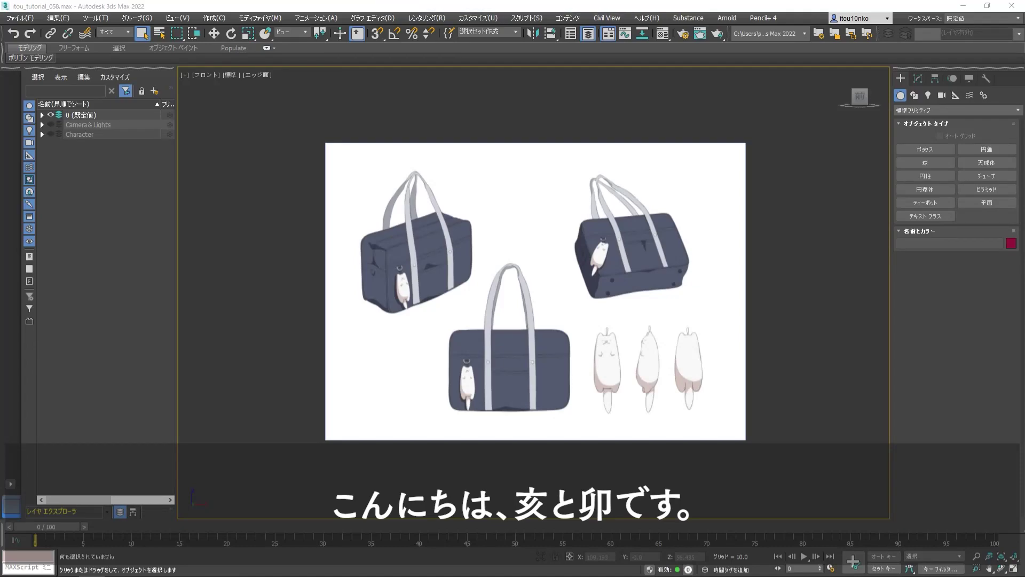
- Frame the school-bag reference sheet in the Front view and start a Box primitive
middle_drag(564, 264, 531, 266)
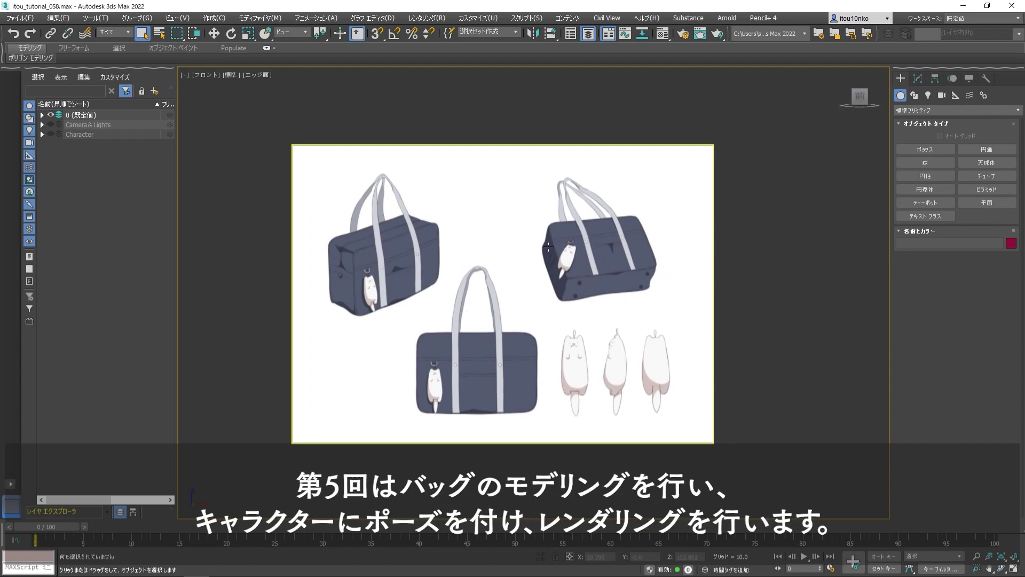
mouse_move(463, 237)
middle_down()
mouse_move(486, 223)
mouse_move(476, 255)
middle_up()
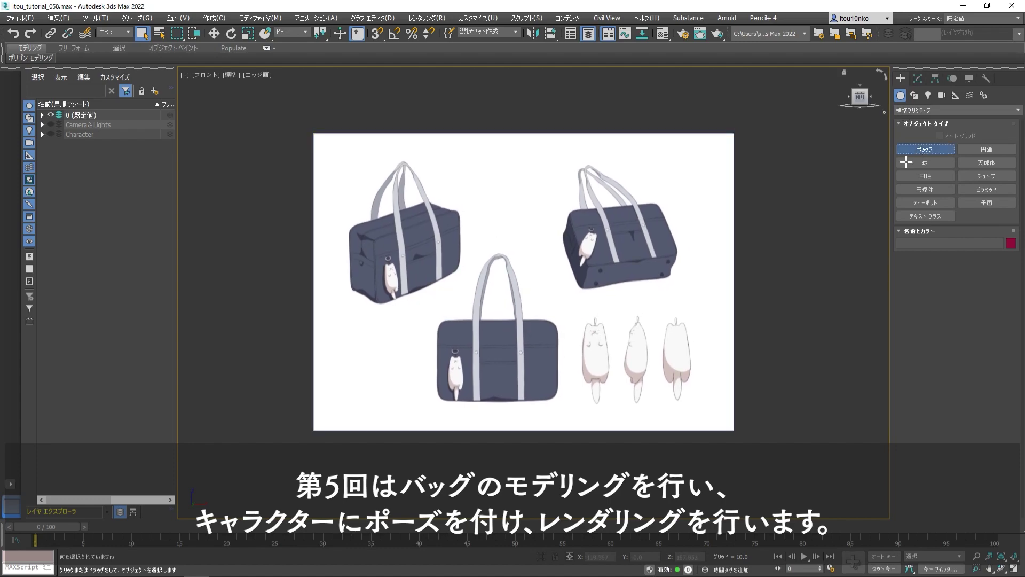
middle_drag(590, 291, 632, 211)
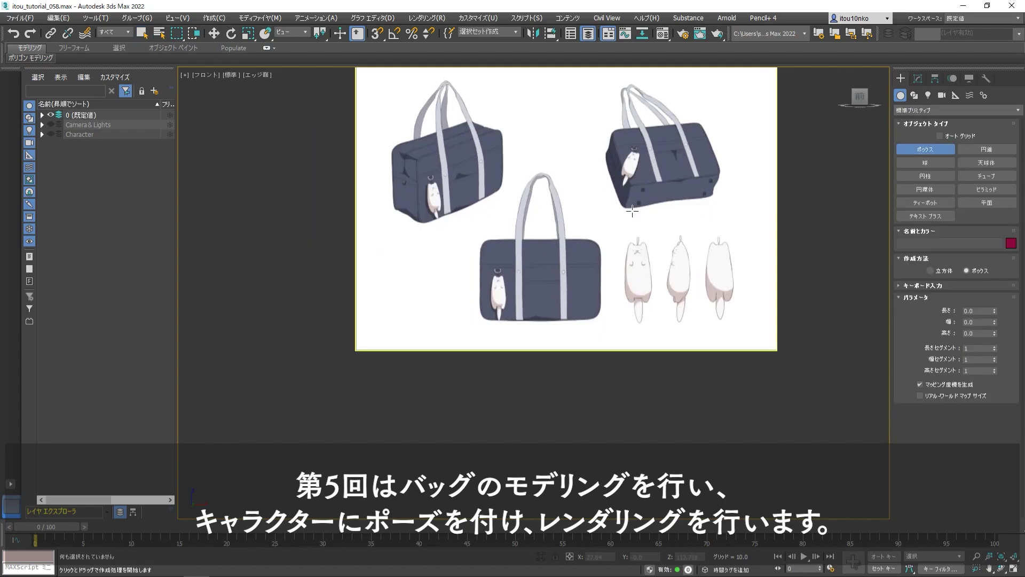
- Create the box through Keyboard Entry and frame the view on it
click(932, 285)
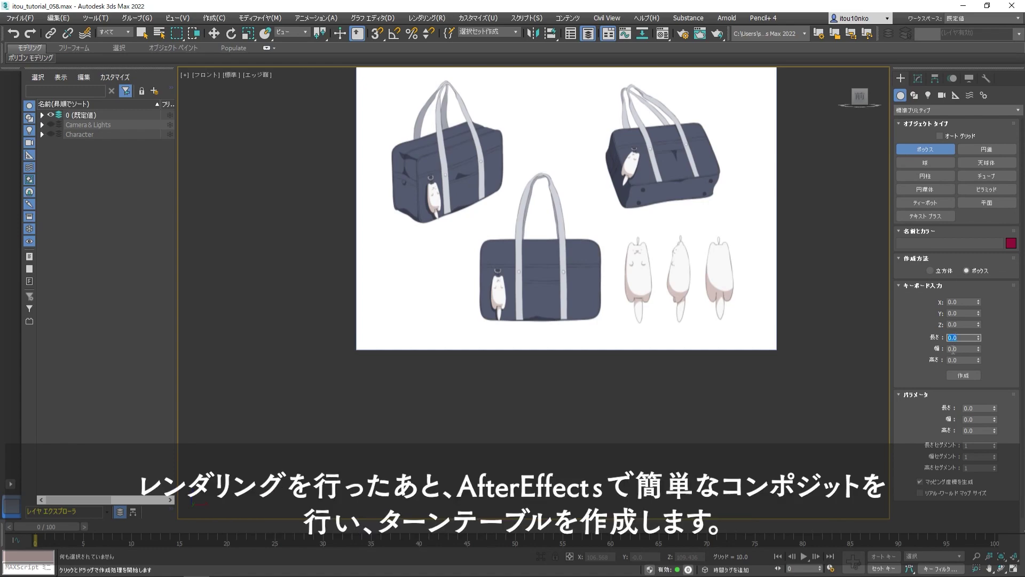
click(964, 375)
scroll(572, 323, down, 5)
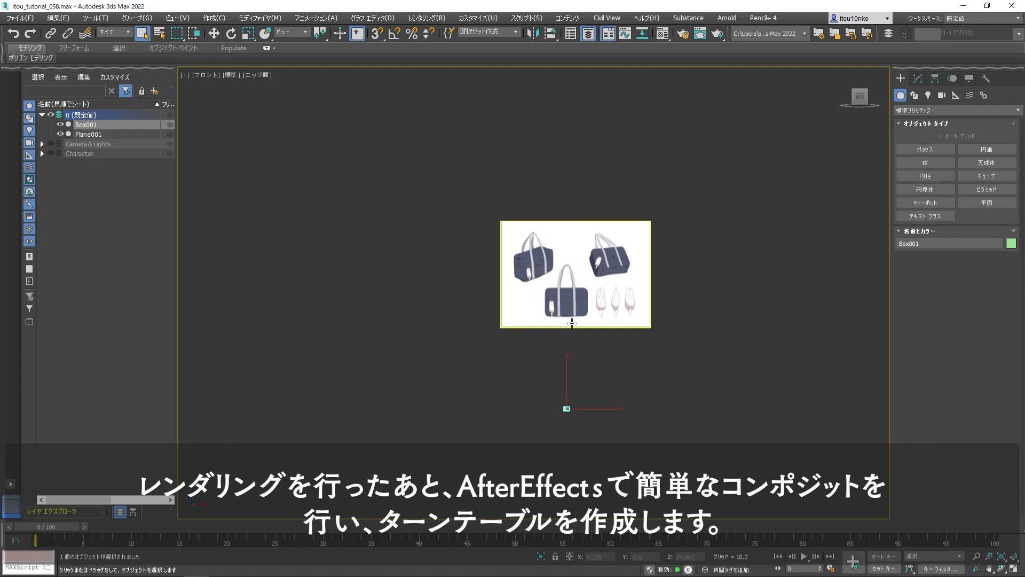
scroll(569, 284, up, 5)
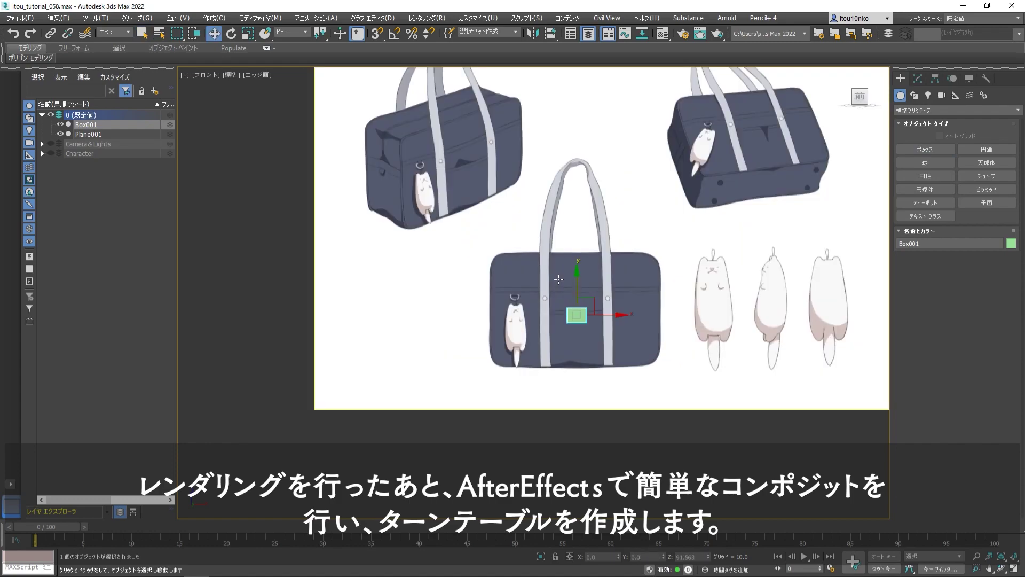
scroll(569, 284, up, 3)
key(e)
- Size the box to Width 38.161, Height 25 and Length 12
click(919, 79)
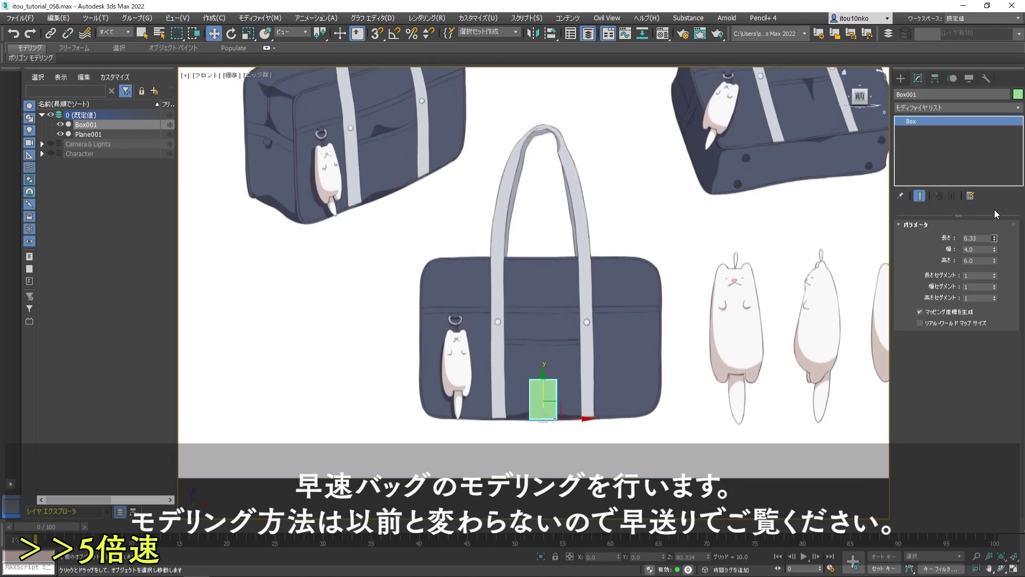
text(3)
drag(995, 249, 995, 243)
drag(994, 261, 995, 258)
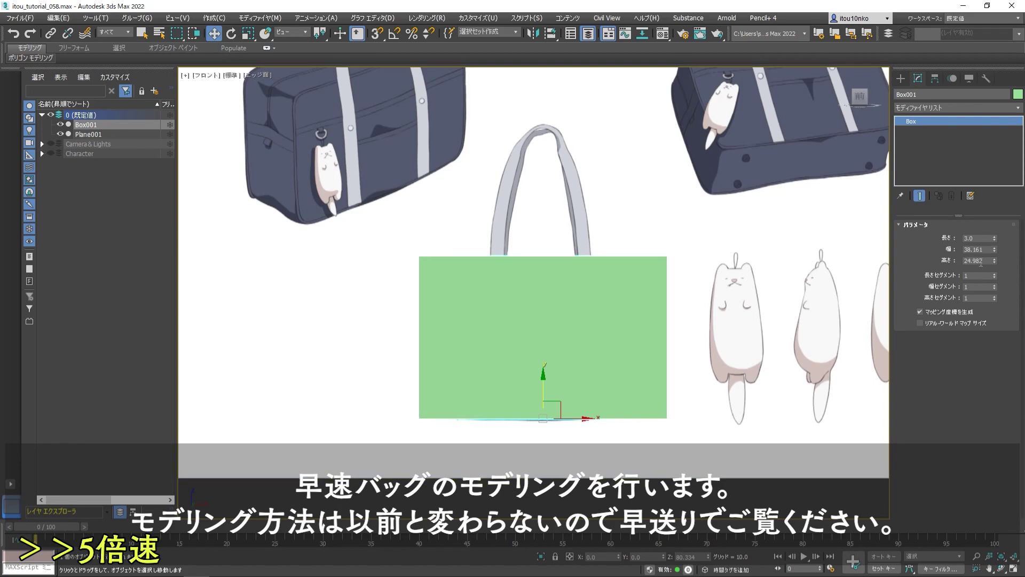
text(25)
key(Return)
alt+middle_drag(796, 263, 694, 213)
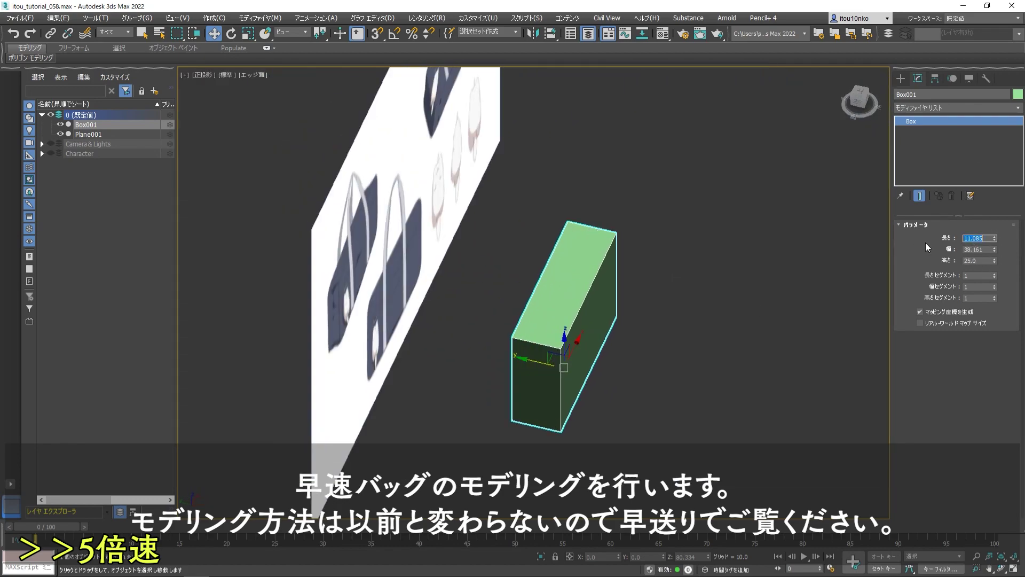
text(12)
key(Return)
key(f)
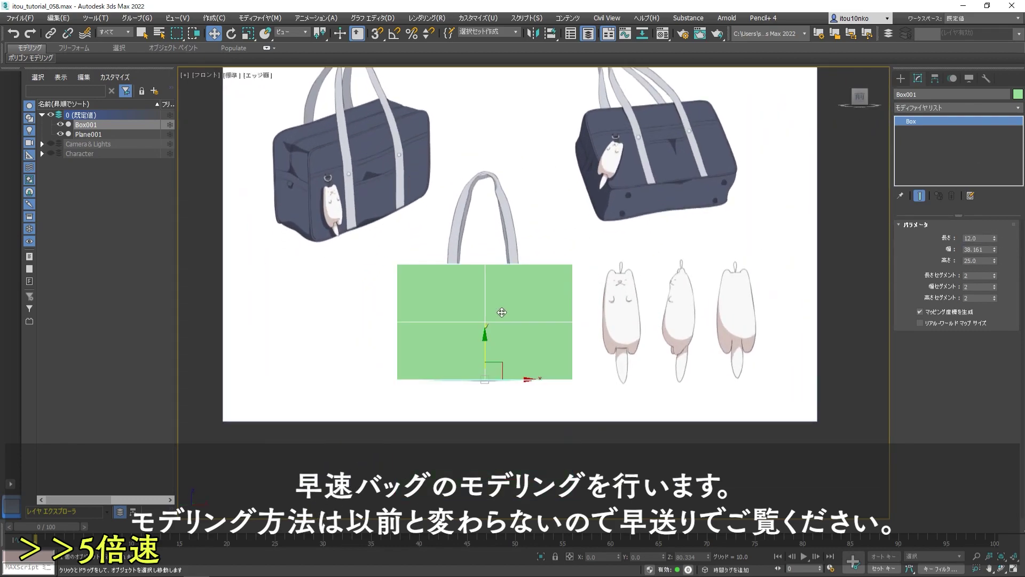
- Convert the box to Editable Poly and delete its left half
right_click(911, 121)
click(929, 278)
key(4)
click(459, 288)
key(t)
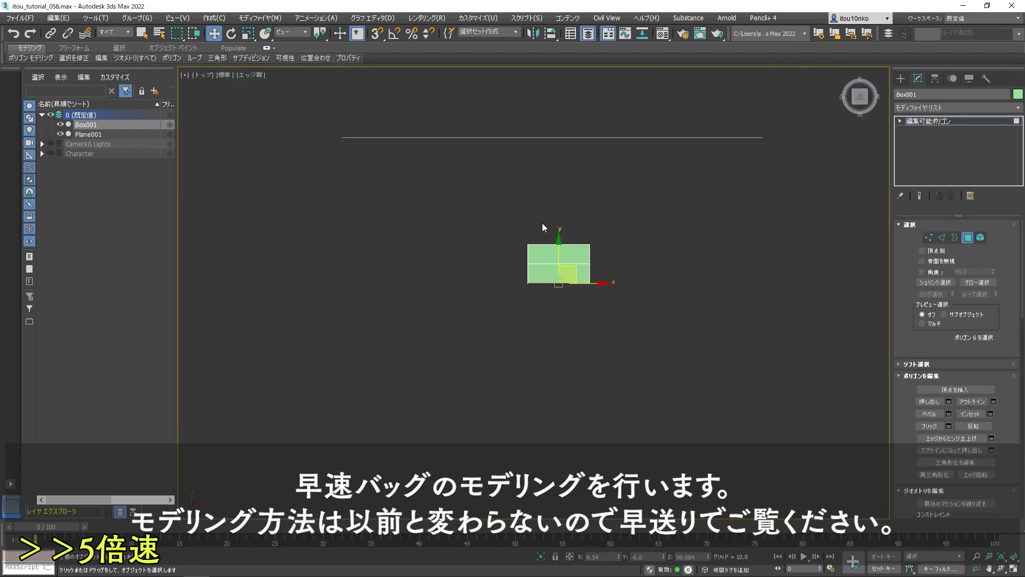
- Add a Symmetry modifier with the mirror axis set, then return to vertex editing
click(959, 107)
click(935, 282)
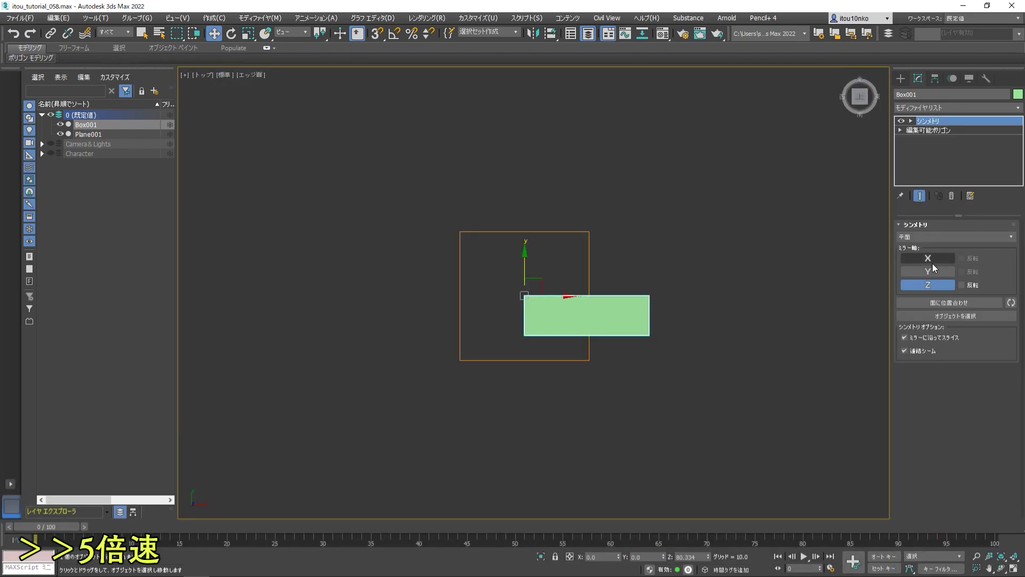
click(962, 272)
click(929, 129)
key(1)
key(f)
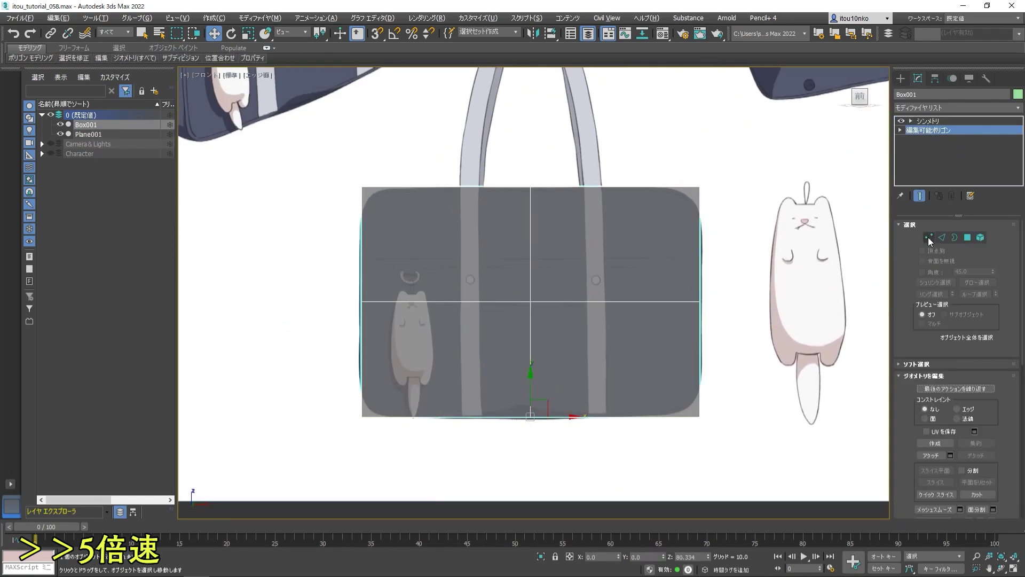
- Add an edge loop near the bag's top
drag(715, 176, 668, 443)
scroll(690, 219, up, 4)
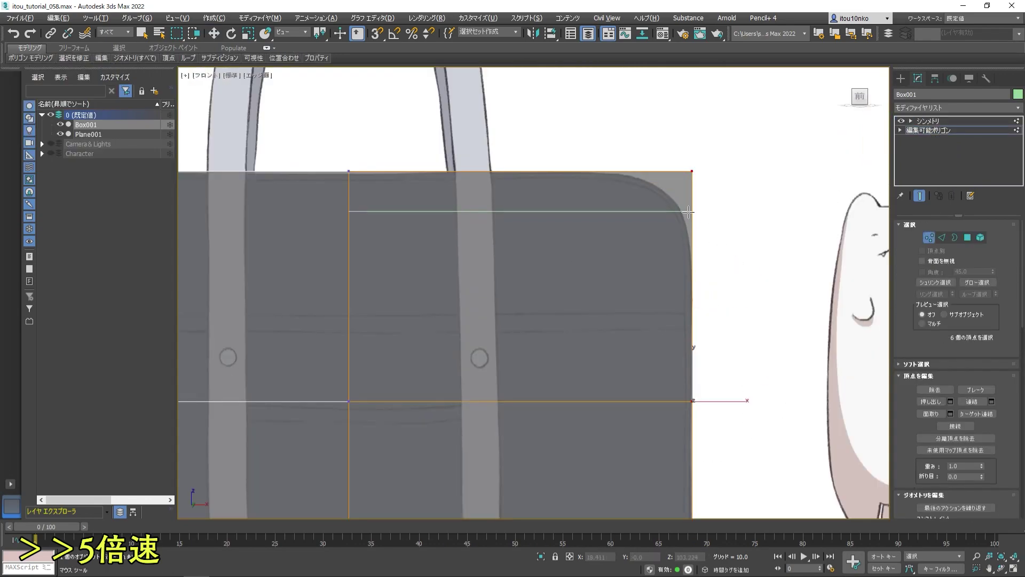
click(669, 225)
key(w)
scroll(689, 171, up, 2)
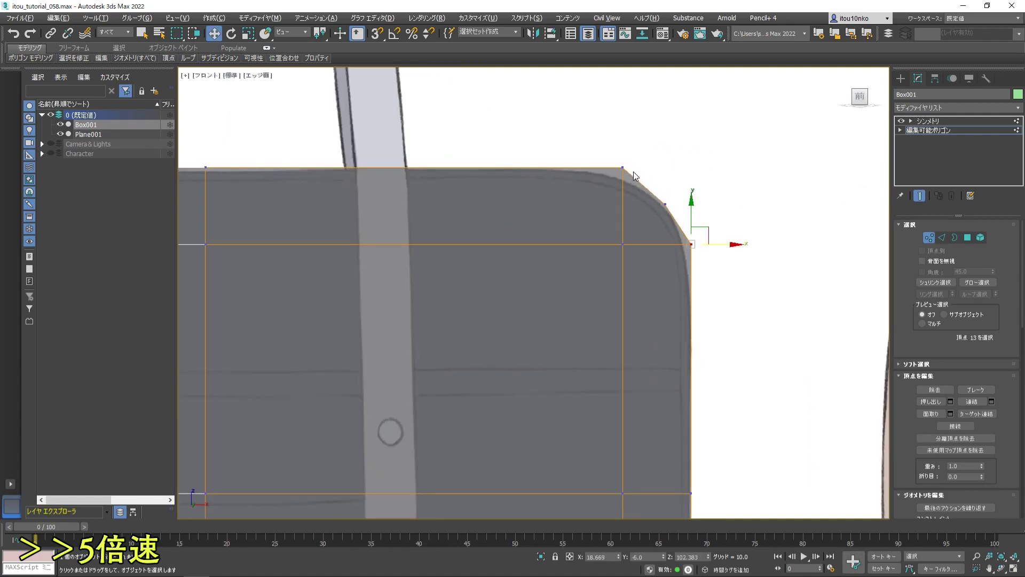
click(635, 176)
scroll(636, 177, down, 3)
- Add another edge loop near the top-right corner and reshape its corner vertices
click(641, 236)
key(w)
scroll(685, 200, up, 4)
click(683, 217)
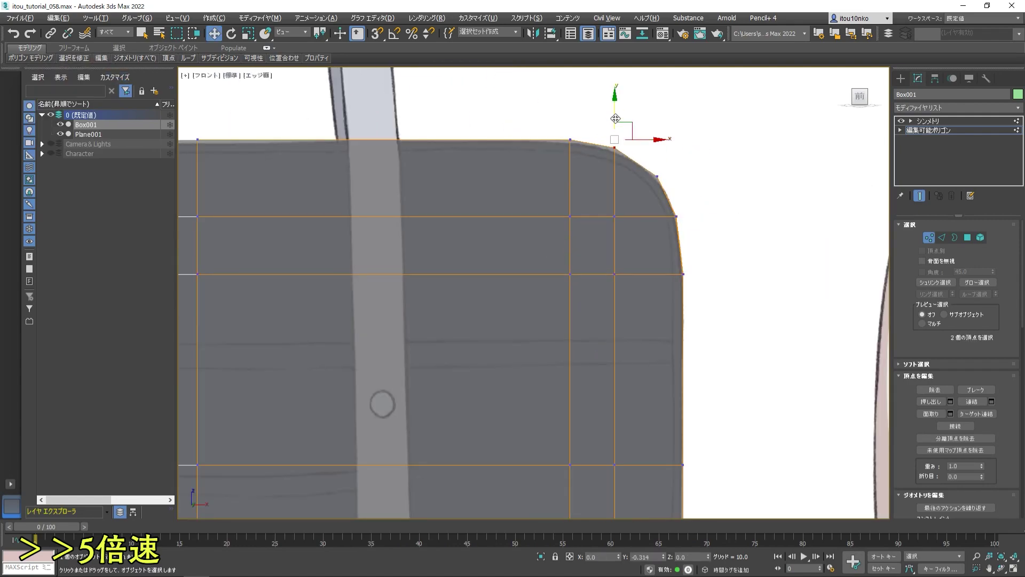
scroll(616, 119, down, 4)
click(678, 239)
scroll(646, 280, up, 4)
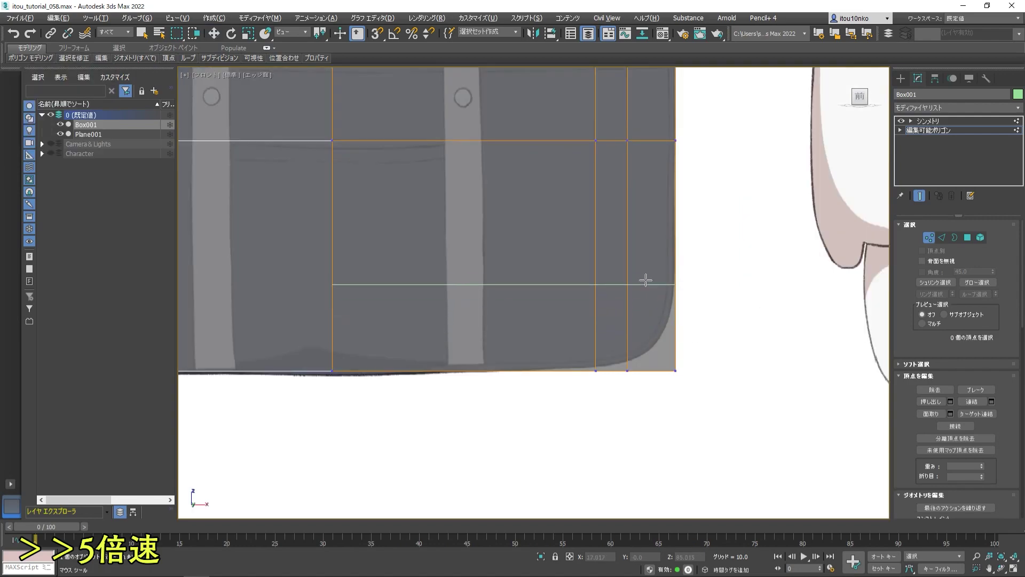
scroll(646, 327, down, 6)
scroll(642, 301, up, 4)
- Add an edge loop near the bag's bottom and select its corner vertices
click(644, 301)
key(w)
scroll(656, 346, up, 2)
click(649, 375)
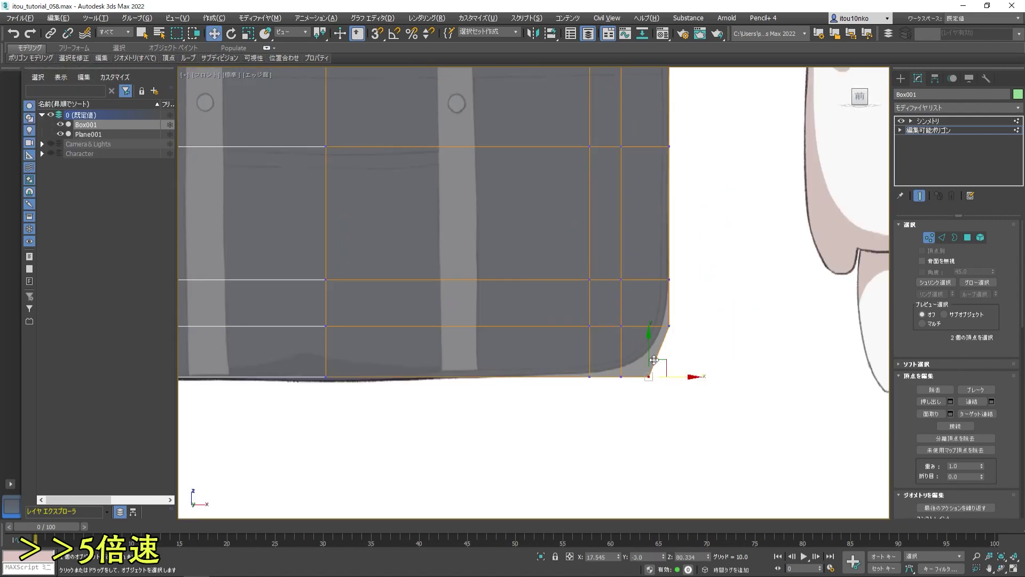
scroll(691, 326, down, 5)
scroll(614, 320, up, 2)
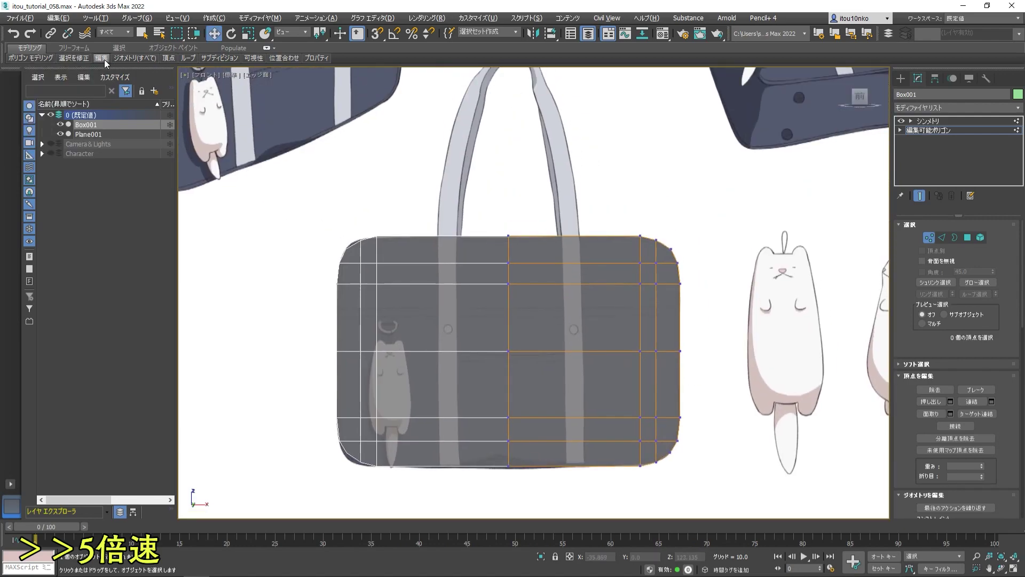
- Add an edge loop near the right side and move the bottom-right vertices up to the outline
click(582, 321)
key(w)
scroll(709, 277, up, 5)
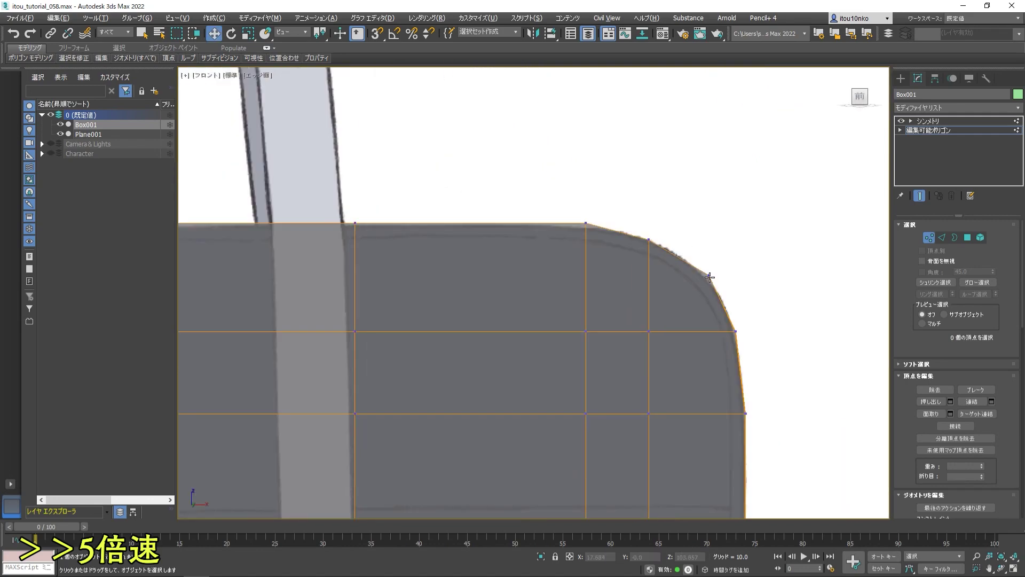
scroll(671, 246, down, 3)
click(659, 289)
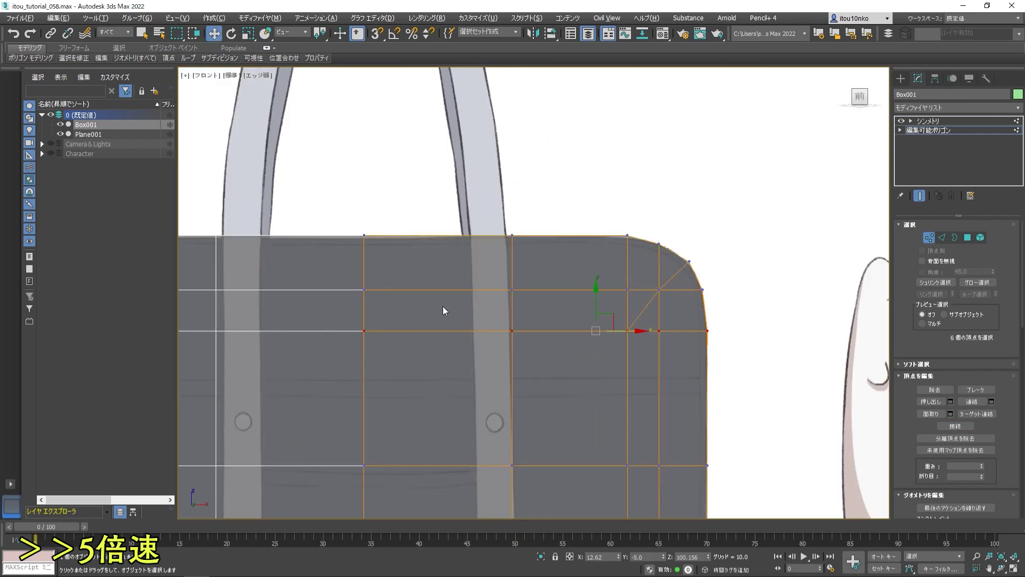
scroll(647, 293, down, 4)
scroll(694, 427, up, 5)
drag(654, 408, 697, 446)
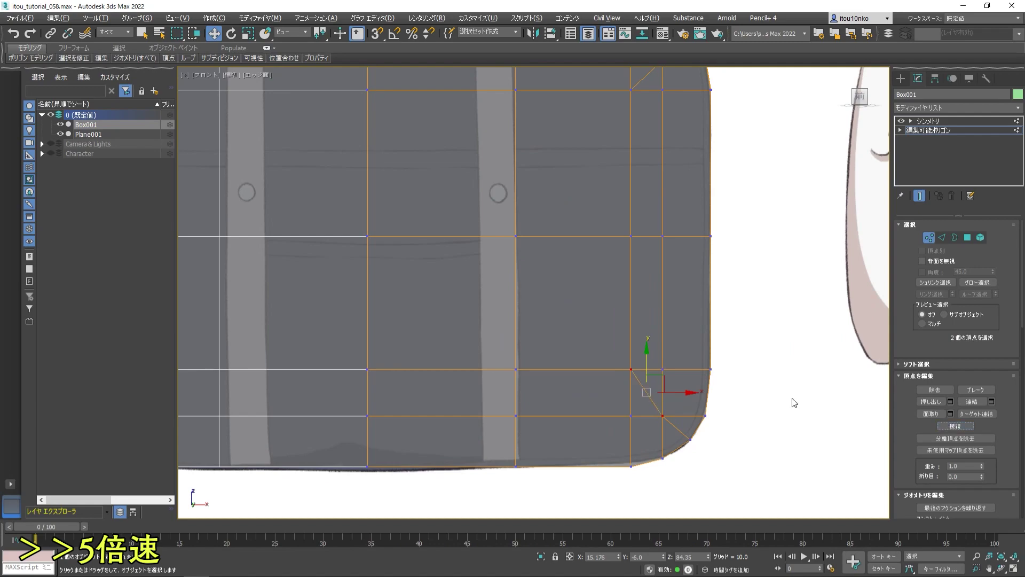
drag(599, 359, 598, 353)
scroll(599, 352, down, 5)
scroll(748, 229, up, 6)
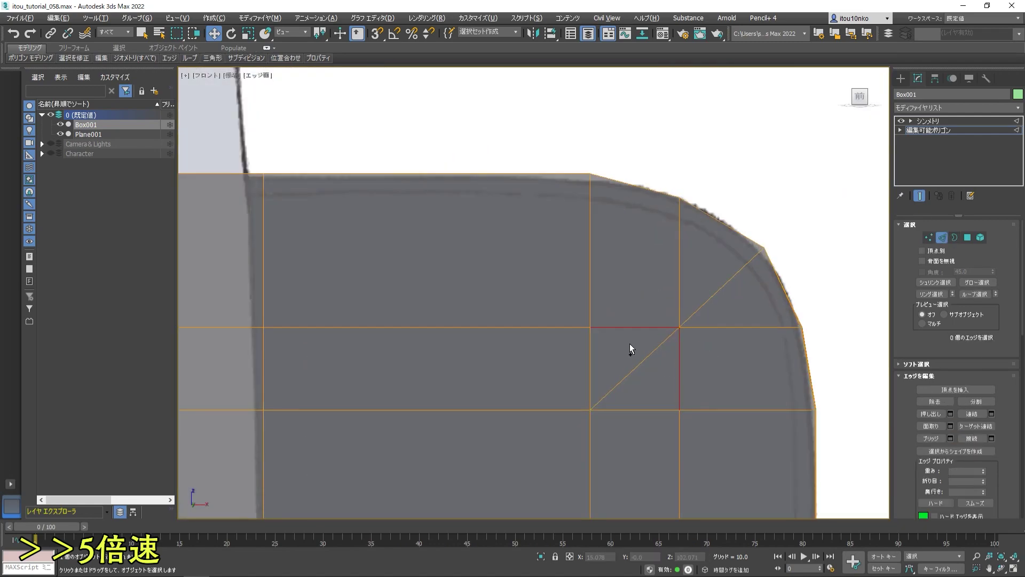
- Cut a diagonal edge across the top-right rounded corner
scroll(678, 334, down, 2)
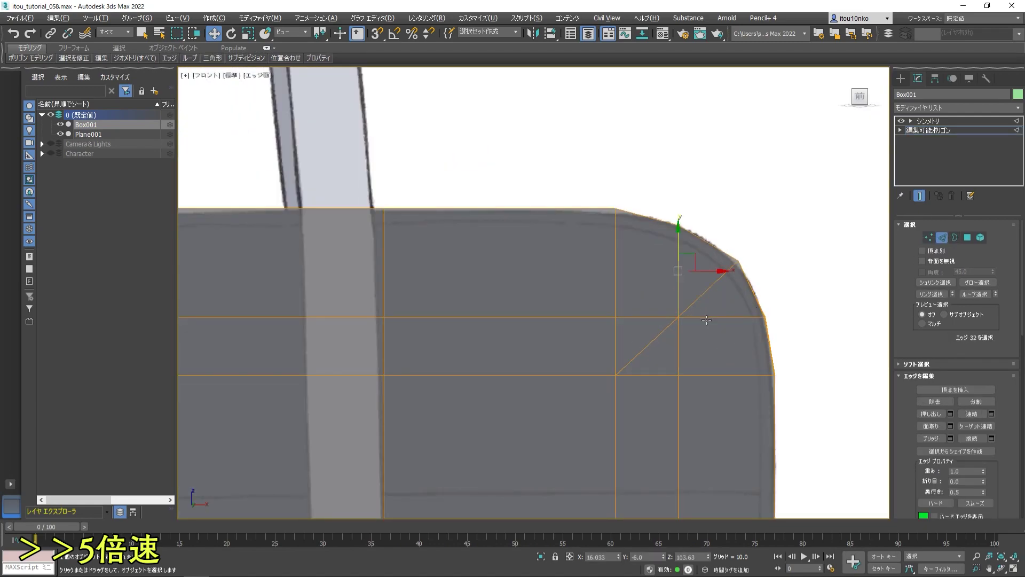
scroll(696, 350, down, 2)
scroll(696, 350, up, 2)
key(alt+c)
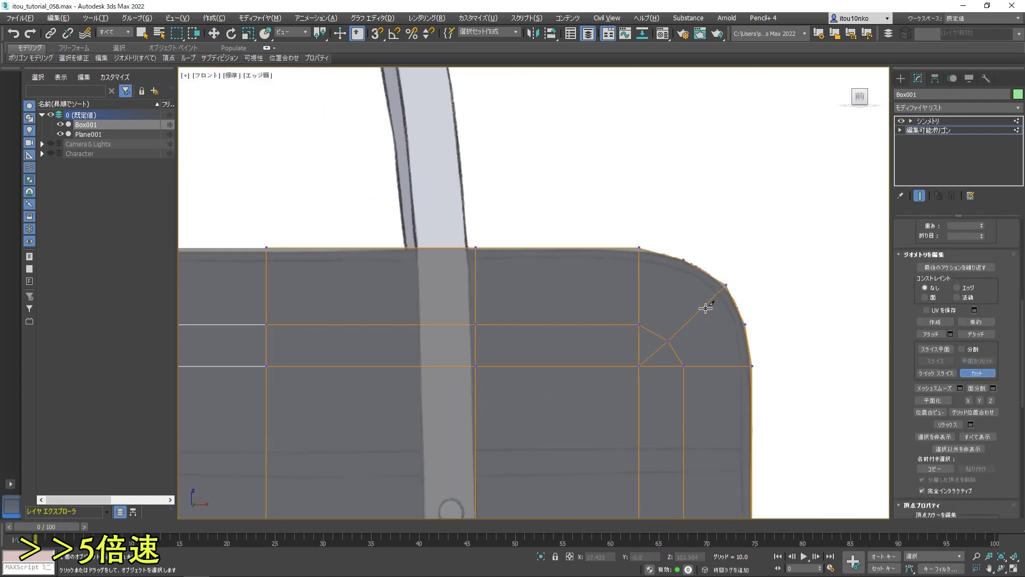
click(660, 369)
click(756, 330)
scroll(645, 369, down, 5)
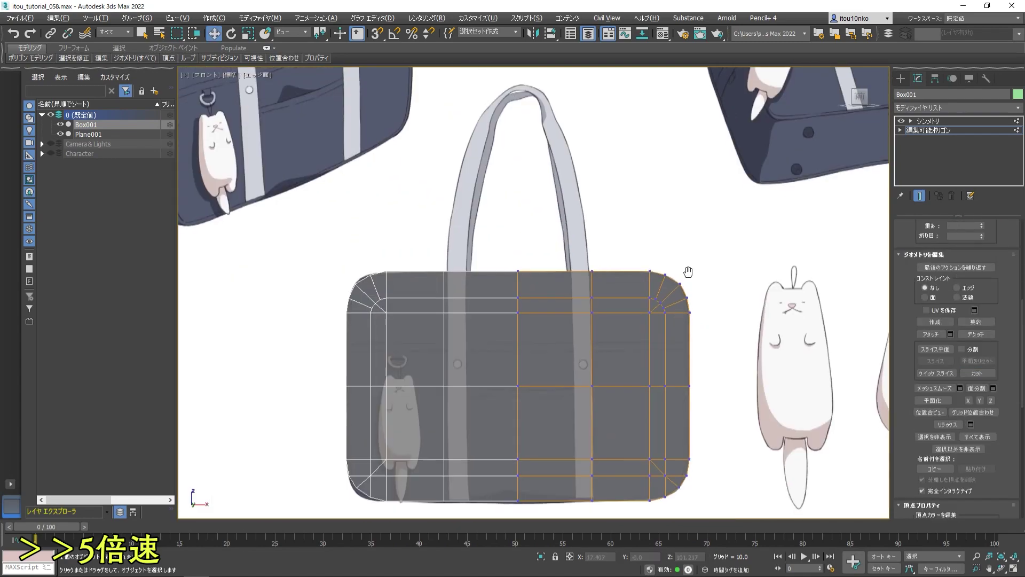
scroll(696, 374, up, 1)
scroll(673, 387, up, 4)
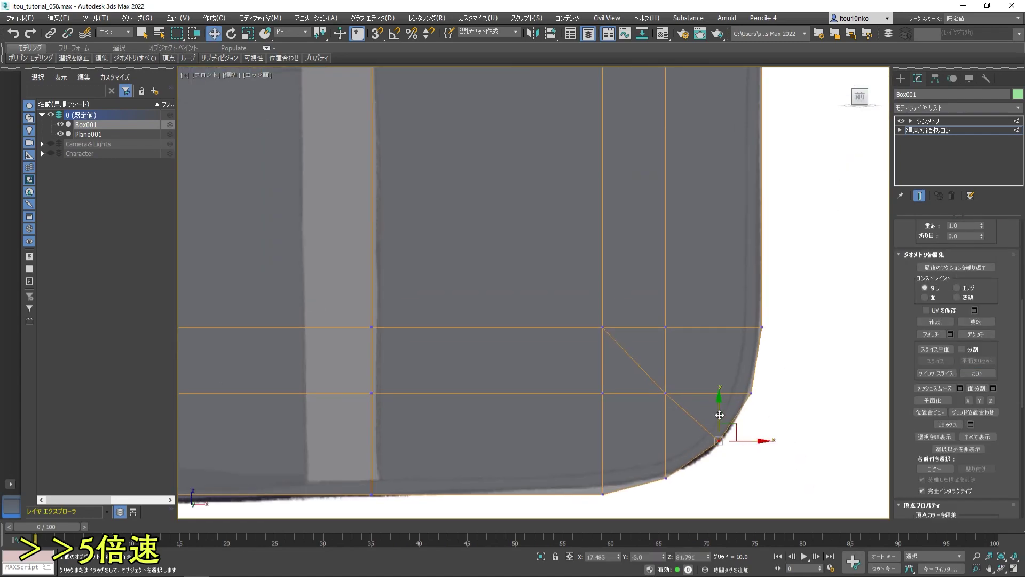
click(720, 415)
- Select the two edges at the bottom-right corner in Edge mode and inspect the result
middle_drag(733, 317, 730, 345)
click(942, 237)
middle_drag(669, 459, 686, 393)
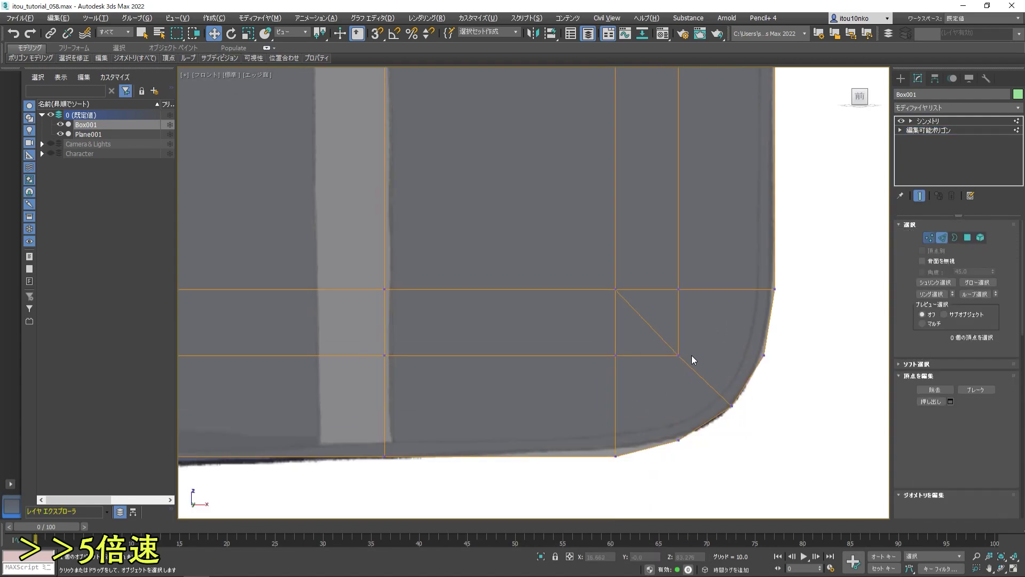
click(828, 406)
scroll(982, 475, down, 5)
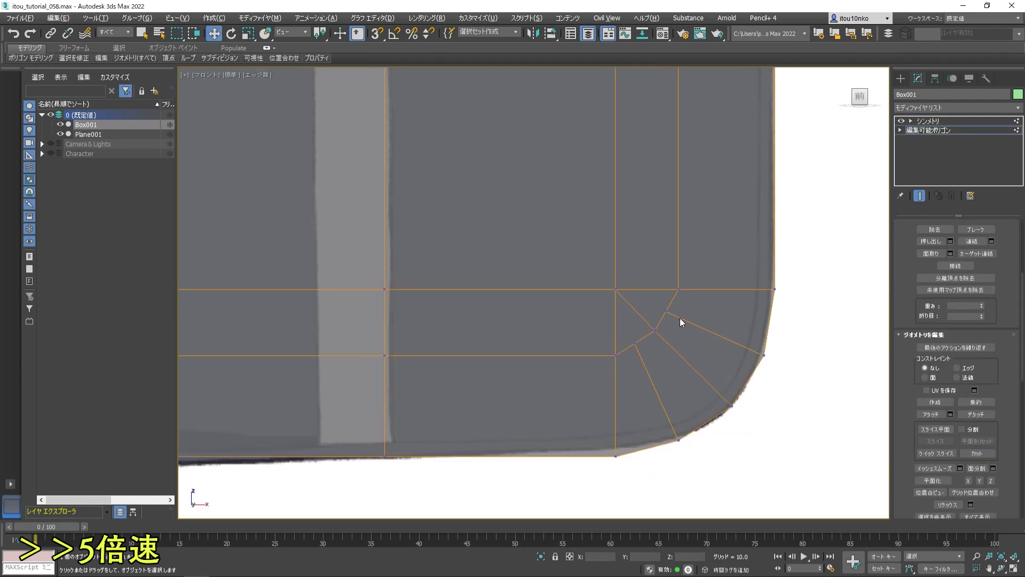
scroll(685, 357, down, 5)
scroll(523, 250, down, 1)
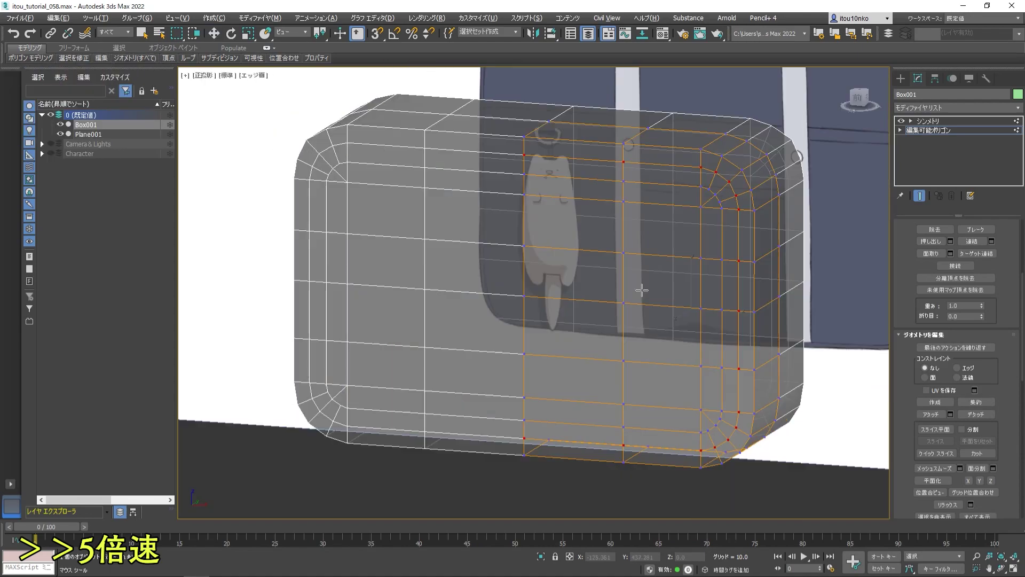
- Select the full polygon loop around the box's rounded rim
alt+middle_drag(734, 398, 687, 275)
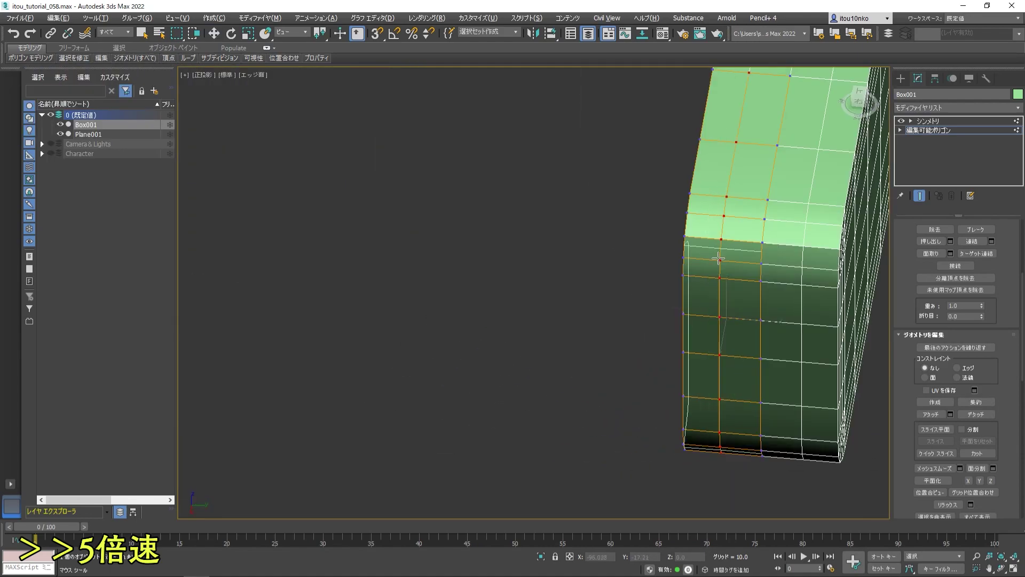
scroll(688, 275, up, 5)
scroll(307, 169, down, 8)
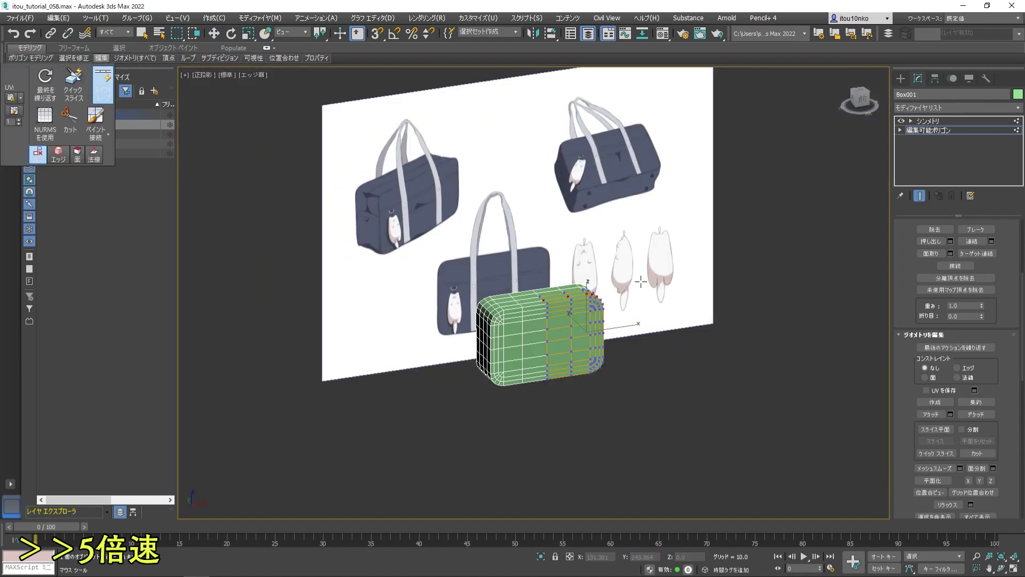
scroll(534, 321, up, 8)
click(862, 107)
key(w)
scroll(730, 277, down, 5)
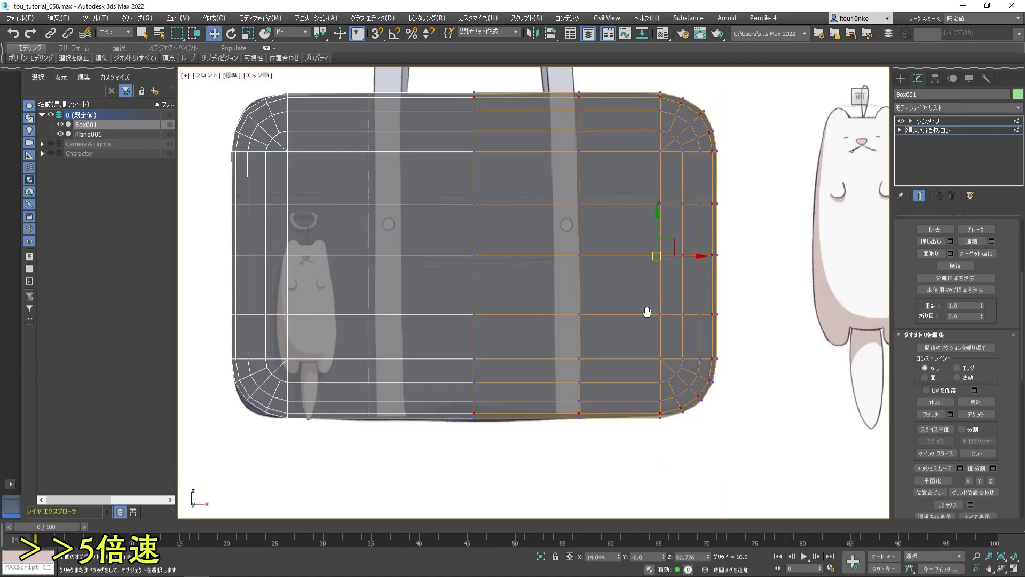
key(4)
scroll(741, 273, up, 5)
click(740, 283)
shift+click(739, 253)
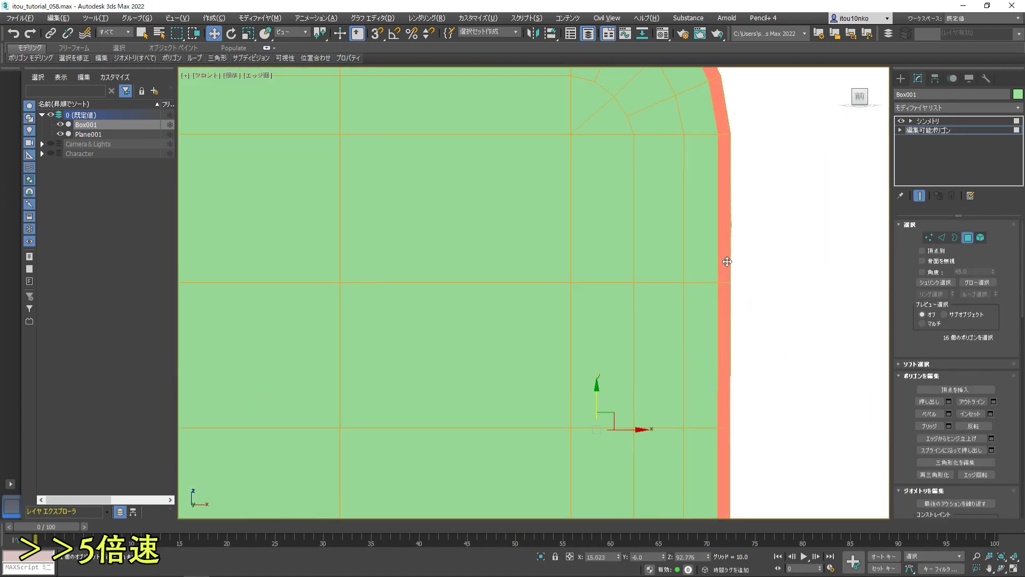
scroll(739, 254, down, 5)
alt+middle_drag(694, 321, 555, 386)
scroll(555, 387, up, 5)
- Extrude the rim loop into a low raised band
key(shift+e)
alt+middle_drag(552, 482, 625, 304)
scroll(625, 304, down, 3)
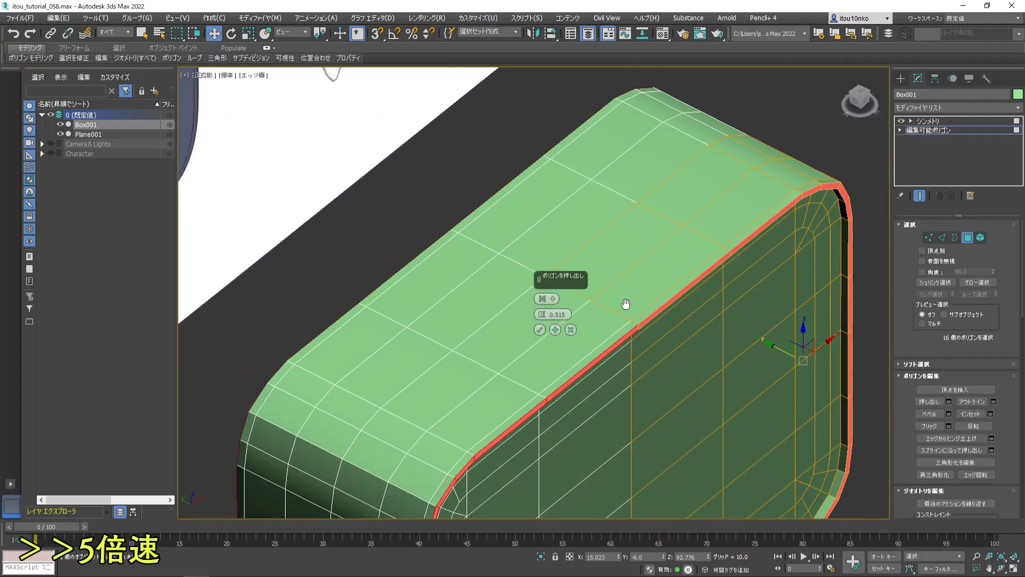
scroll(542, 315, up, 3)
drag(542, 310, 542, 315)
click(540, 329)
scroll(540, 329, up, 3)
mouse_move(540, 330)
alt+middle_down()
mouse_move(614, 267)
mouse_move(623, 208)
alt+middle_up()
scroll(614, 267, down, 3)
- Inspect the box's vertices from several angles and select a vertex group
key(1)
key(f)
scroll(662, 260, down, 3)
scroll(623, 208, up, 5)
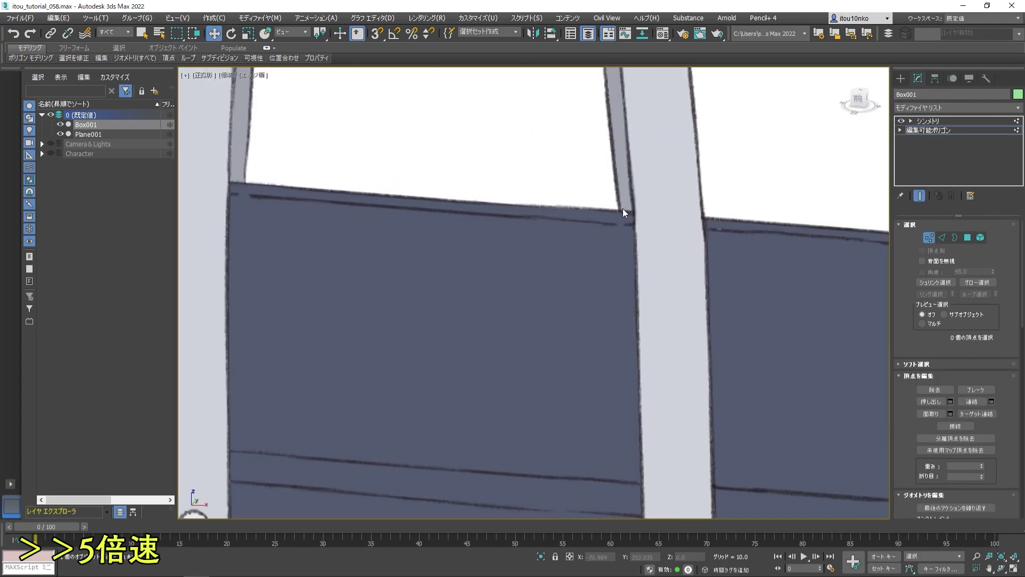
scroll(623, 208, down, 5)
alt+middle_drag(527, 240, 633, 421)
scroll(667, 389, up, 5)
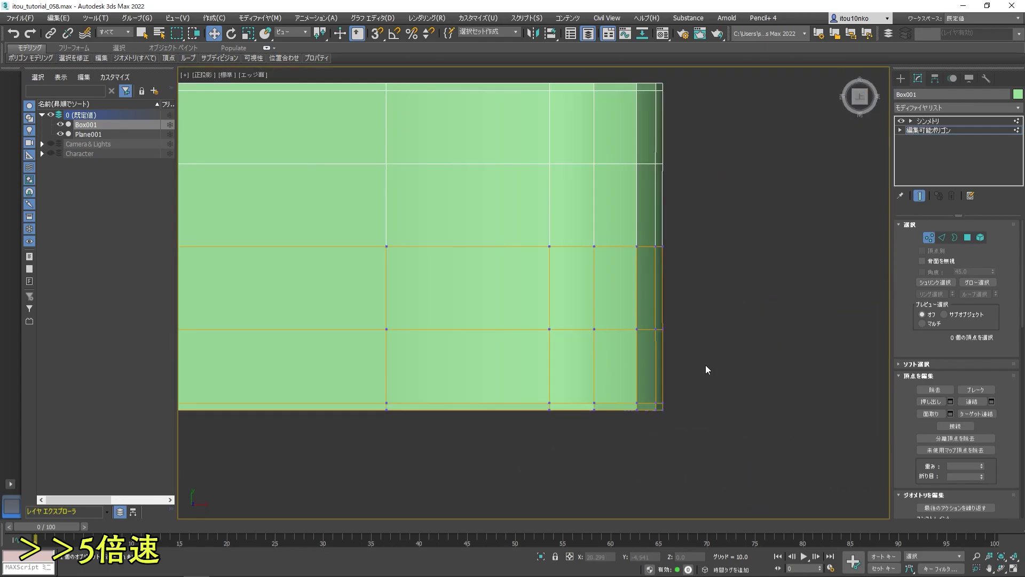
drag(689, 91, 619, 374)
mouse_move(619, 374)
alt+middle_down()
mouse_move(633, 311)
mouse_move(588, 267)
alt+middle_up()
scroll(634, 311, down, 5)
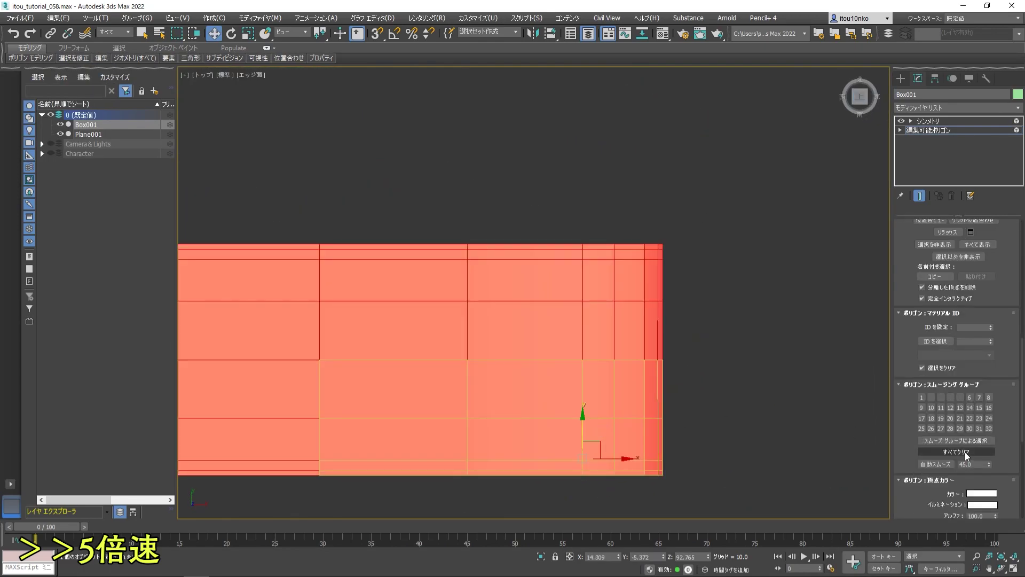
alt+middle_drag(851, 251, 623, 310)
key(f)
scroll(570, 314, up, 5)
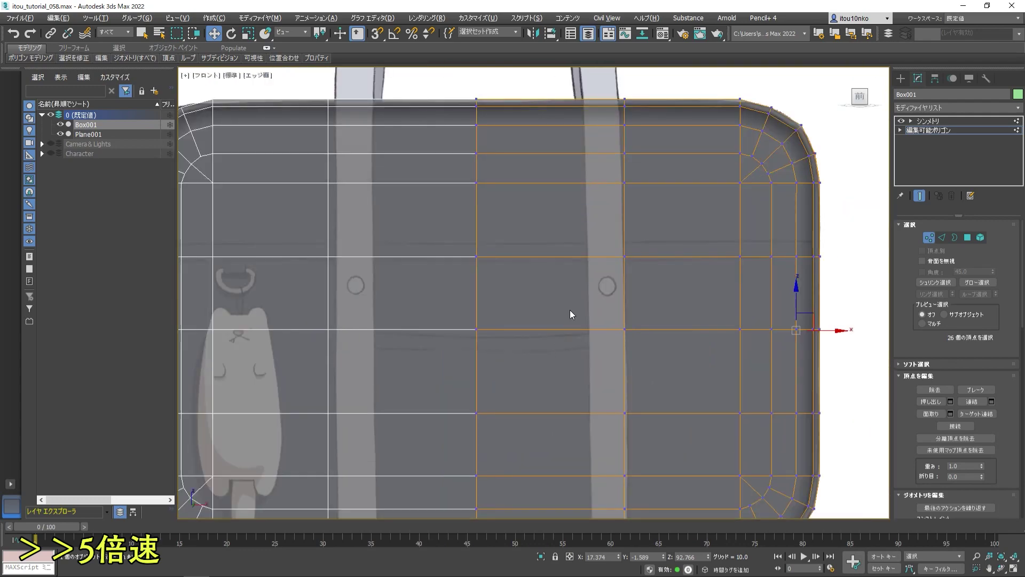
scroll(585, 338, up, 3)
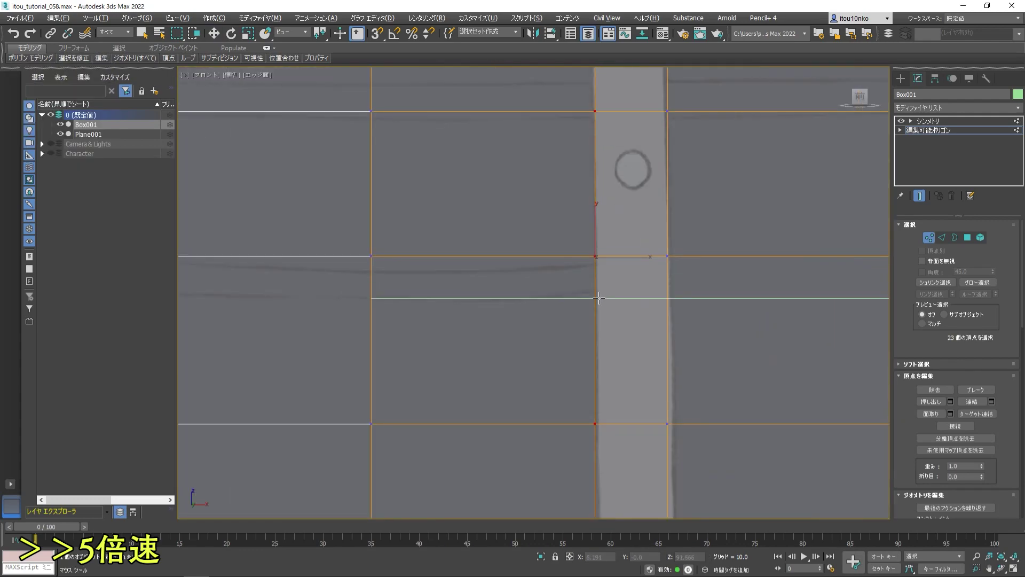
scroll(599, 298, down, 5)
scroll(587, 240, up, 3)
scroll(587, 240, up, 1)
scroll(587, 239, up, 1)
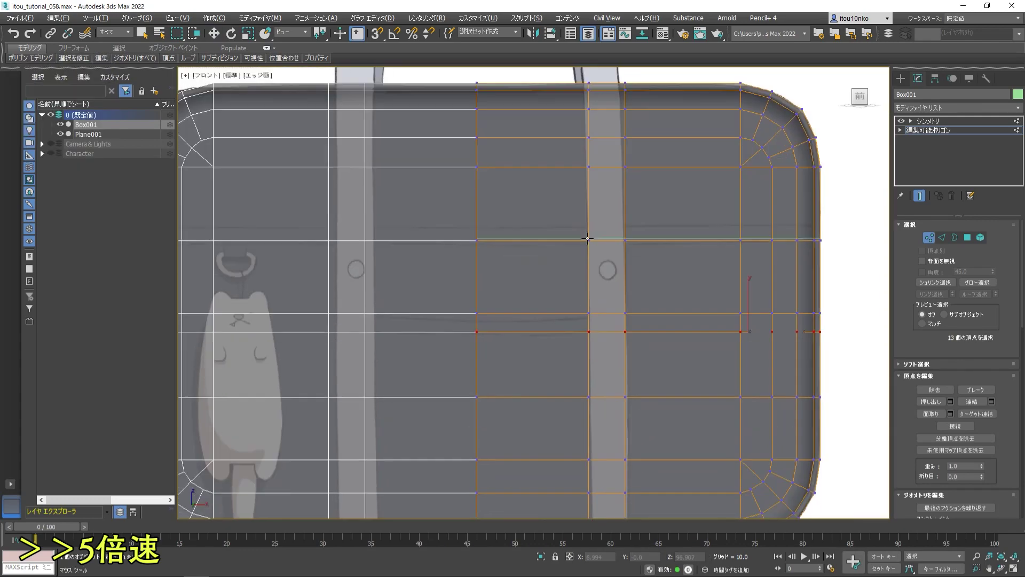
- Extrude a horizontal strip of side polygons to form a side ridge
key(4)
scroll(588, 239, down, 2)
scroll(574, 365, down, 3)
scroll(574, 365, up, 4)
key(w)
mouse_move(574, 366)
alt+middle_down()
mouse_move(746, 362)
mouse_move(483, 156)
alt+middle_up()
scroll(483, 156, up, 3)
key(shift+e)
scroll(684, 324, down, 3)
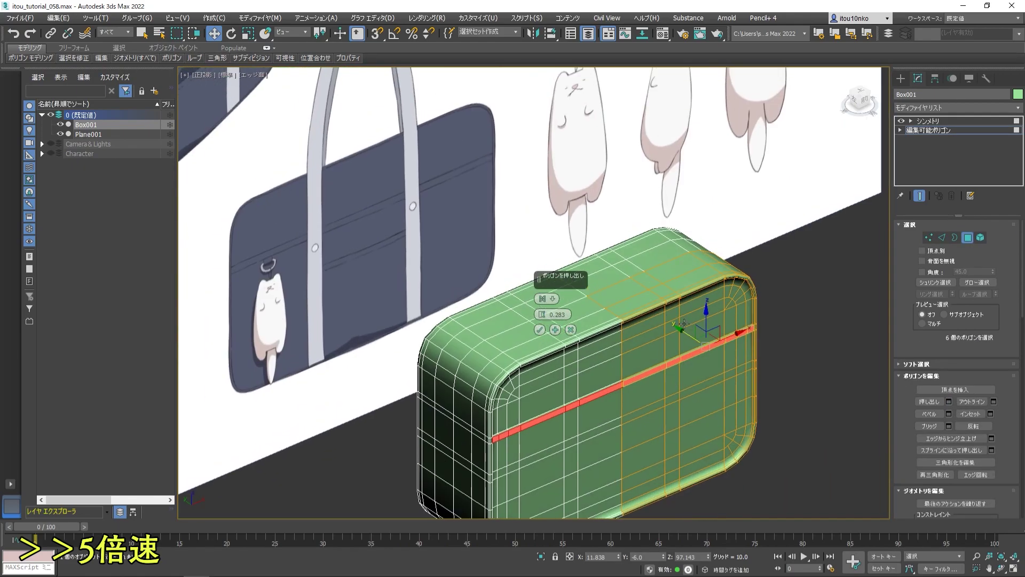
scroll(684, 324, up, 4)
- Target Weld the ridge strip's end vertex onto its neighbouring vertex
click(929, 237)
scroll(641, 320, down, 4)
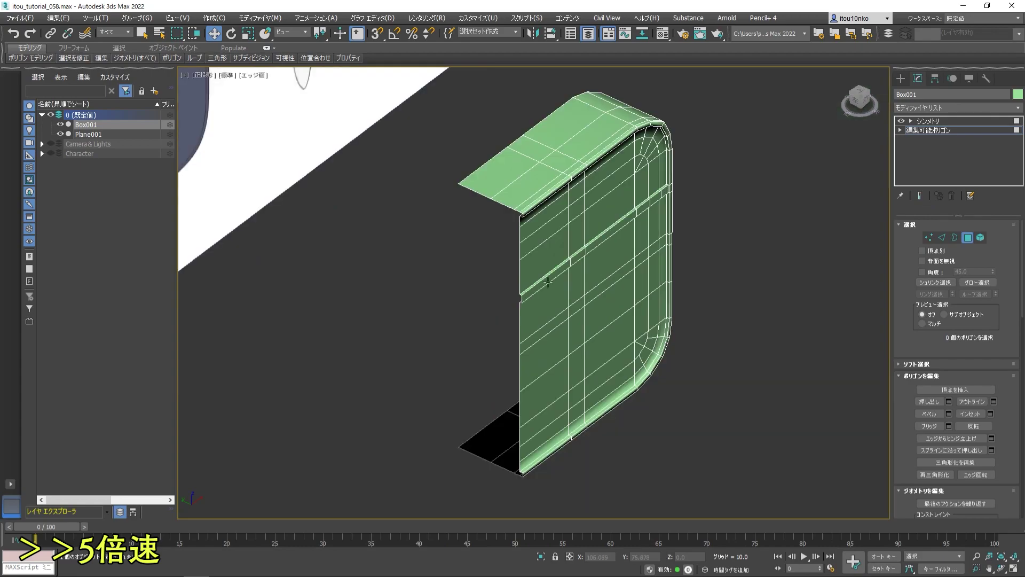
click(977, 413)
scroll(641, 320, up, 4)
scroll(641, 320, up, 3)
drag(641, 321, 652, 324)
scroll(658, 270, down, 5)
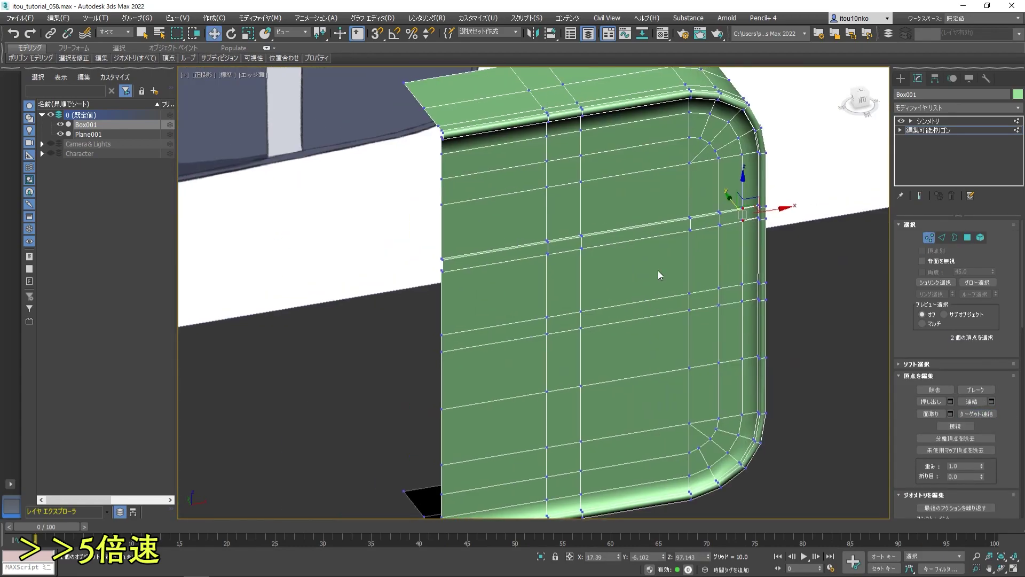
- Select front vertices in see-through mode to check them against the reference
key(f)
key(w)
scroll(572, 279, up, 5)
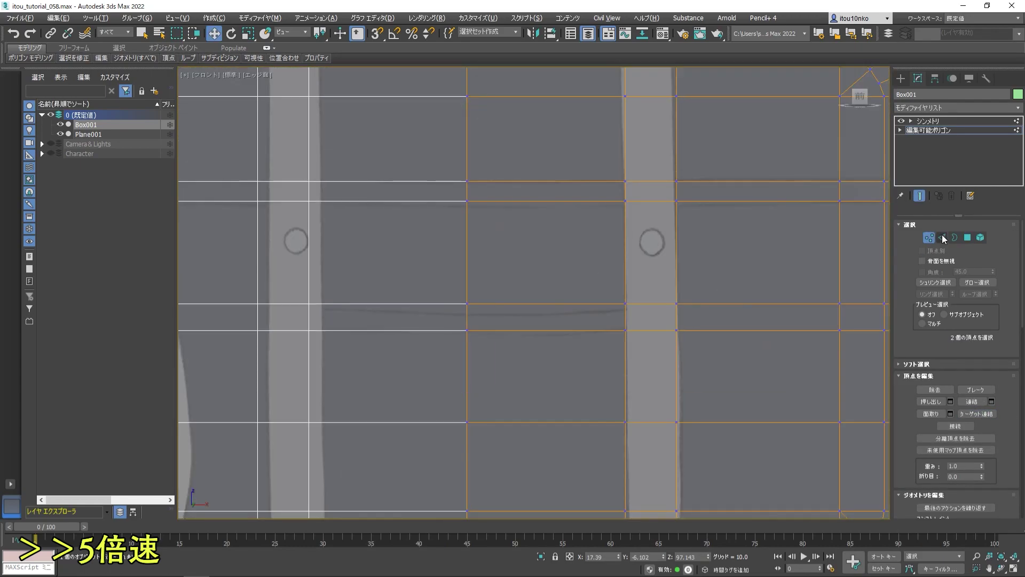
scroll(572, 280, down, 5)
scroll(572, 280, up, 5)
scroll(648, 313, down, 5)
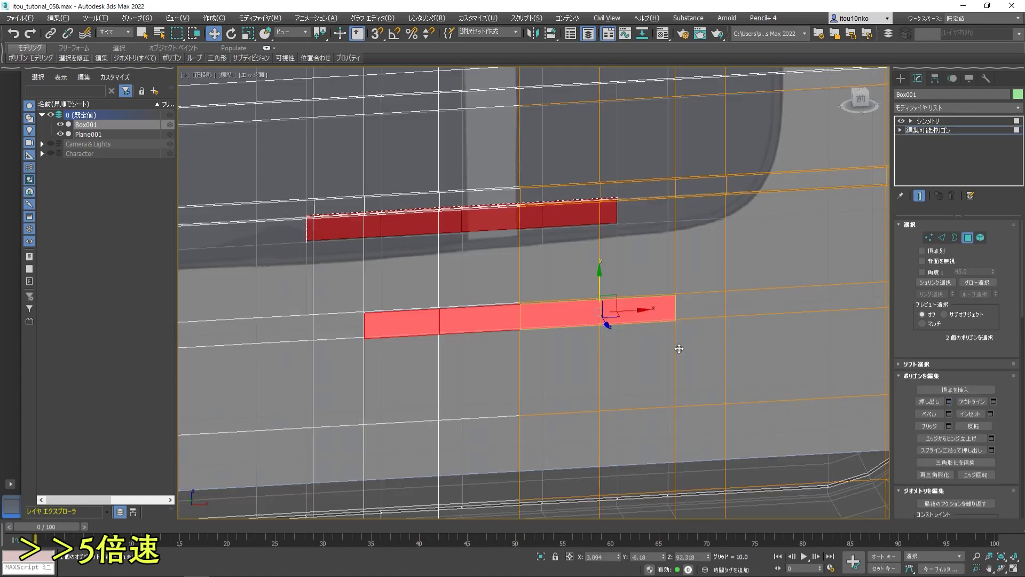
alt+middle_drag(677, 347, 587, 347)
key(1)
scroll(555, 388, up, 5)
scroll(554, 388, down, 5)
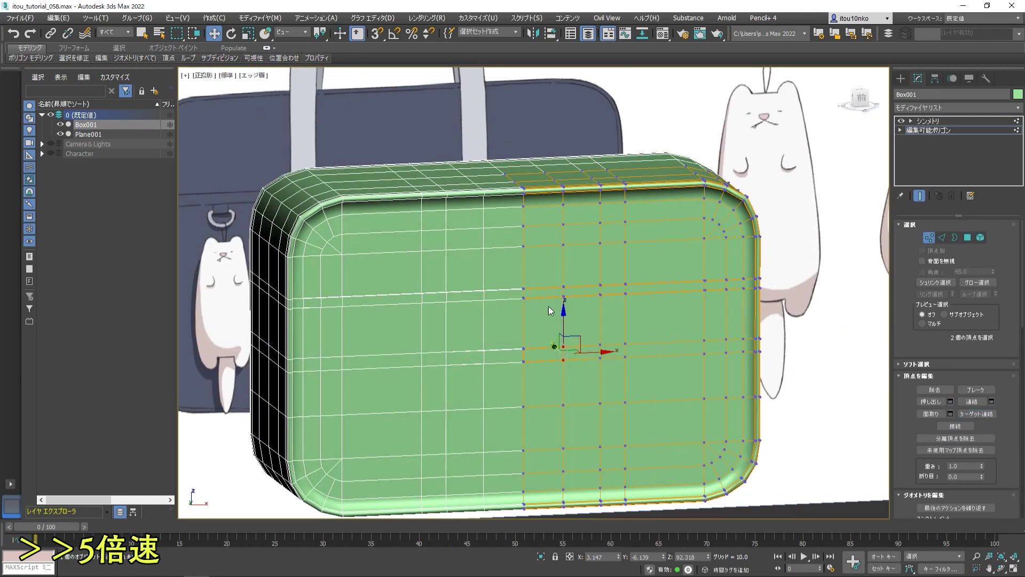
scroll(555, 389, up, 5)
scroll(554, 389, down, 5)
click(546, 406)
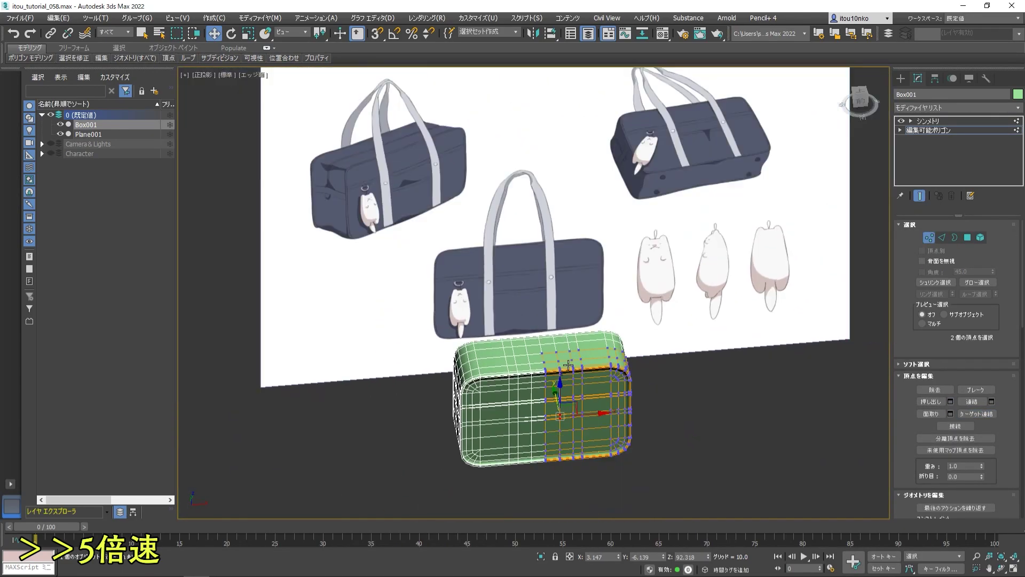
scroll(545, 406, up, 5)
key(f)
scroll(545, 406, down, 5)
key(alt+x)
drag(569, 128, 628, 448)
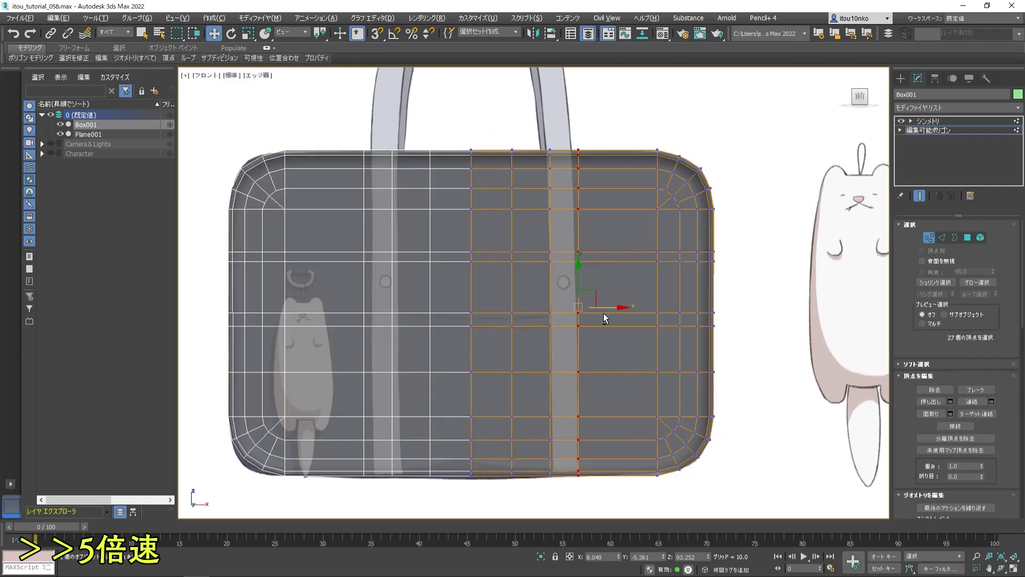
click(604, 312)
scroll(598, 294, down, 5)
scroll(592, 268, up, 5)
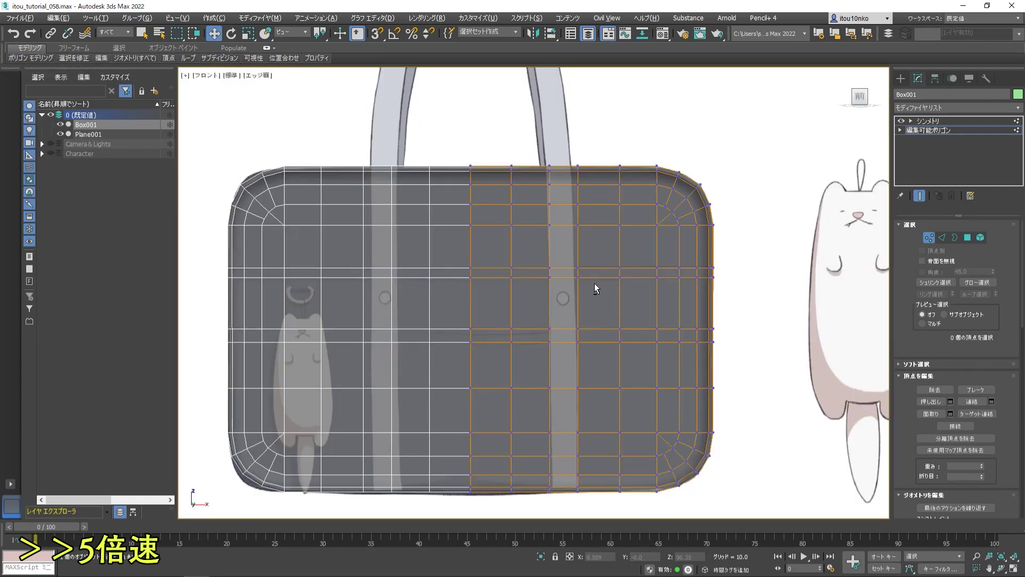
- Pull the bottom corner vertices outward to reshape the lower corner
mouse_move(595, 285)
alt+middle_down()
mouse_move(672, 343)
mouse_move(587, 373)
alt+middle_up()
scroll(673, 343, down, 5)
scroll(566, 414, up, 8)
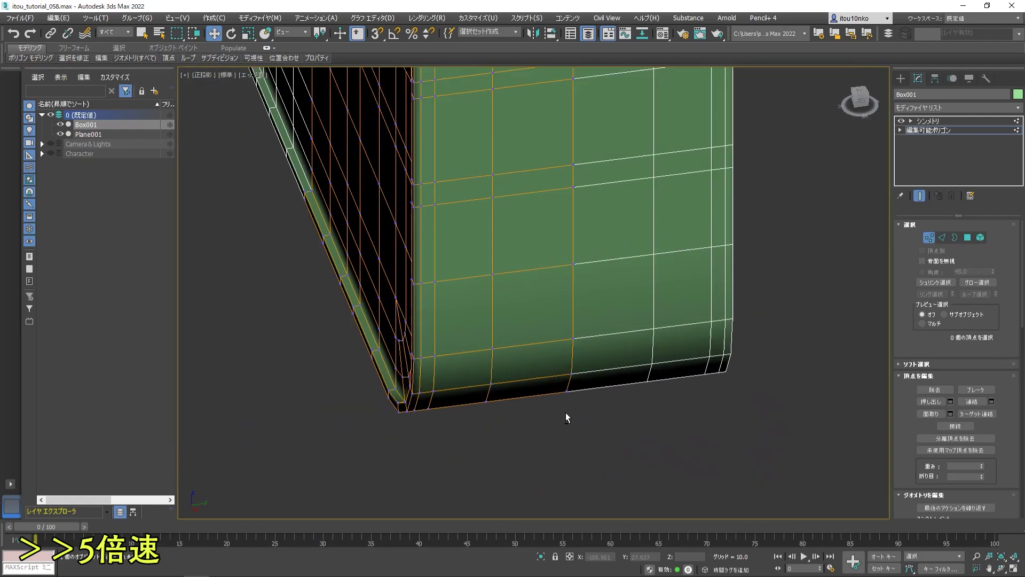
drag(565, 412, 553, 382)
mouse_move(553, 382)
alt+middle_down()
mouse_move(561, 347)
mouse_move(534, 402)
mouse_move(553, 431)
mouse_move(538, 381)
alt+middle_up()
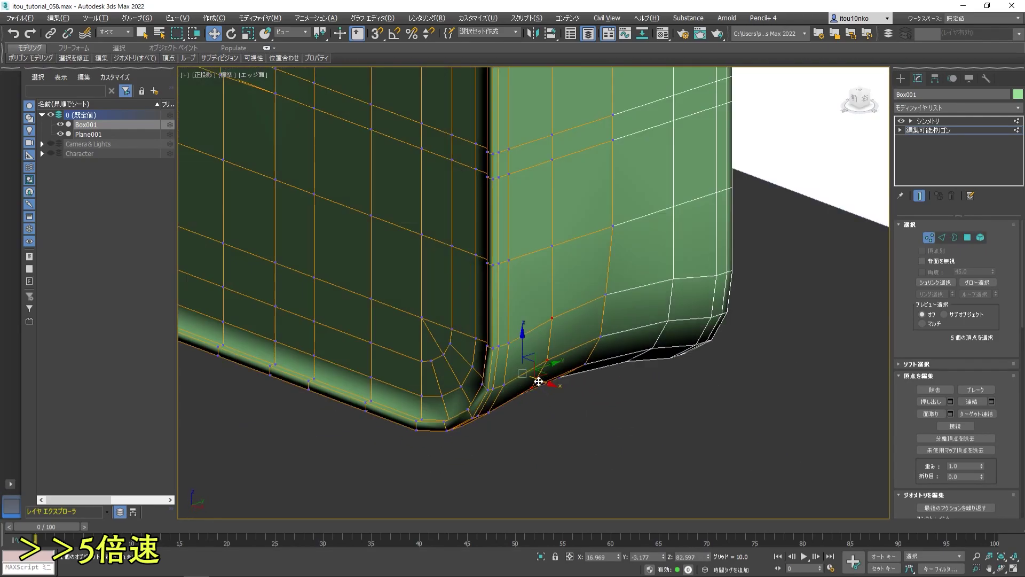
scroll(539, 381, down, 5)
scroll(539, 381, down, 3)
scroll(555, 299, up, 8)
- Select the top corner vertices, toggling see-through display to check them
drag(483, 213, 565, 293)
key(alt+x)
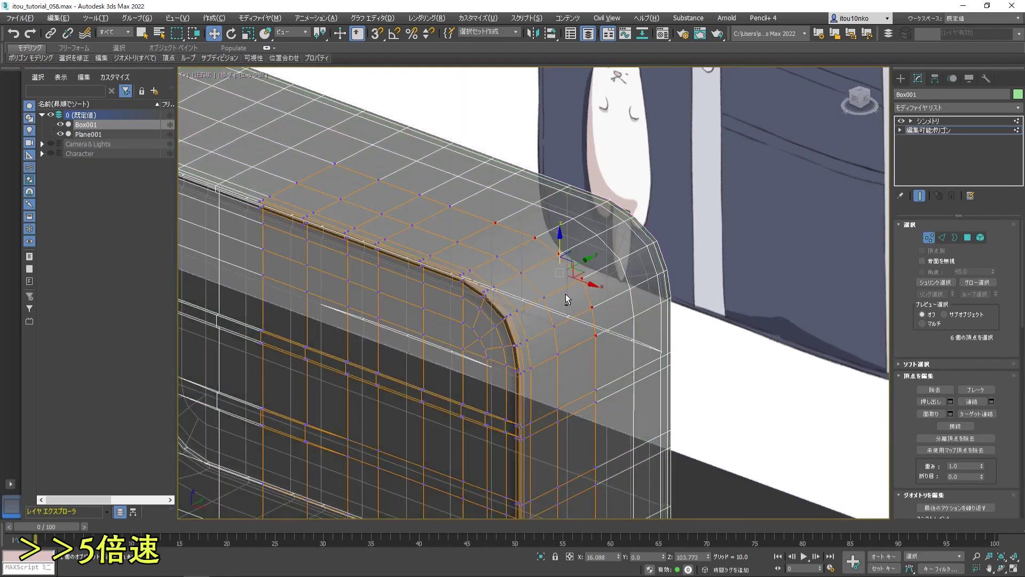
key(alt+x)
click(575, 376)
scroll(552, 302, down, 5)
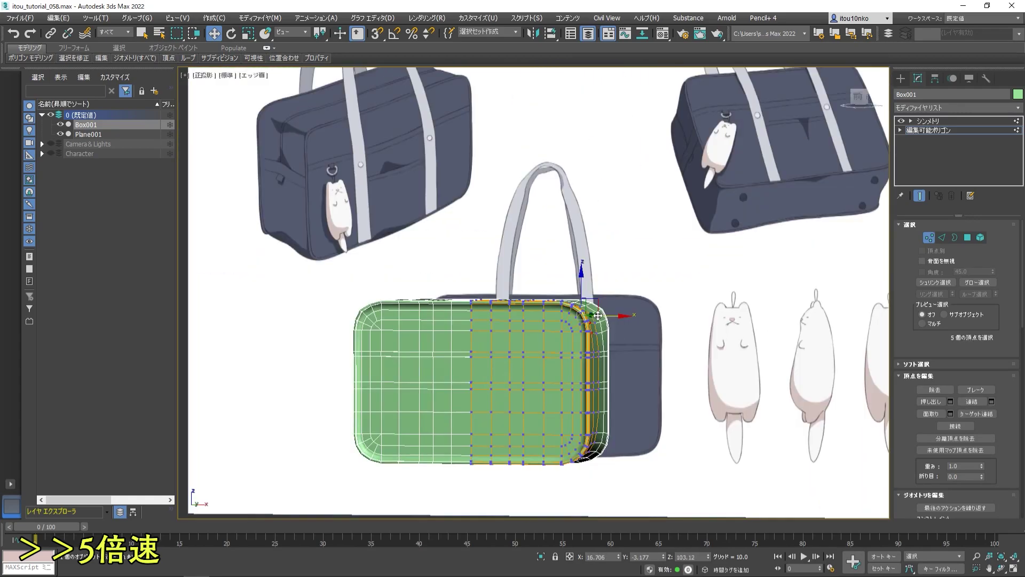
scroll(552, 301, up, 3)
alt+middle_drag(552, 302, 524, 277)
scroll(524, 278, up, 4)
drag(470, 214, 512, 257)
key(alt+x)
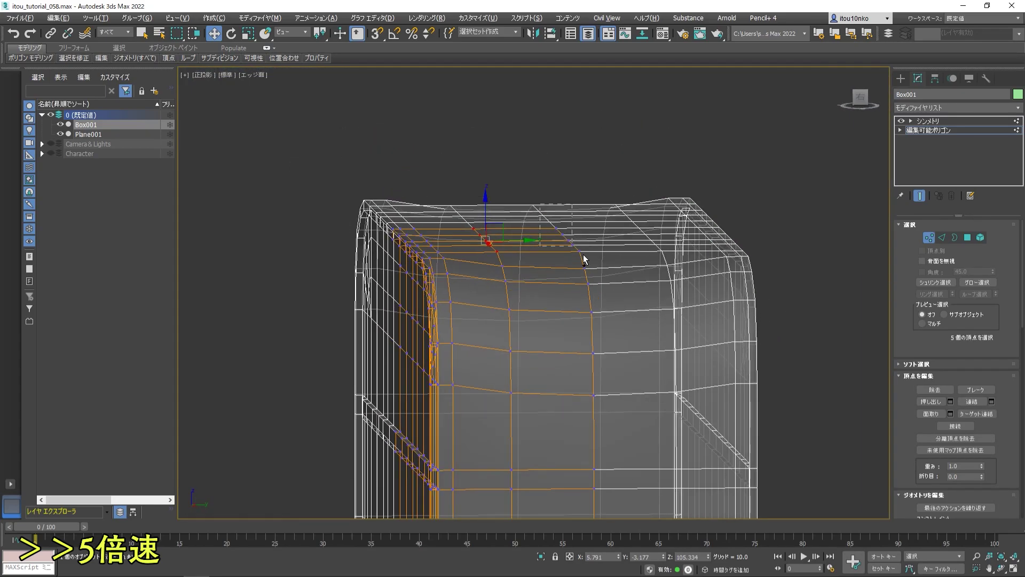
key(alt+x)
- Select two top-edge vertices and compare the shape with the reference bags
mouse_move(481, 224)
alt+middle_down()
mouse_move(510, 211)
mouse_move(534, 288)
alt+middle_up()
scroll(510, 211, down, 3)
scroll(510, 211, up, 4)
scroll(510, 212, down, 3)
click(526, 235)
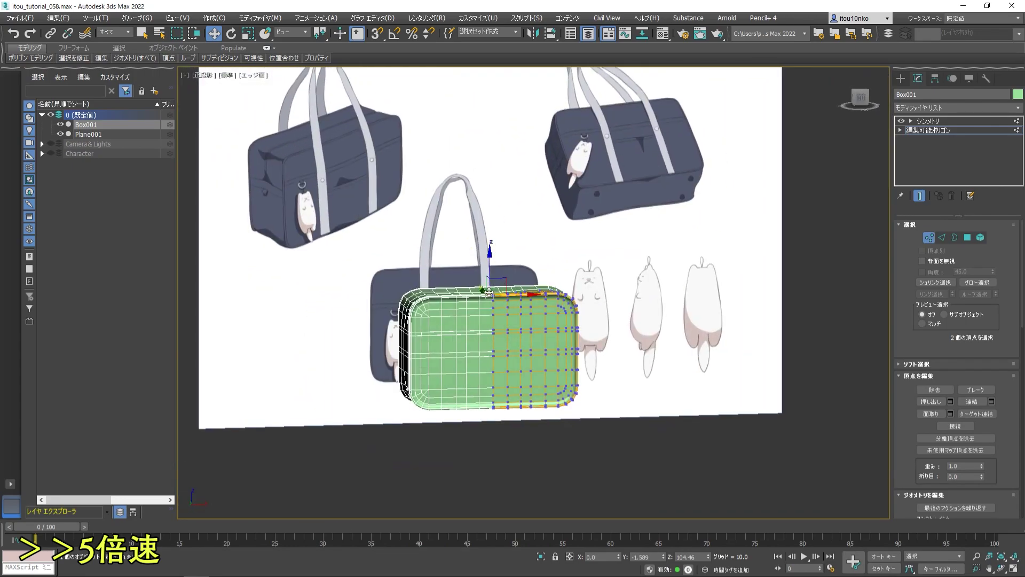
scroll(534, 288, up, 4)
scroll(606, 359, down, 4)
mouse_move(607, 359)
alt+middle_down()
mouse_move(487, 296)
mouse_move(446, 334)
alt+middle_up()
scroll(487, 297, up, 5)
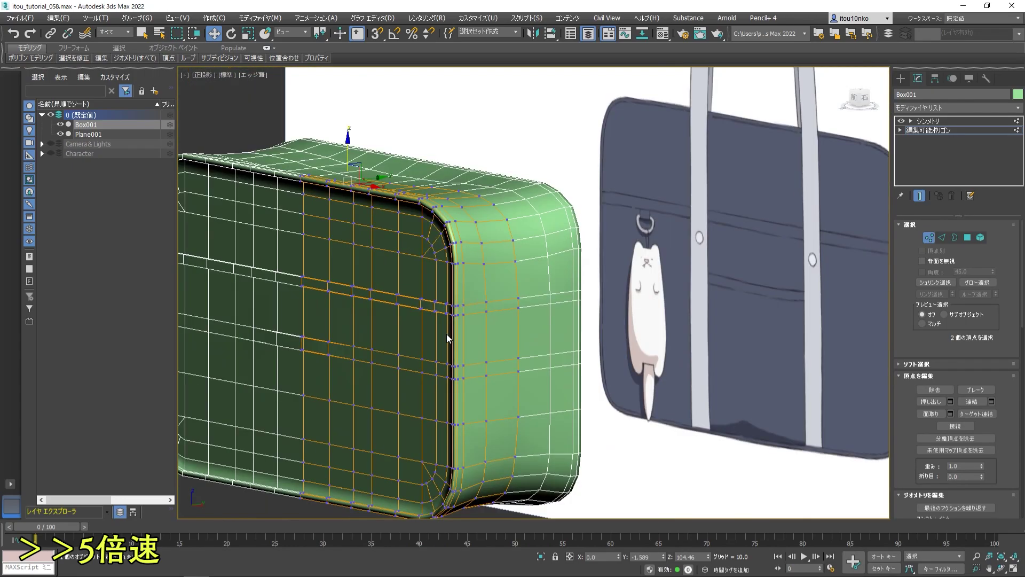
scroll(446, 335, down, 3)
scroll(559, 337, up, 4)
scroll(523, 398, down, 5)
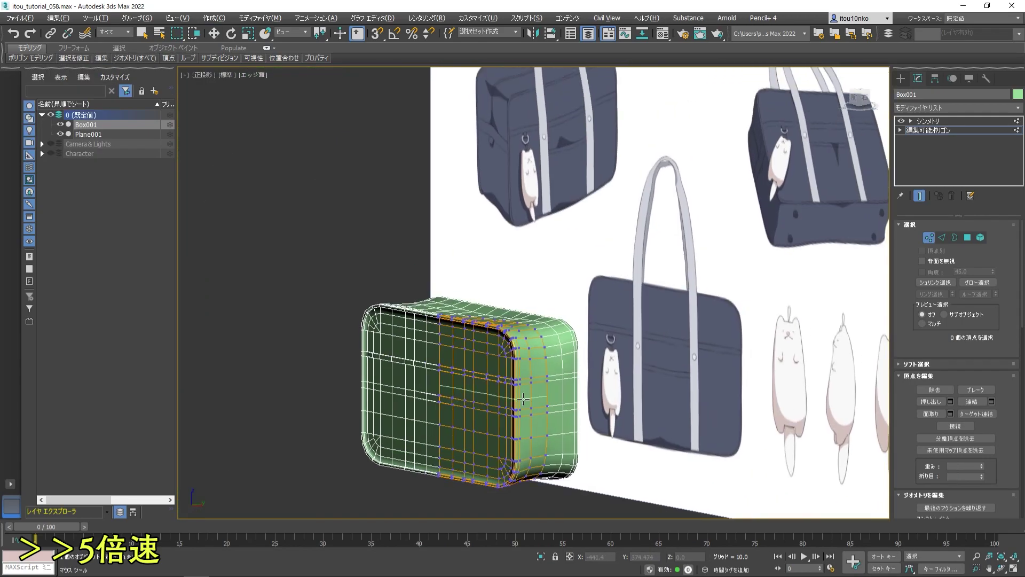
scroll(520, 387, up, 5)
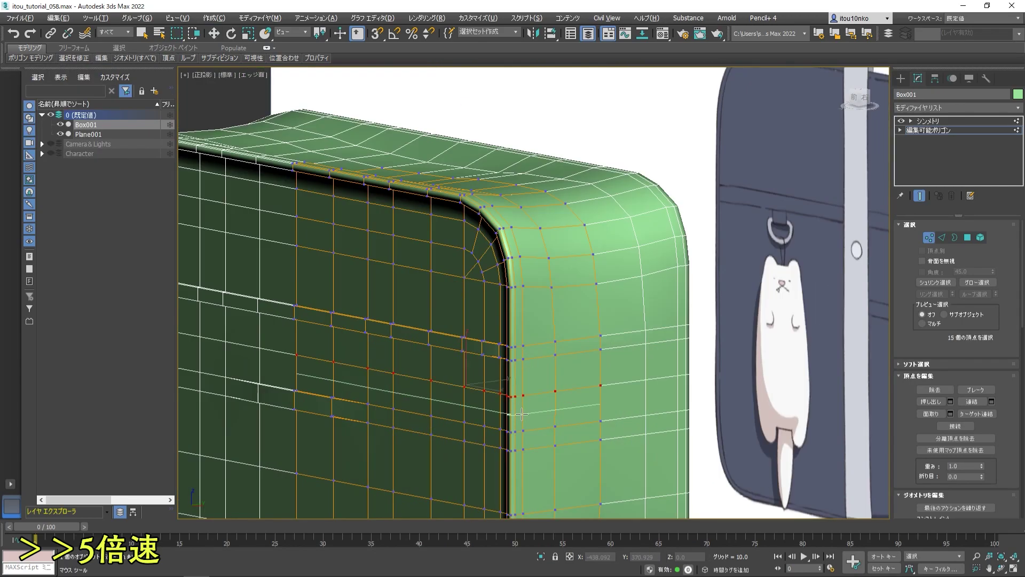
- Switch the bag to polygon editing with vertex welding on, viewed from the front
key(w)
scroll(659, 390, down, 5)
key(4)
scroll(587, 406, up, 5)
scroll(549, 424, up, 3)
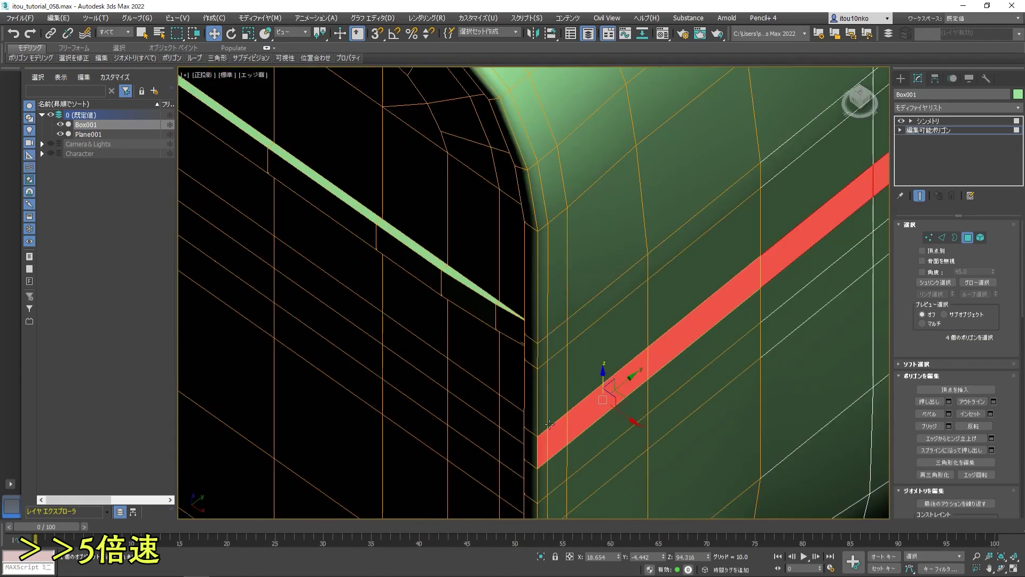
scroll(549, 423, down, 2)
click(977, 413)
scroll(532, 469, up, 5)
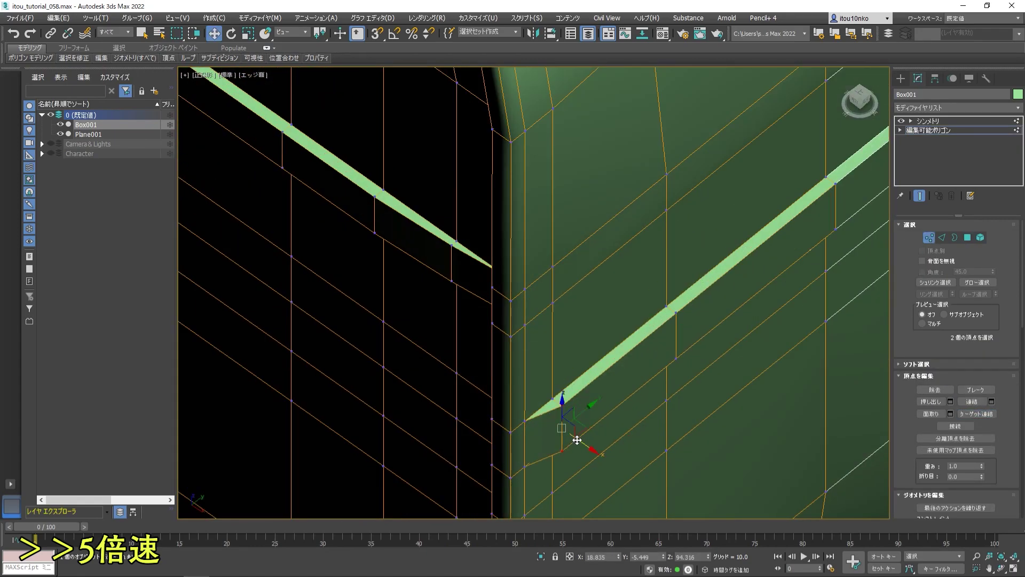
scroll(583, 445, down, 5)
scroll(583, 444, up, 5)
key(f)
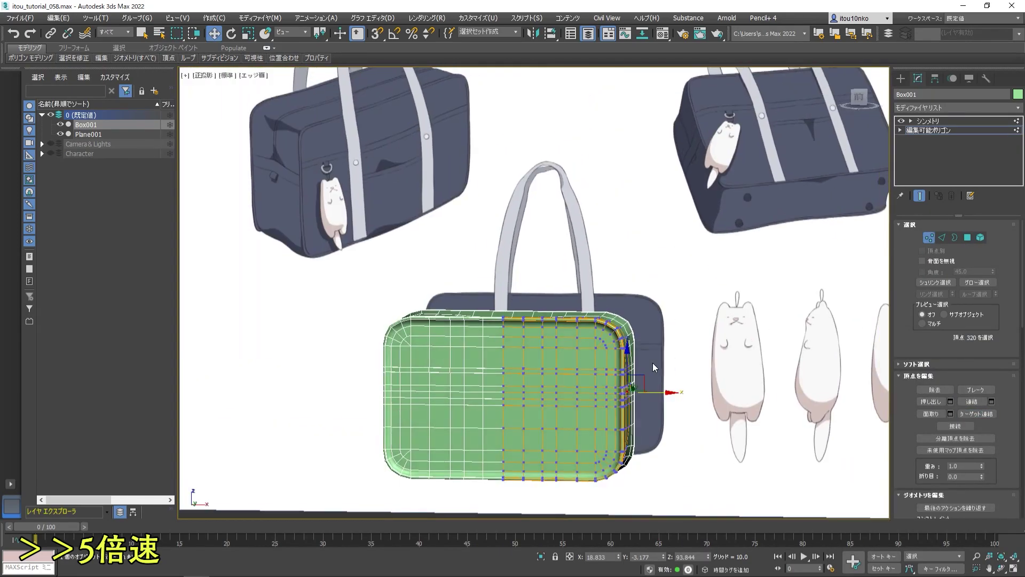
scroll(653, 363, up, 5)
scroll(701, 357, down, 5)
- Select a vertical polygon strip on the bag's front
alt+middle_drag(702, 357, 668, 374)
drag(297, 371, 649, 389)
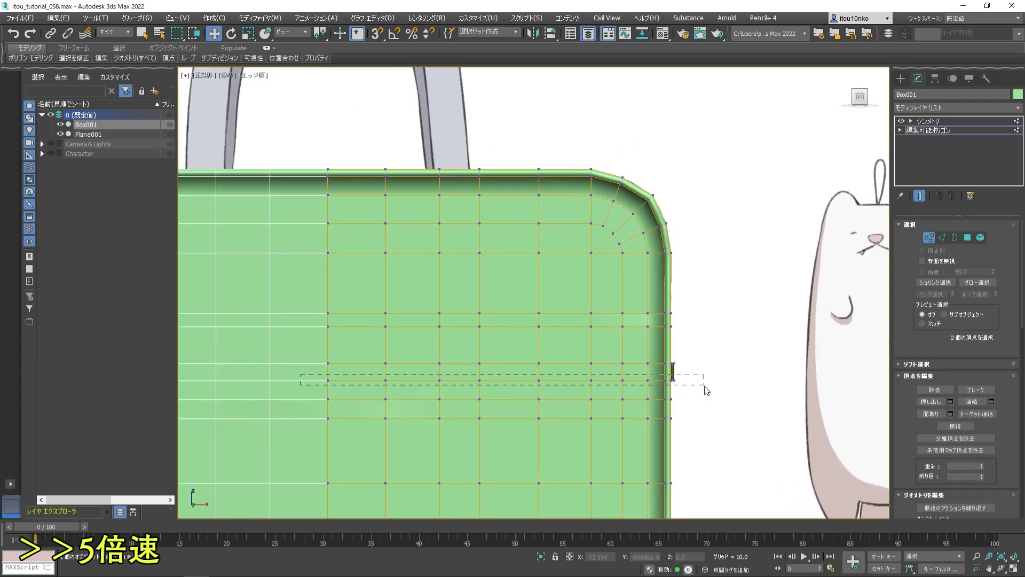
click(590, 364)
alt+middle_drag(590, 363, 616, 317)
scroll(643, 373, down, 5)
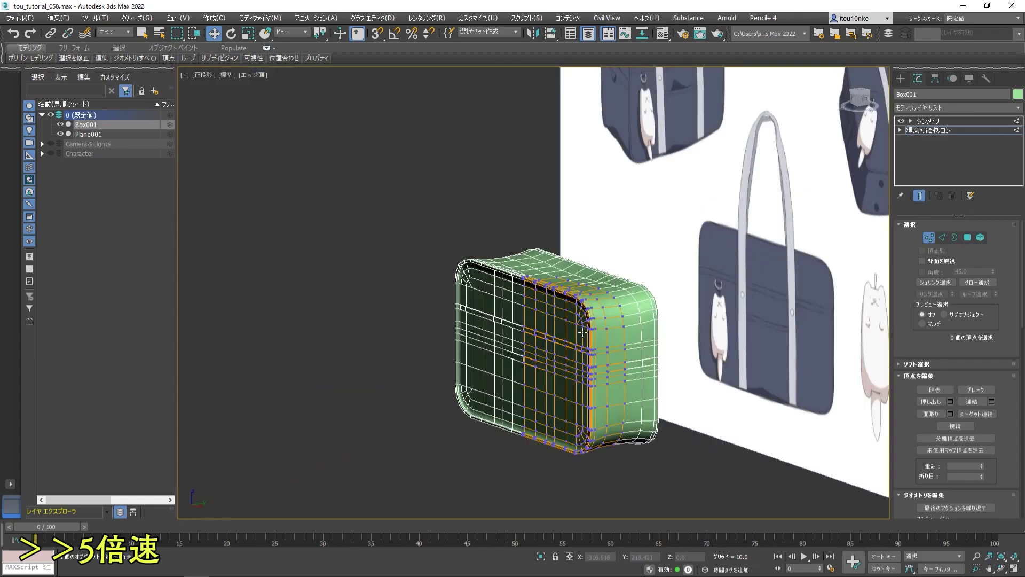
mouse_move(643, 372)
alt+middle_down()
mouse_move(614, 363)
mouse_move(632, 298)
alt+middle_up()
scroll(615, 363, up, 5)
scroll(577, 425, down, 1)
shift+click(563, 367)
scroll(607, 343, up, 5)
scroll(632, 297, up, 3)
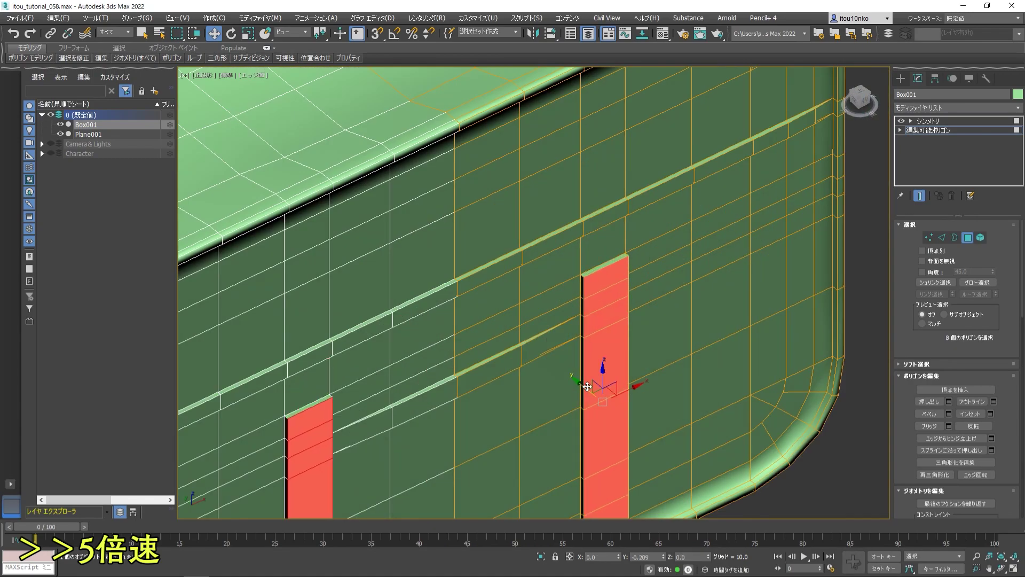
- Detach the strip as Object001 and thicken it with a Shell modifier
click(954, 241)
scroll(534, 294, down, 5)
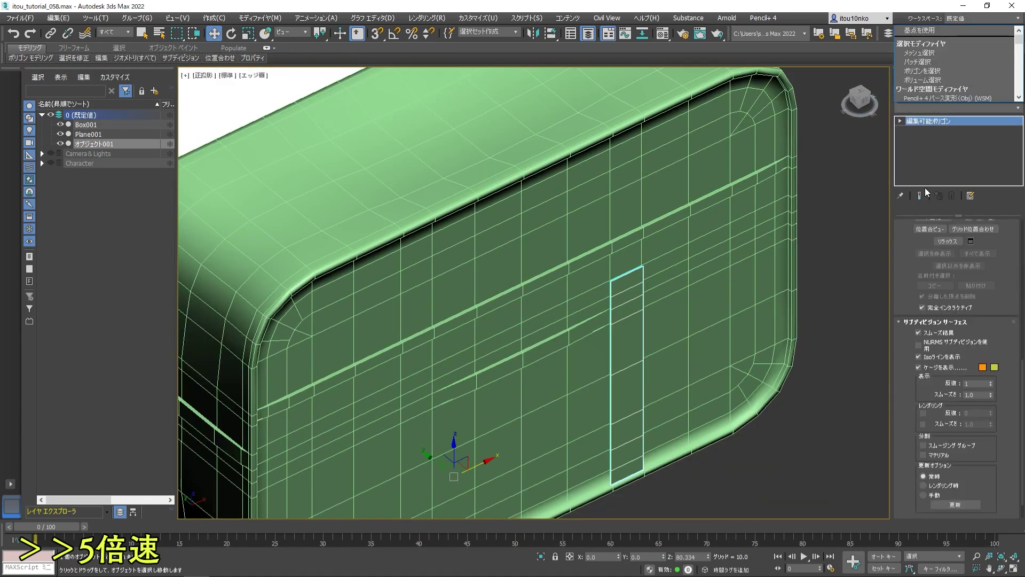
click(959, 107)
click(911, 230)
scroll(644, 324, down, 3)
- Return to the strip's edge level in front view and hide Box001
click(929, 129)
click(929, 229)
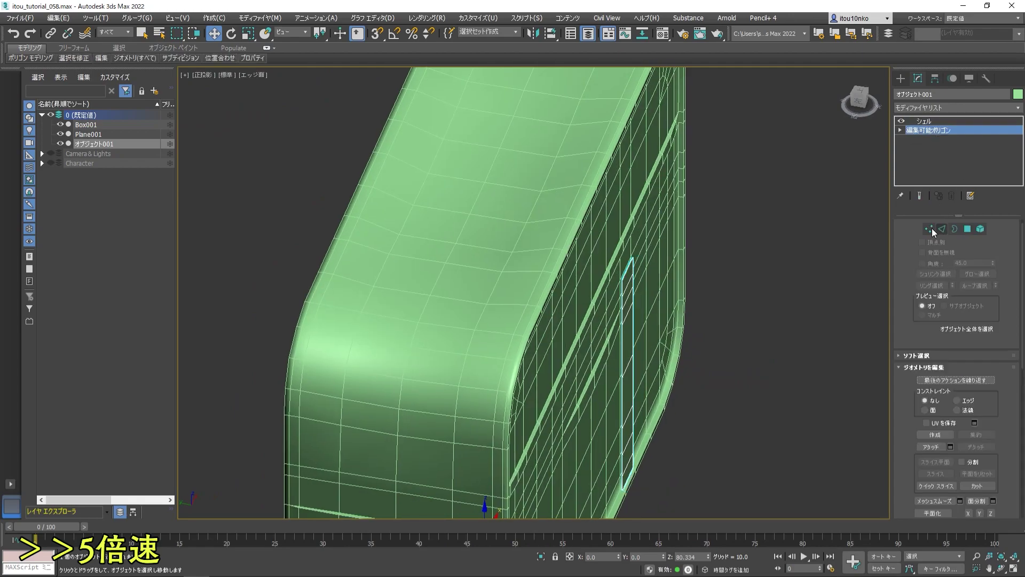
scroll(641, 320, up, 5)
scroll(797, 275, down, 2)
key(2)
scroll(635, 299, down, 3)
scroll(636, 299, up, 3)
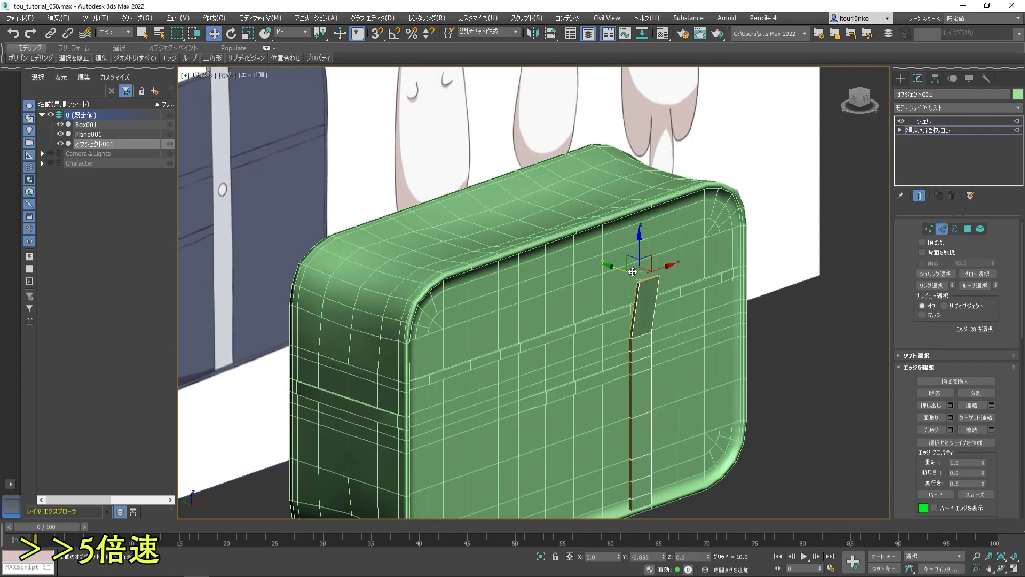
scroll(619, 293, down, 3)
key(f)
scroll(619, 293, up, 5)
click(60, 125)
scroll(620, 293, down, 5)
- Shift-drag the strip's top edge upward twice to follow the reference strap
scroll(831, 323, up, 3)
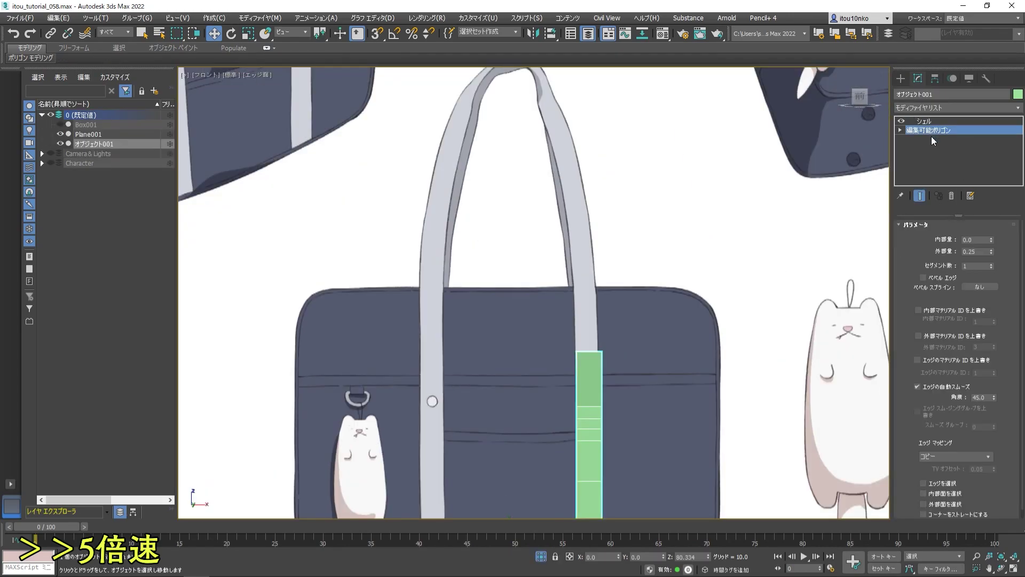
scroll(639, 296, up, 2)
key(w)
scroll(635, 242, up, 2)
scroll(653, 298, down, 3)
shift+drag(654, 342, 650, 248)
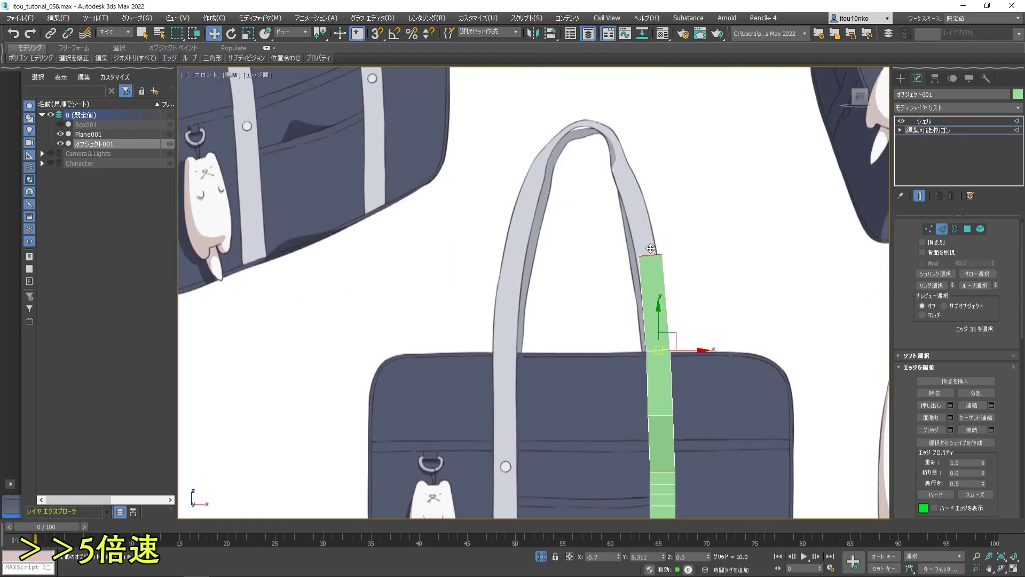
scroll(634, 209, up, 2)
shift+drag(660, 383, 653, 293)
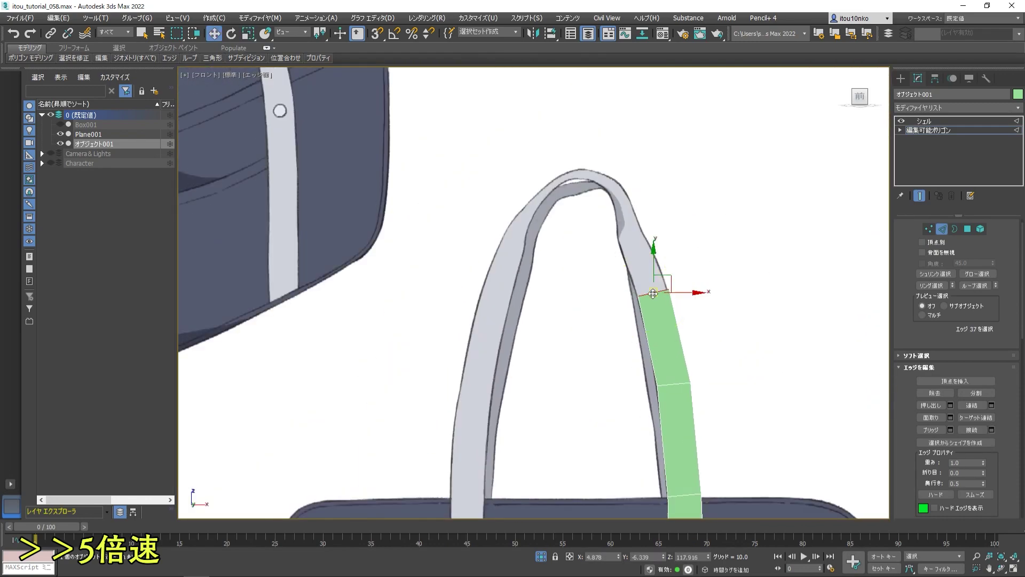
scroll(662, 235, down, 5)
scroll(652, 298, up, 2)
scroll(630, 214, up, 3)
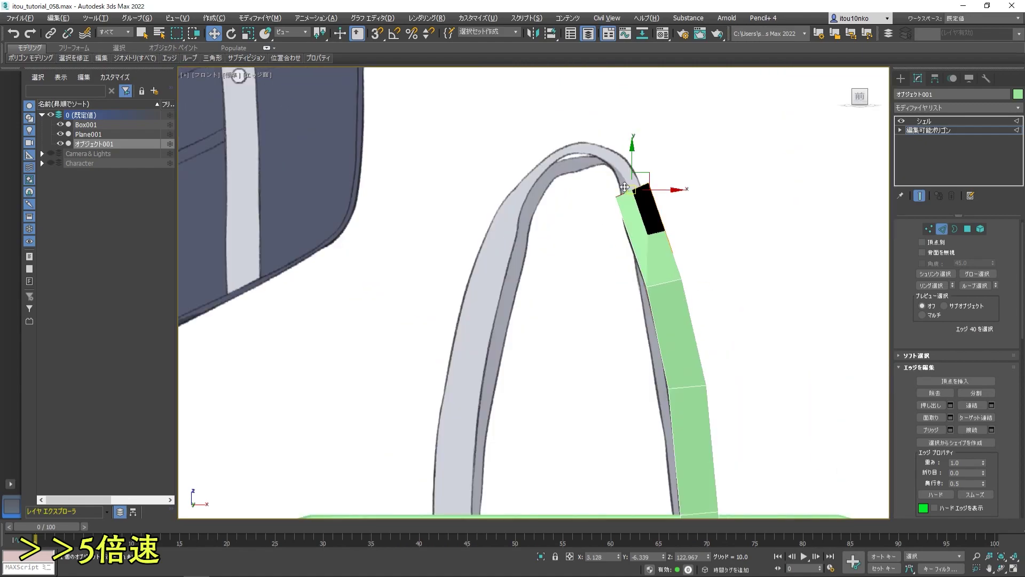
- Extend the strip over the top of the strap and adjust the new edge
shift+drag(630, 214, 609, 192)
scroll(614, 240, down, 3)
scroll(956, 436, down, 5)
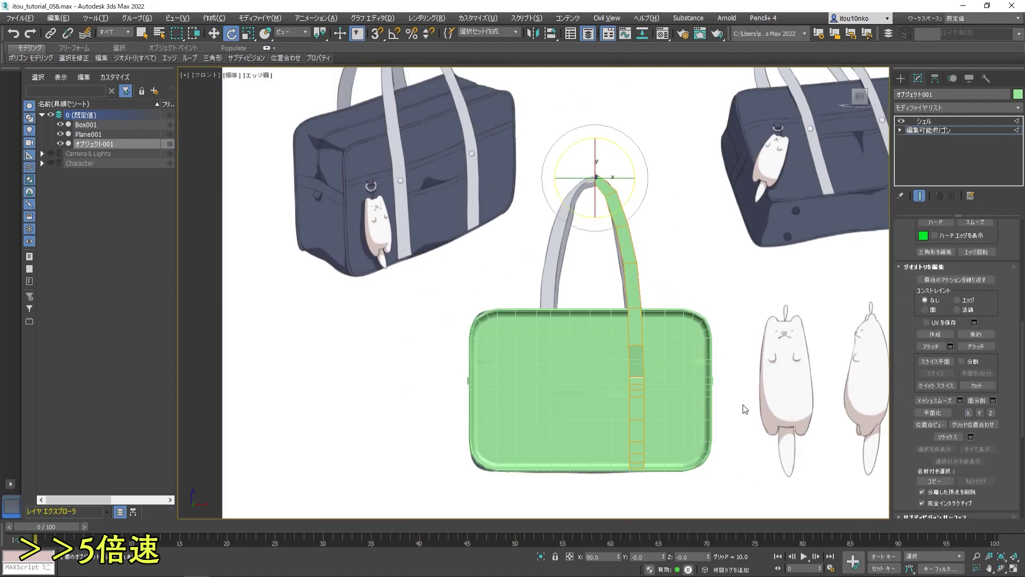
scroll(567, 206, up, 3)
scroll(618, 256, down, 3)
alt+middle_drag(618, 256, 617, 275)
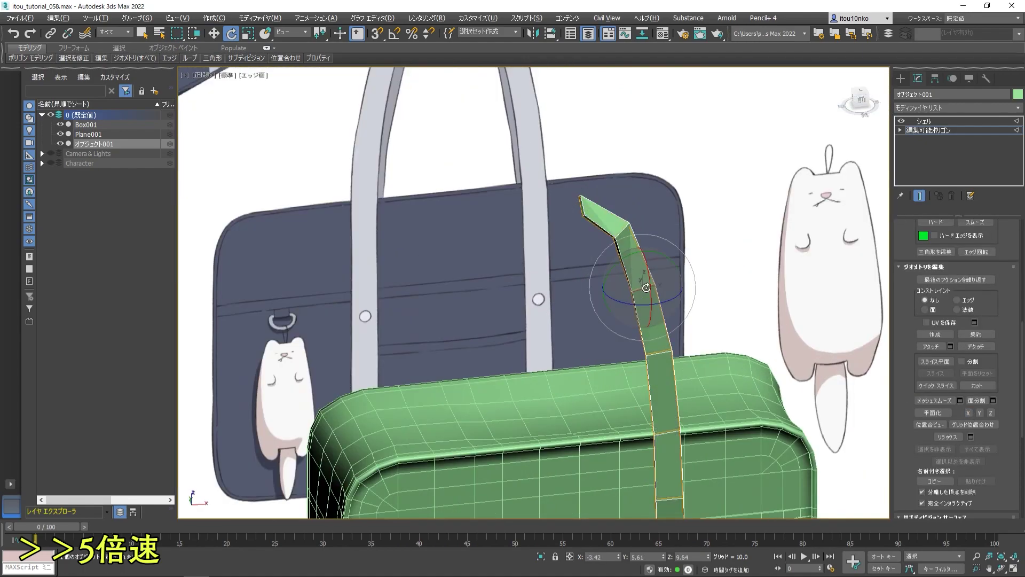
scroll(945, 241, up, 5)
- Add a Symmetry modifier to mirror the strap into a complete handle
click(943, 238)
click(956, 108)
click(935, 381)
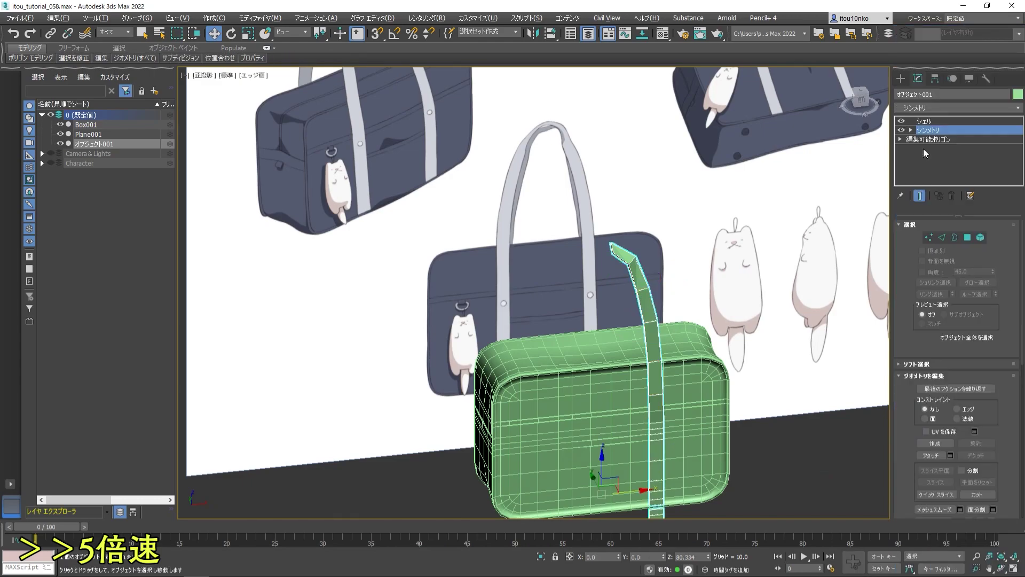
click(921, 140)
- Inspect the mirrored handle's vertices in front view
key(1)
key(f)
scroll(627, 293, up, 5)
scroll(627, 293, down, 5)
scroll(614, 241, up, 6)
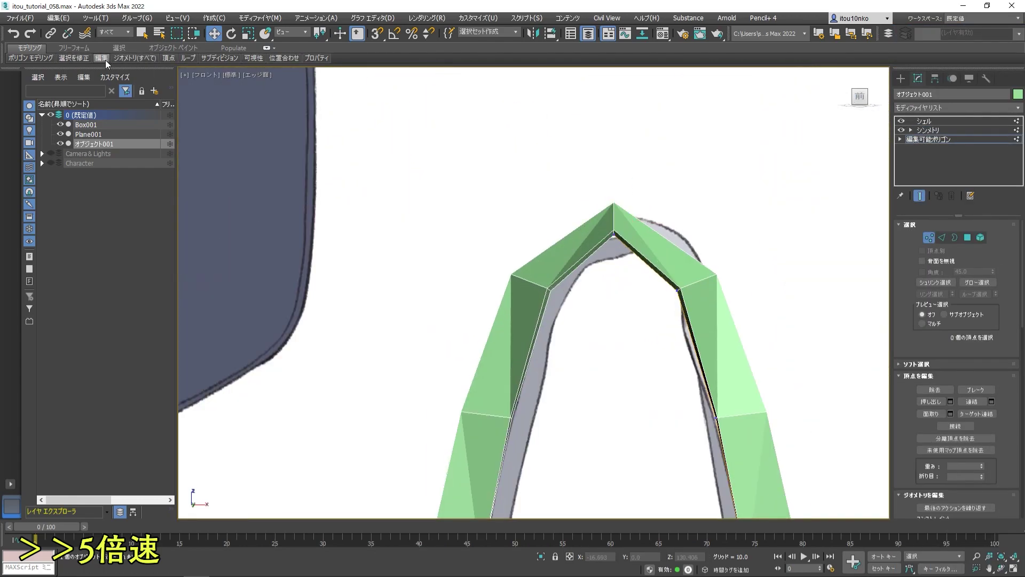
scroll(664, 271, down, 2)
scroll(682, 278, down, 5)
mouse_move(681, 277)
alt+middle_down()
mouse_move(713, 251)
mouse_move(748, 256)
mouse_move(553, 261)
mouse_move(648, 235)
mouse_move(494, 261)
alt+middle_up()
scroll(944, 278, down, 5)
- Orbit around the bag to check the handle's Shell thickness and shape
key(f)
key(1)
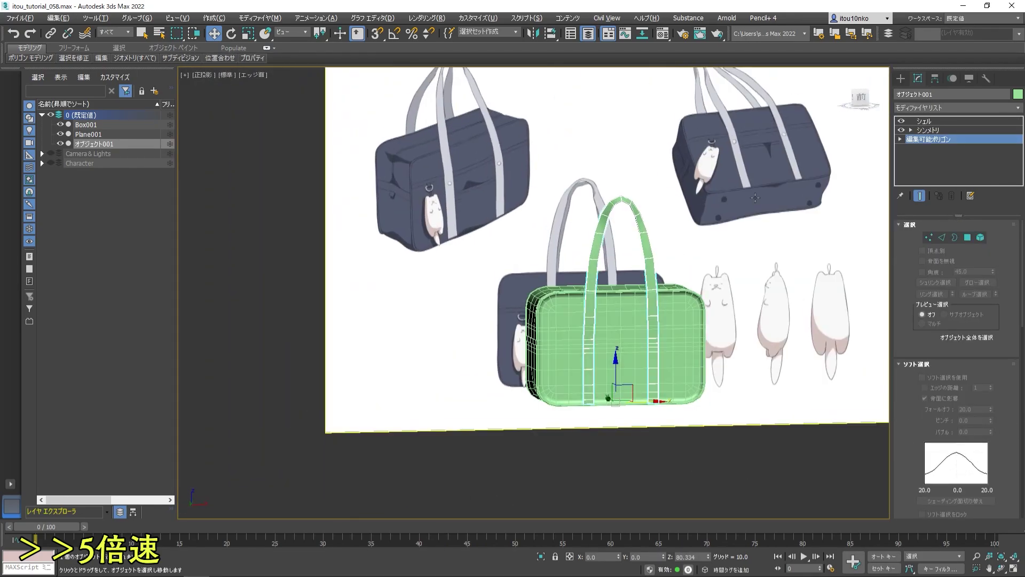
scroll(604, 447, down, 1)
scroll(591, 313, up, 5)
alt+middle_drag(591, 314, 470, 299)
click(926, 121)
click(940, 139)
alt+middle_drag(587, 321, 485, 281)
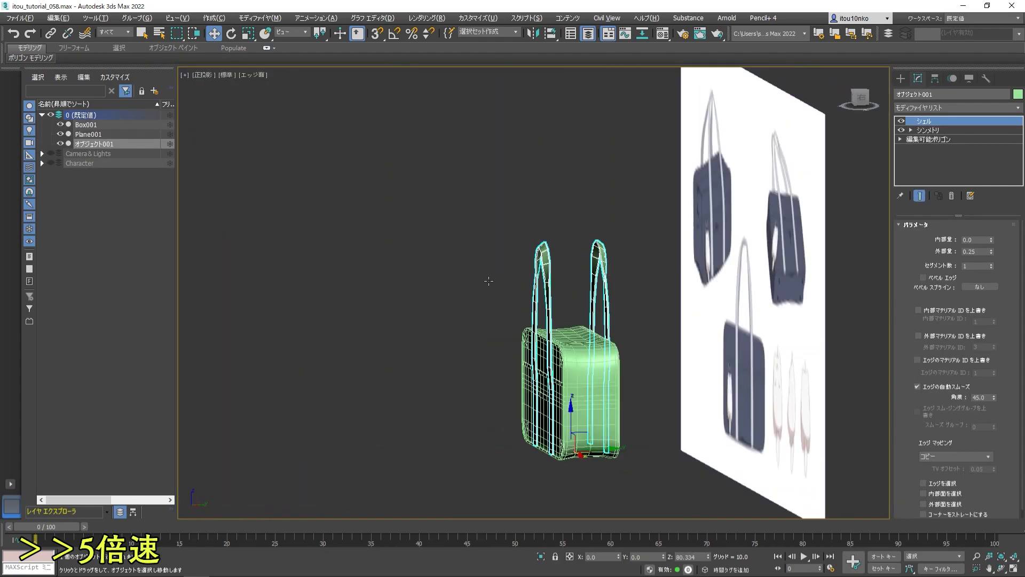
key(f)
- Inspect the strap's vertices from the side, then return to front view with nothing selected
click(930, 237)
scroll(582, 304, up, 3)
scroll(582, 299, down, 2)
mouse_move(582, 299)
alt+middle_down()
mouse_move(694, 277)
mouse_move(716, 387)
mouse_move(700, 393)
alt+middle_up()
click(696, 271)
scroll(700, 394, down, 4)
scroll(675, 332, up, 6)
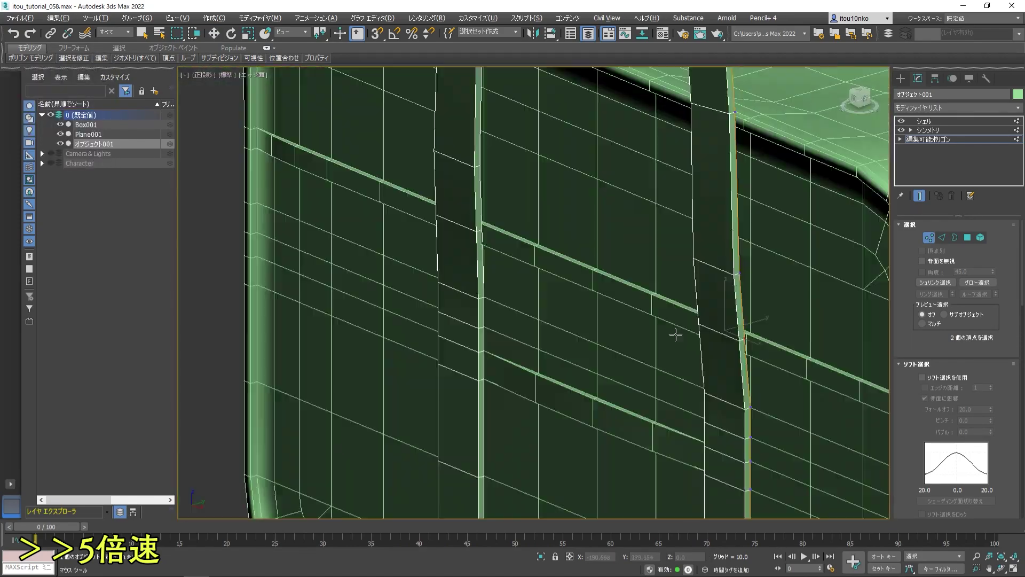
scroll(747, 327, down, 5)
alt+middle_drag(748, 328, 593, 353)
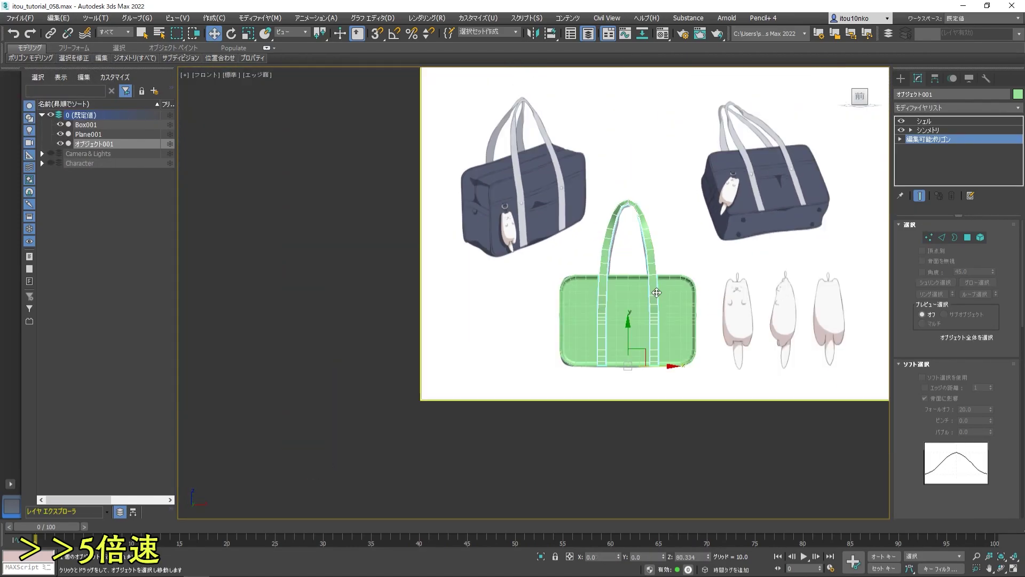
key(f)
click(590, 355)
scroll(590, 356, up, 2)
- Make sample slot 2 the Pencil+4 'bag' material and eyedrop the reference navy into its gradation
key(m)
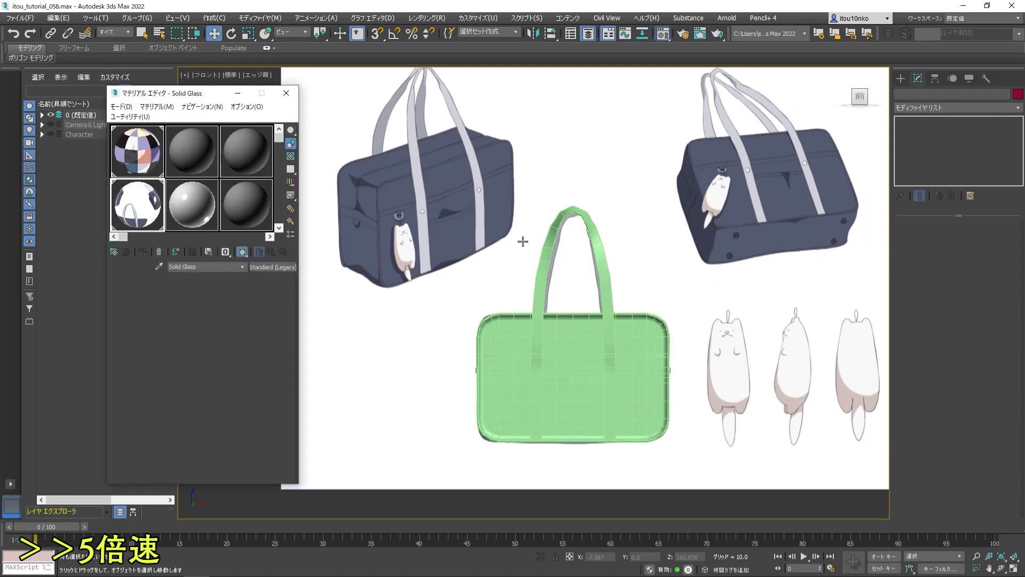
click(138, 152)
scroll(276, 417, up, 2)
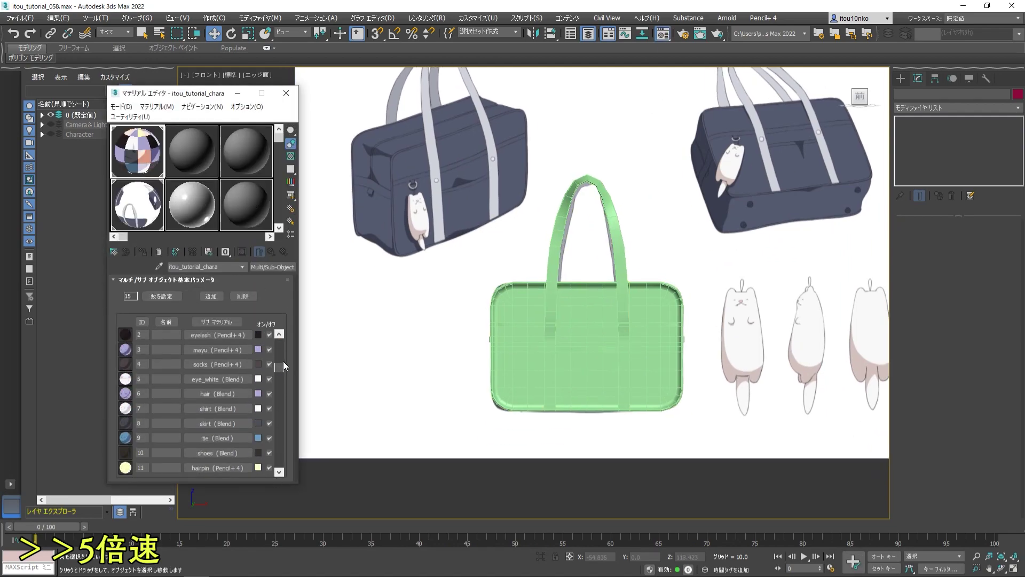
click(179, 144)
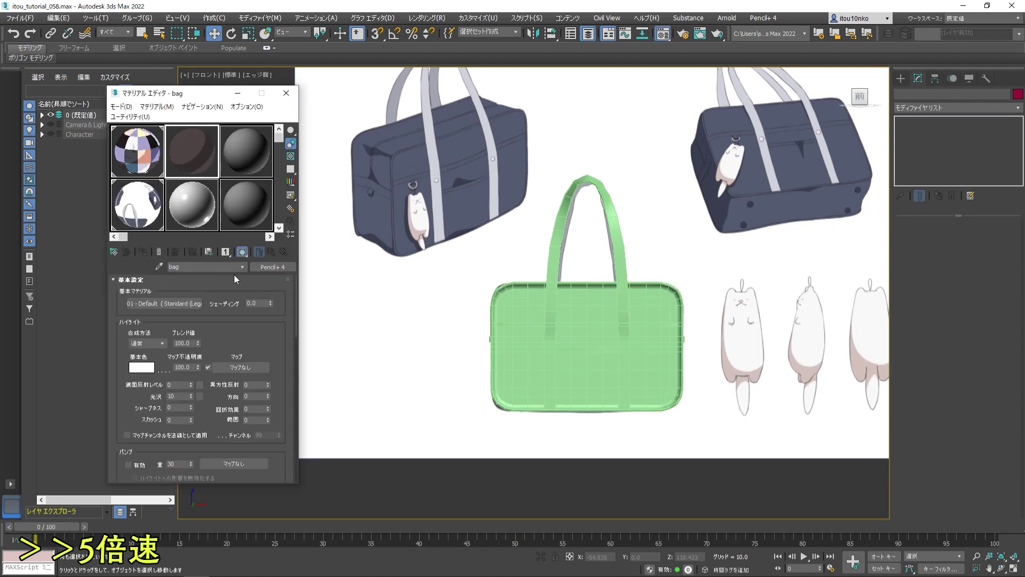
scroll(234, 274, down, 5)
scroll(175, 388, down, 5)
click(149, 410)
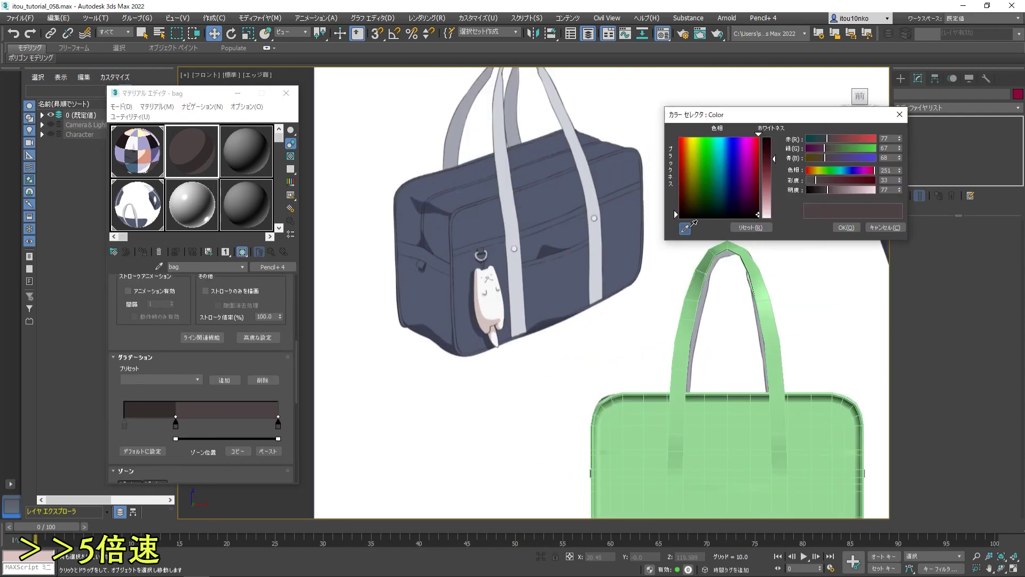
click(570, 244)
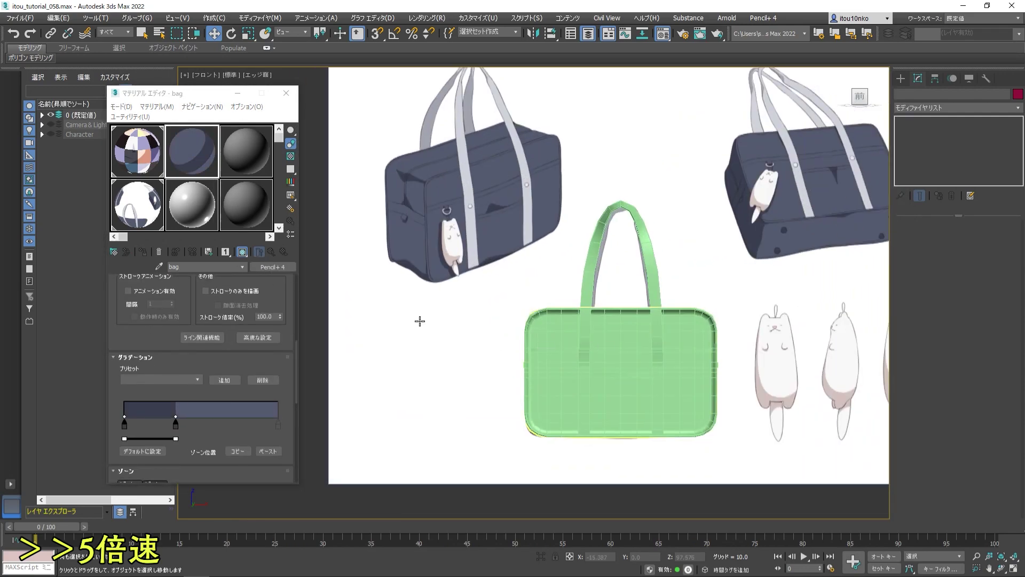
- Convert the material to Multi/Sub-Object, keeping the old one, and copy it into ID 2
click(272, 266)
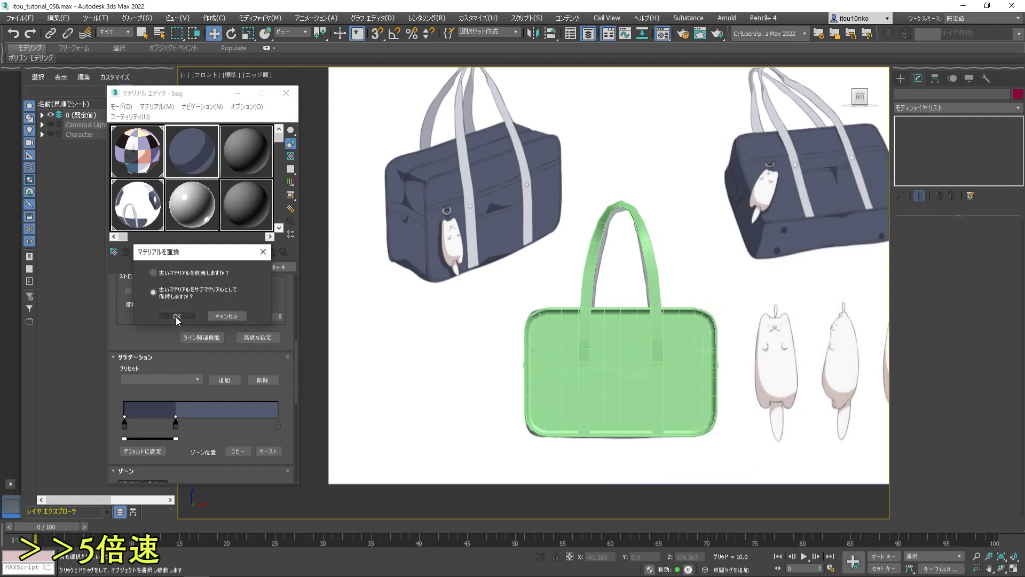
click(177, 316)
click(273, 266)
click(177, 316)
drag(216, 334, 222, 353)
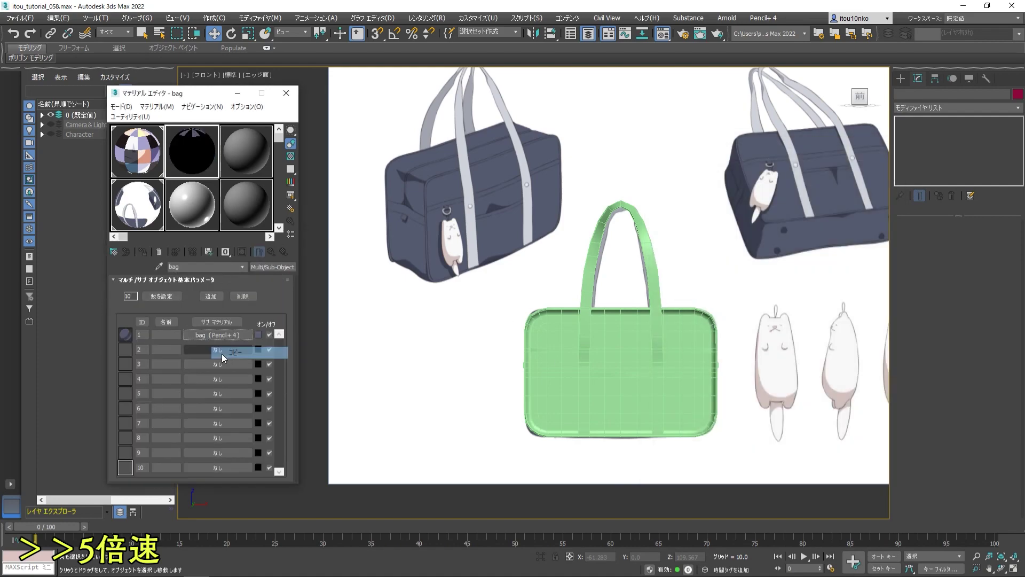
- Set the second sub-material's gradation colour to light grey
scroll(294, 329, down, 5)
click(150, 342)
drag(160, 257, 176, 278)
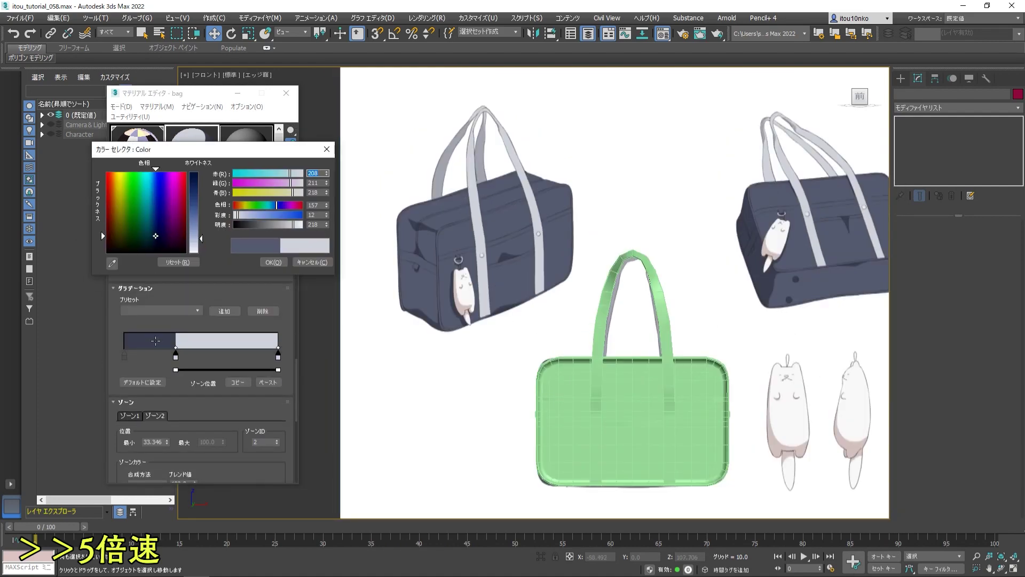
click(267, 321)
- Select all of Box001's polygons to apply the bag material, then clear the selection
click(554, 378)
key(4)
key(ctrl+a)
key(z)
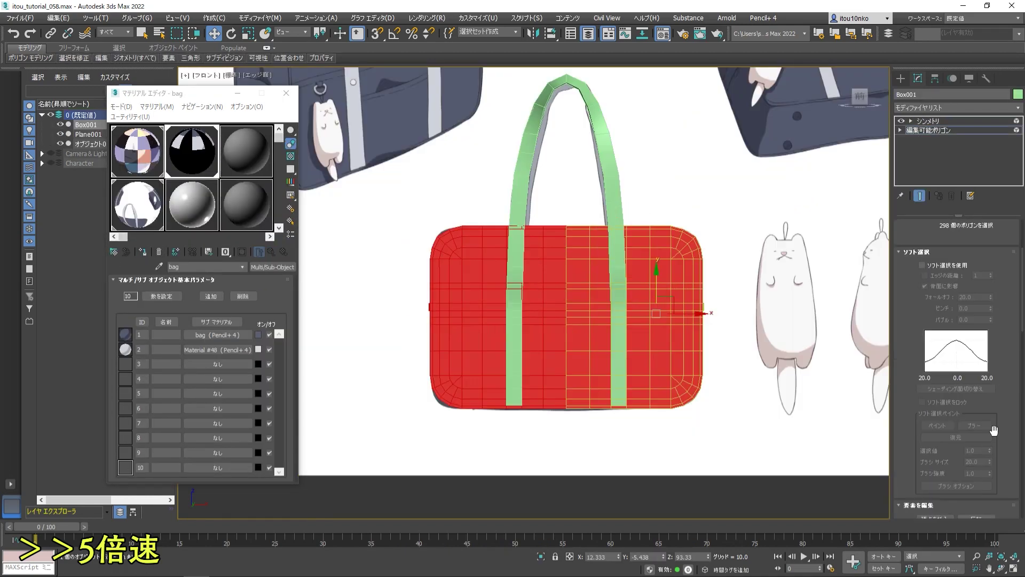
click(731, 381)
- Select the strap object and orbit to a 3D view of the bag
click(618, 251)
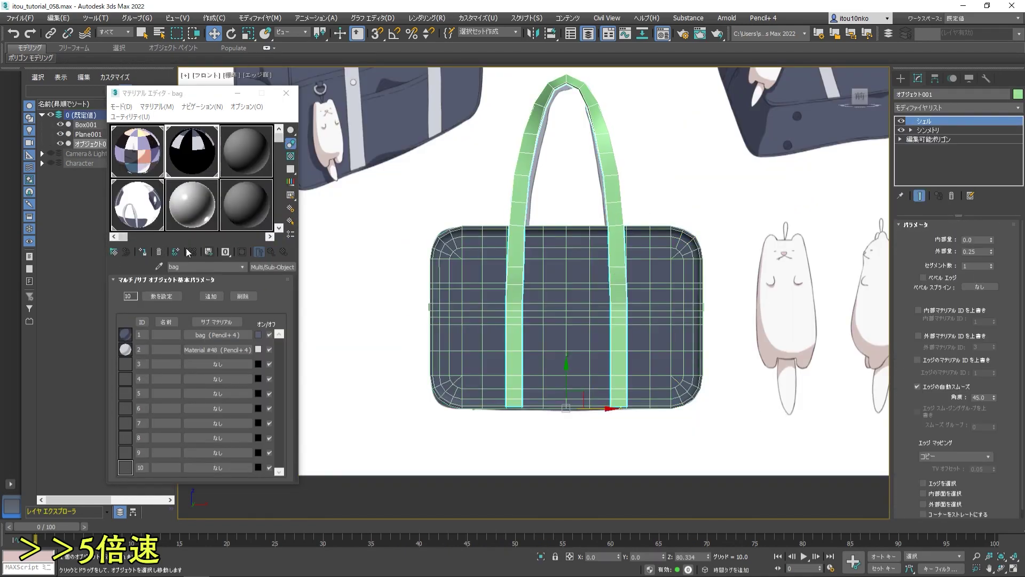
scroll(817, 289, up, 3)
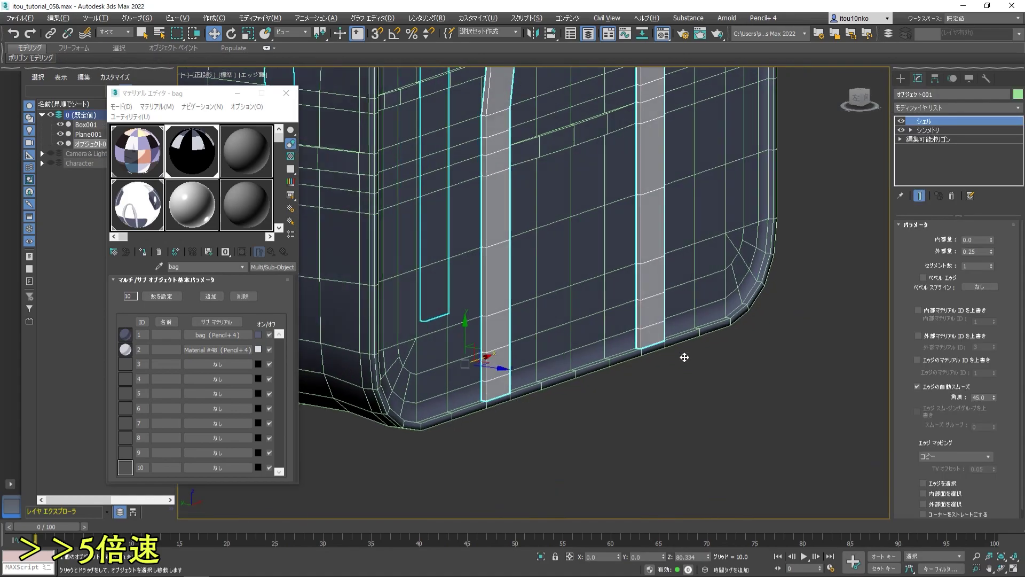
scroll(817, 289, down, 8)
alt+middle_drag(818, 289, 796, 459)
scroll(796, 462, up, 3)
- Add a TurboSmooth modifier to the bag body
click(625, 347)
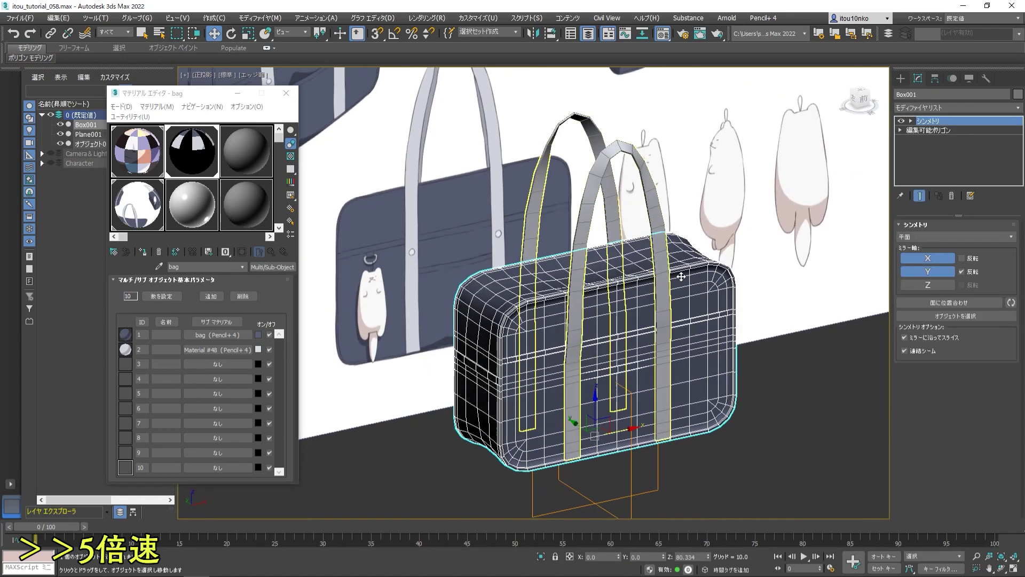
click(959, 107)
click(939, 320)
right_click(927, 126)
- Select the strap object and pick vertices on it
click(890, 152)
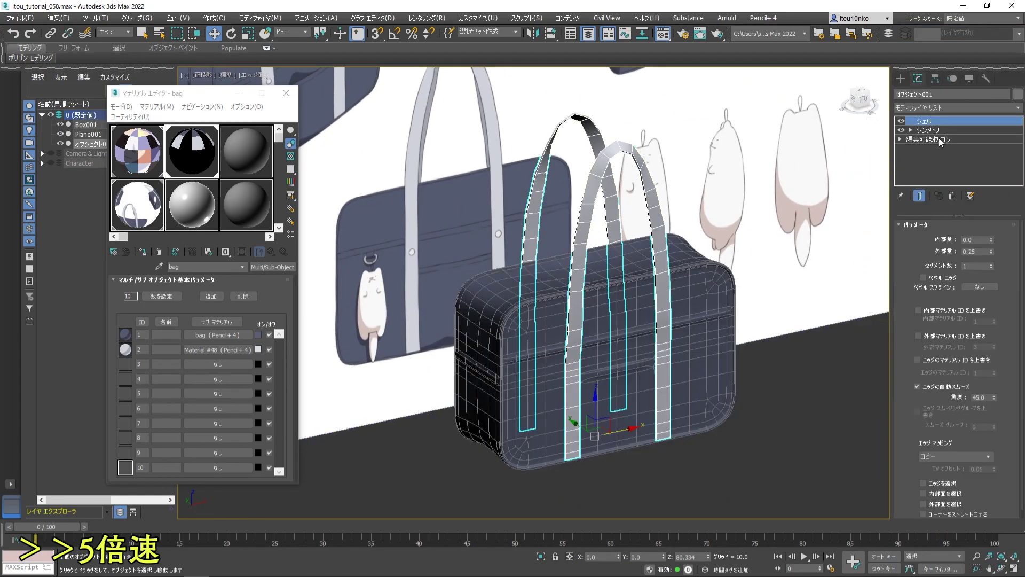
scroll(587, 293, up, 5)
scroll(587, 294, down, 4)
click(726, 331)
scroll(855, 240, up, 3)
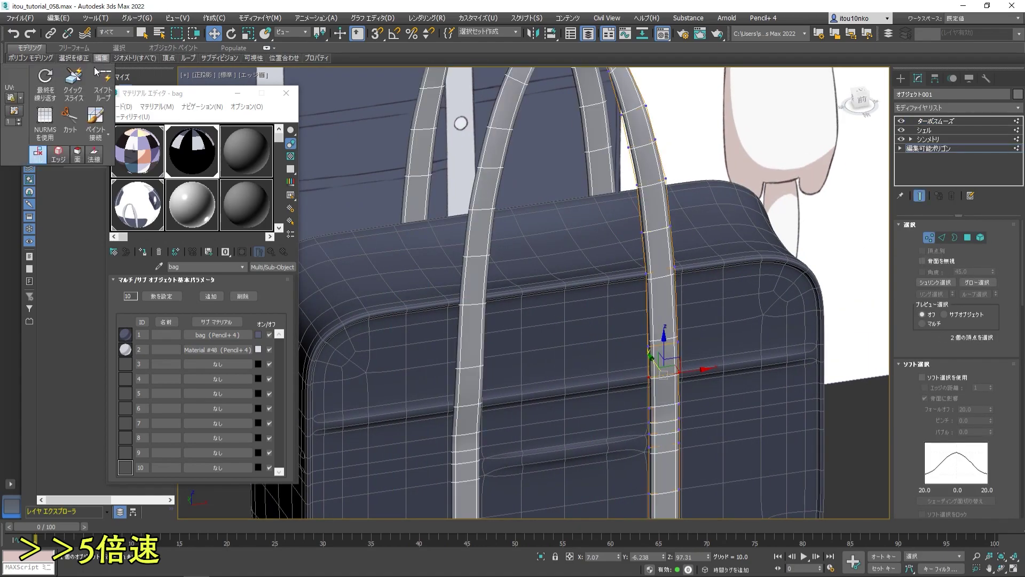
scroll(854, 240, up, 3)
scroll(694, 321, down, 6)
- From a front view, select a run of strap vertices and move them
alt+middle_drag(694, 321, 614, 213)
drag(633, 75, 651, 371)
scroll(651, 371, down, 3)
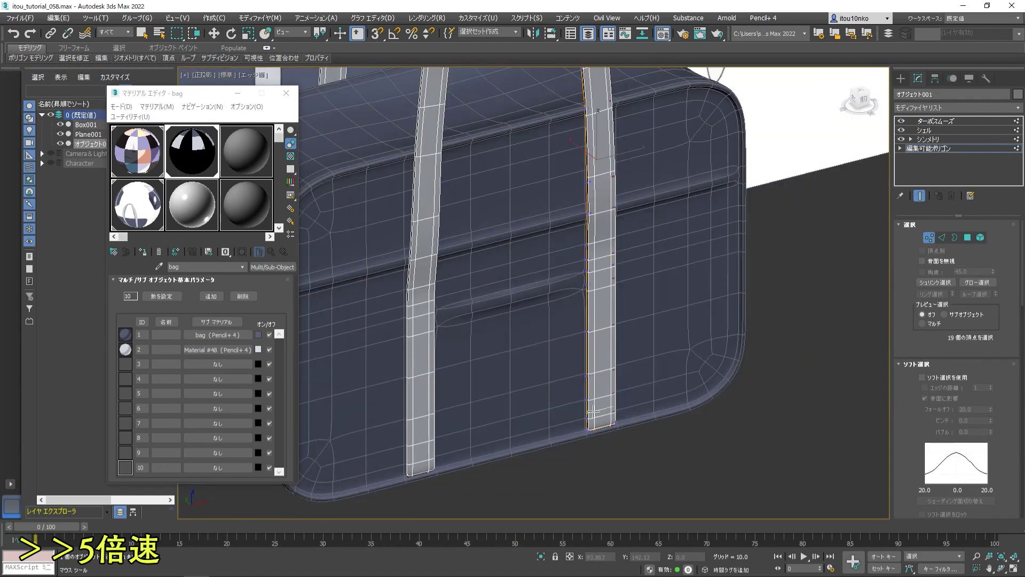
alt+middle_drag(651, 371, 588, 321)
key(w)
scroll(587, 320, down, 2)
- Select the bag body (Box001) and enter vertex editing, viewed from the front
click(561, 374)
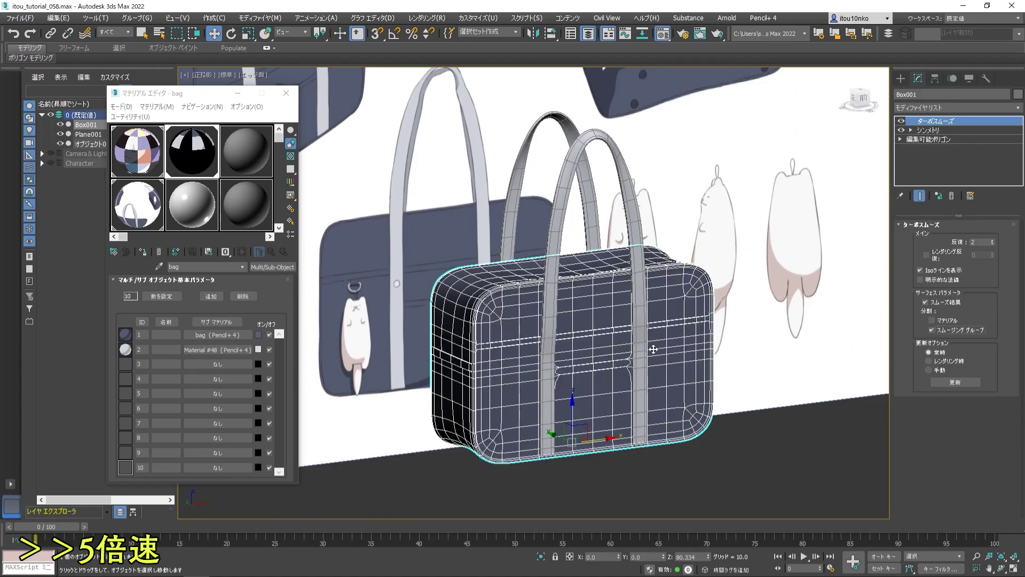
alt+middle_drag(561, 374, 632, 344)
scroll(632, 343, up, 5)
click(930, 237)
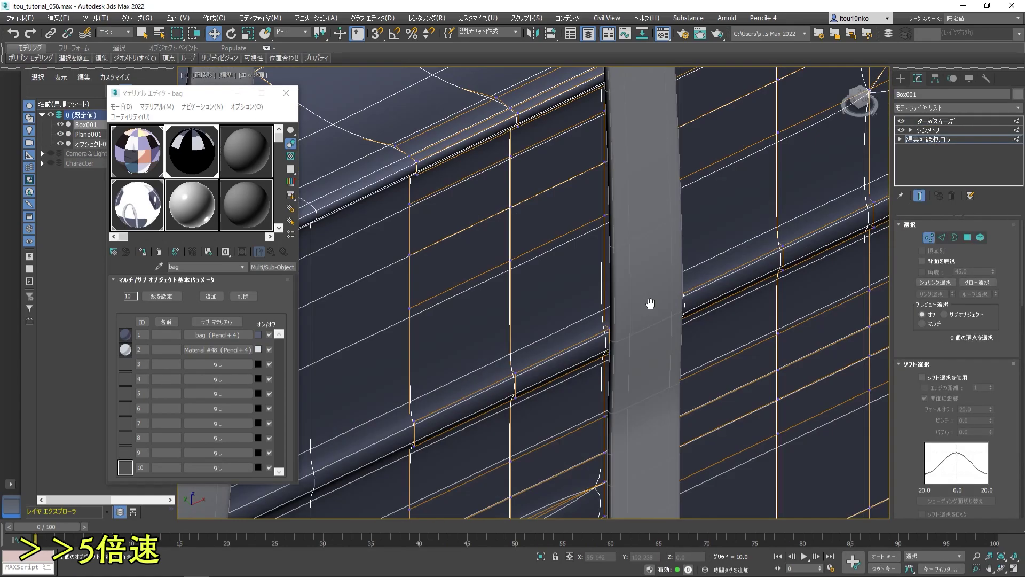
scroll(652, 298, up, 3)
scroll(681, 333, up, 3)
scroll(911, 369, down, 5)
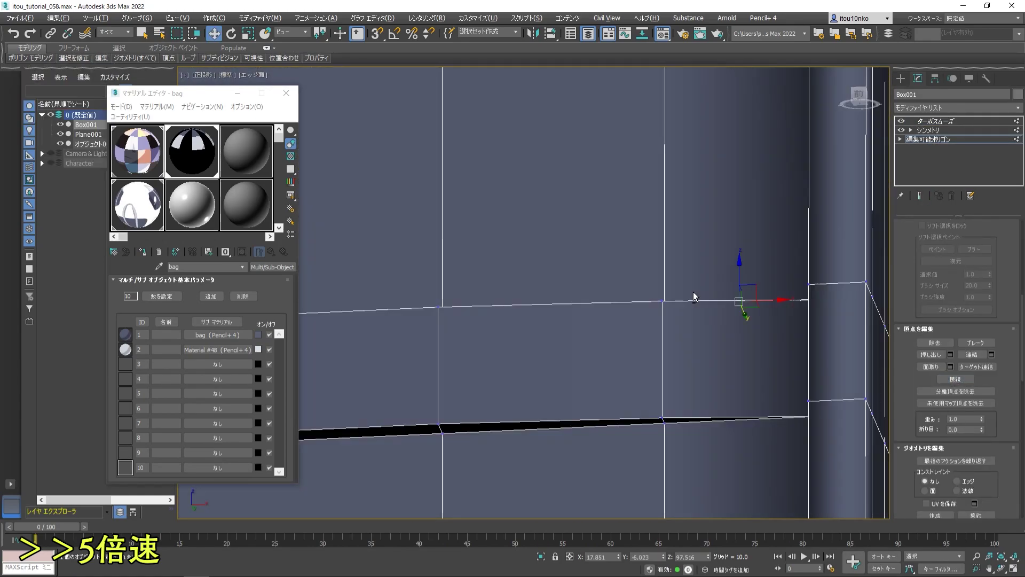
mouse_move(694, 293)
alt+middle_down()
mouse_move(521, 323)
mouse_move(753, 340)
mouse_move(689, 260)
alt+middle_up()
scroll(613, 337, down, 5)
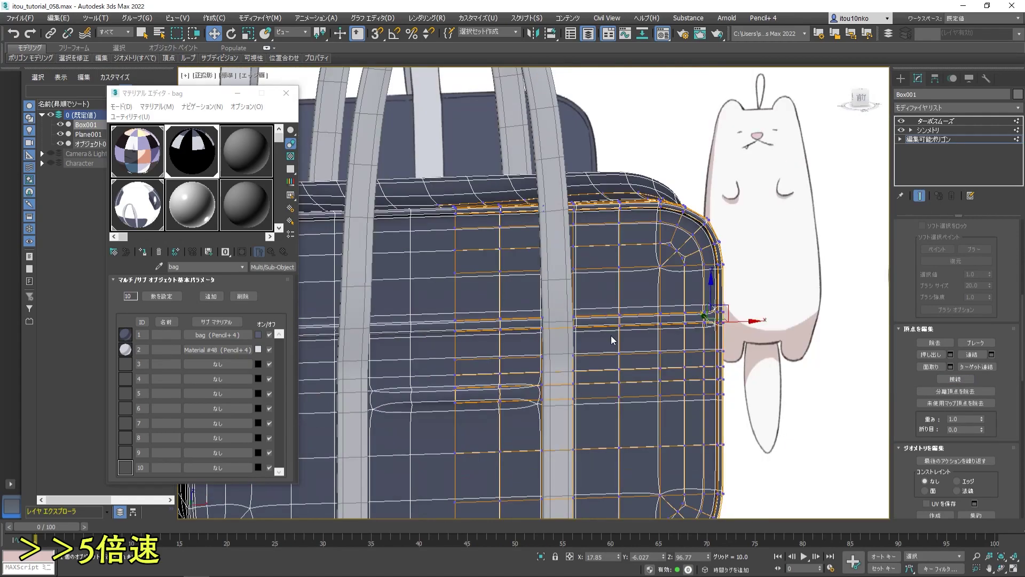
scroll(629, 298, up, 4)
- Orbit and zoom in on a lower corner of the bag along the strap
middle_drag(630, 298, 659, 274)
scroll(659, 275, up, 4)
scroll(665, 229, up, 4)
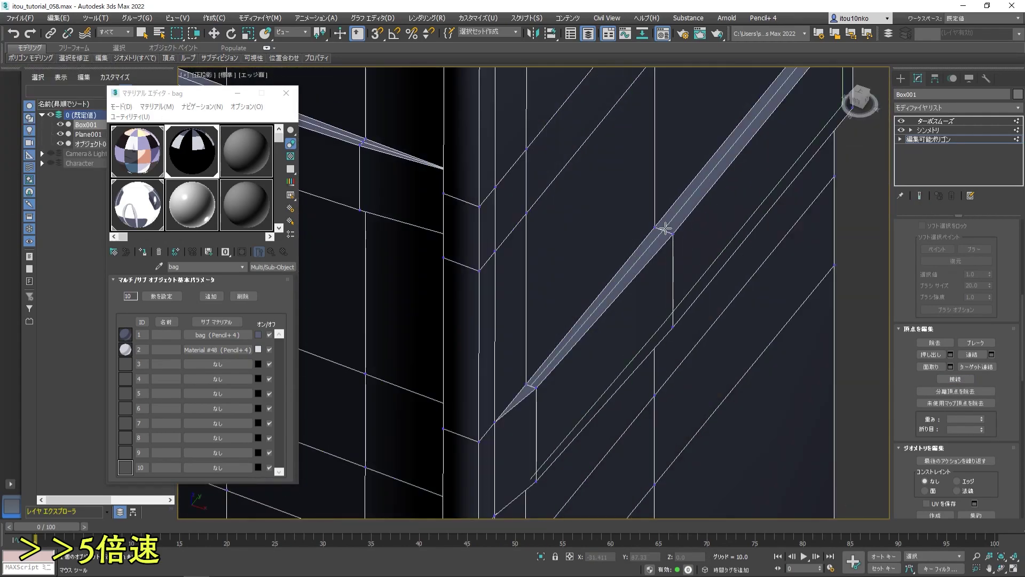
scroll(584, 323, down, 3)
alt+middle_drag(585, 385, 688, 365)
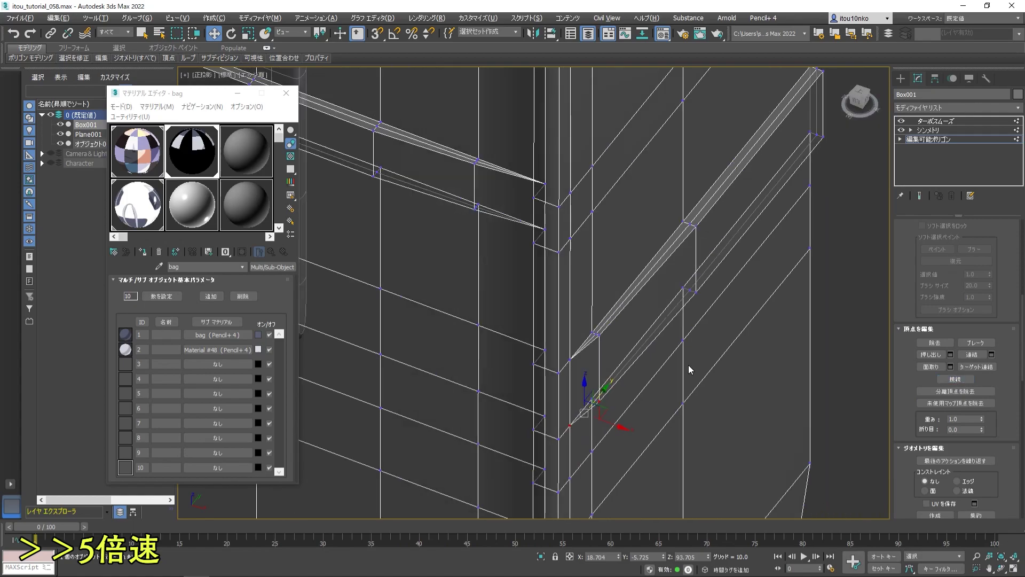
scroll(635, 393, up, 3)
scroll(961, 381, up, 5)
scroll(824, 357, down, 4)
- Keep orbiting and zooming along the strap edges to inspect the mesh
mouse_move(825, 357)
alt+middle_down()
mouse_move(694, 299)
mouse_move(812, 240)
alt+middle_up()
scroll(694, 299, down, 3)
scroll(651, 289, up, 4)
scroll(651, 288, down, 1)
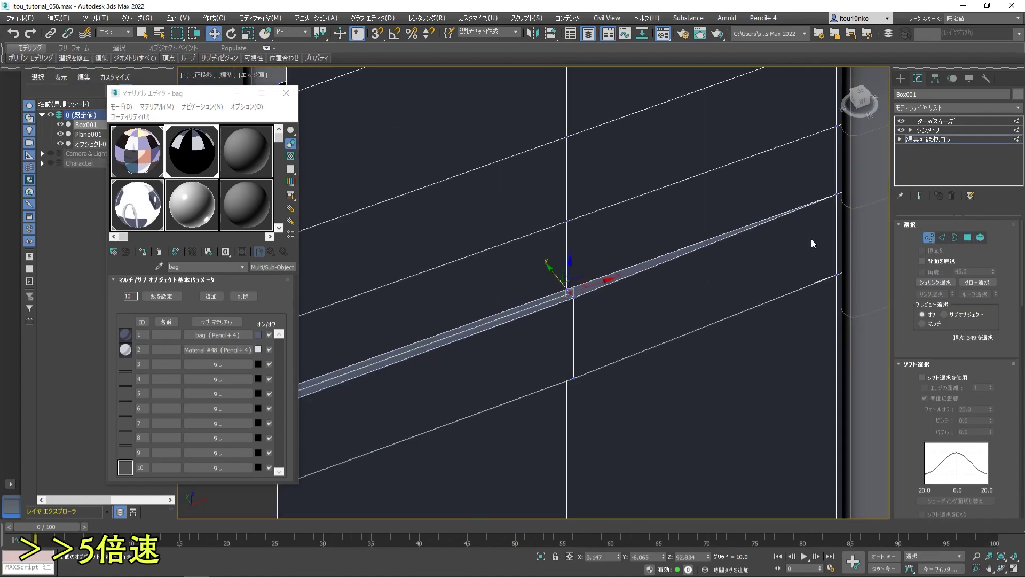
scroll(959, 320, down, 5)
scroll(448, 347, up, 3)
scroll(448, 347, down, 3)
alt+middle_drag(447, 347, 587, 320)
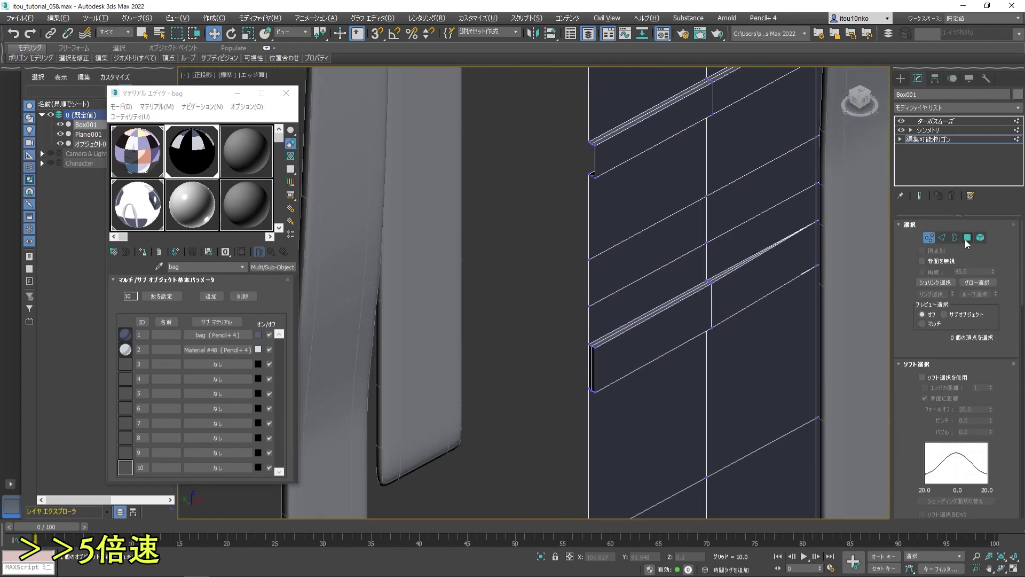
scroll(588, 320, up, 3)
scroll(594, 331, down, 3)
scroll(959, 320, up, 5)
- Toggle Show End Result to preview the smoothed bag from a three-quarter view
click(914, 195)
alt+middle_drag(664, 229, 598, 306)
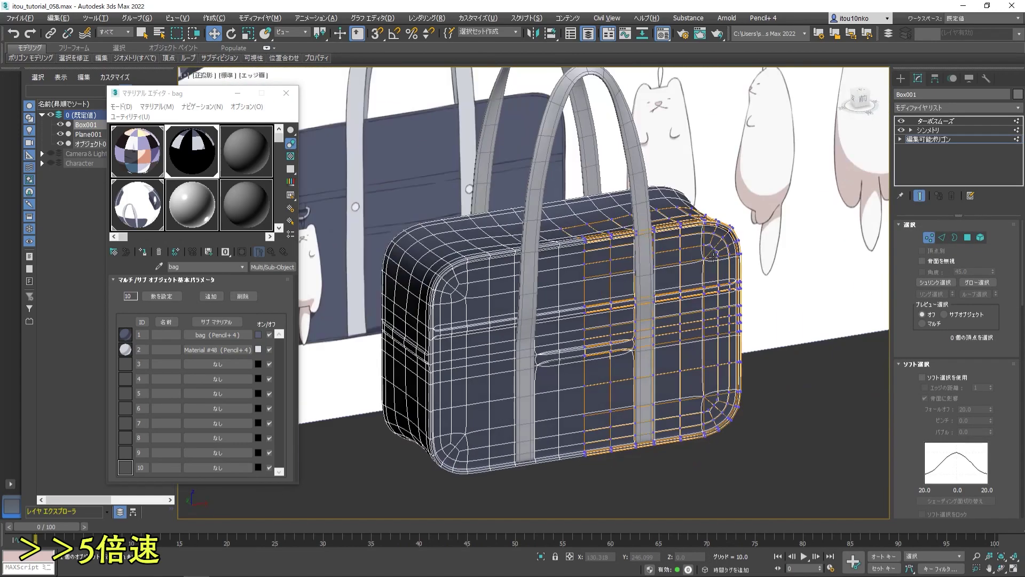
scroll(598, 306, up, 3)
scroll(598, 306, down, 3)
scroll(588, 267, down, 3)
- Close the Material Editor, show camera_check beside the perspective, and go to frame 26
click(286, 93)
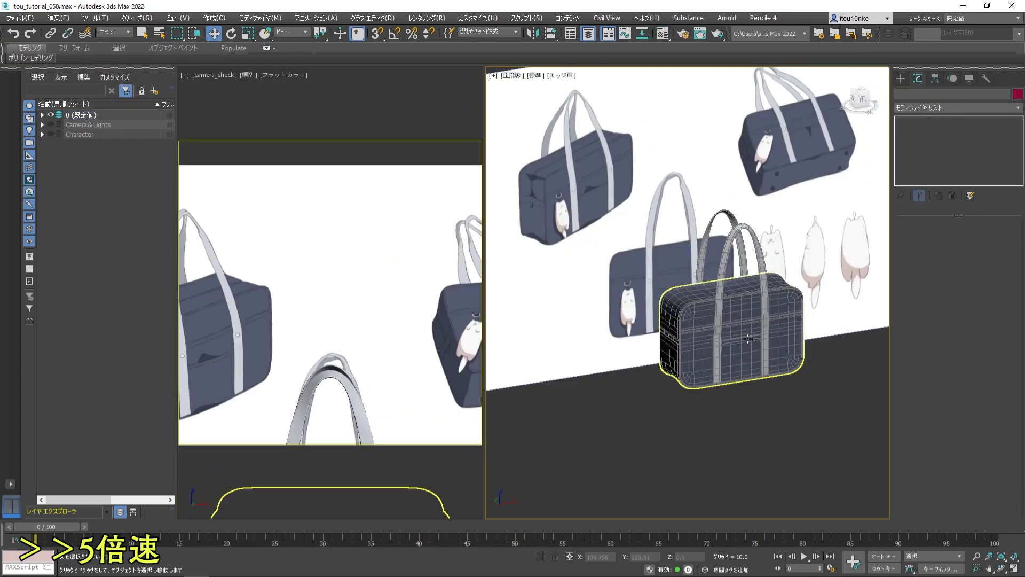
click(732, 230)
ctrl+click(94, 143)
drag(47, 534, 284, 534)
- Add a Pencil+4 line set 'asset' containing the bag's materials
key(ctrl+d)
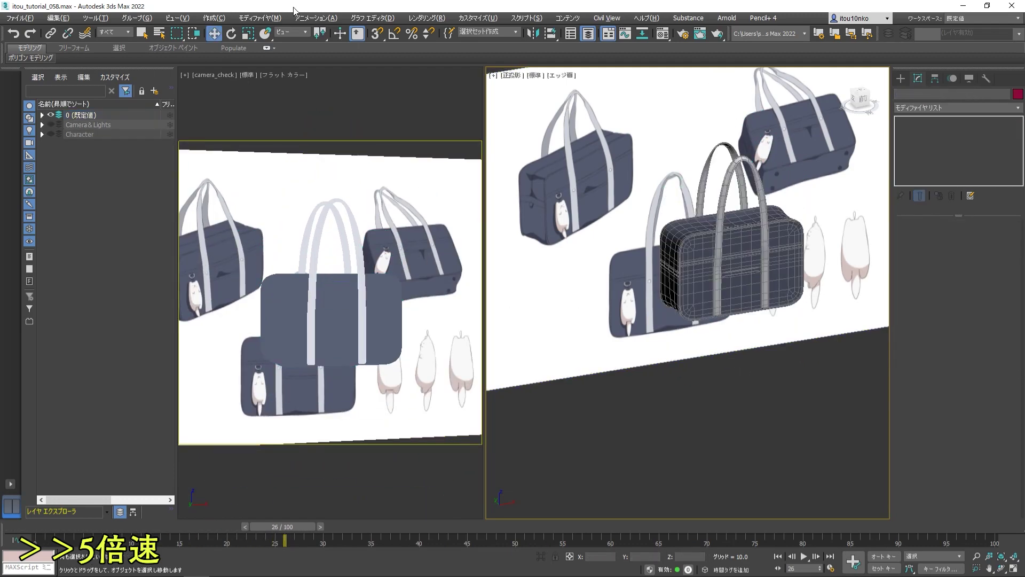
click(428, 17)
click(444, 131)
drag(543, 227, 278, 165)
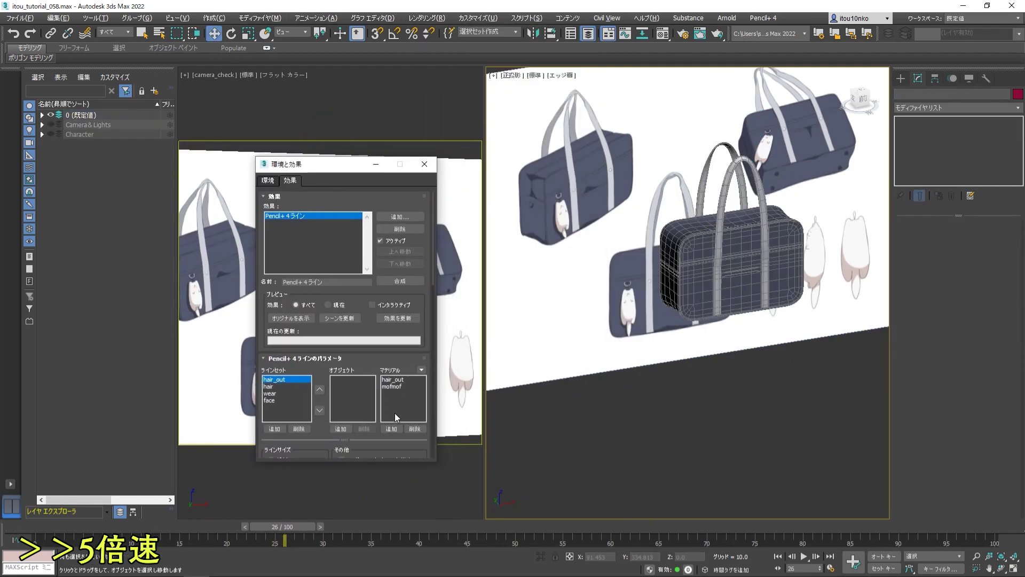
scroll(428, 303, down, 2)
scroll(429, 303, down, 5)
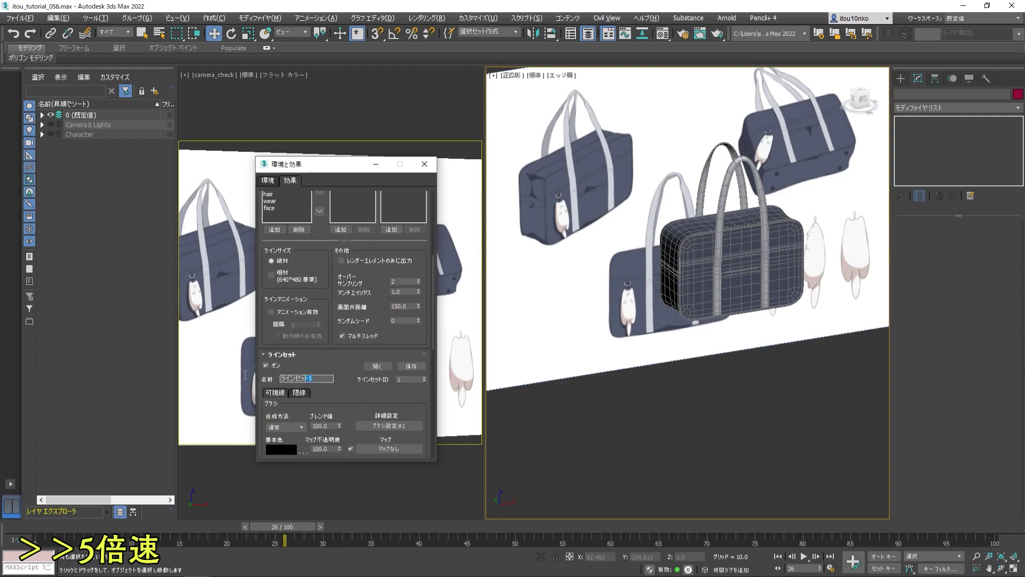
scroll(430, 330, up, 3)
click(391, 321)
- Rename the bag sub-materials bag_02 and bag_01 and the parent material 'asset'
double_click(464, 211)
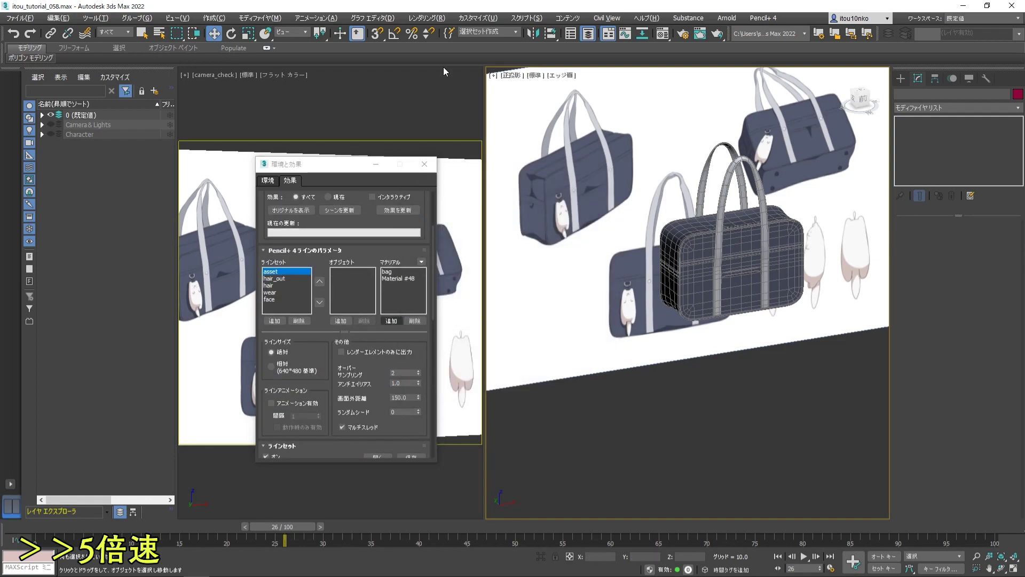
text(m02)
click(259, 252)
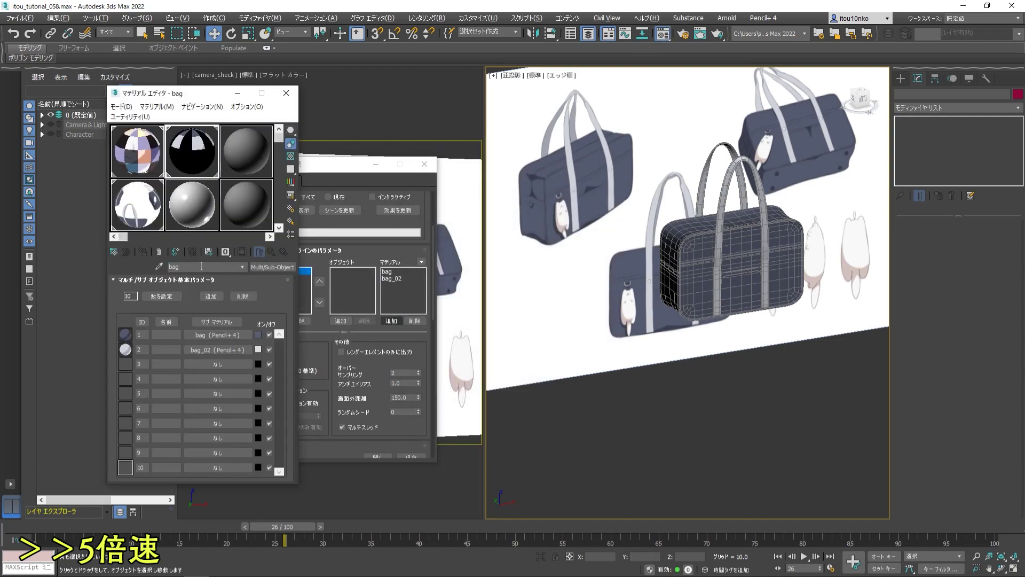
click(217, 335)
text(01)
click(259, 252)
double_click(175, 266)
text(asset)
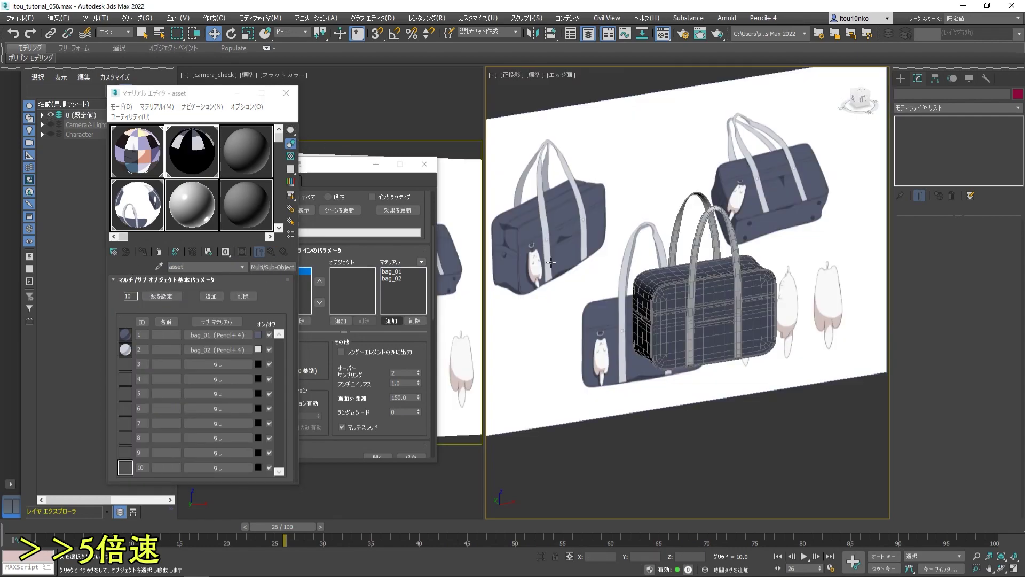
- Put the bag body and straps on a new 'asset' layer and hide layer 0
click(695, 317)
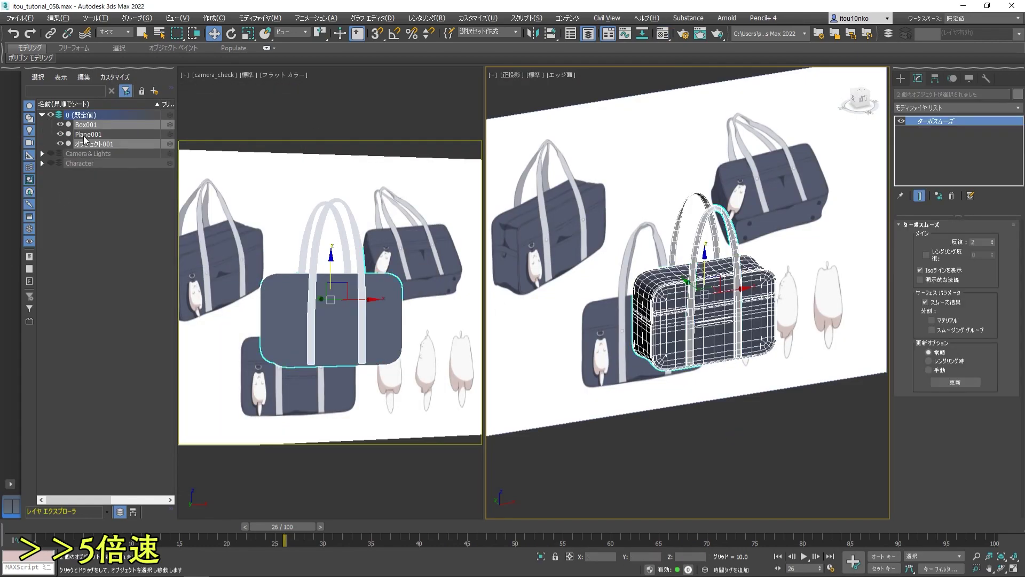
text(asset)
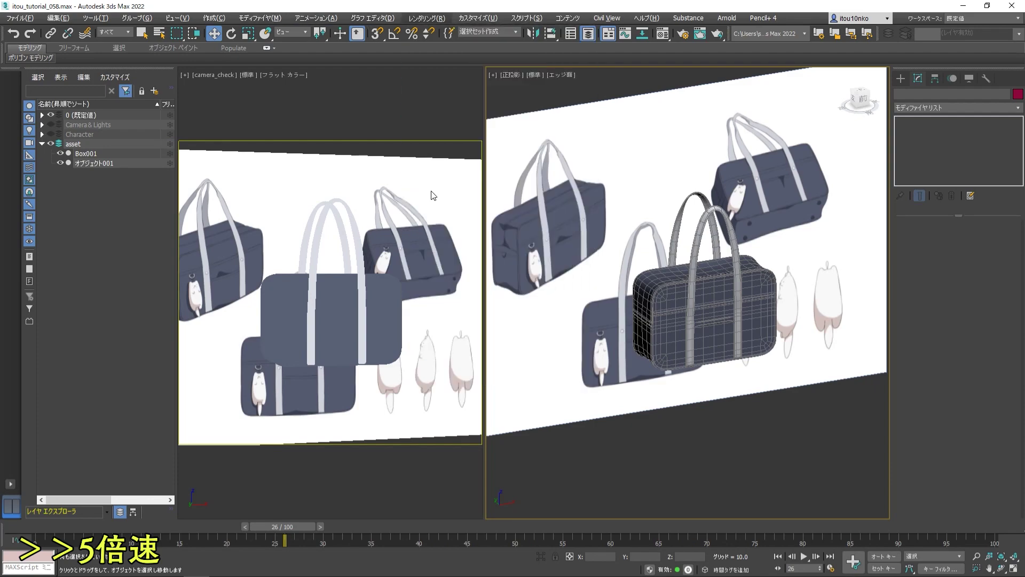
click(435, 278)
click(429, 322)
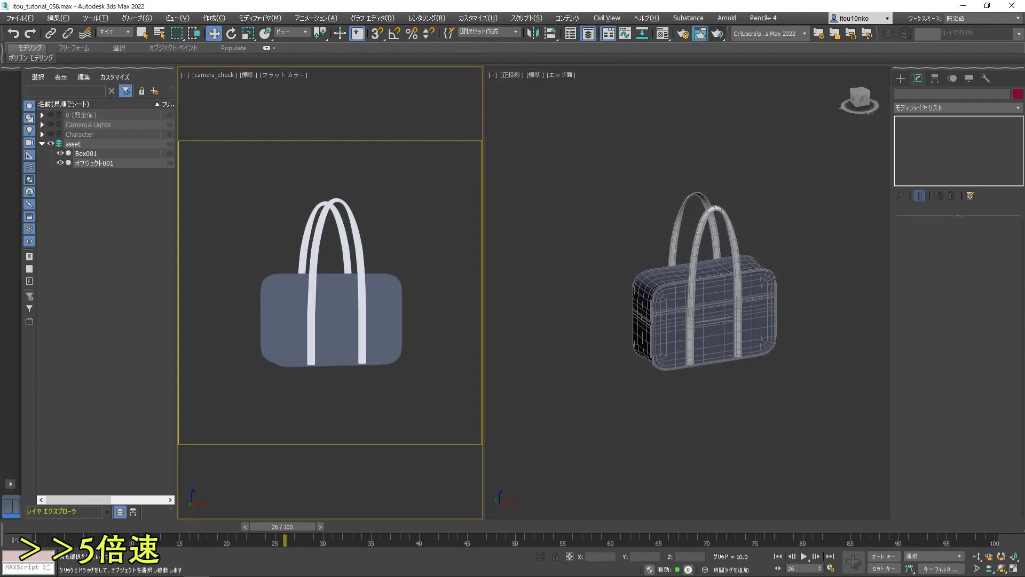
- Render the camera_check view at frame 26 showing the navy bag with grey handles
key(shift+q)
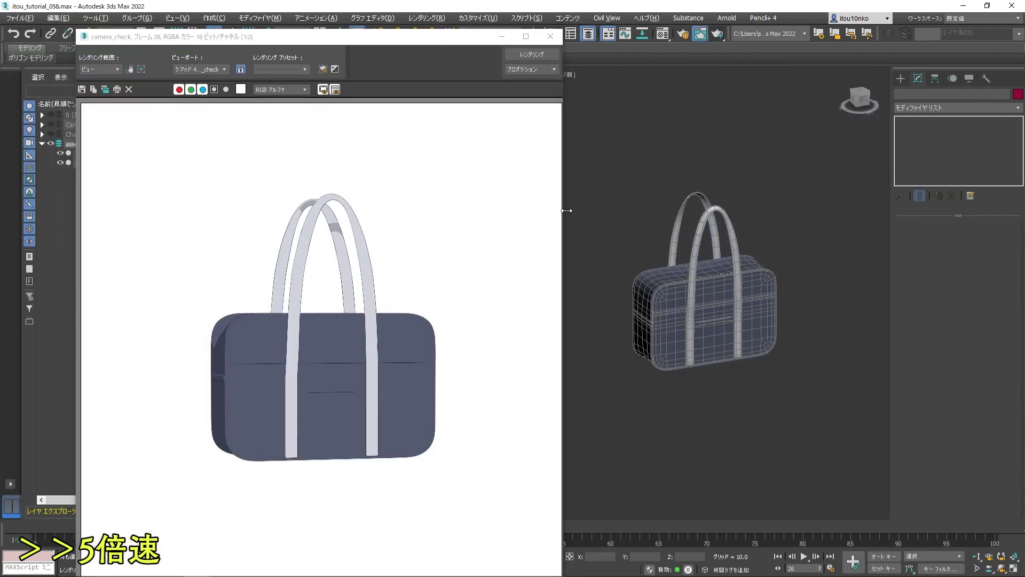
scroll(224, 292, up, 5)
scroll(224, 293, down, 5)
click(551, 37)
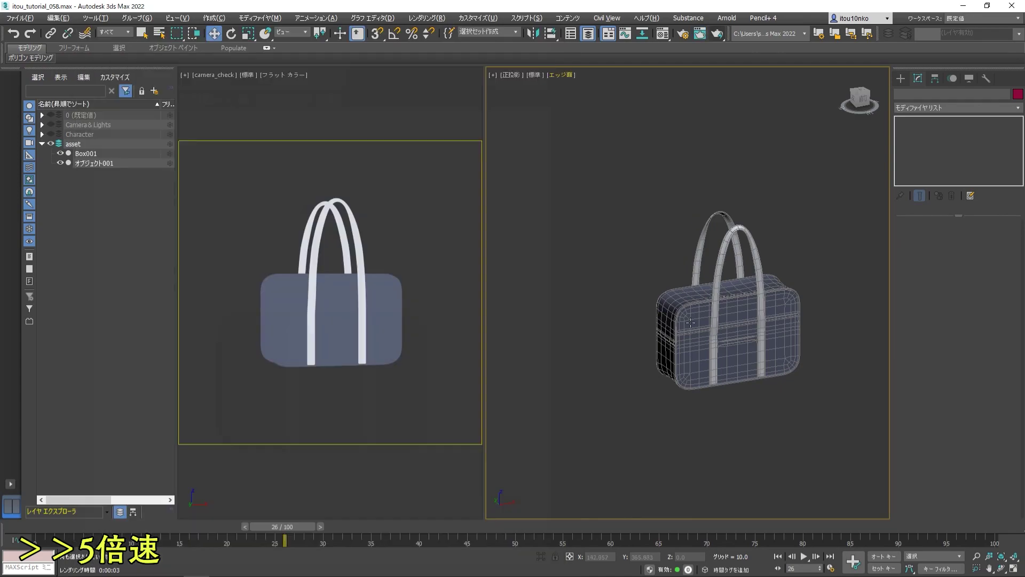
click(85, 154)
key(alt+w)
- Clone a polygon from the bag body's front out as a new tab object
key(f)
scroll(591, 262, up, 3)
scroll(591, 262, up, 3)
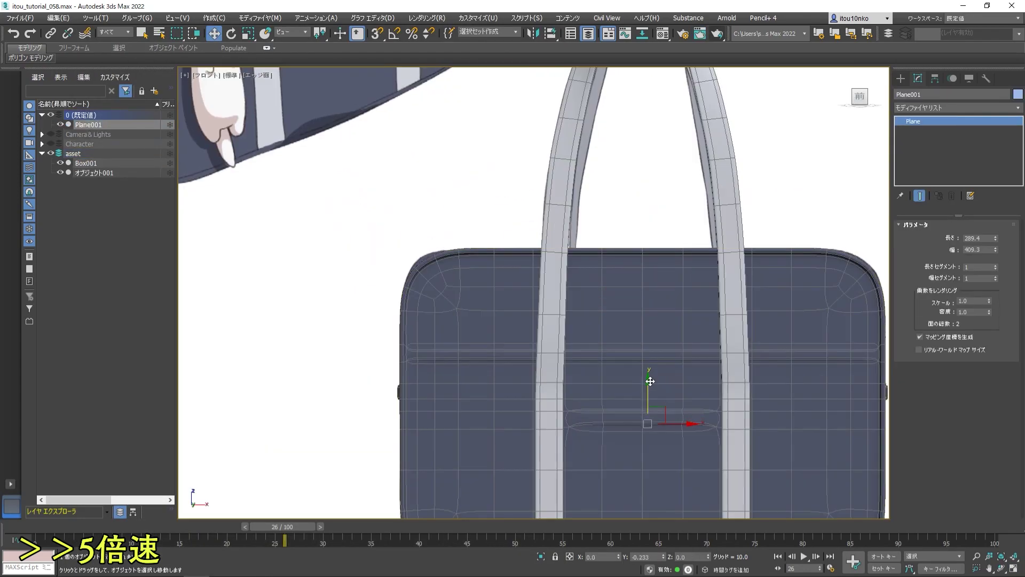
scroll(590, 261, down, 5)
click(590, 262)
scroll(641, 268, up, 5)
scroll(457, 222, up, 4)
scroll(505, 261, down, 2)
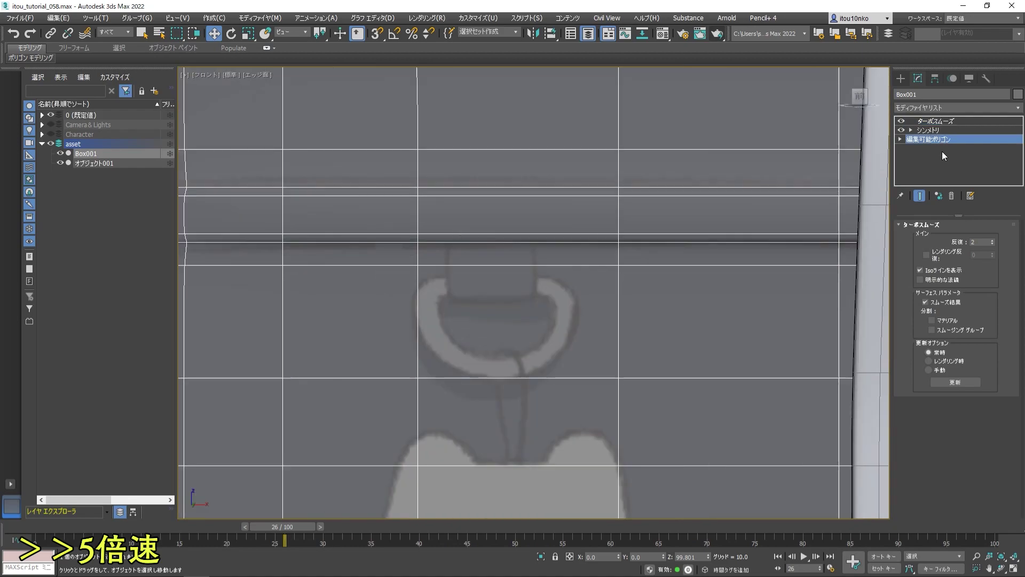
scroll(504, 260, down, 5)
alt+middle_drag(671, 220, 723, 267)
click(723, 268)
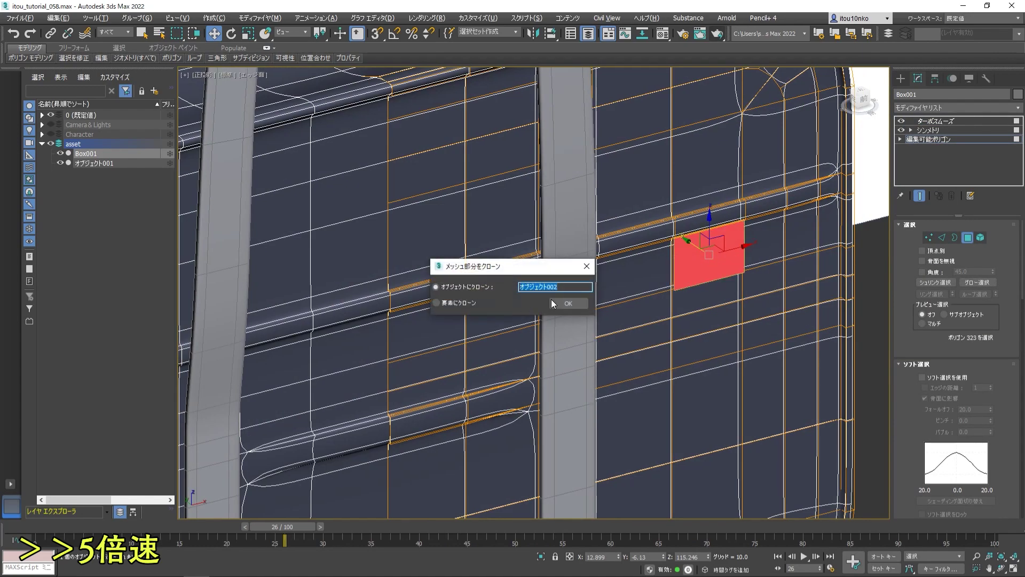
key(Return)
scroll(849, 154, down, 3)
key(4)
- Thicken the new tab with a Shell modifier and collapse it to Editable Poly
alt+middle_drag(849, 154, 842, 262)
scroll(842, 262, down, 5)
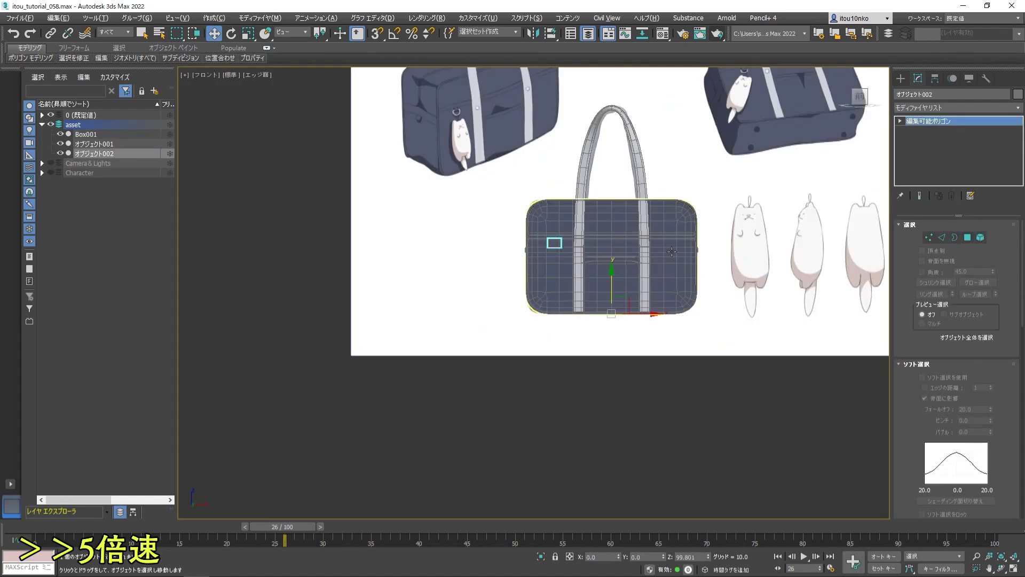
key(f)
key(z)
key(5)
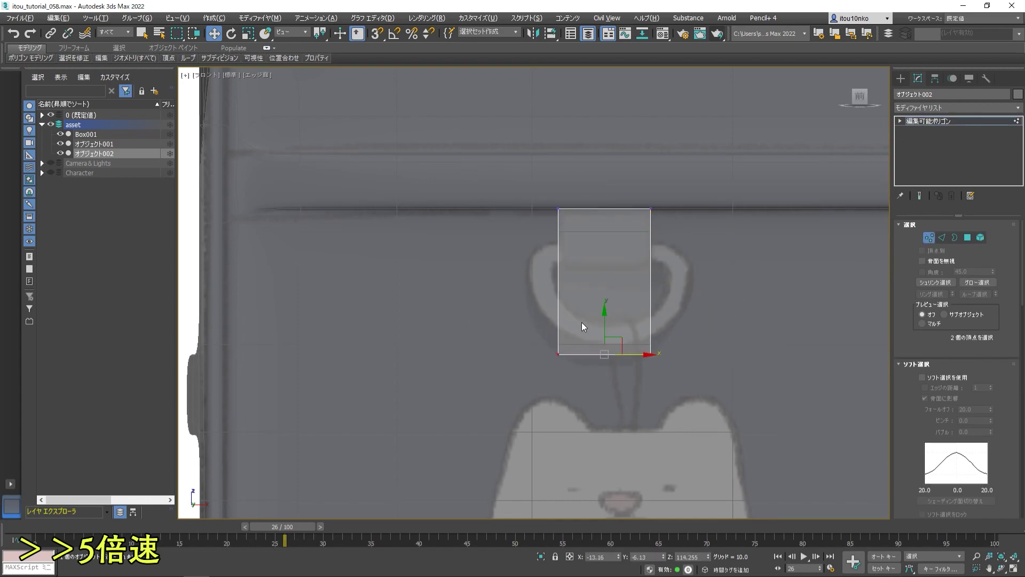
click(930, 241)
click(955, 108)
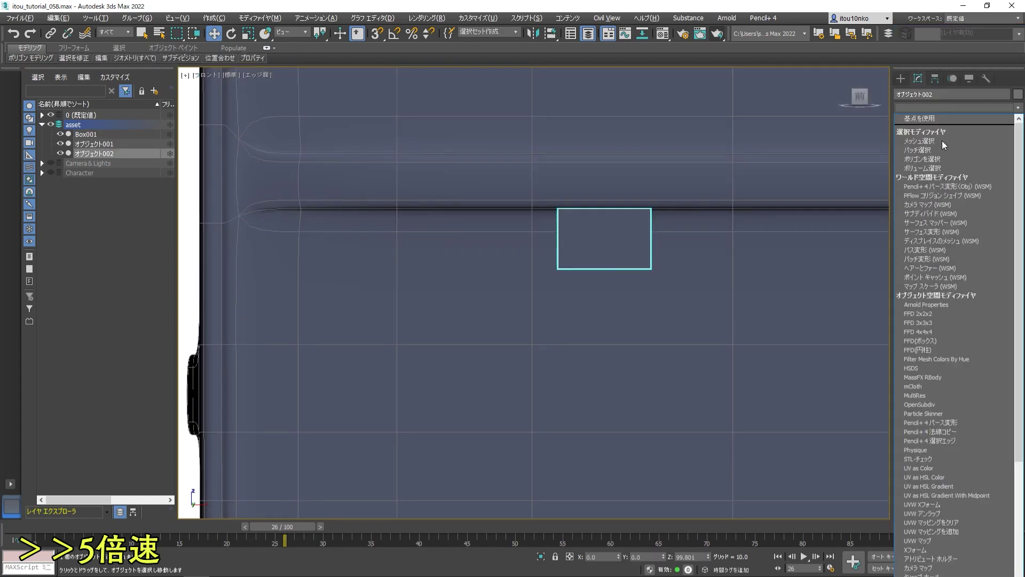
click(923, 193)
right_click(932, 122)
click(916, 224)
key(4)
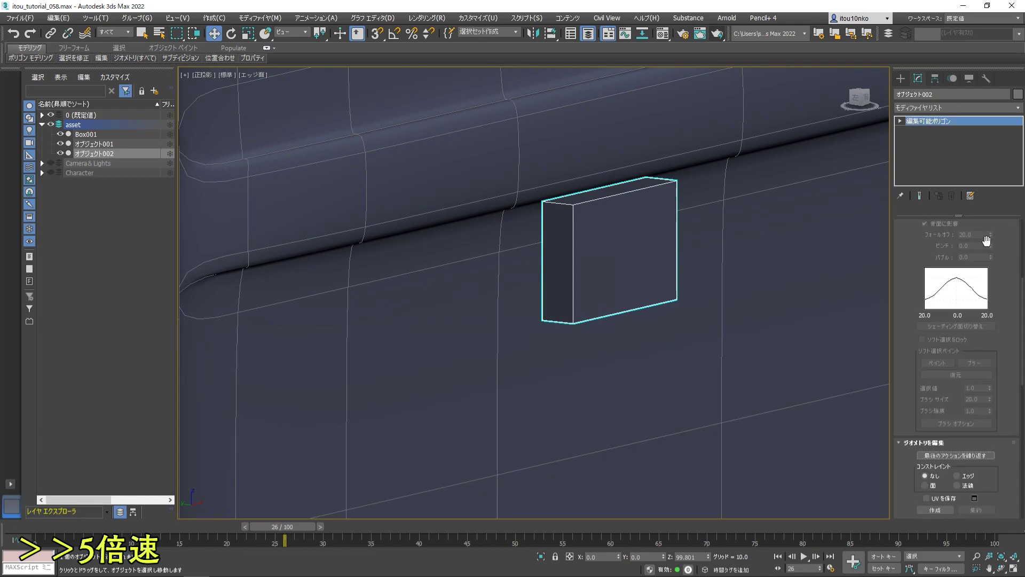
key(ctrl+a)
- Select and adjust the tab's top vertices to shape it under the seam
mouse_move(534, 267)
alt+middle_down()
mouse_move(626, 217)
mouse_move(555, 251)
alt+middle_up()
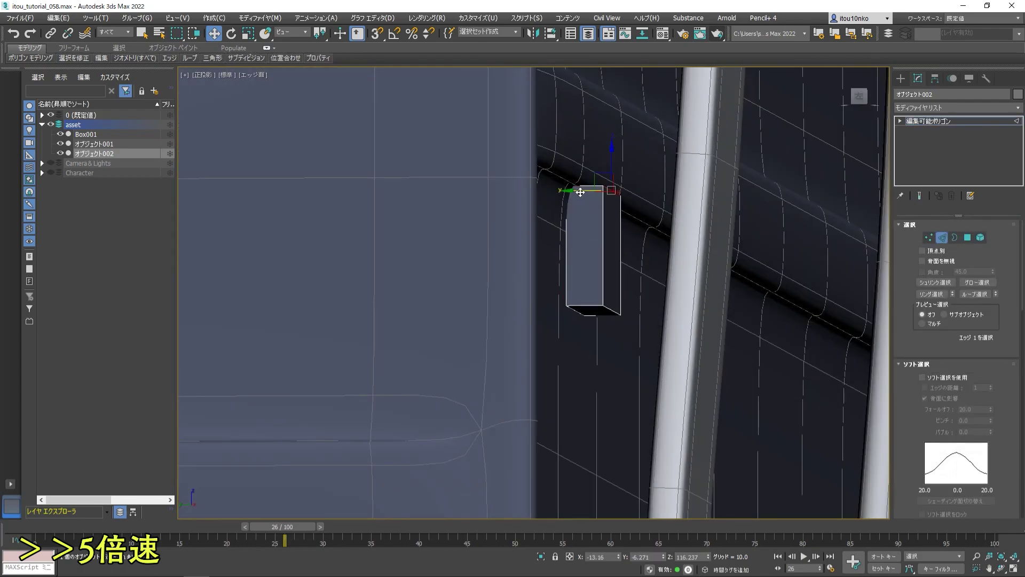
scroll(577, 270, up, 4)
click(585, 345)
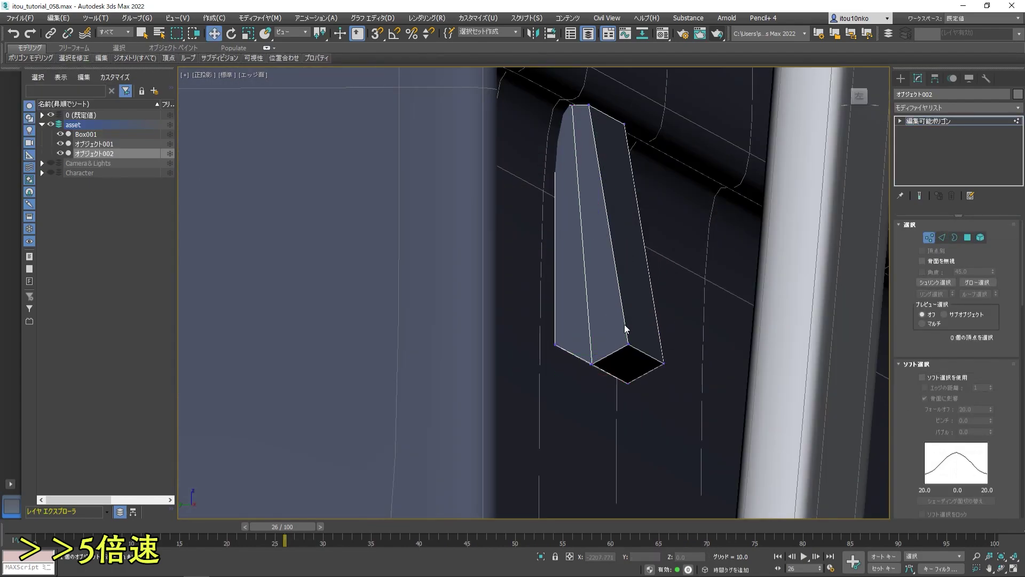
mouse_move(626, 328)
alt+middle_down()
mouse_move(587, 267)
mouse_move(411, 267)
alt+middle_up()
drag(502, 155, 614, 208)
mouse_move(614, 208)
alt+middle_down()
mouse_move(543, 198)
mouse_move(558, 196)
alt+middle_up()
scroll(732, 190, up, 5)
scroll(587, 267, down, 4)
click(667, 401)
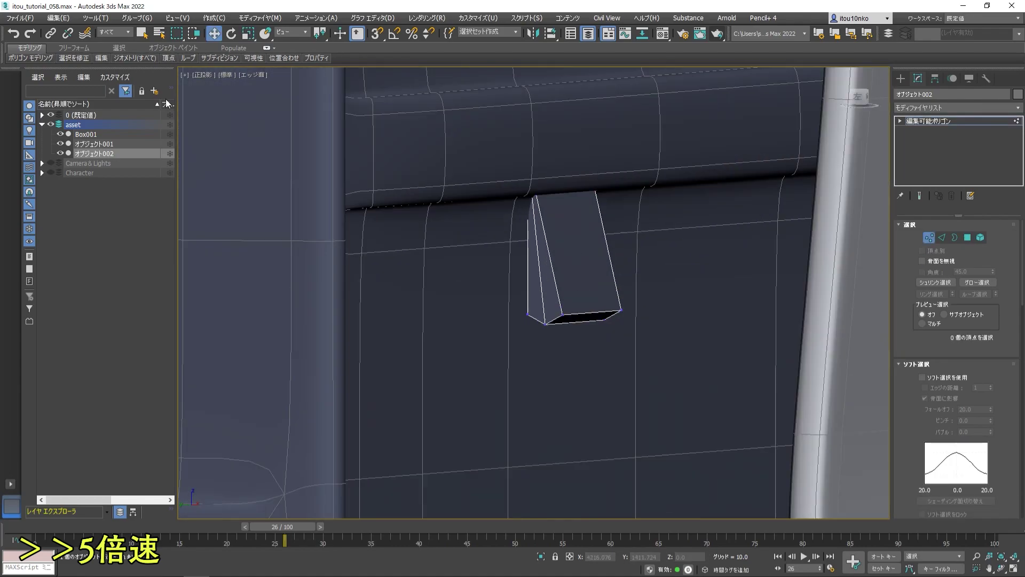
key(w)
alt+middle_drag(557, 301, 595, 251)
click(608, 320)
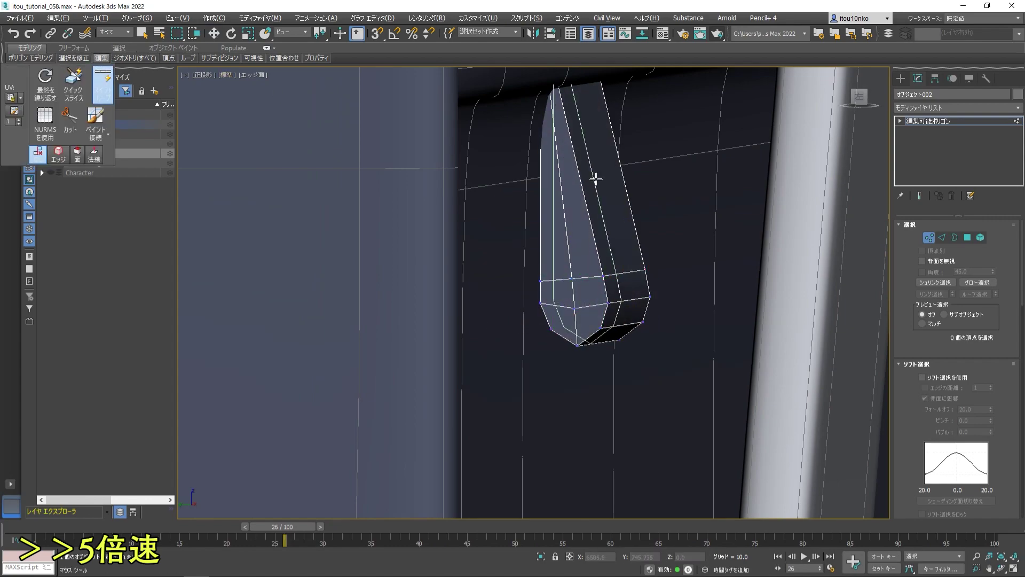
alt+middle_drag(581, 231, 272, 132)
drag(549, 245, 671, 240)
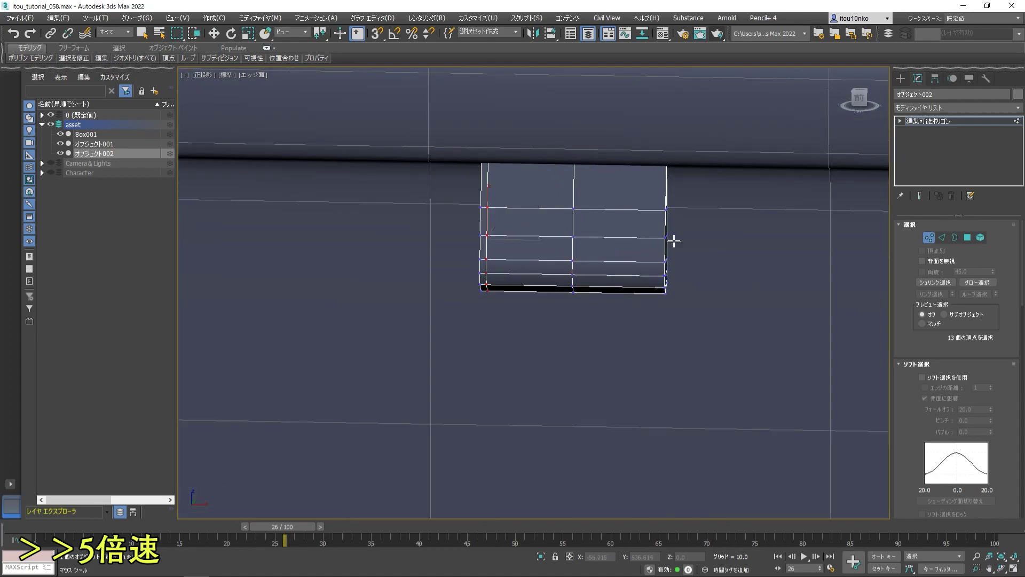
key(w)
alt+middle_drag(671, 241, 643, 271)
- Isolate the tab and Target Weld its stray vertices, checking its edges
key(alt+q)
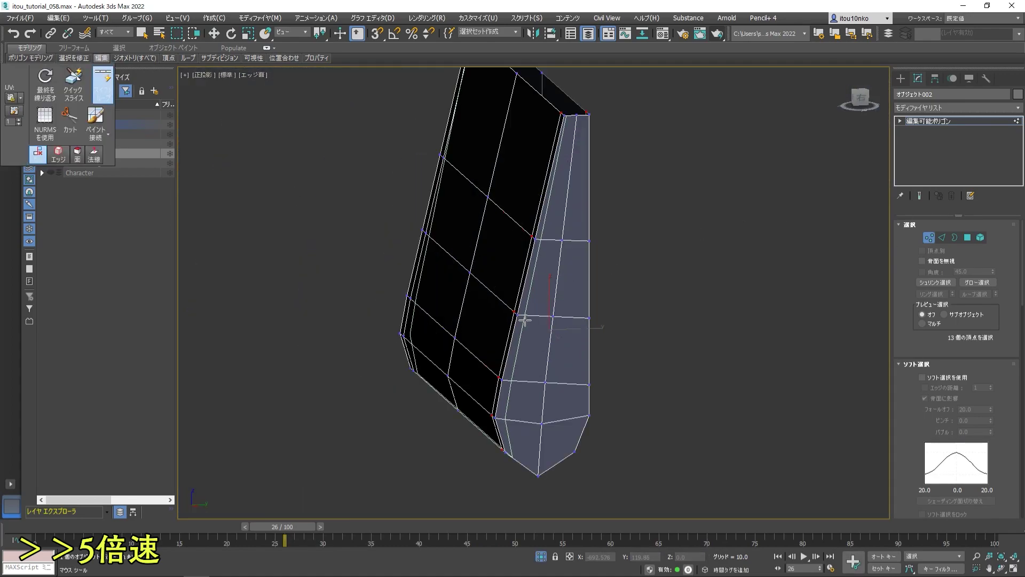
alt+middle_drag(525, 319, 502, 330)
scroll(978, 429, down, 3)
click(977, 399)
scroll(563, 307, up, 3)
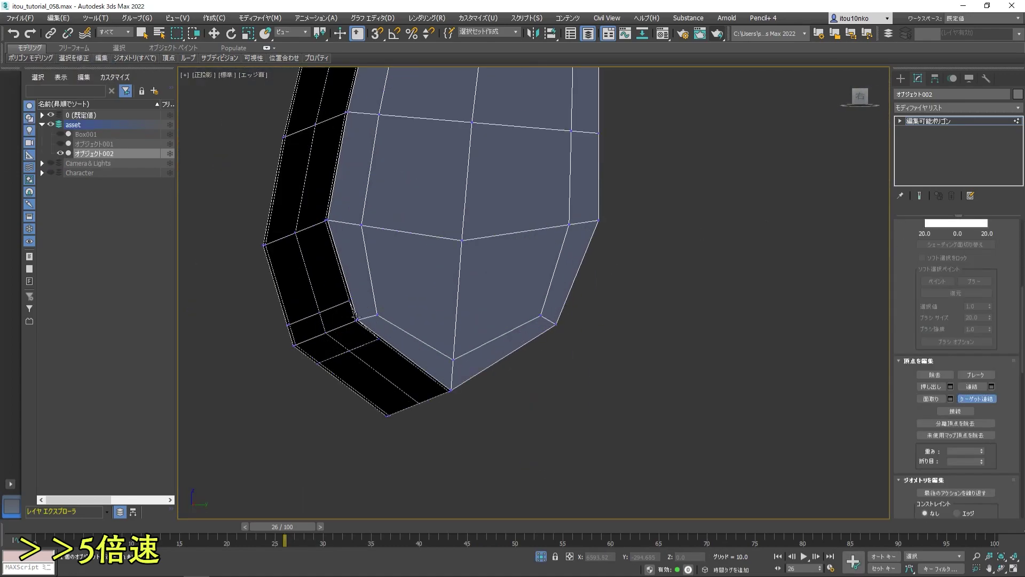
alt+middle_drag(355, 318, 460, 346)
key(2)
key(w)
mouse_move(315, 327)
alt+middle_down()
mouse_move(457, 304)
mouse_move(378, 285)
mouse_move(290, 236)
alt+middle_up()
scroll(705, 247, down, 5)
key(5)
click(705, 248)
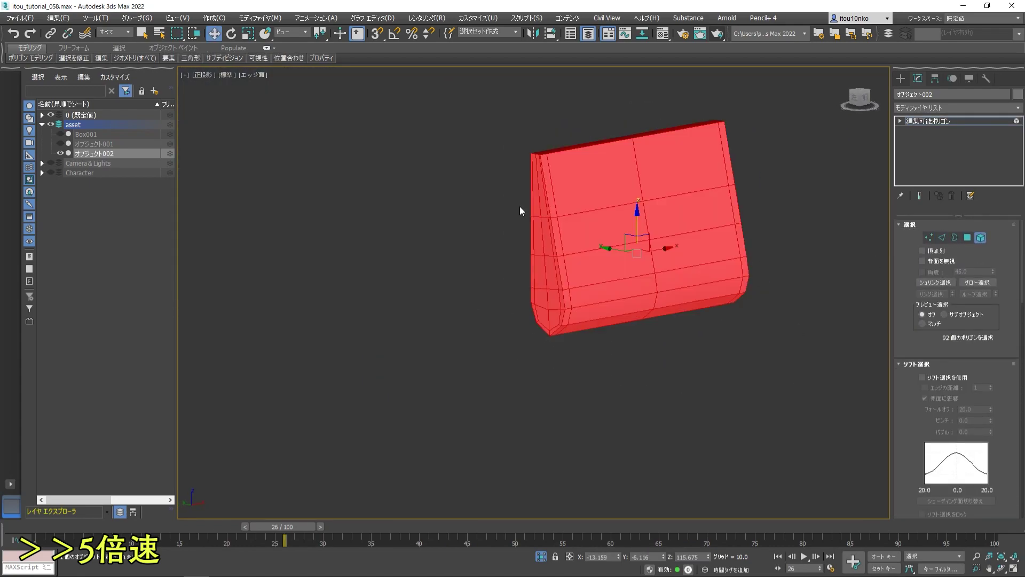
- Unhide the scene and paste Box001's TurboSmooth modifier onto Object002
click(934, 449)
scroll(693, 265, up, 10)
scroll(693, 264, down, 3)
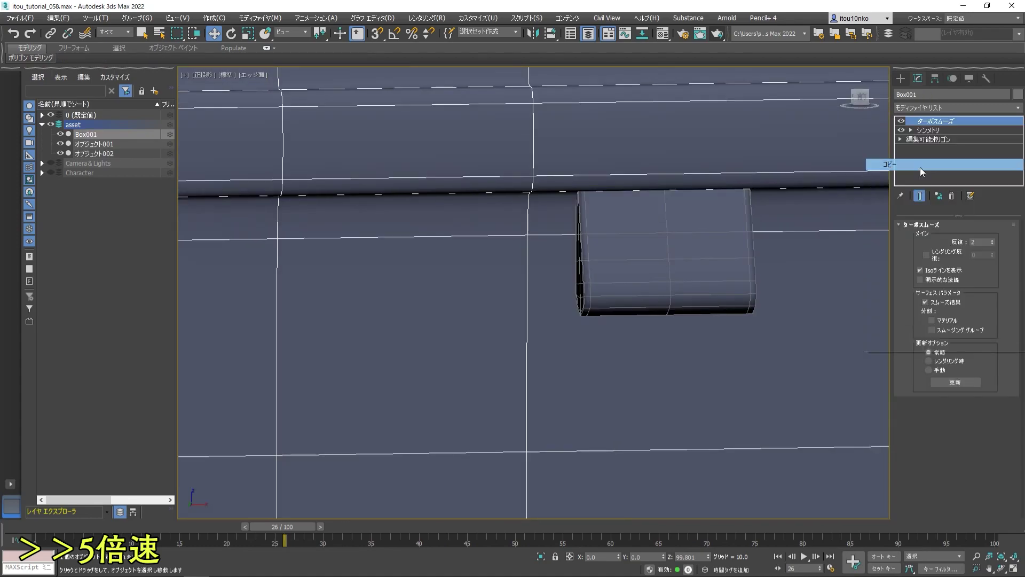
click(955, 107)
scroll(693, 264, up, 3)
key(f)
scroll(539, 317, down, 5)
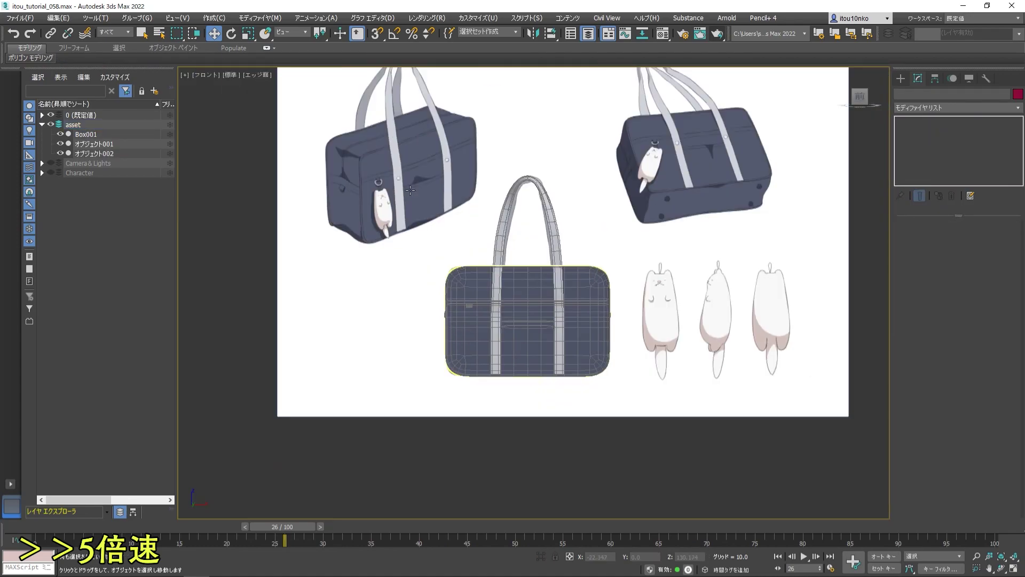
- Create a cylinder lying horizontally over the ring's top bar, slightly enlarging its radius
scroll(587, 267, up, 4)
click(901, 78)
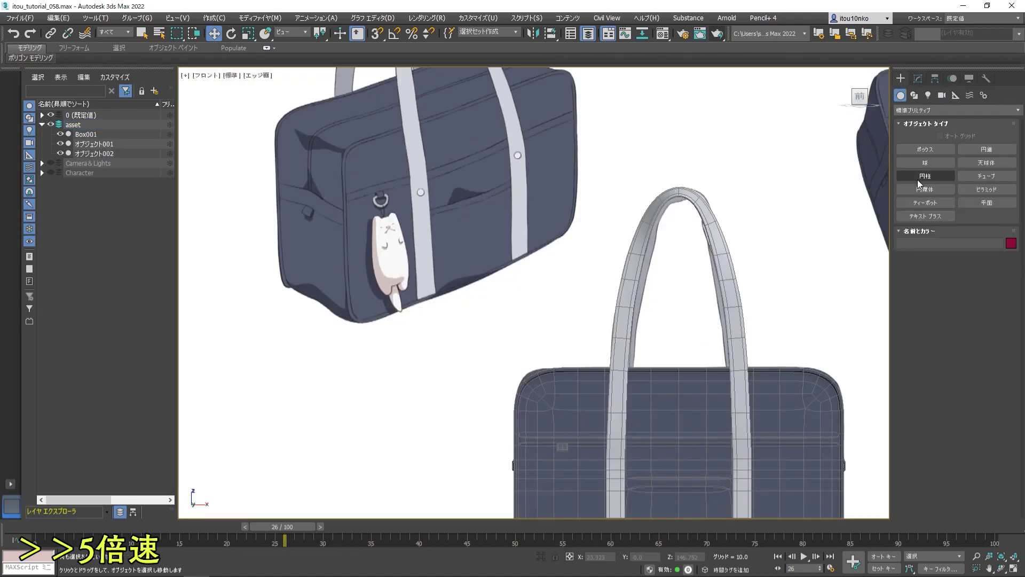
click(925, 175)
click(962, 364)
scroll(588, 321, down, 5)
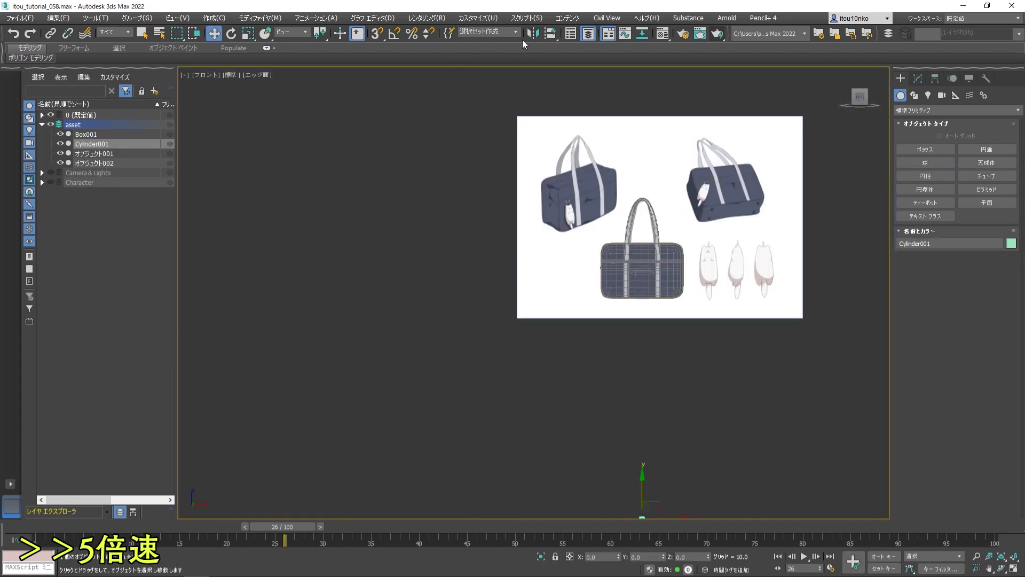
scroll(669, 372, up, 3)
key(w)
scroll(600, 303, up, 5)
key(e)
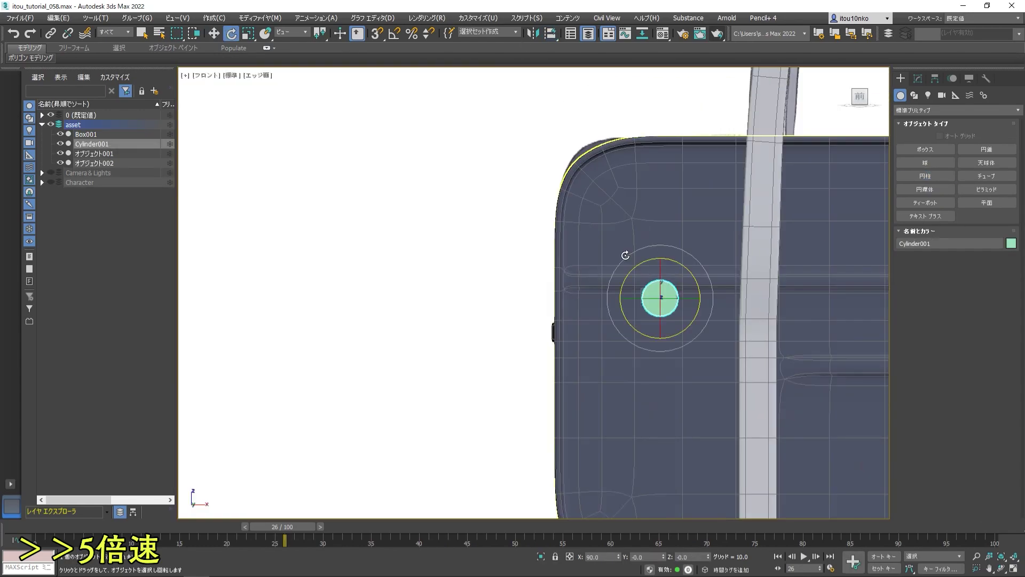
scroll(614, 347, down, 4)
scroll(534, 347, up, 5)
drag(668, 343, 702, 343)
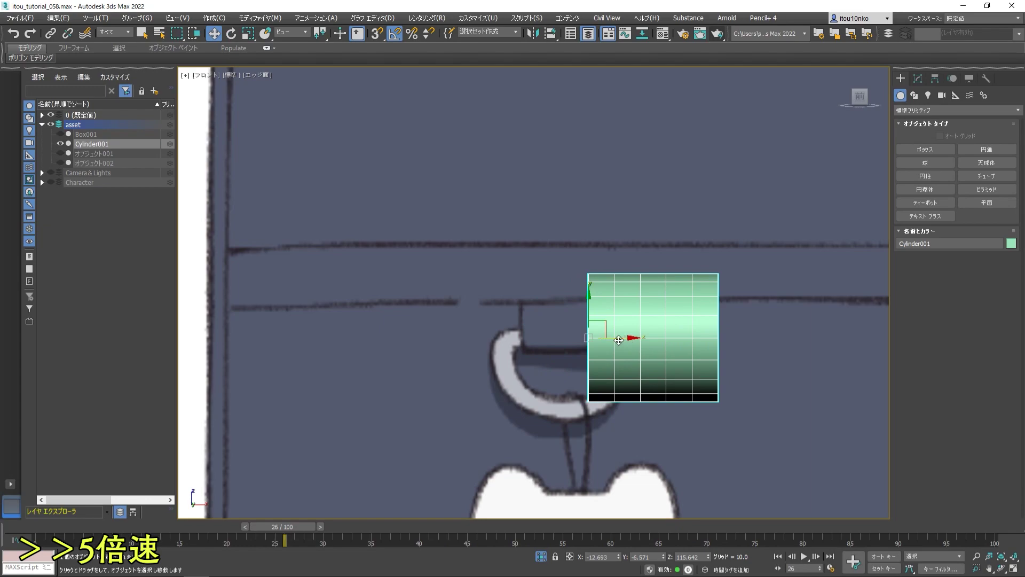
drag(619, 341, 591, 340)
click(918, 79)
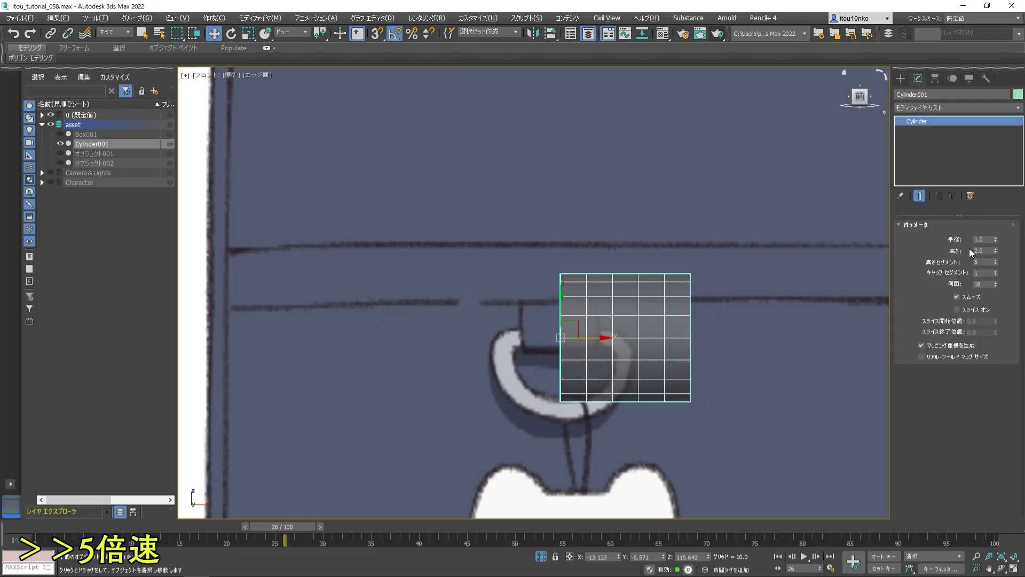
scroll(565, 377, up, 3)
click(995, 239)
- Remove half the cylinder's polygons and rotate its open border to follow the ring
key(4)
drag(826, 323, 657, 269)
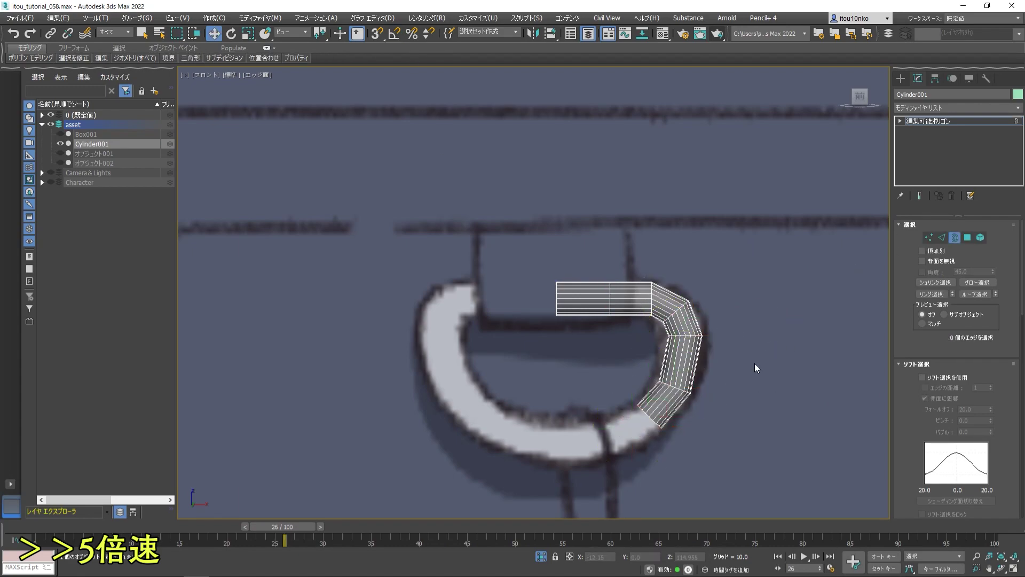
key(3)
middle_drag(755, 368, 700, 321)
click(678, 367)
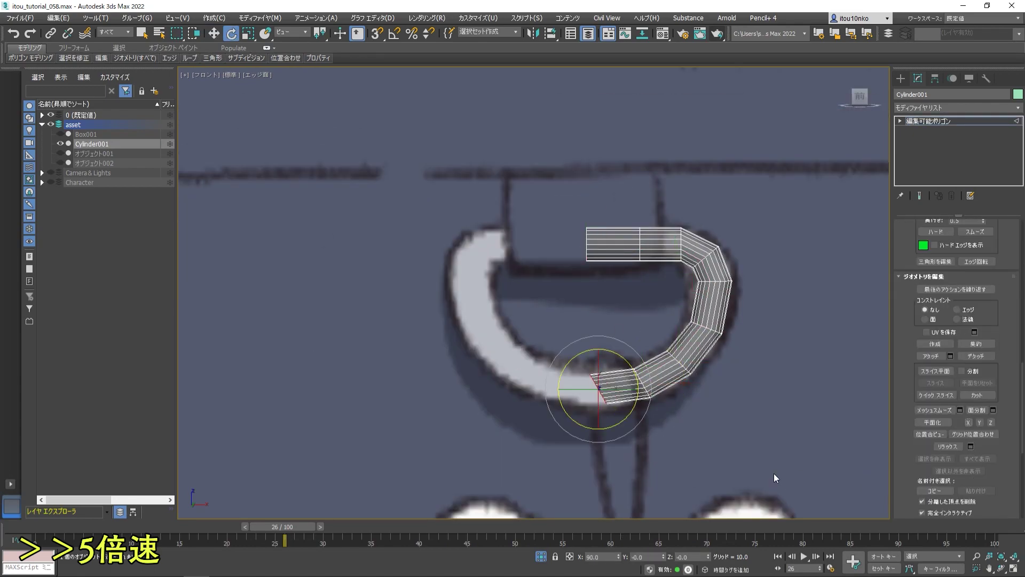
scroll(632, 339, up, 2)
click(763, 353)
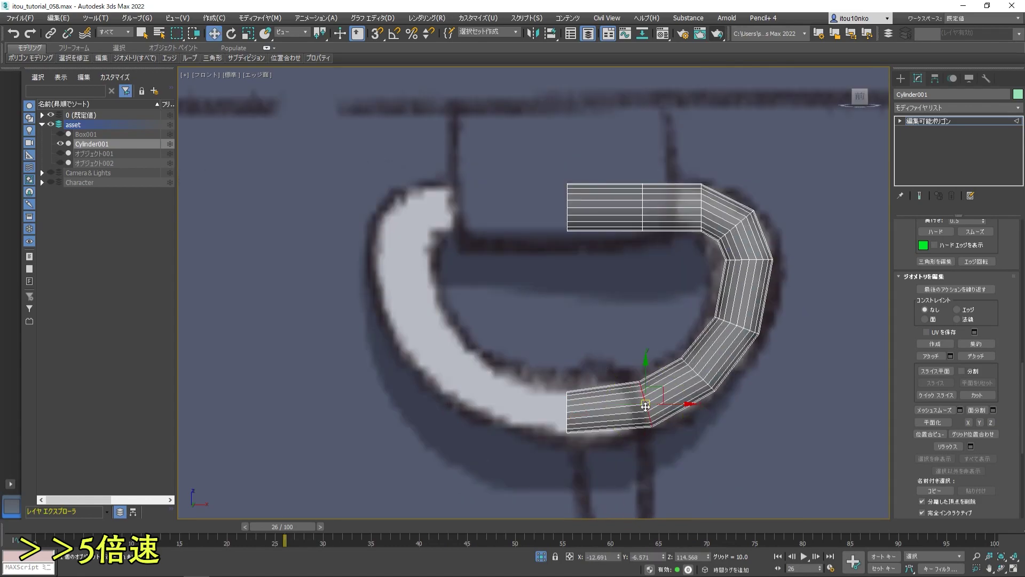
scroll(662, 402, down, 2)
key(ctrl+z)
scroll(654, 384, up, 2)
scroll(650, 374, up, 2)
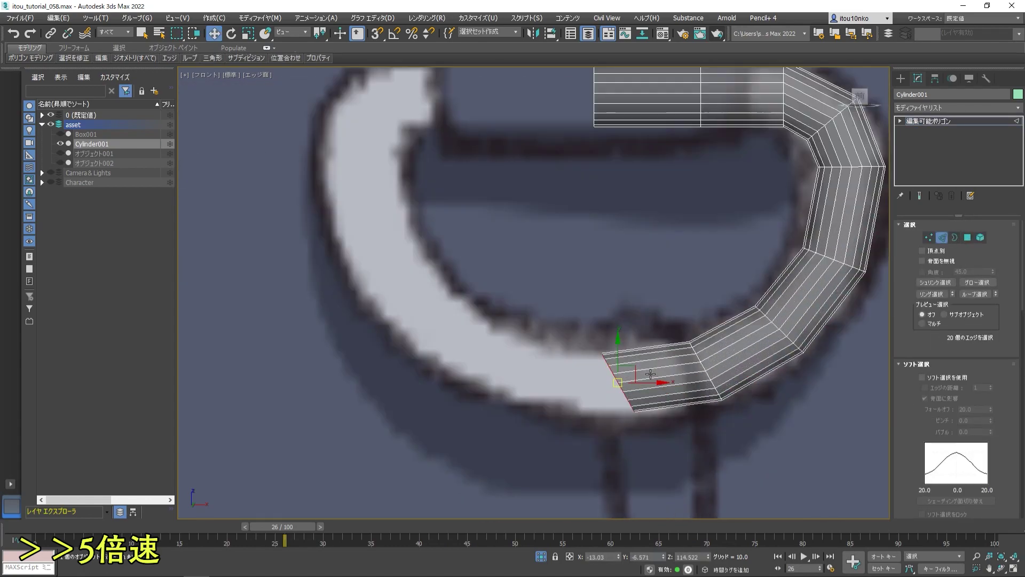
scroll(685, 431, down, 1)
key(e)
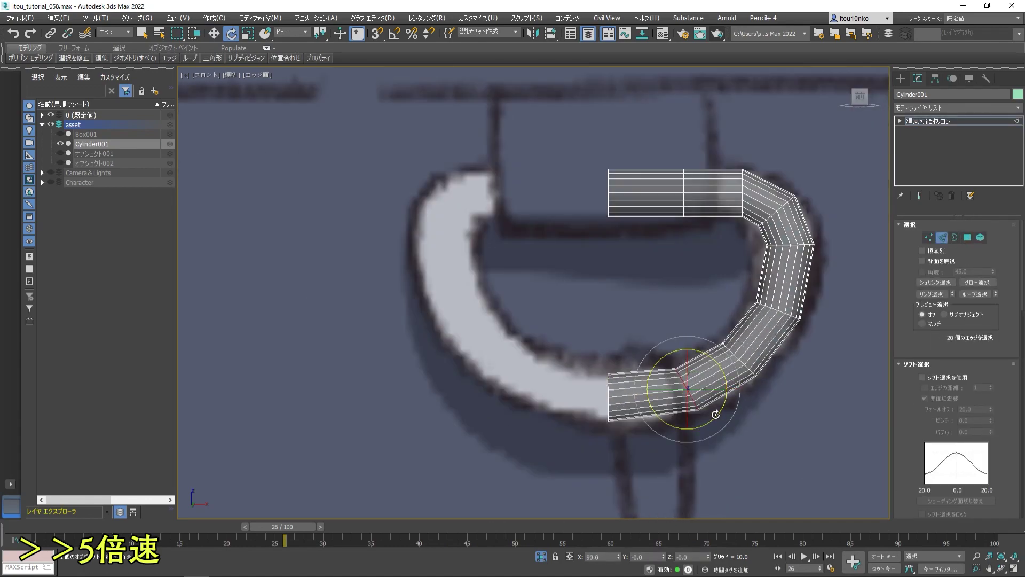
scroll(725, 282, down, 1)
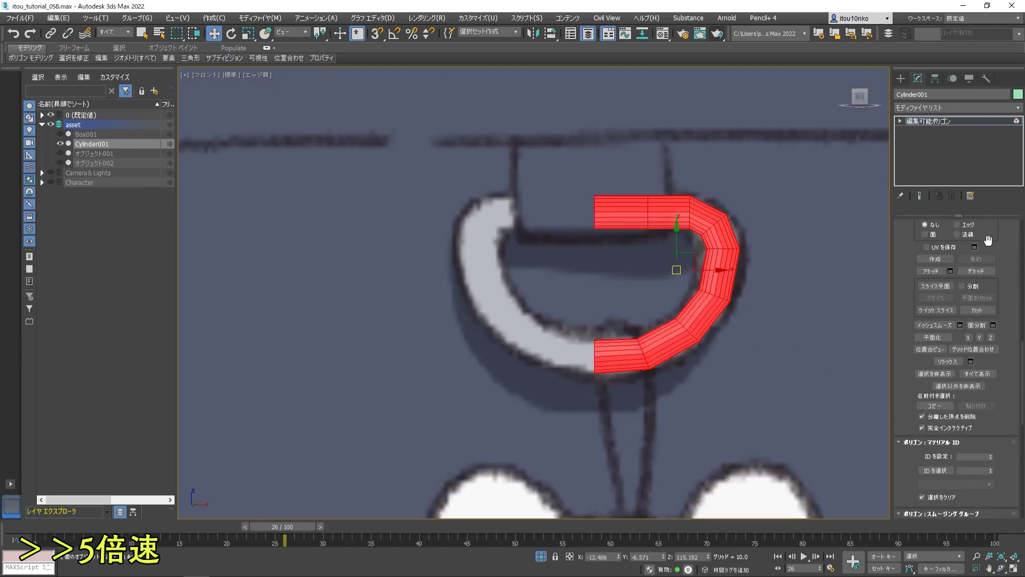
click(986, 78)
- Reset XForm on the half ring and collapse the transform reset
click(955, 270)
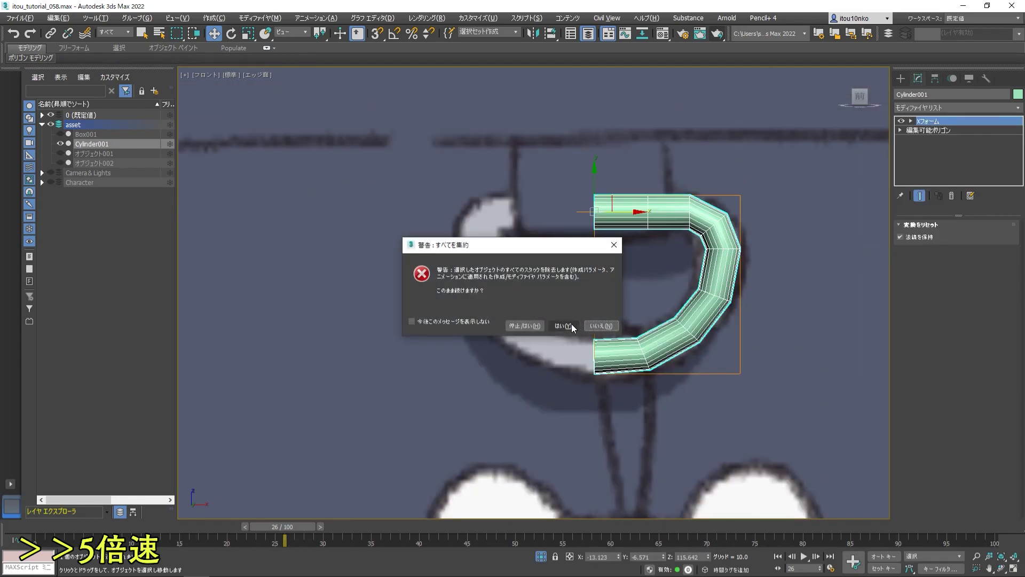
click(566, 336)
middle_drag(712, 242, 746, 253)
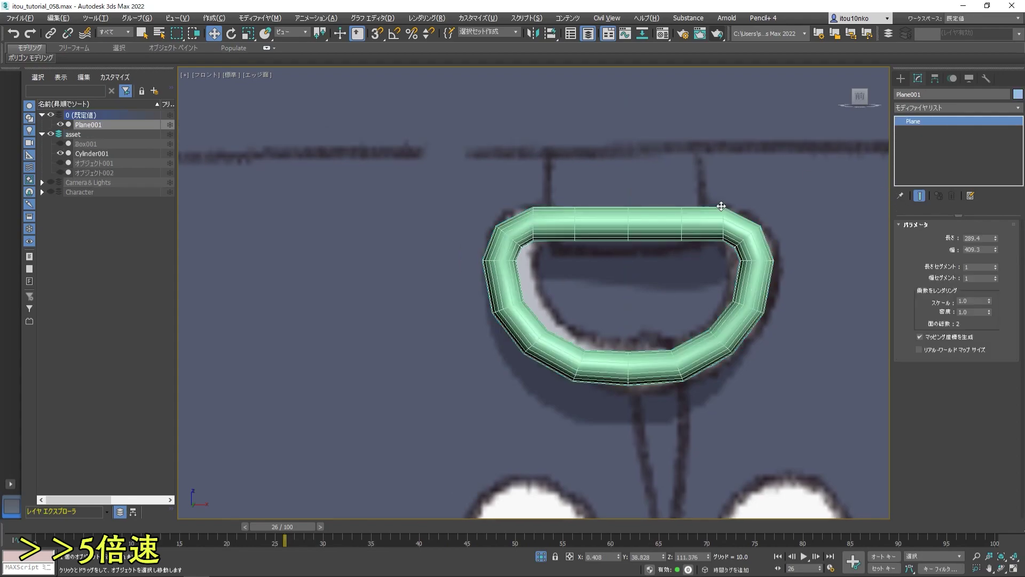
scroll(648, 309, down, 3)
scroll(614, 331, up, 3)
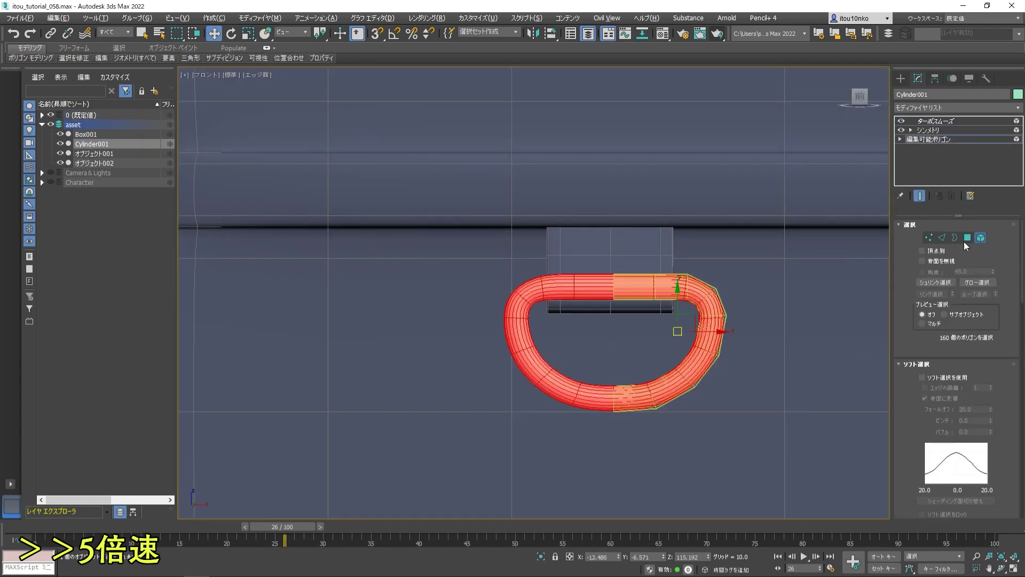
alt+middle_drag(534, 293, 587, 267)
scroll(534, 240, up, 5)
- Move Object002's bottom vertices to wrap the tab around the ring's top bar
click(571, 187)
click(932, 130)
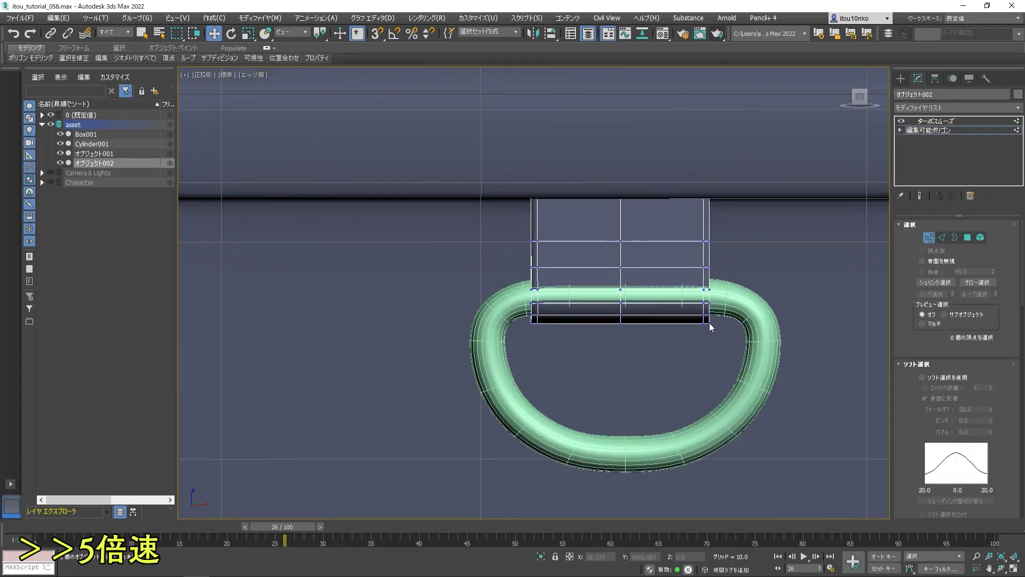
alt+middle_drag(709, 322, 733, 303)
alt+middle_drag(610, 322, 712, 225)
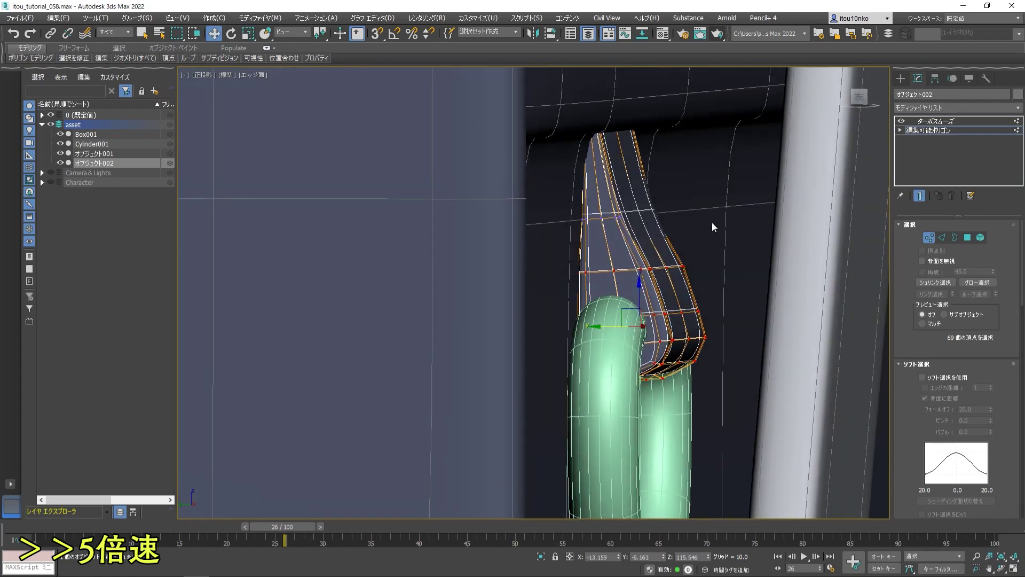
key(w)
mouse_move(641, 267)
alt+middle_down()
mouse_move(604, 239)
mouse_move(571, 313)
alt+middle_up()
drag(570, 312, 729, 316)
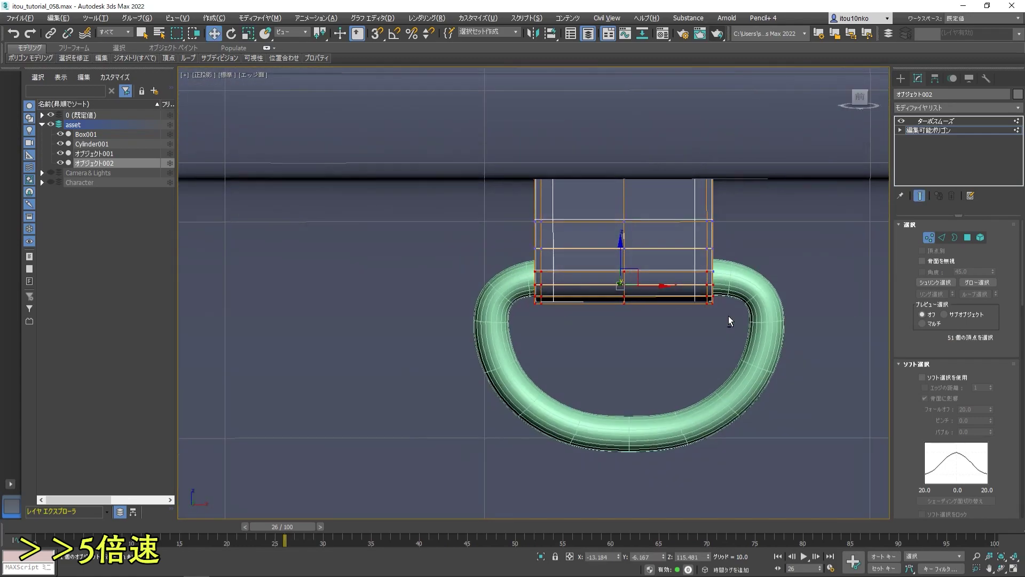
alt+middle_drag(728, 315, 801, 267)
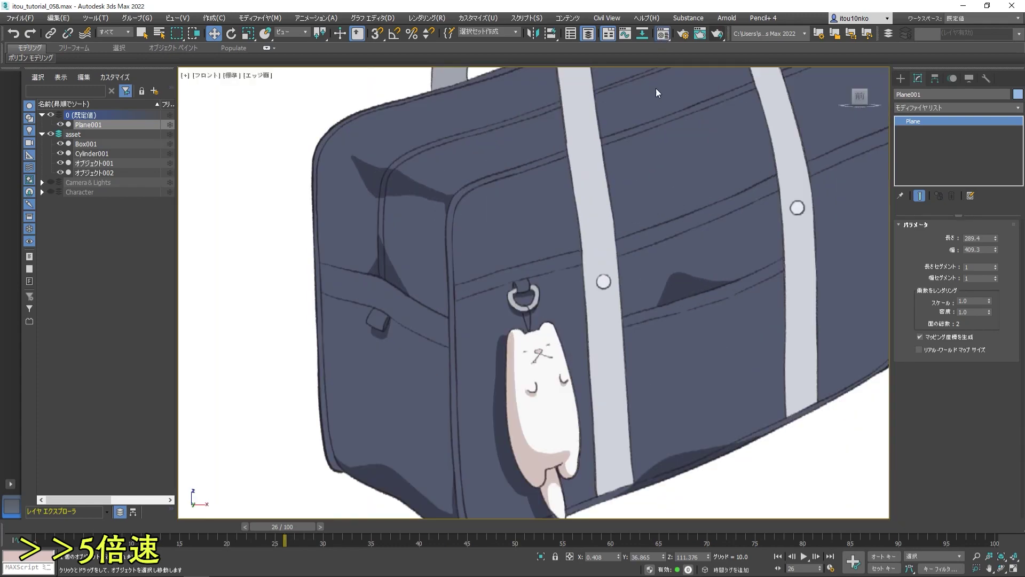
- Inspect bag_03's gradient left-stop colour in the Material Editor, then return to the Multi/Sub-Object parent
key(m)
right_click(229, 361)
click(263, 371)
middle_drag(692, 304, 660, 220)
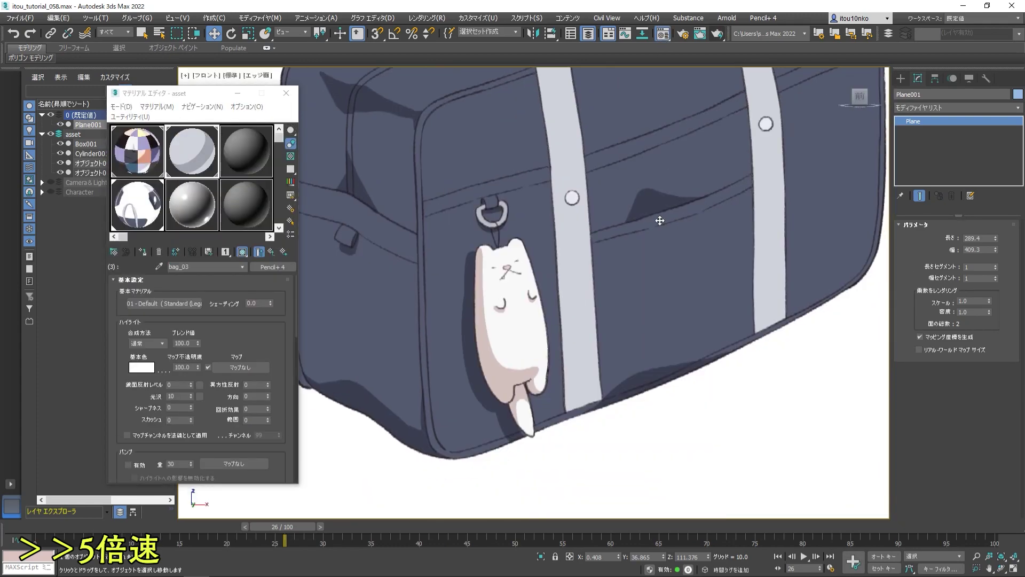
middle_drag(641, 267, 658, 280)
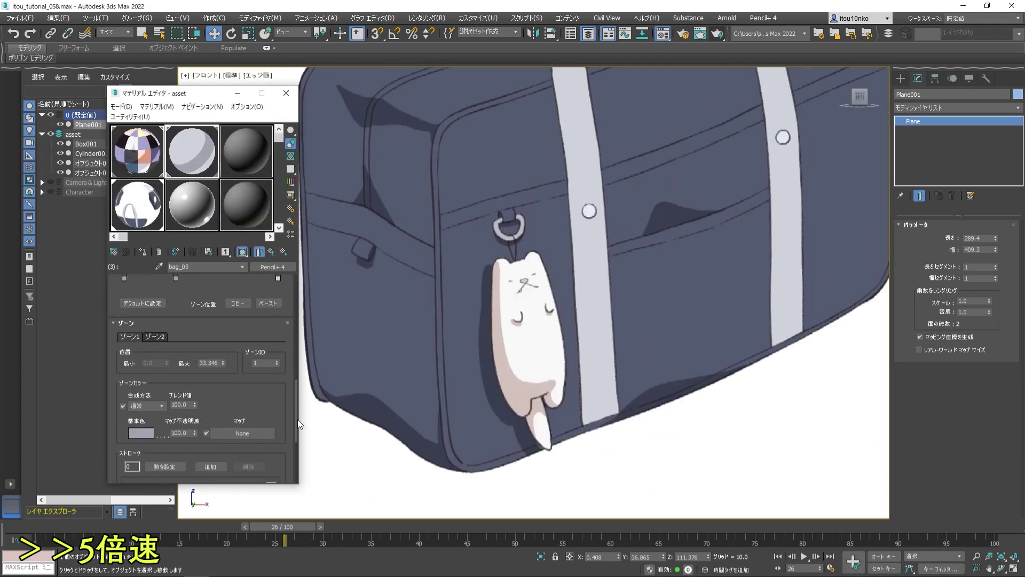
double_click(124, 414)
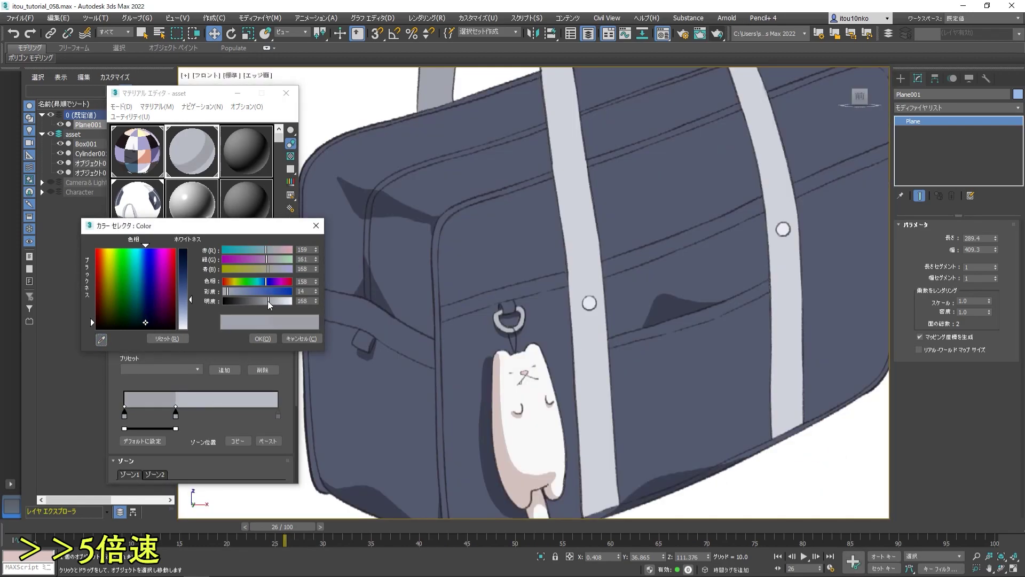
click(262, 339)
click(510, 319)
key(z)
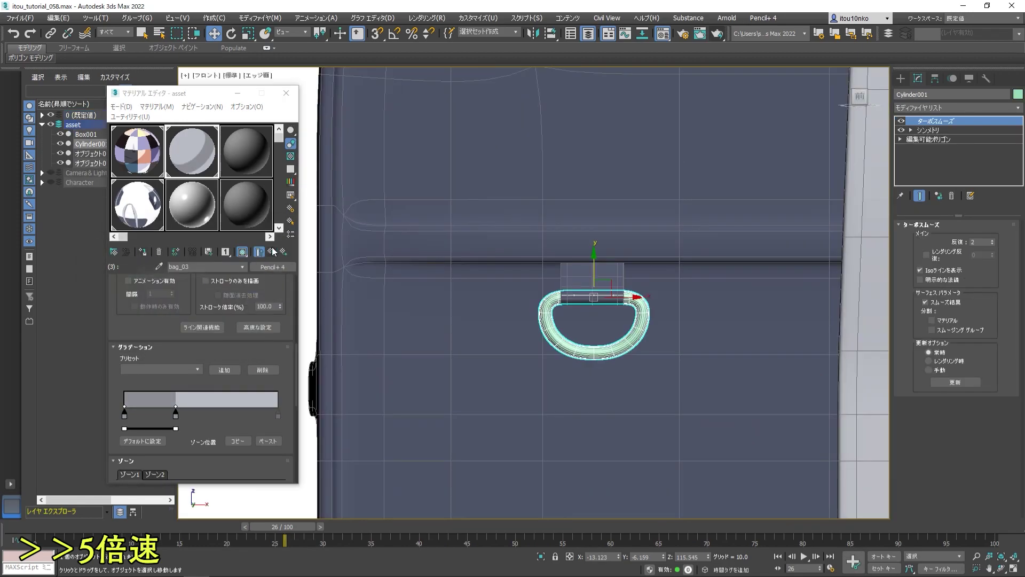
- Select the bag body and add a Symmetry modifier to it
scroll(556, 435, down, 5)
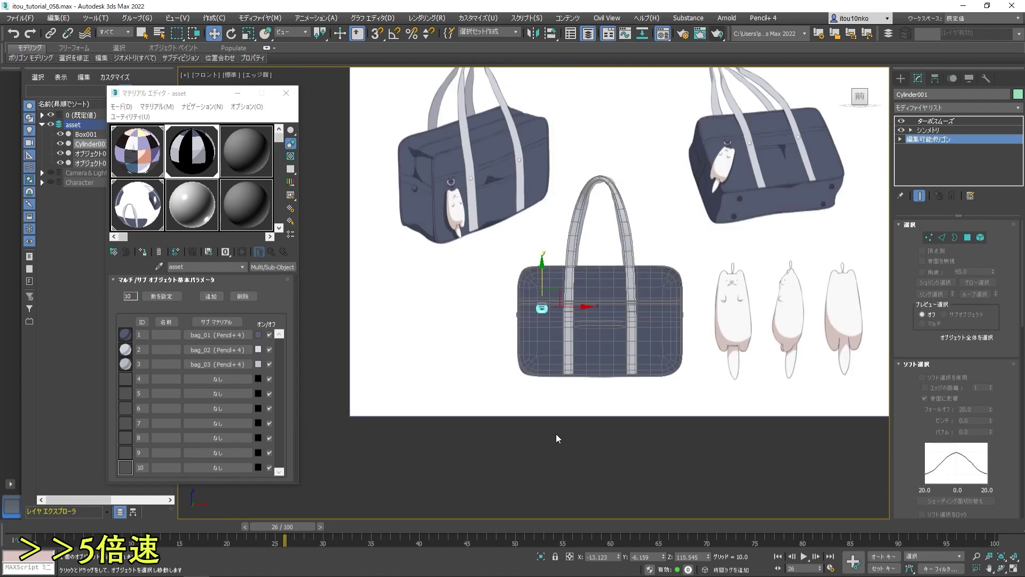
click(513, 320)
scroll(527, 334, up, 3)
click(935, 78)
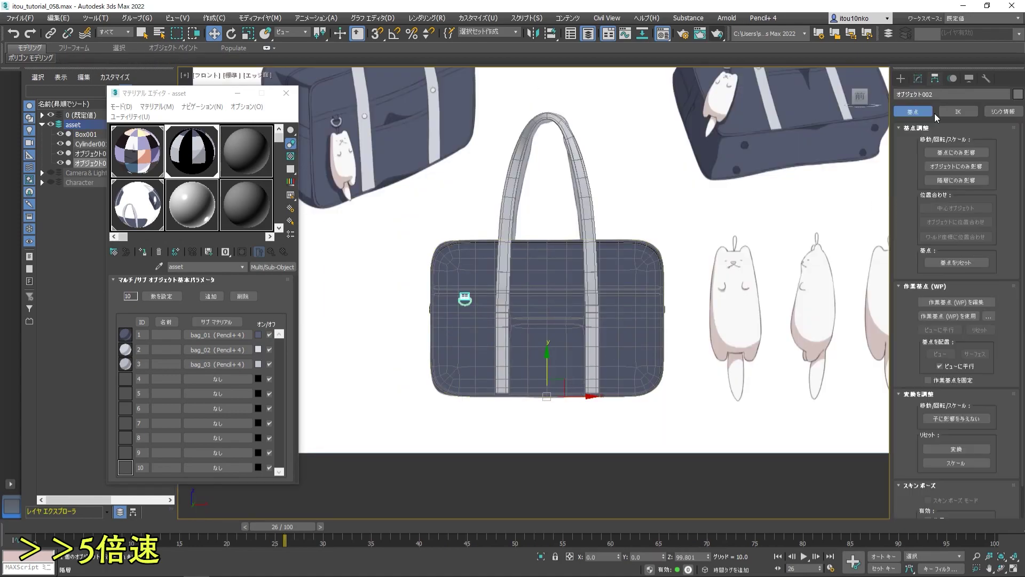
scroll(465, 299, up, 5)
scroll(534, 320, down, 4)
alt+middle_drag(534, 320, 614, 331)
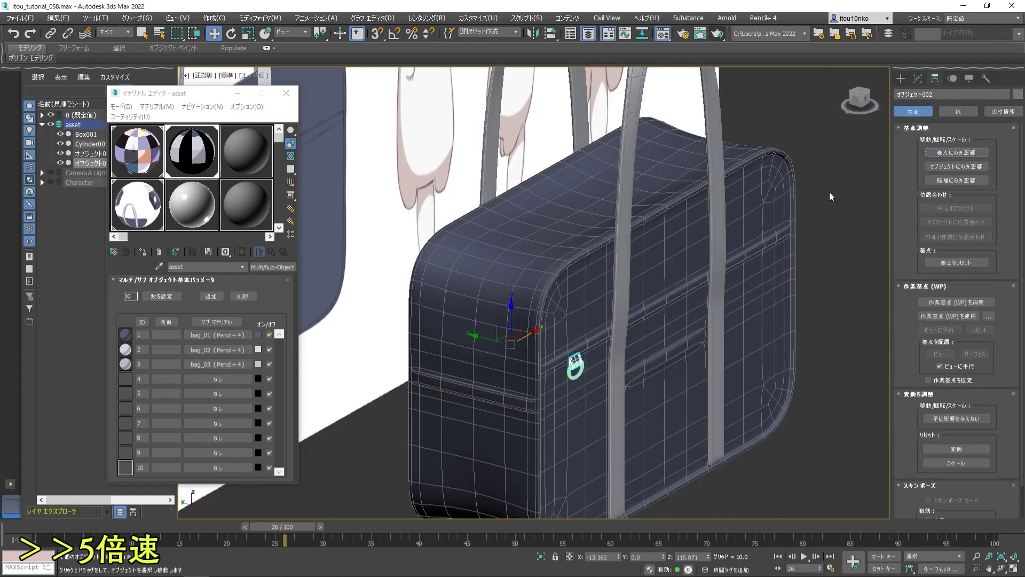
click(918, 79)
click(933, 108)
click(940, 374)
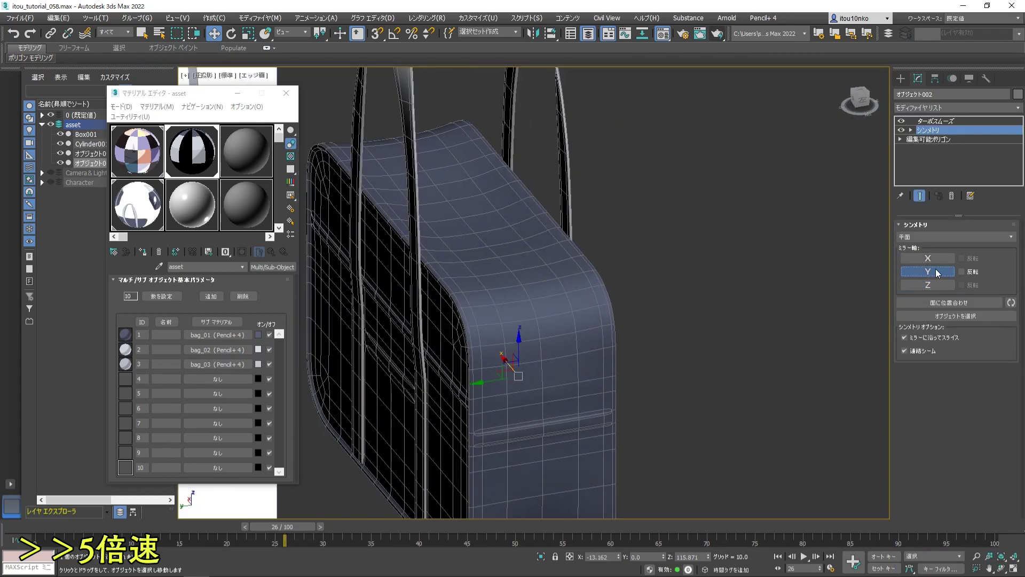
- Select the small side tab and rotate it with Angle Snap turned on
scroll(758, 384, down, 5)
scroll(758, 385, up, 5)
click(689, 332)
click(935, 79)
mouse_move(684, 331)
alt+middle_down()
mouse_move(682, 348)
mouse_move(561, 299)
alt+middle_up()
scroll(682, 349, up, 4)
scroll(560, 299, down, 3)
scroll(566, 350, up, 3)
key(e)
key(a)
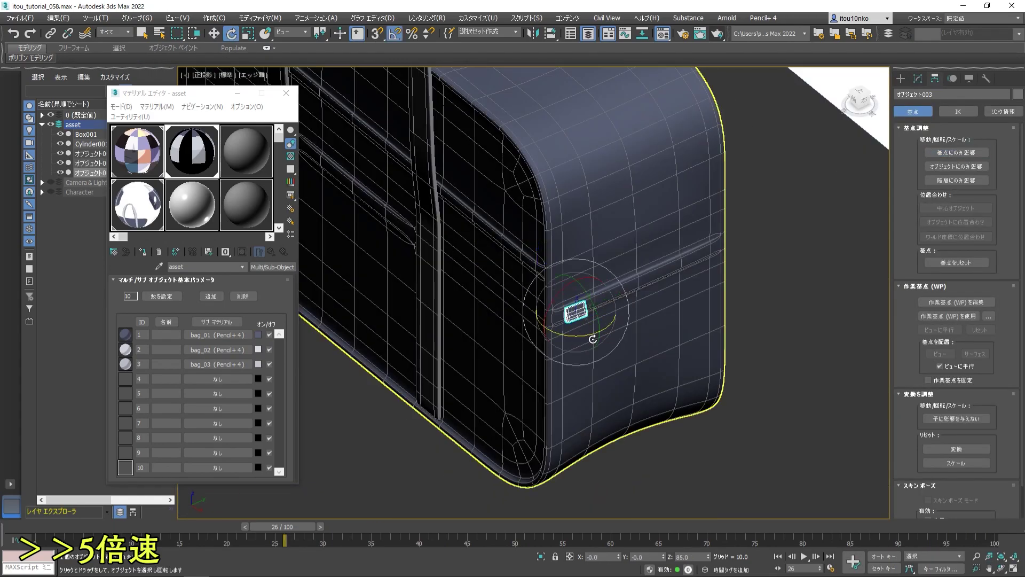
scroll(593, 339, down, 4)
alt+middle_drag(593, 339, 641, 320)
- Reposition the tab's pivot with Affect Pivot Only and move the tab under the side seam
click(868, 104)
key(w)
click(918, 79)
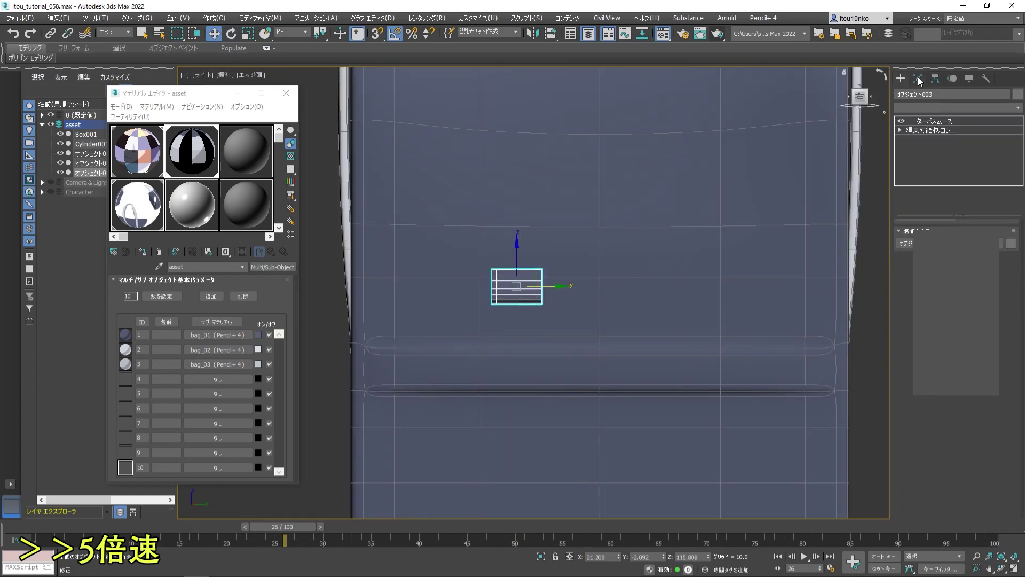
key(1)
scroll(517, 295, up, 3)
click(935, 78)
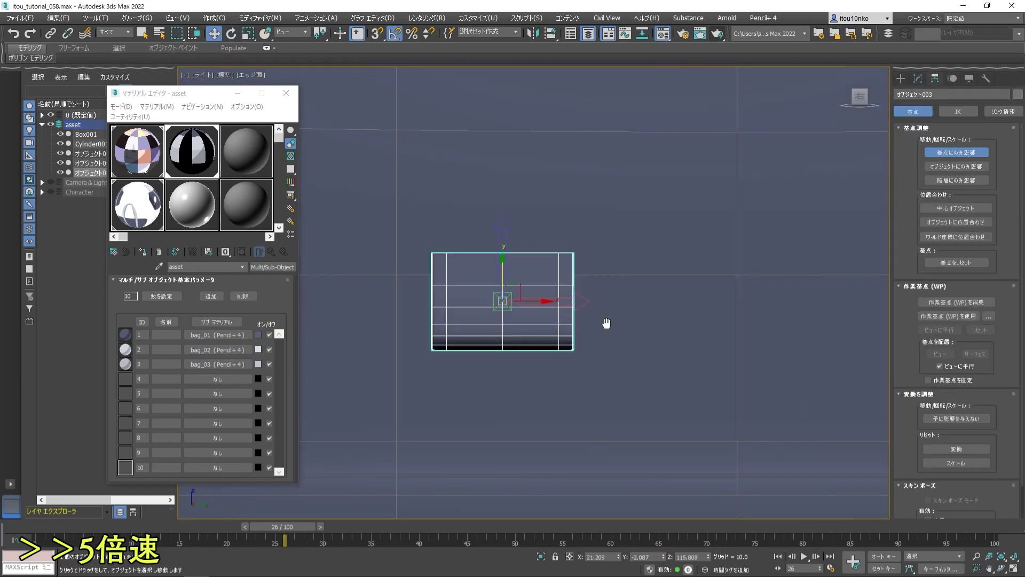
click(606, 321)
scroll(517, 289, down, 3)
alt+middle_drag(609, 295, 606, 346)
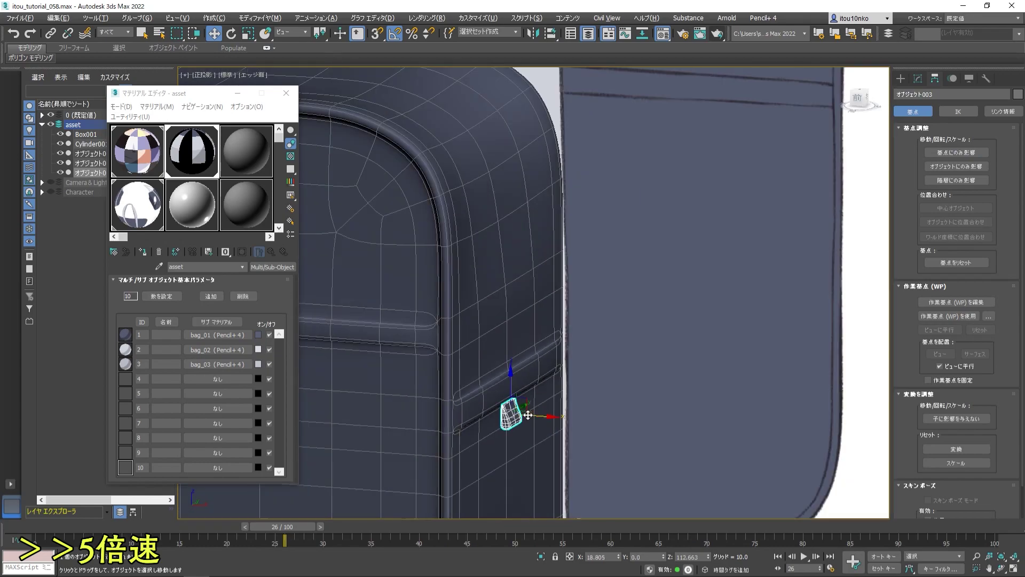
scroll(607, 346, down, 4)
scroll(607, 346, up, 4)
click(918, 78)
- Scale the side tab's polygons to narrow its top
key(r)
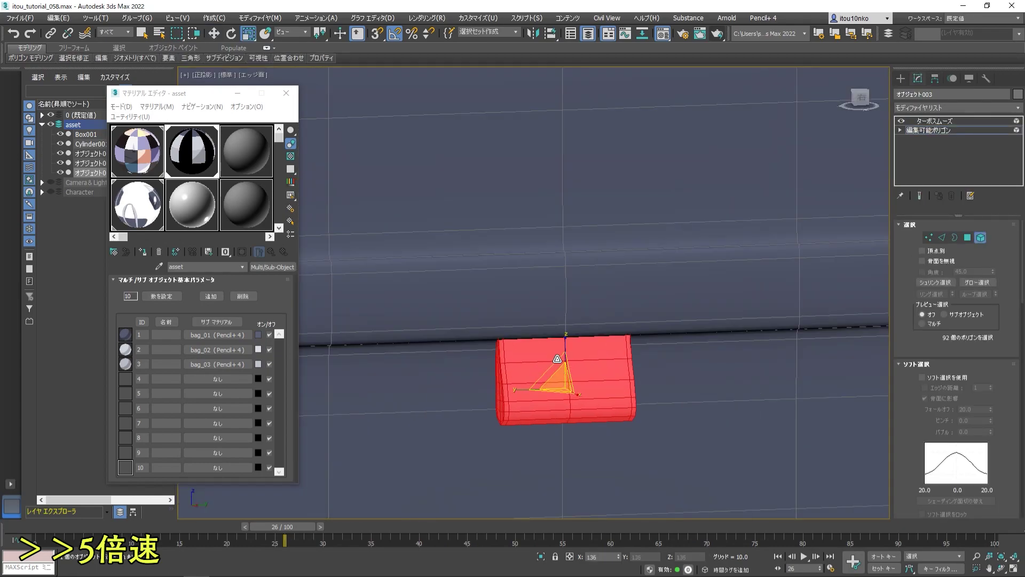
alt+middle_drag(606, 346, 587, 351)
click(746, 354)
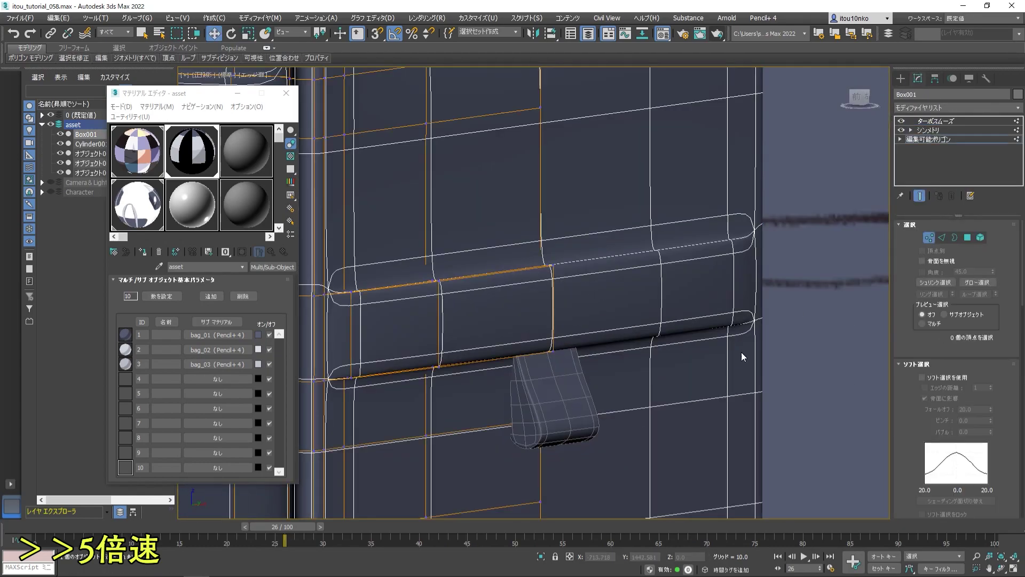
alt+middle_drag(746, 354, 618, 278)
scroll(618, 289, up, 5)
key(1)
scroll(618, 300, down, 5)
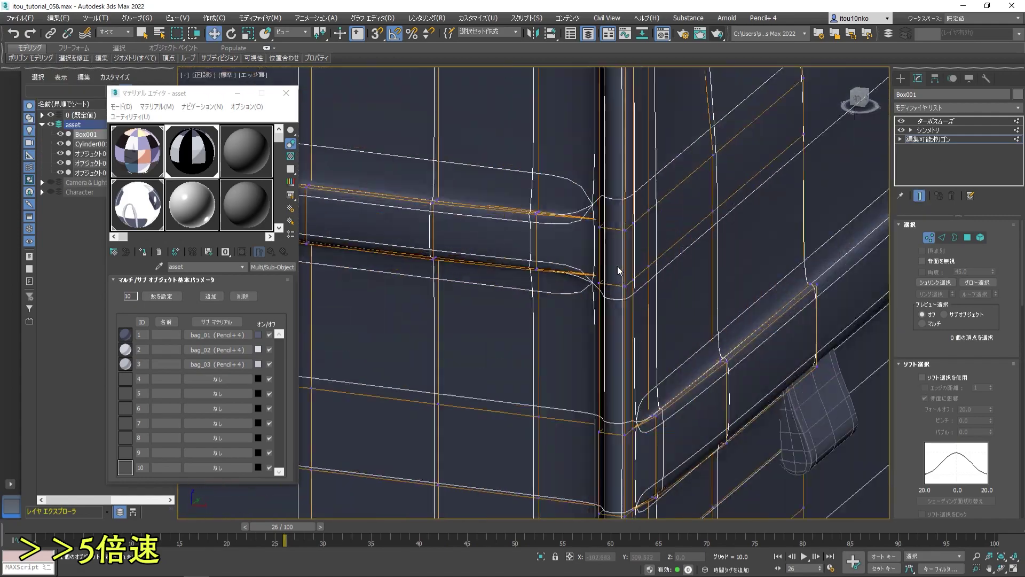
- Move the side tab's pivot to the bag centre using Affect Pivot Only
key(w)
click(730, 315)
scroll(730, 316, down, 5)
scroll(730, 316, up, 6)
click(935, 78)
click(957, 152)
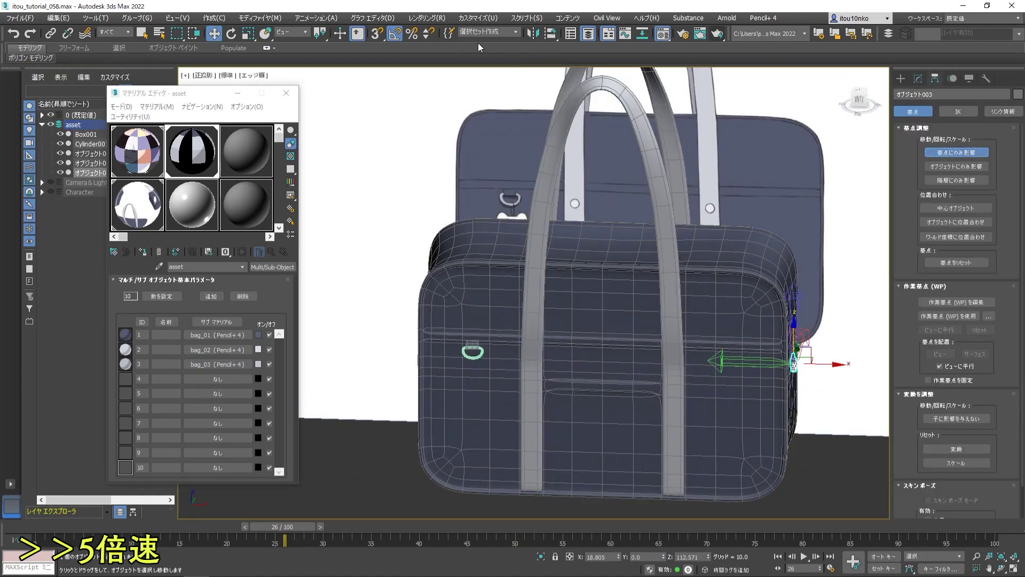
click(918, 79)
alt+middle_drag(668, 267, 630, 251)
- Add a Symmetry modifier on X to the tab, mirroring it to the opposite side
key(e)
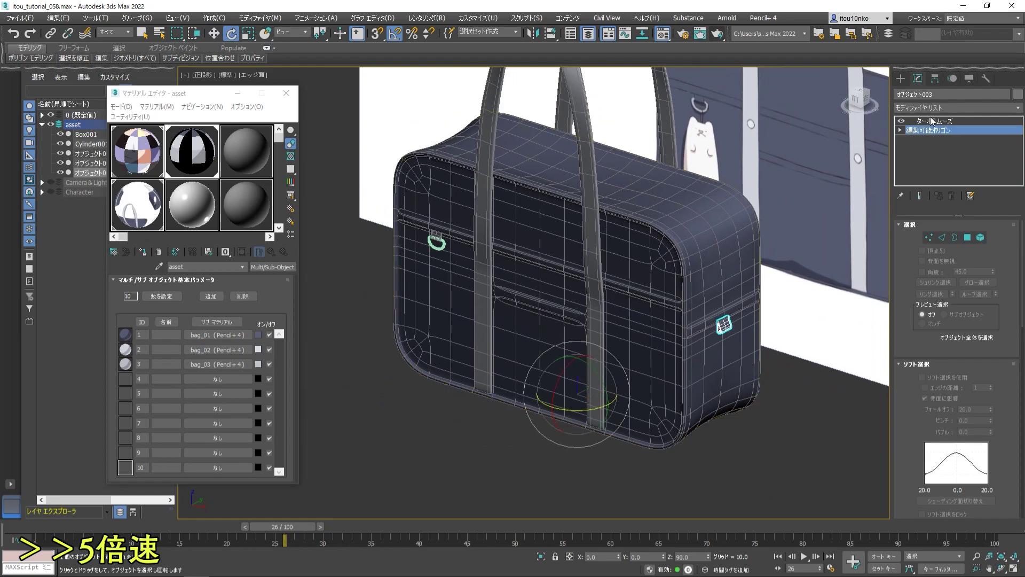
right_click(937, 125)
key(w)
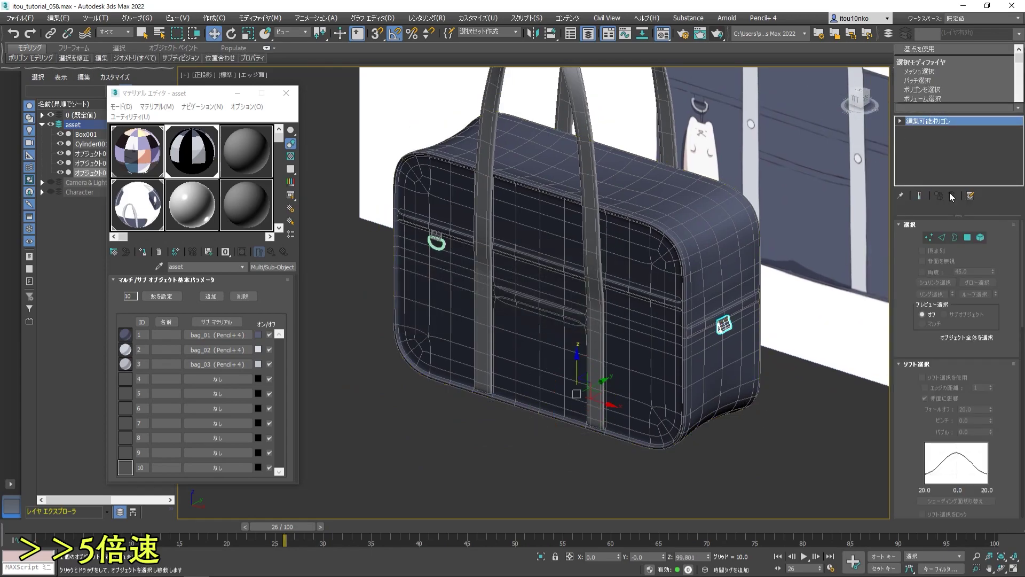
click(956, 107)
click(950, 315)
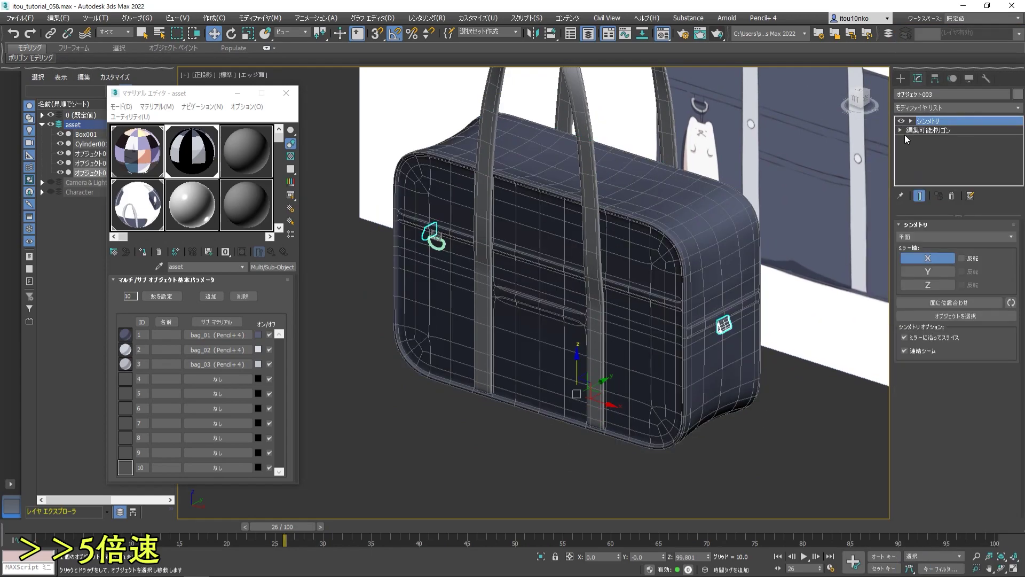
scroll(696, 253, up, 5)
click(696, 254)
scroll(696, 253, down, 5)
- Switch to Front view and close the Material Editor
key(f)
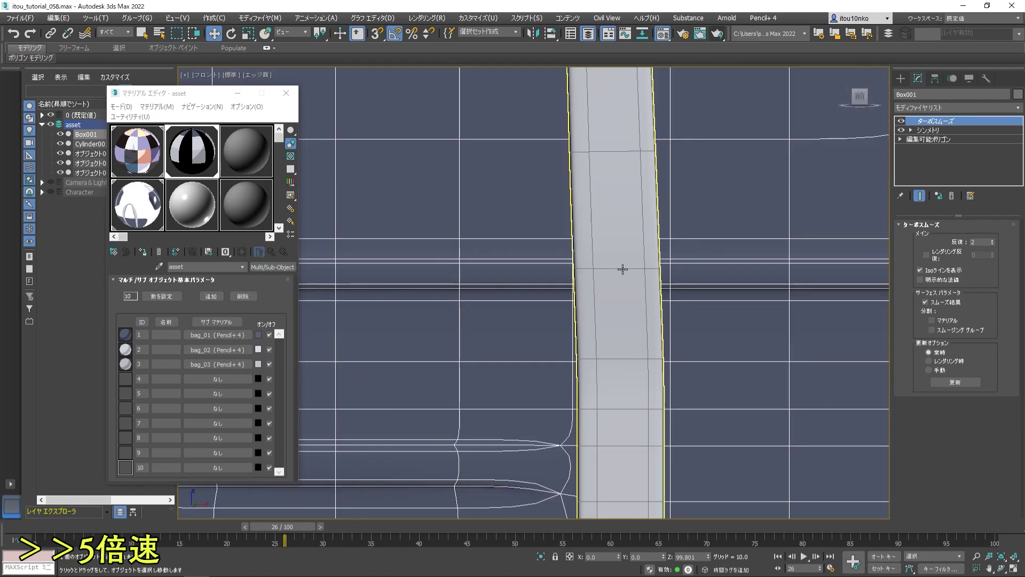
scroll(446, 210, down, 3)
key(m)
scroll(447, 210, down, 3)
scroll(447, 211, down, 5)
- Create a sphere of radius 0.53 and Align it onto the front strap
scroll(588, 267, up, 1)
click(901, 78)
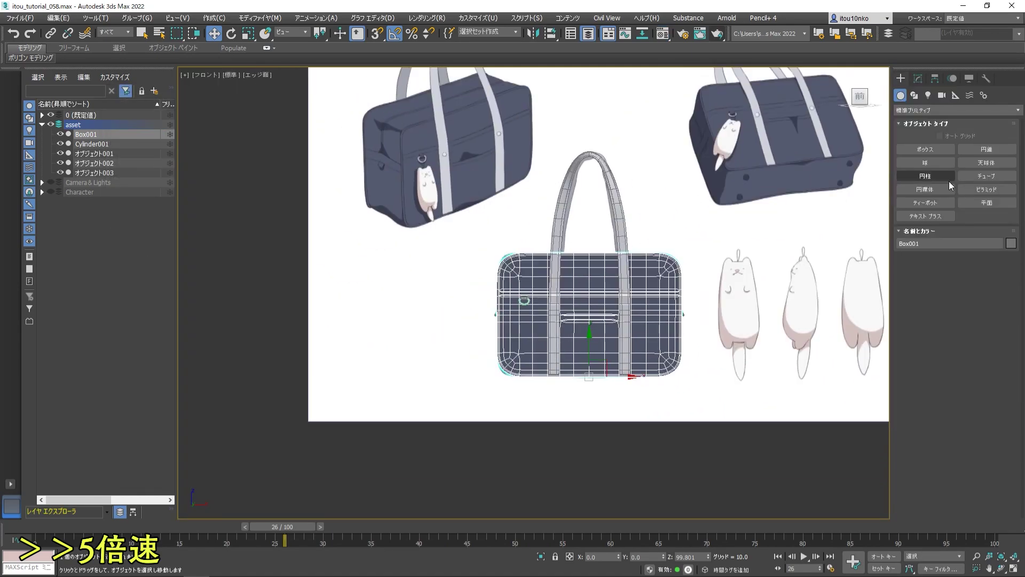
drag(524, 300, 528, 305)
scroll(587, 299, up, 3)
scroll(587, 299, down, 4)
scroll(518, 315, up, 6)
key(alt+a)
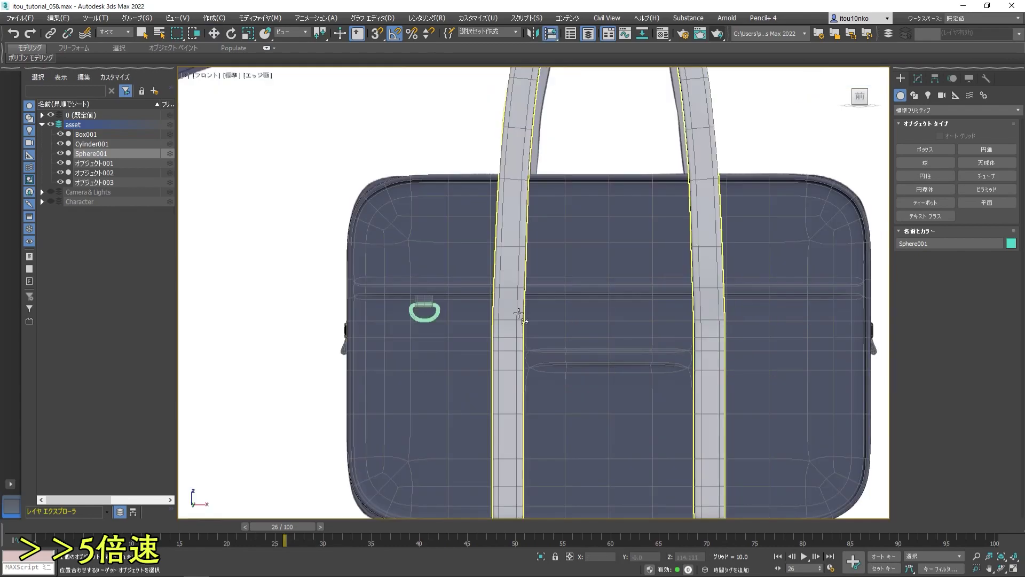
key(alt+q)
click(918, 78)
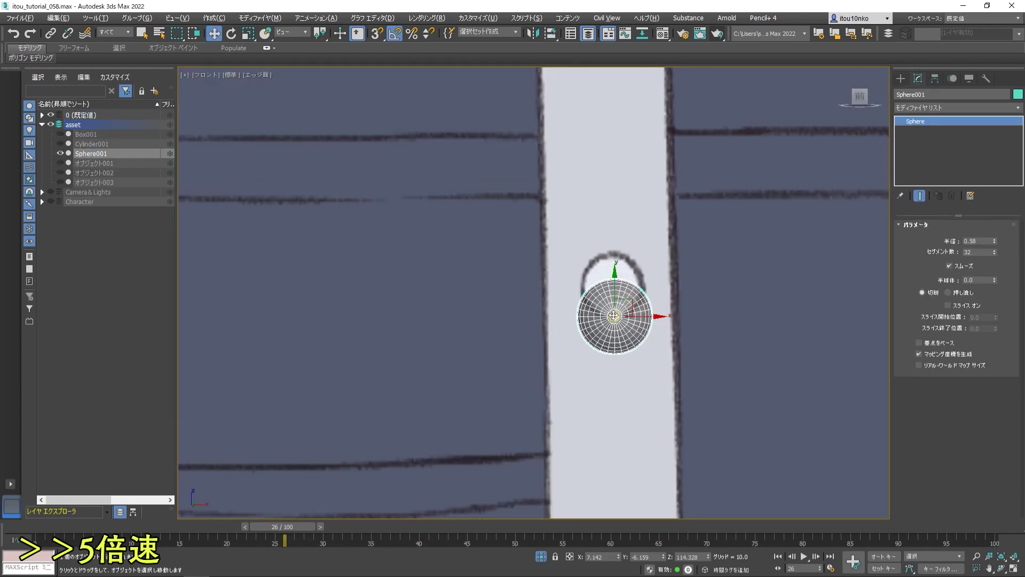
key(alt+q)
- Flatten the sphere on Z into a rivet disc and convert it to Editable Poly
alt+middle_drag(652, 277, 687, 342)
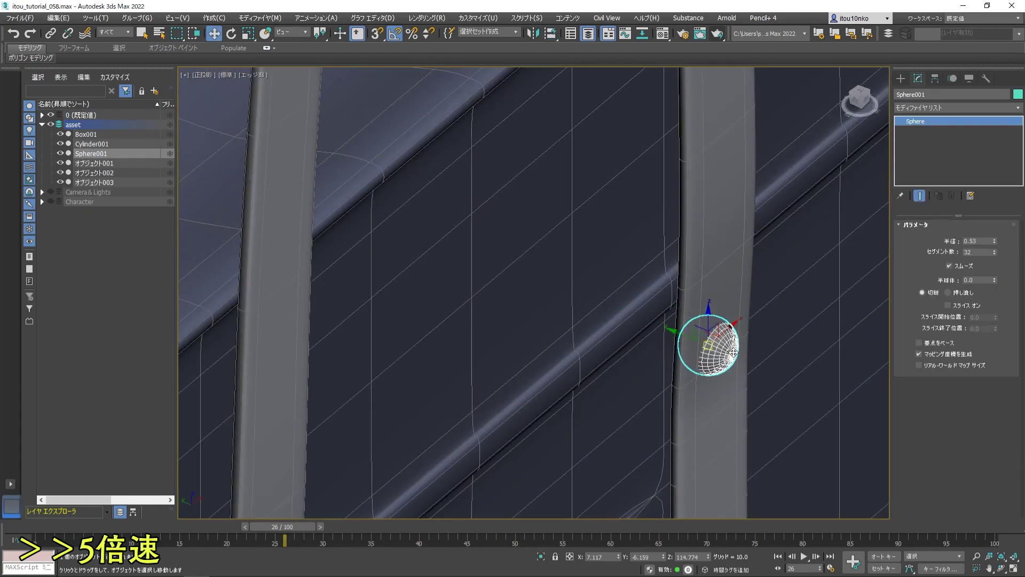
drag(747, 363, 740, 354)
scroll(739, 354, up, 3)
key(e)
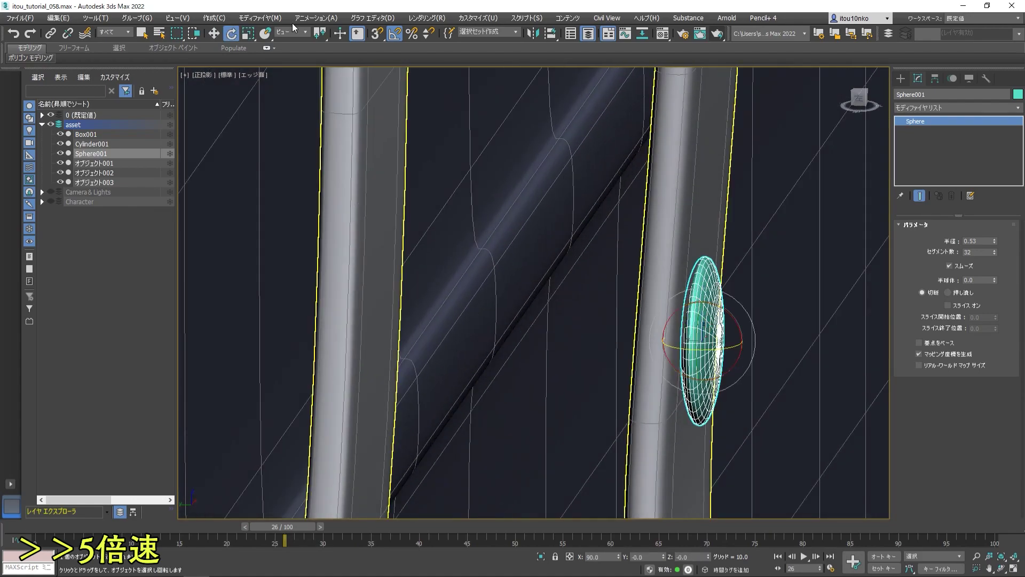
key(w)
key(f)
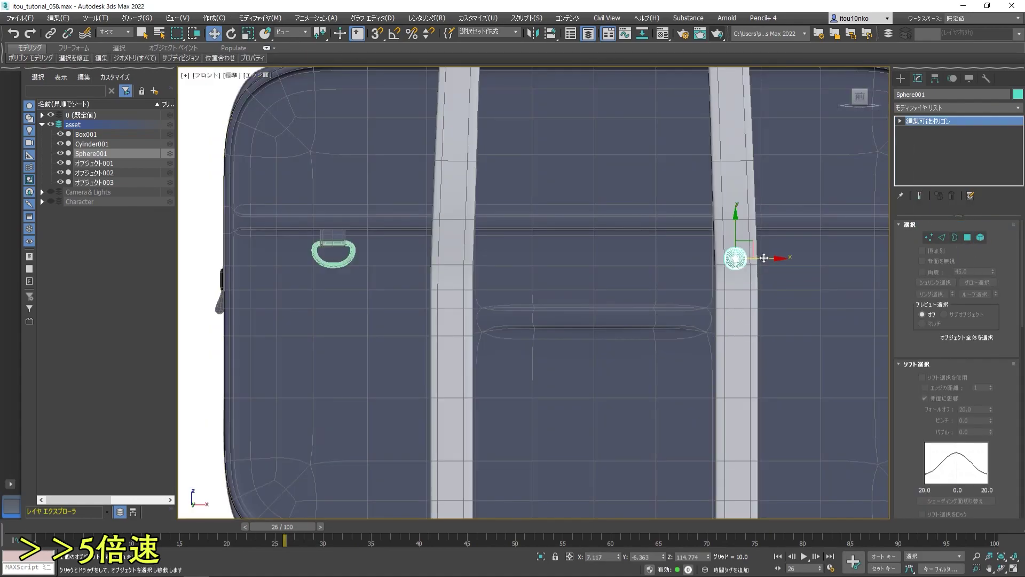
- Shift-drag a copy of the rivet onto the left strap
shift+drag(764, 258, 481, 258)
click(521, 351)
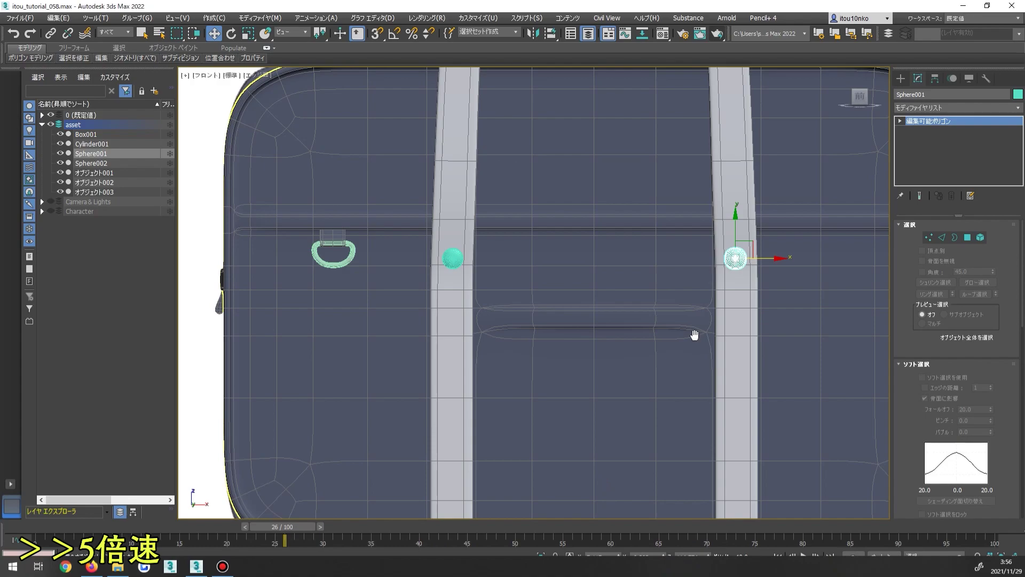
middle_drag(693, 352, 675, 320)
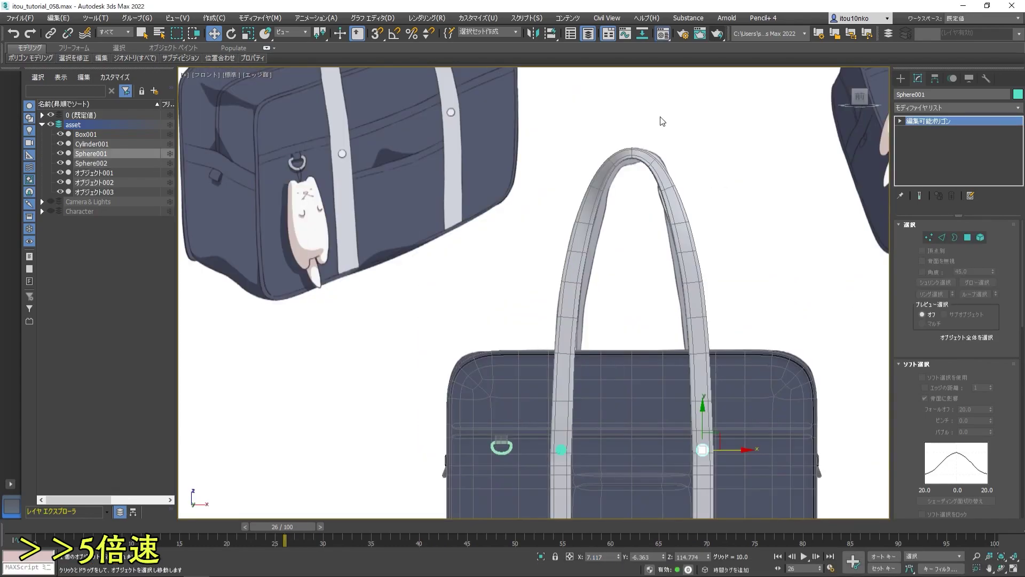
key(m)
right_click(220, 364)
- Copy bag_03 into sub-material slot 4 as bag_04 with a lighter grey gradient colour
click(248, 380)
right_click(219, 378)
click(256, 406)
click(219, 378)
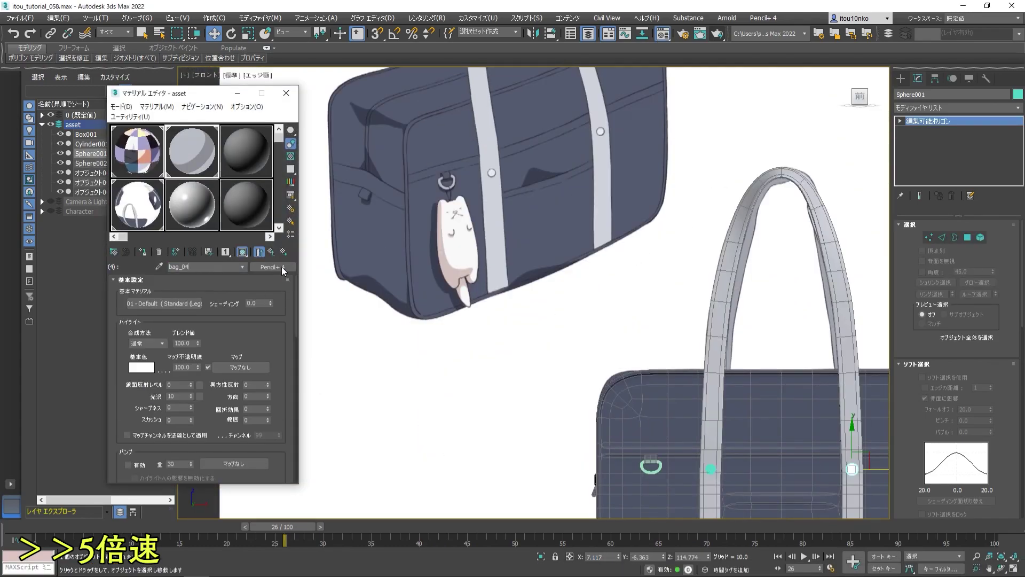
scroll(291, 332, down, 5)
double_click(124, 359)
drag(204, 235, 204, 211)
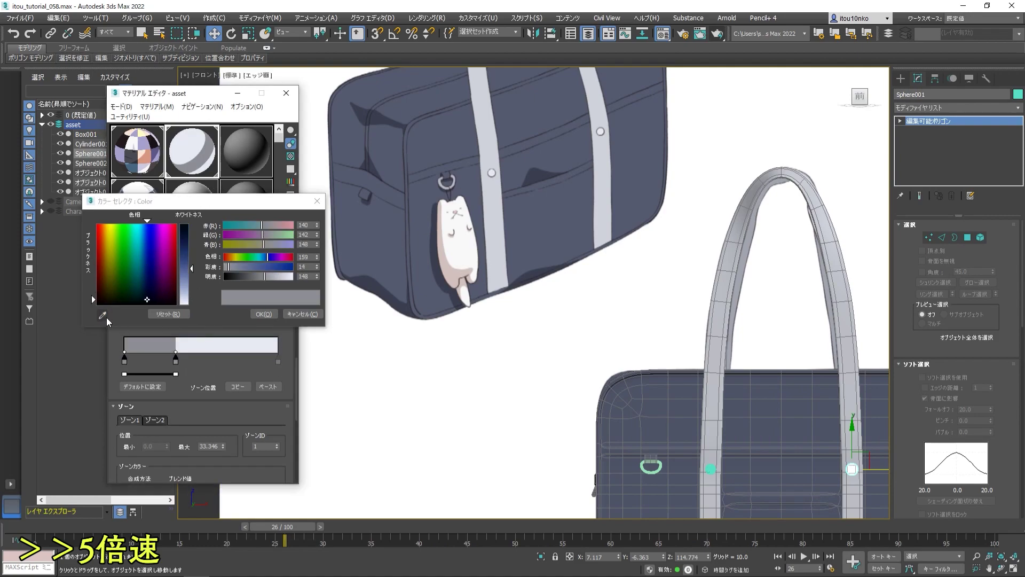
click(266, 314)
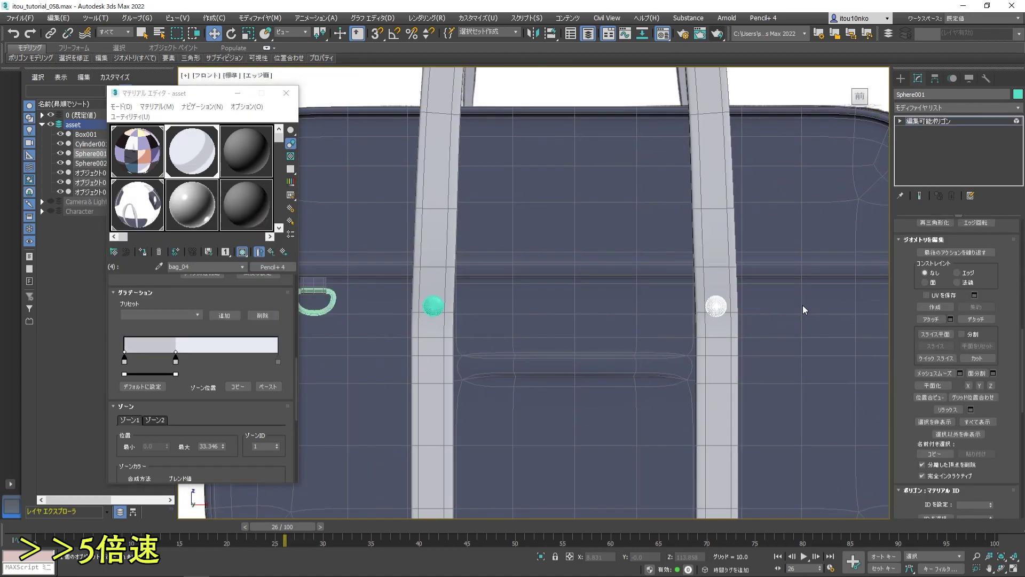
- Select both strap rivets and orbit around the bag to check them
ctrl+click(716, 305)
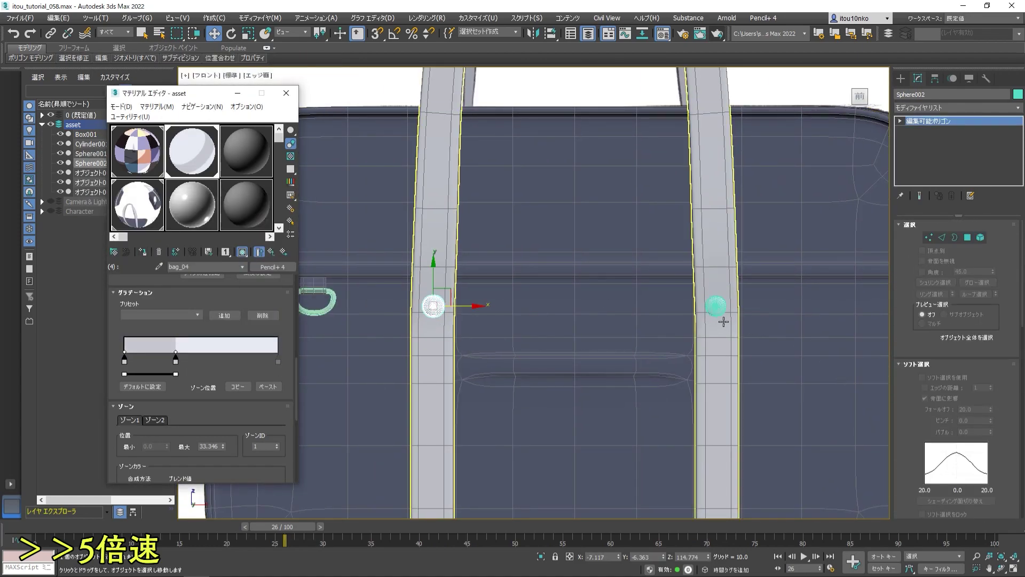
alt+middle_drag(720, 320, 723, 334)
click(691, 268)
alt+middle_drag(732, 251, 754, 271)
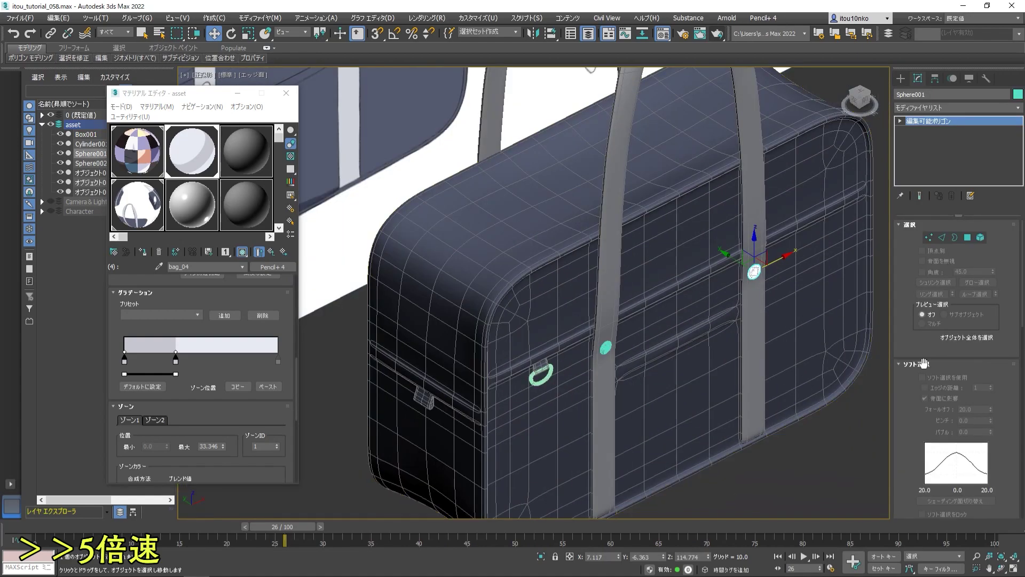
- Select rivet Sphere001 and give it a Symmetry modifier mirrored on the Y axis
click(721, 308)
key(r)
alt+middle_drag(785, 235, 805, 219)
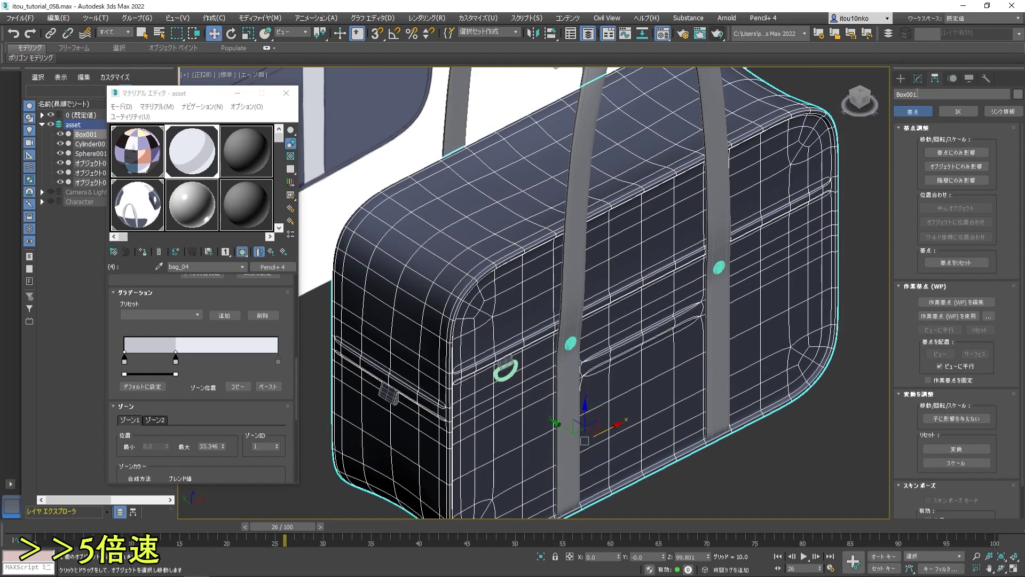
click(718, 267)
alt+middle_drag(719, 267, 747, 257)
key(e)
click(918, 79)
click(956, 107)
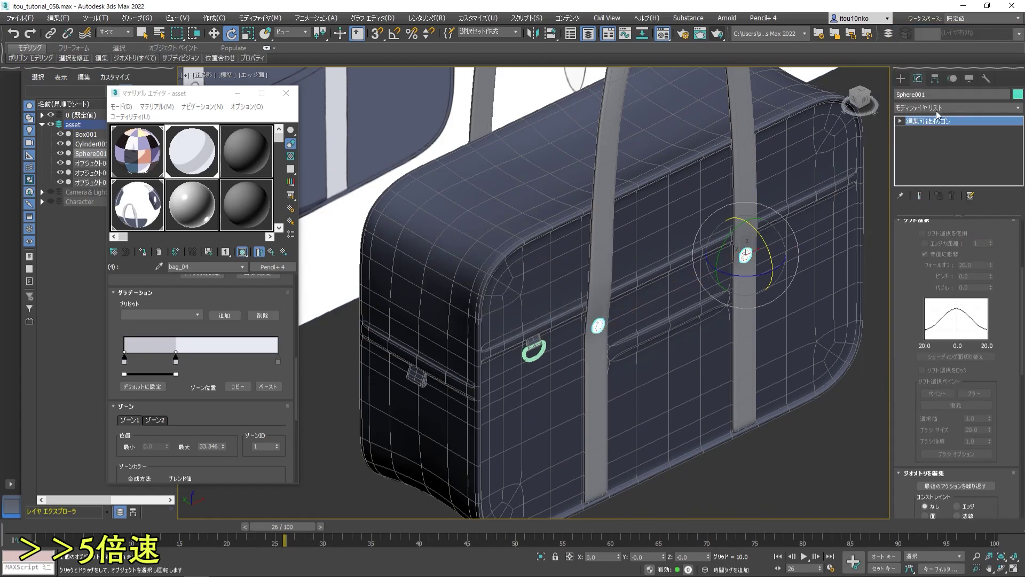
key(w)
click(854, 99)
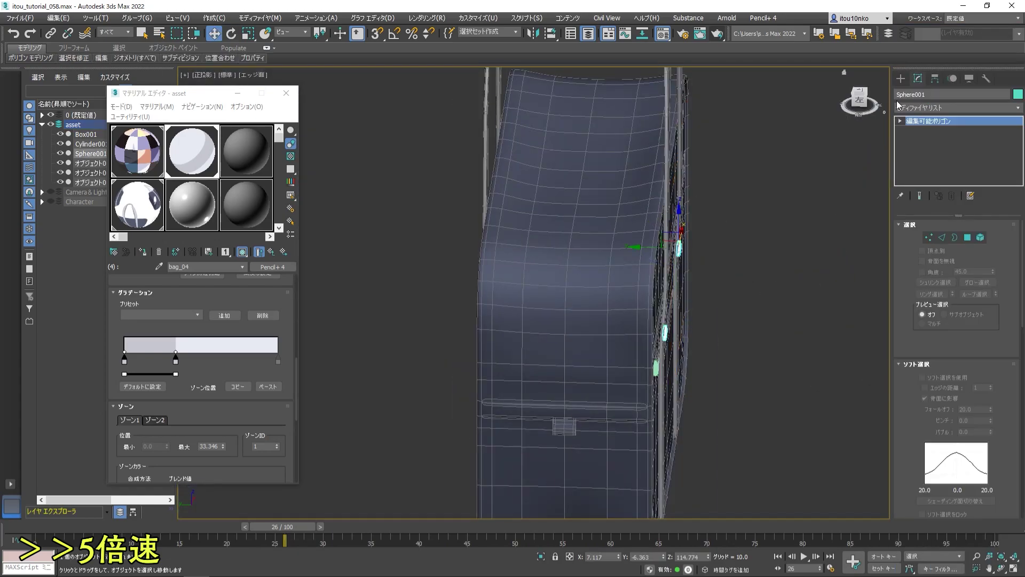
click(956, 108)
click(934, 339)
click(934, 272)
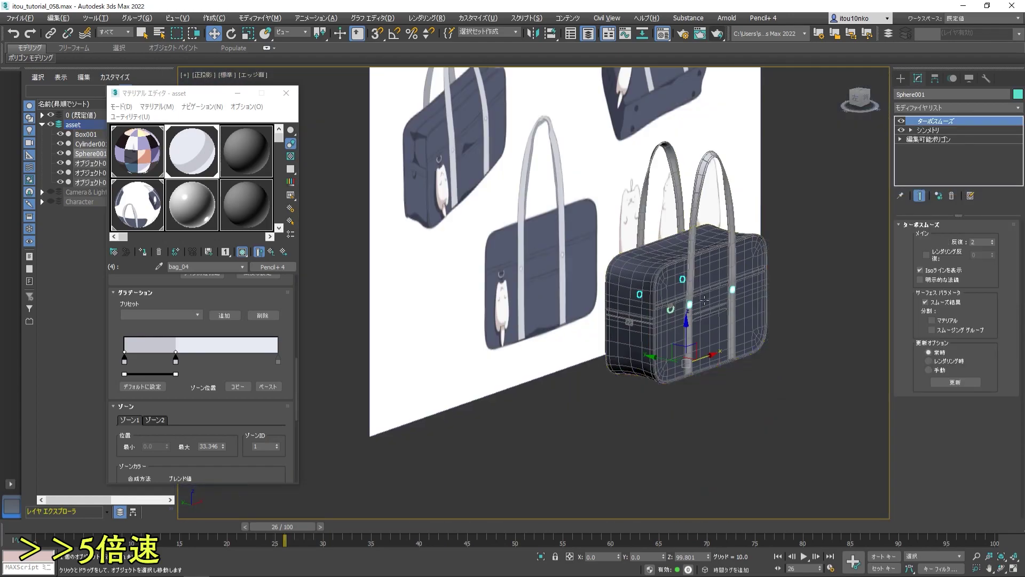
- Clear the selection, close the Material Editor and start a render from Front view
click(860, 98)
click(847, 121)
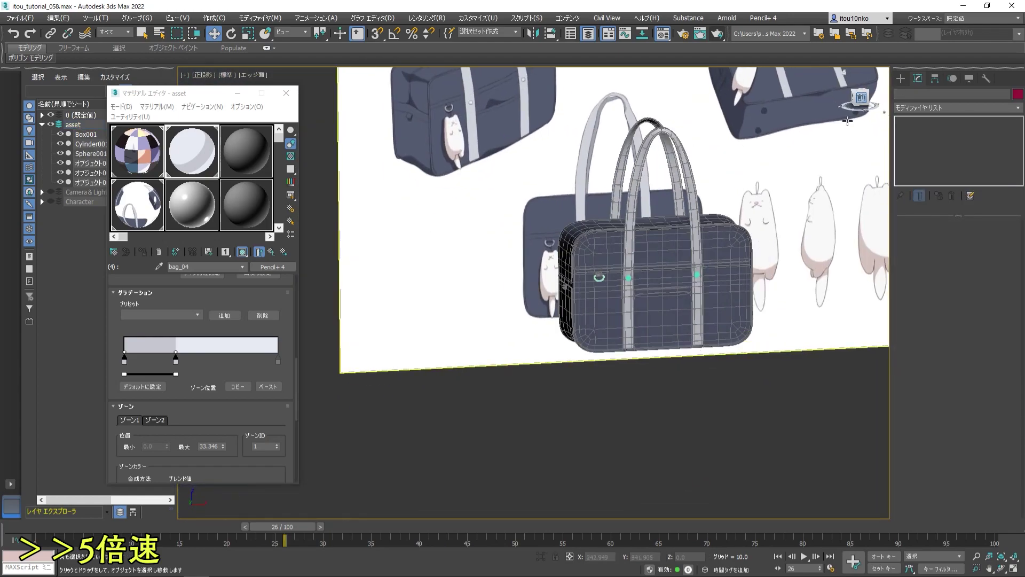
scroll(847, 121, down, 3)
scroll(641, 267, up, 5)
click(286, 93)
click(700, 33)
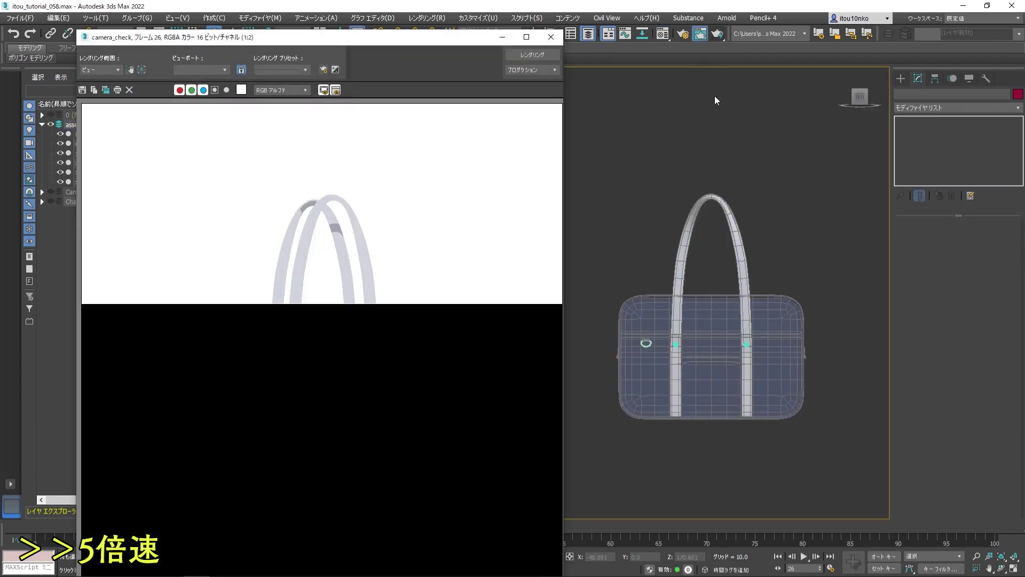
- Add bag_04 to the Pencil+4 line materials and render with toon lines
click(427, 17)
click(513, 132)
scroll(416, 302, down, 3)
click(392, 366)
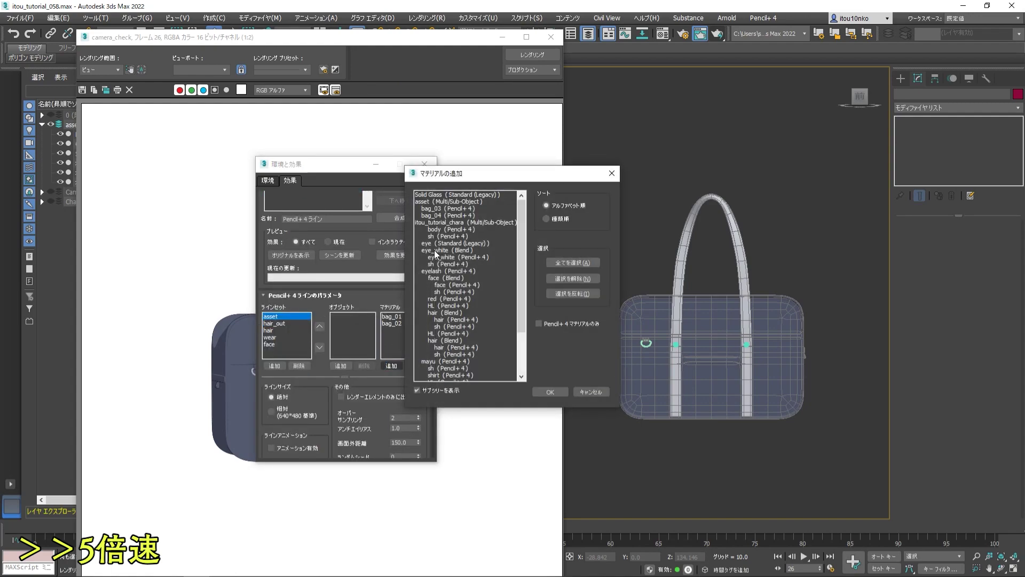
click(550, 391)
click(532, 54)
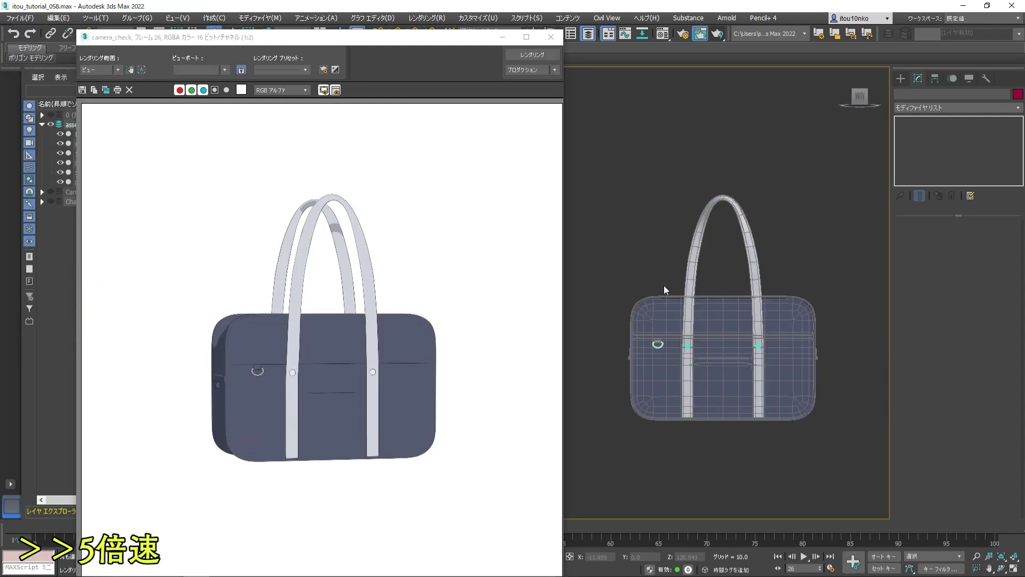
- Inspect the render, close the preview and unhide layer 0 to show the reference plane
middle_drag(664, 291, 658, 262)
scroll(274, 296, up, 3)
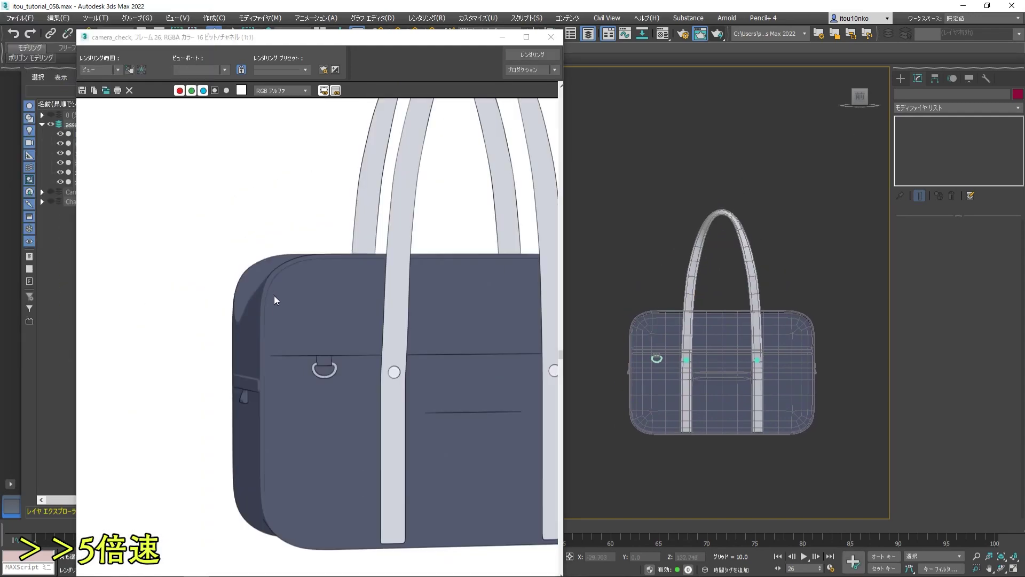
scroll(274, 296, down, 3)
click(687, 244)
click(731, 323)
middle_drag(731, 323, 717, 272)
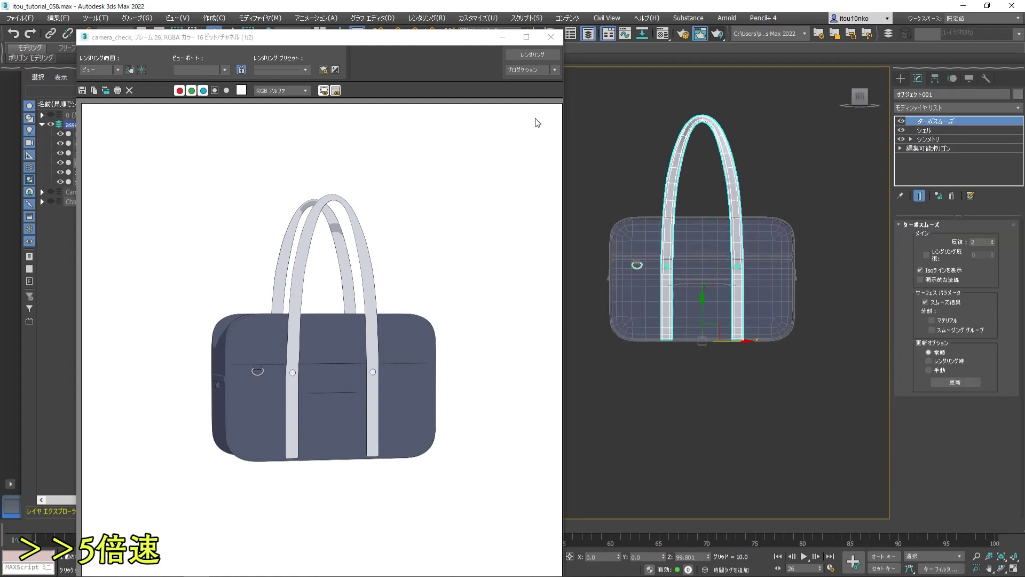
click(551, 37)
click(50, 115)
scroll(608, 300, up, 3)
- Select the bag body Box001 and orbit close to its curved side edge
scroll(608, 301, up, 2)
click(608, 301)
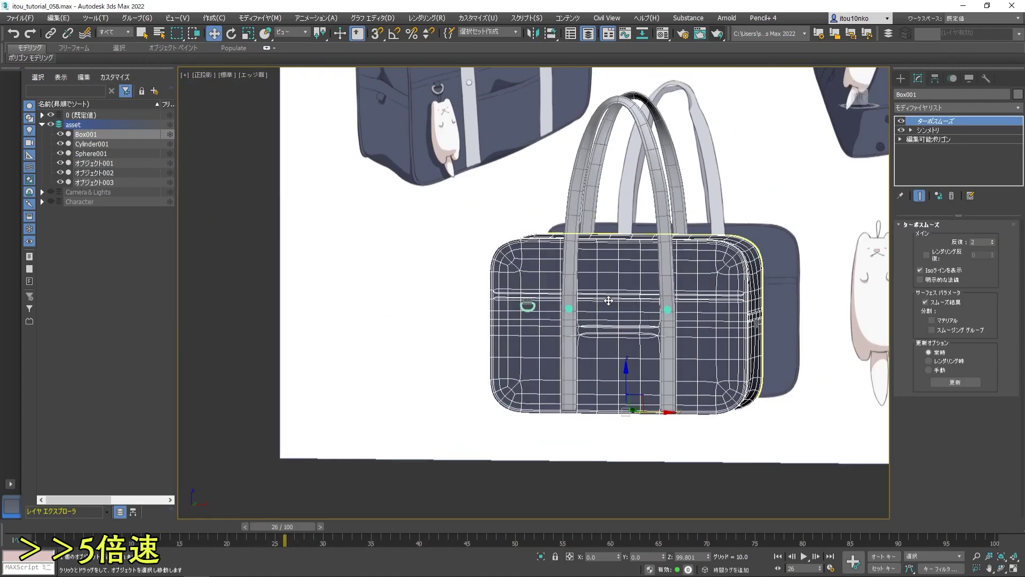
key(f)
scroll(423, 215, down, 3)
scroll(423, 215, up, 8)
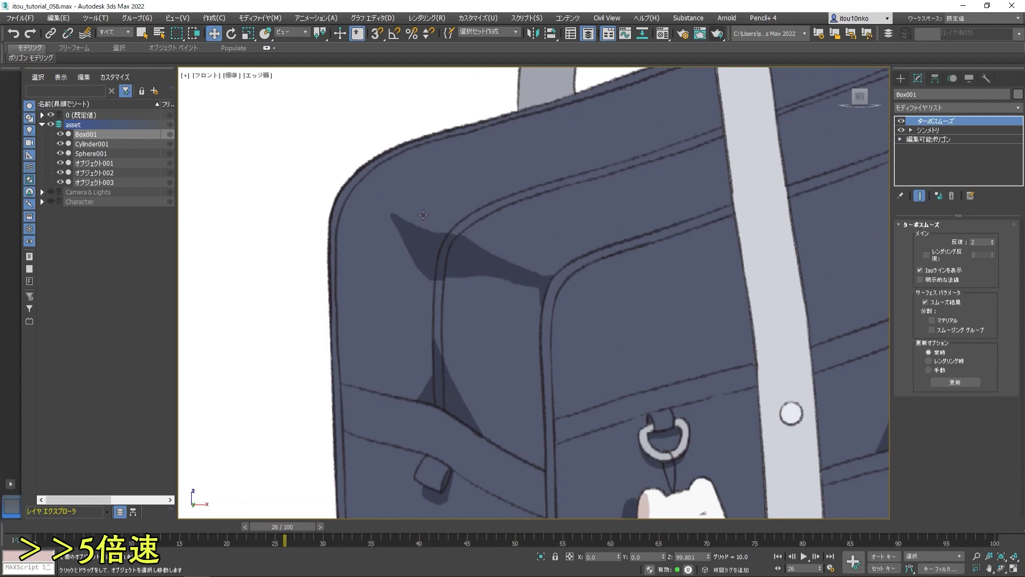
scroll(423, 214, down, 10)
mouse_move(423, 215)
alt+middle_down()
mouse_move(543, 320)
mouse_move(682, 286)
alt+middle_up()
scroll(542, 321, up, 8)
key(1)
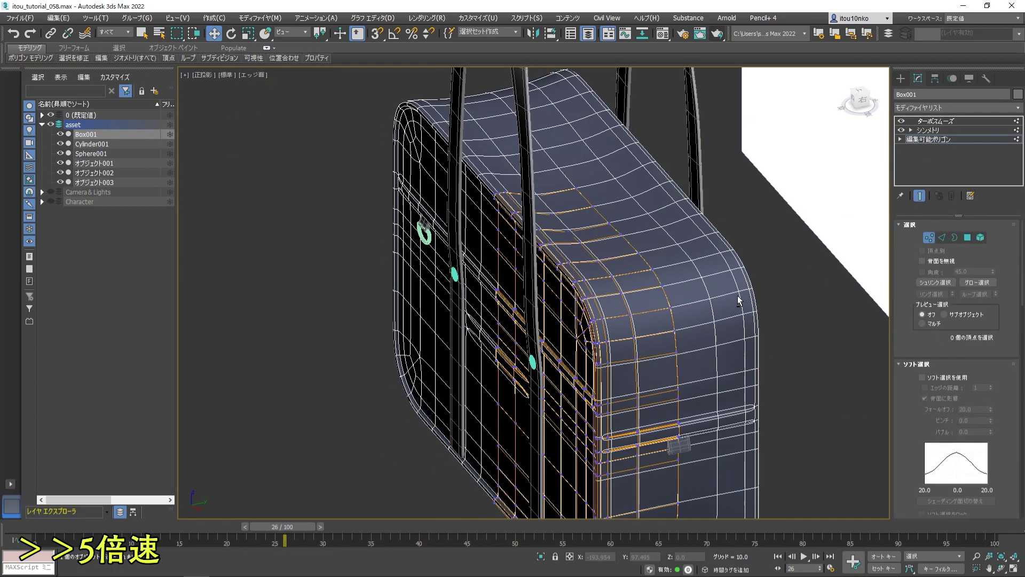
alt+middle_drag(739, 300, 614, 257)
alt+middle_drag(616, 312, 614, 374)
scroll(614, 373, up, 3)
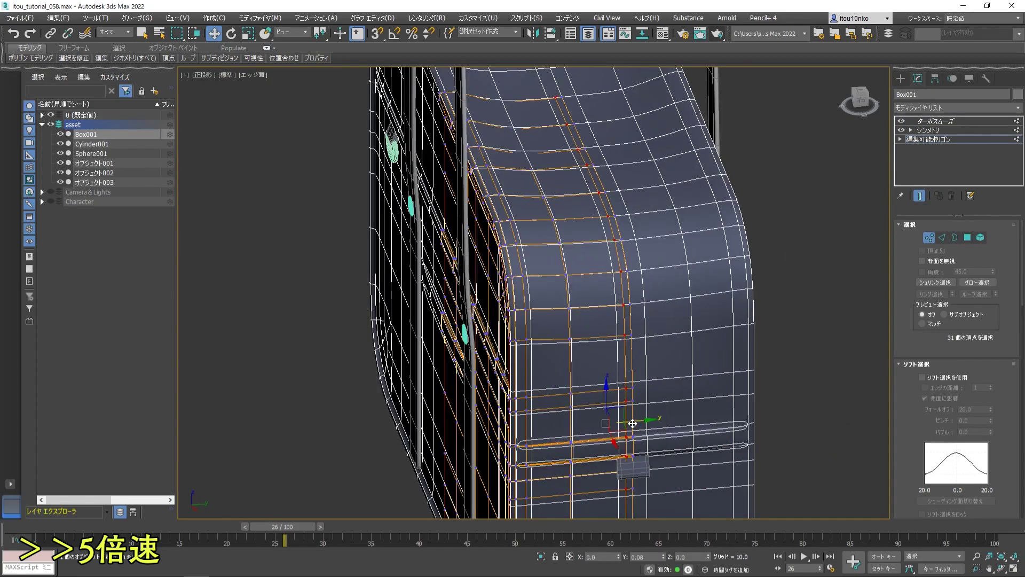
- Select the strip of polygons along the side edge and grow it along the rim
key(4)
click(624, 419)
key(w)
scroll(641, 424, up, 6)
scroll(640, 423, down, 6)
ctrl+click(683, 320)
alt+middle_drag(683, 321, 614, 348)
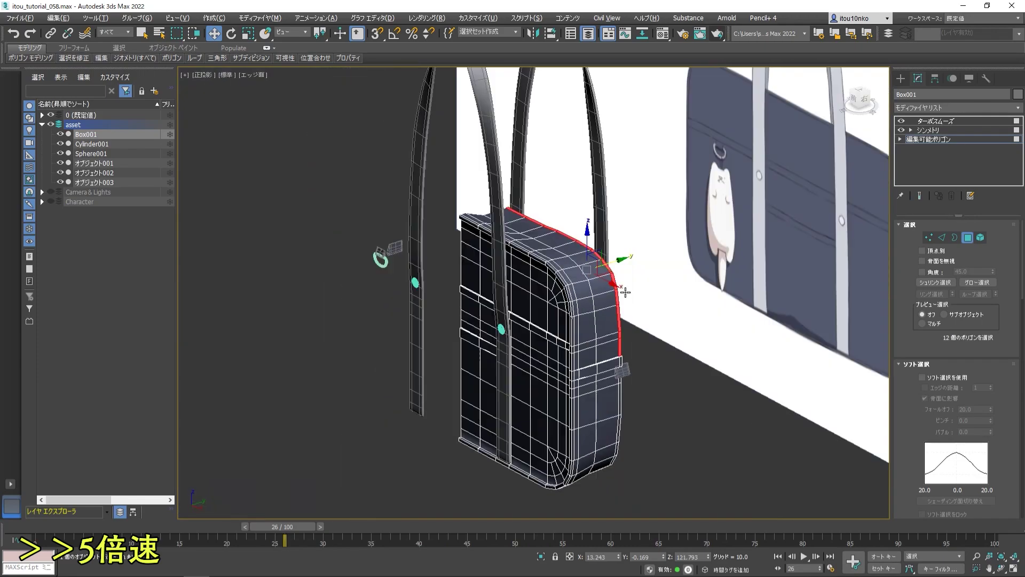
scroll(686, 390, up, 4)
scroll(686, 390, up, 5)
- Extrude the selected side-rim faces by 0.18 and inspect the raised strip
key(shift+e)
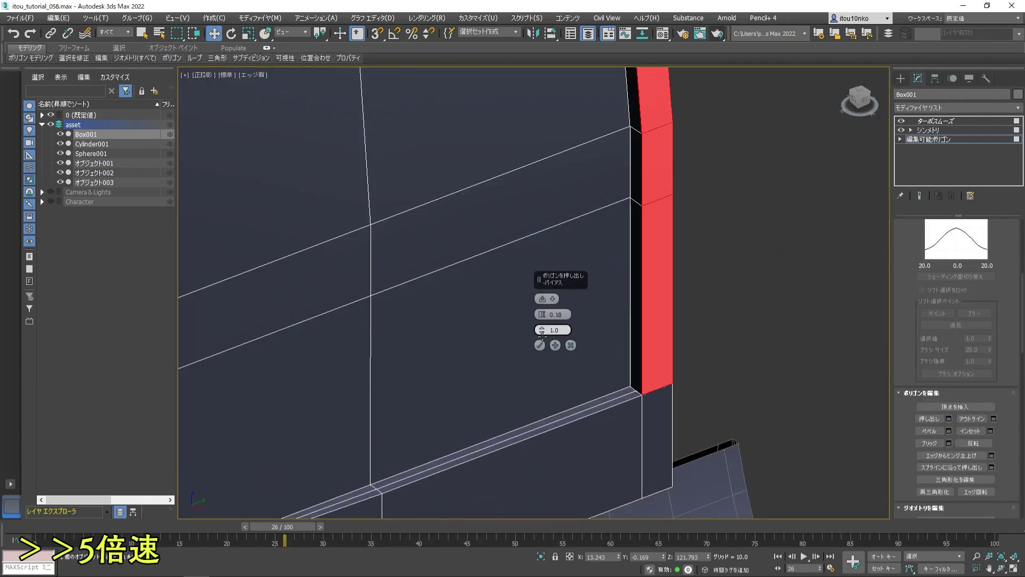
click(540, 345)
scroll(542, 321, down, 5)
alt+middle_drag(543, 321, 554, 367)
scroll(468, 321, up, 6)
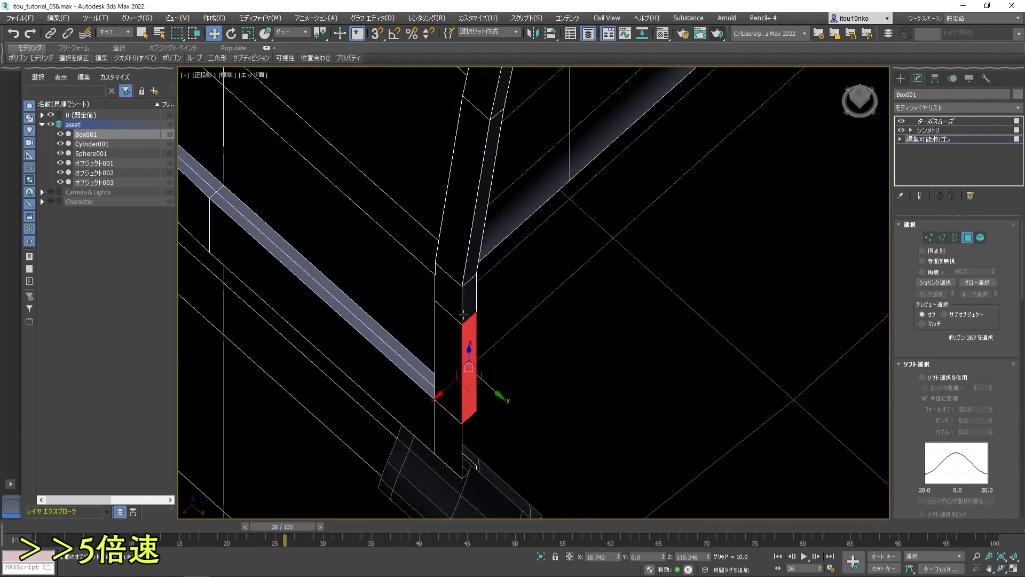
scroll(468, 322, down, 4)
alt+middle_drag(468, 322, 438, 341)
scroll(437, 342, up, 5)
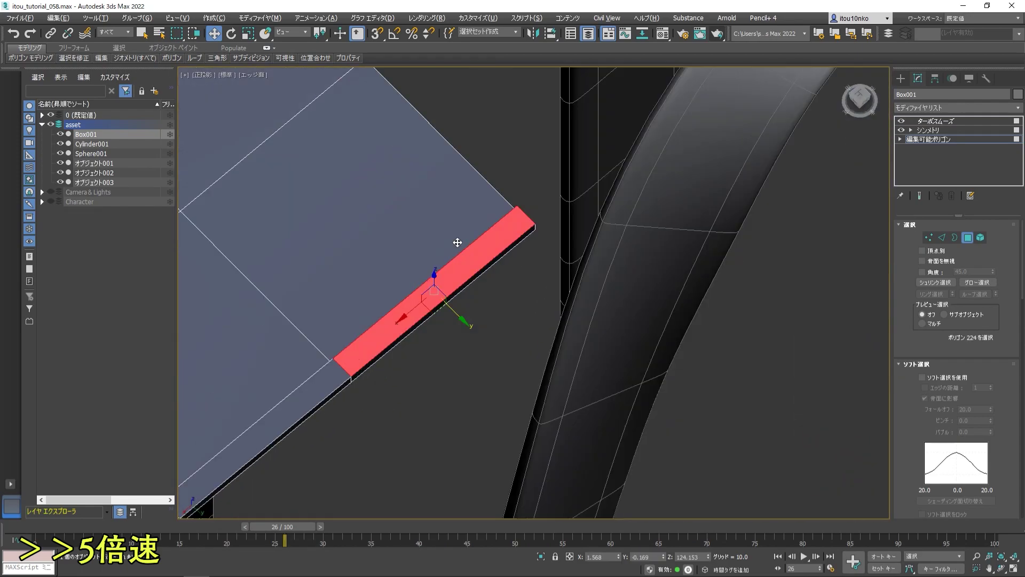
- Clear the selection, check a face of the extruded strip, then switch to vertex mode at the corner
key(ctrl+d)
scroll(429, 352, down, 4)
click(438, 362)
scroll(406, 262, up, 5)
key(1)
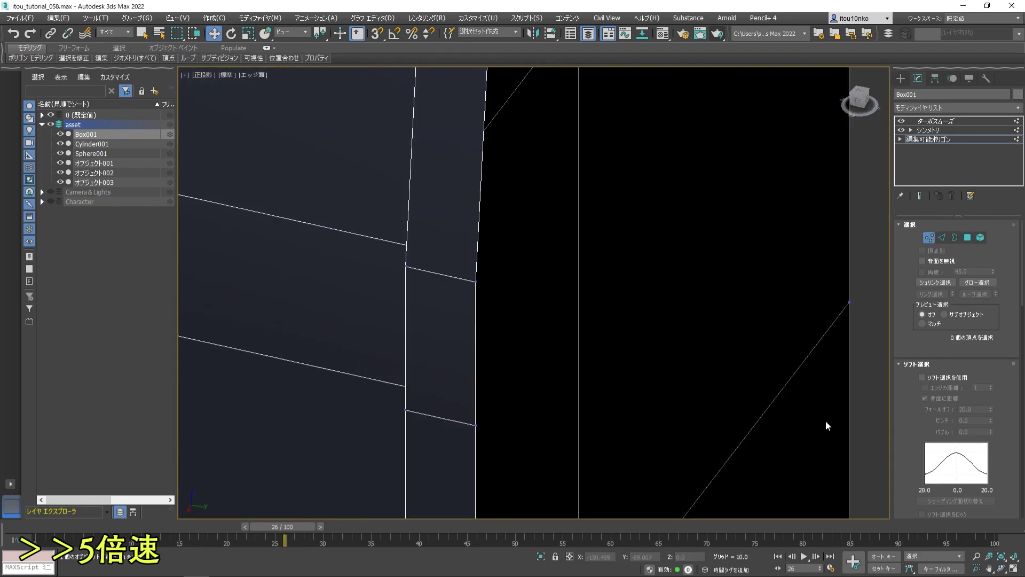
alt+middle_drag(498, 376, 475, 415)
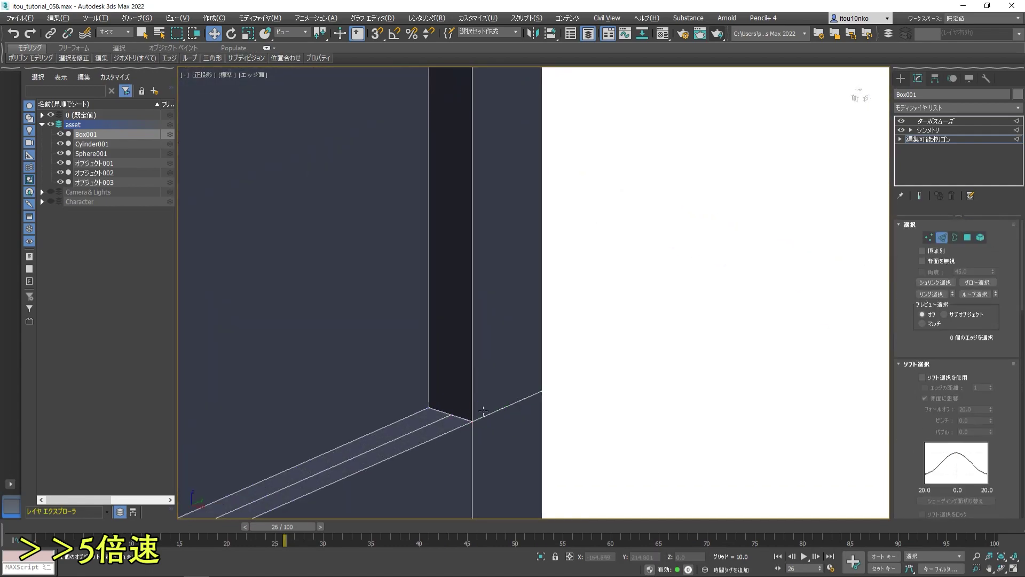
- Select the edge and a vertex where the vertical seam meets the corner
alt+middle_drag(512, 384, 563, 382)
click(563, 386)
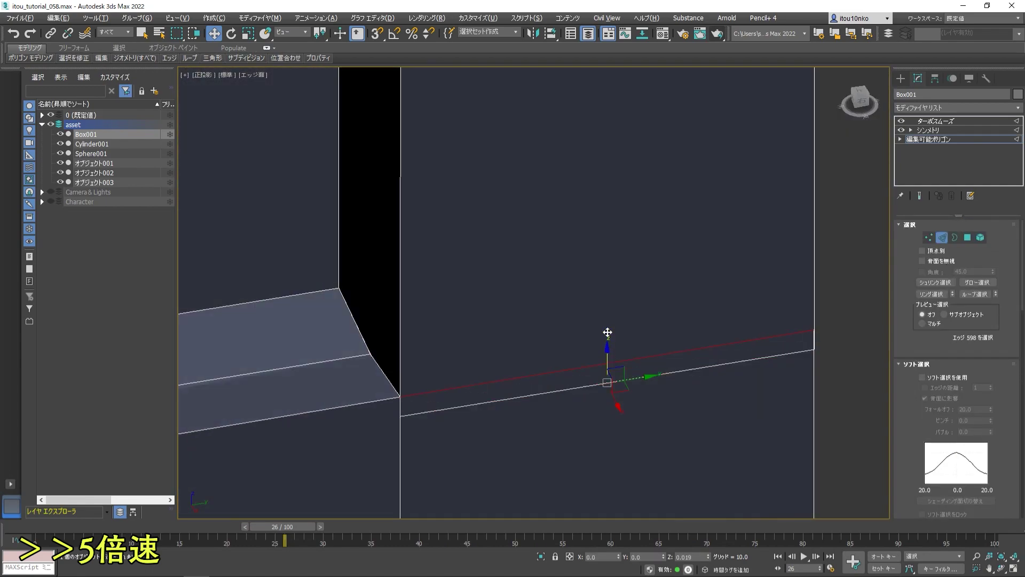
scroll(563, 381, down, 5)
scroll(800, 333, down, 3)
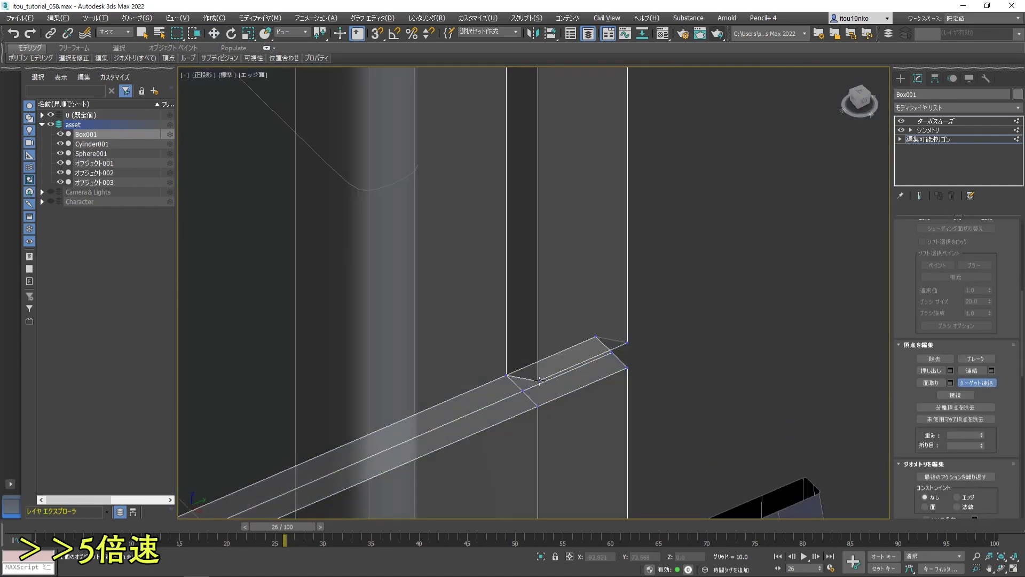
alt+middle_drag(694, 348, 623, 366)
scroll(572, 338, up, 5)
key(w)
click(566, 278)
scroll(569, 284, down, 3)
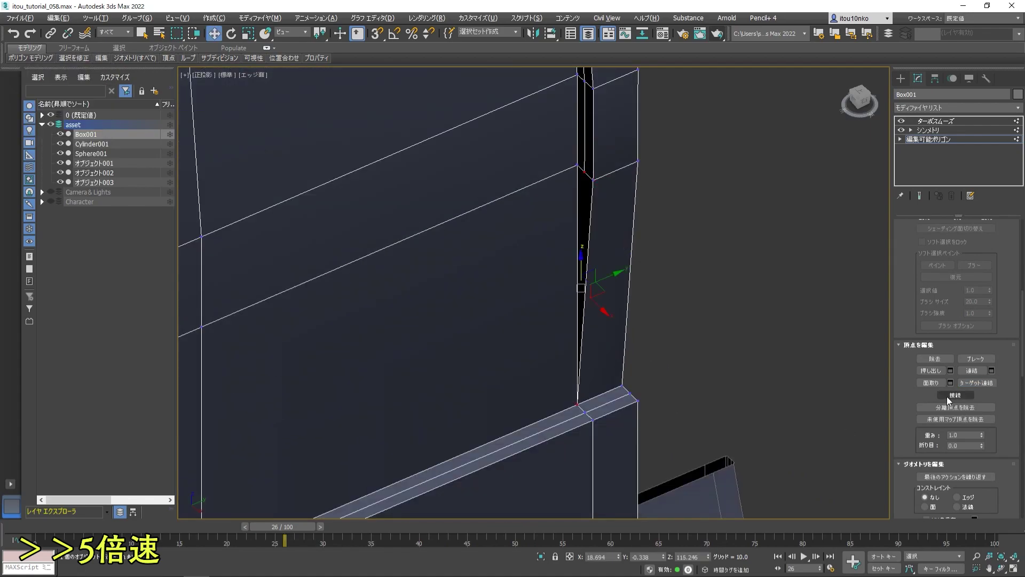
scroll(947, 396, up, 5)
scroll(818, 257, up, 5)
- Return to the base mesh with Show End Result on and move the seam-end vertex
click(929, 139)
click(919, 195)
mouse_move(101, 57)
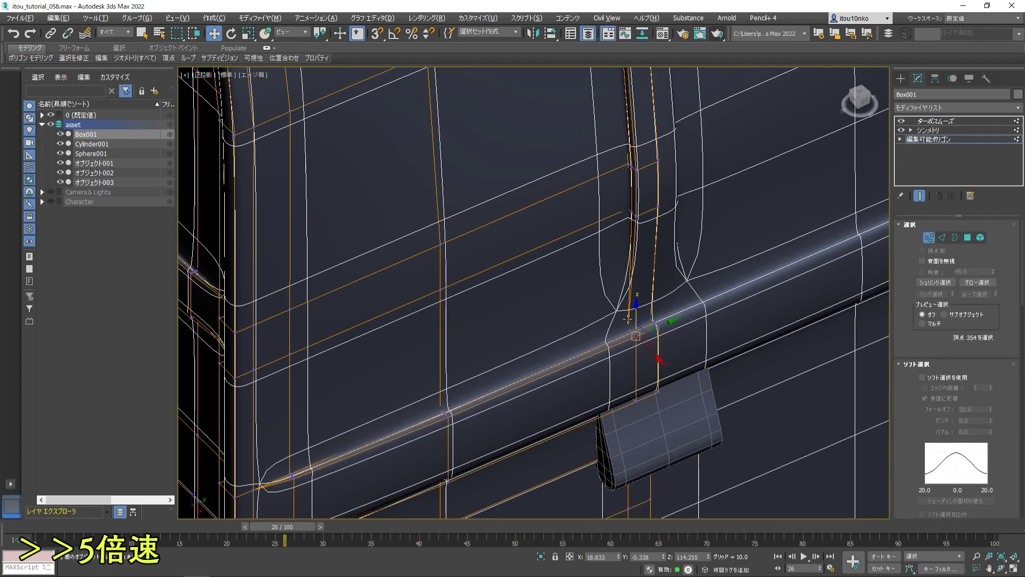
scroll(623, 377, down, 3)
alt+middle_drag(622, 377, 639, 411)
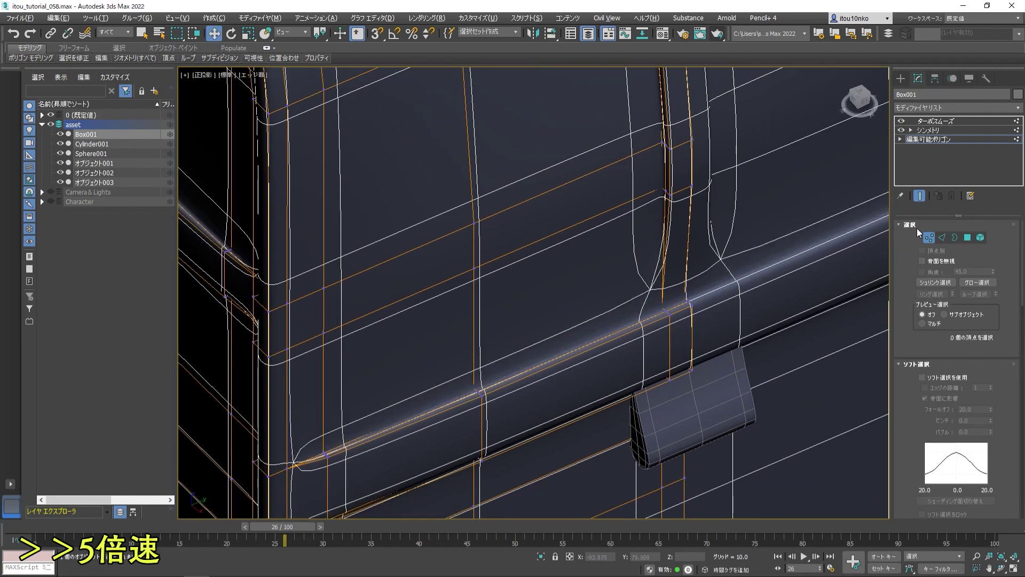
drag(700, 368, 639, 415)
key(w)
scroll(622, 340, up, 4)
mouse_move(621, 340)
alt+middle_down()
mouse_move(653, 380)
mouse_move(683, 355)
mouse_move(697, 261)
alt+middle_up()
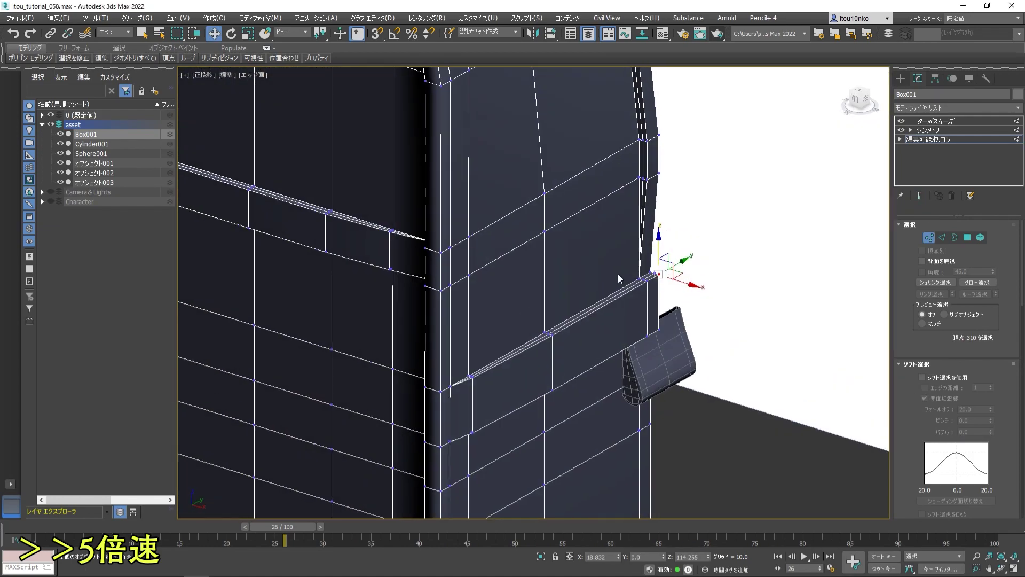
- Cut a new edge into the mesh at the seam corner and preview the smoothing
key(alt+c)
scroll(697, 262, up, 5)
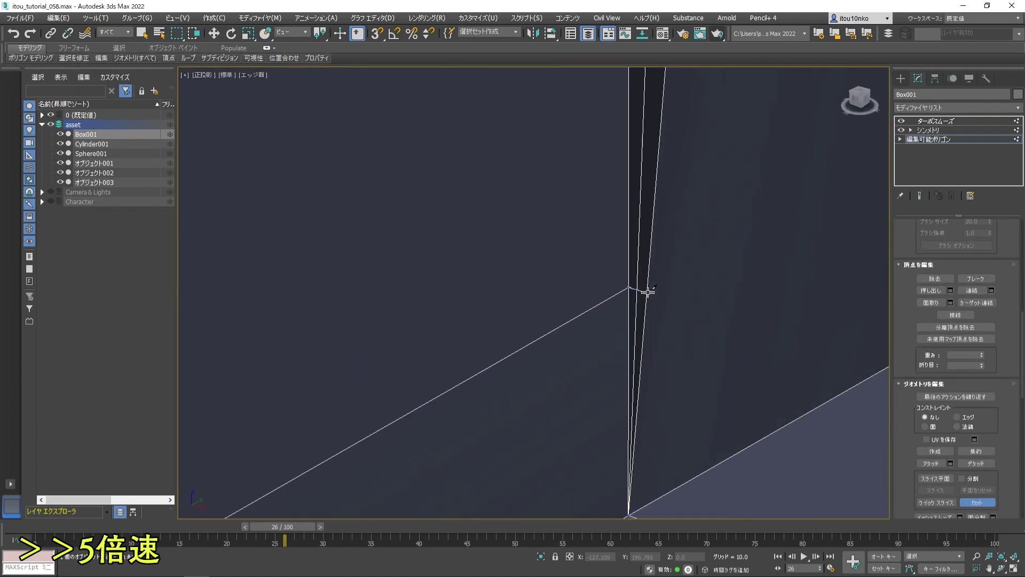
scroll(646, 291, down, 5)
key(w)
scroll(502, 374, up, 2)
scroll(940, 242, up, 8)
scroll(641, 320, down, 5)
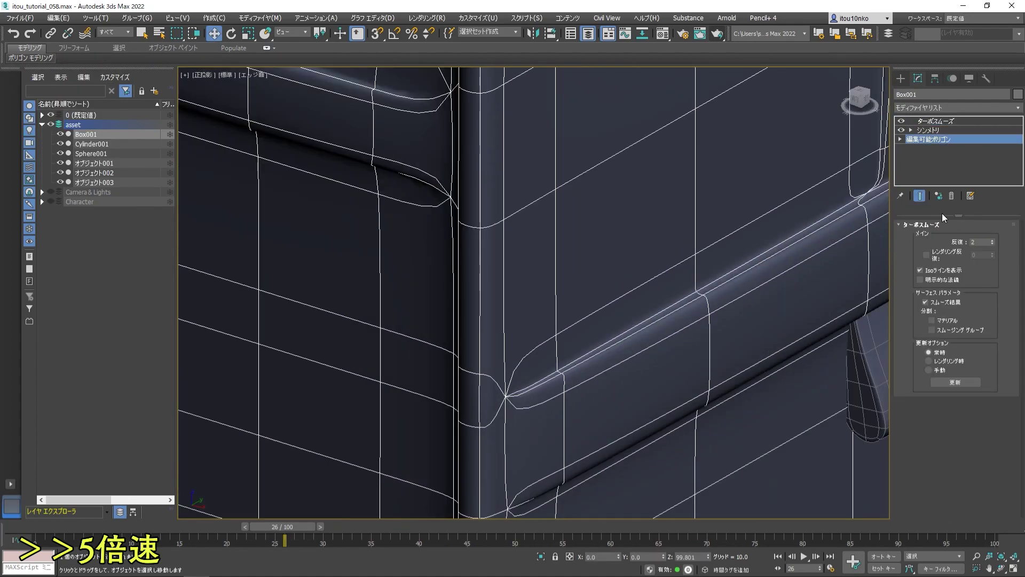
alt+middle_drag(641, 320, 614, 267)
click(920, 195)
- Select the corner vertices, hide the smoothed preview and pick a single seam vertex
scroll(705, 369, up, 5)
drag(689, 352, 715, 385)
mouse_move(712, 391)
alt+middle_down()
mouse_move(641, 314)
mouse_move(542, 392)
alt+middle_up()
click(919, 195)
- Nudge the rounded-corner vertices slightly left, then view the bag under TurboSmooth
scroll(641, 314, up, 3)
click(540, 391)
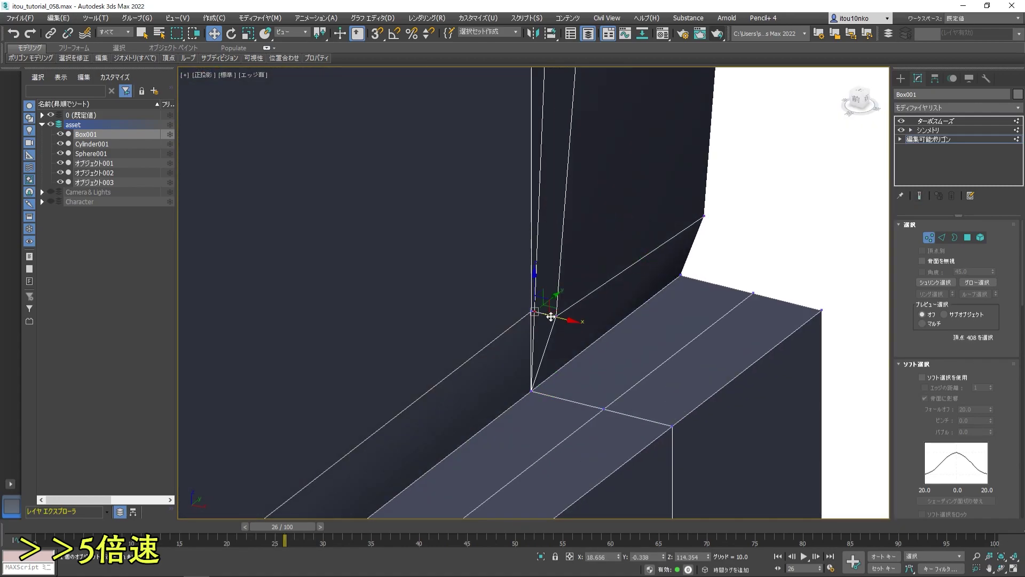
scroll(551, 317, down, 4)
alt+middle_drag(551, 317, 606, 316)
scroll(606, 315, up, 2)
scroll(632, 292, down, 2)
mouse_move(632, 288)
mouse_down()
mouse_move(662, 331)
mouse_move(631, 320)
mouse_up()
click(605, 312)
scroll(616, 315, down, 5)
alt+middle_drag(615, 315, 597, 303)
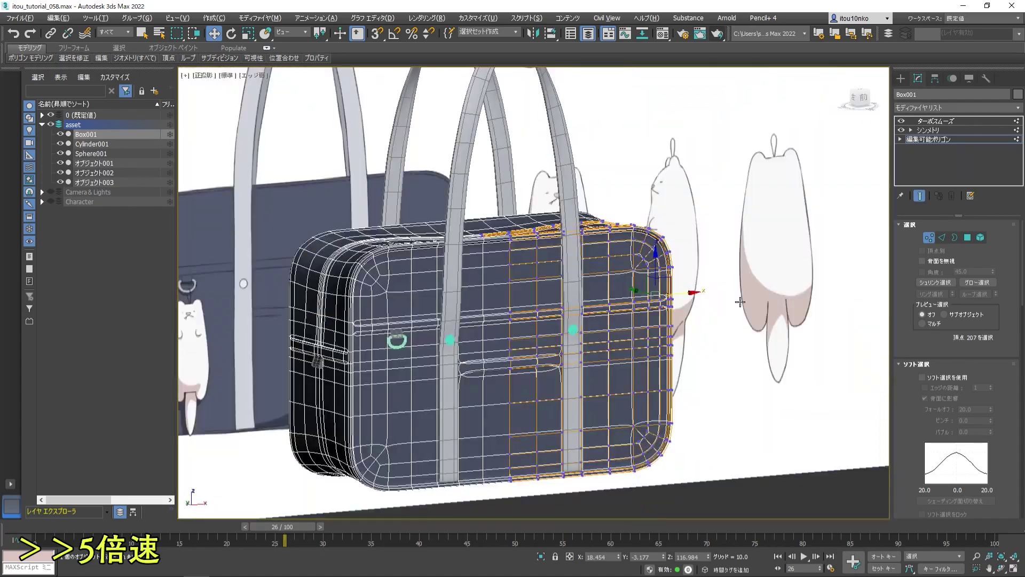
click(940, 121)
scroll(597, 303, up, 3)
- Select the handle strap Object001 in front view and enter vertex editing on its arch
key(f)
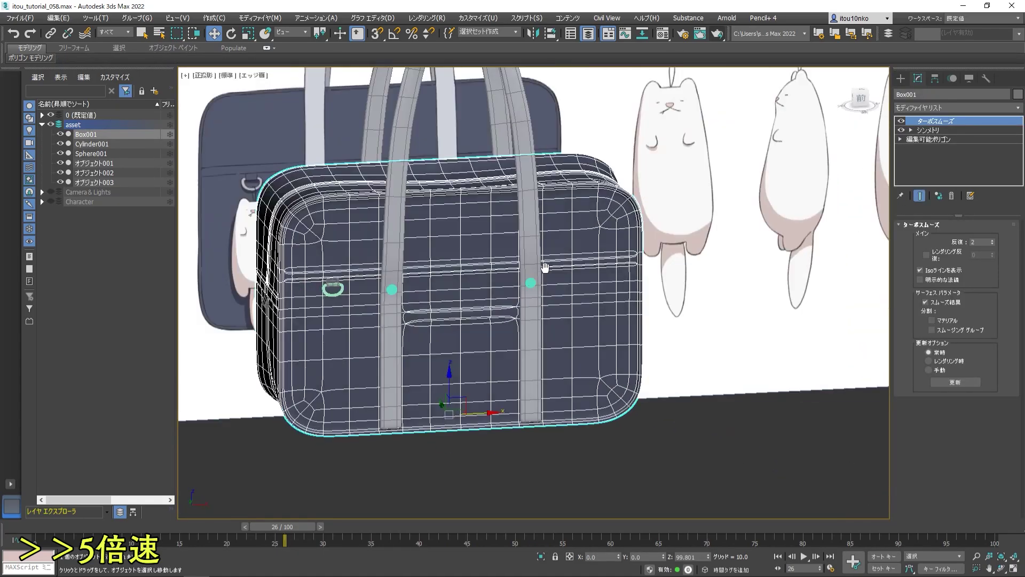
click(534, 225)
scroll(534, 267, up, 5)
click(931, 148)
alt+middle_drag(534, 294, 556, 224)
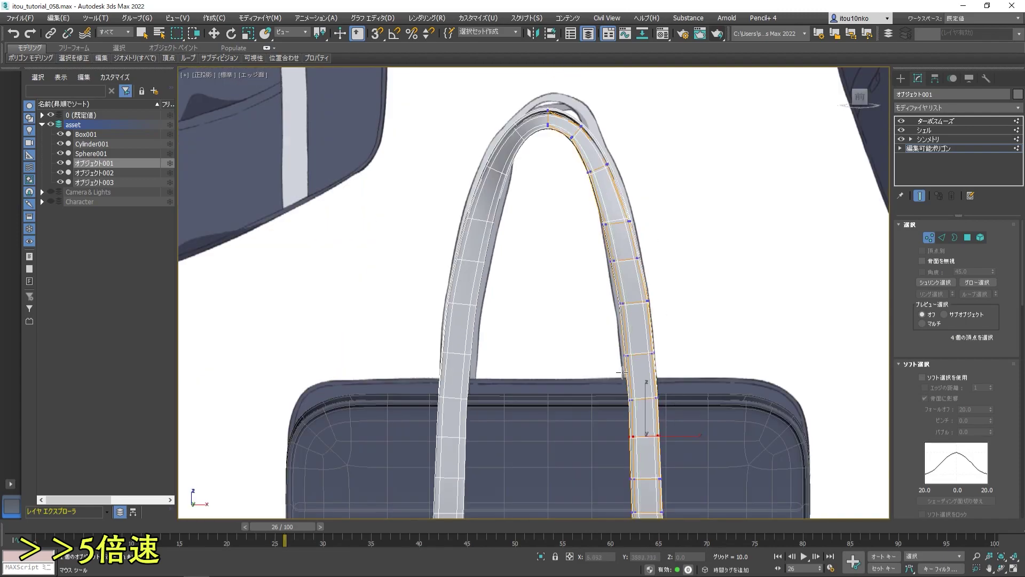
scroll(555, 225, up, 3)
scroll(534, 214, up, 3)
- Box-select the vertices at the top of the strap arch and lower them in Z
drag(492, 96, 556, 224)
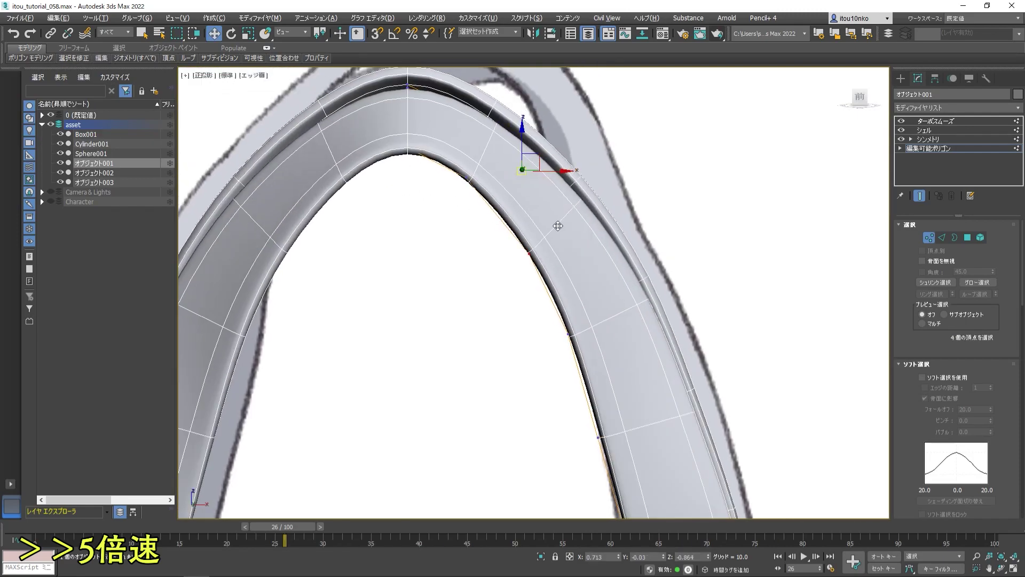
scroll(556, 224, down, 2)
drag(534, 296, 631, 345)
middle_drag(574, 307, 547, 184)
drag(548, 184, 564, 334)
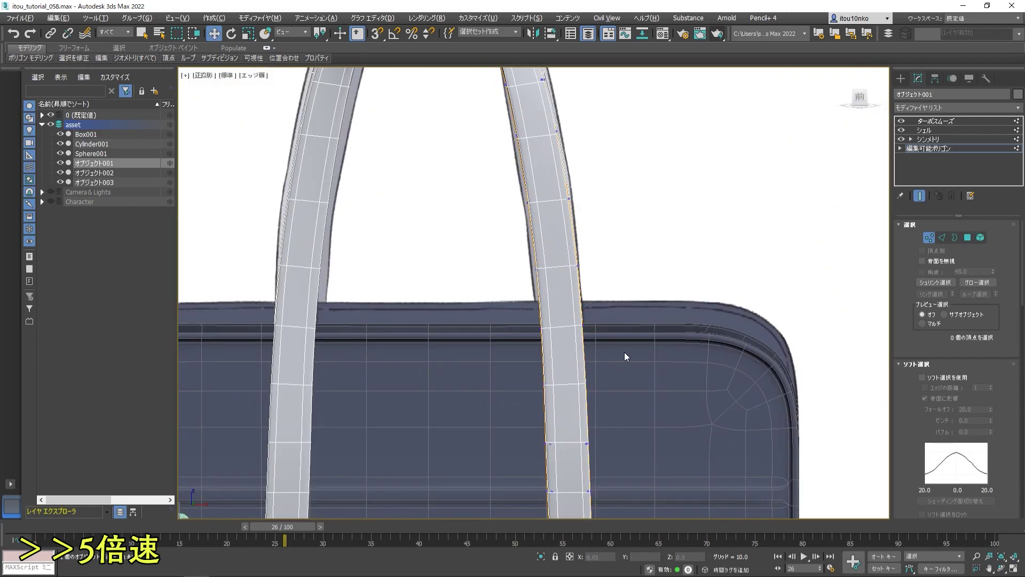
alt+middle_drag(567, 364, 554, 225)
scroll(553, 224, up, 3)
scroll(502, 217, up, 3)
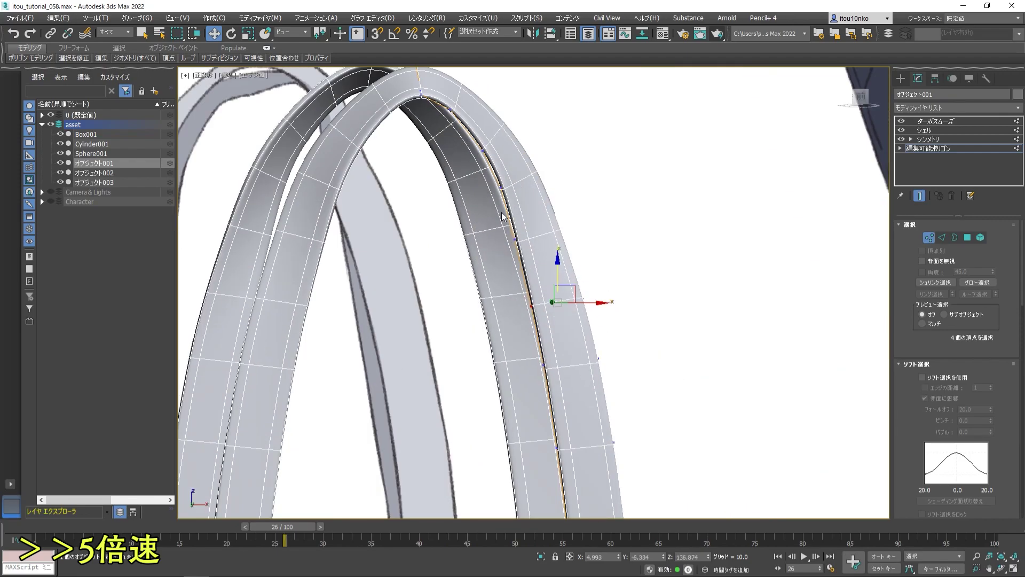
- Reselect the strap, show its TurboSmooth result and review it from the front view
key(shift+z)
scroll(562, 265, up, 3)
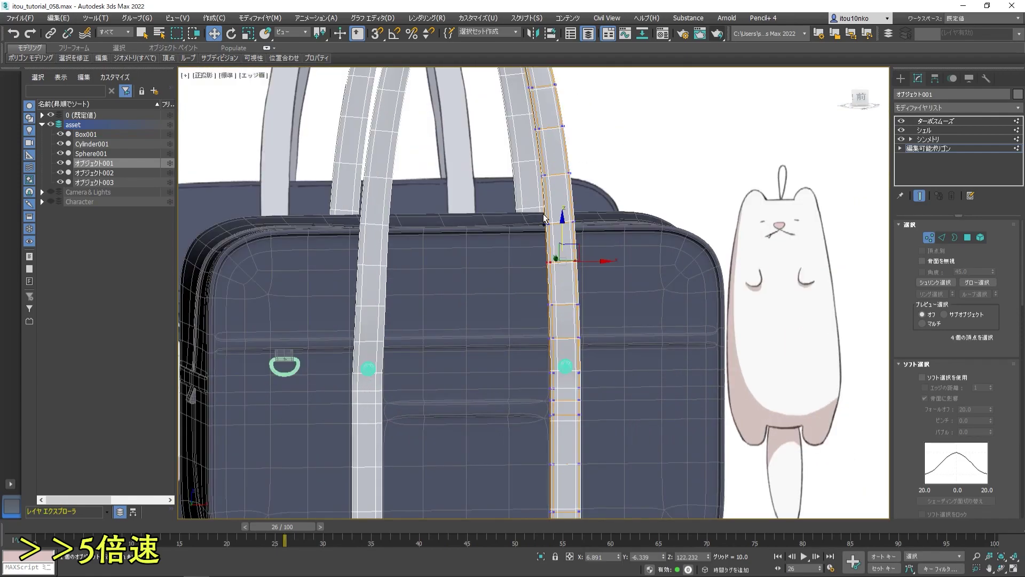
key(shift+z)
key(shift+z)
key(shift+z)
click(619, 415)
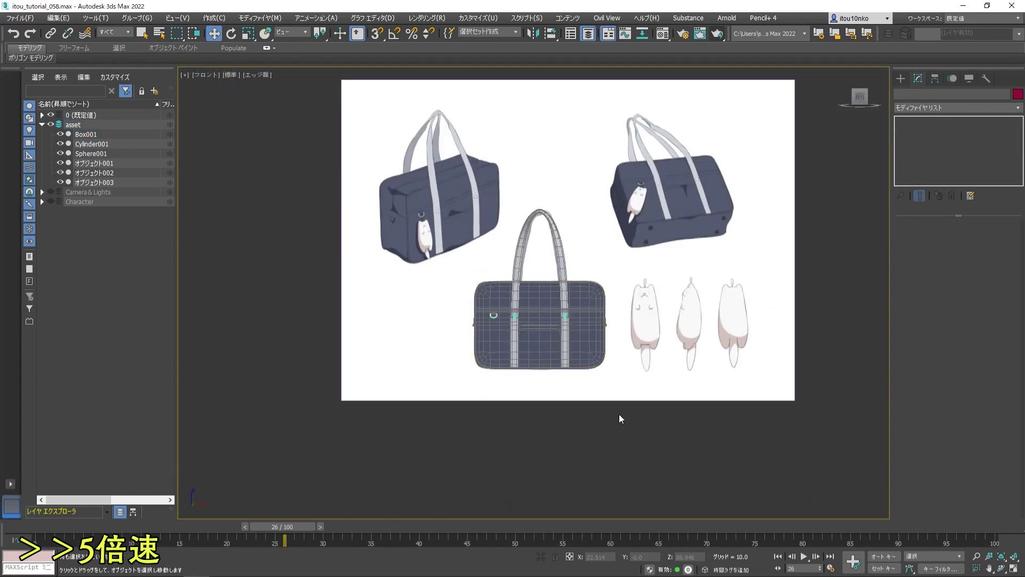
scroll(539, 325, up, 5)
click(967, 238)
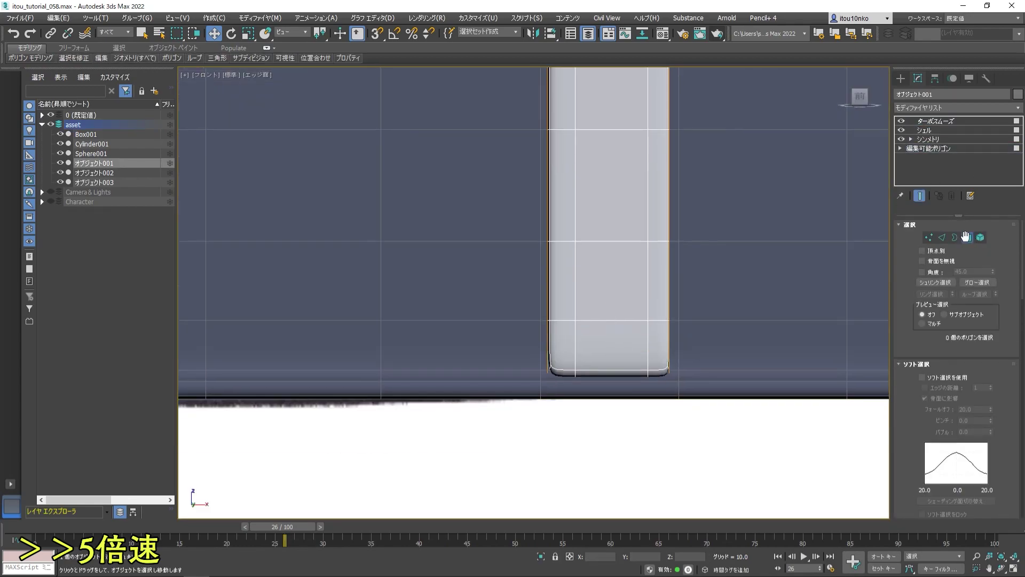
click(935, 120)
key(shift+z)
scroll(632, 234, up, 3)
key(shift+z)
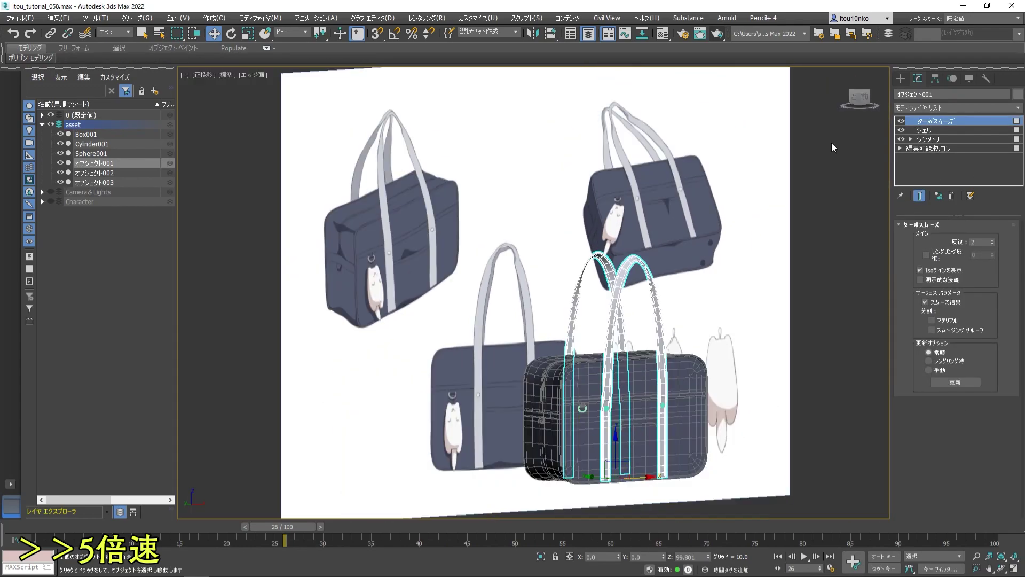
key(shift+z)
key(shift+z)
- Create a cylinder under the bag's bottom corner with radius 0.56 and height 0.98
click(902, 78)
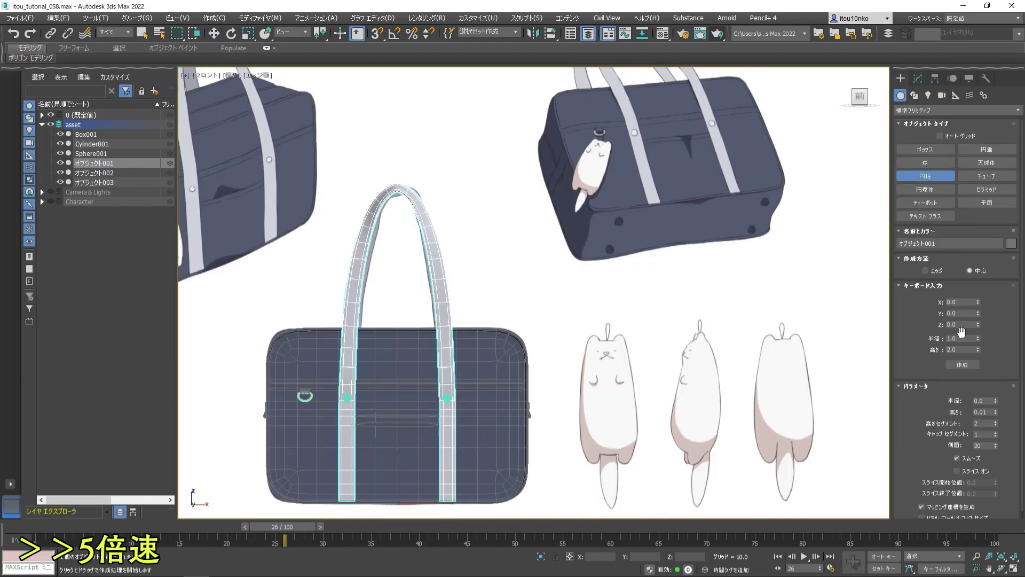
scroll(397, 188, down, 5)
scroll(397, 188, up, 8)
key(e)
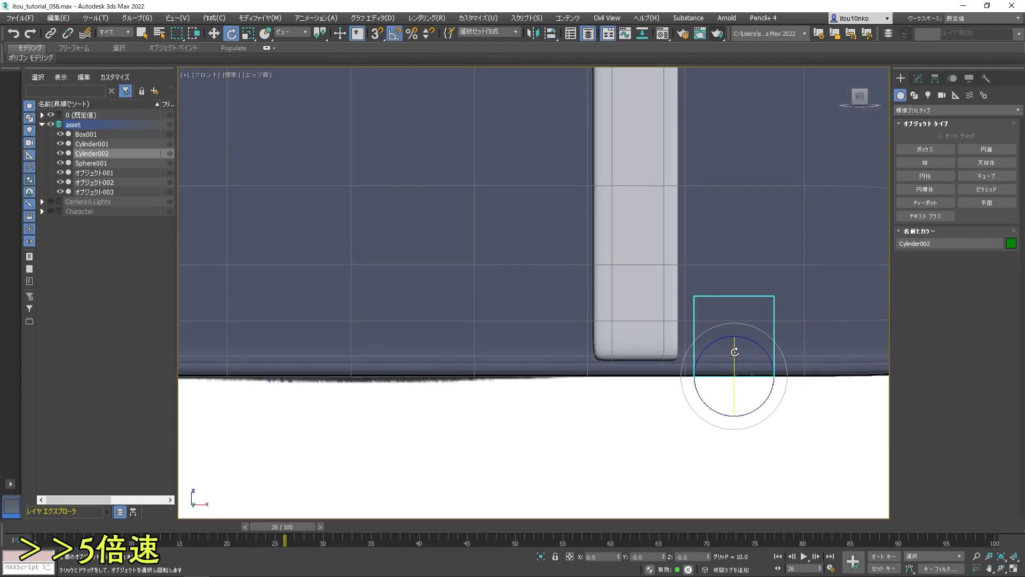
alt+middle_drag(735, 345, 668, 299)
click(918, 78)
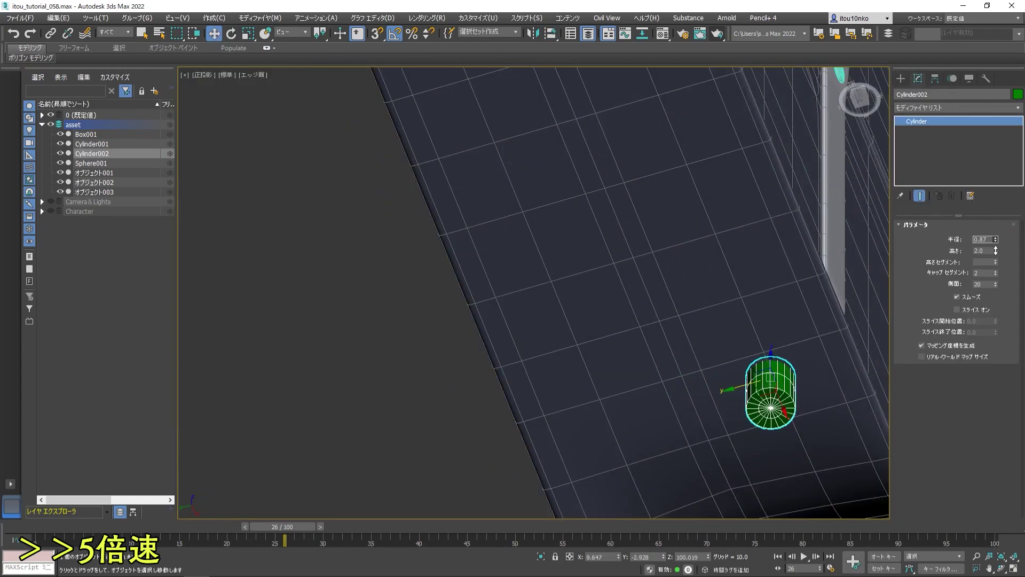
key(shift+z)
key(shift+z)
key(shift+z)
key(shift+z)
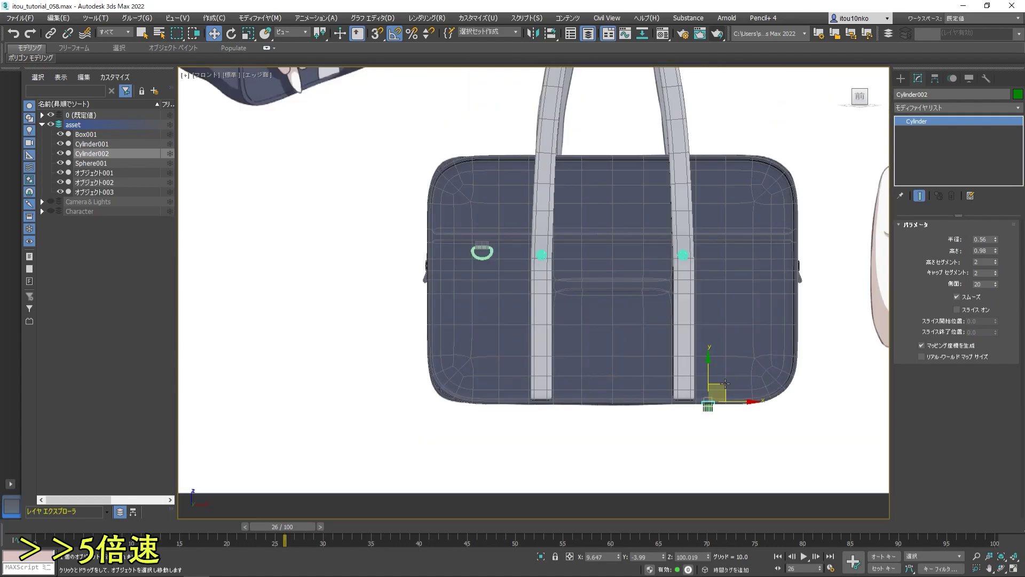
- Convert the cylinder to Editable Poly and scale its bottom vertices inward to taper the foot
right_click(916, 121)
click(946, 226)
key(1)
scroll(746, 376, up, 5)
key(r)
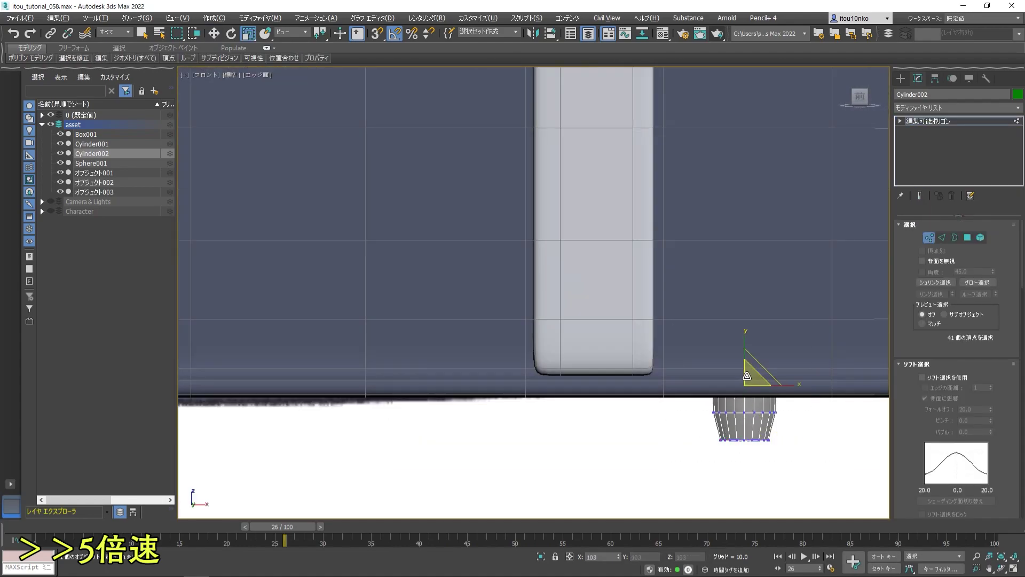
key(1)
drag(705, 313, 795, 329)
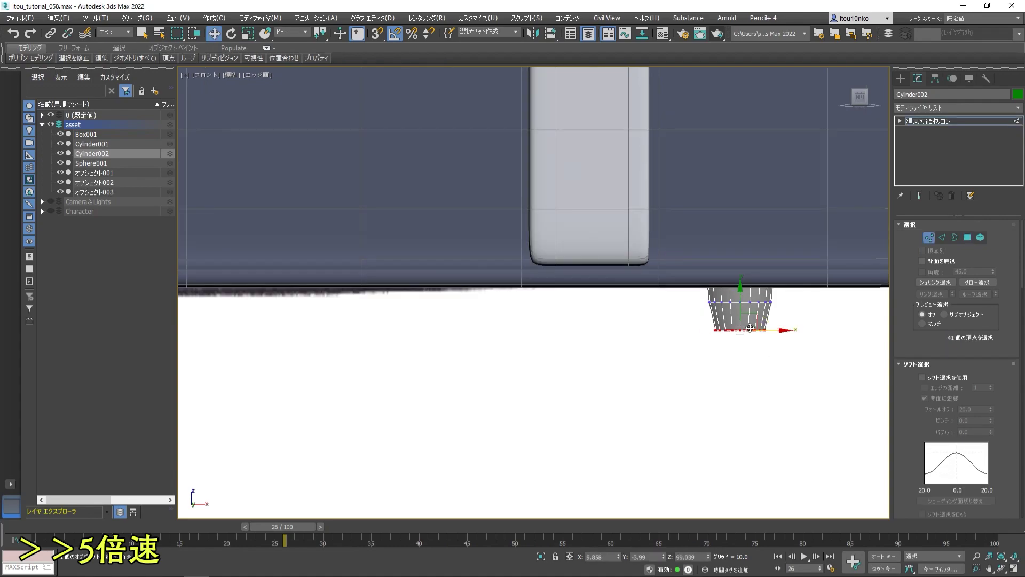
alt+middle_drag(673, 404, 632, 326)
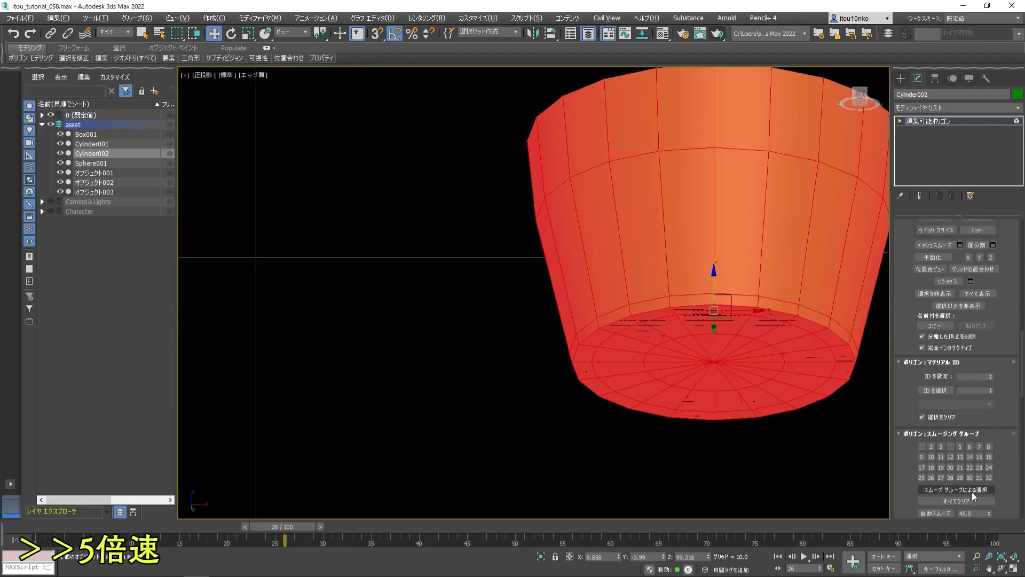
- Select the whole foot element and add TurboSmooth to round it off
ctrl+click(942, 239)
scroll(729, 326, up, 2)
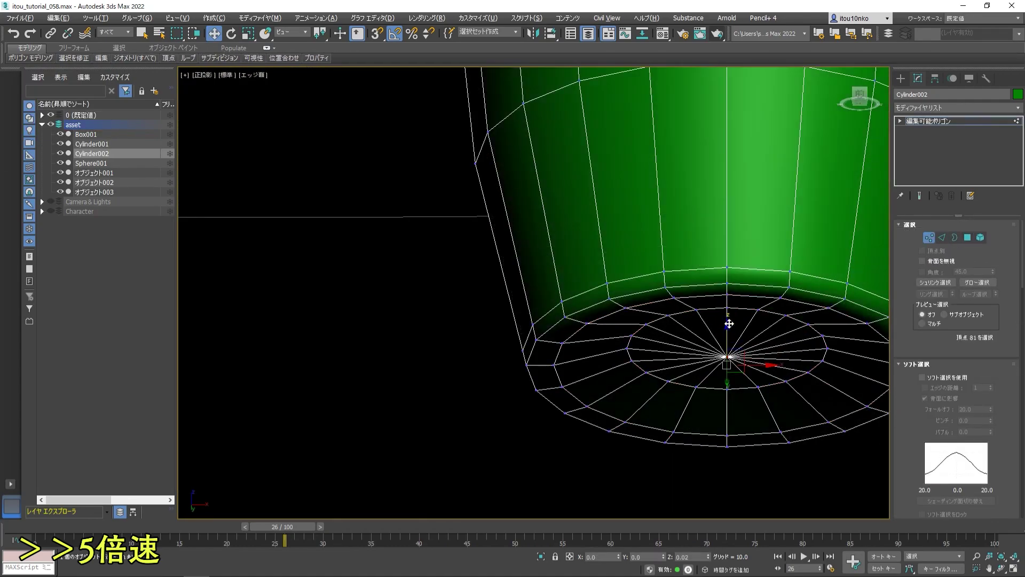
key(f)
scroll(647, 382, up, 5)
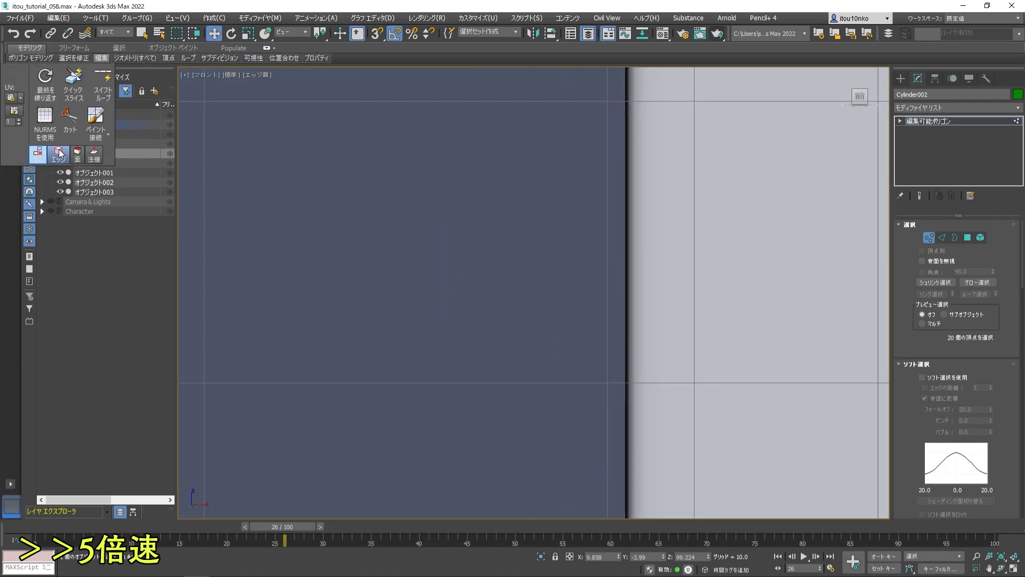
scroll(696, 334, down, 5)
scroll(696, 334, down, 5)
scroll(664, 326, up, 5)
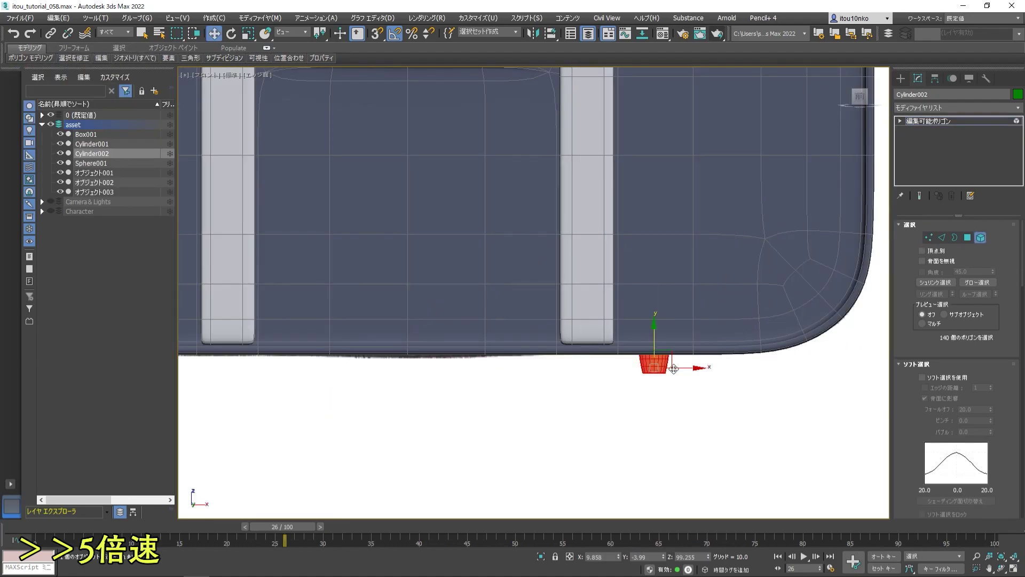
scroll(664, 325, down, 5)
click(956, 108)
click(915, 155)
scroll(662, 331, up, 4)
mouse_move(662, 331)
alt+middle_down()
mouse_move(674, 340)
mouse_move(717, 262)
alt+middle_up()
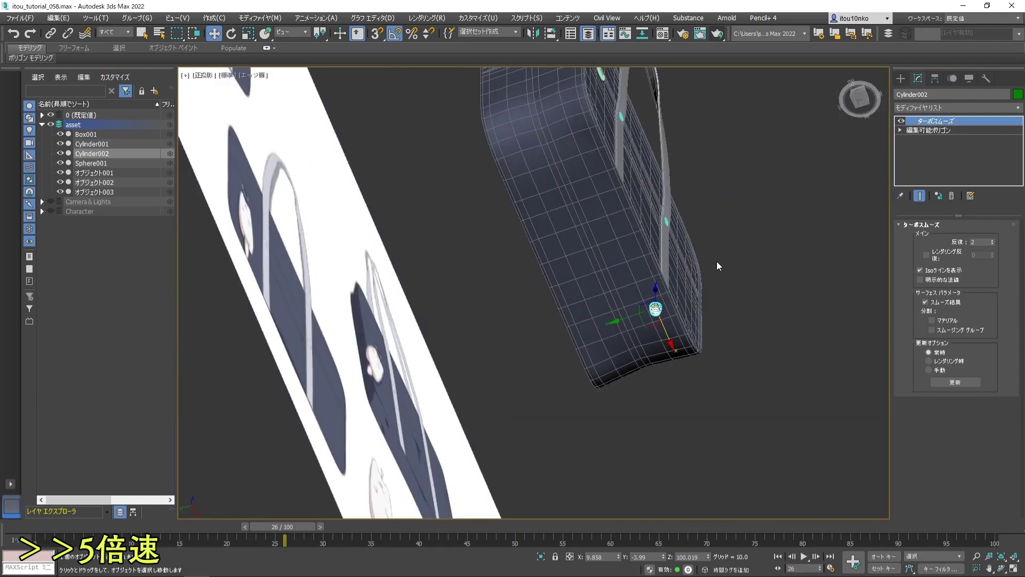
- Mirror the foot with Symmetry modifiers on Cylinder002 so all four base corners have feet
key(shift+z)
click(916, 130)
click(956, 108)
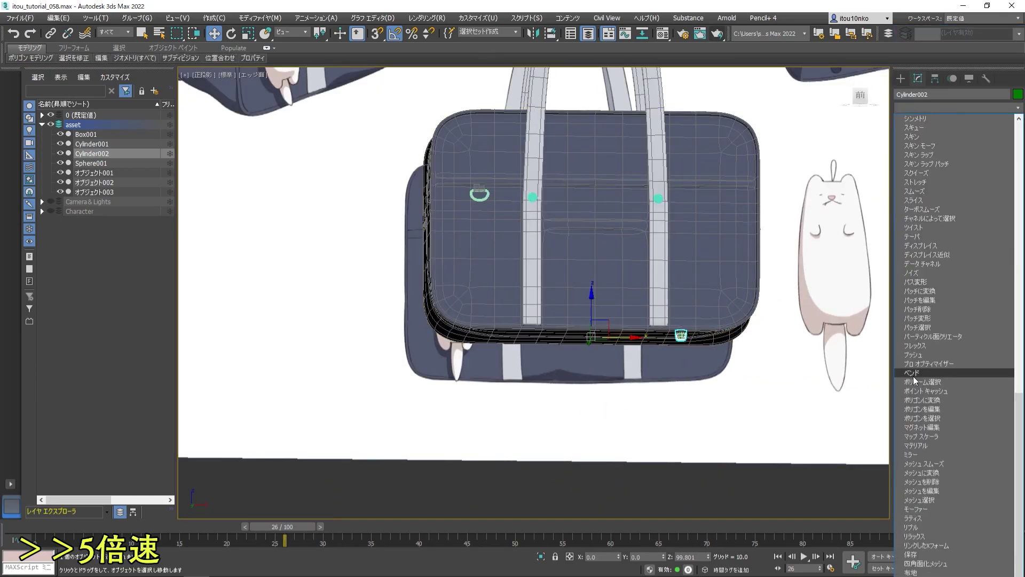
click(924, 117)
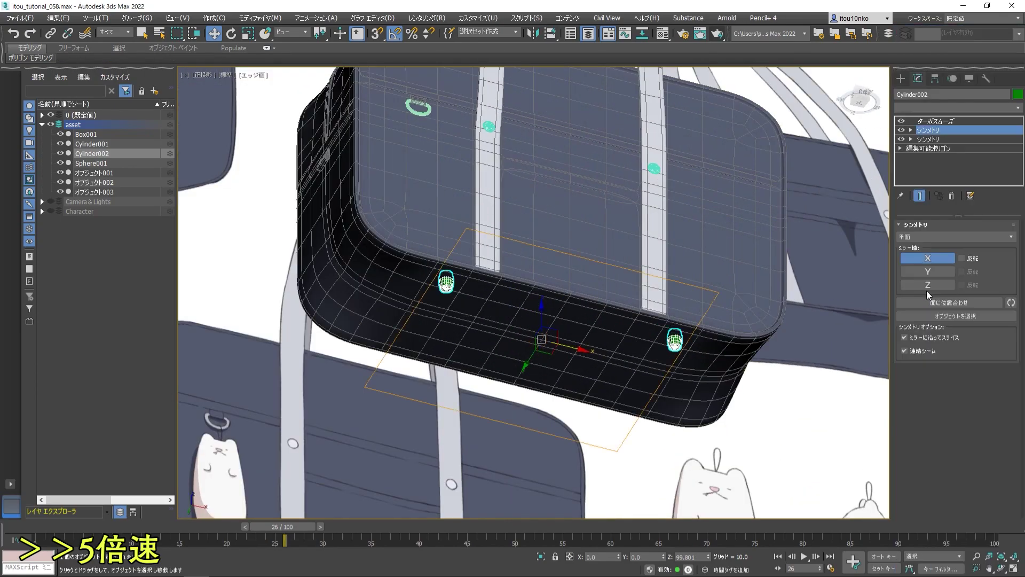
click(935, 120)
key(shift+z)
click(929, 148)
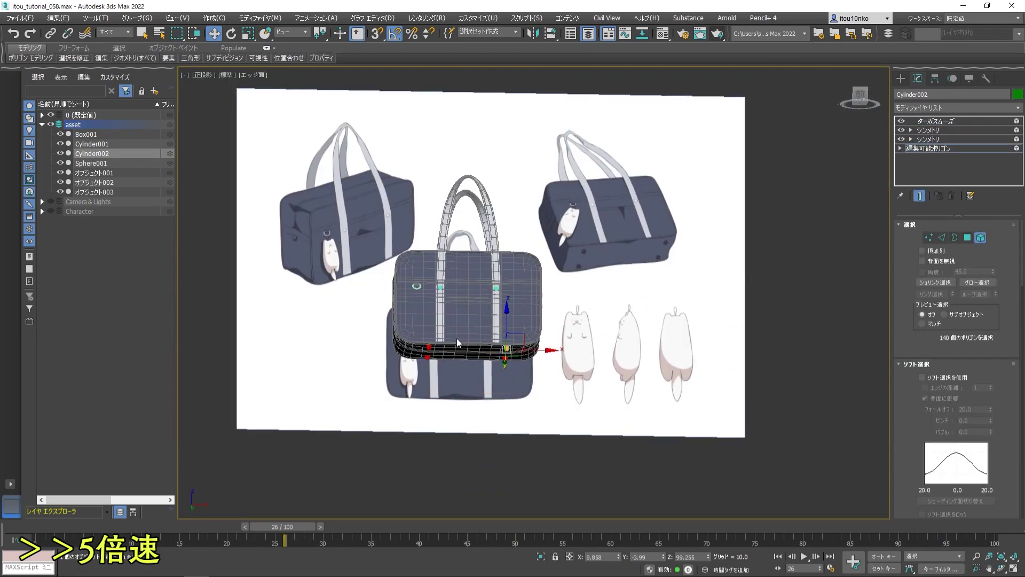
scroll(457, 338, up, 3)
scroll(679, 249, down, 1)
- Create sub-material bag_05 in the bag's multi-material with a dark navy Pencil+4 colour
click(664, 34)
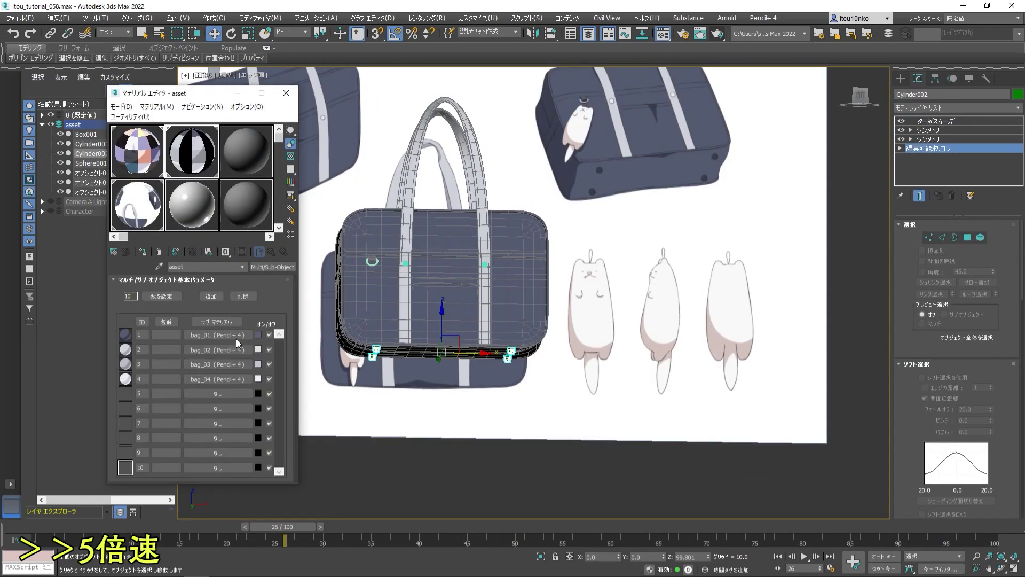
click(213, 392)
click(192, 267)
text(bag_05)
scroll(203, 374, down, 5)
click(149, 368)
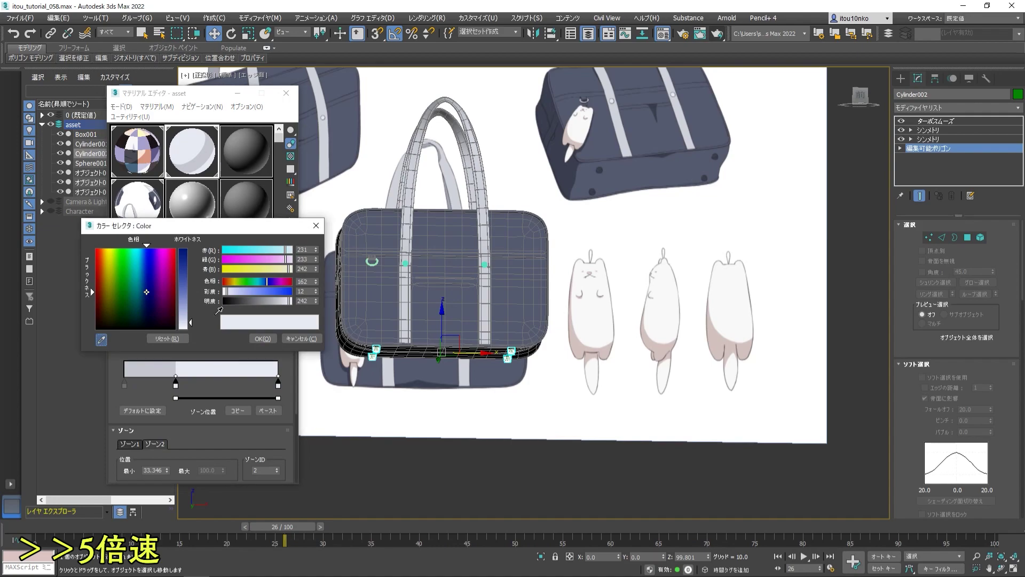
click(262, 338)
click(150, 368)
click(262, 338)
- Assign the navy bag_05 material to the feet polygons
click(259, 251)
scroll(184, 273, up, 5)
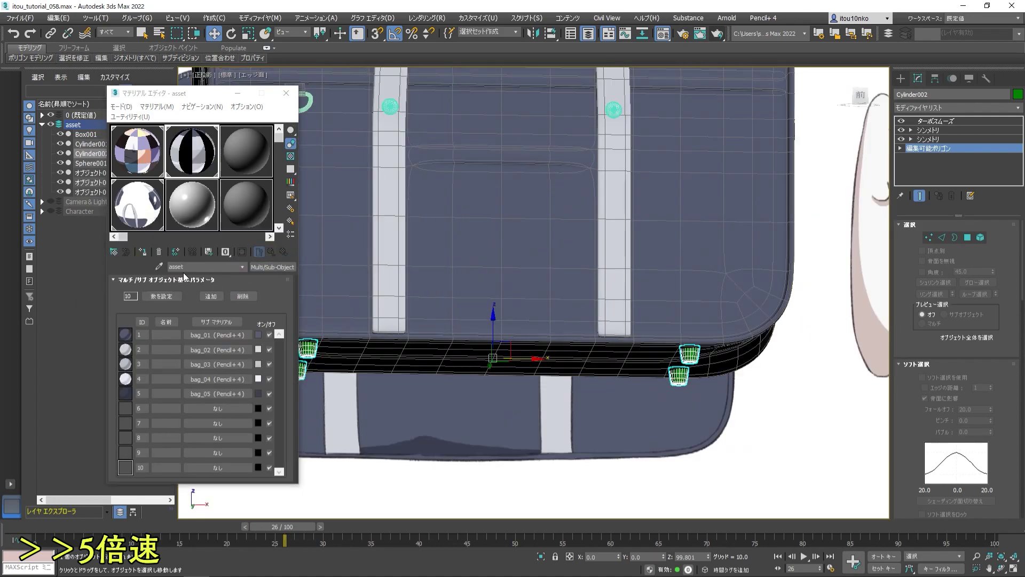
key(5)
click(346, 291)
scroll(529, 267, down, 5)
- Test-render the bag from camera_check at frame 26 and close the image
key(m)
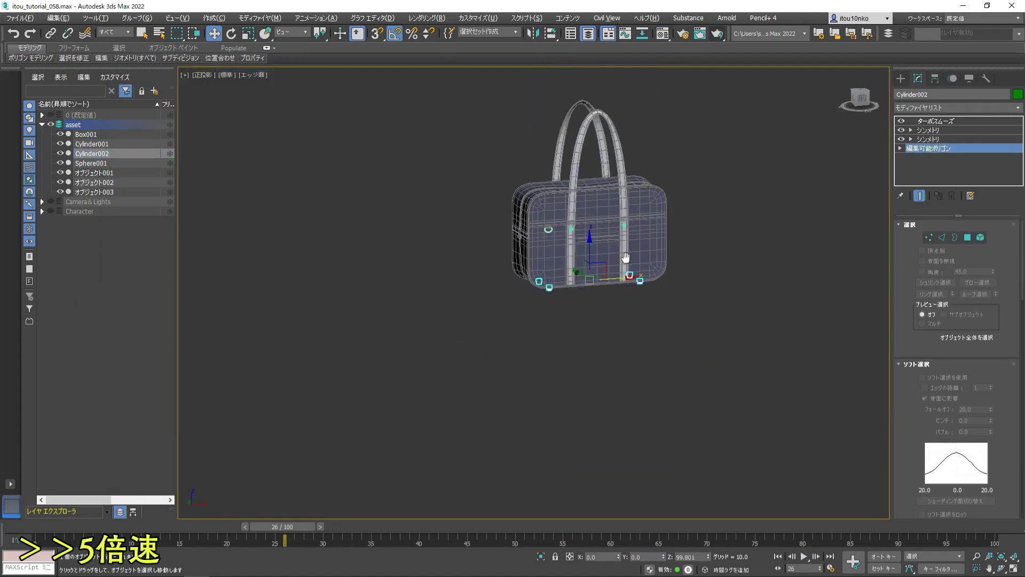
click(716, 33)
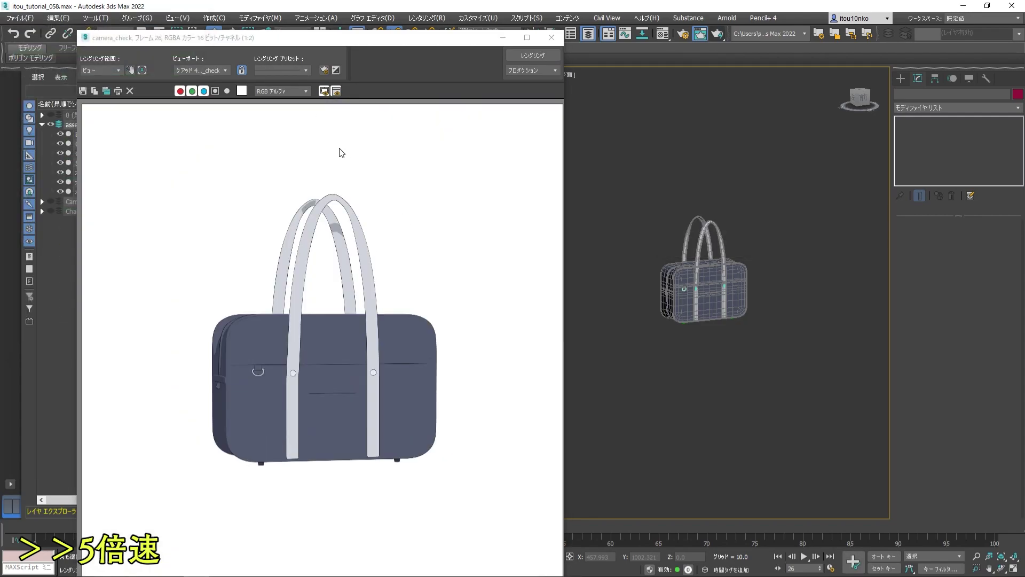
scroll(650, 283, up, 5)
scroll(649, 283, up, 3)
scroll(649, 283, up, 2)
scroll(667, 299, down, 5)
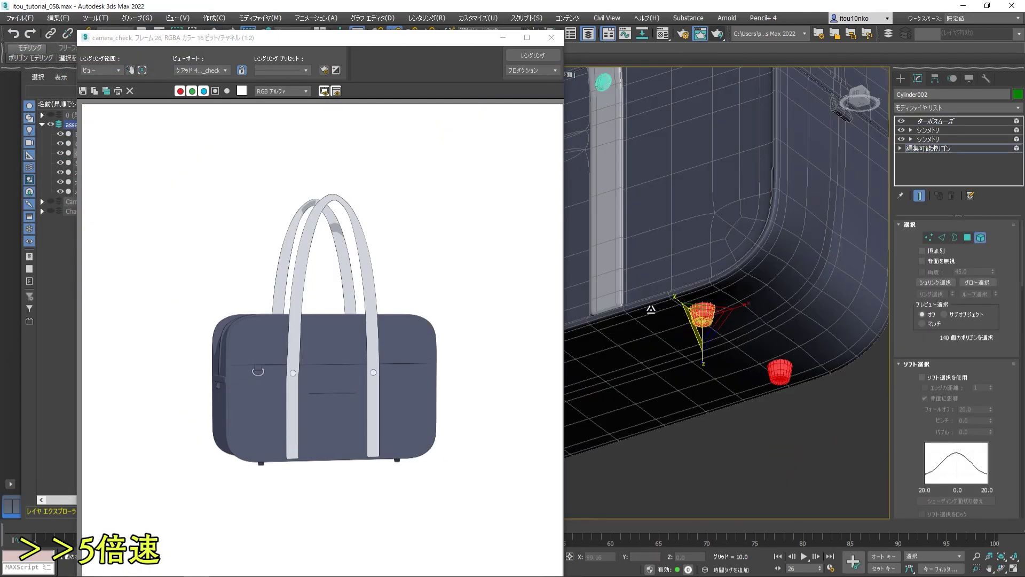
scroll(748, 347, down, 5)
click(801, 454)
key(ctrl+a)
click(780, 270)
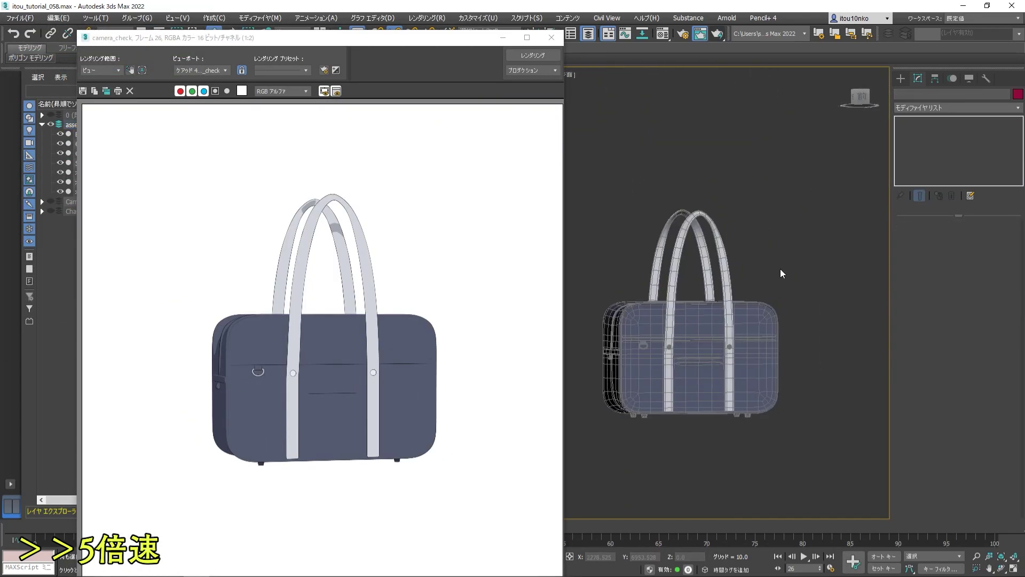
click(549, 59)
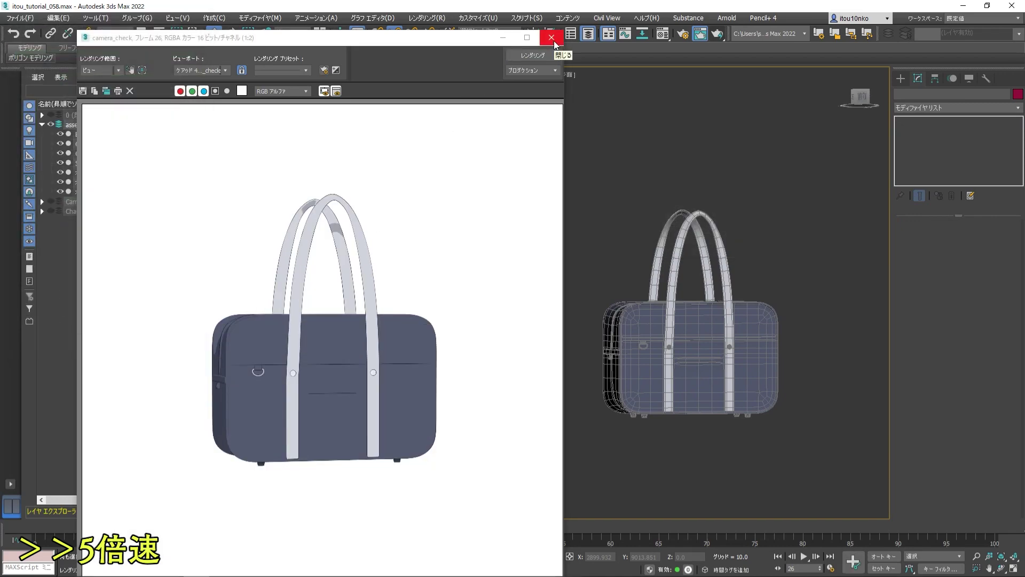
click(554, 44)
- Move to frame 28, re-render from camera_check, and review the frame
drag(283, 526, 303, 526)
key(shift+q)
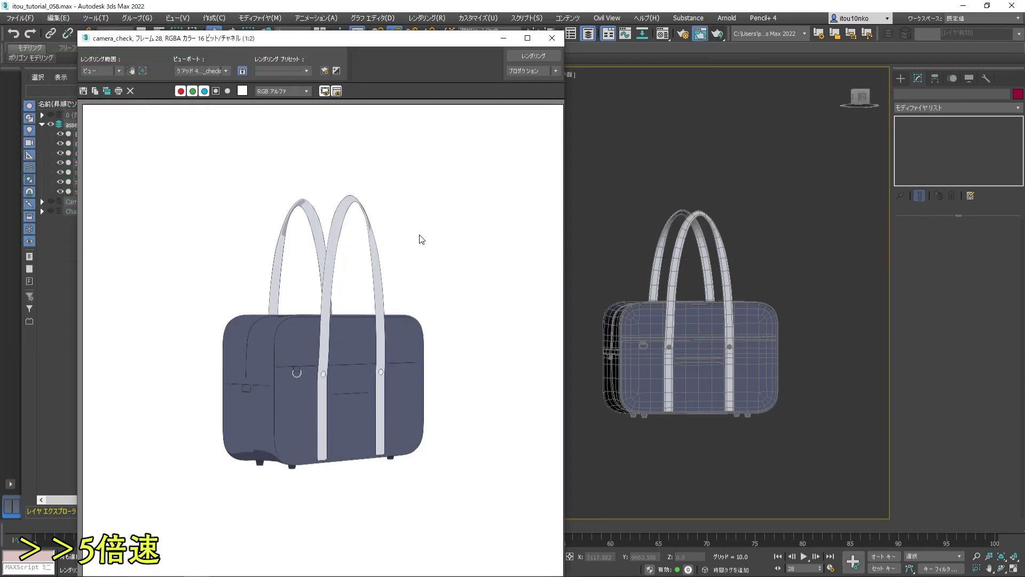
scroll(742, 284, up, 3)
scroll(741, 284, up, 1)
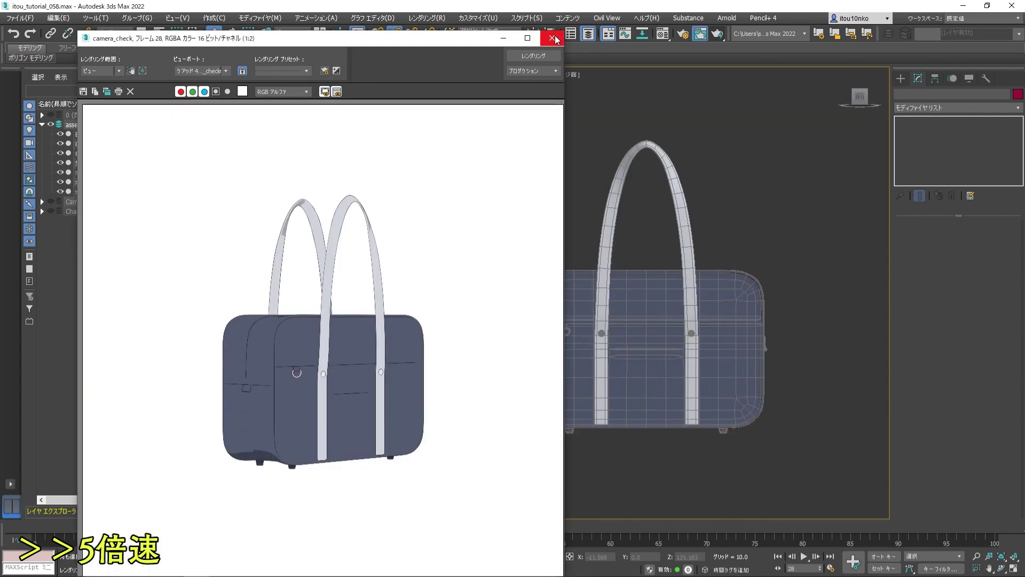
click(550, 40)
middle_drag(632, 228, 671, 207)
click(694, 39)
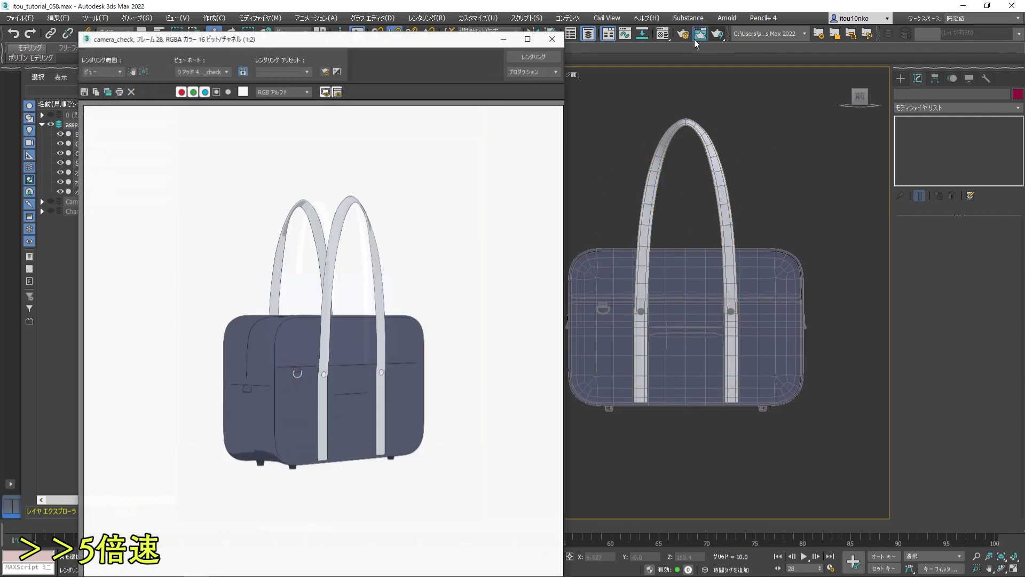
click(555, 40)
- Maximize the Front viewport, pan slightly, and clear the strap selection
key(alt+w)
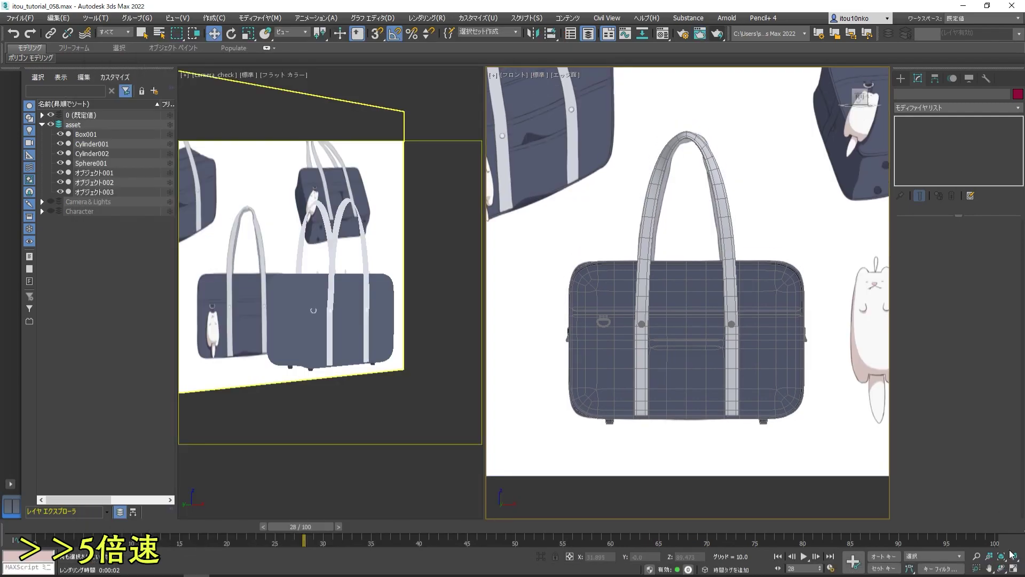
click(20, 17)
middle_drag(487, 439, 479, 413)
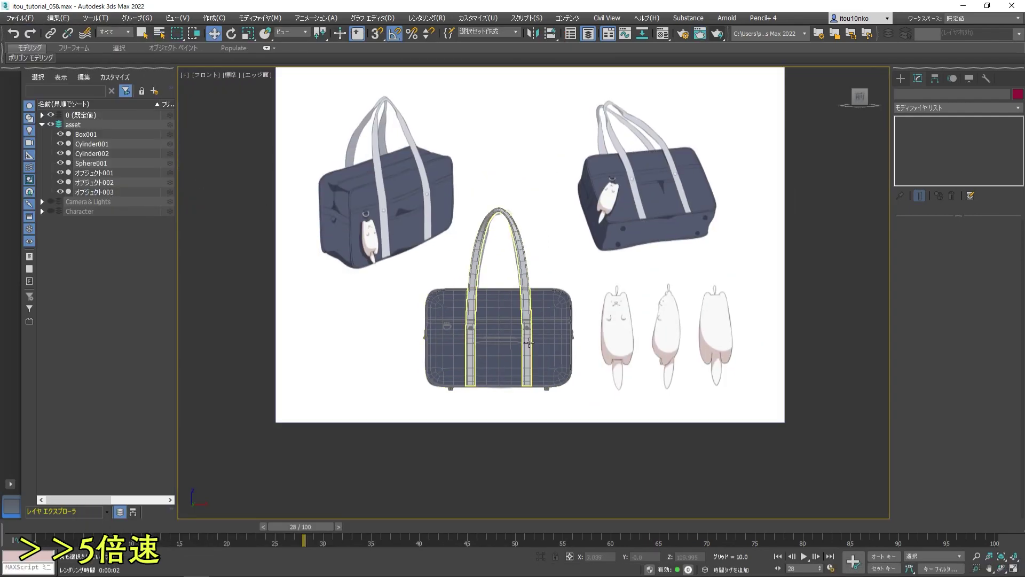
scroll(529, 343, up, 2)
click(583, 325)
scroll(584, 325, up, 2)
scroll(849, 314, down, 1)
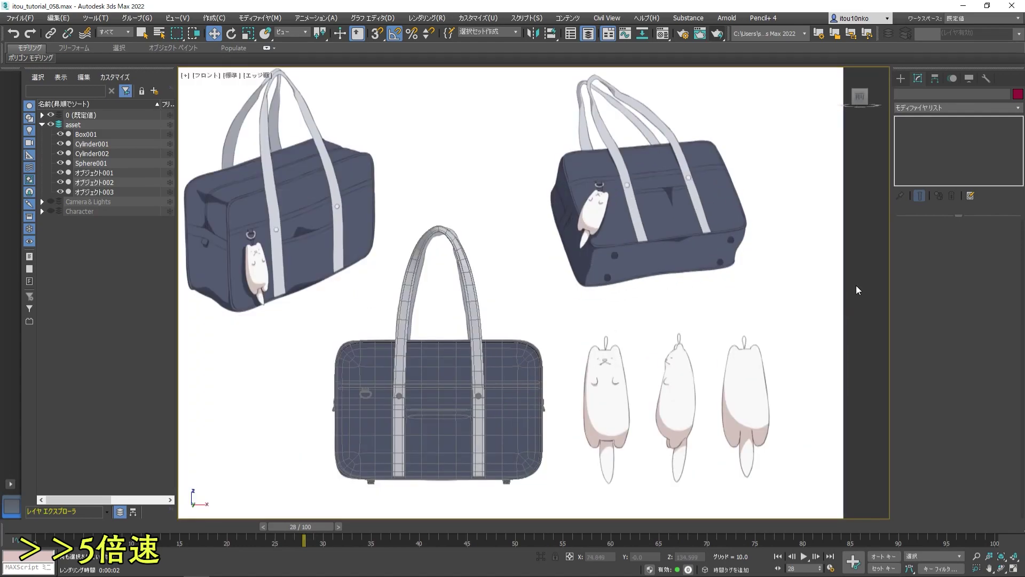
- Render the check camera view once more and return to the front view
key(c)
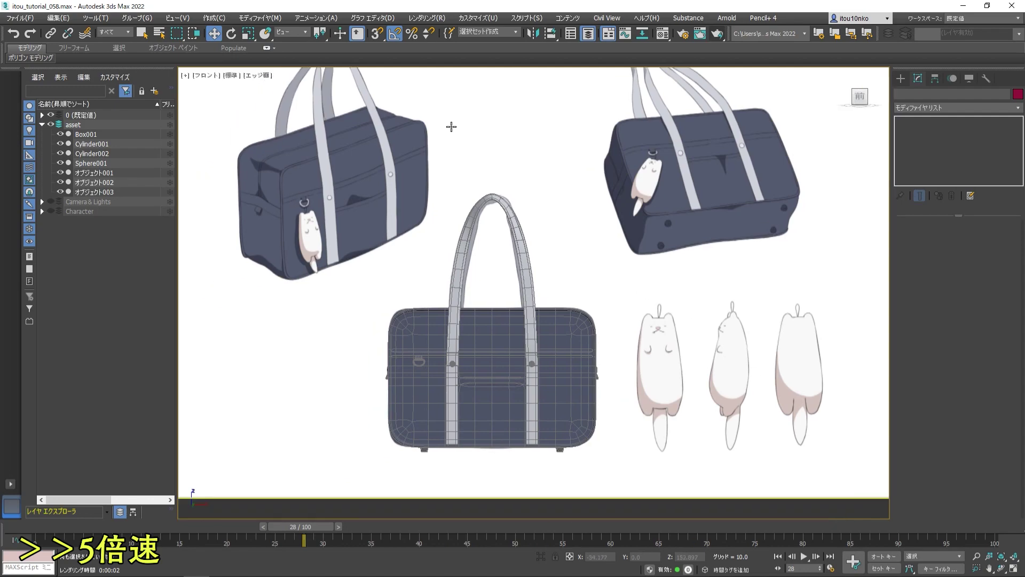
key(shift+q)
scroll(299, 322, up, 5)
scroll(331, 313, down, 5)
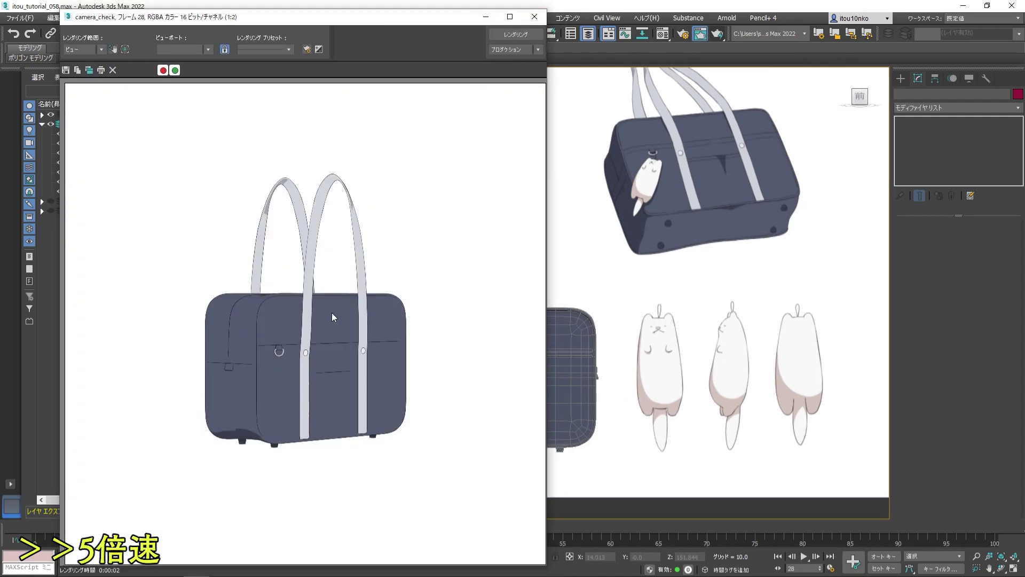
key(f)
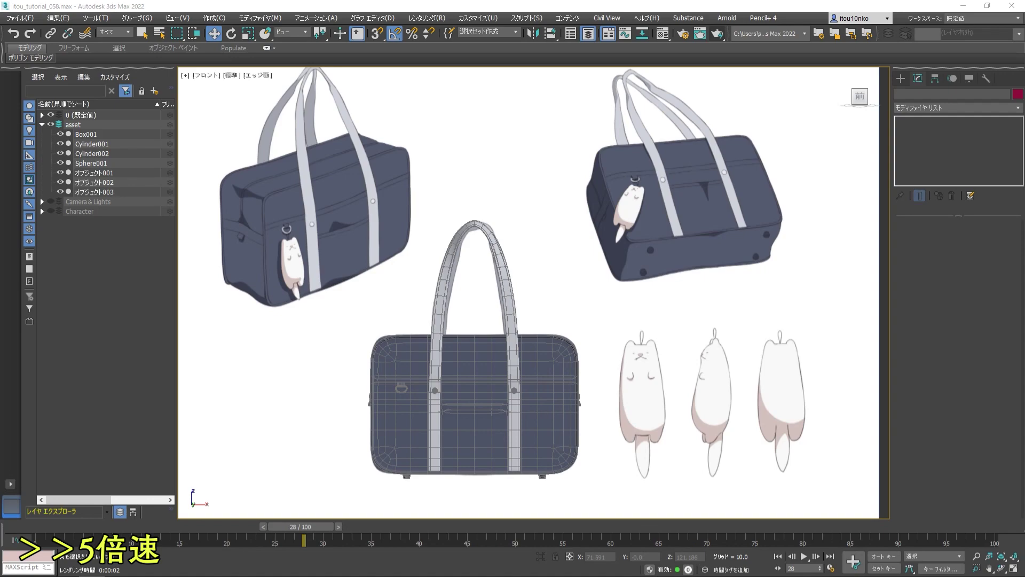
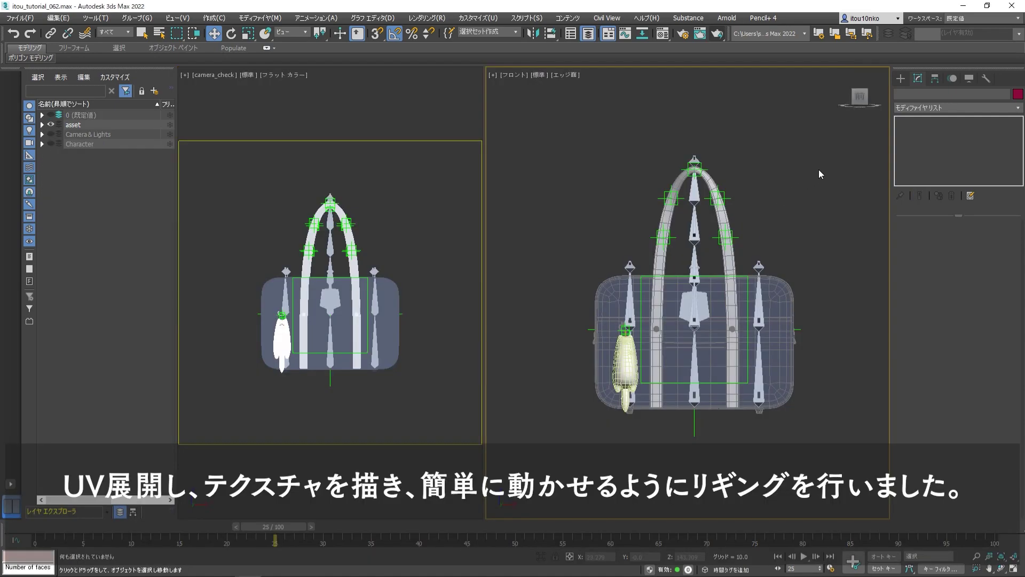
- Test-render the camera_check view, then re-render the bag at frames 28 and 27
click(717, 35)
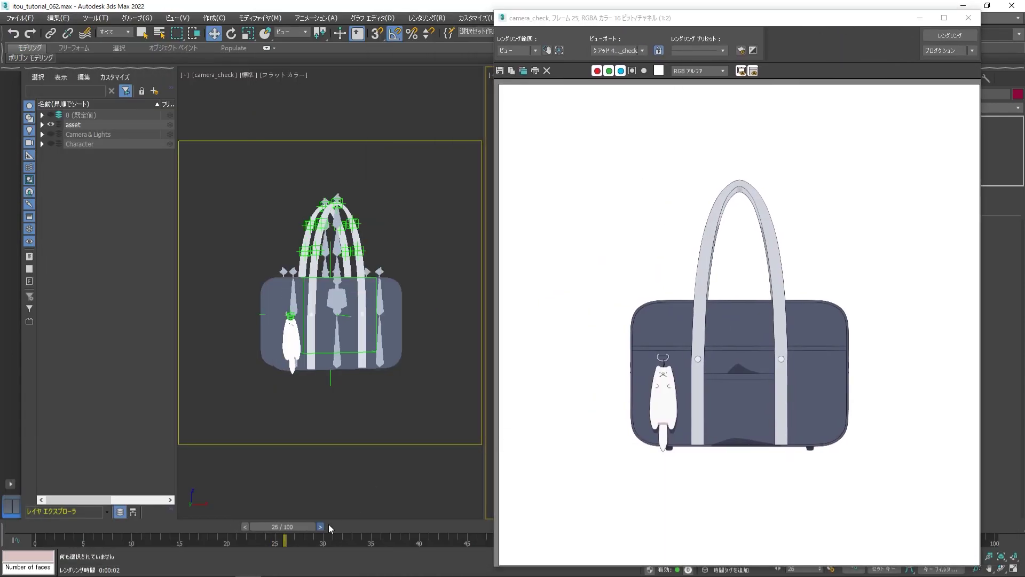
click(328, 526)
click(331, 526)
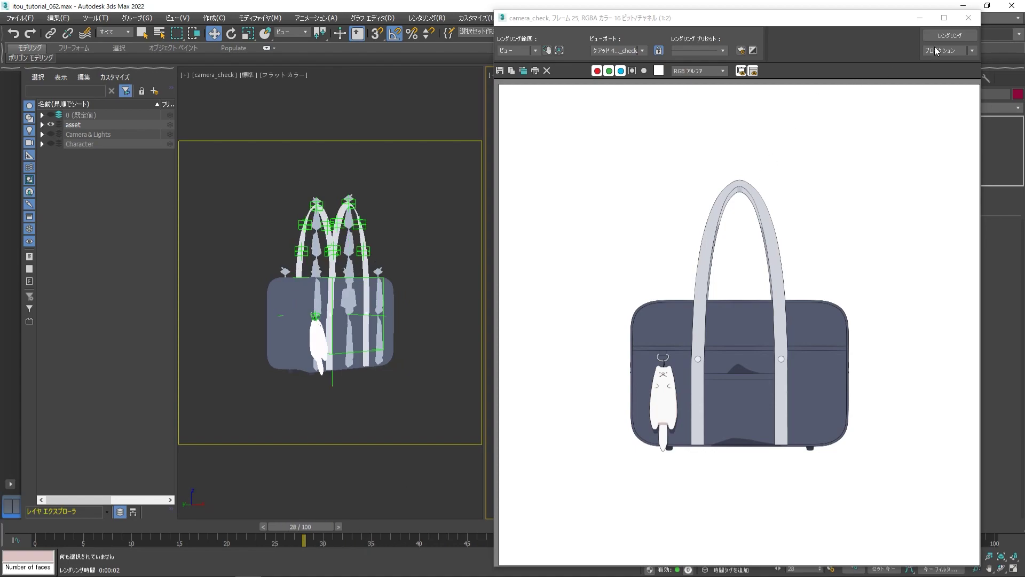
click(949, 38)
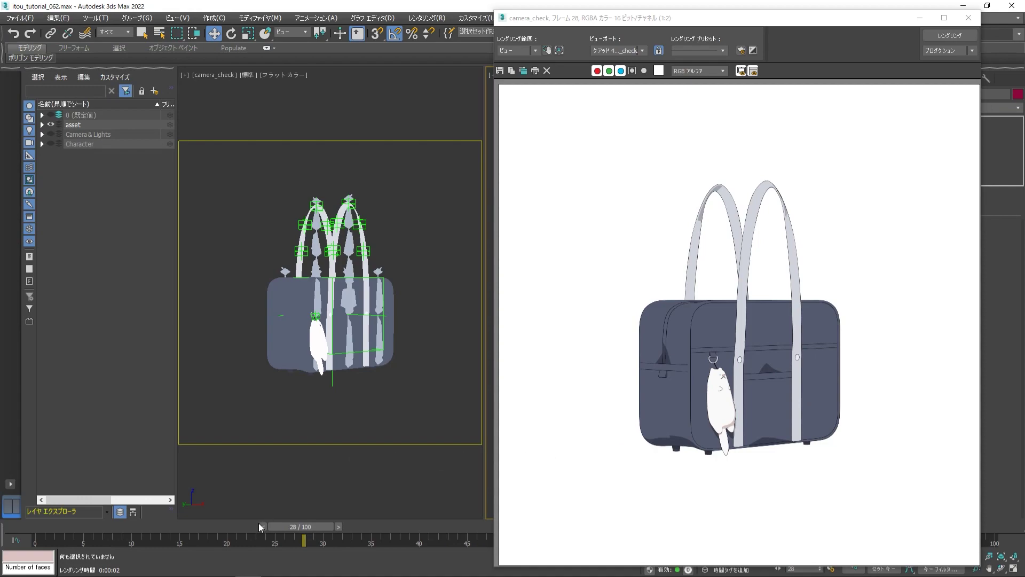
click(961, 35)
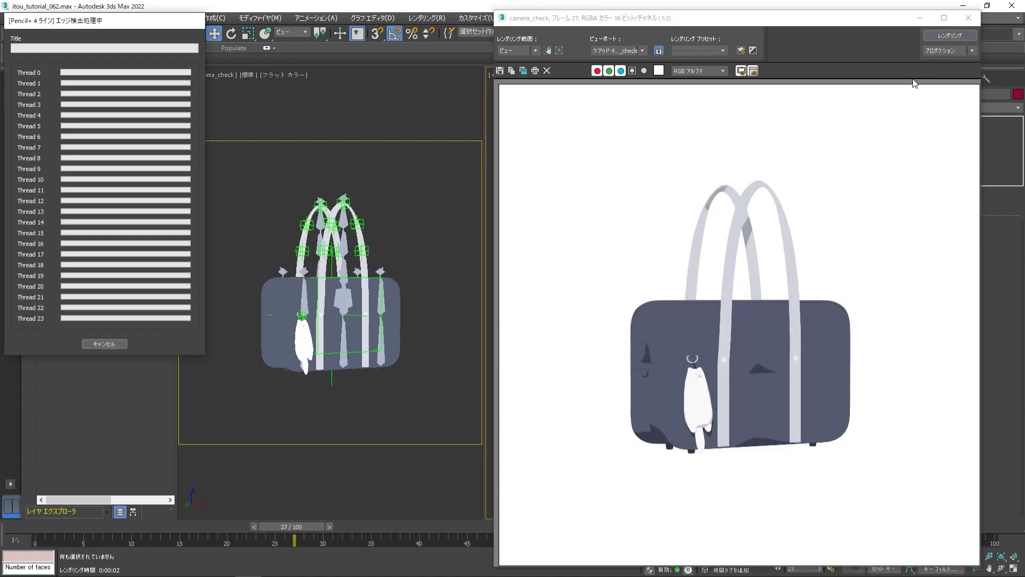
- Shift the rendered frame window aside, select the Point_bag helper, and close the window
drag(832, 24, 629, 35)
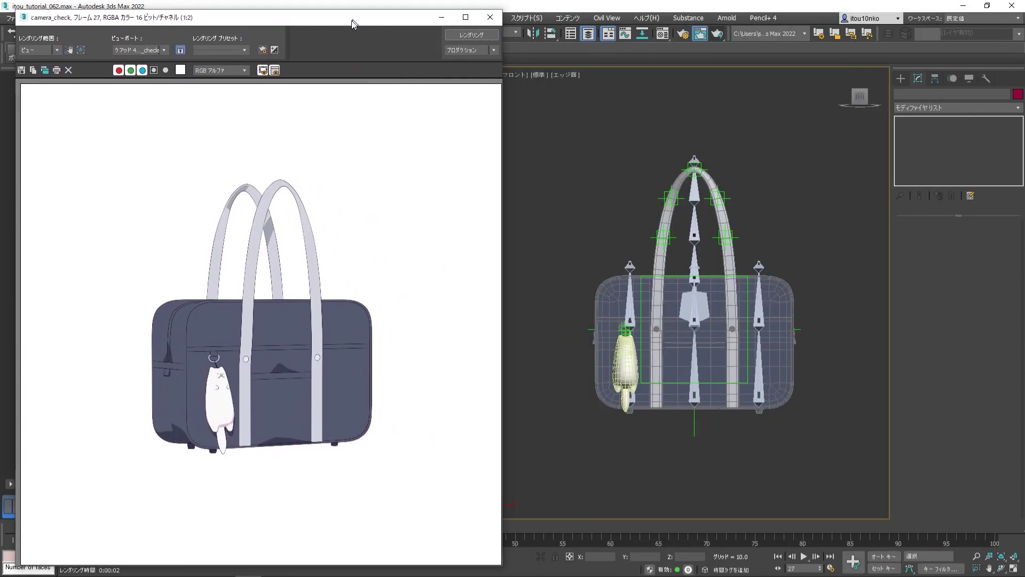
drag(357, 22, 343, 29)
middle_drag(692, 234, 706, 220)
mouse_move(635, 310)
middle_down()
mouse_move(708, 423)
mouse_move(578, 280)
middle_up()
click(701, 428)
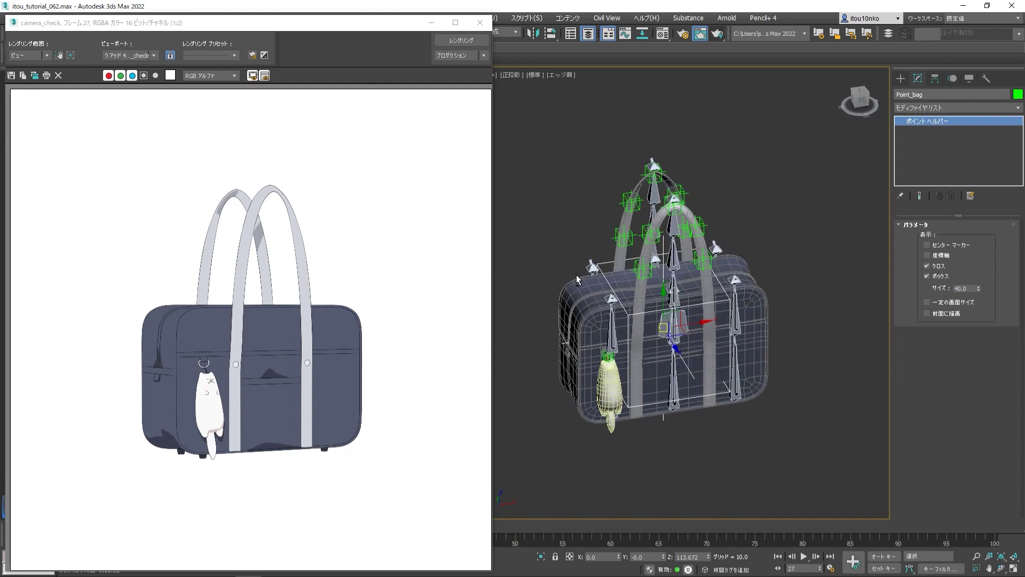
click(480, 23)
- Maximize the viewport and rotate the strap bone bag_himo_a_002
click(1012, 569)
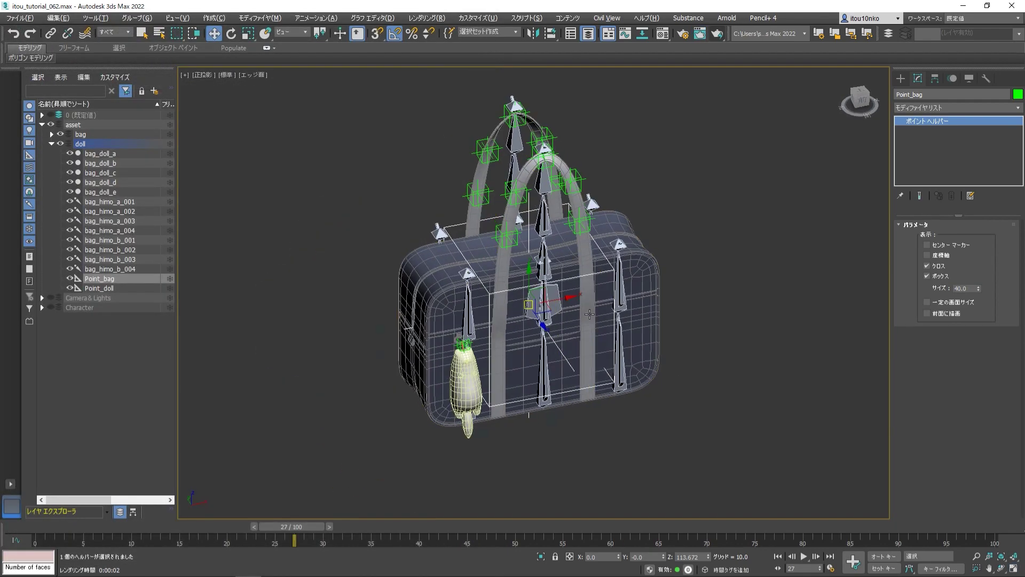
alt+middle_drag(580, 333, 634, 252)
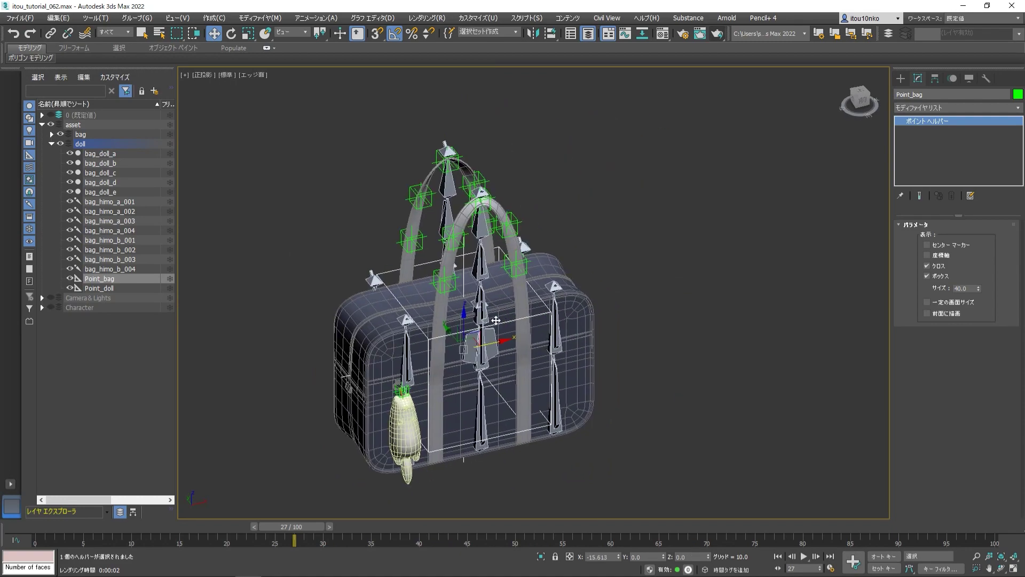
click(622, 245)
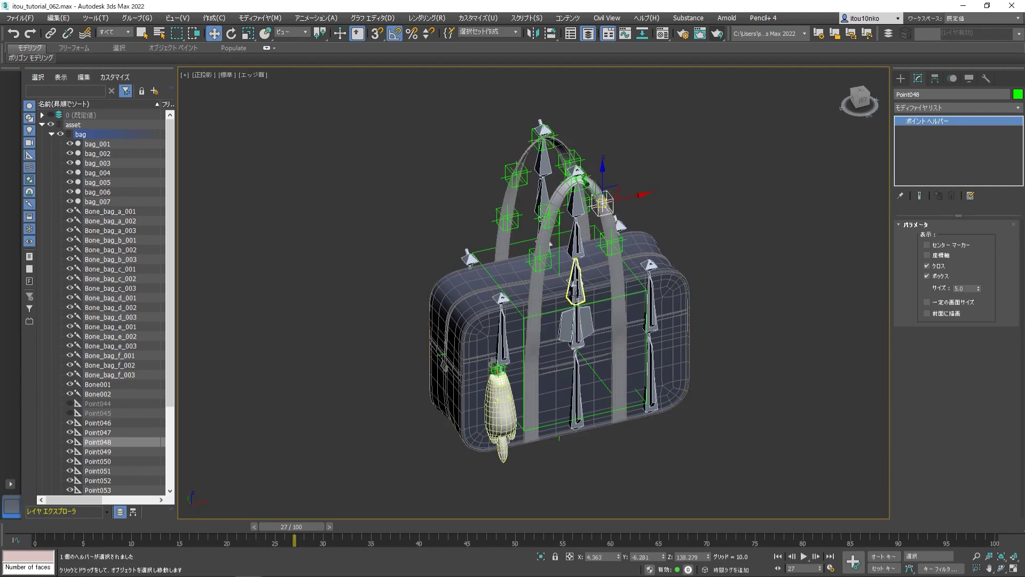
scroll(576, 292, up, 5)
scroll(576, 293, down, 5)
click(576, 291)
key(e)
scroll(588, 299, up, 1)
scroll(589, 303, up, 1)
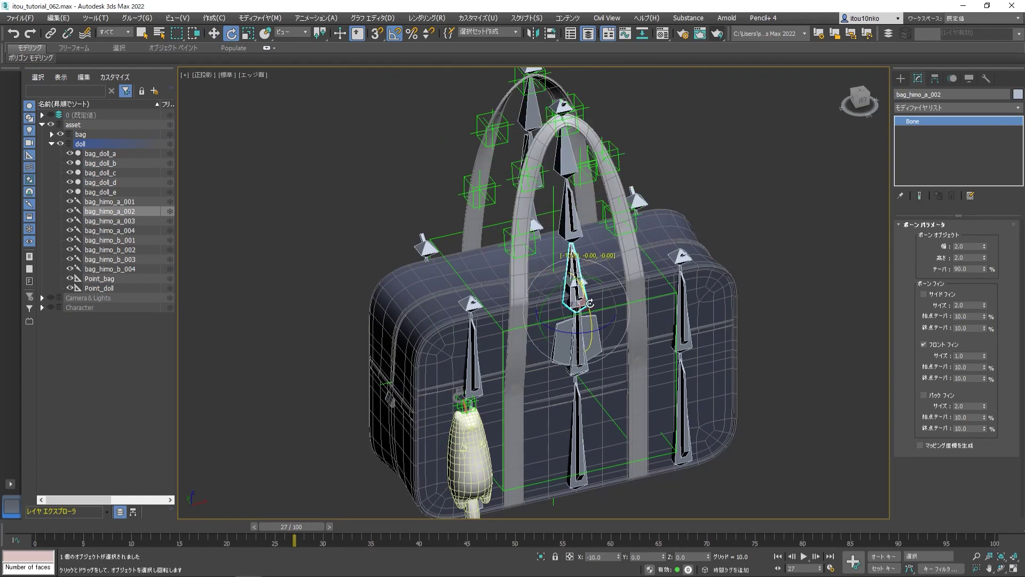
drag(589, 303, 592, 307)
scroll(595, 312, down, 3)
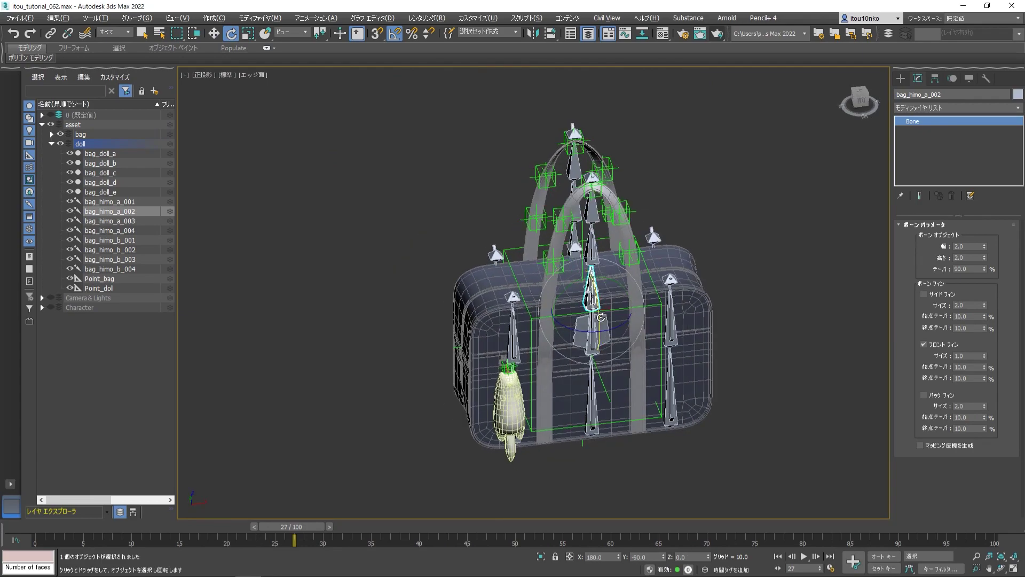
alt+middle_drag(601, 317, 694, 320)
- In Front view, unhide the Character layer and move Point_bag down beside the girl's legs
key(w)
click(717, 321)
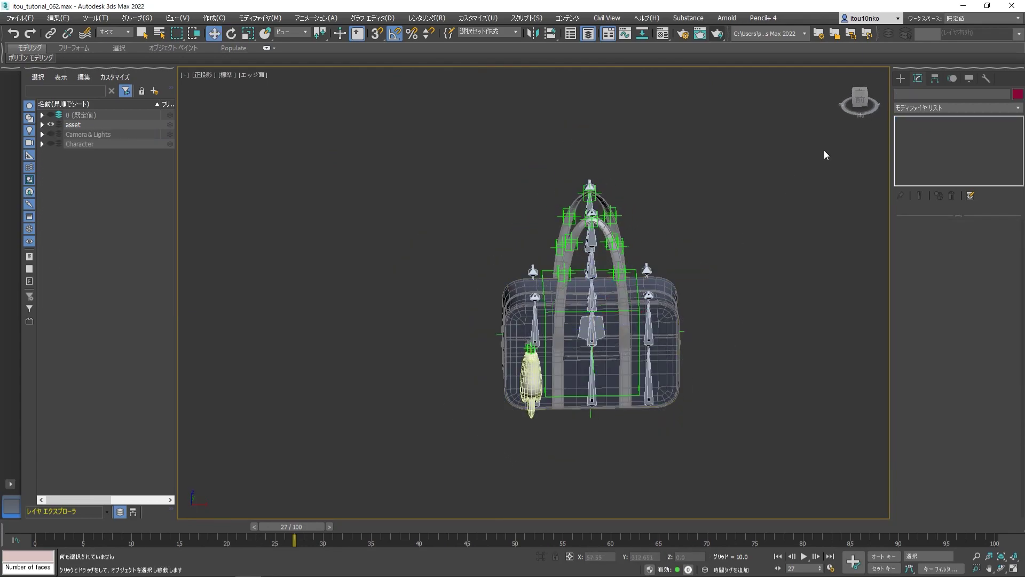
click(861, 99)
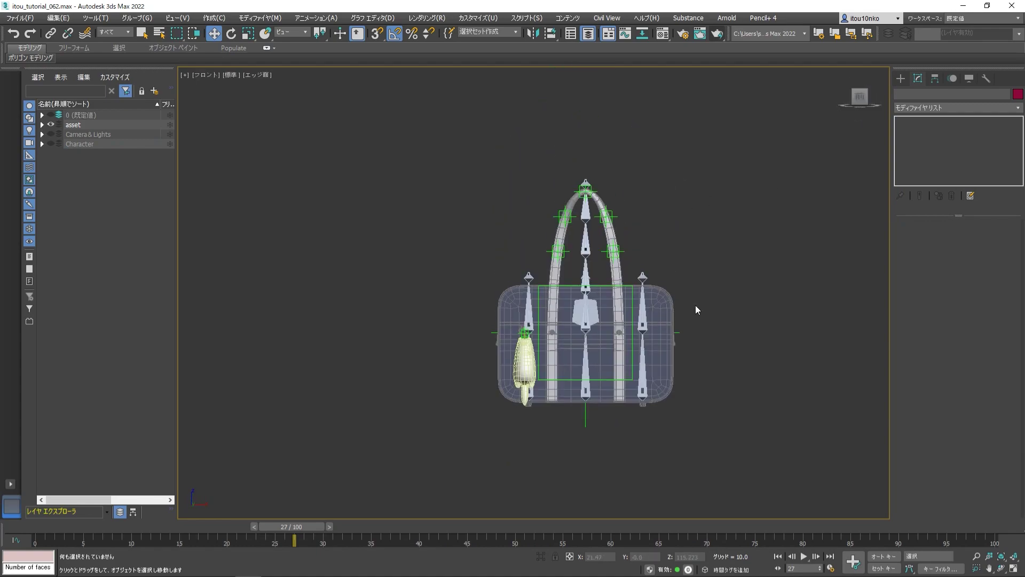
click(679, 334)
scroll(679, 333, down, 2)
drag(655, 335, 749, 335)
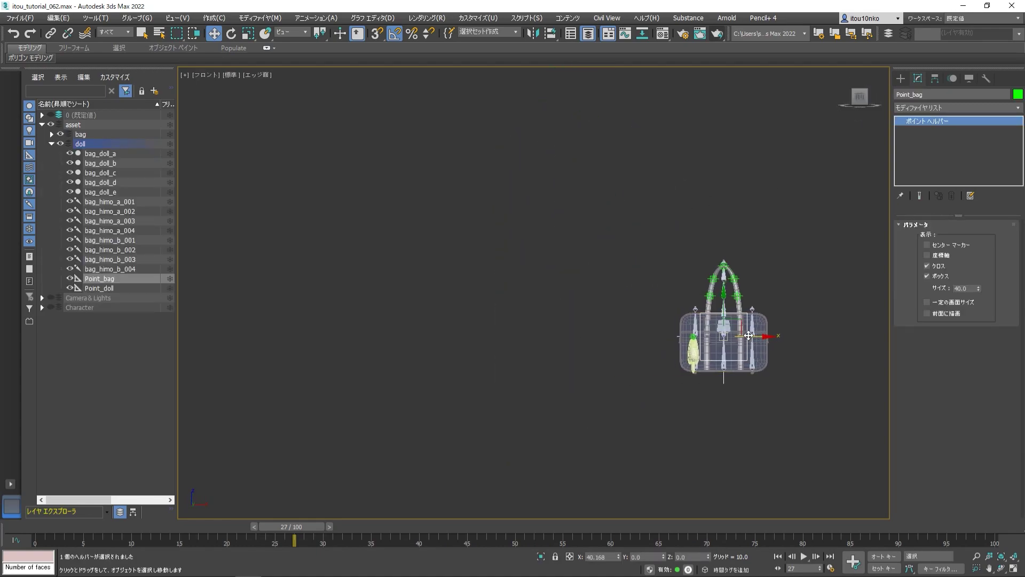
click(51, 308)
middle_drag(733, 342, 676, 229)
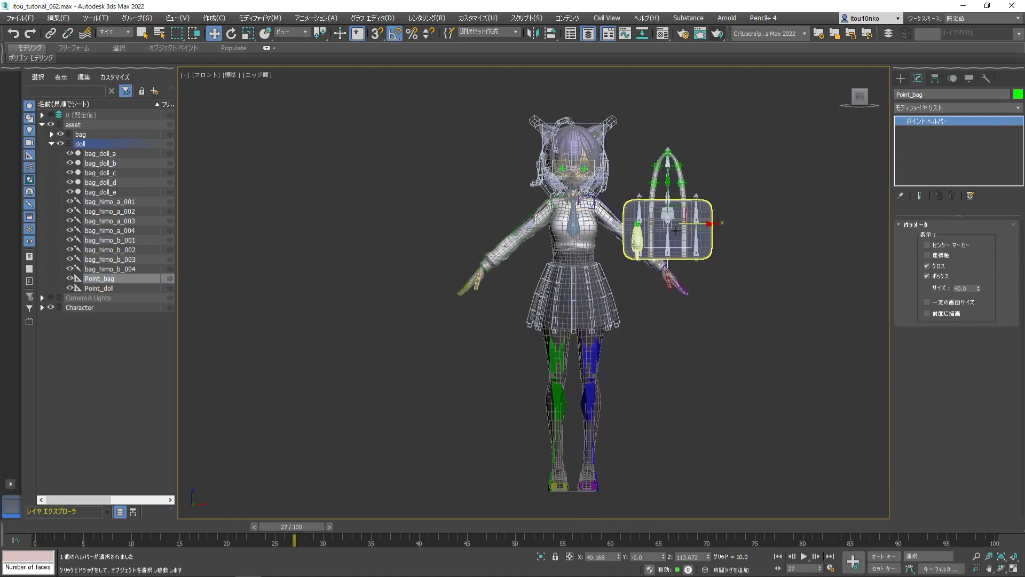
drag(668, 227, 677, 430)
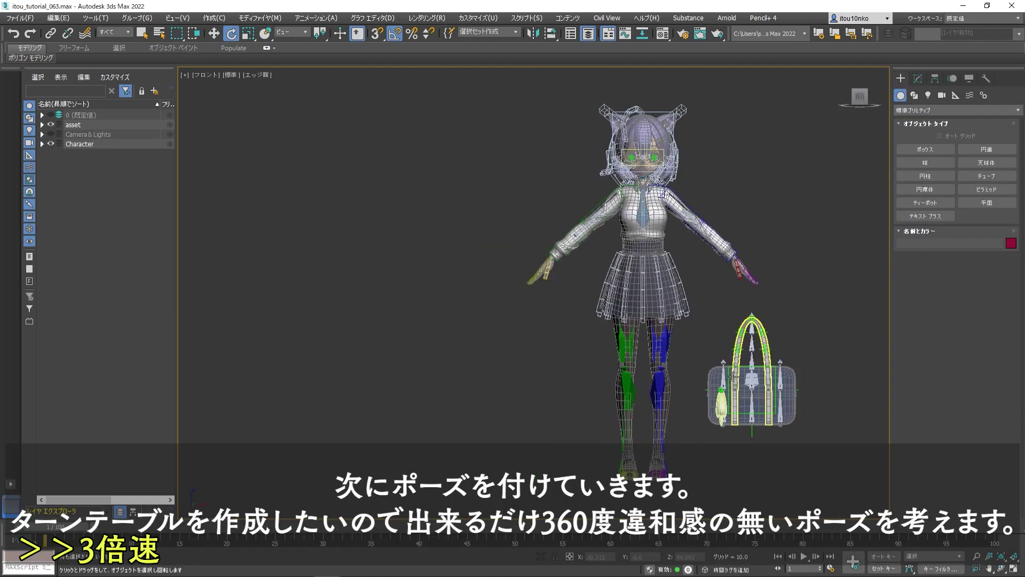
- Turn on Auto Key and move the Point_bag helper up to the girl's left hand
click(733, 376)
key(w)
key(n)
drag(750, 383, 564, 287)
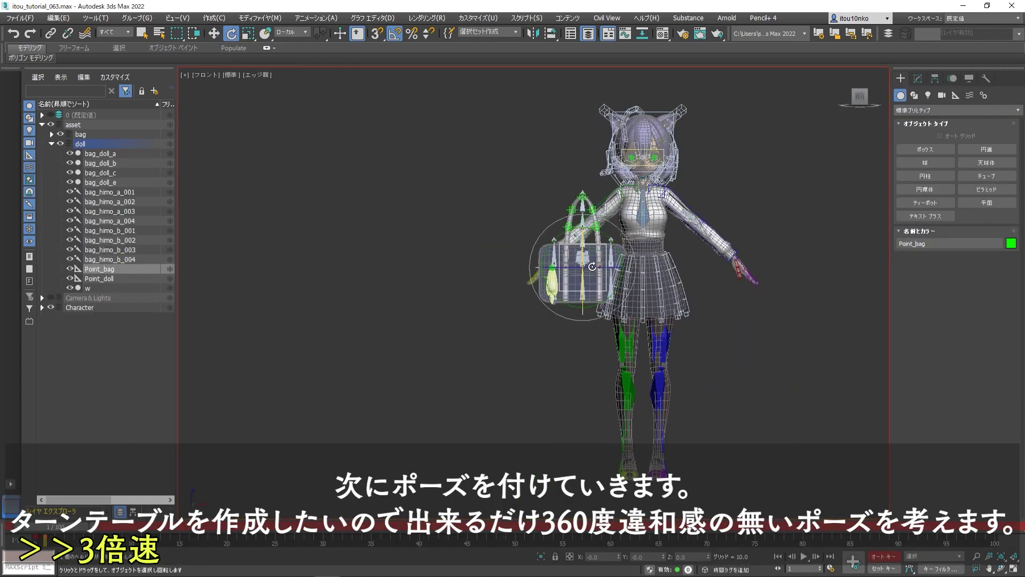
key(s)
- Rotate strap bone bag_himo_a_002 about -24 degrees in local coordinates
key(a)
scroll(582, 272, up, 2)
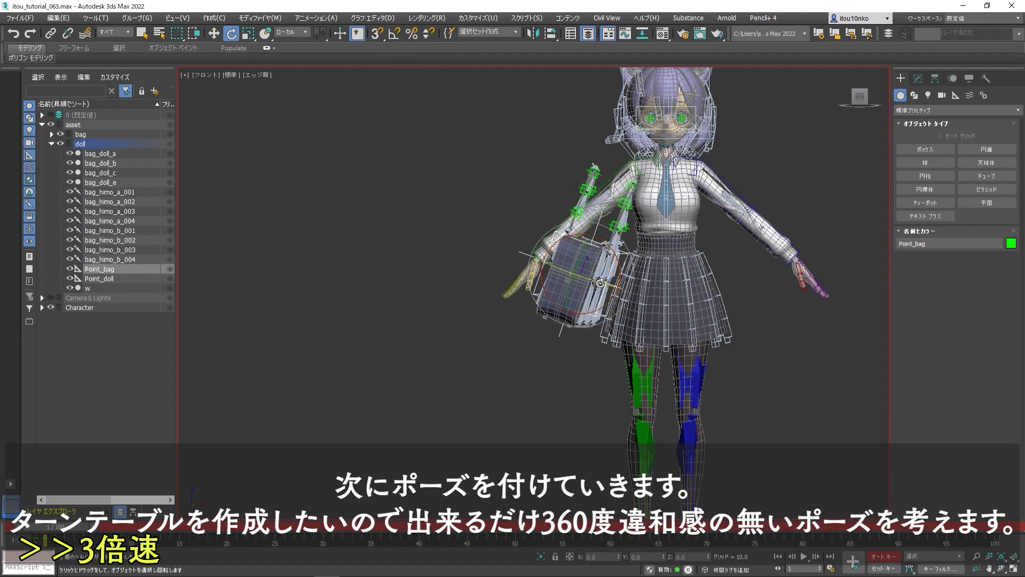
scroll(600, 283, up, 2)
key(e)
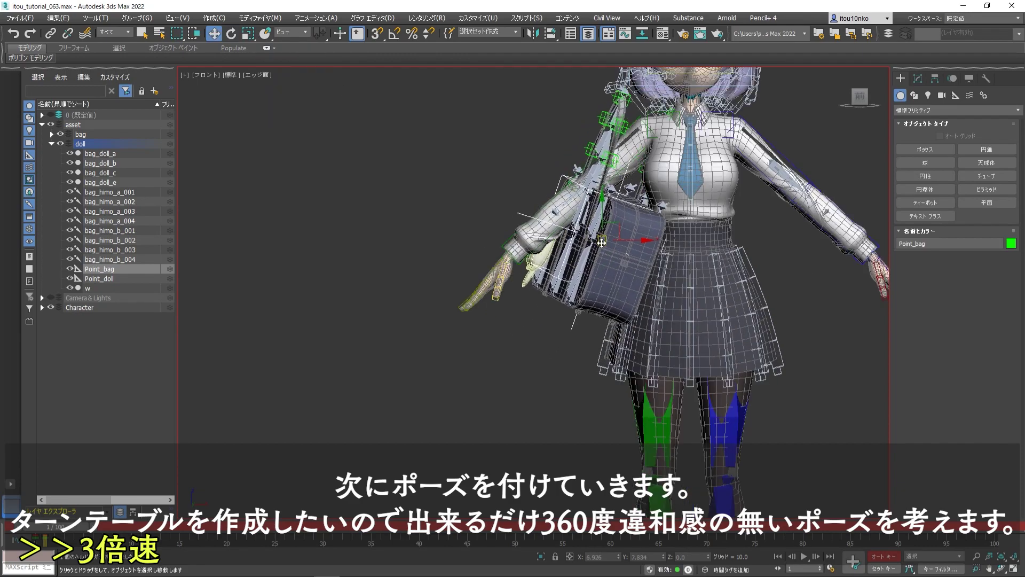
scroll(582, 278, up, 3)
click(635, 283)
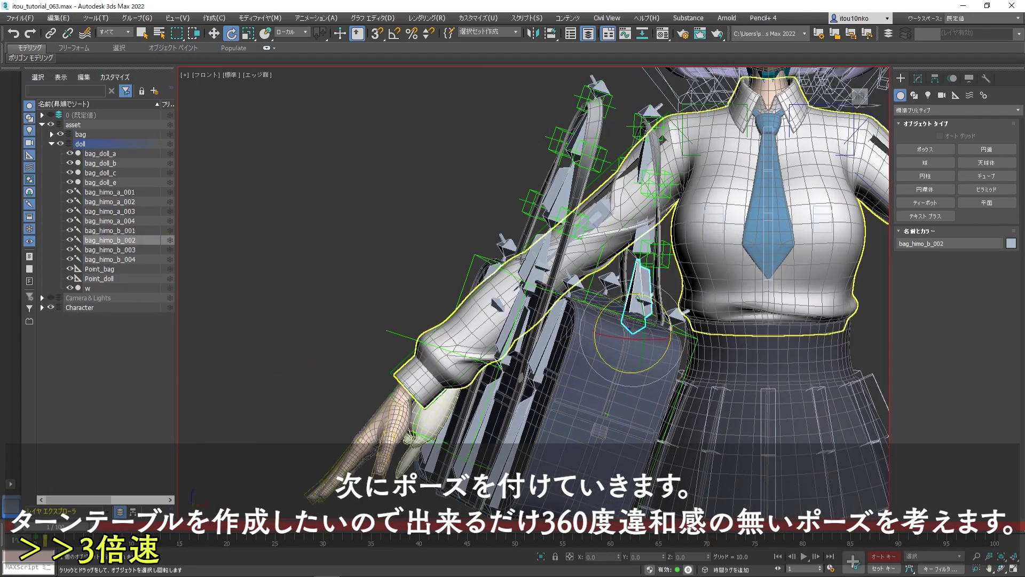
drag(521, 259, 582, 286)
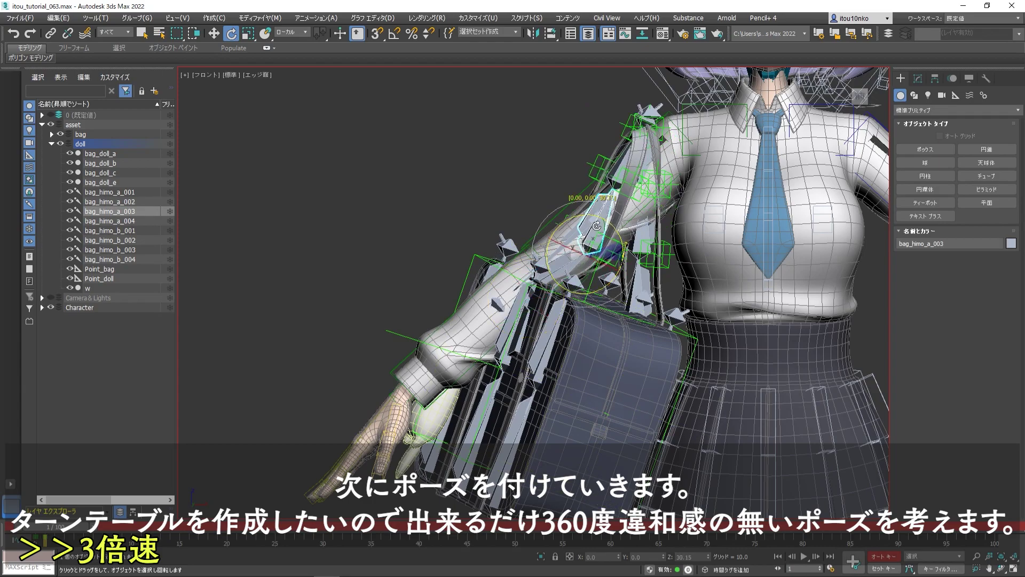
scroll(596, 227, down, 2)
- Select Point_bag and the bag bone Bone_bag_b_001 from an angled view of the bag
key(w)
click(588, 374)
alt+middle_drag(587, 374, 577, 391)
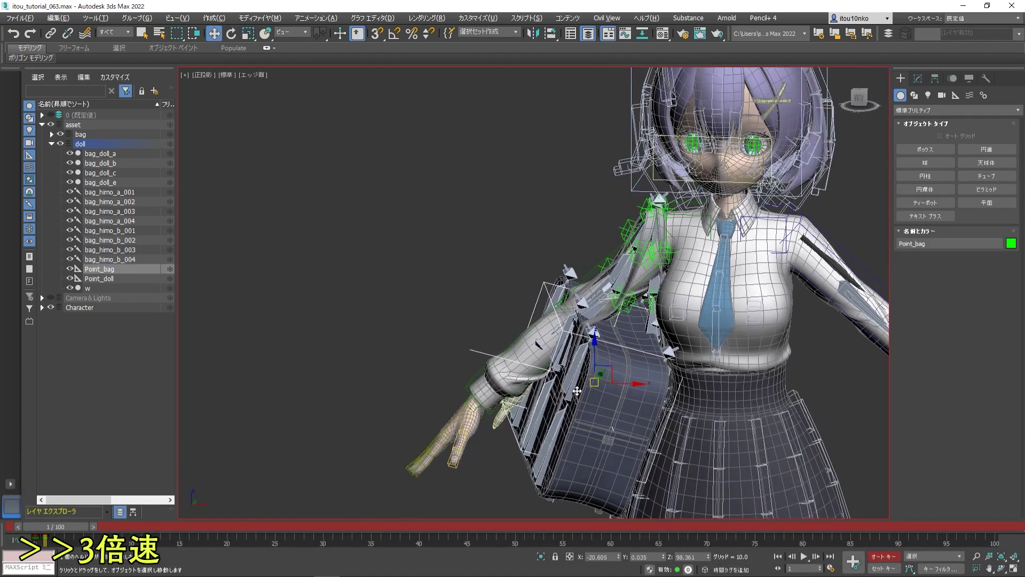
scroll(577, 391, up, 3)
click(579, 389)
scroll(580, 388, down, 3)
key(e)
scroll(581, 387, up, 3)
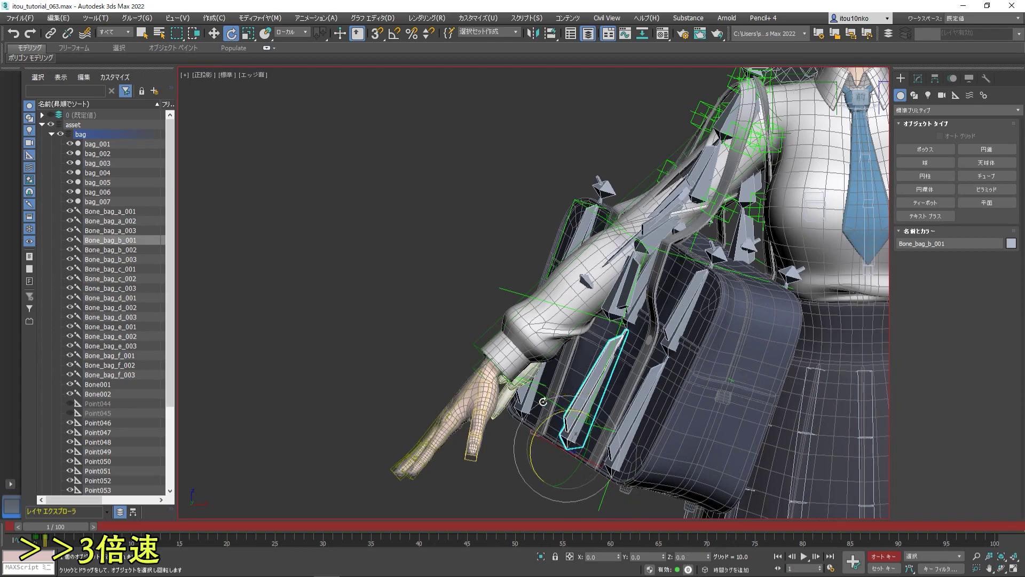
scroll(521, 384, down, 3)
- Check bag bone Bone_bag_d_001 and strap bone bag_himo_b_001 from the character's back
click(636, 395)
scroll(636, 395, up, 3)
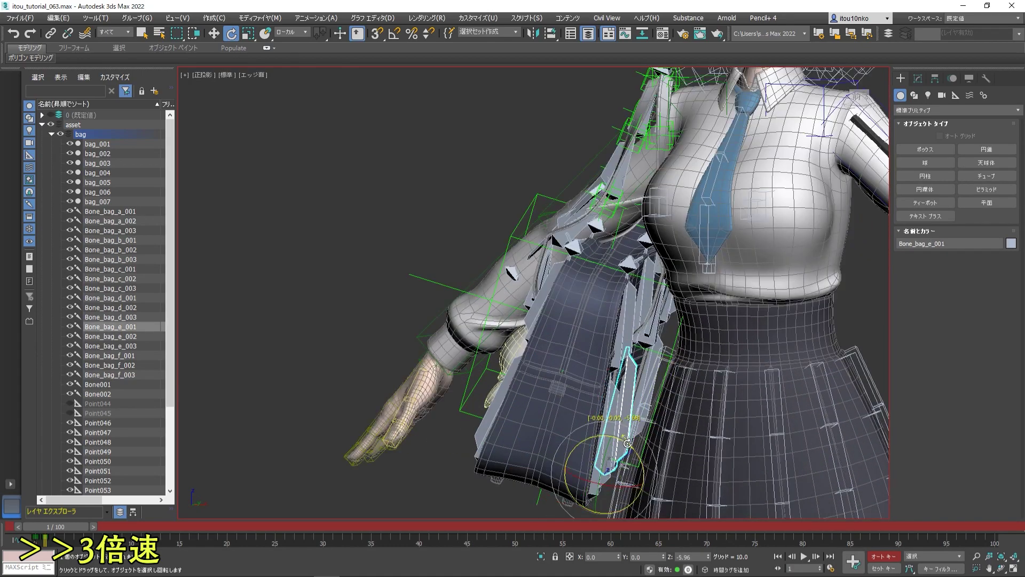
alt+middle_drag(628, 442, 587, 321)
click(591, 286)
scroll(591, 287, up, 2)
key(w)
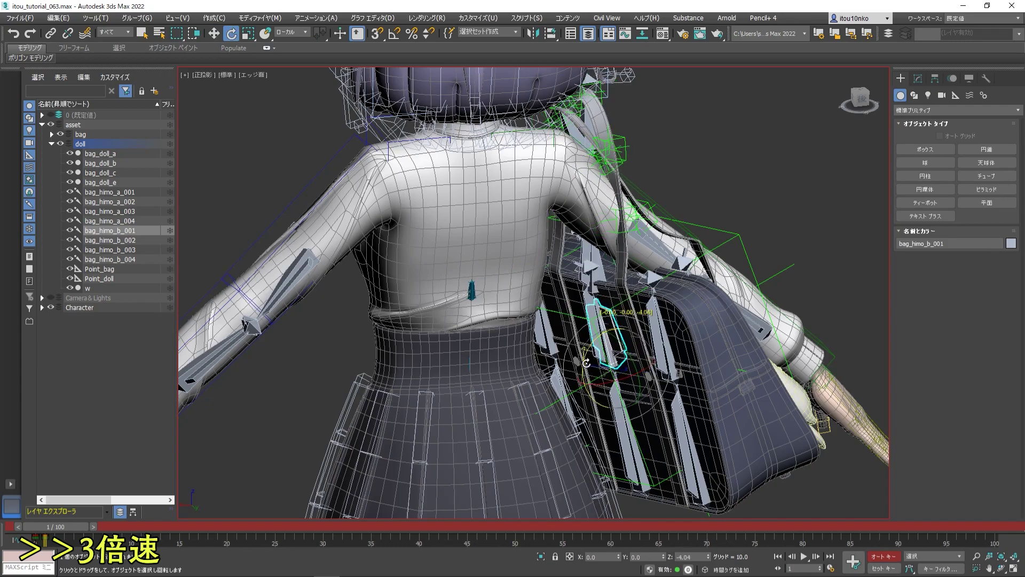
- Select strap bone bag_himo_a_001, then Point_bag, viewing from the back in rotate mode
alt+middle_drag(586, 363, 526, 321)
click(526, 320)
scroll(526, 321, up, 3)
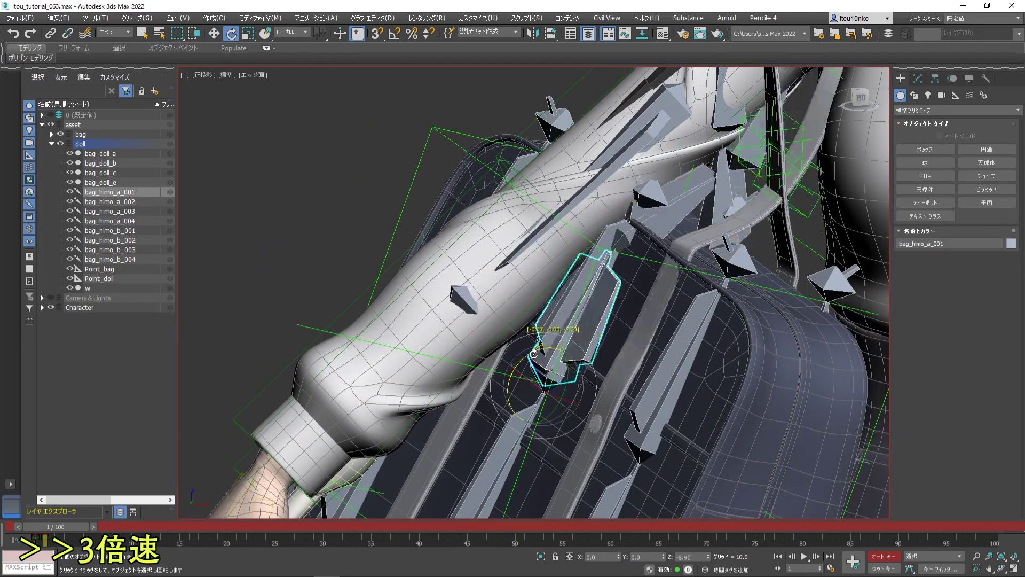
scroll(534, 354, down, 2)
scroll(542, 316, down, 3)
click(619, 376)
scroll(618, 376, up, 2)
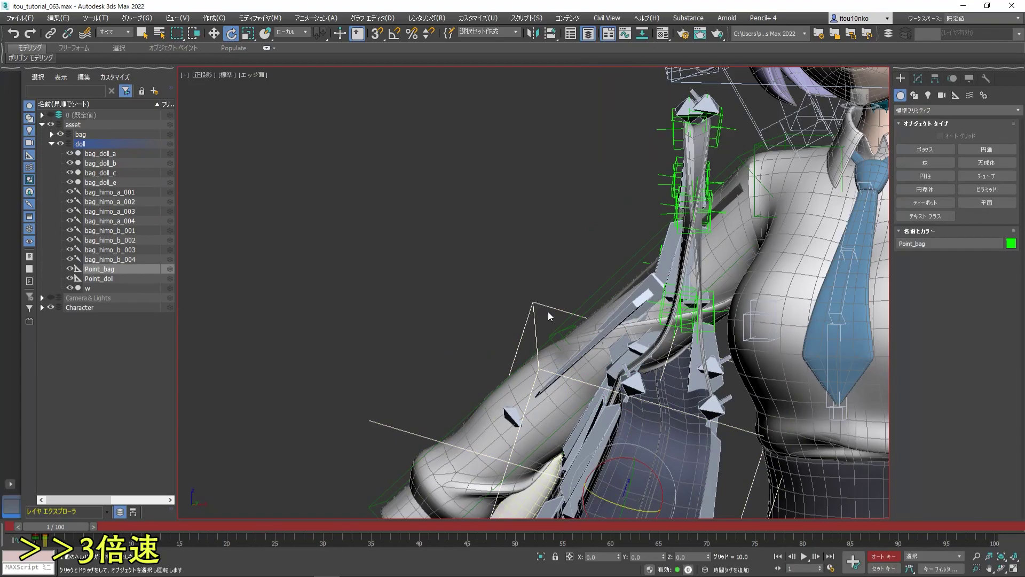
scroll(619, 376, down, 2)
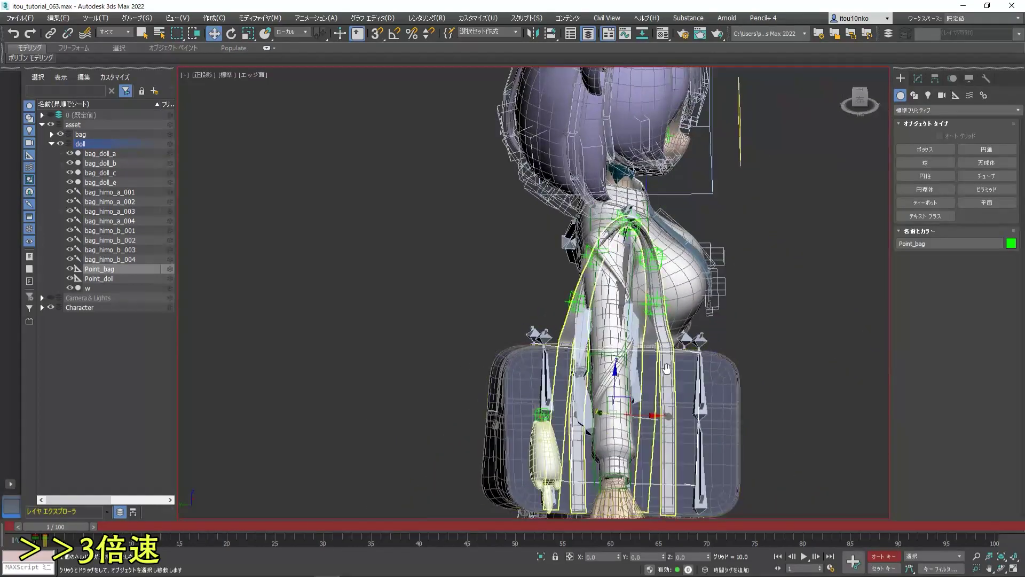
mouse_move(628, 406)
alt+middle_down()
mouse_move(626, 366)
mouse_move(618, 444)
alt+middle_up()
key(e)
scroll(594, 370, up, 3)
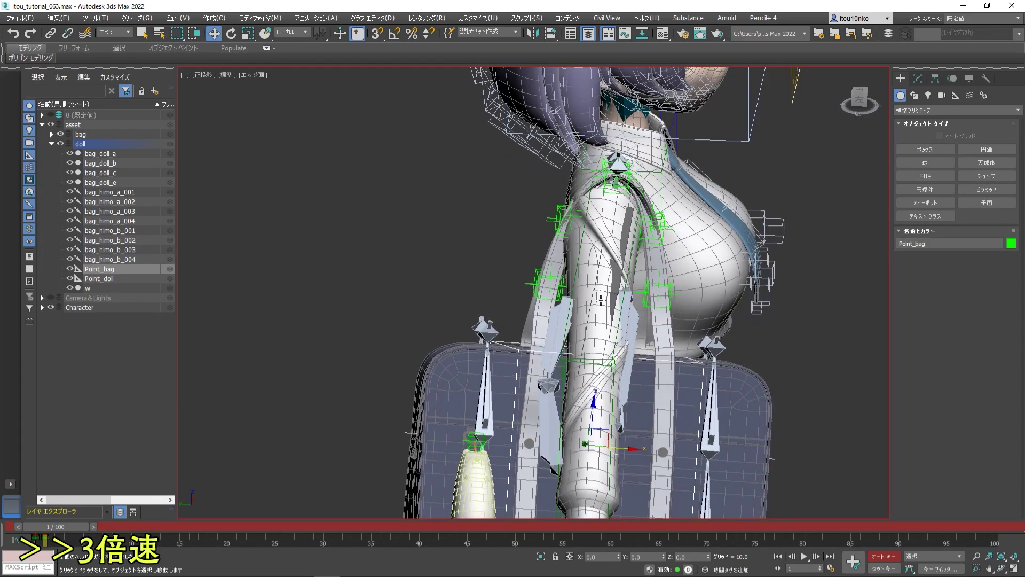
scroll(617, 445, up, 3)
- Select shoulder strap helpers Point048 and Point055, orbiting to the front of the shoulder
click(514, 223)
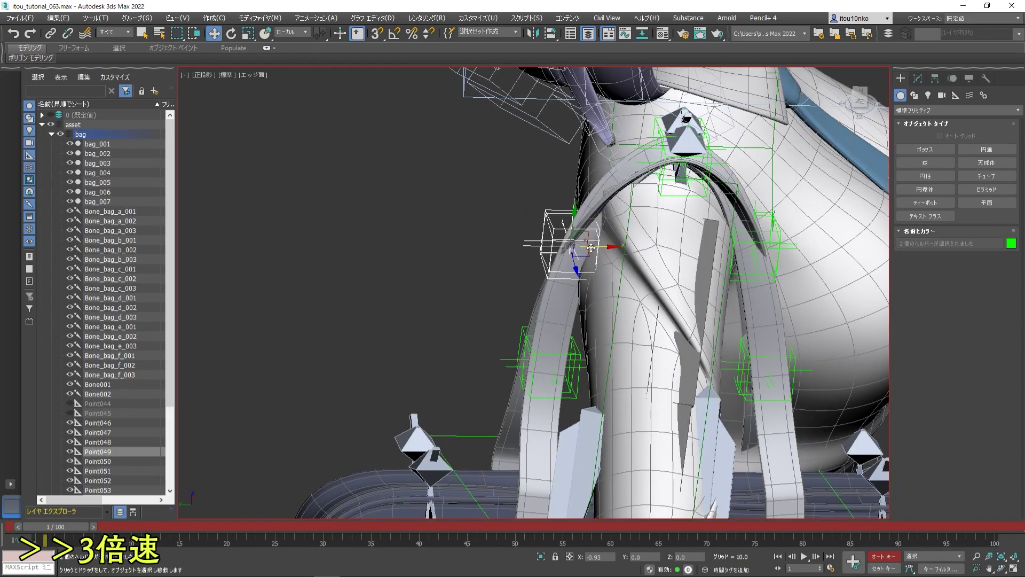
scroll(585, 243, down, 3)
scroll(665, 230, up, 2)
click(664, 229)
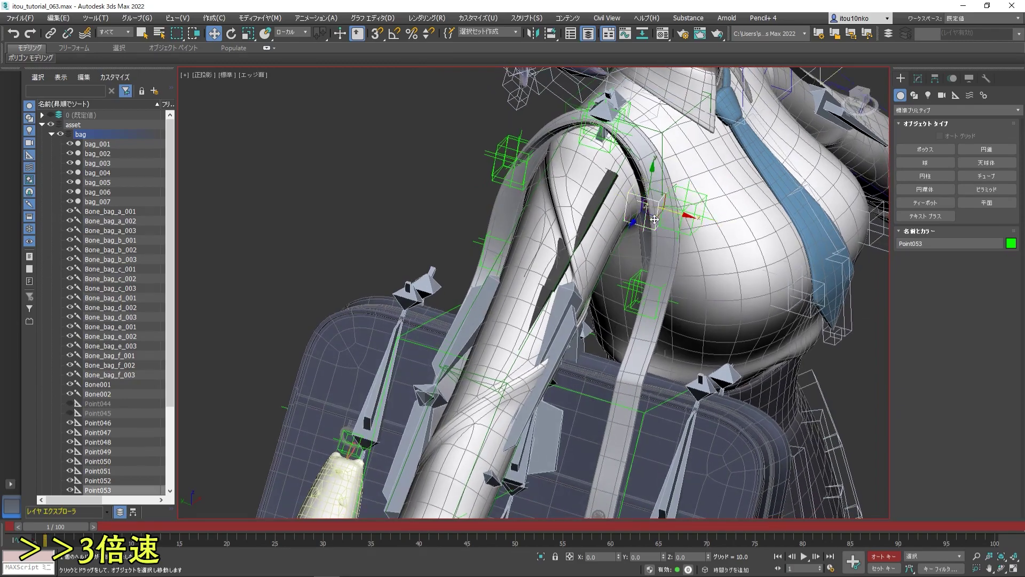
alt+middle_drag(712, 208, 636, 321)
scroll(635, 320, up, 3)
click(607, 214)
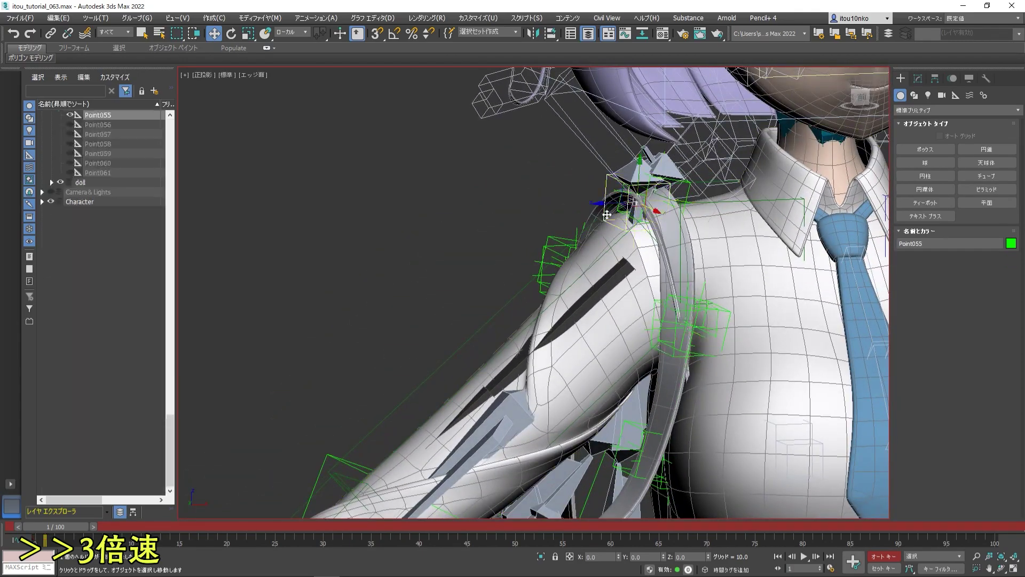
mouse_move(642, 193)
alt+middle_down()
mouse_move(683, 278)
mouse_move(641, 289)
alt+middle_up()
- Select strap helpers Point053 and Point046 and the right upper-arm twist bone, then view from the front
click(686, 281)
scroll(697, 263, up, 2)
scroll(642, 268, up, 3)
click(641, 268)
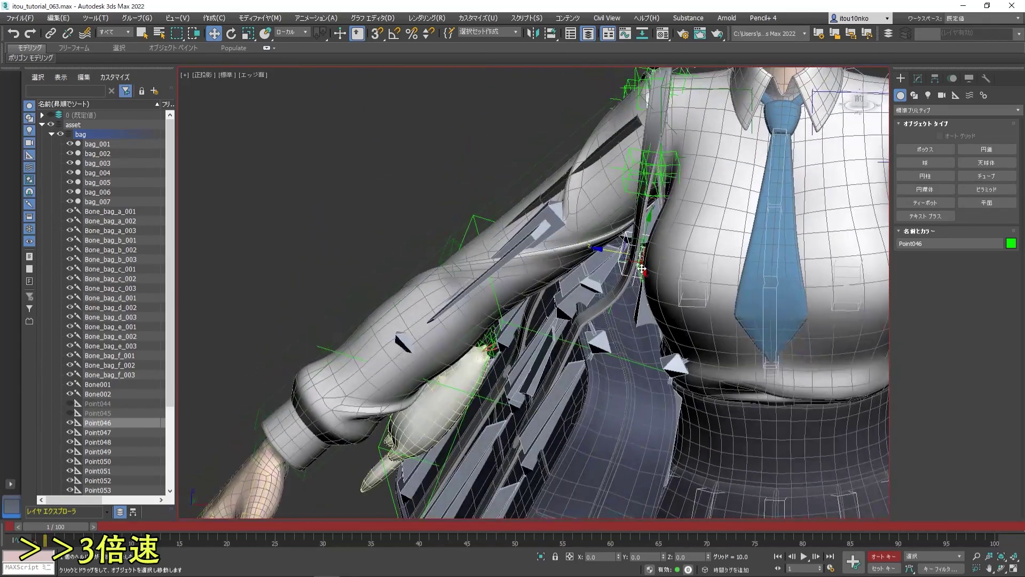
alt+middle_drag(602, 250, 652, 251)
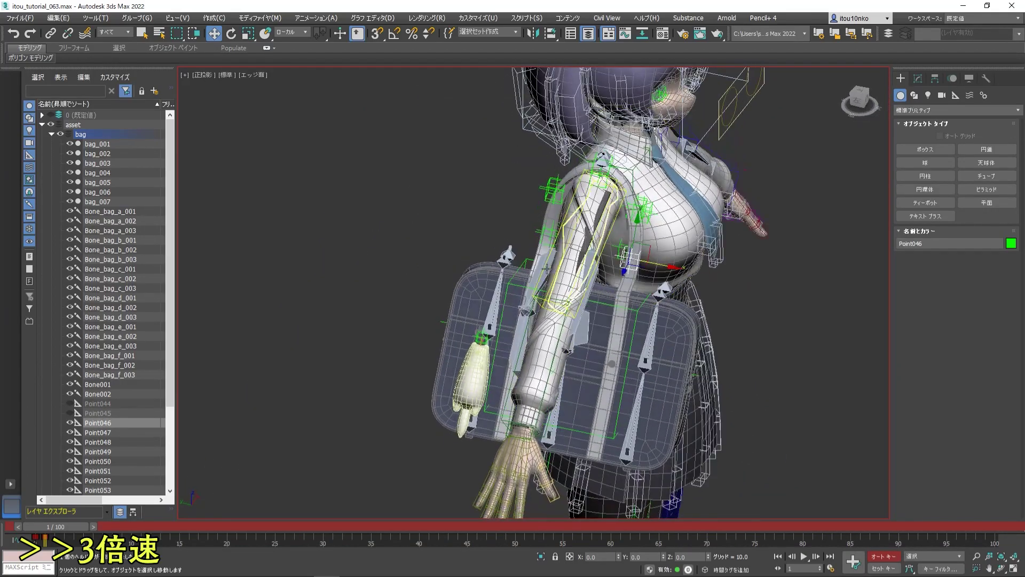
click(651, 251)
key(f)
scroll(663, 251, up, 3)
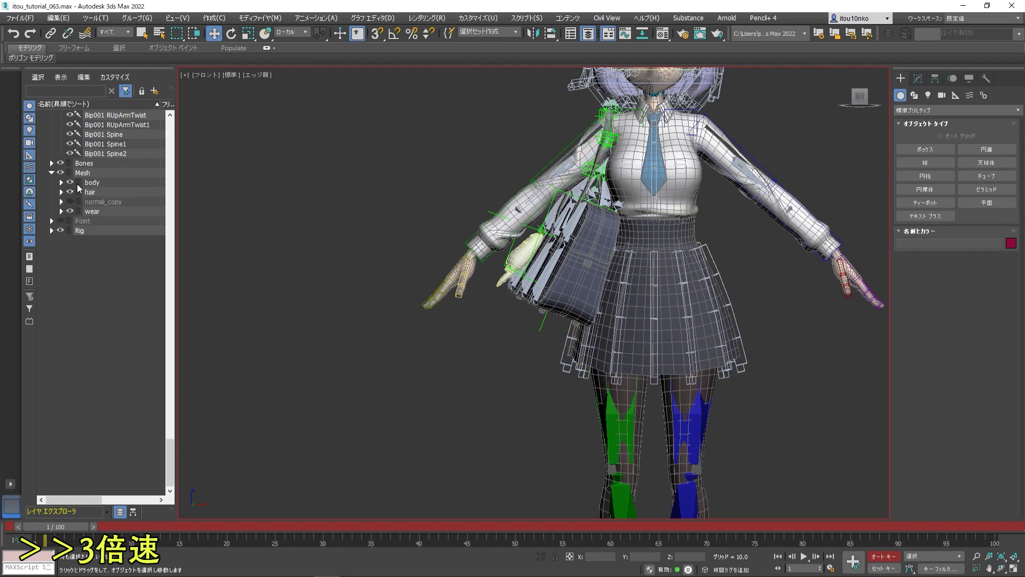
- Widen the object list and rotate the biped's left lower leg straighter
drag(176, 219, 239, 219)
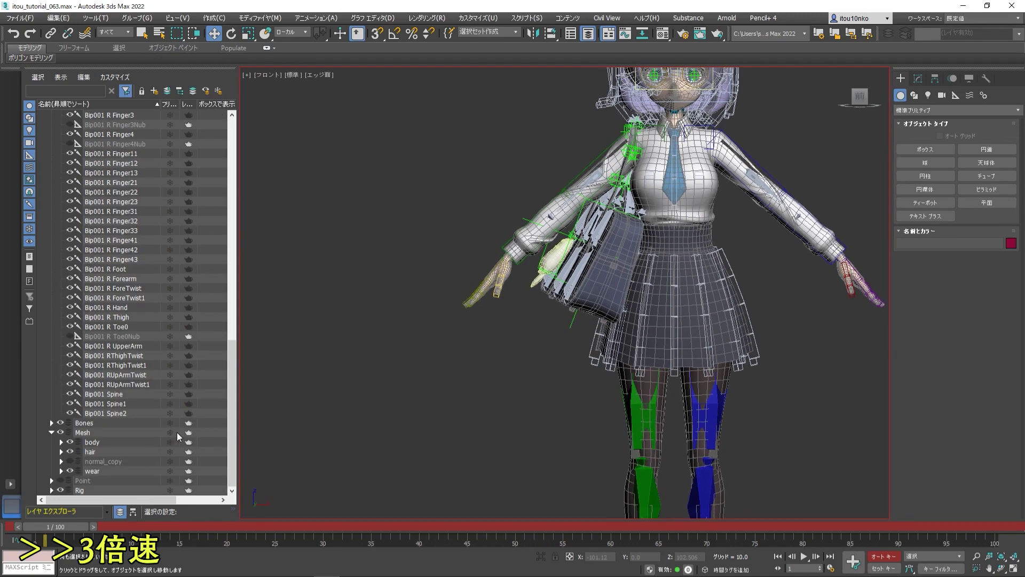
click(690, 273)
alt+middle_drag(690, 273, 669, 267)
key(e)
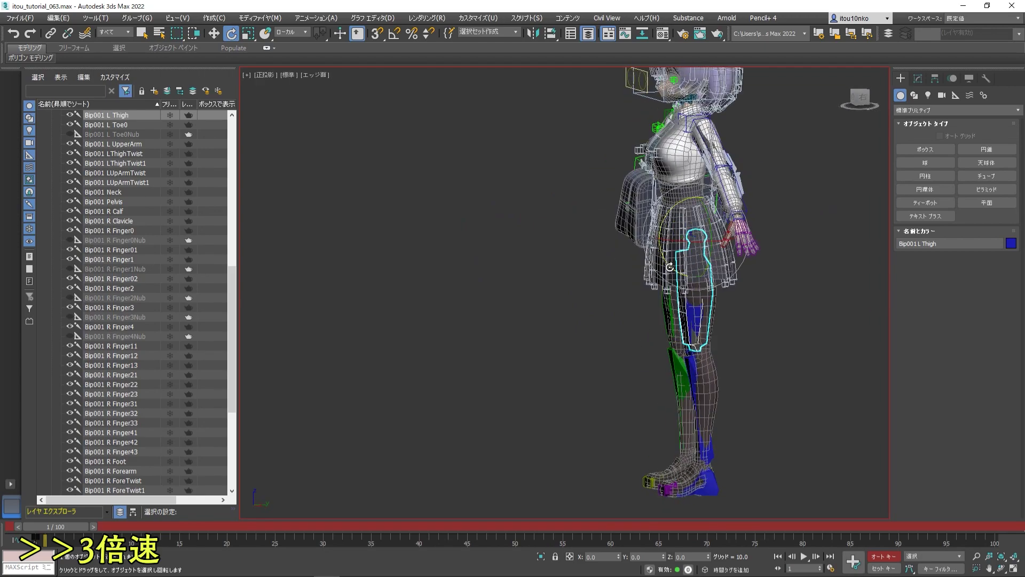
click(668, 381)
alt+middle_drag(664, 330, 668, 317)
click(668, 316)
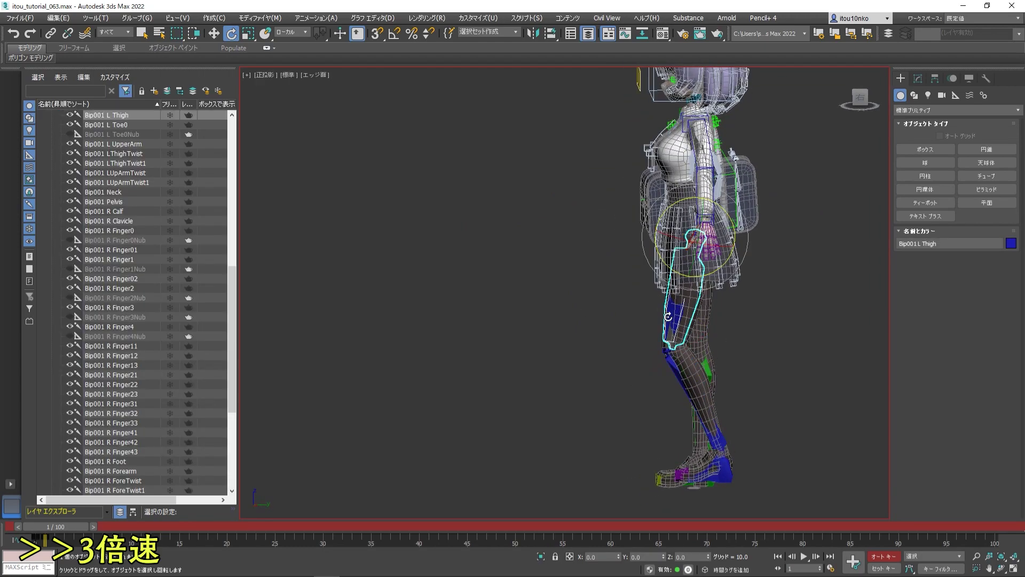
middle_drag(713, 284, 692, 226)
click(721, 419)
scroll(715, 422, up, 3)
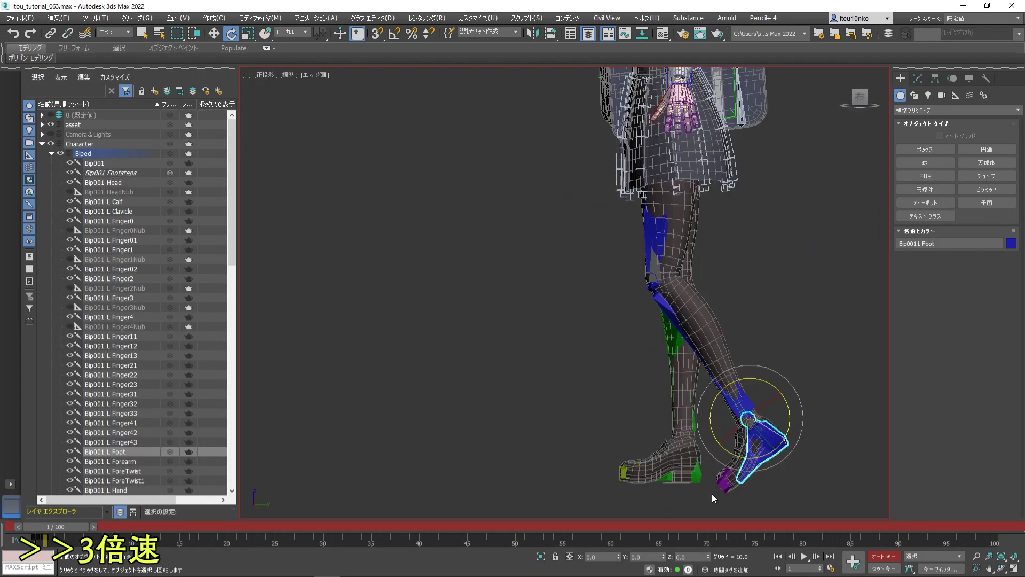
drag(695, 307, 697, 293)
- Rotate the biped's right foot and recheck the left thigh, calf and foot in front view
click(664, 239)
click(665, 321)
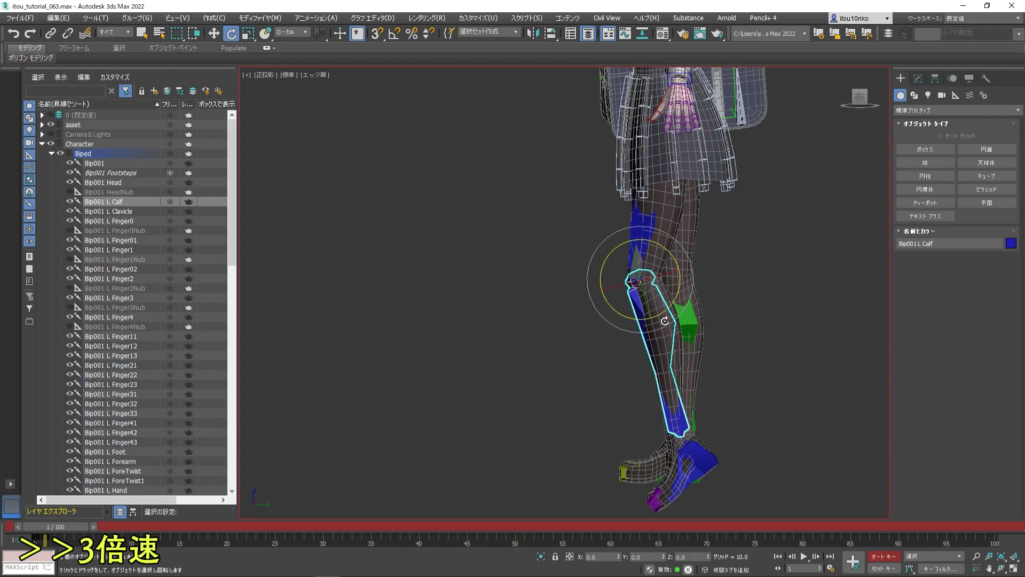
click(680, 477)
key(f)
click(618, 477)
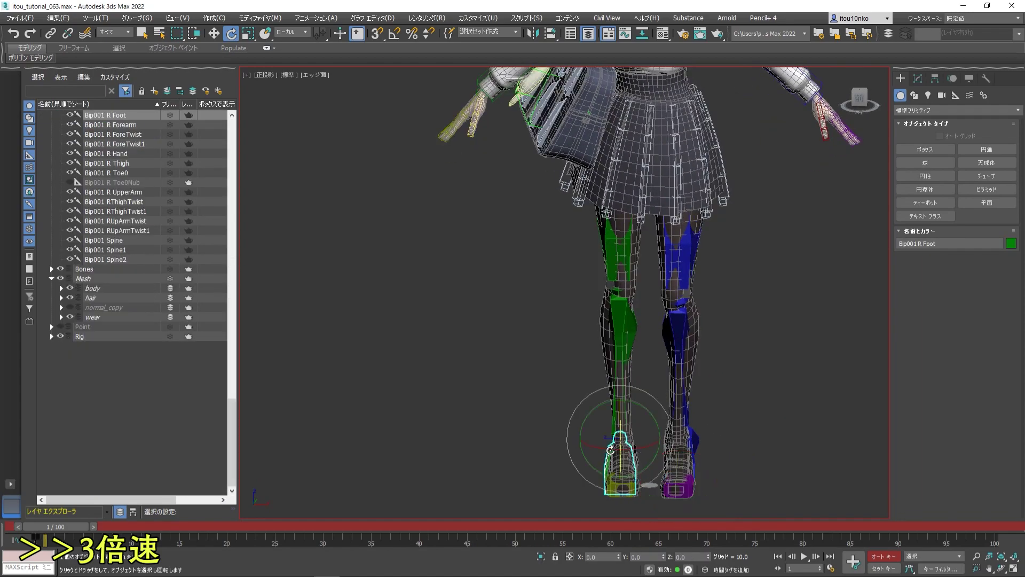
key(w)
key(e)
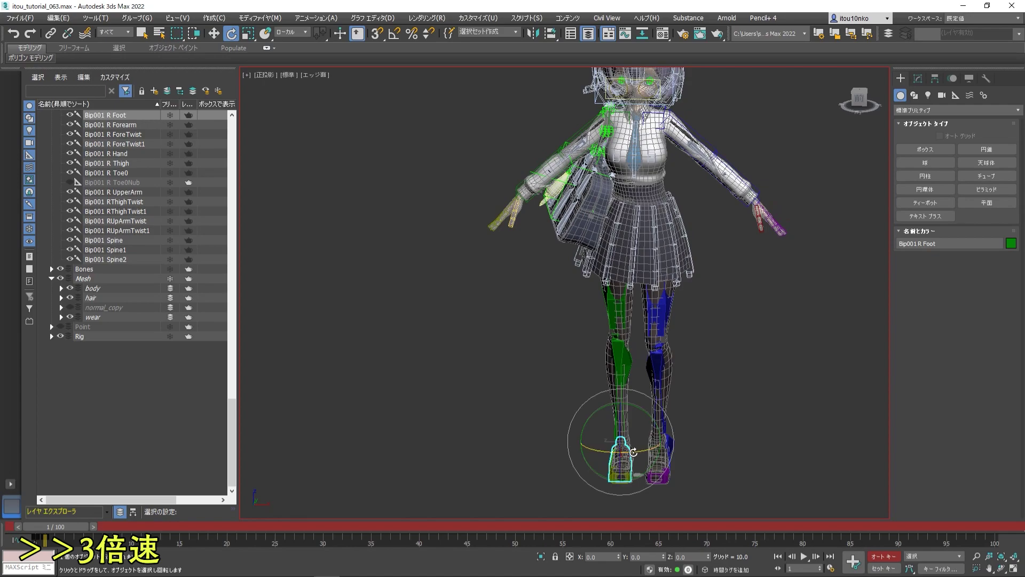
middle_drag(850, 89, 880, 117)
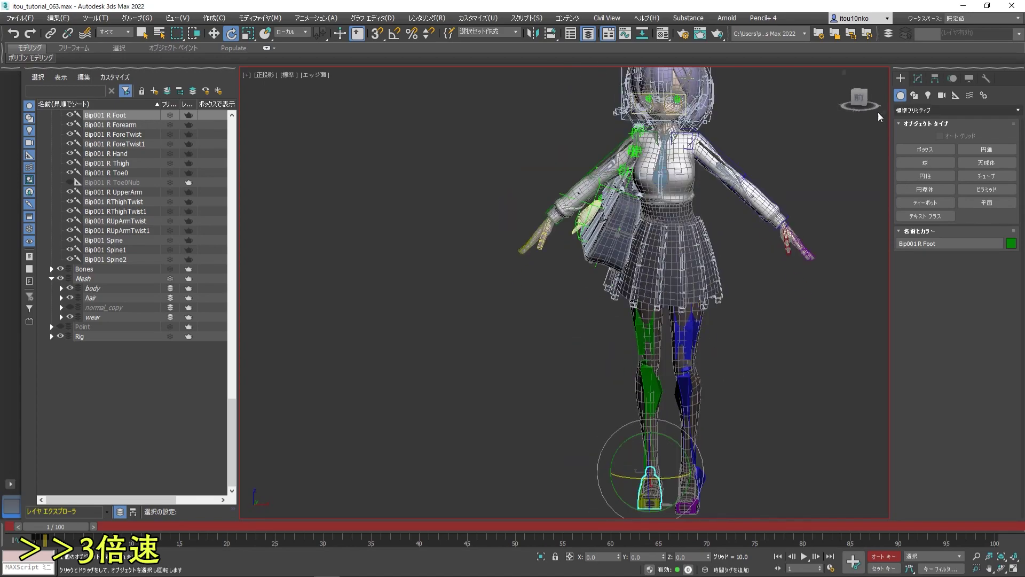
key(f)
click(677, 427)
key(w)
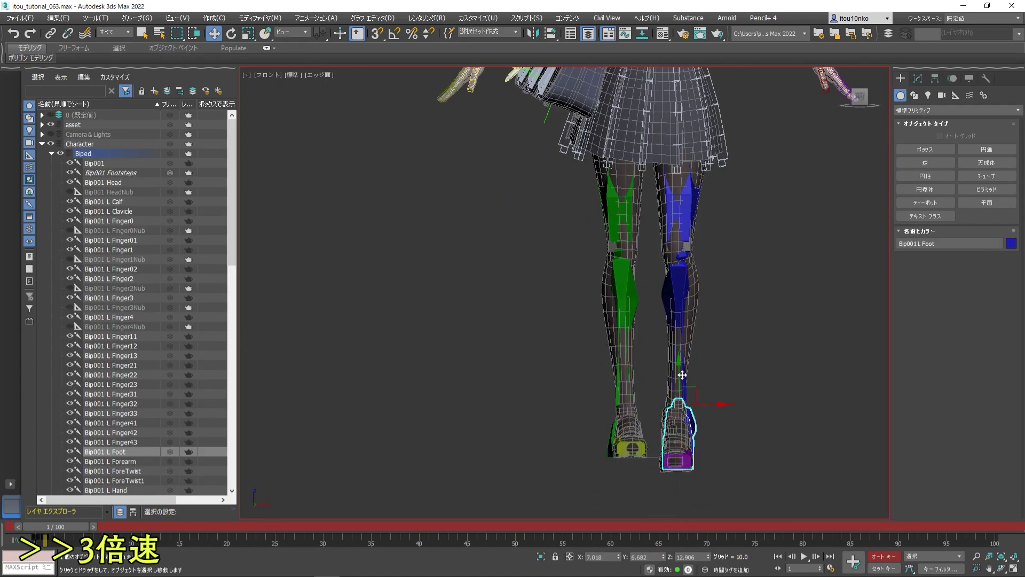
- Rotate R UpperArm down to the side and swing R Forearm down alongside the bag
alt+middle_drag(679, 358, 606, 355)
scroll(606, 354, down, 3)
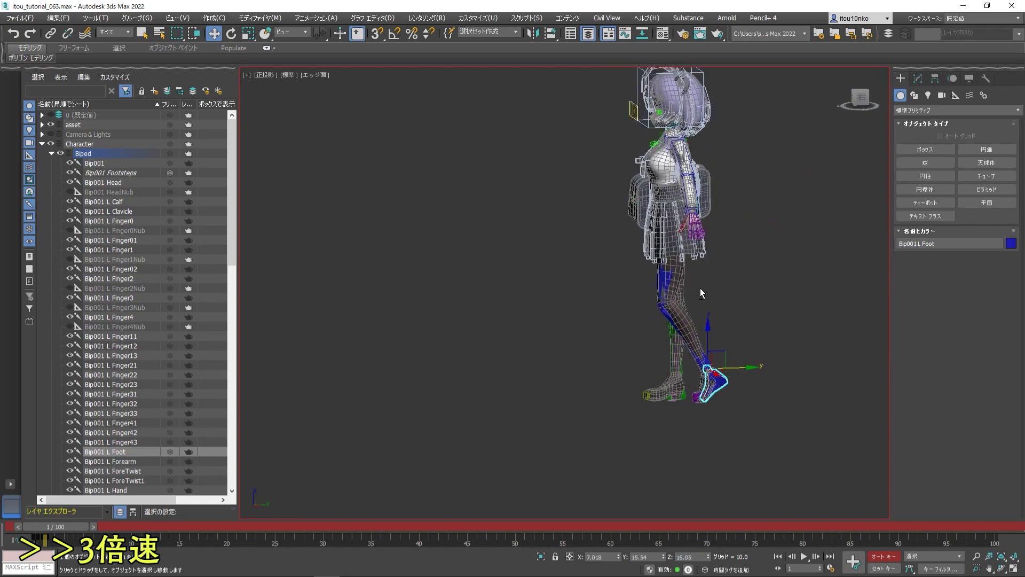
alt+middle_drag(701, 293, 724, 366)
scroll(695, 267, up, 5)
click(641, 303)
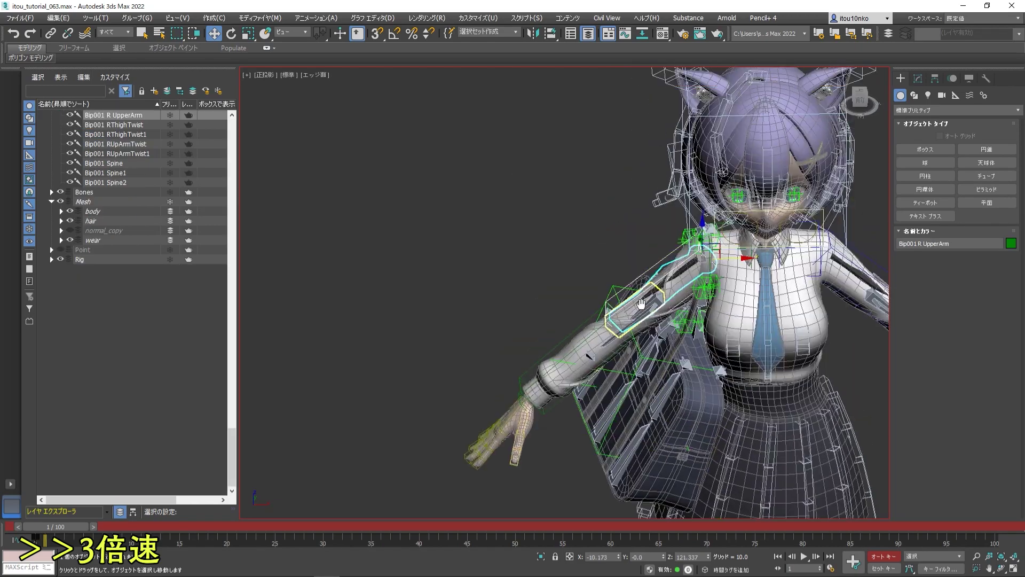
key(e)
mouse_move(674, 242)
mouse_down()
mouse_move(676, 228)
mouse_move(674, 299)
mouse_up()
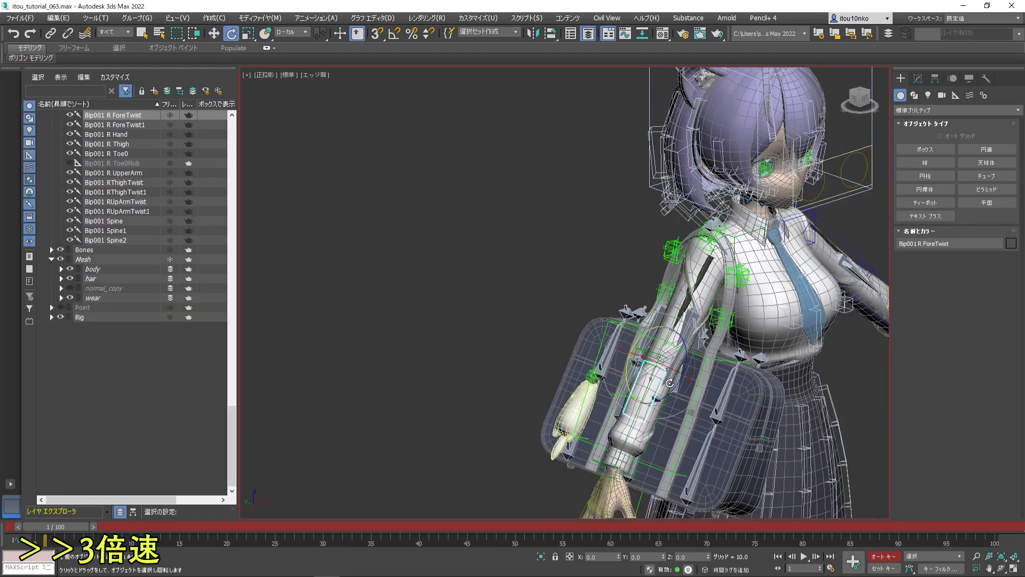
alt+middle_drag(674, 299, 678, 389)
click(678, 388)
alt+middle_drag(701, 324, 685, 379)
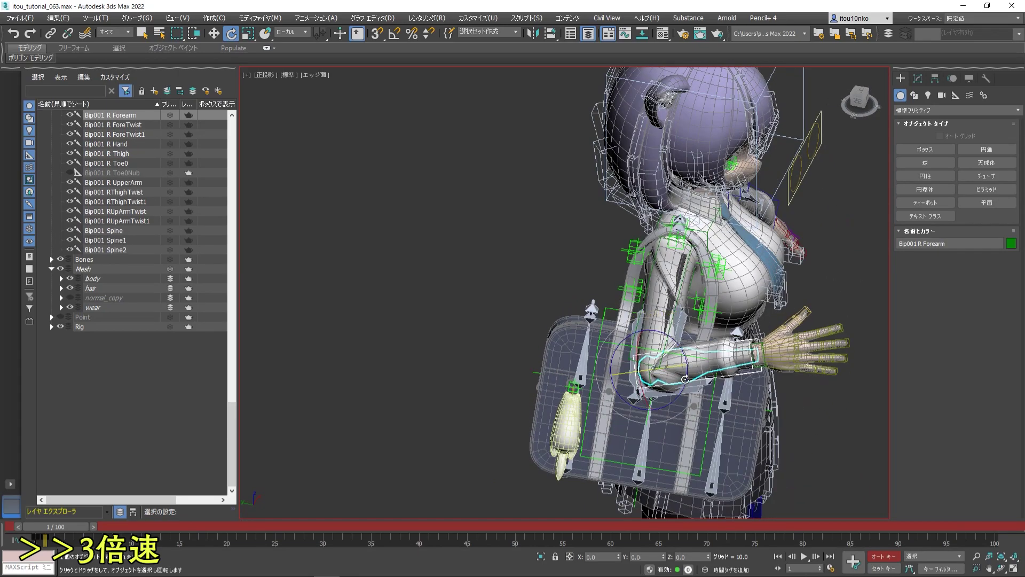
drag(687, 358, 689, 406)
alt+middle_drag(689, 406, 641, 374)
scroll(638, 422, up, 5)
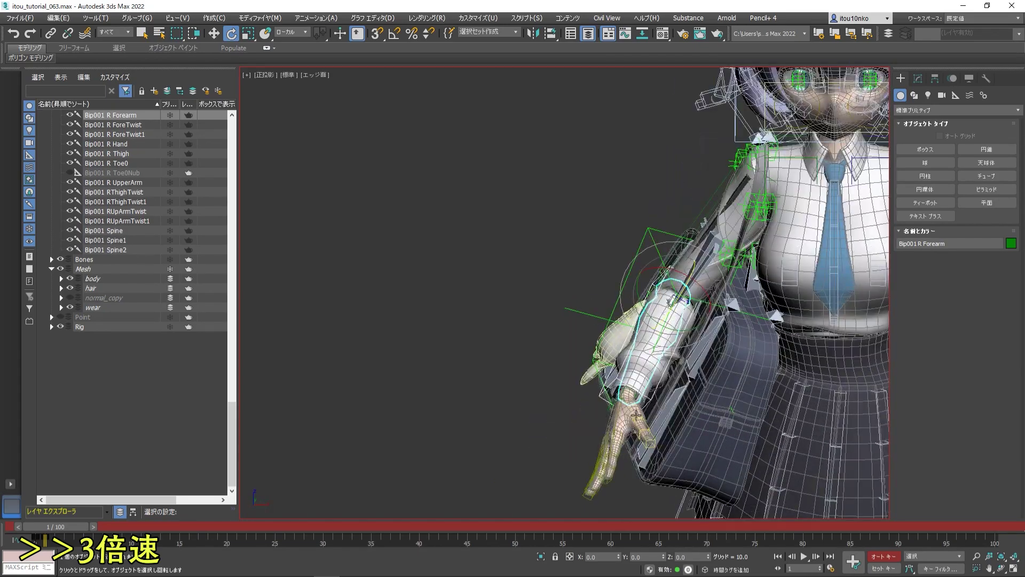
- Check the right hand and forearm placement over the bag from a side view
click(637, 432)
scroll(637, 431, down, 5)
mouse_move(637, 432)
alt+middle_down()
mouse_move(614, 374)
mouse_move(684, 373)
mouse_move(641, 347)
alt+middle_up()
scroll(615, 374, up, 3)
click(618, 369)
scroll(641, 374, down, 5)
scroll(684, 374, up, 5)
scroll(641, 347, up, 3)
- Select strap helpers Point055 and Point050 at the shoulder, ending on Point055 for adjustment
click(614, 240)
mouse_move(614, 241)
alt+middle_down()
mouse_move(667, 205)
mouse_move(633, 277)
alt+middle_up()
key(w)
scroll(708, 207, down, 2)
click(635, 283)
scroll(634, 277, up, 2)
click(680, 187)
alt+middle_drag(680, 187, 691, 184)
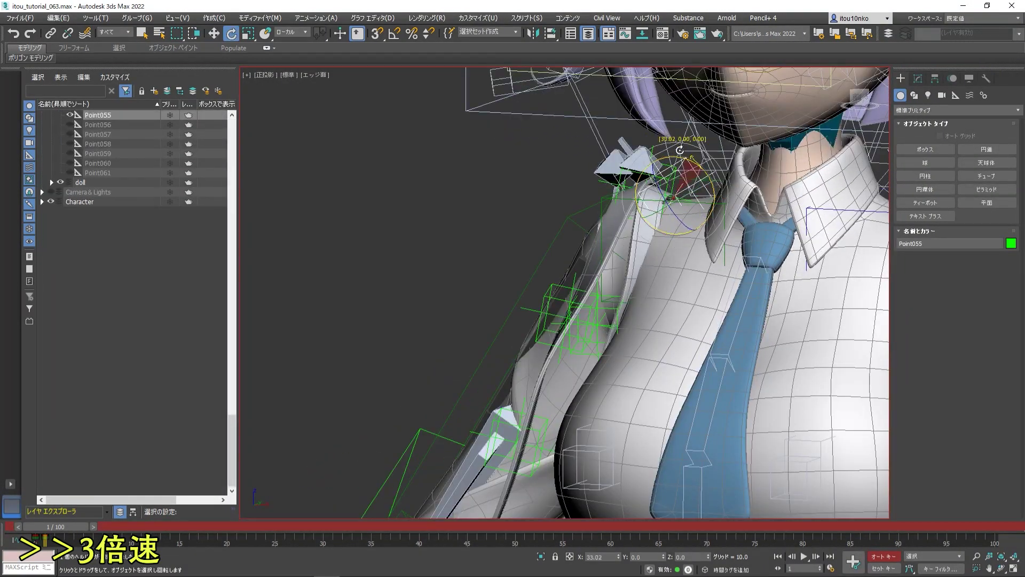
- Select strap helper Point051 and rotate Point053 by -11.88° about Y
scroll(587, 290, up, 2)
mouse_move(588, 291)
alt+middle_down()
mouse_move(624, 388)
mouse_move(625, 287)
mouse_move(637, 348)
alt+middle_up()
click(624, 387)
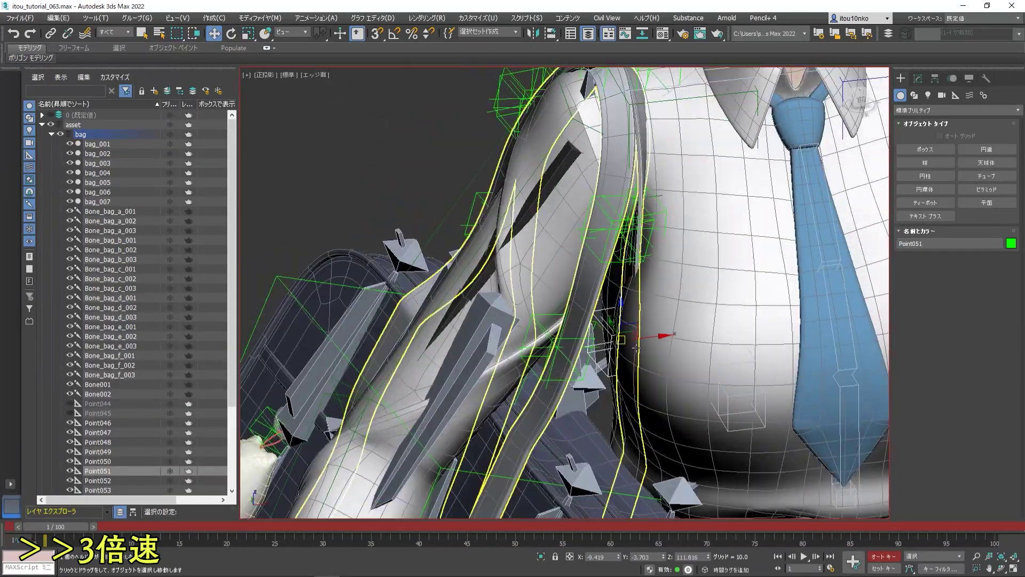
key(w)
alt+middle_drag(641, 188, 648, 197)
key(e)
drag(643, 219, 623, 221)
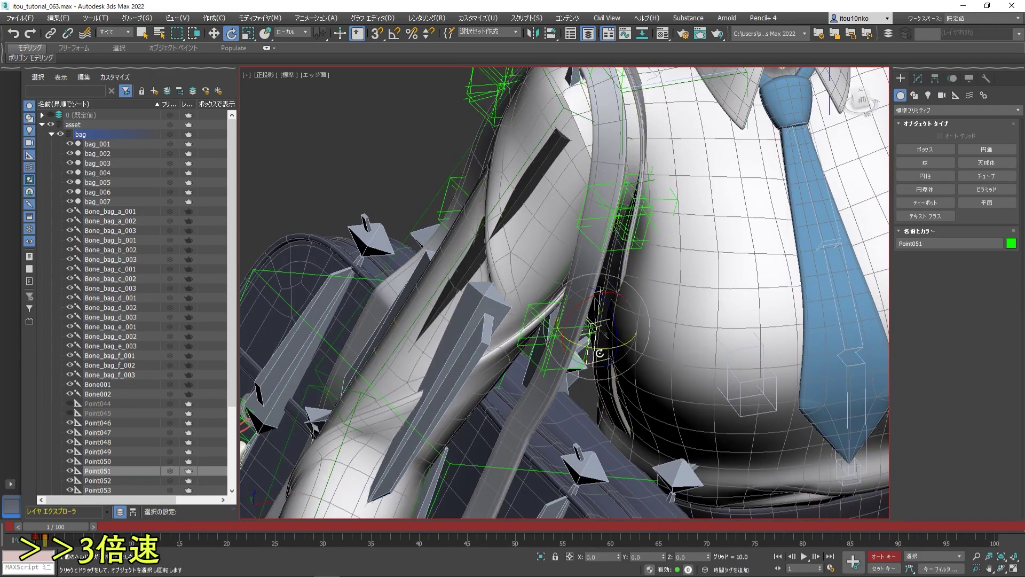
- Select Bone_bag_d_002 and bag_himo_b_001, rotating bag_himo_b_001 by -4.47° about Z in Local coordinates
alt+middle_drag(588, 315, 598, 348)
scroll(598, 347, down, 3)
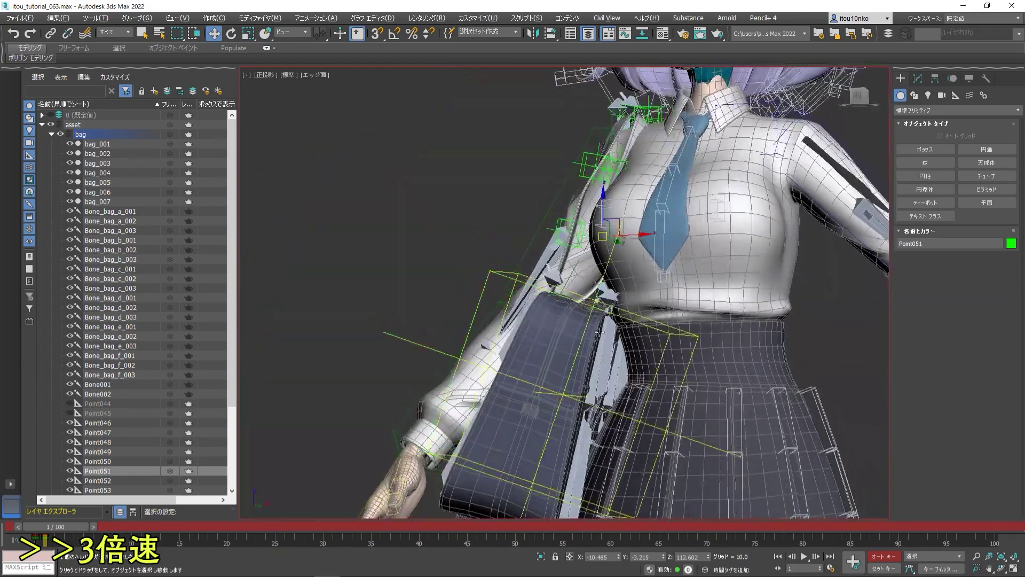
key(e)
click(609, 387)
scroll(608, 386, up, 3)
mouse_move(608, 386)
alt+middle_down()
mouse_move(619, 395)
mouse_move(593, 397)
alt+middle_up()
click(630, 407)
scroll(631, 407, up, 3)
drag(594, 397, 590, 398)
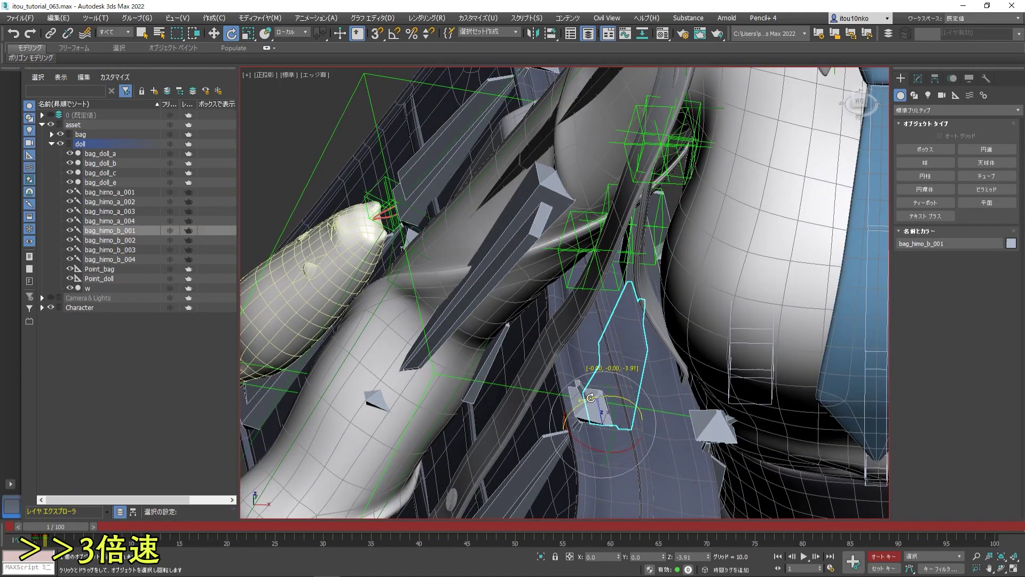
- Tilt the strap bone a few more degrees and inspect it from around the shoulder
alt+middle_drag(590, 398, 598, 406)
scroll(598, 405, down, 3)
drag(592, 402, 595, 404)
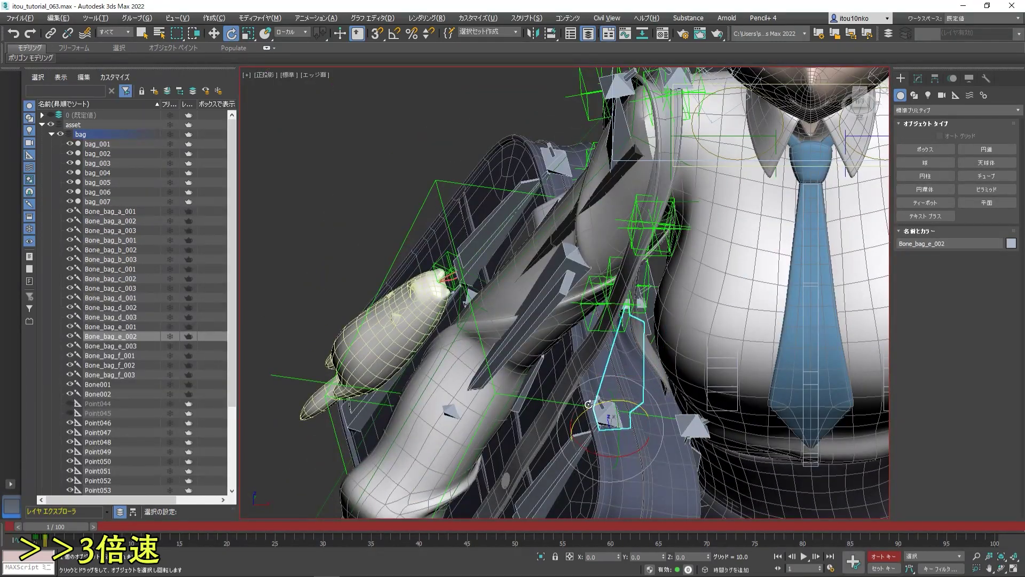
alt+middle_drag(588, 405, 639, 422)
alt+middle_drag(577, 450, 576, 451)
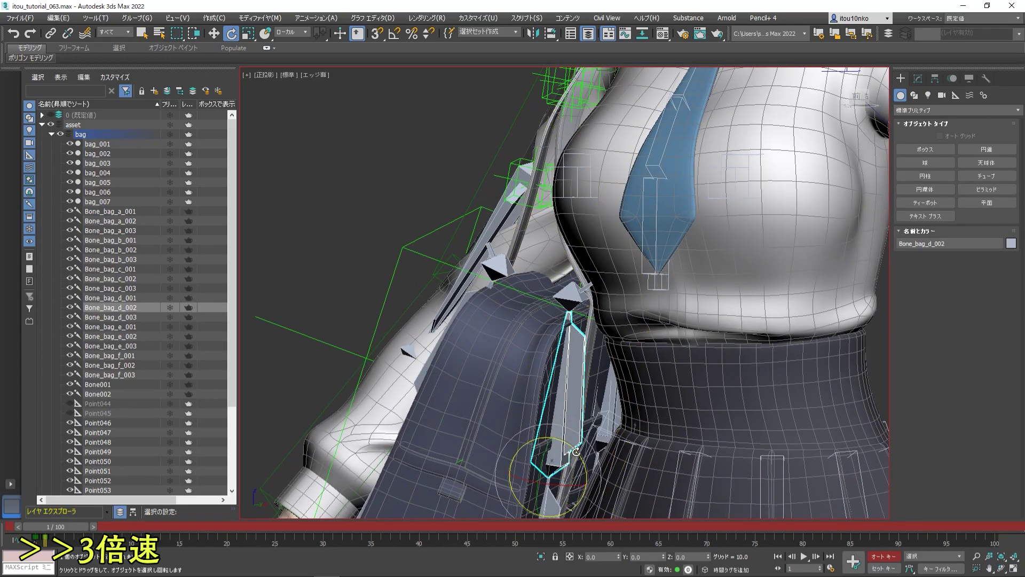
scroll(577, 451, down, 5)
- Reposition strap helpers Point051 and Point053 beside the chest with the Move tool
click(569, 298)
key(w)
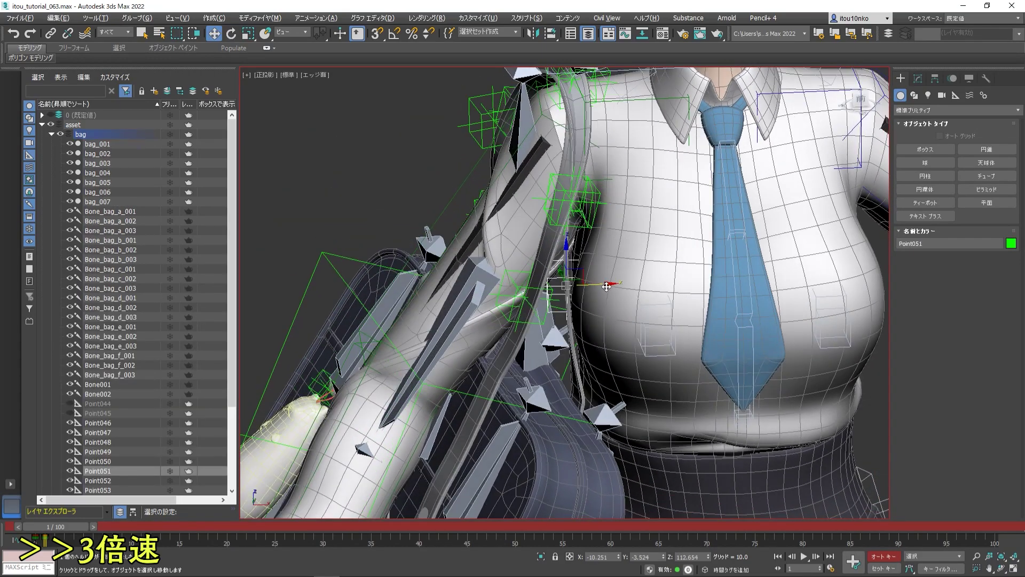
alt+middle_drag(569, 297, 569, 297)
click(599, 252)
scroll(584, 265, up, 3)
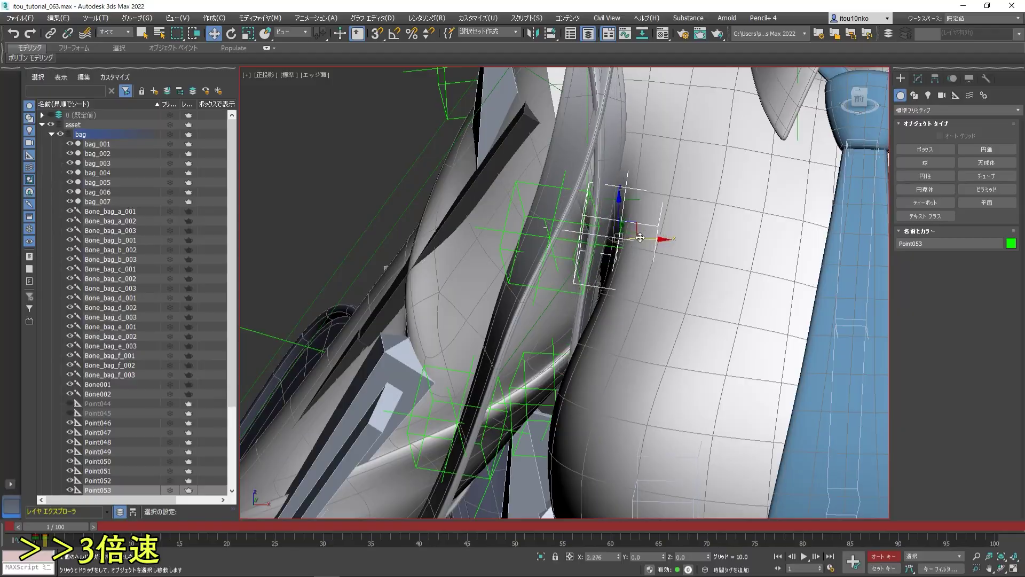
scroll(640, 238, down, 3)
scroll(610, 256, down, 3)
scroll(610, 255, up, 3)
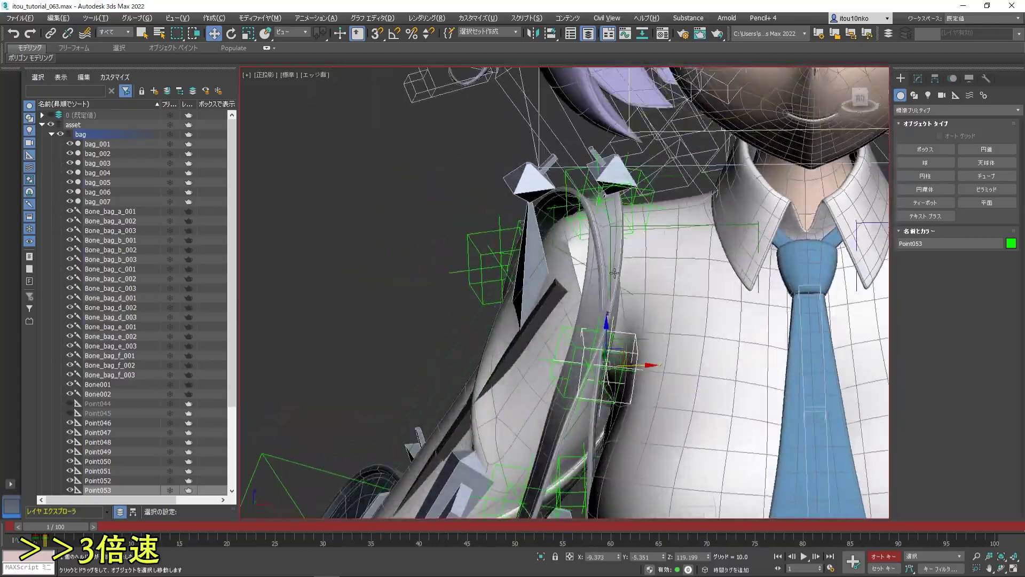
mouse_move(610, 256)
alt+middle_down()
mouse_move(587, 348)
mouse_move(810, 293)
mouse_move(595, 302)
alt+middle_up()
- Adjust strap segments bag_himo_b_003 and bag_himo_b_004 along the shoulder
click(587, 348)
key(e)
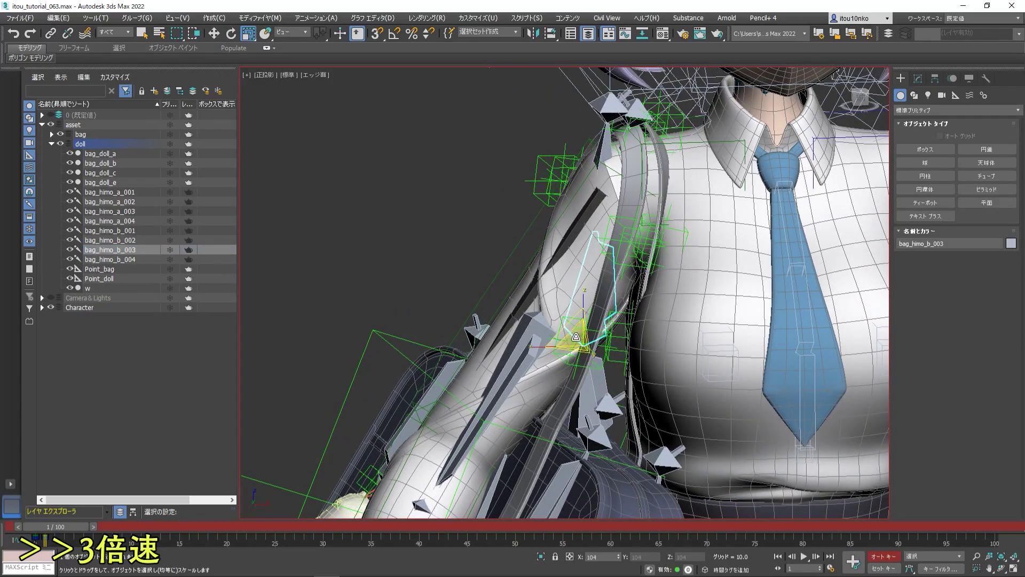
mouse_move(576, 336)
alt+middle_down()
mouse_move(604, 320)
mouse_move(616, 329)
mouse_move(579, 333)
mouse_move(595, 316)
mouse_move(601, 208)
alt+middle_up()
scroll(611, 323, down, 3)
key(e)
scroll(610, 323, up, 3)
key(w)
click(76, 261)
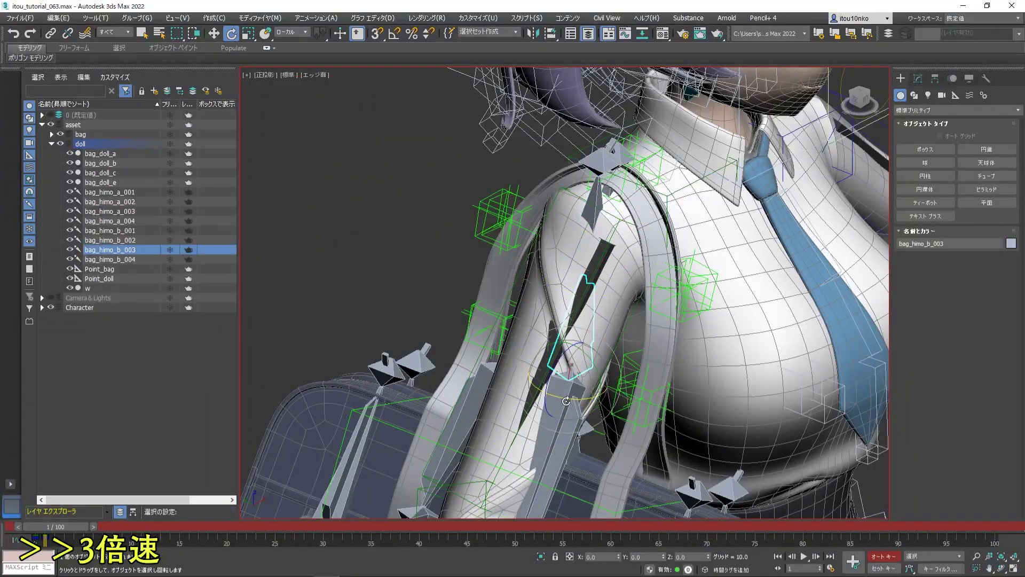
- Move and locally rotate helper Point054 to sit on the shoulder
alt+middle_drag(559, 400, 687, 390)
alt+middle_drag(591, 345, 665, 352)
key(w)
click(623, 247)
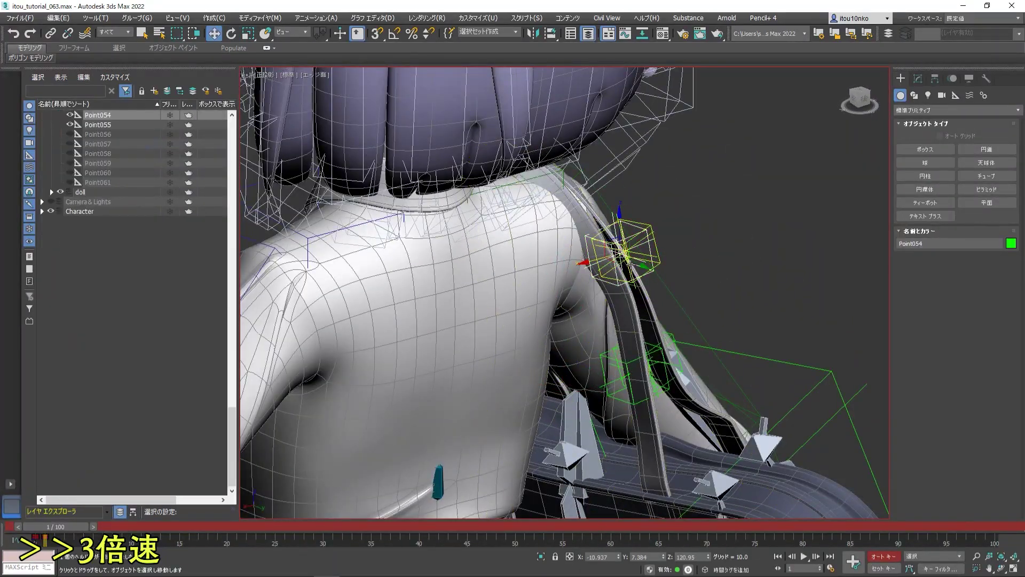
mouse_move(624, 247)
alt+middle_down()
mouse_move(693, 229)
mouse_move(499, 298)
alt+middle_up()
key(e)
scroll(499, 299, down, 5)
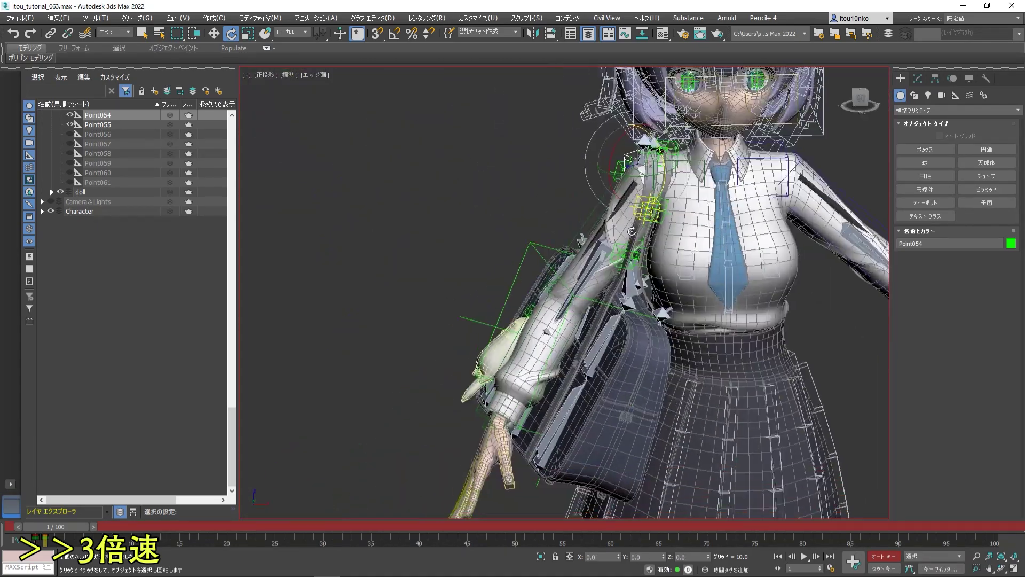
scroll(529, 347, up, 6)
- Bend the first right-hand finger bones below Bip001 R Hand into a curl
click(567, 374)
scroll(615, 411, up, 4)
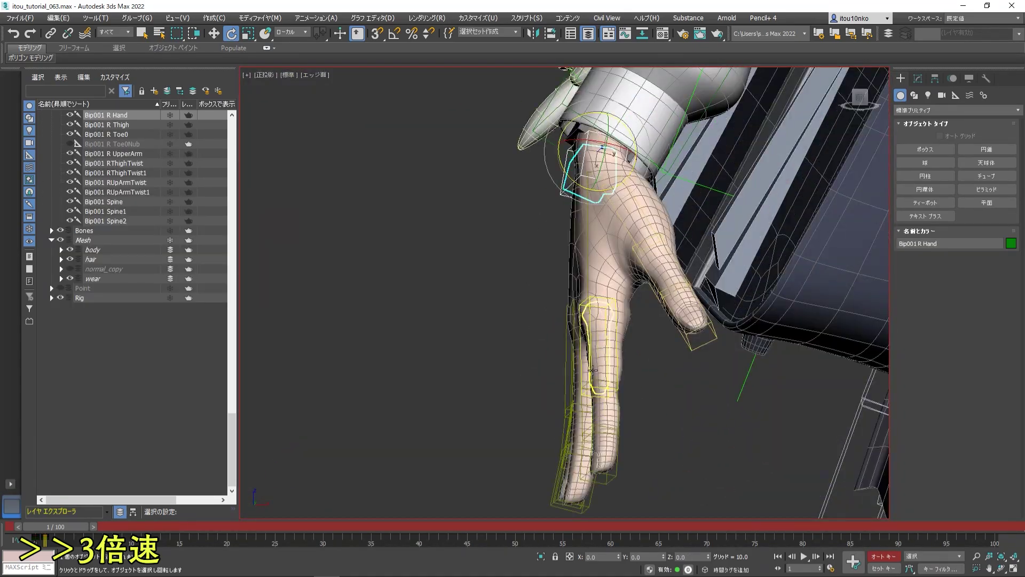
click(593, 331)
click(618, 411)
click(567, 391)
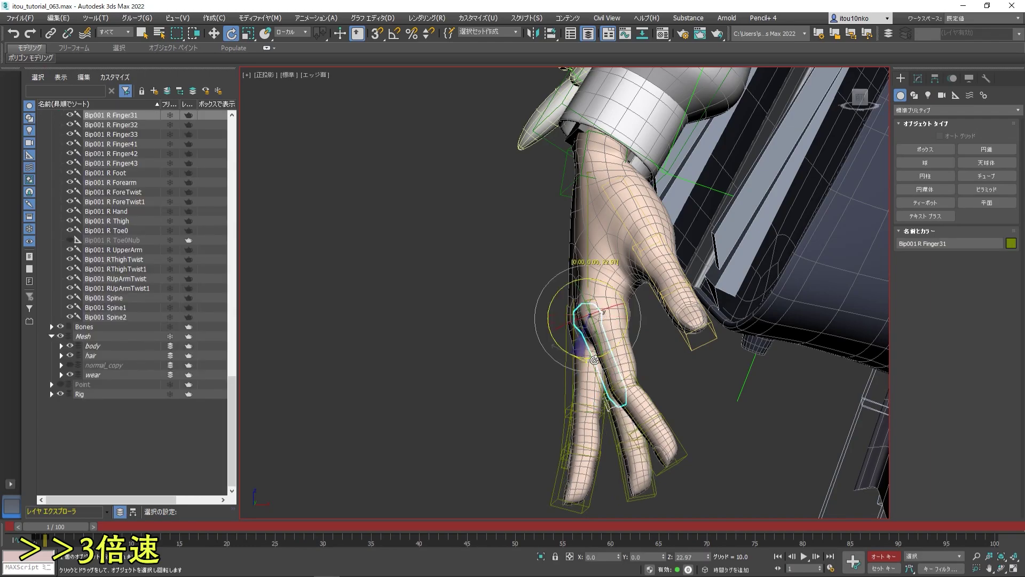
click(618, 424)
mouse_move(617, 424)
alt+middle_down()
mouse_move(663, 361)
mouse_move(603, 311)
alt+middle_up()
click(663, 361)
- Curl Bip001 R Finger21, Finger32, Finger43 and Finger33 of the right hand
click(603, 312)
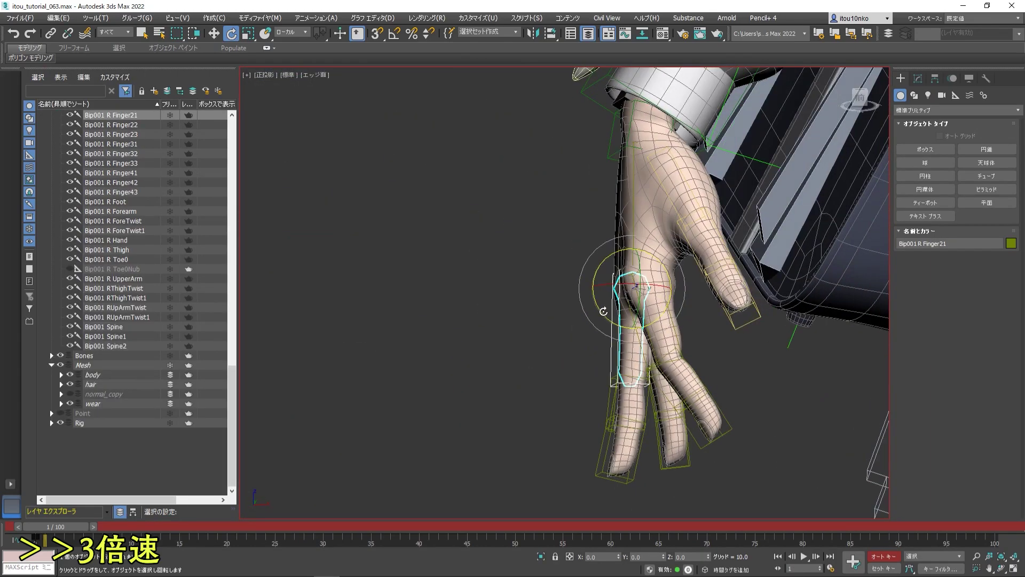
click(668, 405)
alt+middle_drag(668, 406, 628, 404)
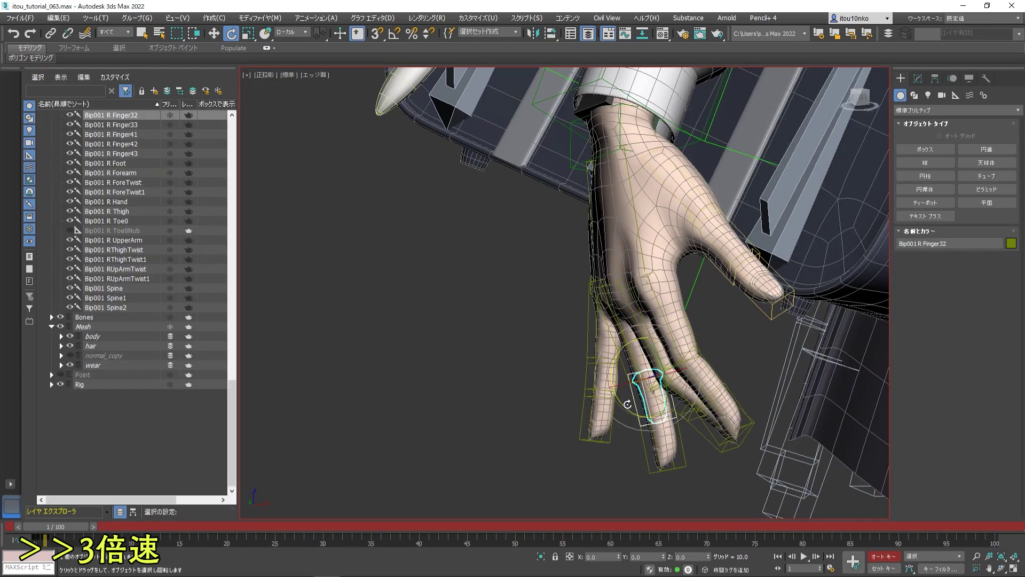
mouse_move(609, 344)
alt+middle_down()
mouse_move(591, 305)
mouse_move(425, 368)
mouse_move(442, 364)
alt+middle_up()
click(591, 304)
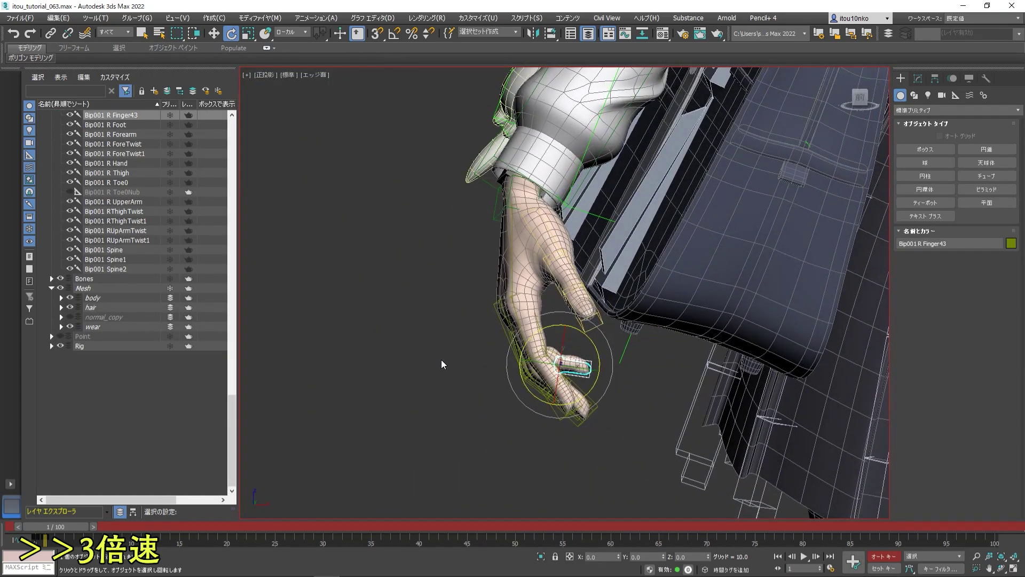
alt+middle_drag(619, 408, 623, 394)
click(623, 394)
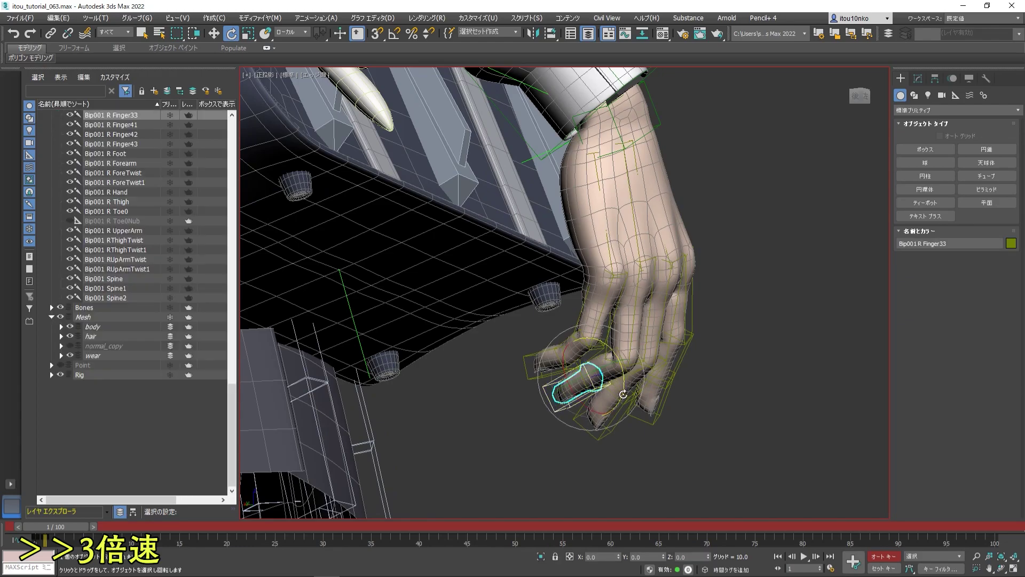
click(526, 383)
- Finish Finger33's curl and check the right hand and forearm from the front
click(545, 348)
alt+middle_drag(545, 347, 469, 418)
click(528, 316)
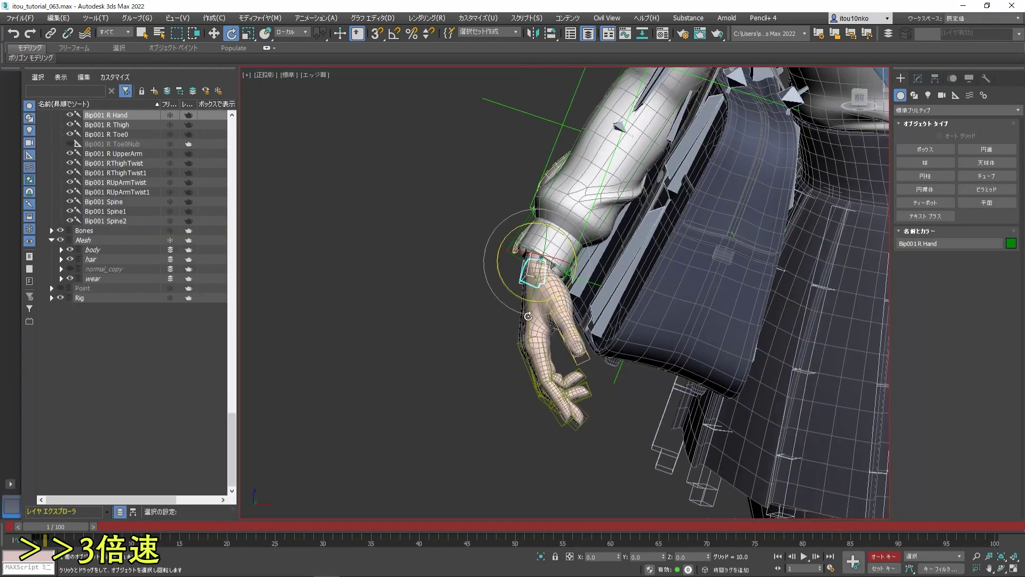
alt+middle_drag(528, 316, 564, 279)
scroll(564, 280, down, 5)
scroll(565, 279, up, 3)
click(564, 280)
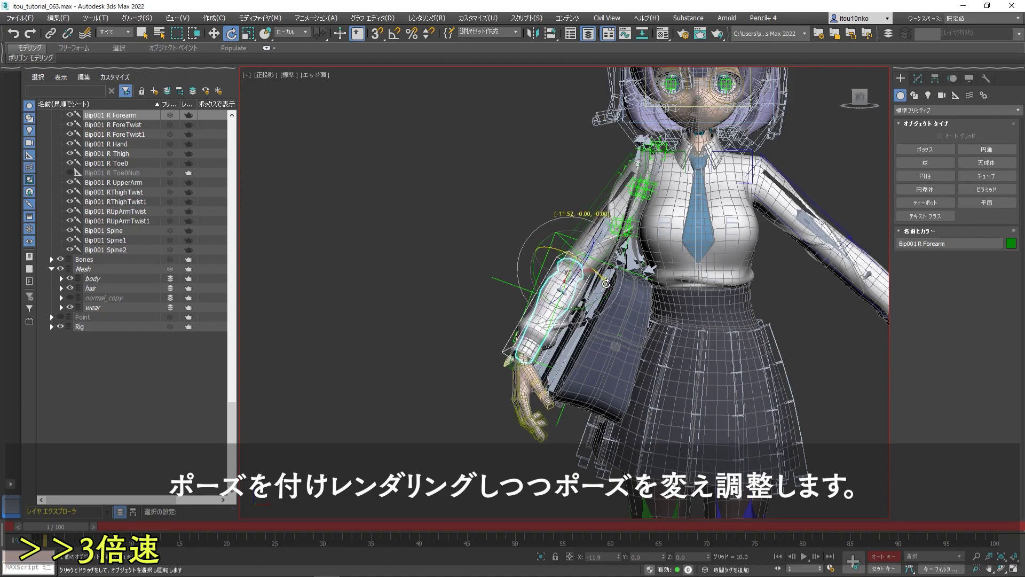
- Check the right upper arm and hand, then view the character from the other side
click(642, 213)
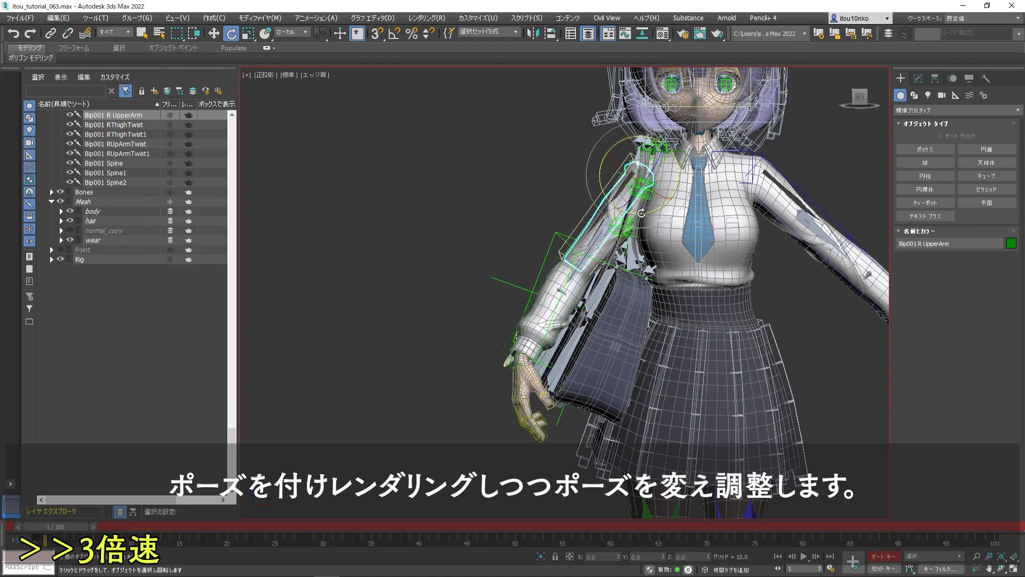
scroll(534, 374, up, 2)
click(538, 355)
scroll(615, 280, down, 5)
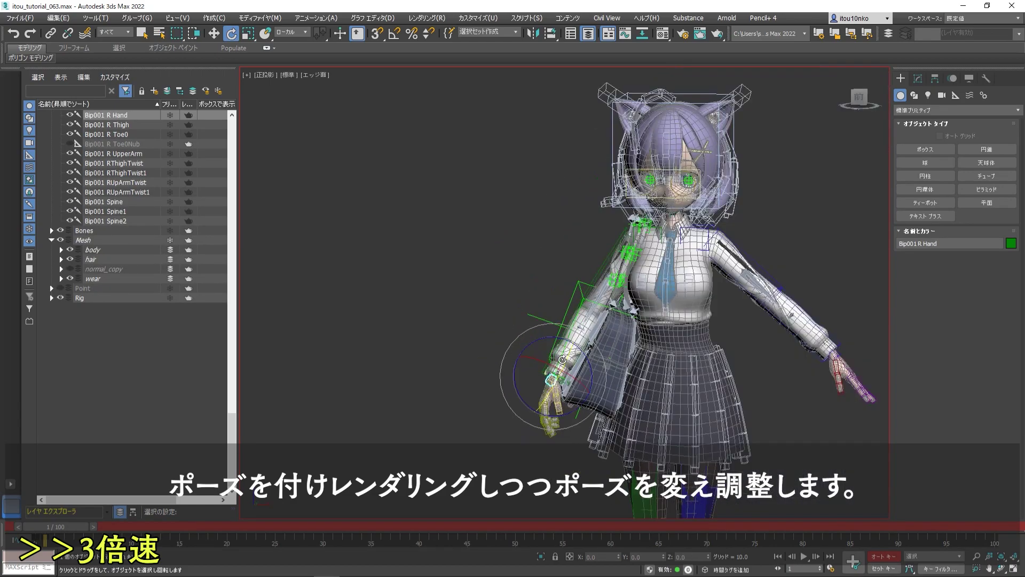
alt+middle_drag(615, 280, 667, 342)
scroll(668, 267, up, 3)
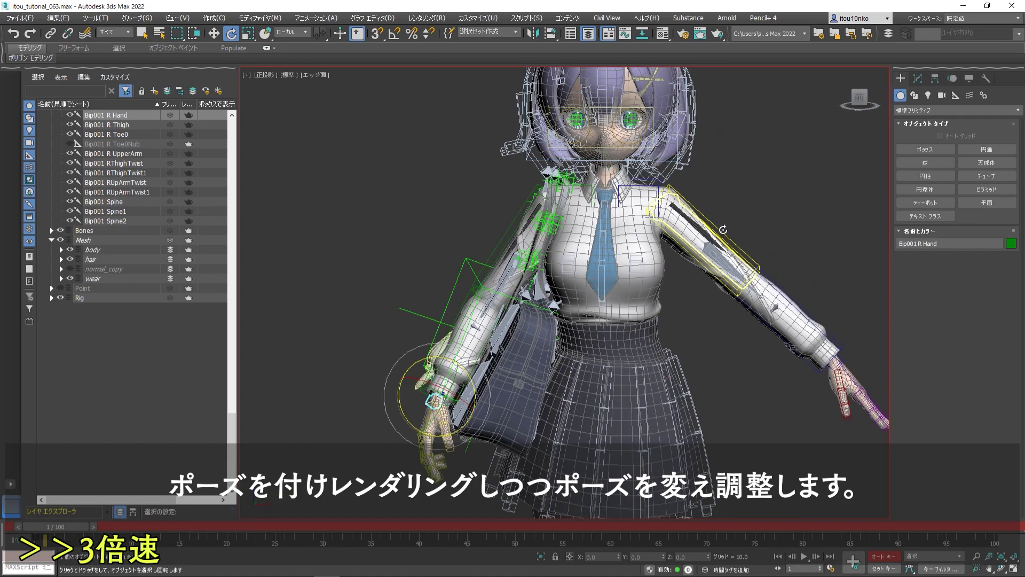
- Raise Bip001 L UpperArm, bend the L Forearm and turn the L Hand at the wrist
click(704, 231)
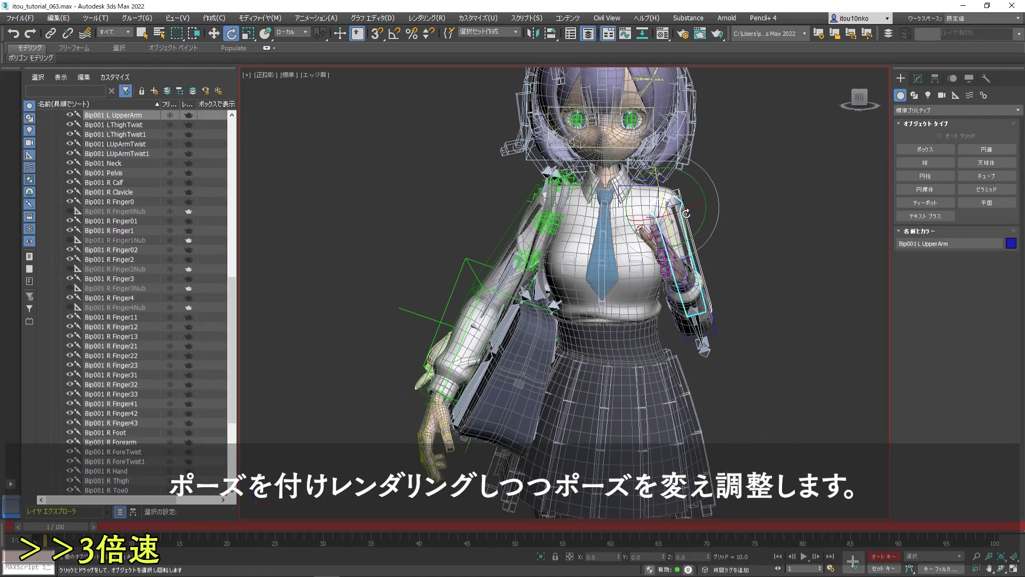
drag(716, 330, 730, 302)
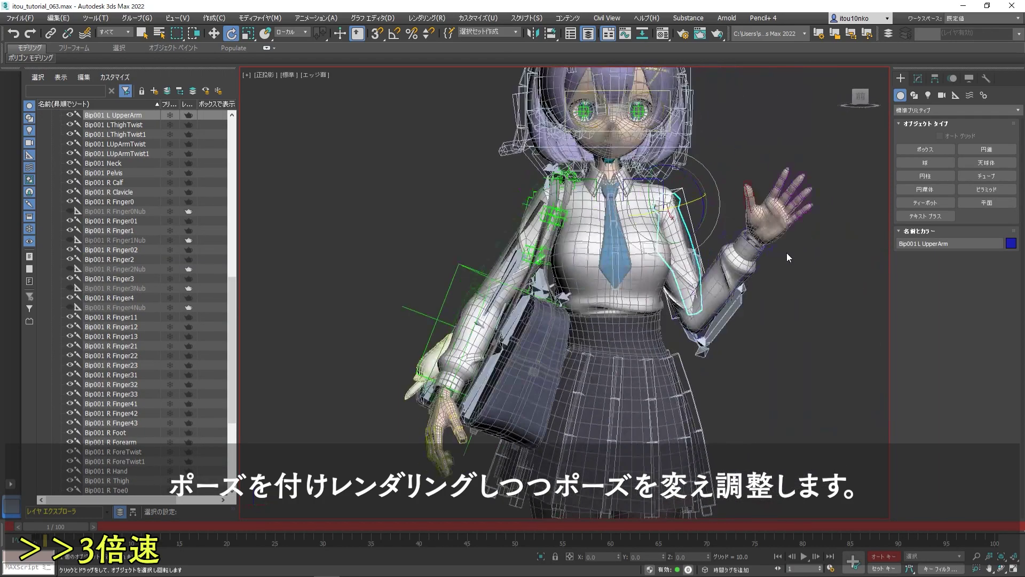
scroll(748, 277, up, 2)
click(748, 277)
scroll(769, 254, up, 3)
click(710, 209)
drag(710, 208, 726, 192)
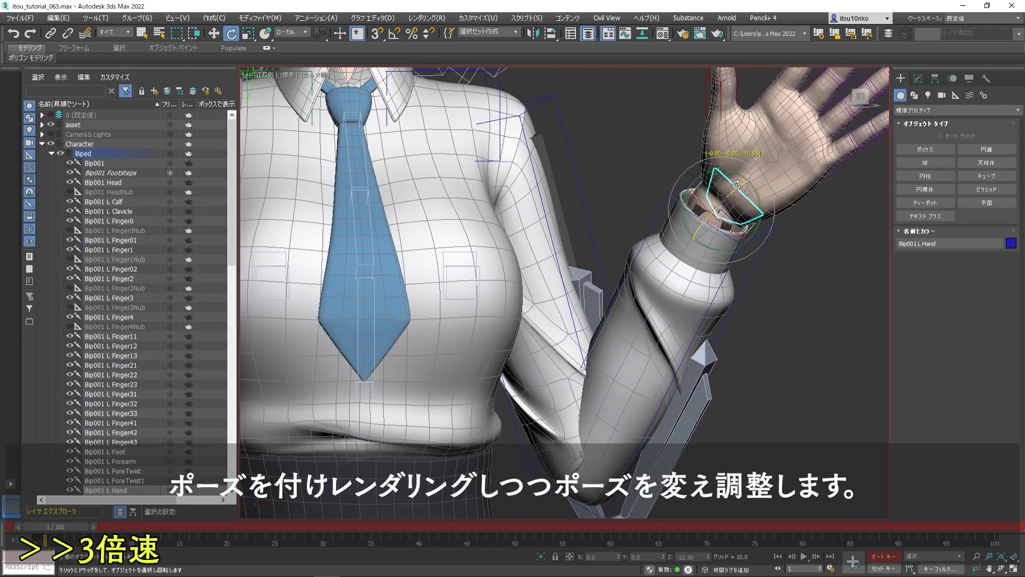
- Spread the left-hand fingers, including Bip001 L Finger22, into the wave
scroll(726, 192, down, 3)
mouse_move(694, 296)
alt+middle_down()
mouse_move(761, 297)
mouse_move(694, 267)
alt+middle_up()
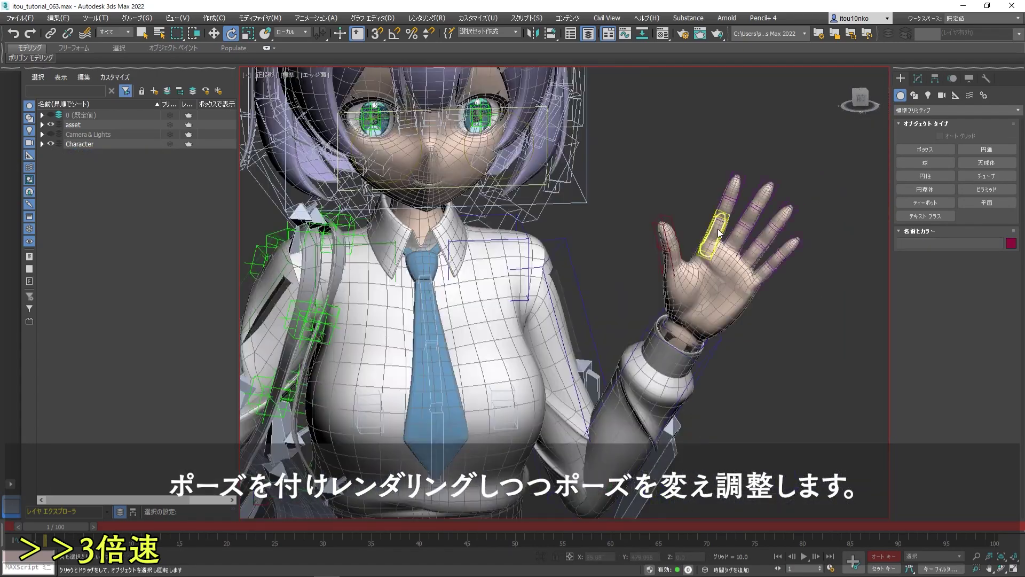
click(716, 229)
scroll(682, 197, up, 3)
drag(682, 196, 778, 179)
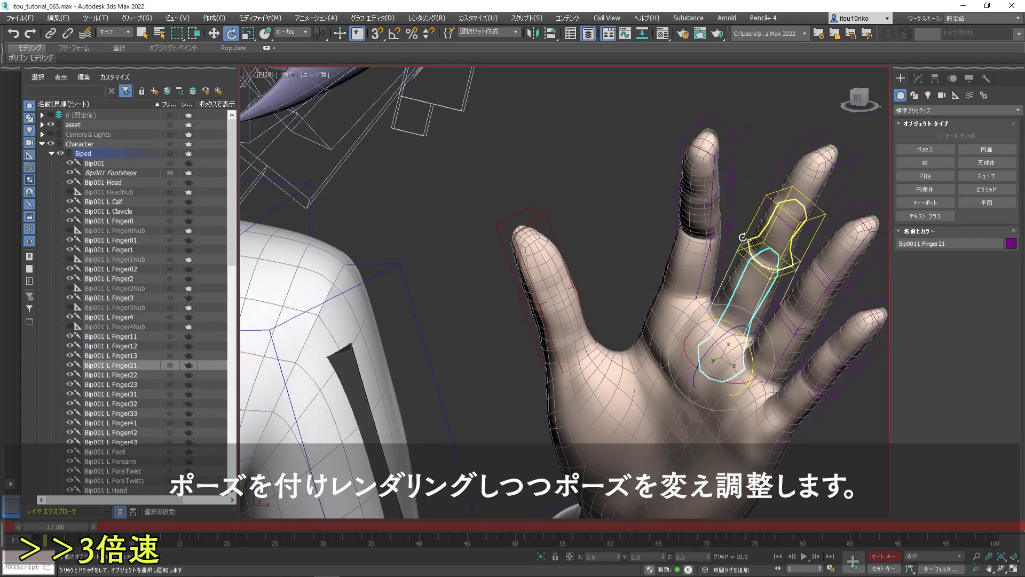
click(743, 238)
scroll(743, 238, down, 5)
scroll(614, 264, down, 10)
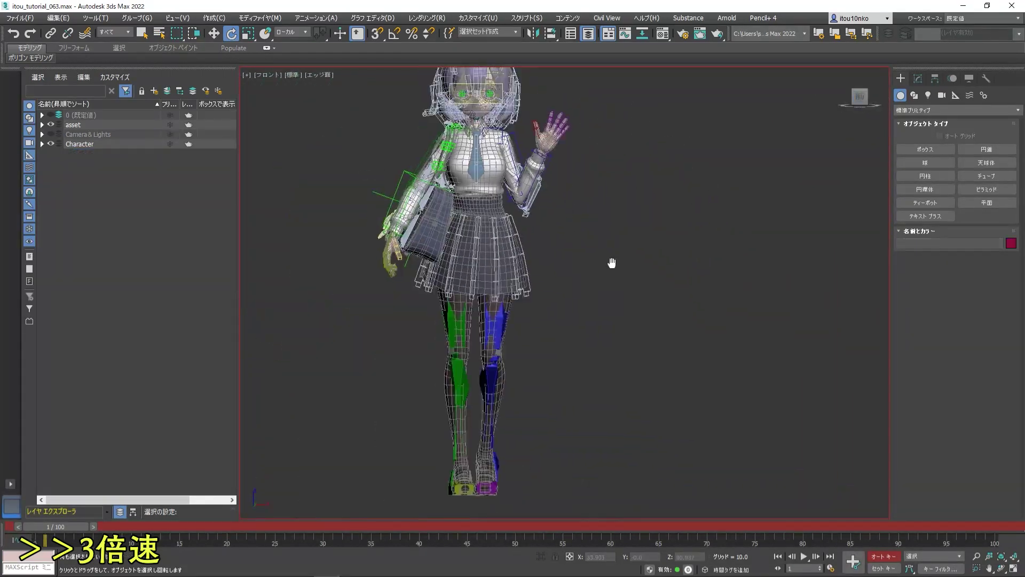
click(1015, 570)
- Move the time slider to frame 50 and recentre the front view on the waving girl
drag(55, 527, 527, 550)
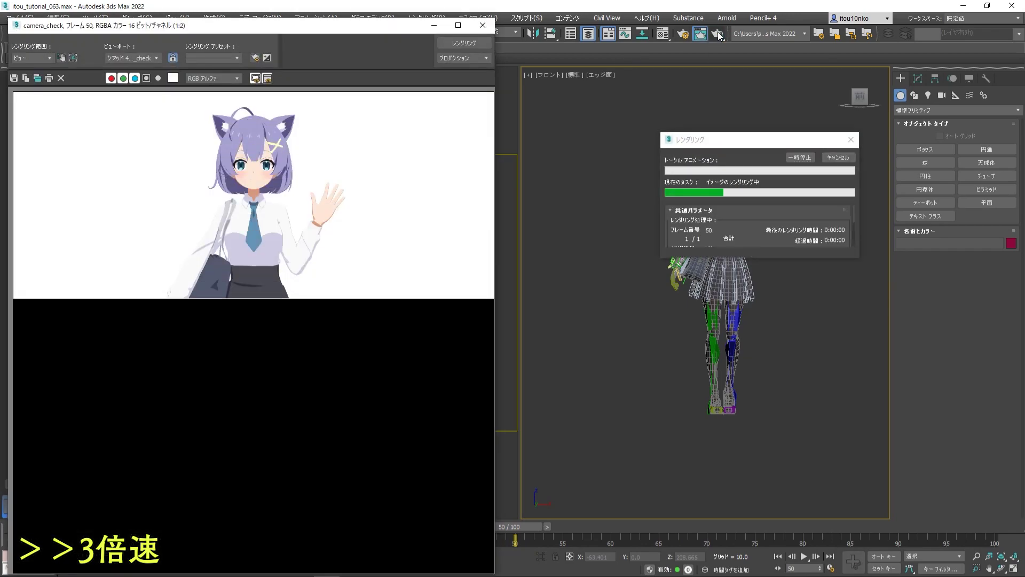
scroll(208, 272, up, 1)
scroll(164, 294, up, 1)
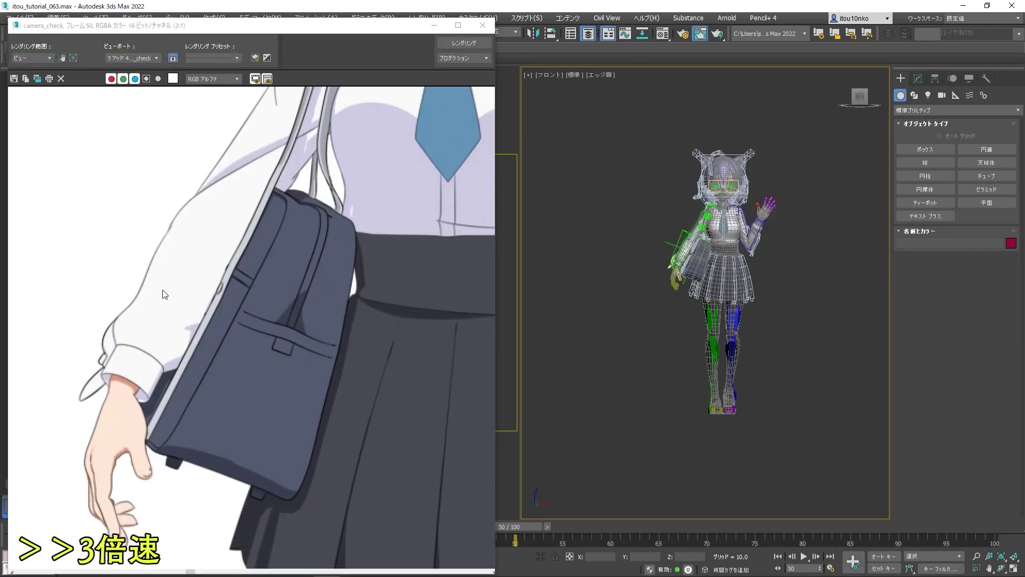
scroll(677, 256, up, 3)
scroll(677, 256, down, 3)
scroll(250, 321, down, 1)
scroll(251, 320, down, 1)
scroll(653, 340, up, 1)
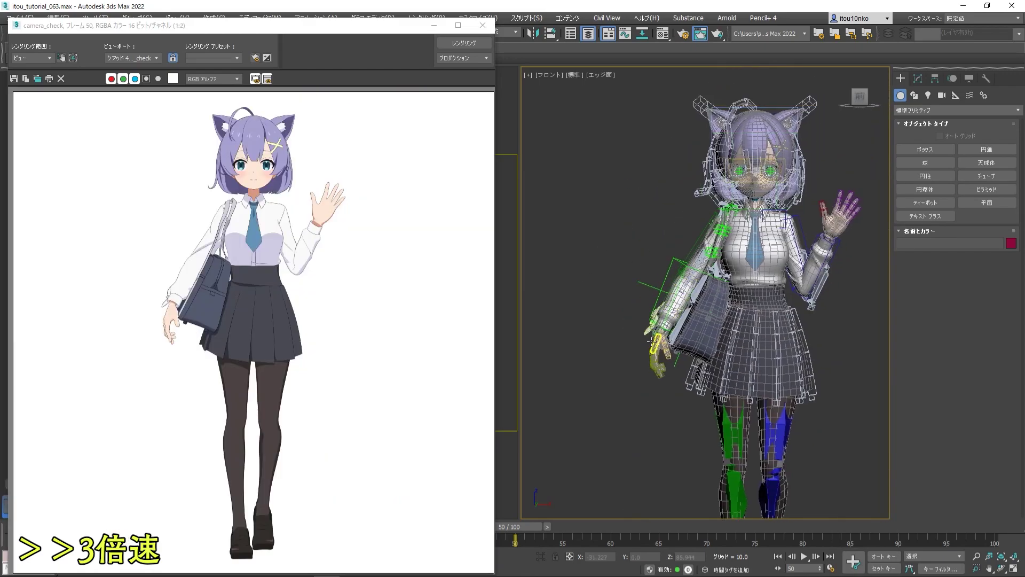
middle_drag(597, 255, 629, 180)
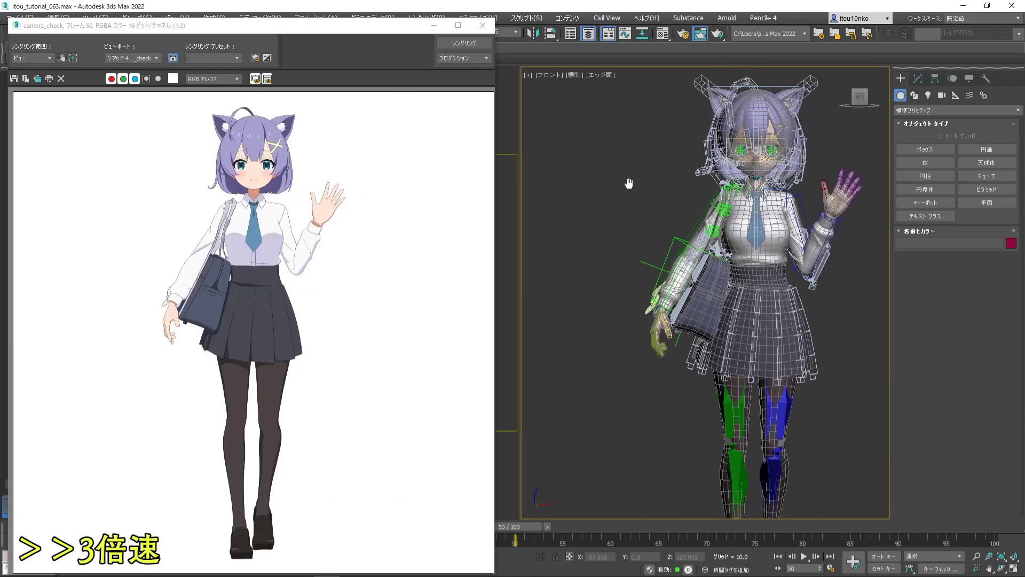
scroll(345, 211, up, 1)
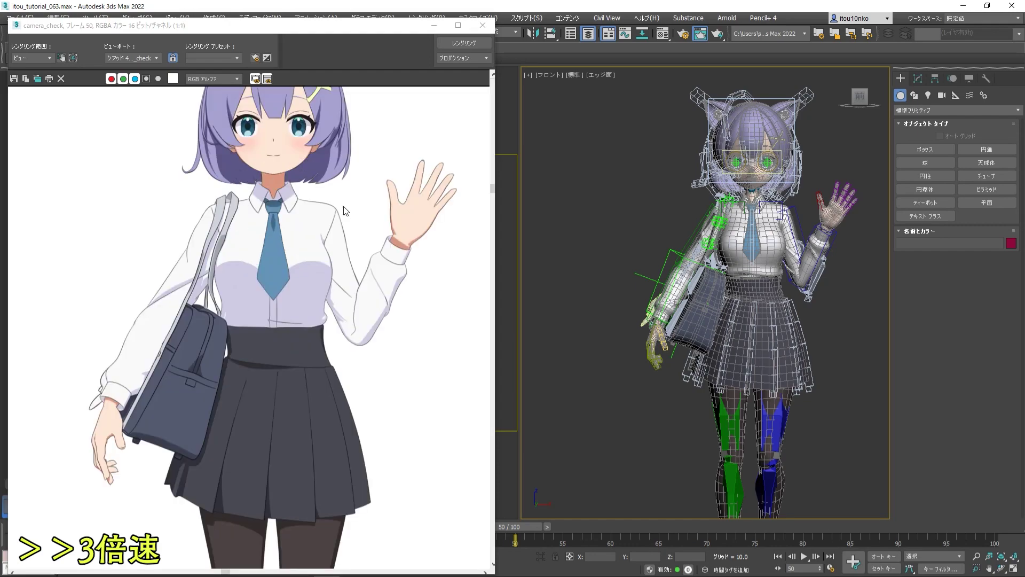
scroll(361, 207, down, 1)
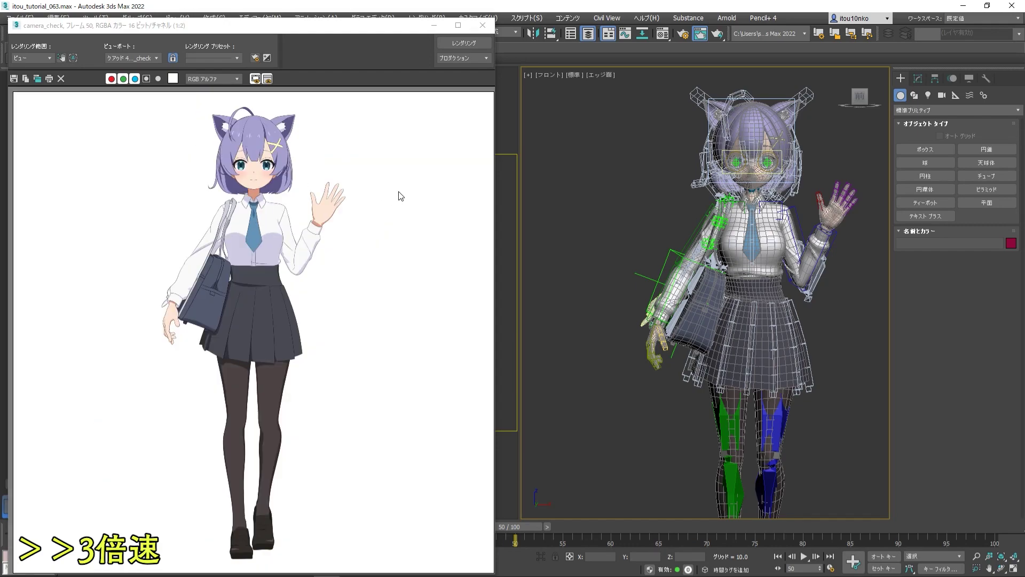
scroll(783, 209, up, 3)
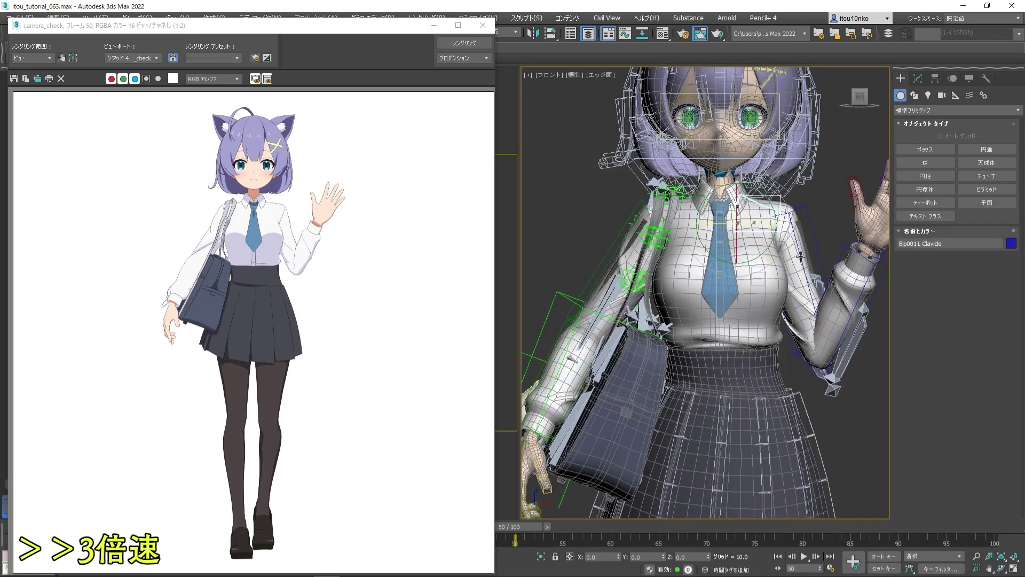
scroll(801, 257, down, 4)
- Turn on Auto Key, close the previous render and select Bip001 Spine1 in front view
key(n)
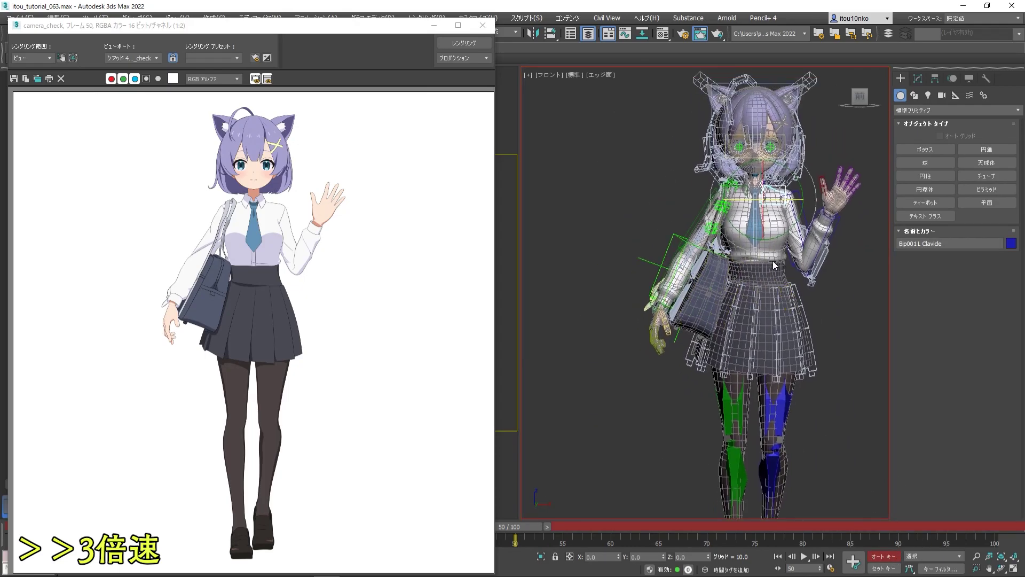
click(483, 25)
alt+middle_drag(748, 267, 774, 240)
scroll(761, 237, up, 3)
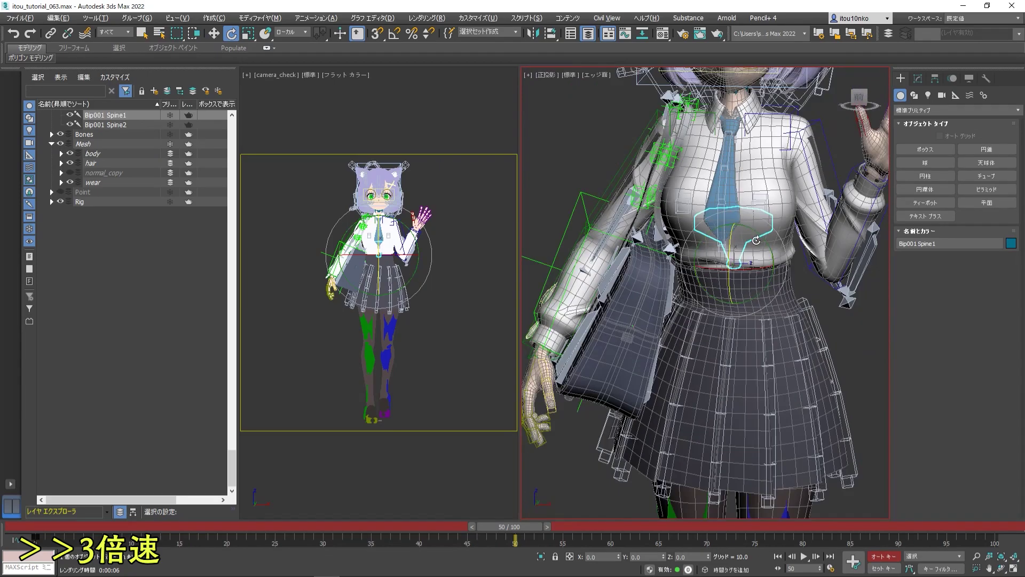
click(762, 238)
click(866, 100)
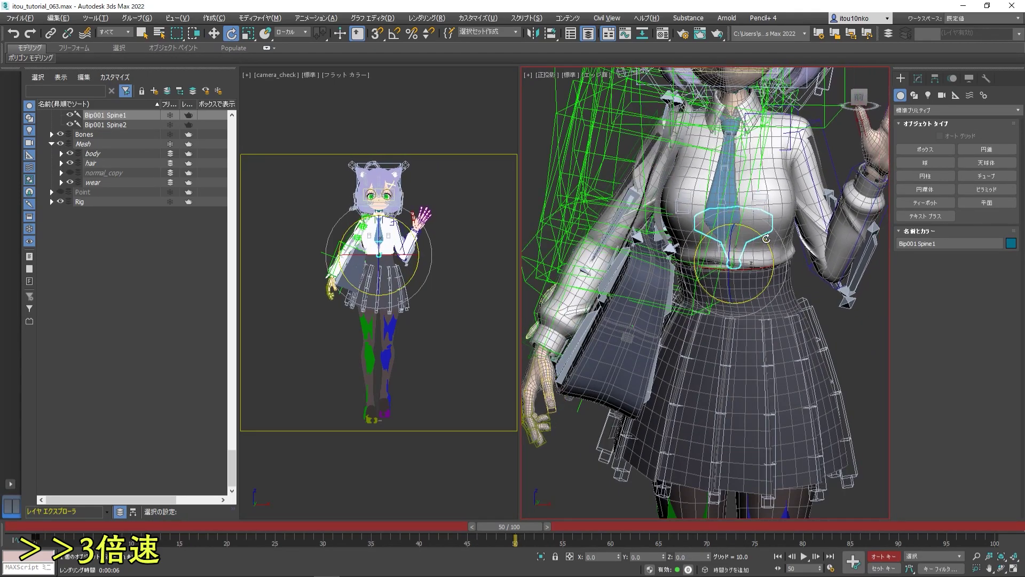
scroll(666, 258, up, 5)
- Select the Bip001 R Clavicle bone and render a test image of frame 50
click(667, 225)
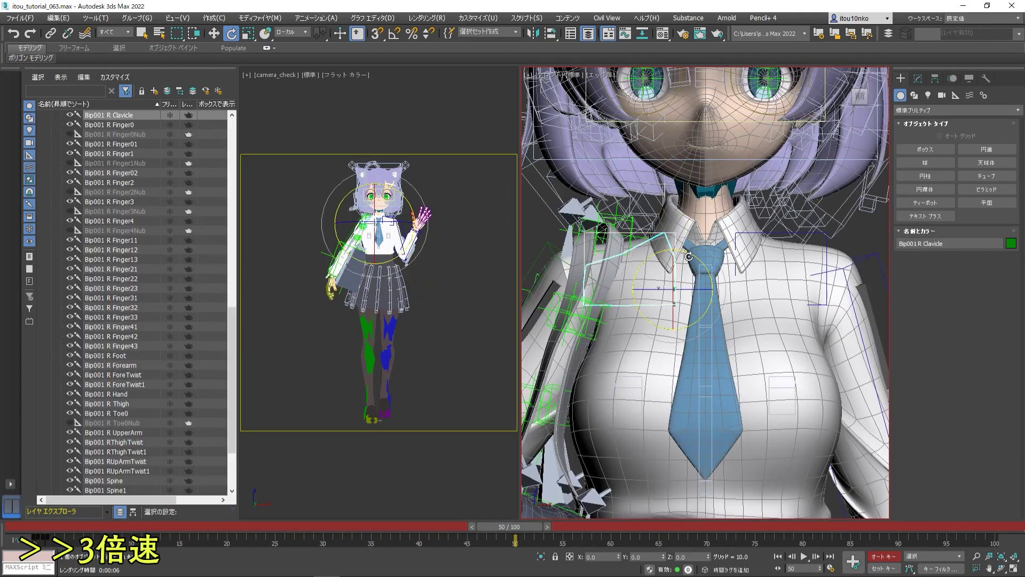
scroll(778, 319, down, 6)
scroll(778, 319, up, 2)
click(699, 35)
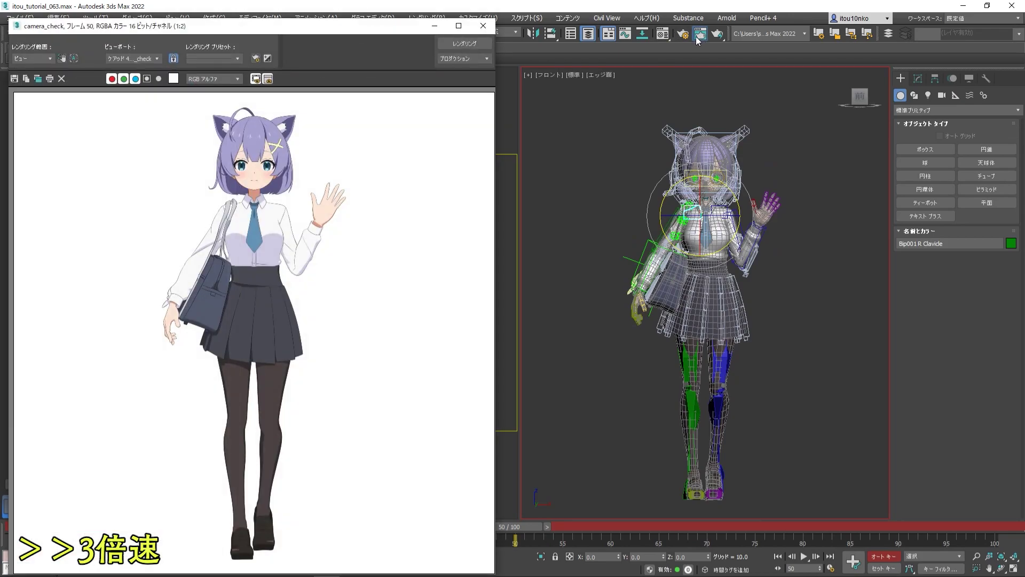
- Rotate the Bip001 L Forearm to a more upright wave and re-render the frame
scroll(764, 253, up, 4)
click(737, 289)
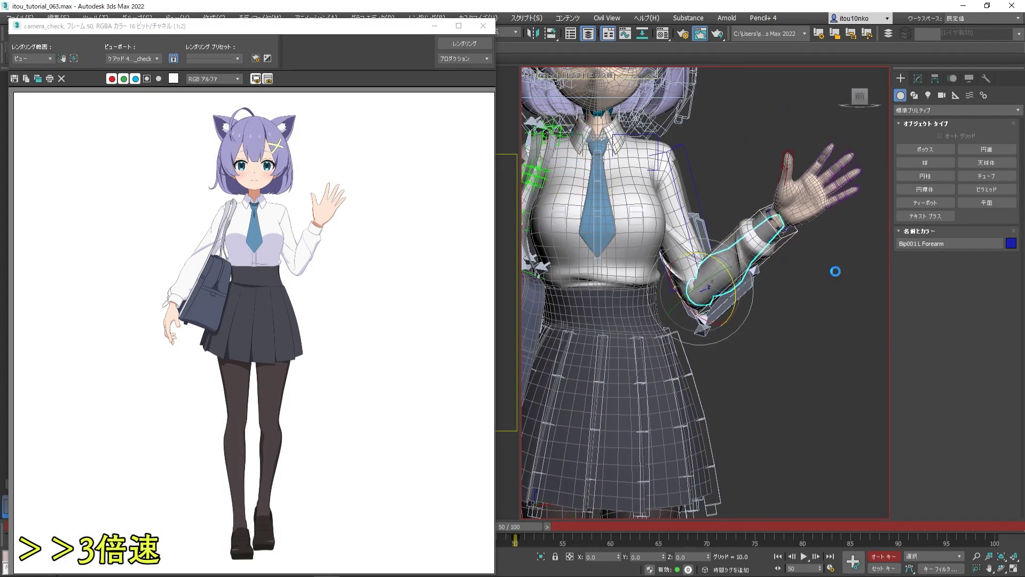
scroll(802, 233, up, 2)
scroll(773, 200, up, 4)
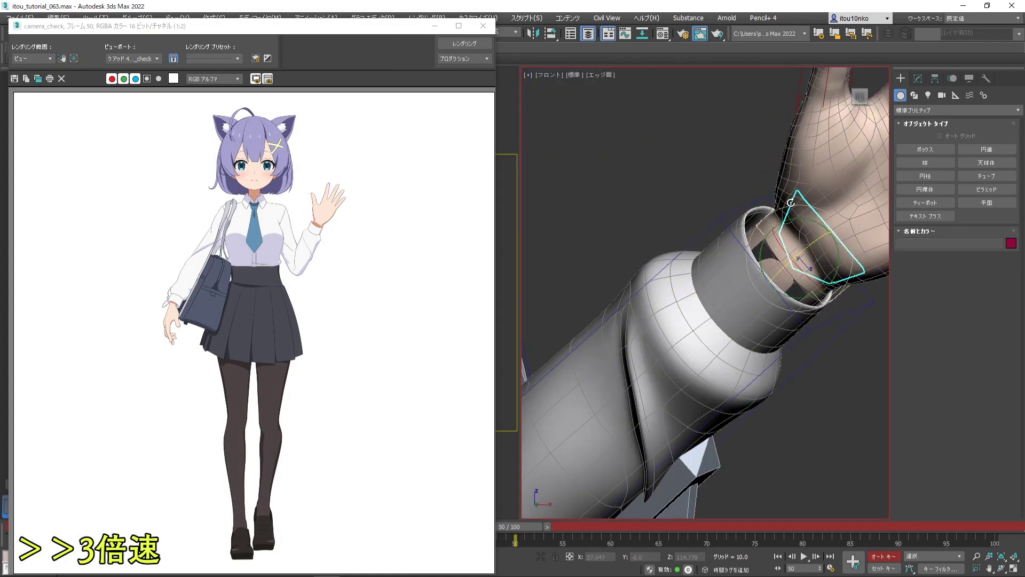
drag(791, 203, 801, 225)
scroll(791, 214, down, 3)
scroll(747, 267, down, 3)
click(463, 42)
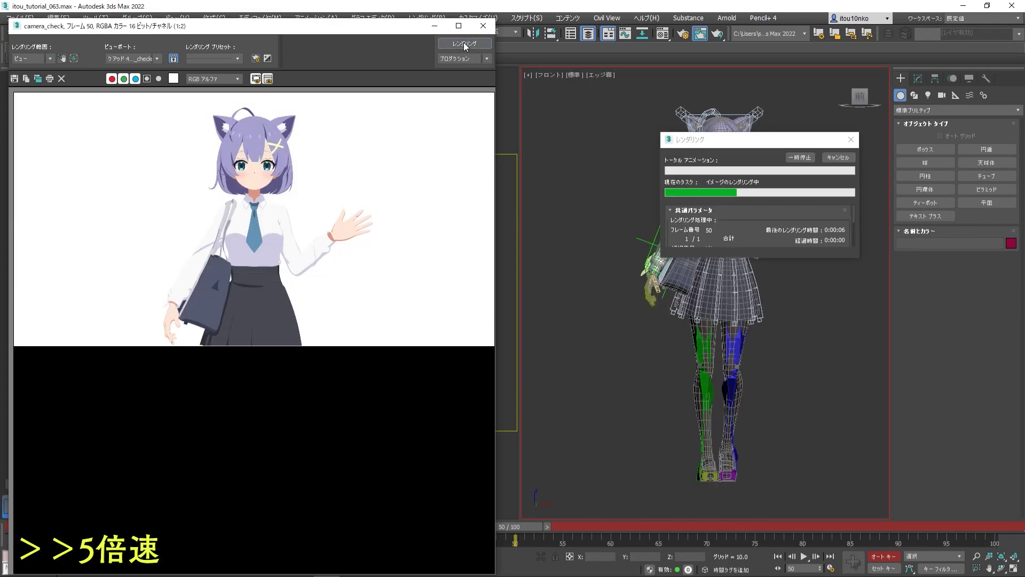
- Bend the left hand and its Finger41 and Finger42 bones, then render to check
scroll(710, 213, up, 3)
click(790, 229)
mouse_move(789, 228)
alt+middle_down()
mouse_move(720, 241)
mouse_move(731, 182)
mouse_move(694, 256)
mouse_move(770, 284)
alt+middle_up()
scroll(721, 241, down, 4)
click(733, 243)
scroll(734, 271, up, 5)
click(664, 279)
scroll(703, 271, down, 3)
scroll(770, 284, down, 5)
scroll(734, 310, up, 5)
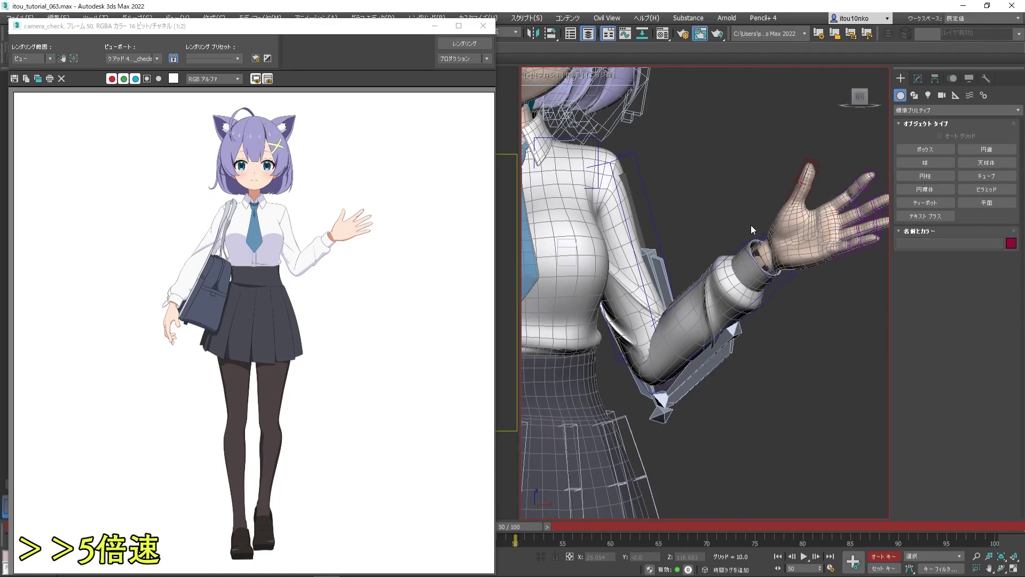
key(f)
click(478, 44)
- Rotate the left hand and upper arm to refine the wave, then render frame 50
scroll(694, 241, up, 5)
click(785, 186)
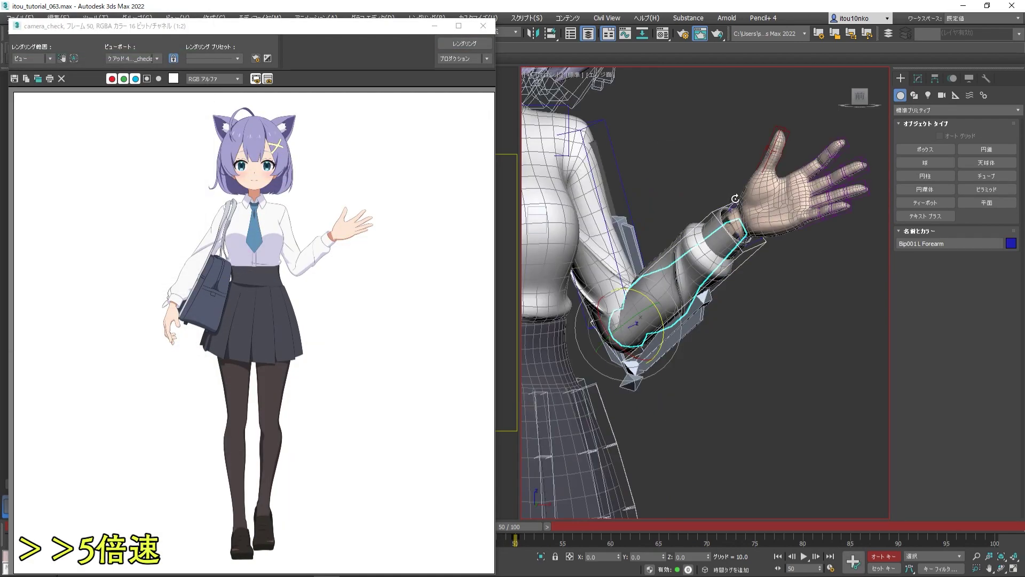
scroll(785, 214, up, 3)
alt+middle_drag(748, 241, 784, 267)
scroll(779, 263, down, 5)
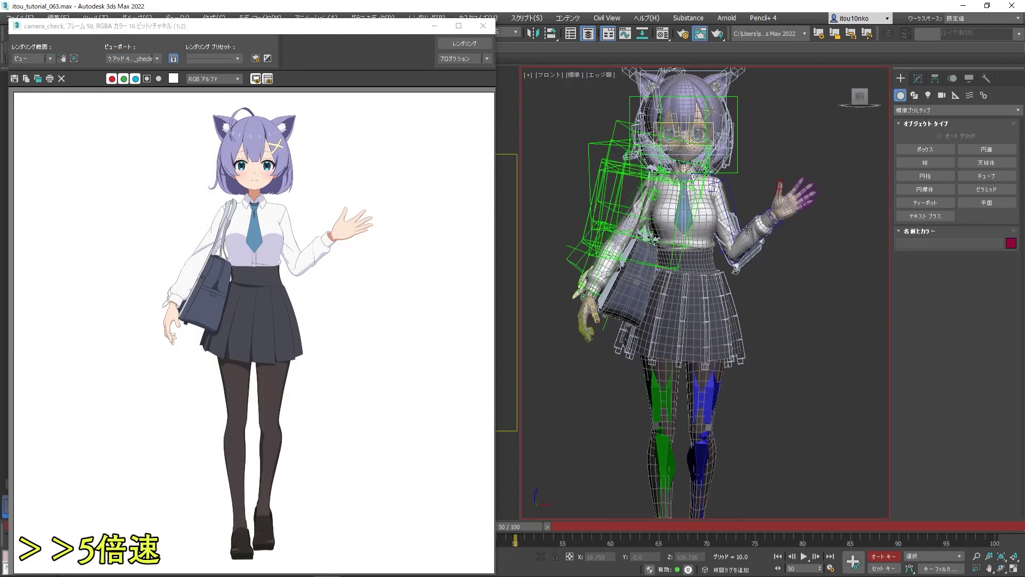
click(748, 225)
scroll(756, 201, up, 2)
scroll(757, 262, down, 5)
click(617, 213)
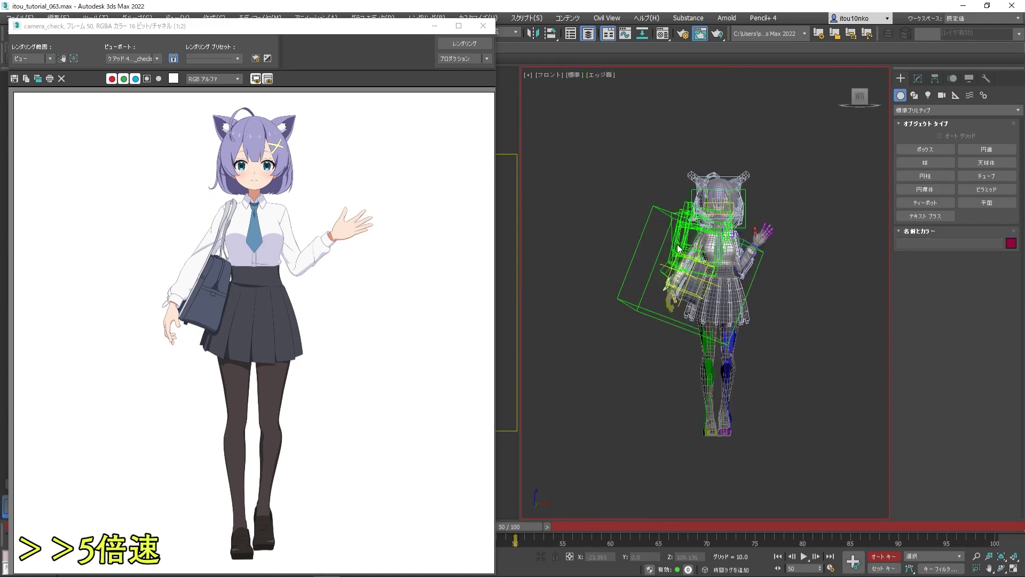
scroll(617, 213, up, 2)
click(461, 44)
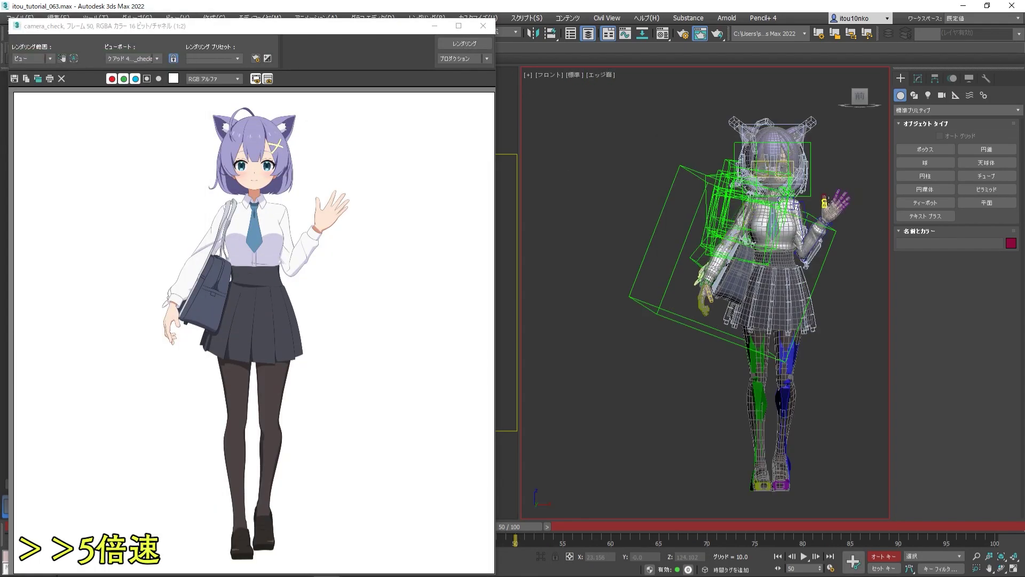
- Adjust a waving-hand finger and the thumb's Finger0 bone, inspecting the thumb from around the hand
scroll(769, 224, up, 4)
click(765, 229)
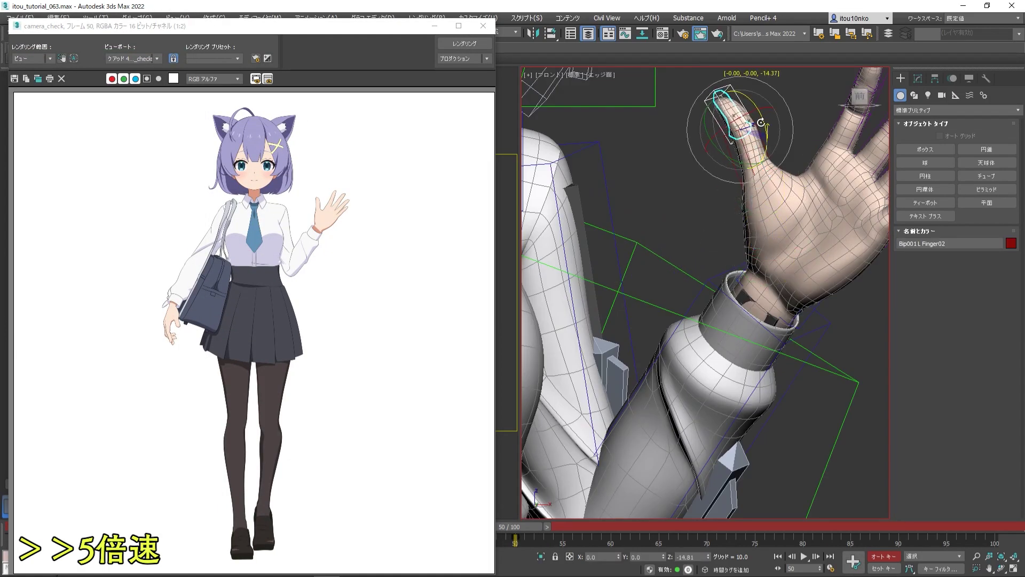
scroll(761, 123, down, 4)
scroll(753, 214, up, 4)
click(750, 211)
alt+middle_drag(750, 211, 762, 233)
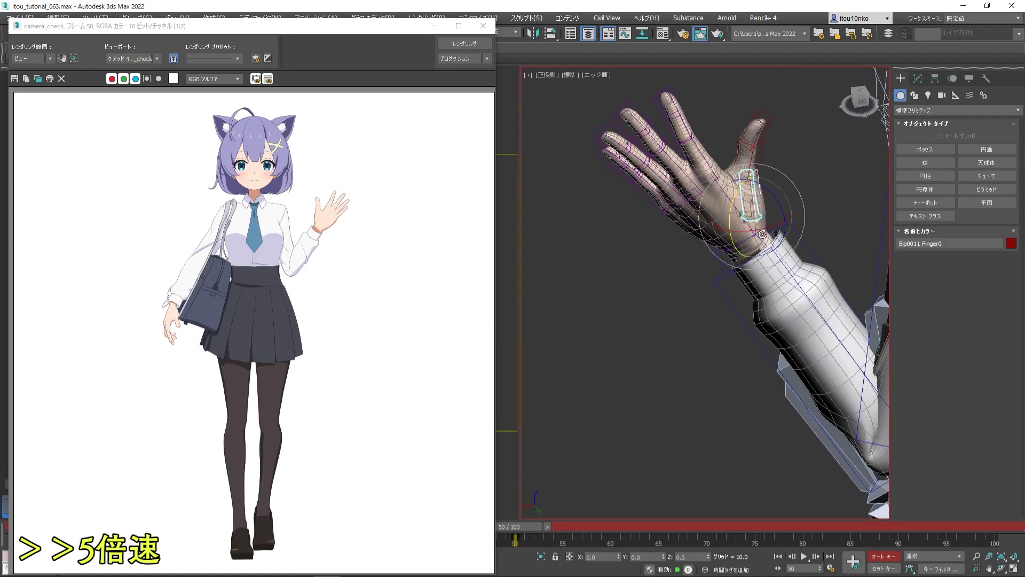
key(f)
scroll(840, 113, down, 4)
scroll(841, 113, down, 2)
click(483, 25)
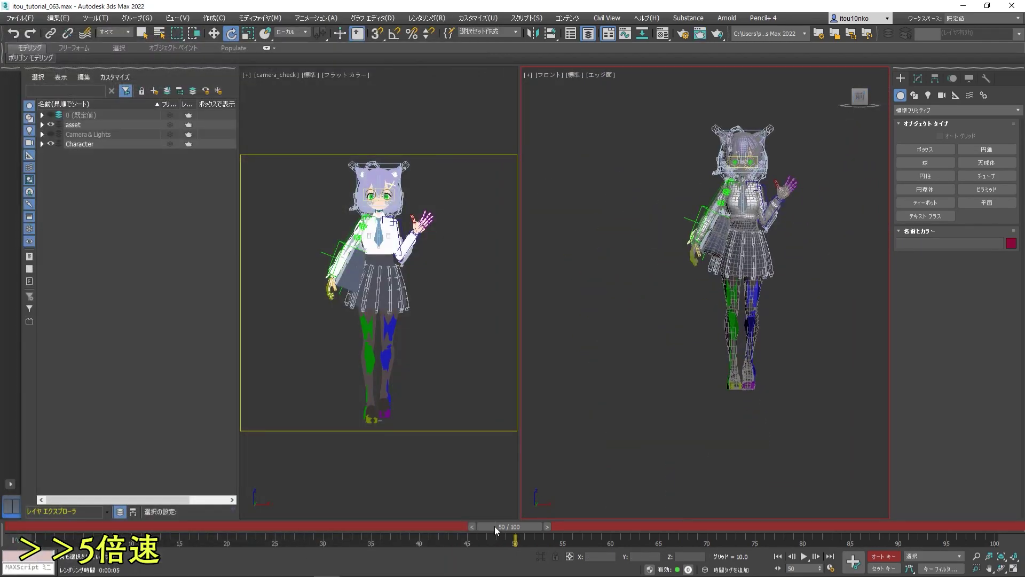
key(shift+q)
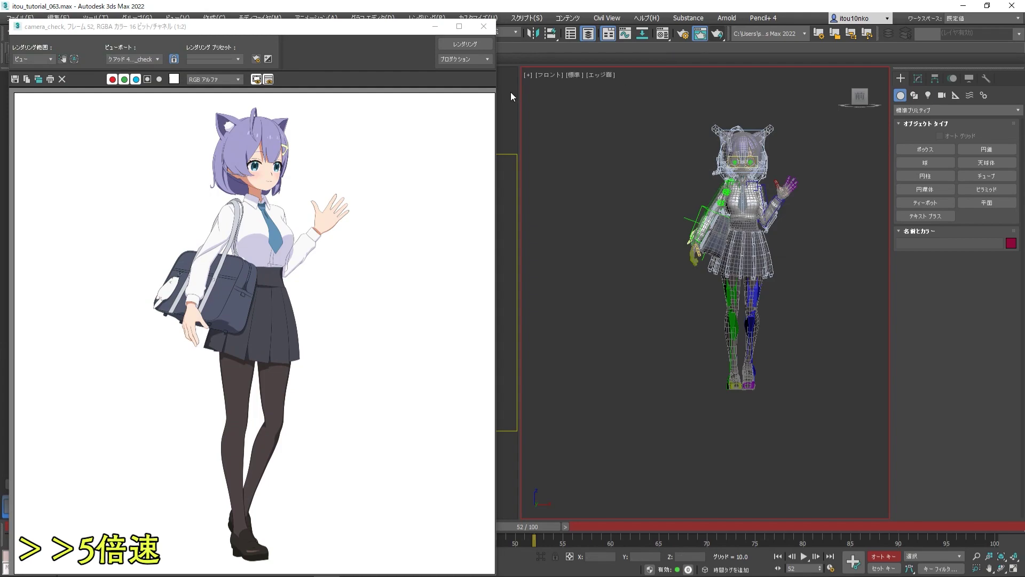
scroll(426, 270, up, 3)
scroll(398, 235, down, 3)
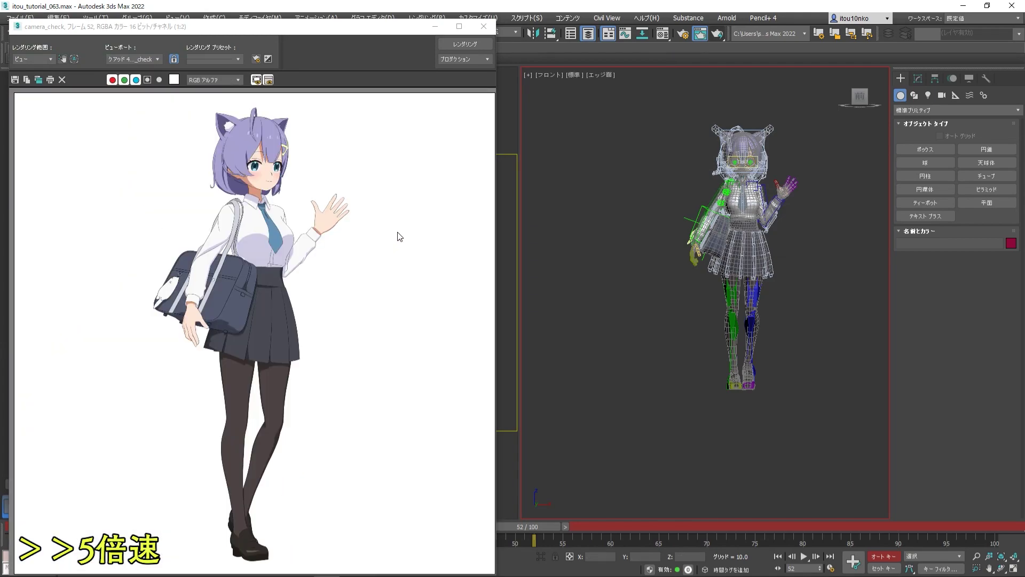
scroll(768, 256, up, 2)
click(484, 27)
drag(558, 522, 607, 523)
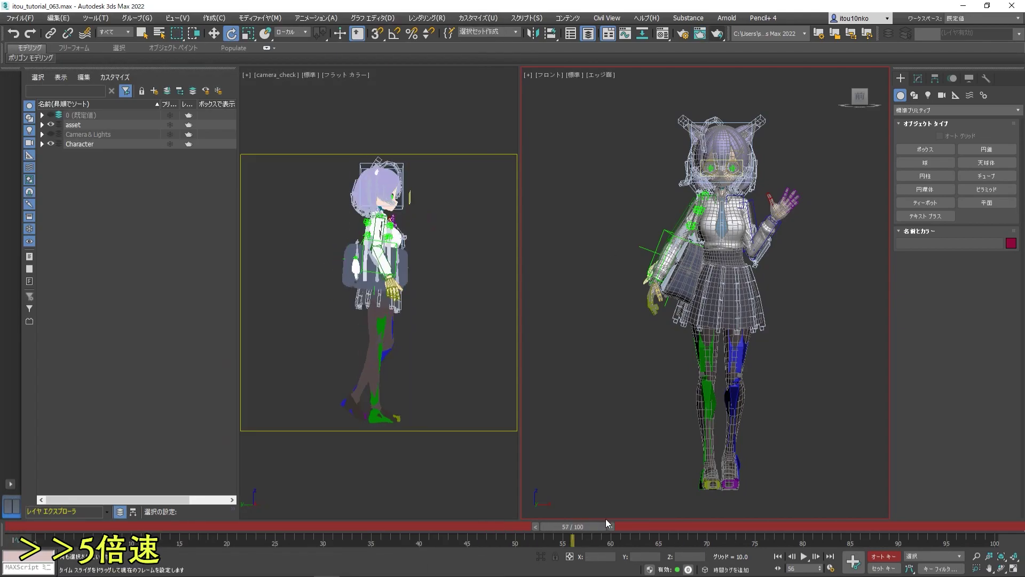
click(700, 33)
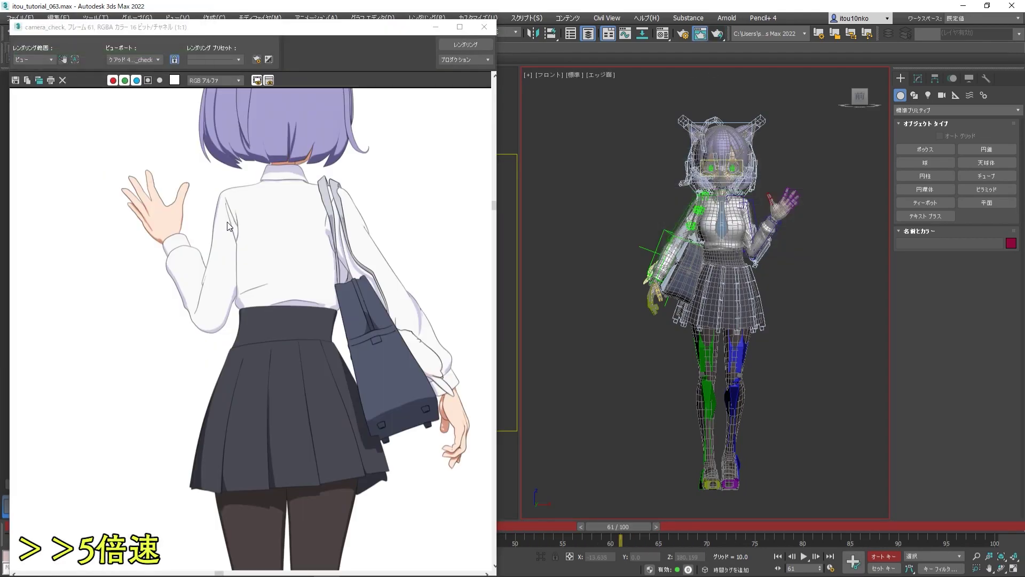
click(483, 27)
scroll(764, 226, up, 3)
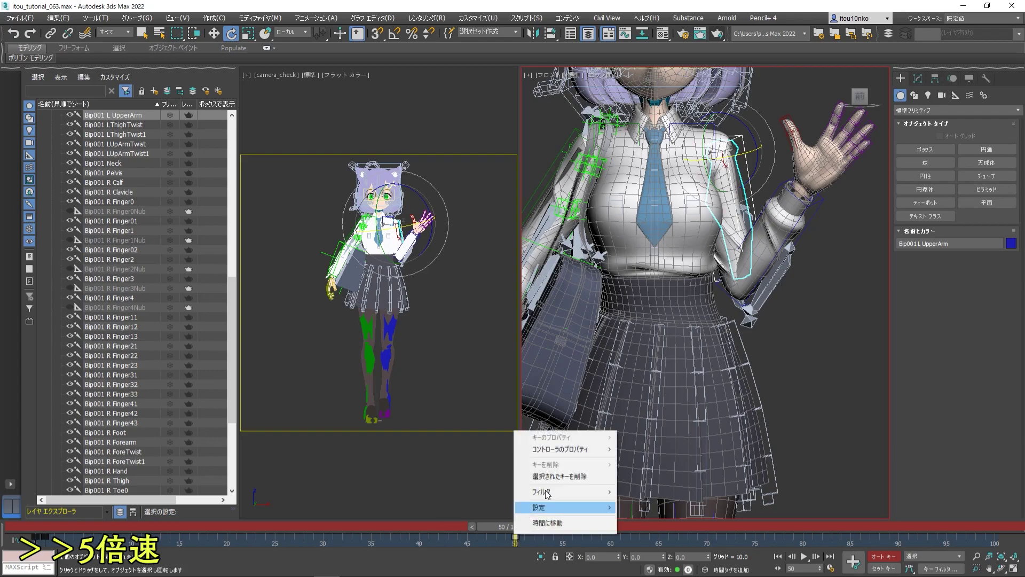
- Rotate Bip001 L UpperArm down to her side and render frame 50
drag(759, 160, 743, 151)
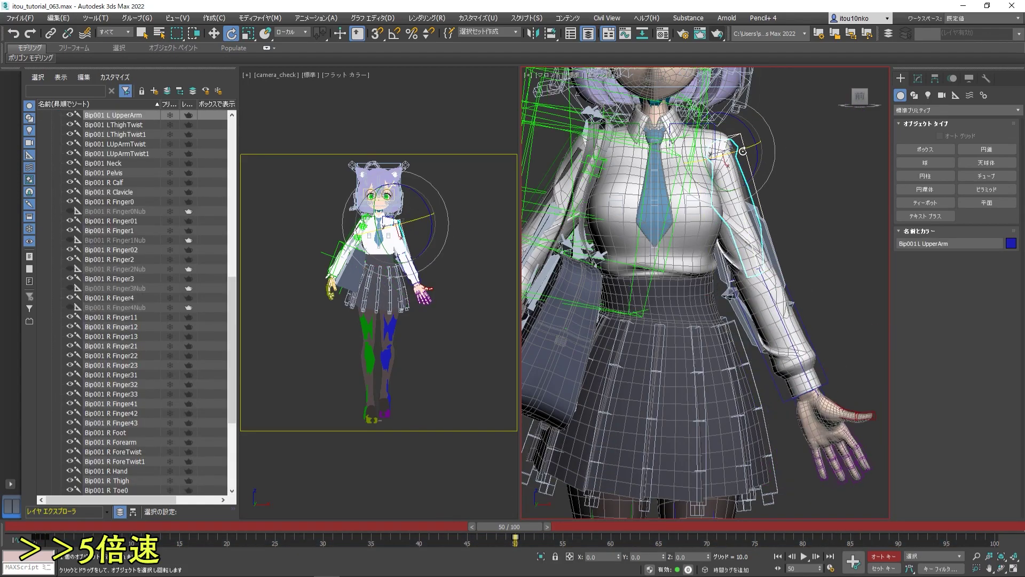
scroll(743, 151, down, 3)
click(718, 33)
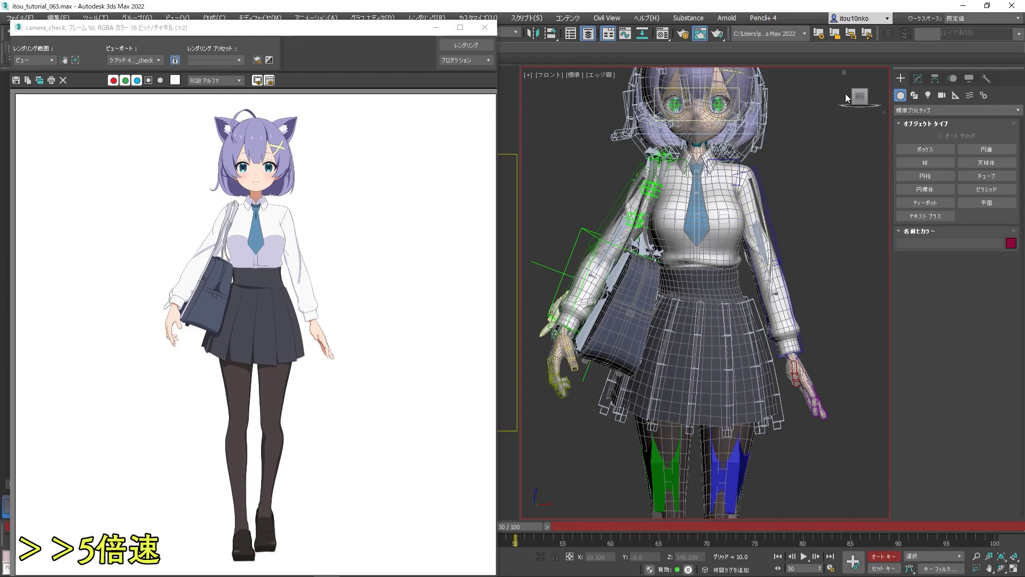
- Bend the right forearm up toward the bag, checking it from side views
key(l)
scroll(823, 229, up, 5)
click(710, 299)
drag(710, 299, 742, 291)
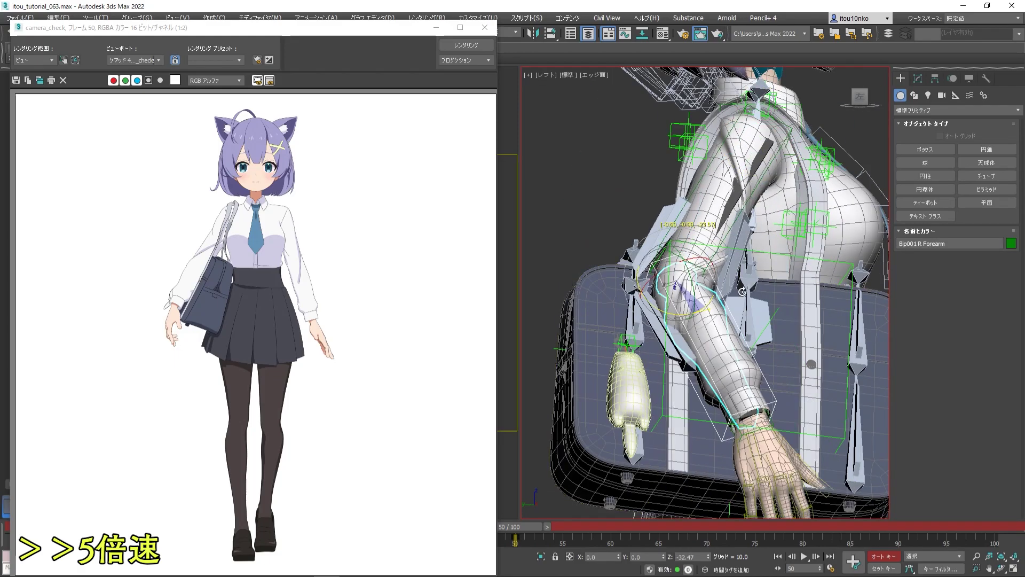
scroll(742, 291, down, 5)
scroll(694, 277, up, 6)
mouse_move(695, 277)
alt+middle_down()
mouse_move(620, 261)
mouse_move(731, 325)
alt+middle_up()
scroll(750, 376, down, 10)
scroll(694, 299, up, 6)
alt+middle_drag(749, 375, 684, 279)
mouse_move(663, 203)
alt+middle_down()
mouse_move(655, 182)
mouse_move(756, 318)
mouse_move(726, 267)
mouse_move(764, 372)
alt+middle_up()
- Rotate the bag strap segment bag_himo_a_001 slightly at the shoulder
click(655, 181)
click(726, 267)
mouse_move(768, 411)
alt+middle_down()
mouse_move(758, 408)
mouse_move(787, 374)
mouse_move(773, 412)
alt+middle_up()
click(758, 409)
key(e)
drag(773, 412, 776, 409)
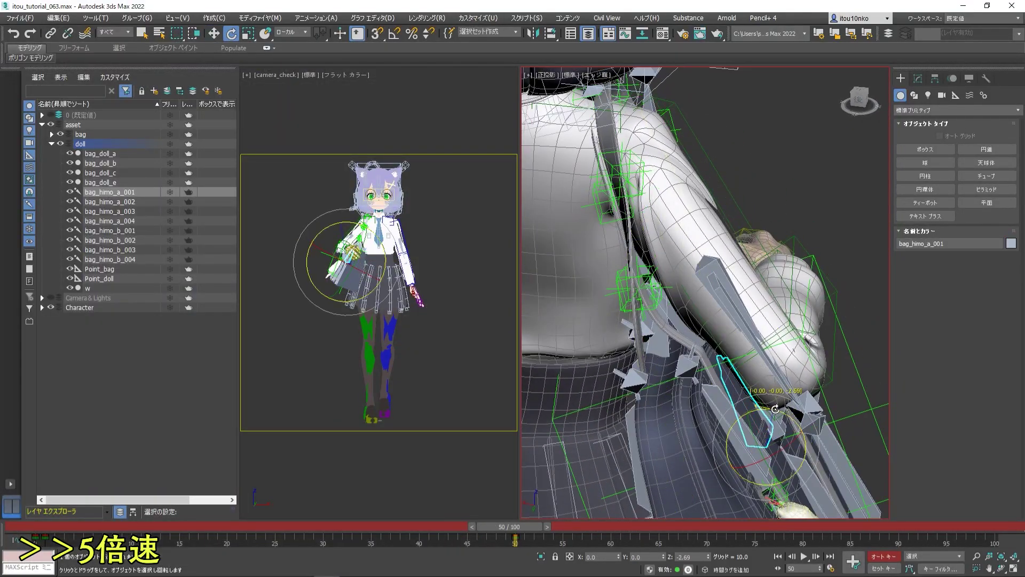
- Pose the right upper arm, hand and Finger12/Finger21 bones so the hand grips the strap
mouse_move(735, 320)
alt+middle_down()
mouse_move(704, 354)
mouse_move(694, 348)
alt+middle_up()
click(711, 342)
scroll(694, 347, down, 2)
click(694, 353)
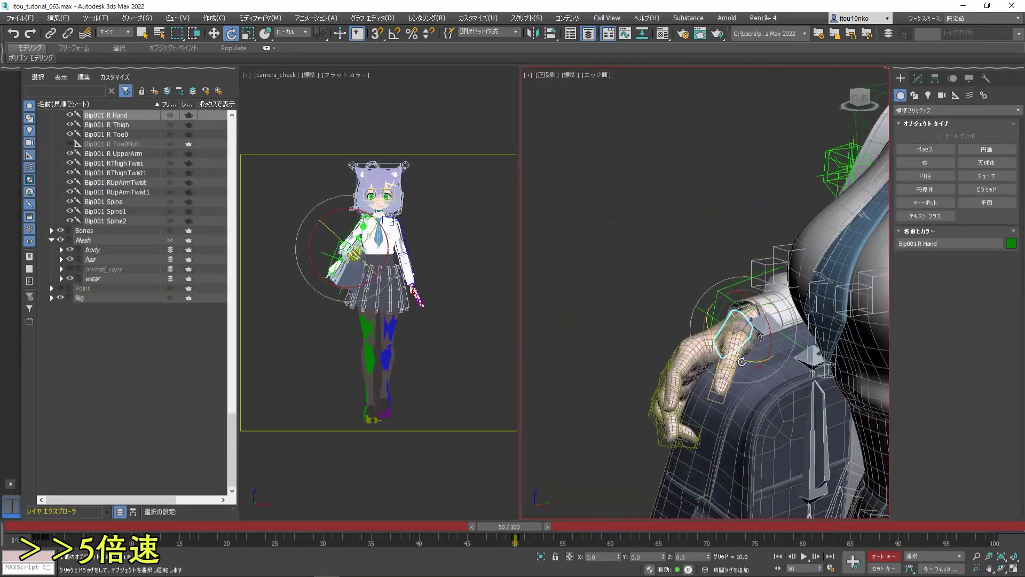
scroll(764, 330, up, 3)
mouse_move(763, 330)
alt+middle_down()
mouse_move(748, 299)
mouse_move(742, 321)
mouse_move(757, 262)
mouse_move(684, 293)
alt+middle_up()
click(743, 321)
click(684, 293)
click(711, 320)
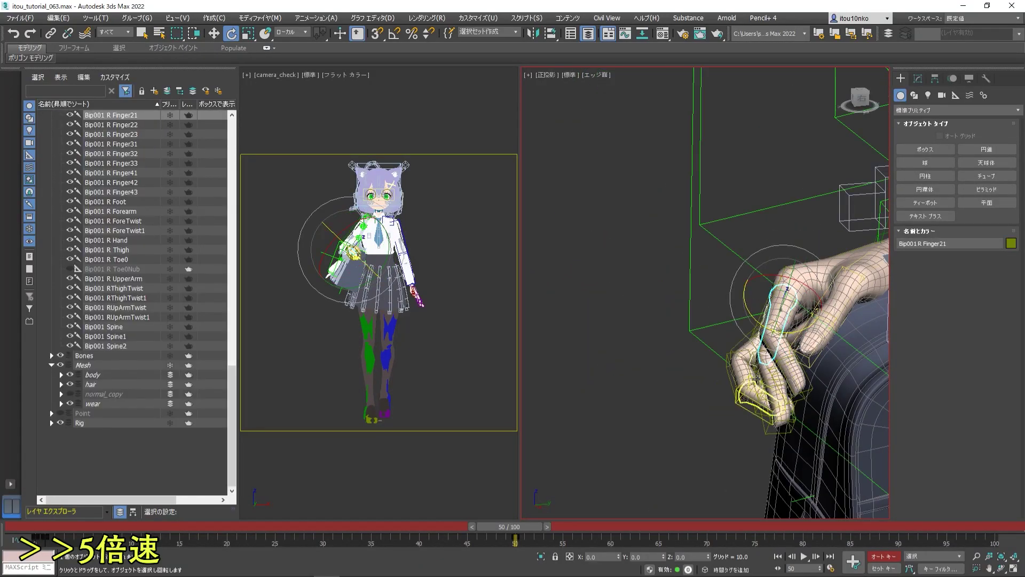
click(731, 343)
alt+middle_drag(731, 343, 673, 363)
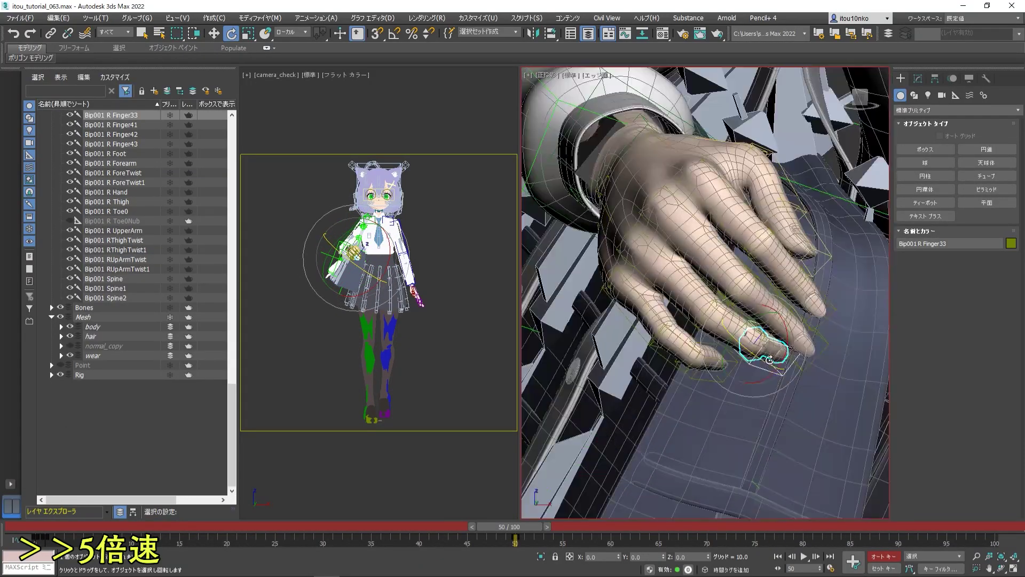
scroll(651, 369, down, 3)
scroll(651, 369, up, 5)
- Render frame 50 from the front view twice to compare the new arm pose
key(f)
click(717, 33)
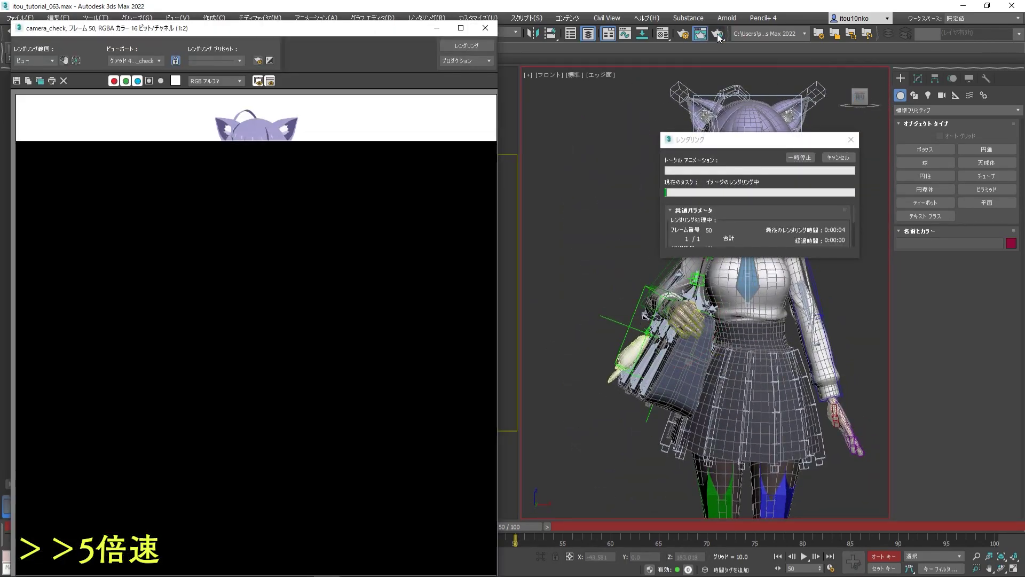
scroll(197, 246, up, 3)
scroll(188, 258, up, 2)
scroll(188, 259, down, 5)
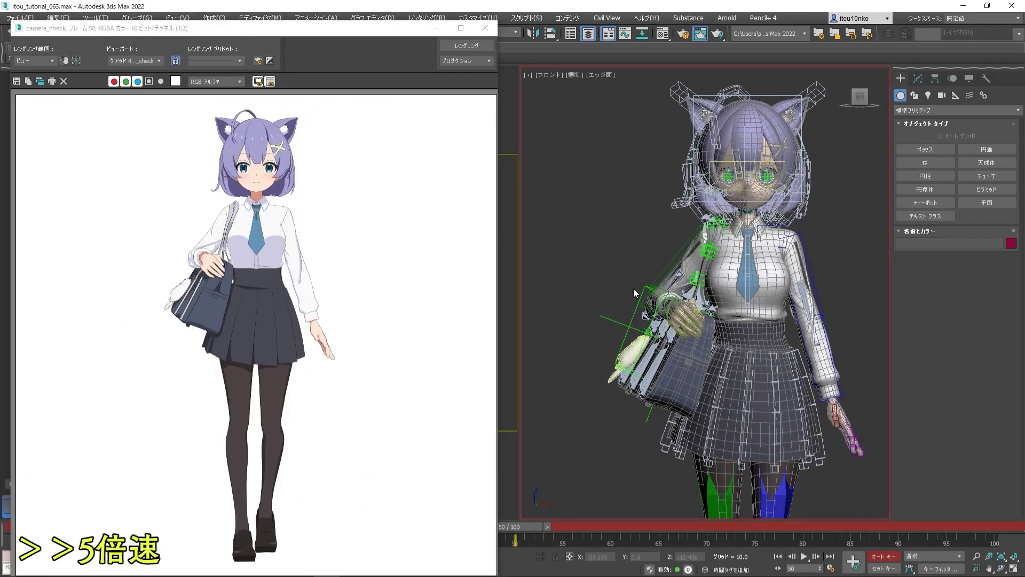
scroll(634, 288, up, 5)
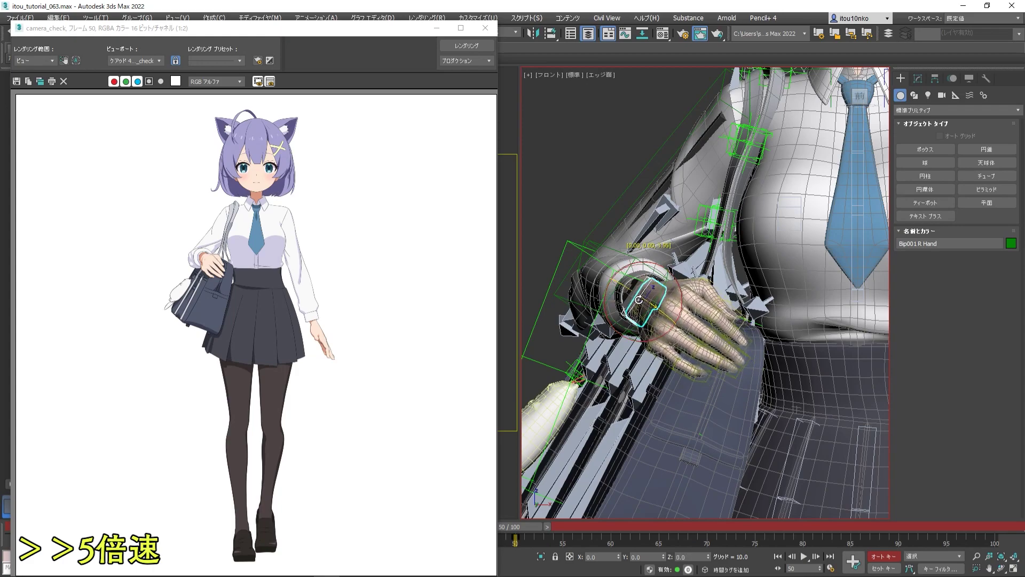
scroll(639, 299, down, 10)
key(shift+q)
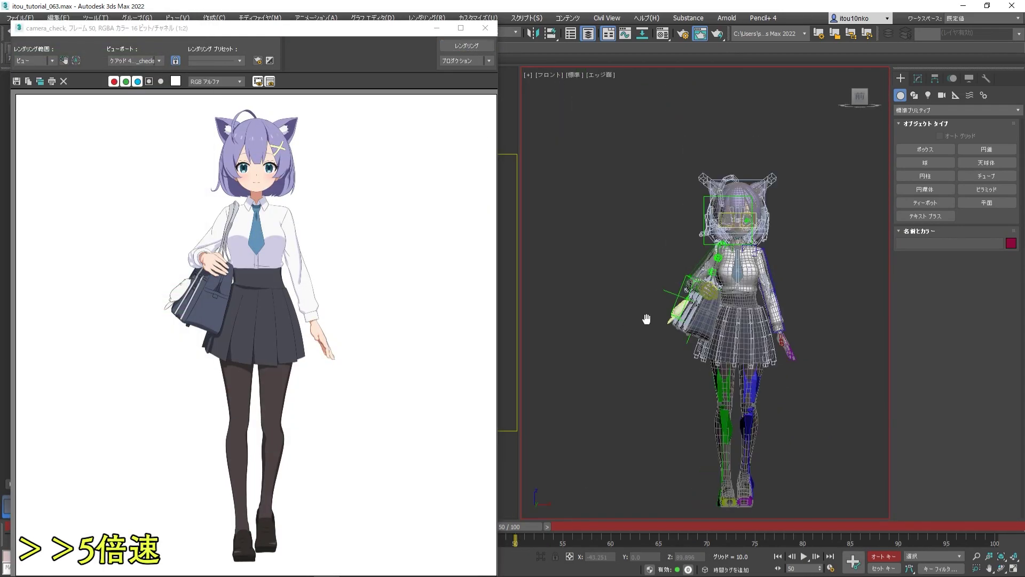
- Reposition the Bip001 R Foot and R Thigh with the Move tool in the Front view
middle_drag(646, 319, 641, 249)
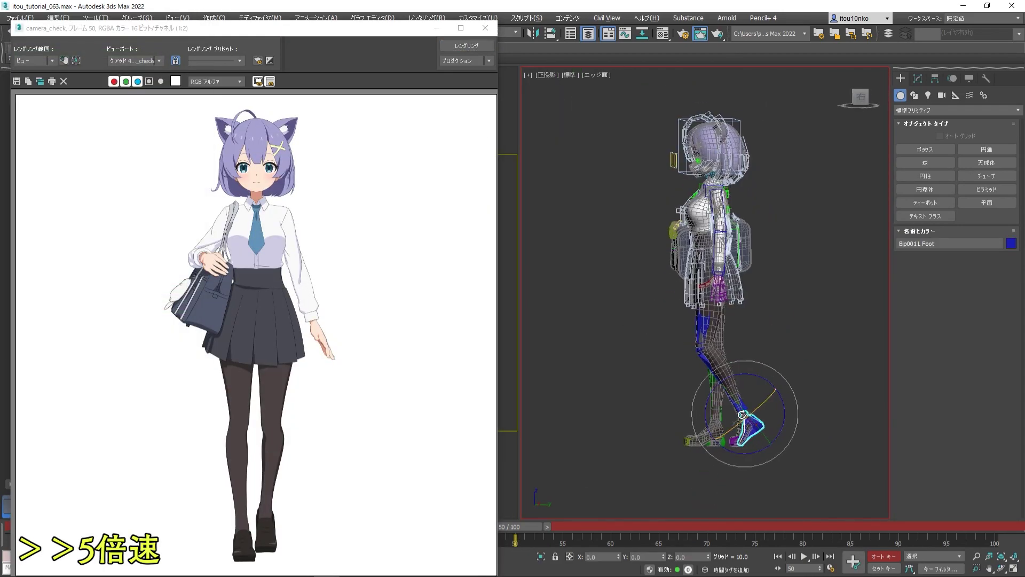
scroll(742, 415, up, 4)
click(708, 329)
key(w)
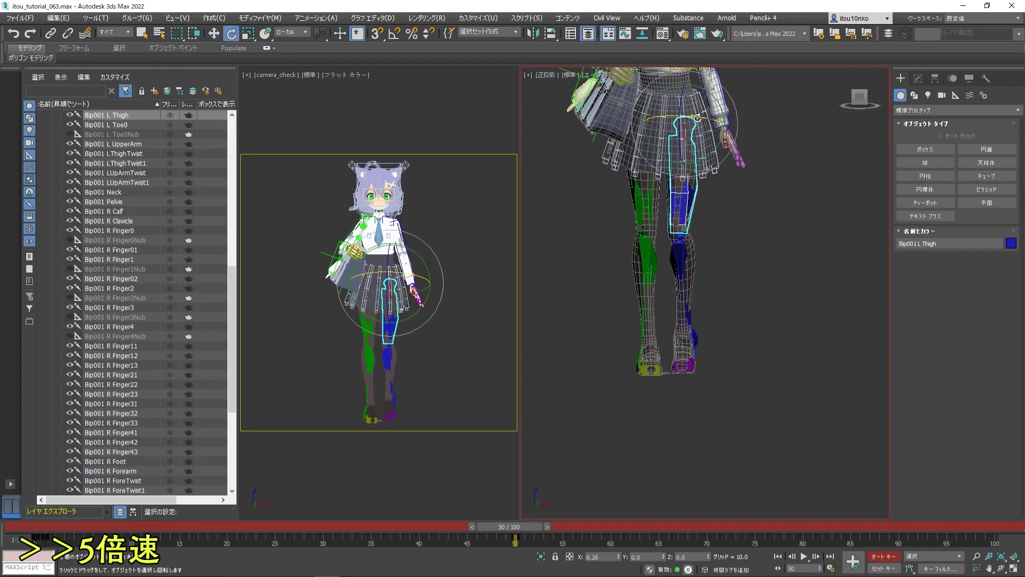
middle_drag(695, 256, 652, 203)
click(648, 363)
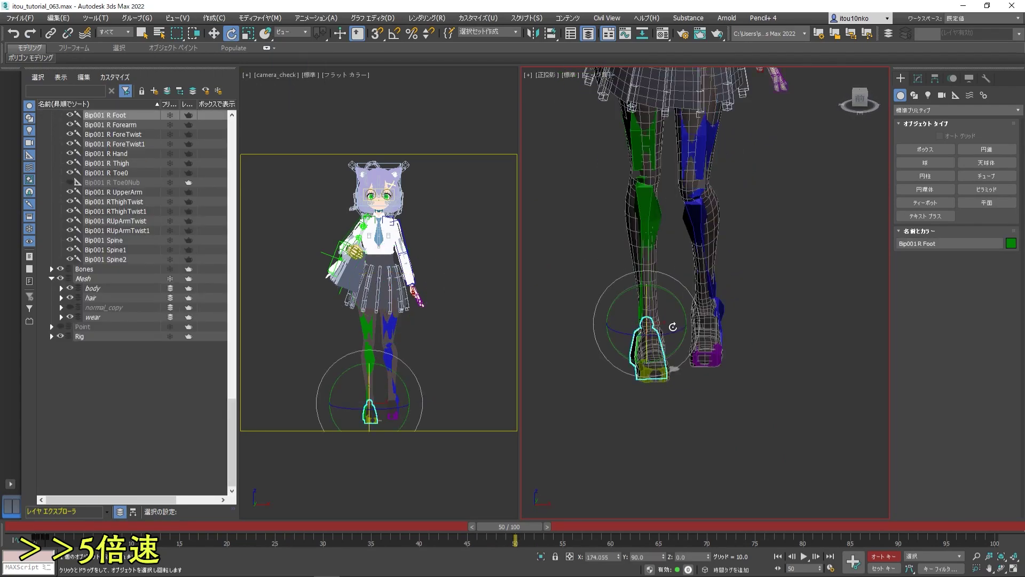
scroll(646, 249, up, 3)
click(646, 249)
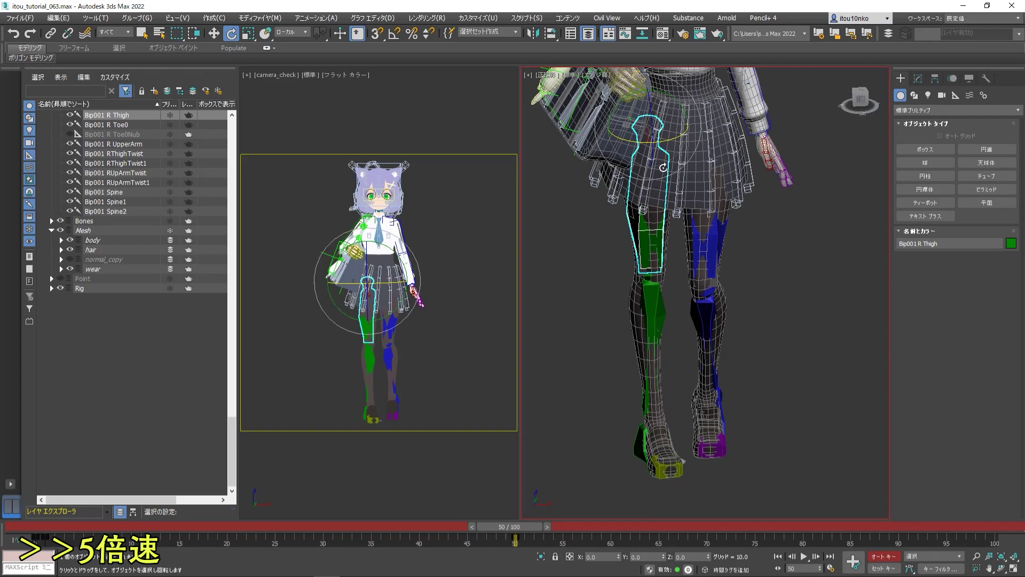
- Tweak skirt bones Bone_skirt_b_001 and Bone_skirt_b_002, then recheck the right foot
alt+middle_drag(662, 167, 876, 299)
click(737, 262)
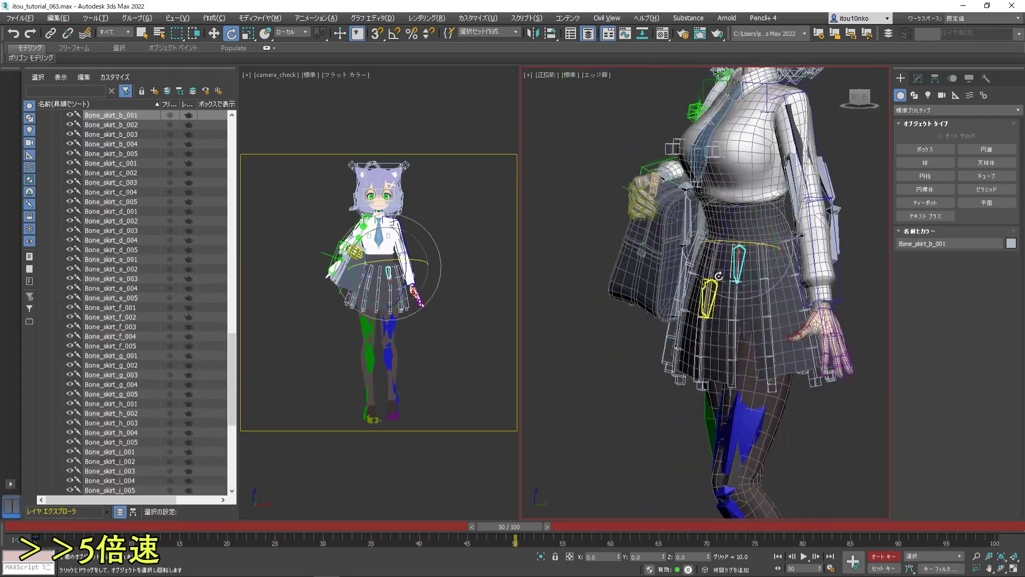
mouse_move(719, 276)
alt+middle_down()
mouse_move(806, 264)
mouse_move(774, 299)
alt+middle_up()
click(808, 265)
scroll(747, 321, down, 3)
scroll(747, 347, down, 2)
scroll(741, 374, up, 3)
click(741, 373)
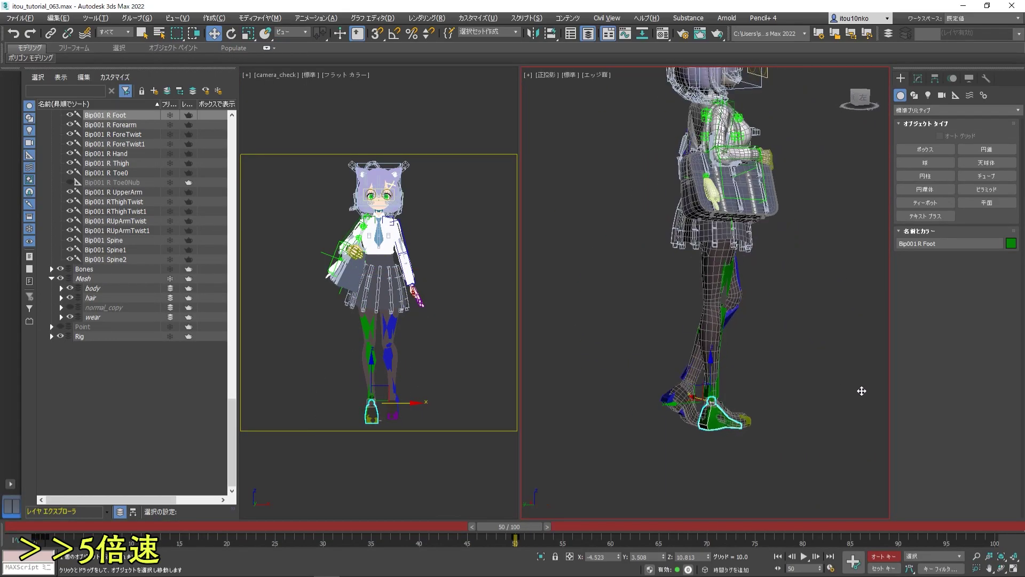
scroll(702, 258, up, 5)
- Orbit onto the left hand and select its Finger31 bone
alt+middle_drag(701, 258, 748, 267)
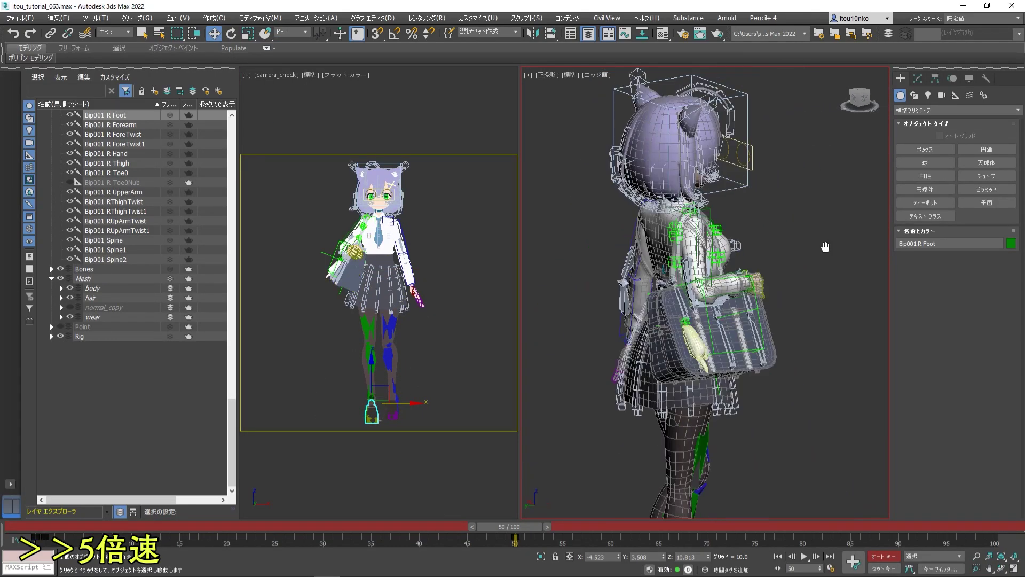
scroll(748, 267, up, 6)
click(771, 315)
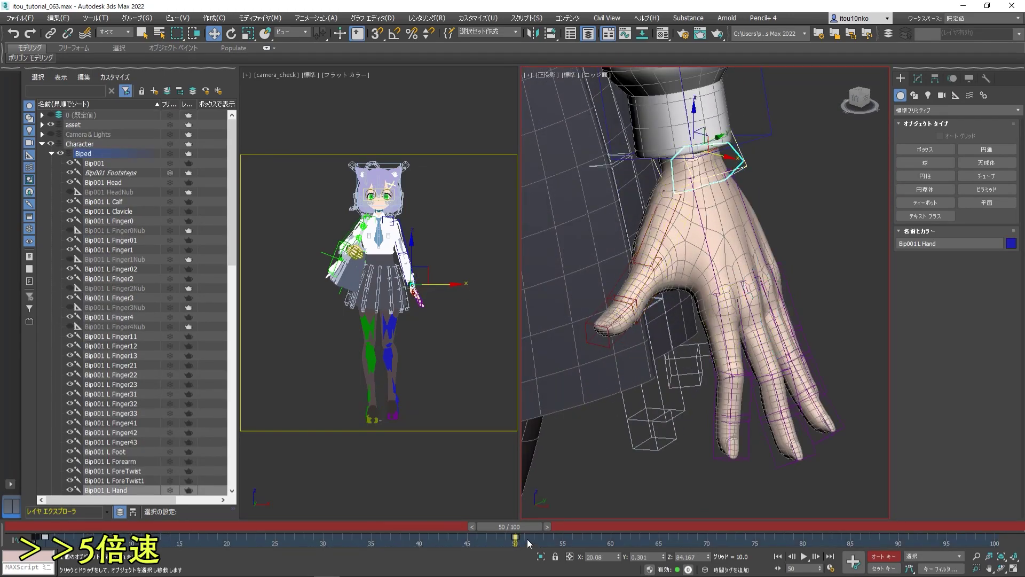
- Start rotating the left hand's thumb base and Bip001 L Finger32 bones
scroll(705, 295, down, 4)
scroll(705, 295, up, 5)
click(705, 296)
key(e)
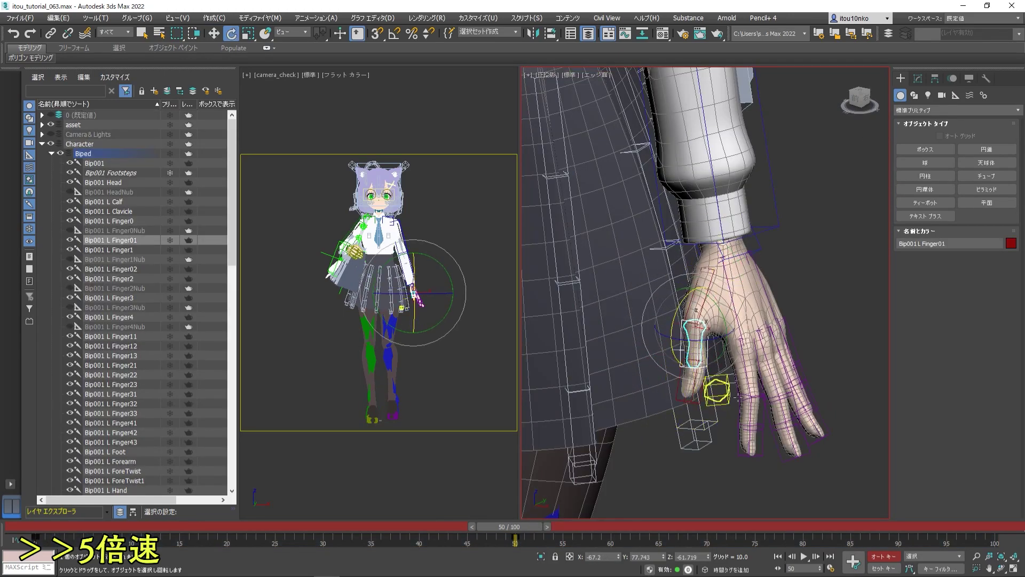
alt+middle_drag(771, 425, 801, 395)
click(798, 398)
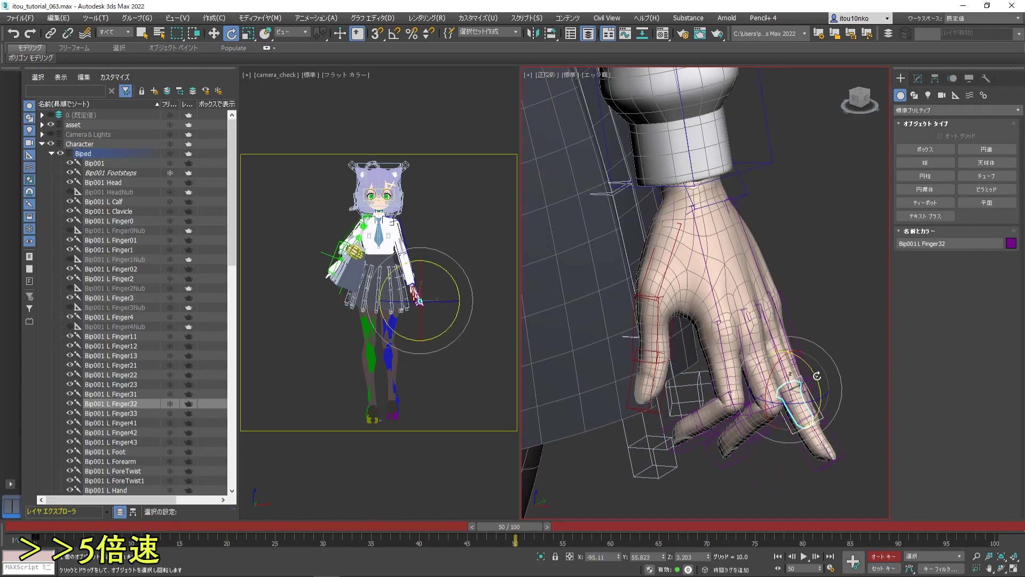
scroll(825, 364, down, 3)
key(f)
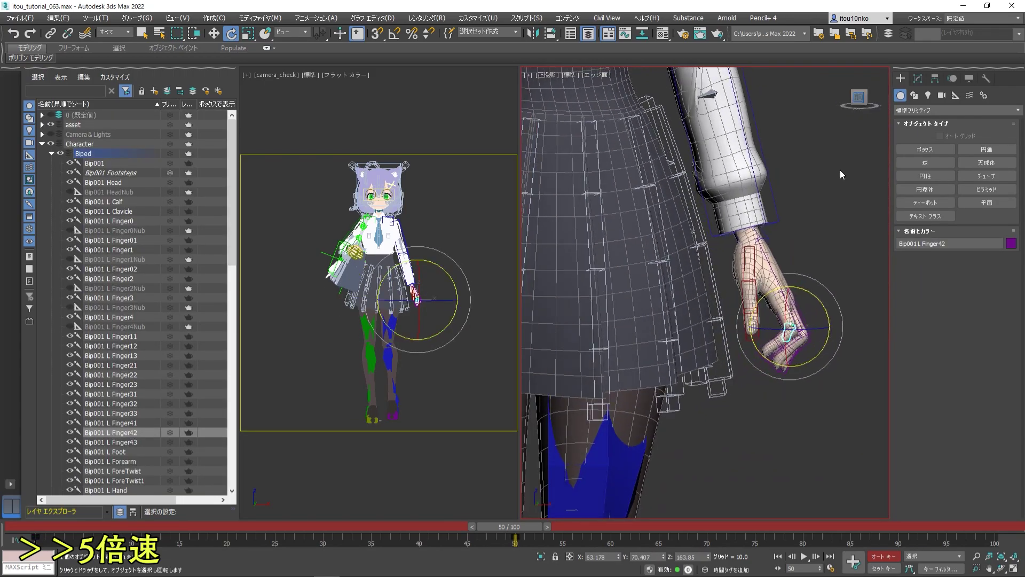
- Pick the Bip001 L Finger21 and Finger41 bones, undoing the last change
click(784, 324)
mouse_move(784, 323)
alt+middle_down()
mouse_move(782, 338)
mouse_move(732, 350)
alt+middle_up()
click(783, 339)
click(753, 347)
scroll(732, 351, up, 3)
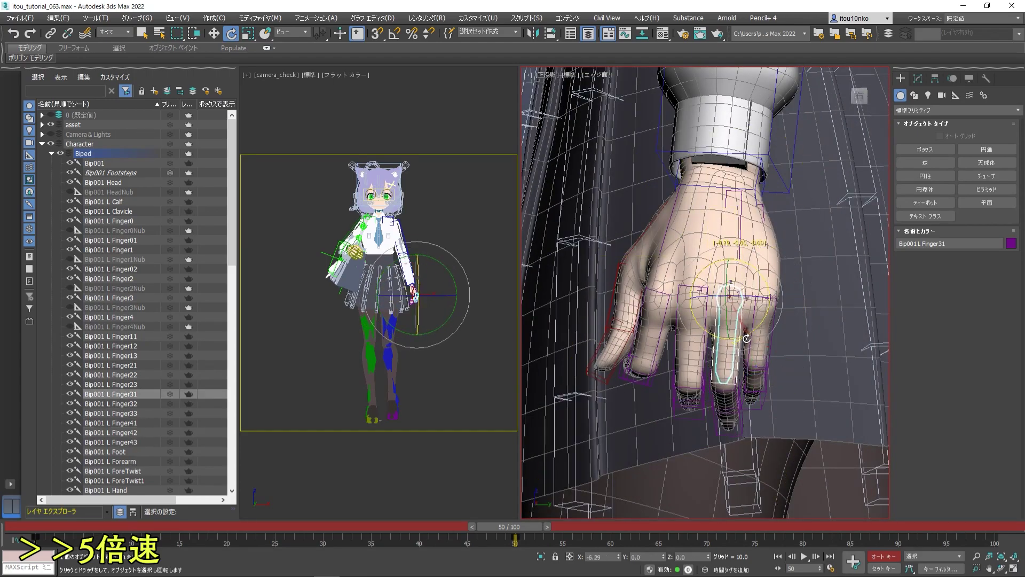
scroll(699, 334, down, 5)
key(f)
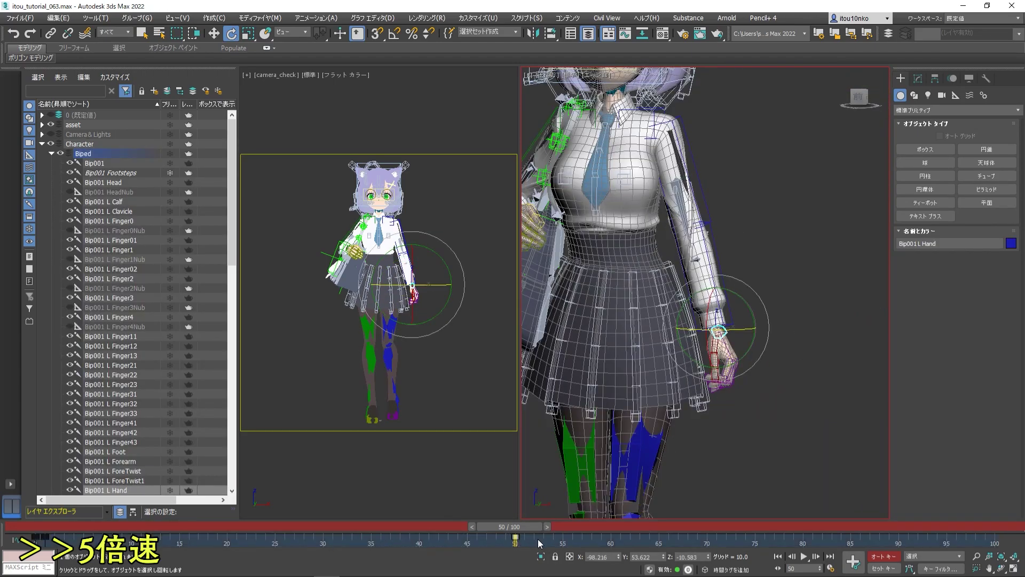
key(ctrl+z)
- Delete the stray track-bar keys on the left hand at this frame
right_click(48, 536)
click(97, 476)
scroll(748, 320, up, 5)
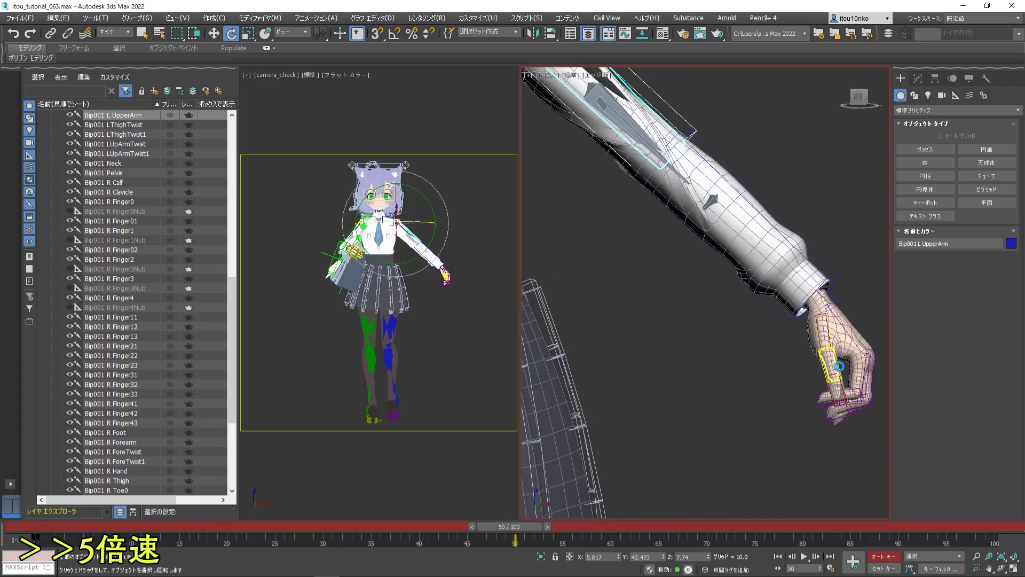
double_click(844, 374)
right_click(515, 539)
click(574, 482)
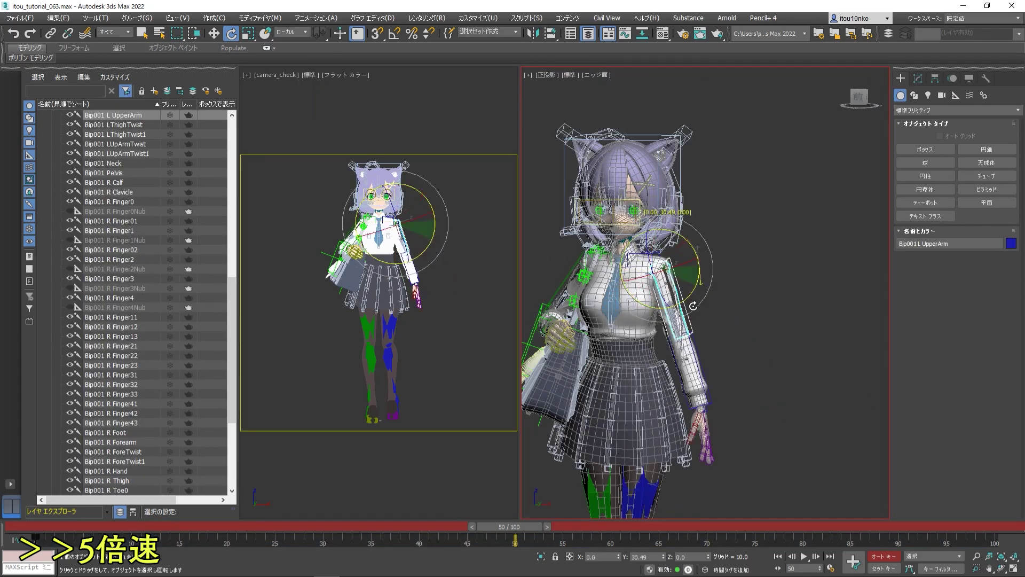
- Reselect the left hand's finger hierarchy, then pick the Bip001 L Hand bone
scroll(699, 443, up, 5)
double_click(711, 299)
scroll(710, 300, up, 2)
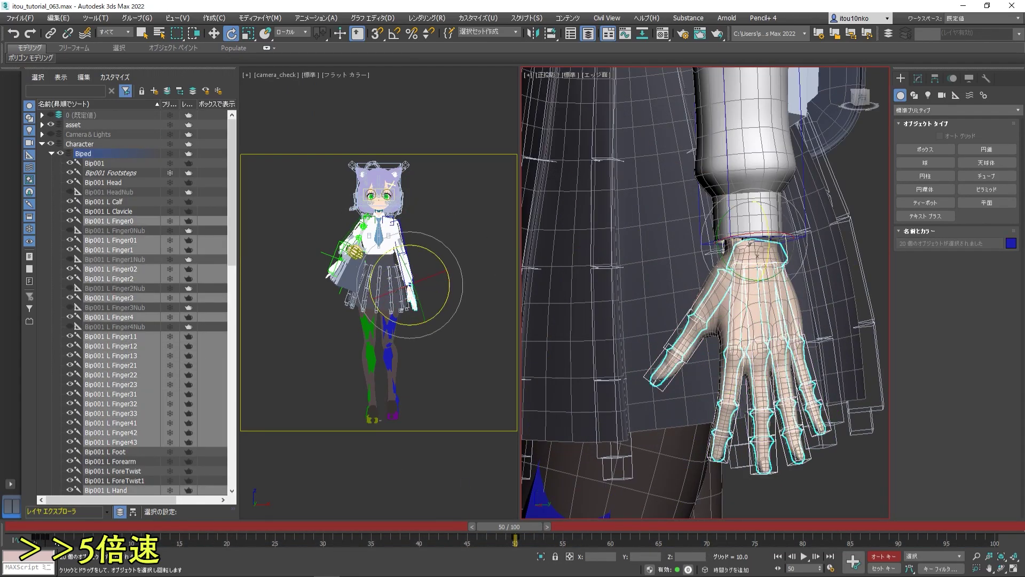
key(f)
scroll(748, 320, down, 5)
click(760, 302)
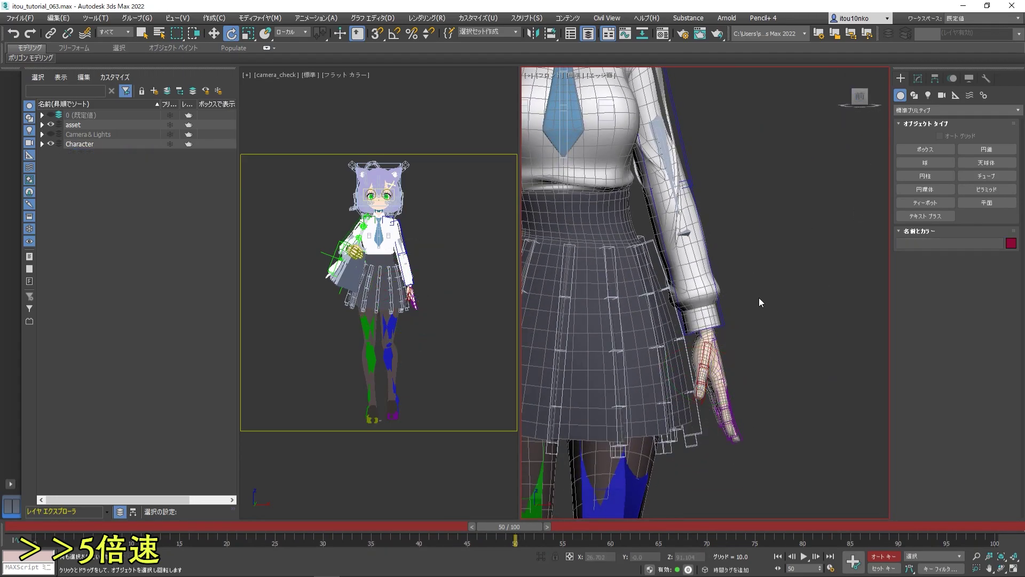
click(710, 374)
scroll(711, 374, down, 4)
alt+middle_drag(694, 321, 640, 331)
scroll(672, 347, up, 4)
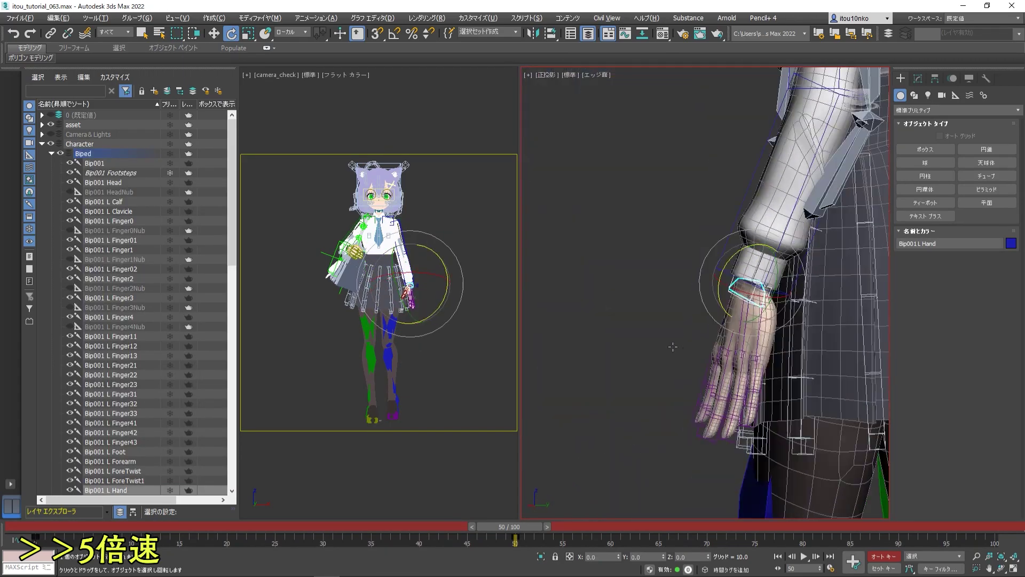
scroll(673, 346, down, 5)
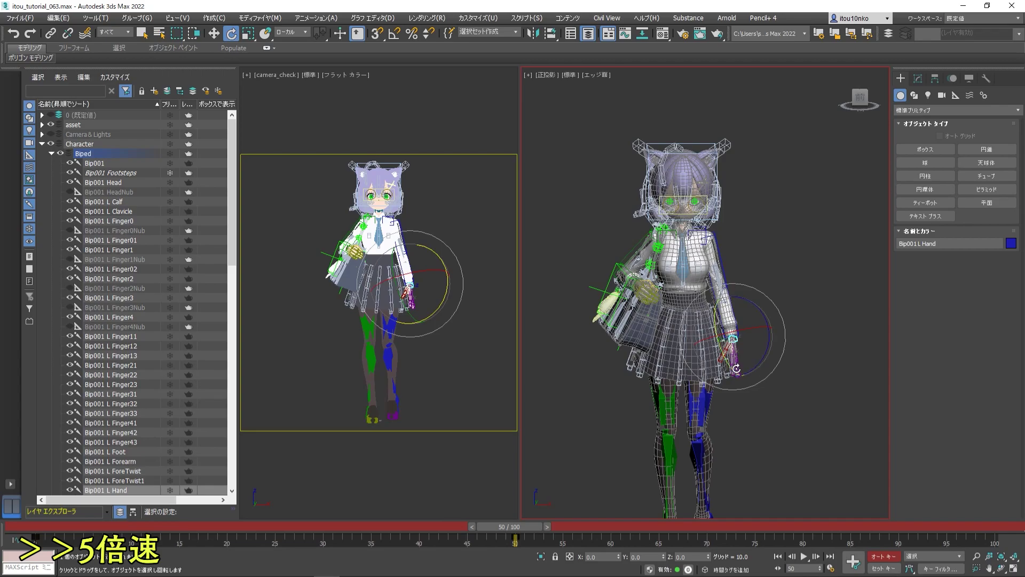
scroll(737, 369, up, 8)
- Bend the Bip001 L Finger41 little-finger joint into a curl
click(745, 300)
scroll(689, 332, down, 2)
click(663, 363)
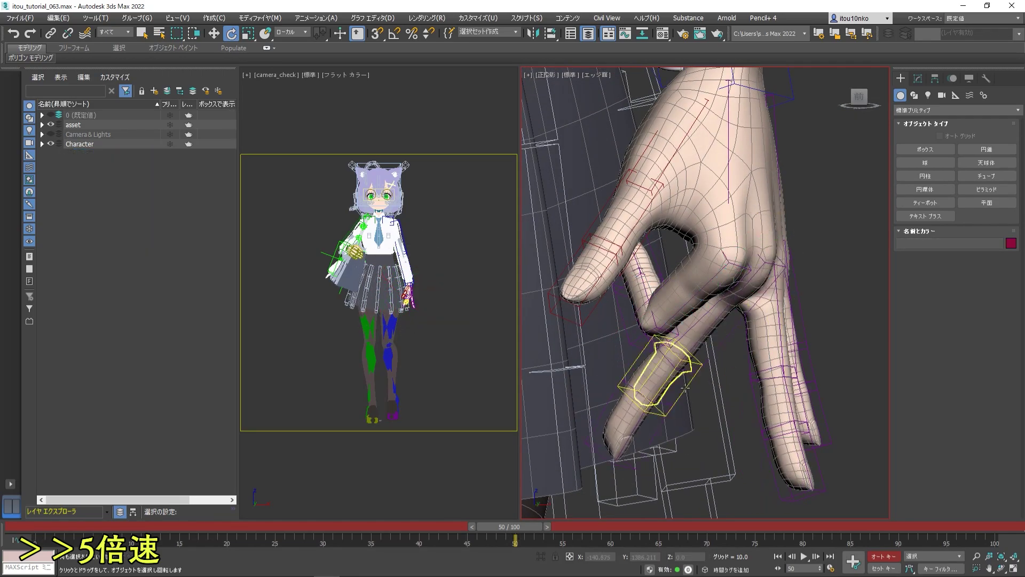
mouse_move(663, 363)
alt+middle_down()
mouse_move(694, 368)
mouse_move(803, 263)
alt+middle_up()
scroll(701, 371, up, 3)
click(701, 370)
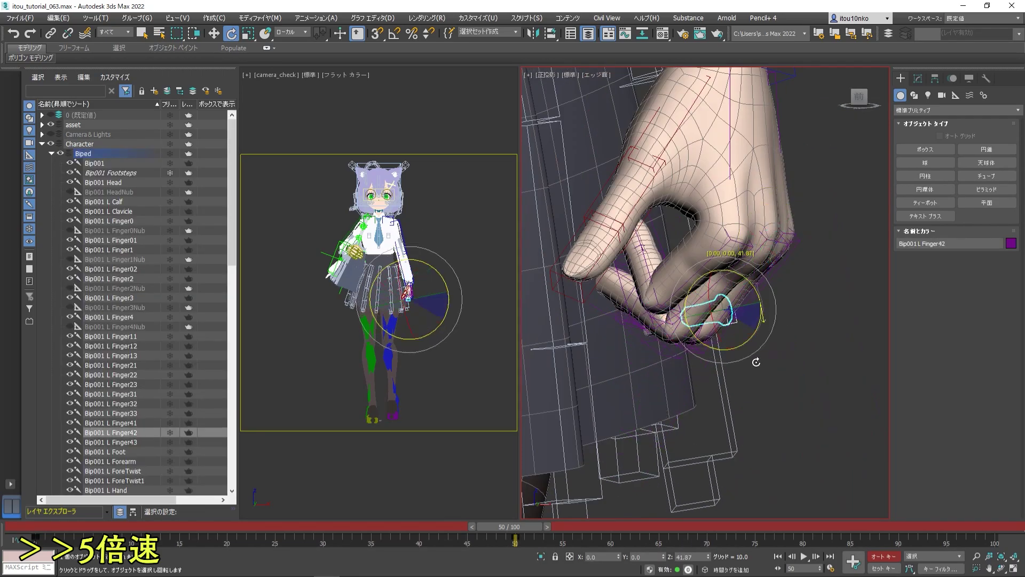
mouse_move(756, 362)
alt+middle_down()
mouse_move(695, 368)
mouse_move(774, 321)
mouse_move(693, 312)
alt+middle_up()
- Adjust the Finger43, Finger33 and Finger13 joints to curl the other fingers
click(740, 270)
click(697, 370)
click(715, 347)
scroll(774, 320, up, 3)
click(786, 313)
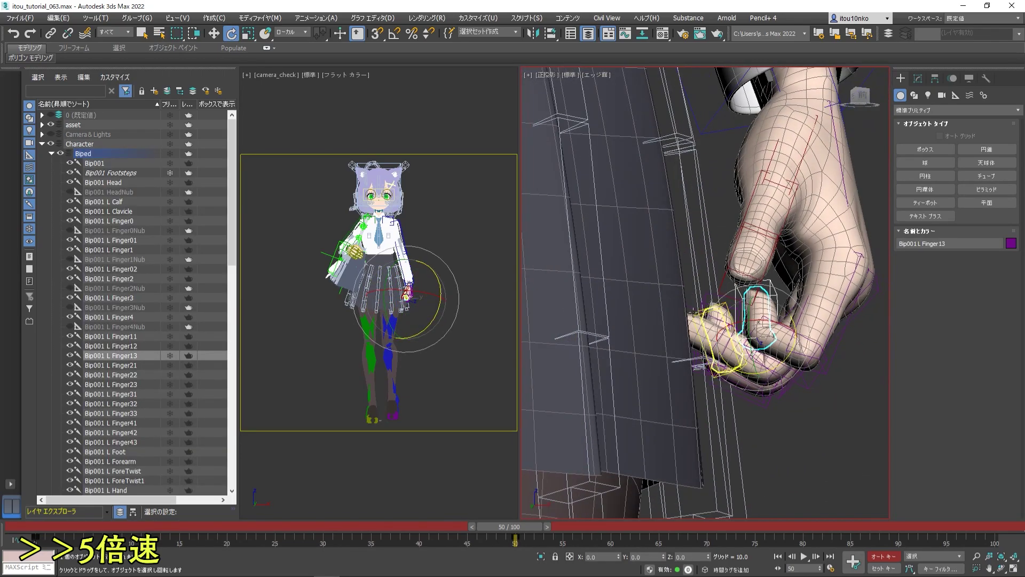
- Pose the thumb bones Bip001 L Finger01 and Finger0
alt+middle_drag(747, 377, 653, 290)
click(653, 290)
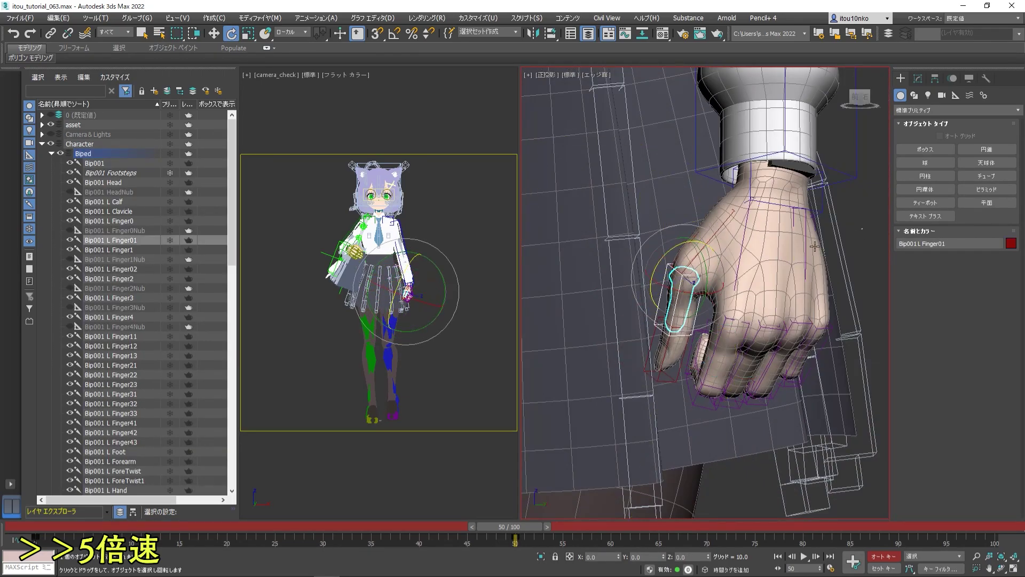
alt+middle_drag(815, 246, 705, 241)
click(705, 241)
scroll(694, 299, down, 5)
scroll(789, 321, down, 4)
click(868, 130)
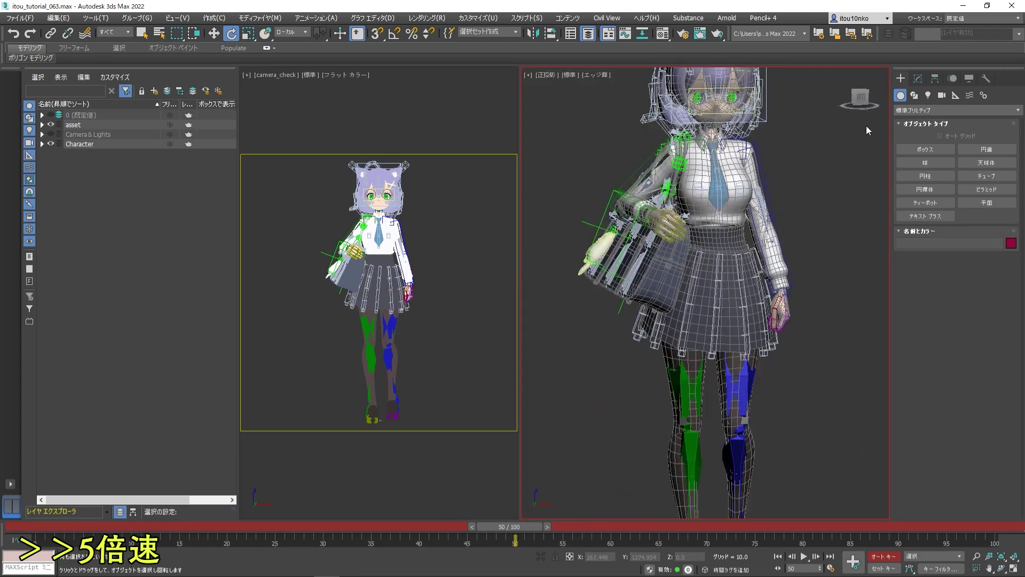
scroll(742, 119, up, 2)
- Render a camera_check test frame of the curled left hand
click(700, 33)
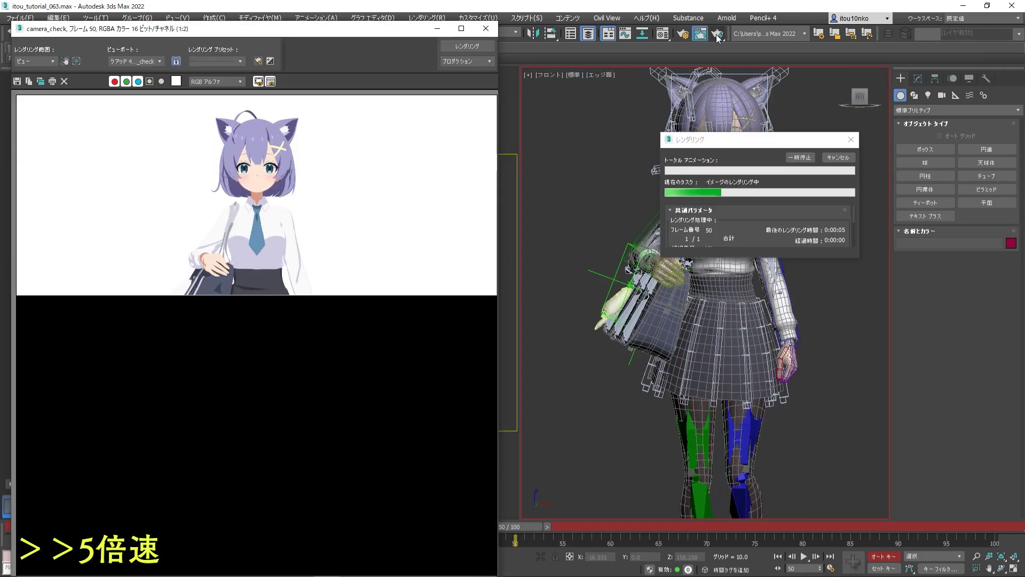
scroll(686, 335, up, 2)
scroll(815, 269, down, 4)
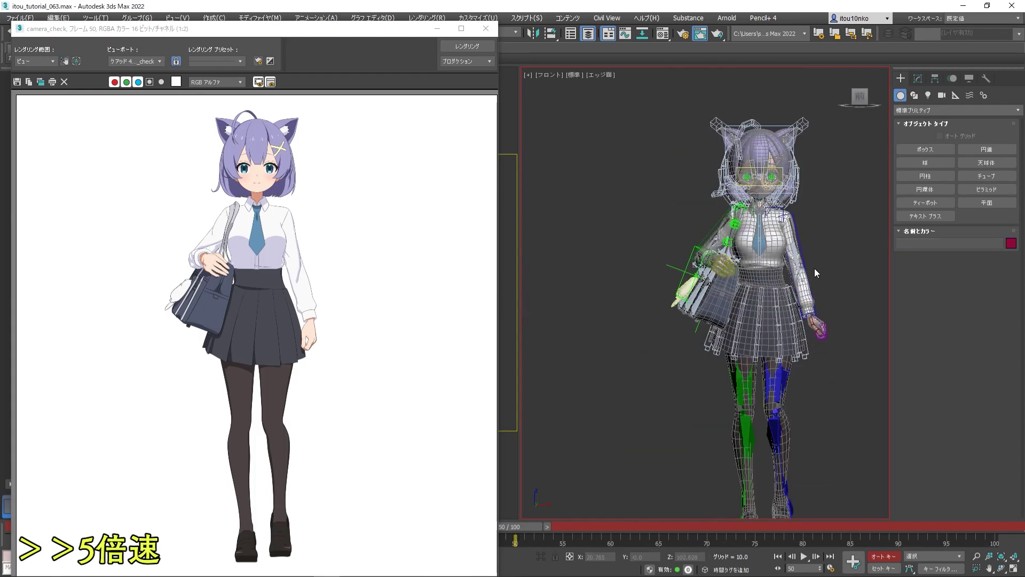
scroll(815, 268, down, 2)
click(466, 47)
scroll(823, 365, up, 10)
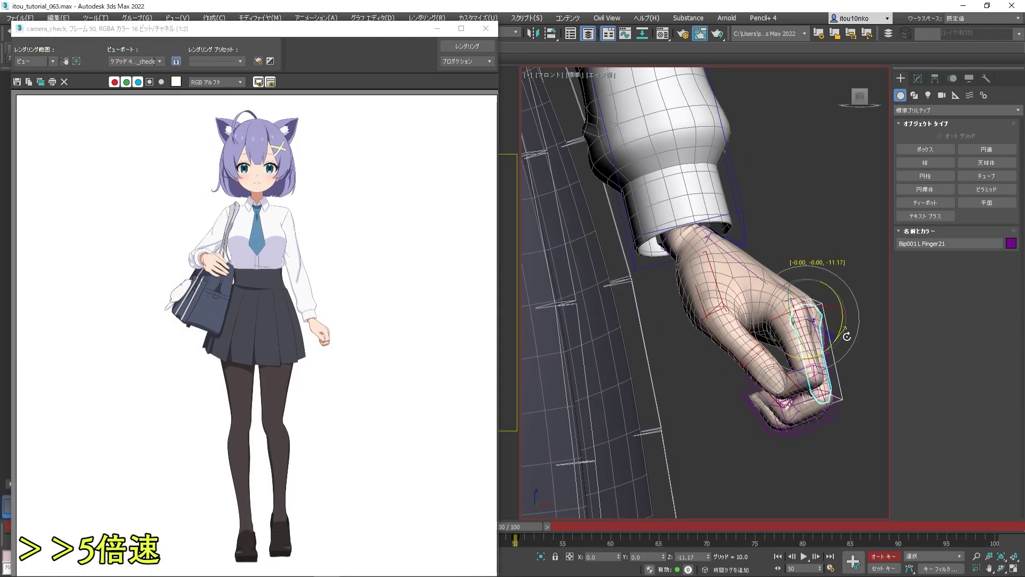
- Recheck the Bip001 L Finger11 and Finger42 bones, then select Bone_skirt_d_001
alt+middle_drag(852, 434, 747, 374)
scroll(748, 374, up, 3)
click(716, 283)
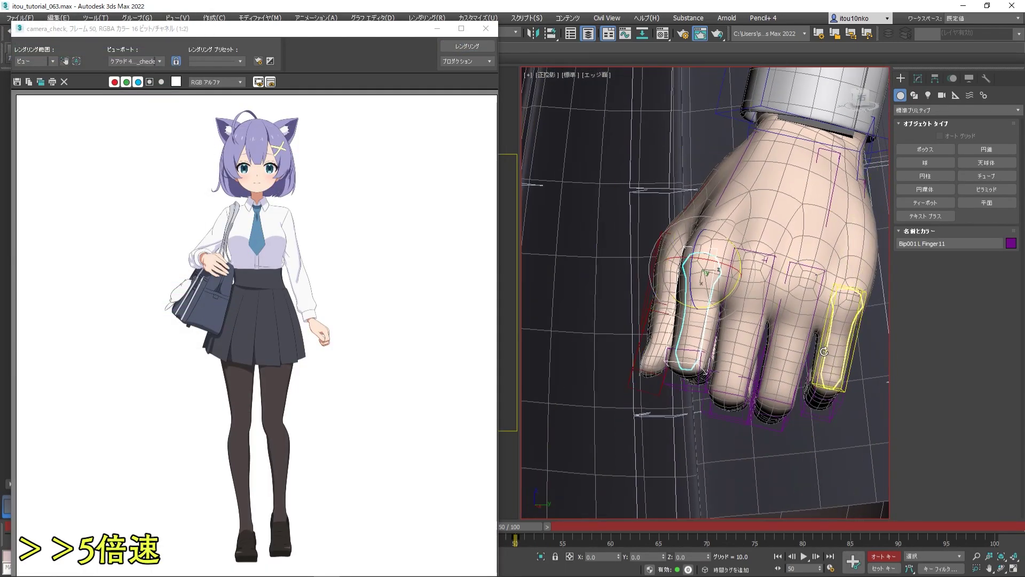
scroll(765, 310, down, 3)
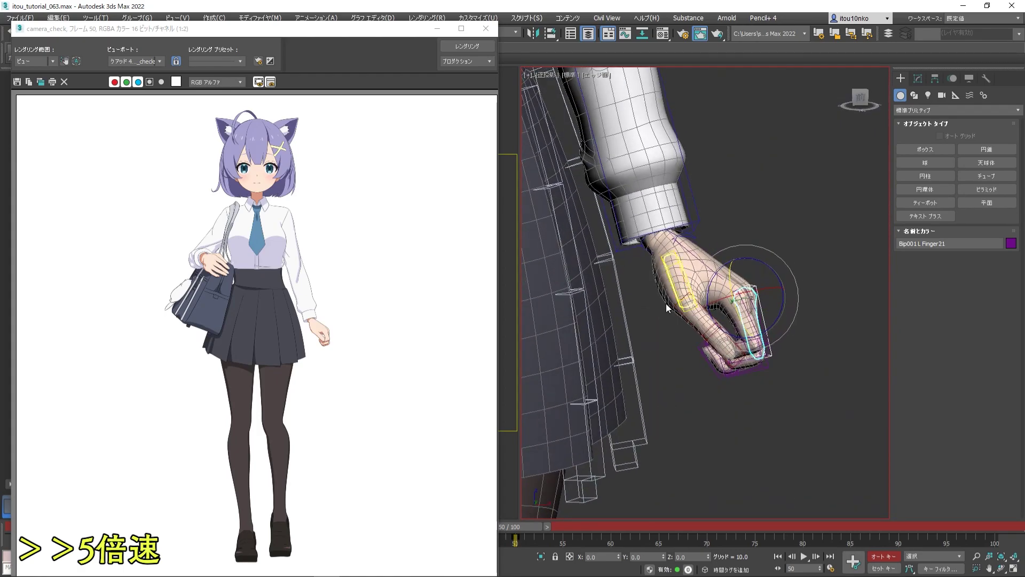
alt+middle_drag(765, 310, 592, 317)
scroll(591, 317, up, 3)
click(592, 316)
click(864, 102)
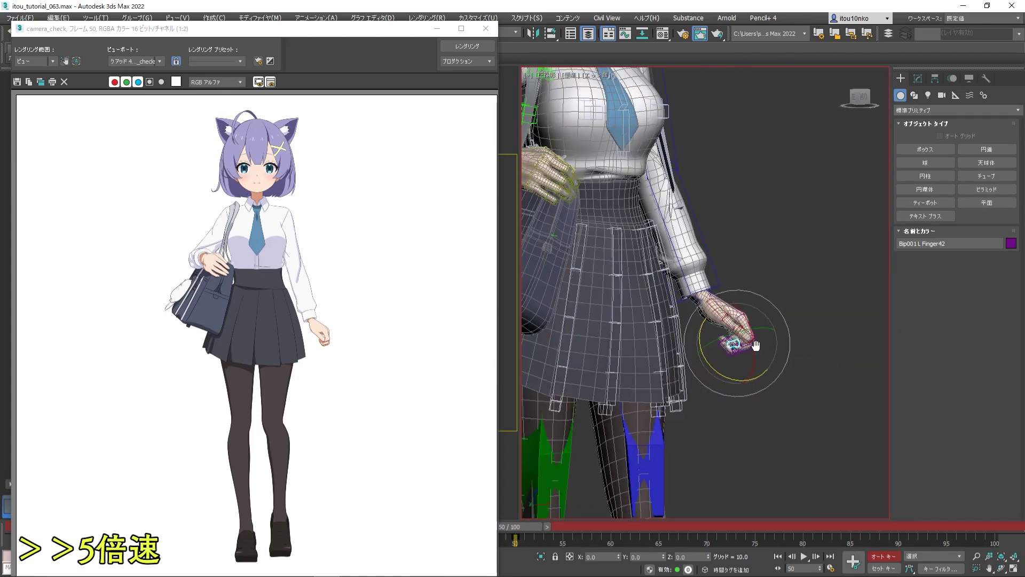
alt+middle_drag(705, 294, 740, 370)
scroll(740, 370, up, 3)
click(740, 370)
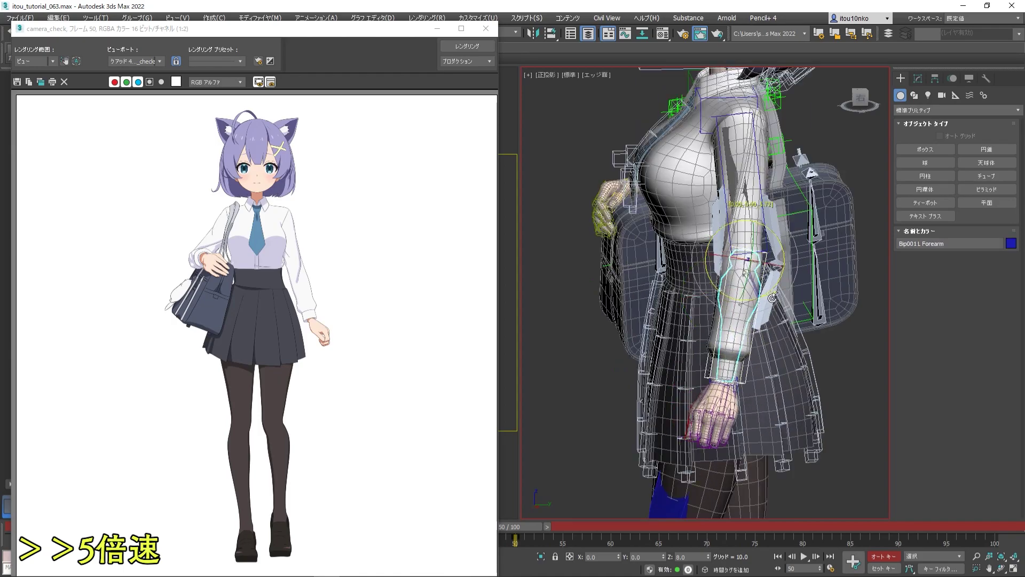
- Inspect the pose via the Point_bag helper, Bip001 Head and Bip001 Spine1
scroll(772, 298, down, 5)
mouse_move(847, 336)
alt+middle_down()
mouse_move(790, 341)
mouse_move(788, 443)
alt+middle_up()
click(786, 354)
scroll(764, 240, up, 5)
click(674, 149)
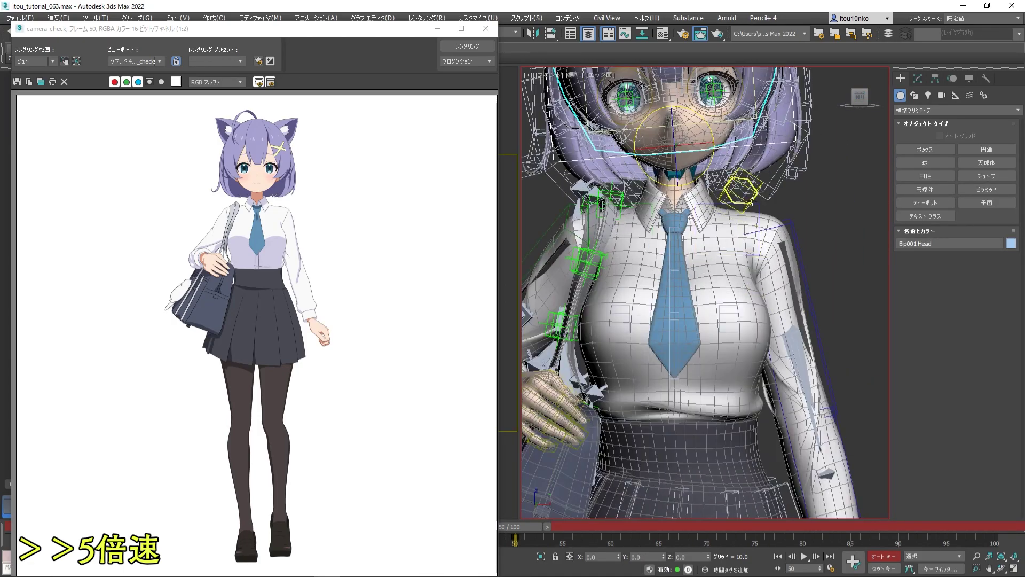
scroll(765, 288, down, 3)
click(764, 300)
mouse_move(771, 222)
alt+middle_down()
mouse_move(765, 289)
mouse_move(798, 302)
alt+middle_up()
- Adjust Bip001 Spine1 in front view and re-render the camera_check frame
click(855, 110)
key(f)
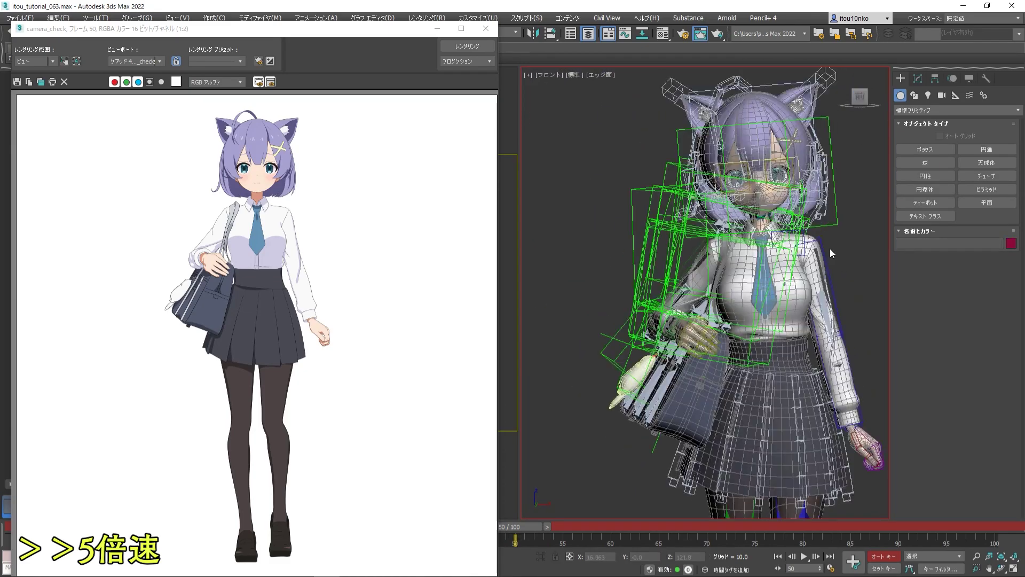
scroll(836, 216, up, 3)
scroll(801, 267, down, 3)
click(786, 305)
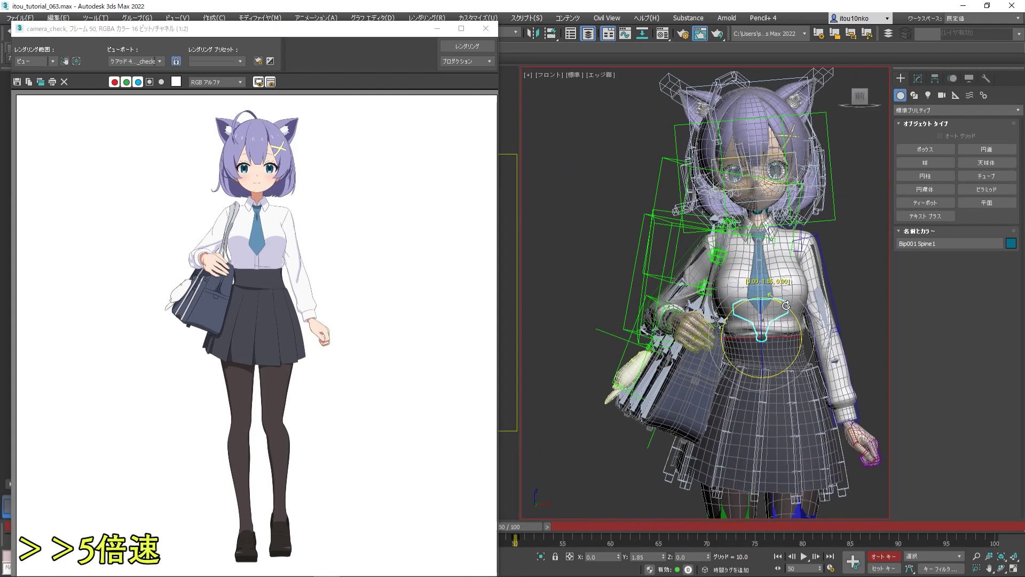
click(534, 160)
scroll(534, 160, down, 5)
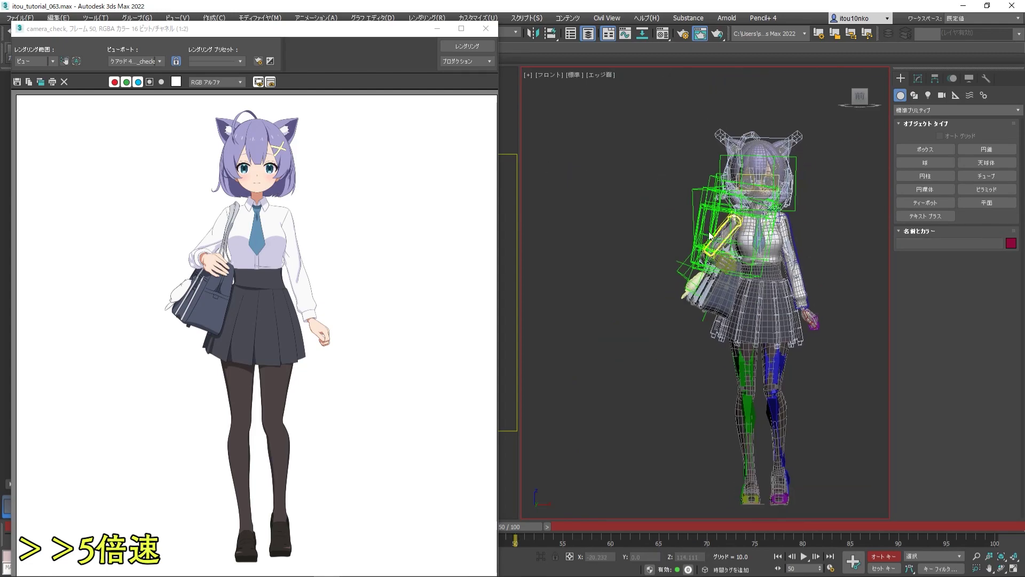
key(shift+q)
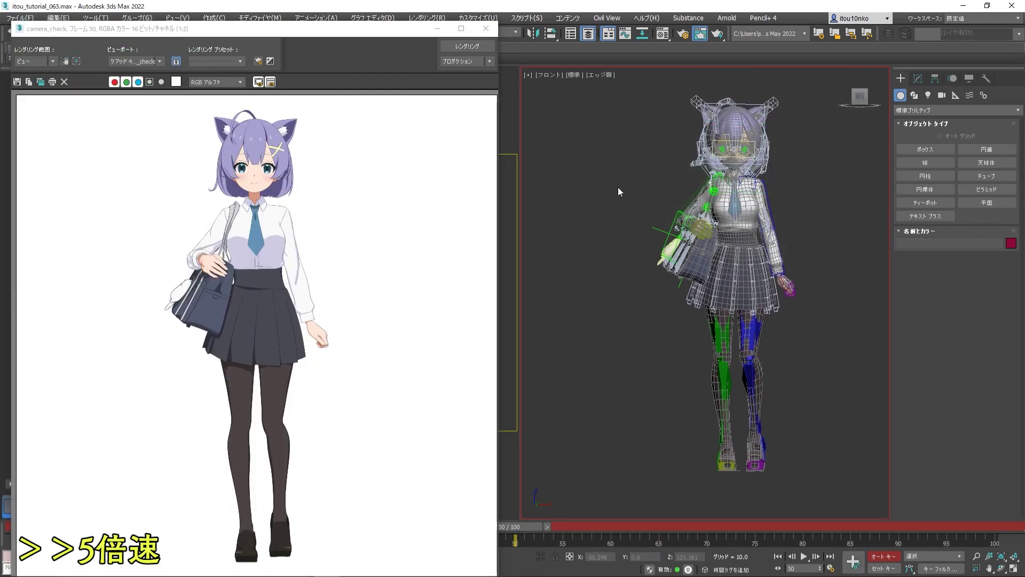
- Select and adjust the Bip001 L Foot bone
click(757, 458)
scroll(757, 465, up, 3)
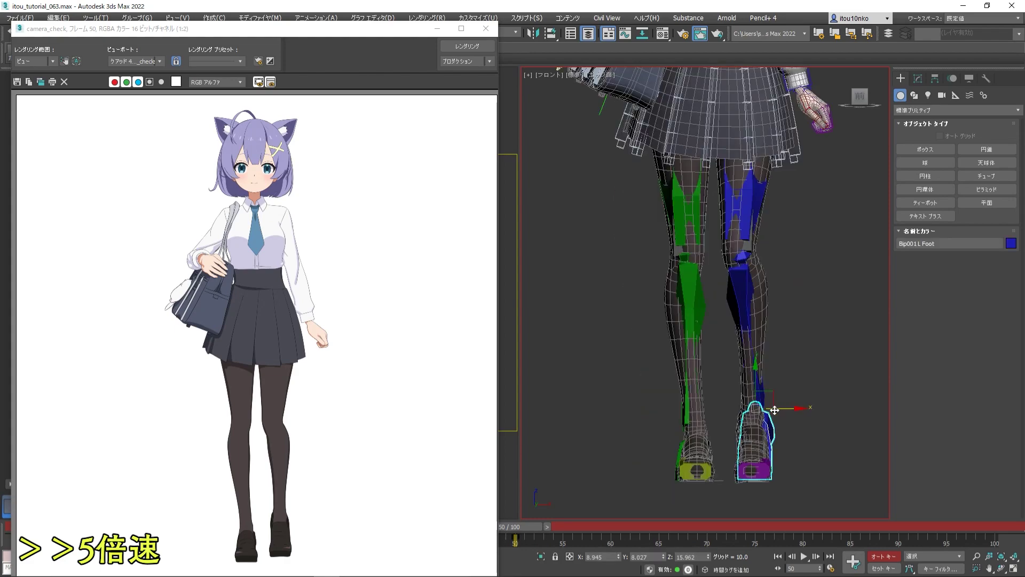
scroll(695, 437, down, 2)
scroll(721, 434, down, 2)
click(771, 442)
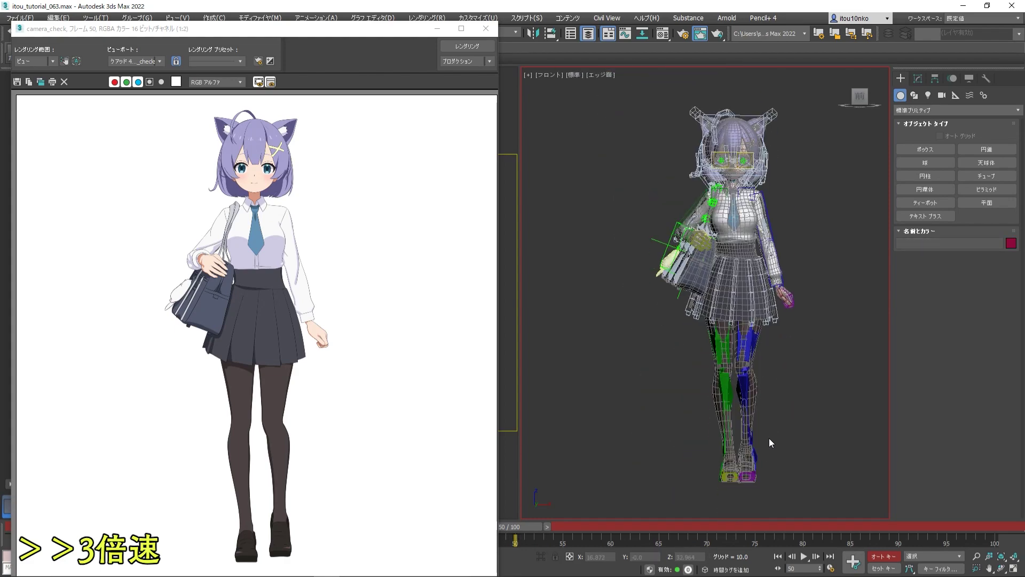
- Render camera_check at frame 50 and re-render after checking the head from front
click(474, 48)
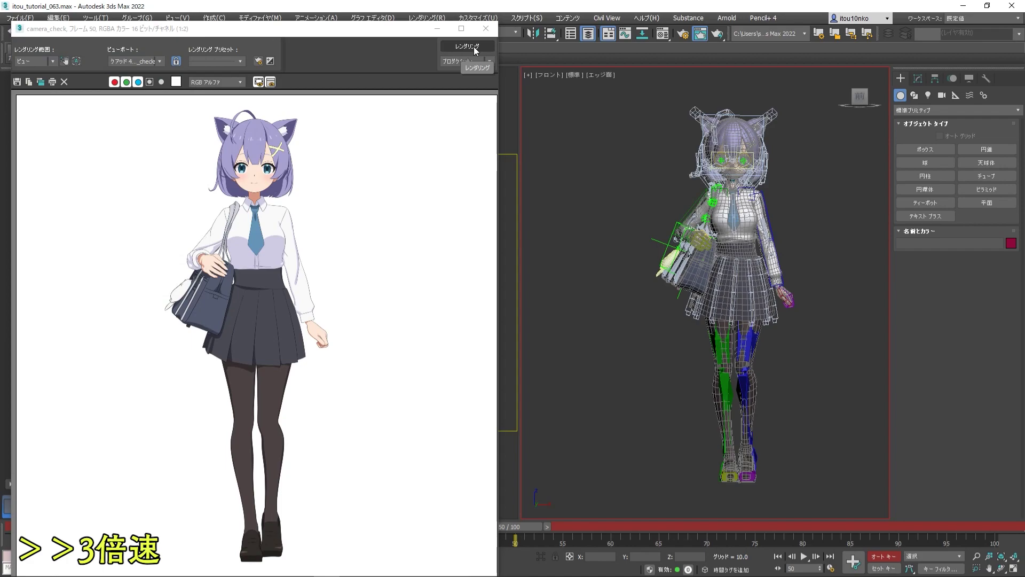
alt+middle_drag(705, 293, 753, 293)
key(f)
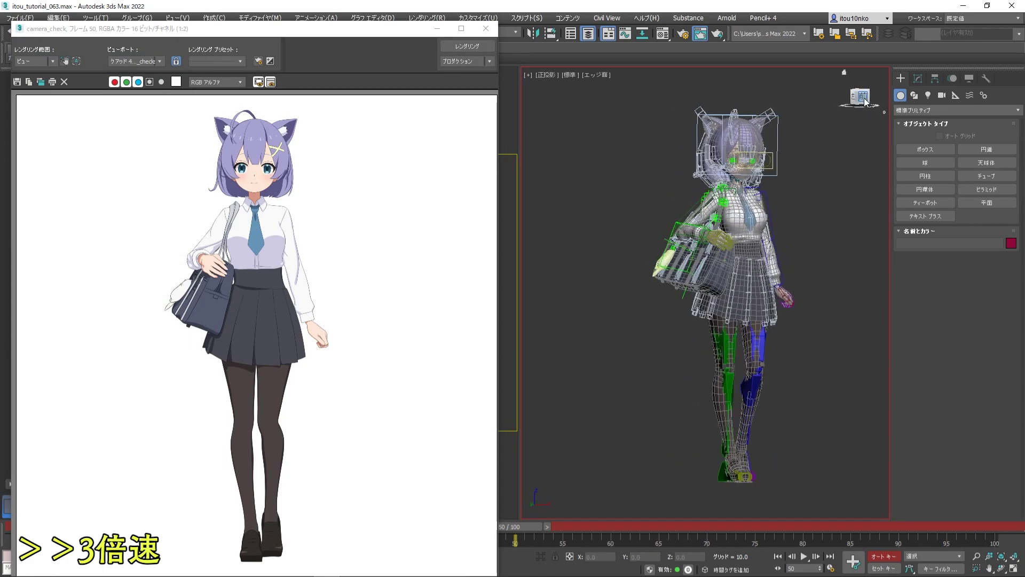
scroll(751, 203, up, 3)
click(752, 203)
scroll(751, 203, up, 2)
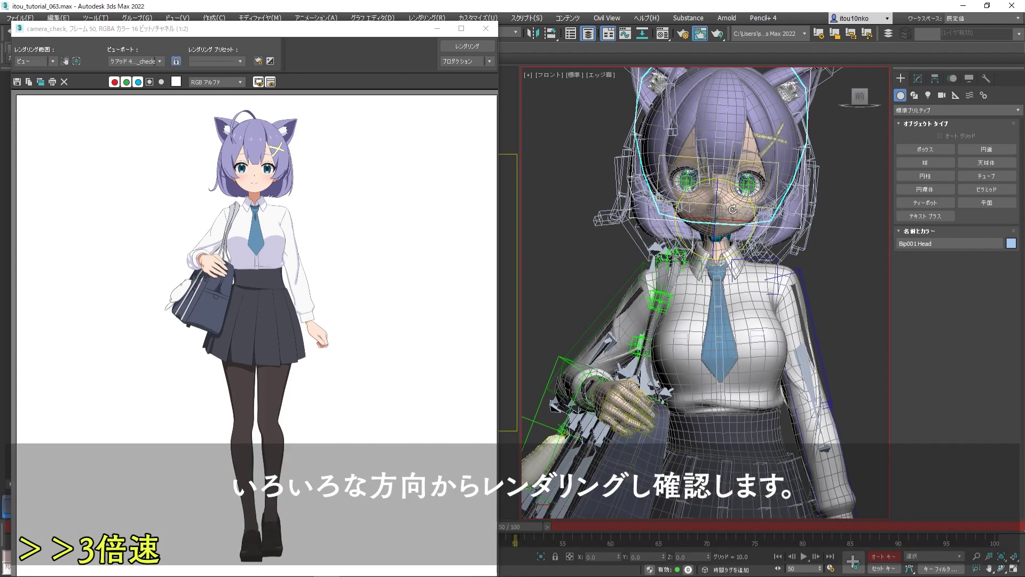
key(ctrl+d)
key(z)
key(shift+q)
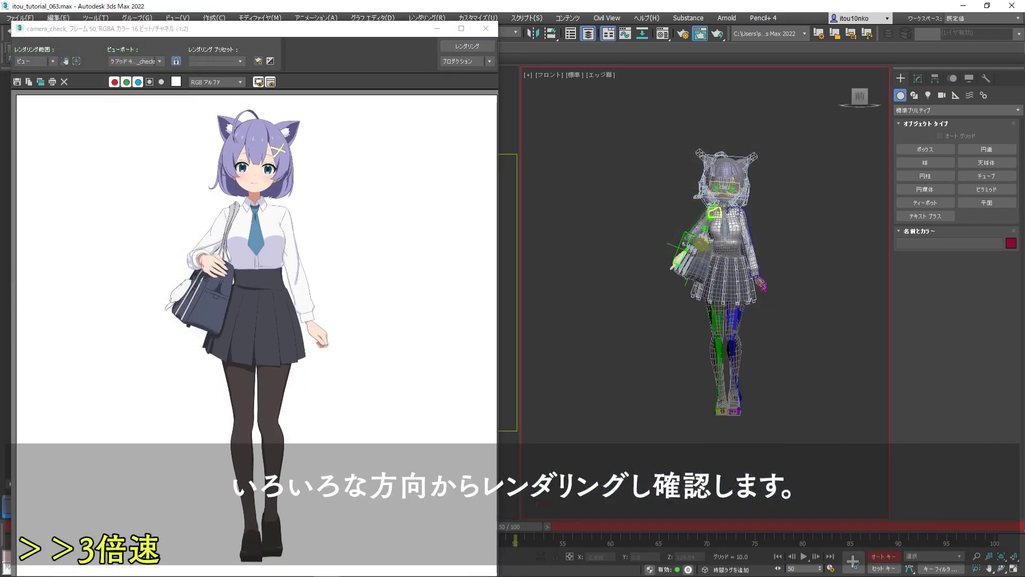
- Rotate Bip001 R Clavicle about 3.9° on Y, re-render, then advance to frame 51
scroll(728, 208, up, 5)
drag(768, 226, 771, 227)
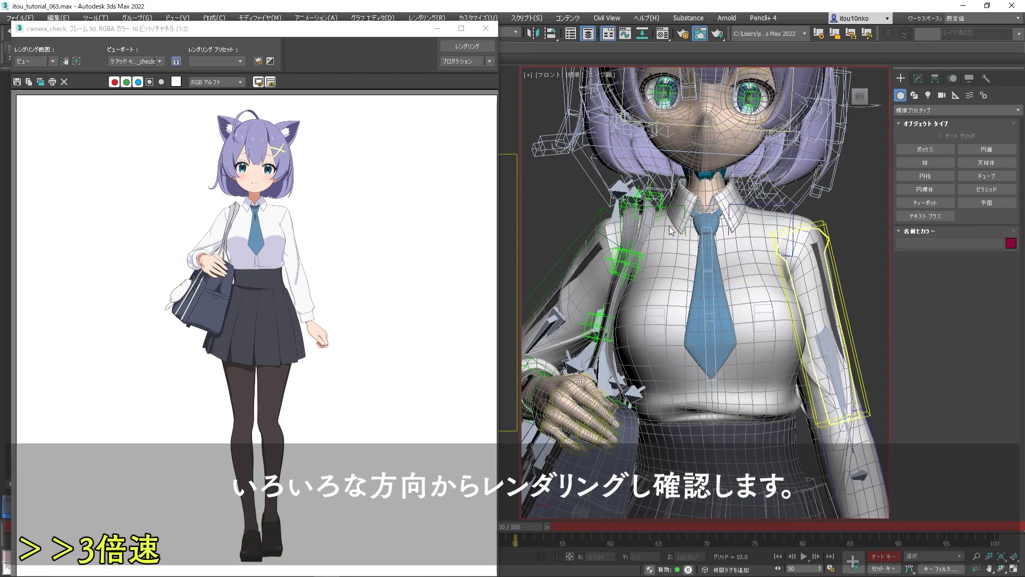
drag(676, 208, 713, 216)
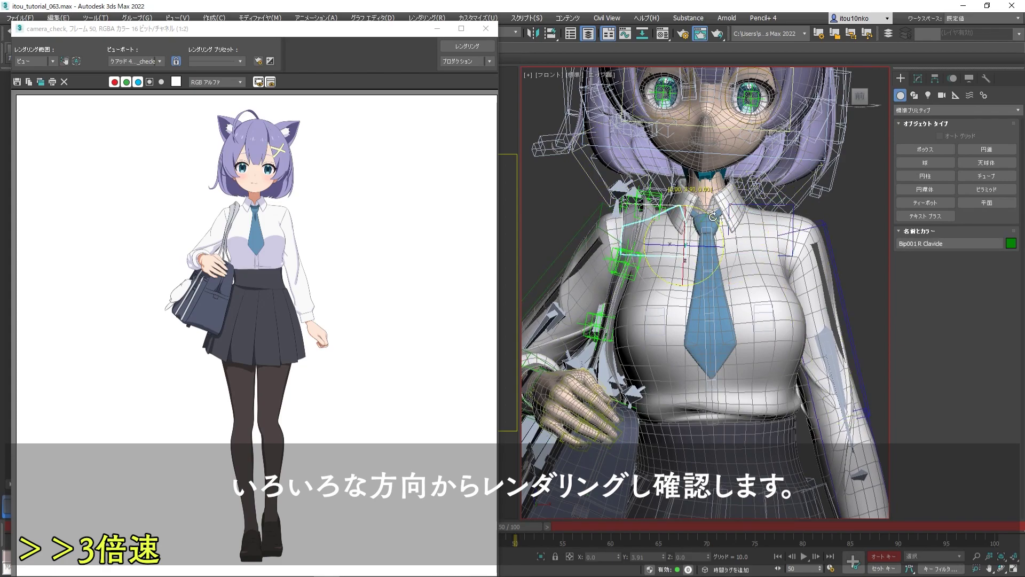
scroll(831, 219, down, 5)
click(591, 176)
key(shift+q)
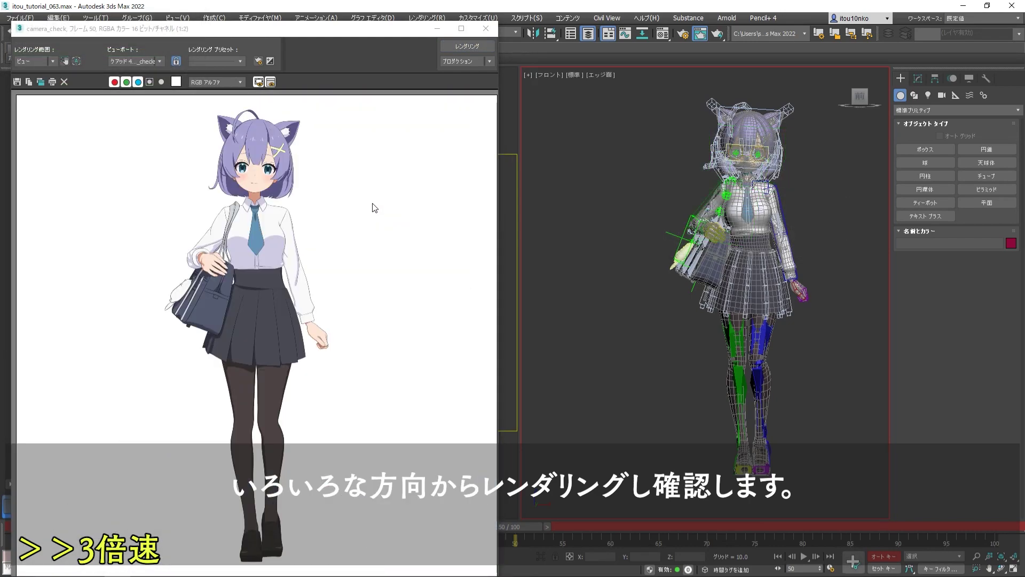
click(493, 33)
key(.)
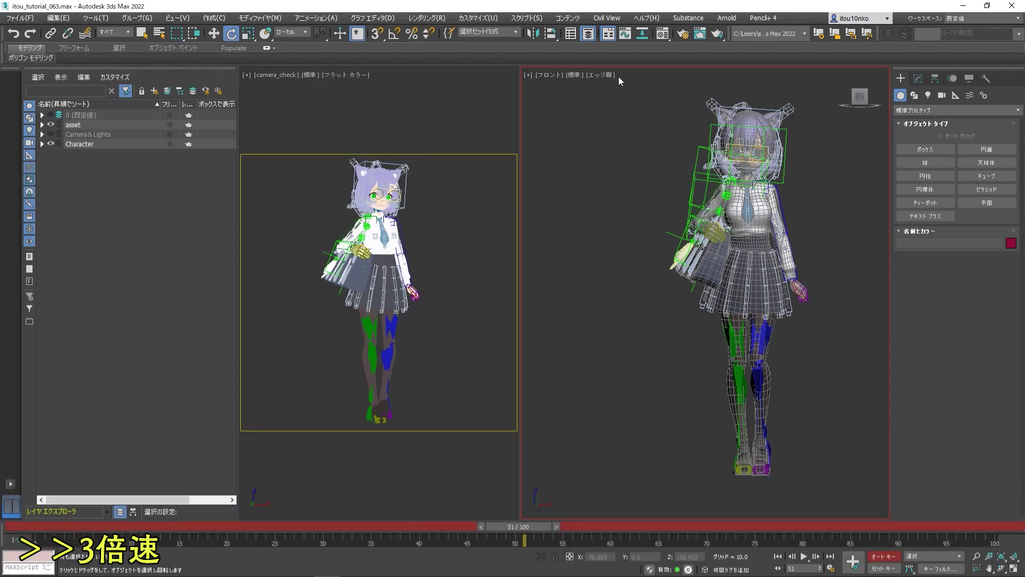
- Render frame 51 and compare the pose in the Right and Front views
key(shift+q)
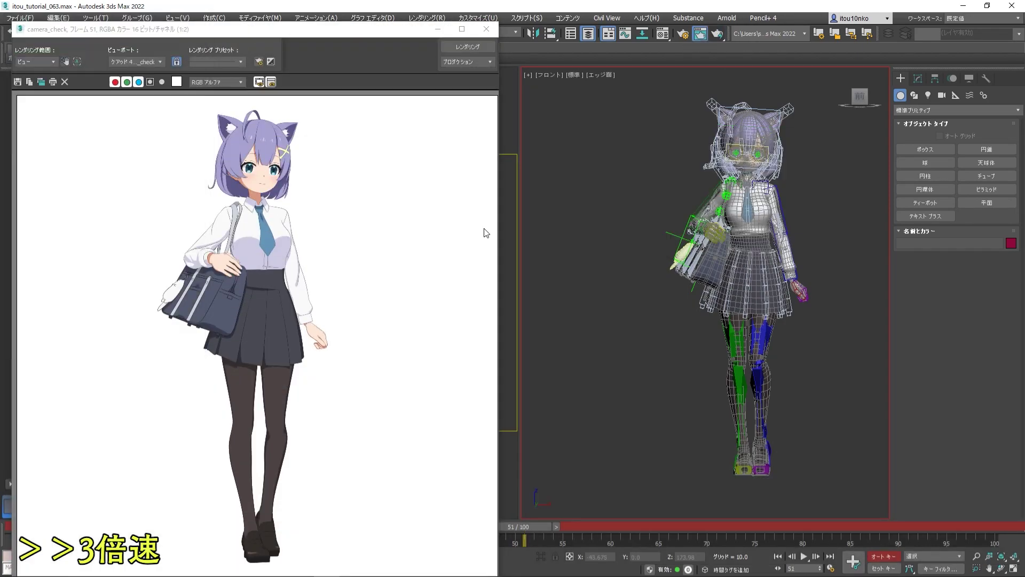
scroll(792, 415, up, 5)
scroll(823, 267, up, 3)
click(854, 114)
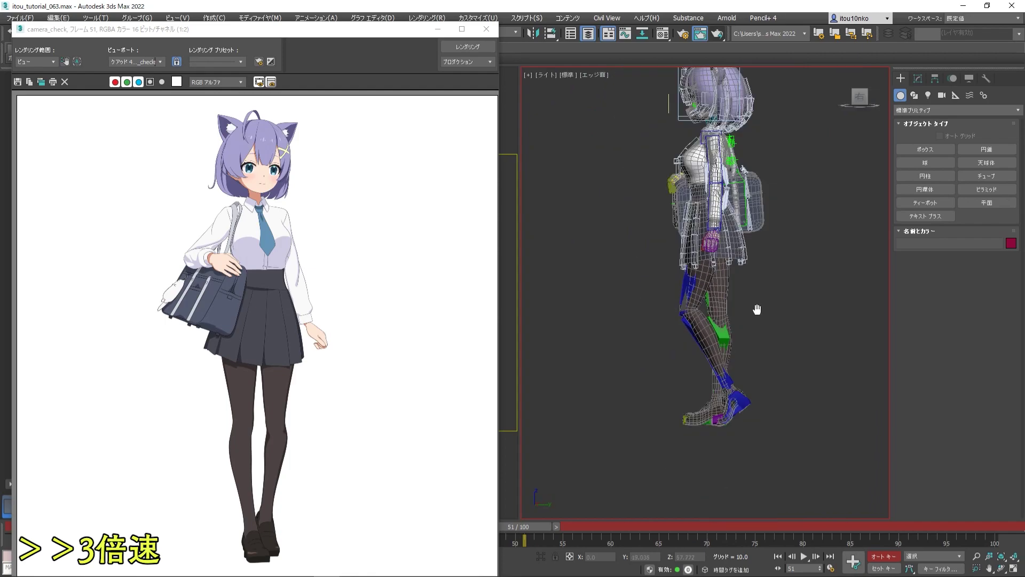
scroll(681, 293, up, 5)
scroll(781, 319, down, 6)
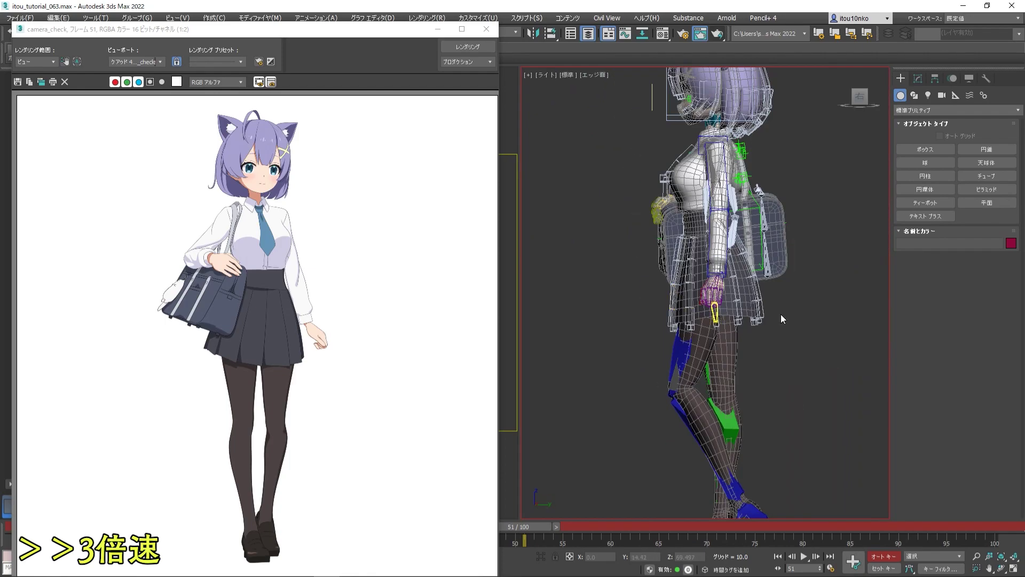
click(850, 100)
click(485, 29)
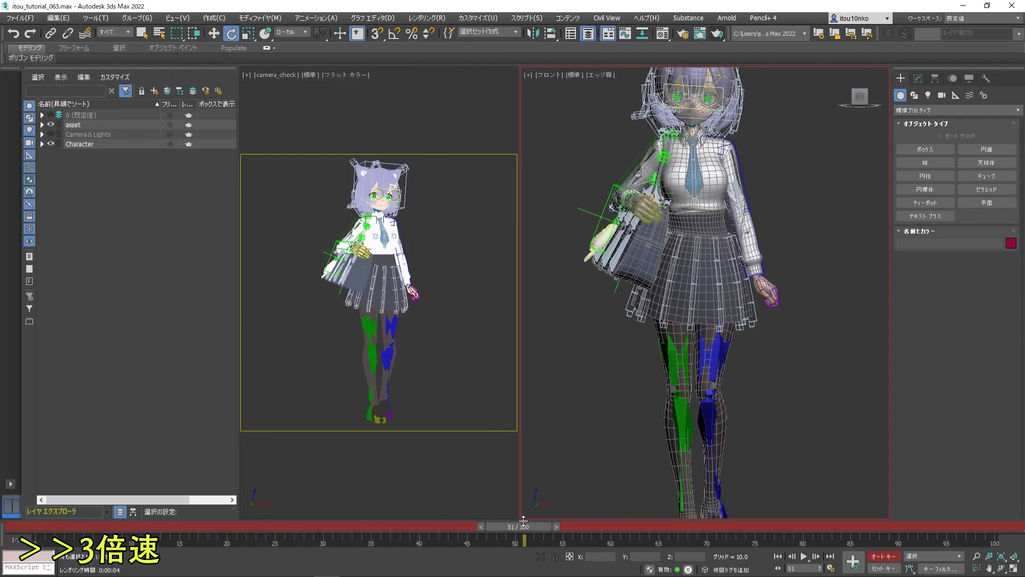
- Render frame 53, zoom in on the render, then scrub to frame 72
click(718, 34)
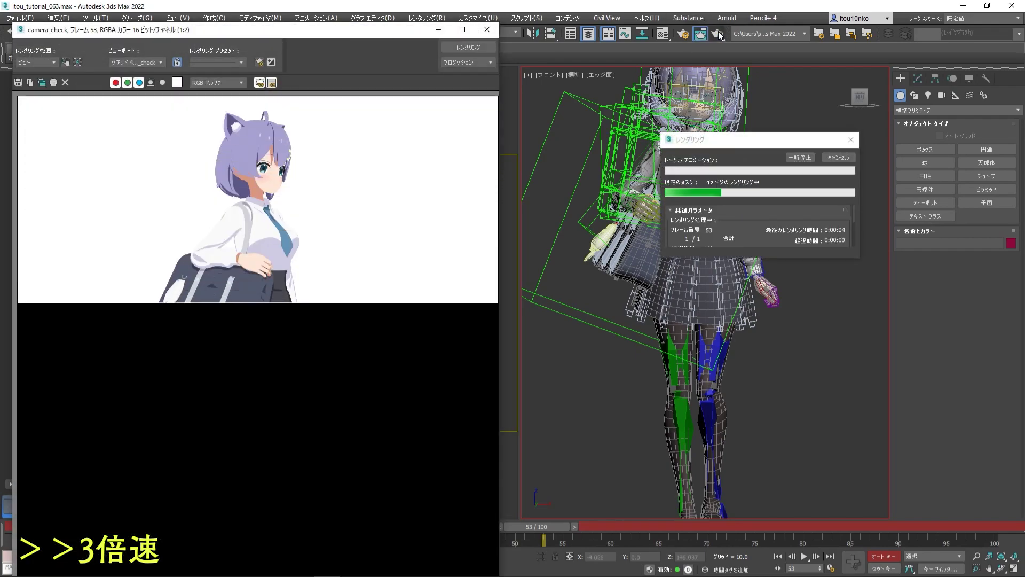
scroll(203, 264, up, 5)
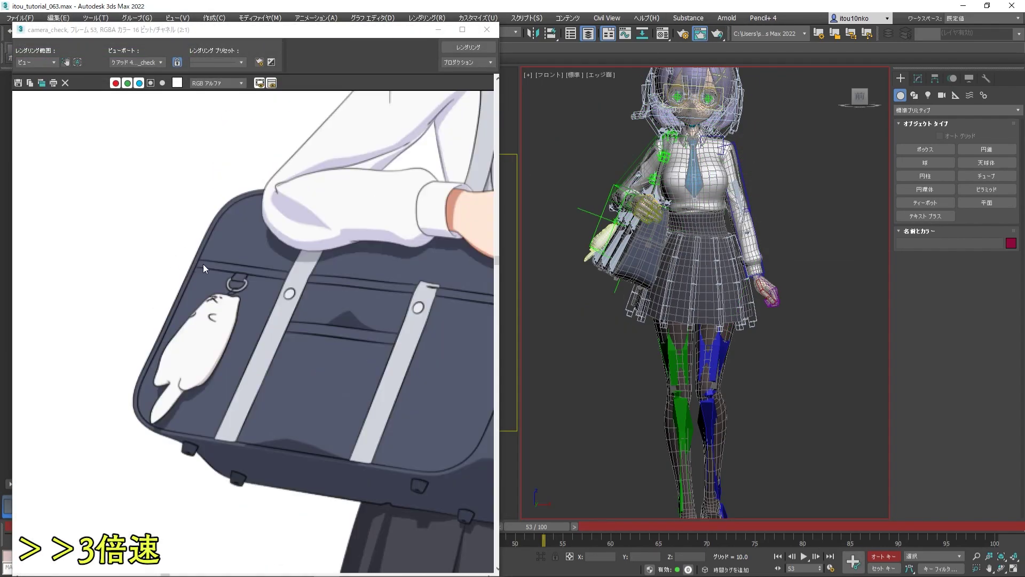
scroll(358, 232, down, 2)
scroll(361, 231, down, 3)
scroll(328, 139, up, 4)
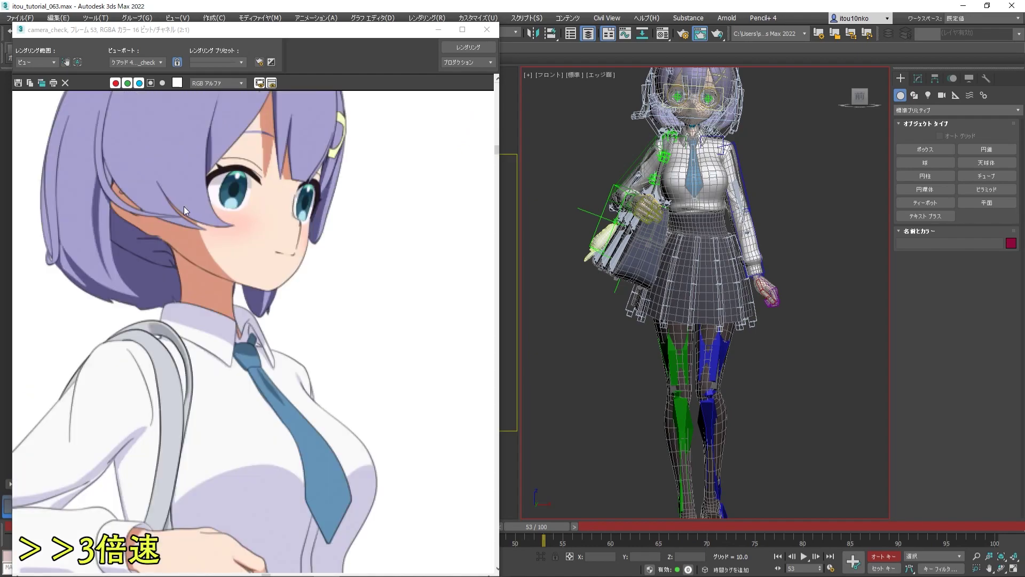
scroll(355, 213, down, 2)
scroll(352, 208, down, 2)
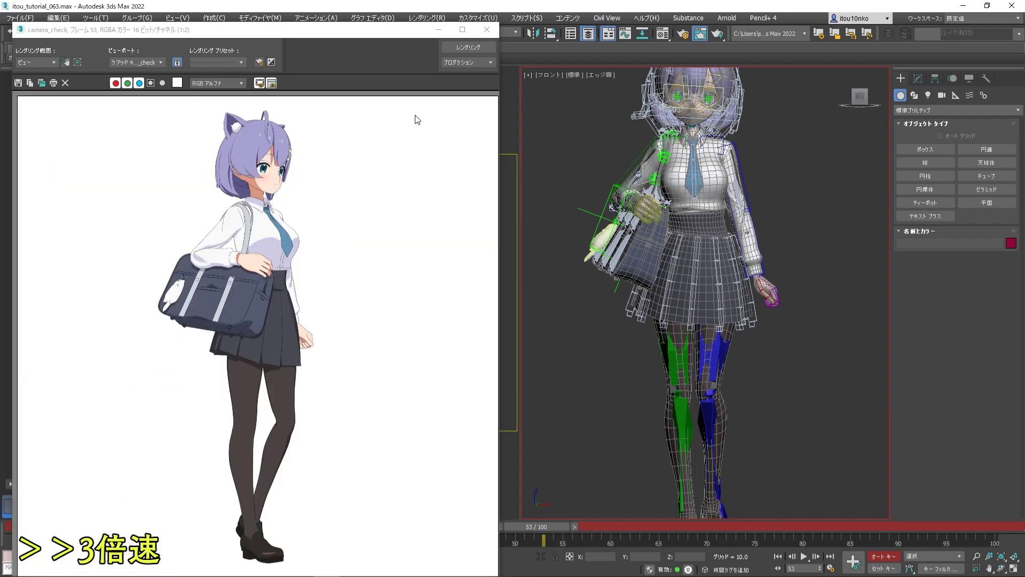
click(489, 32)
drag(531, 525, 719, 529)
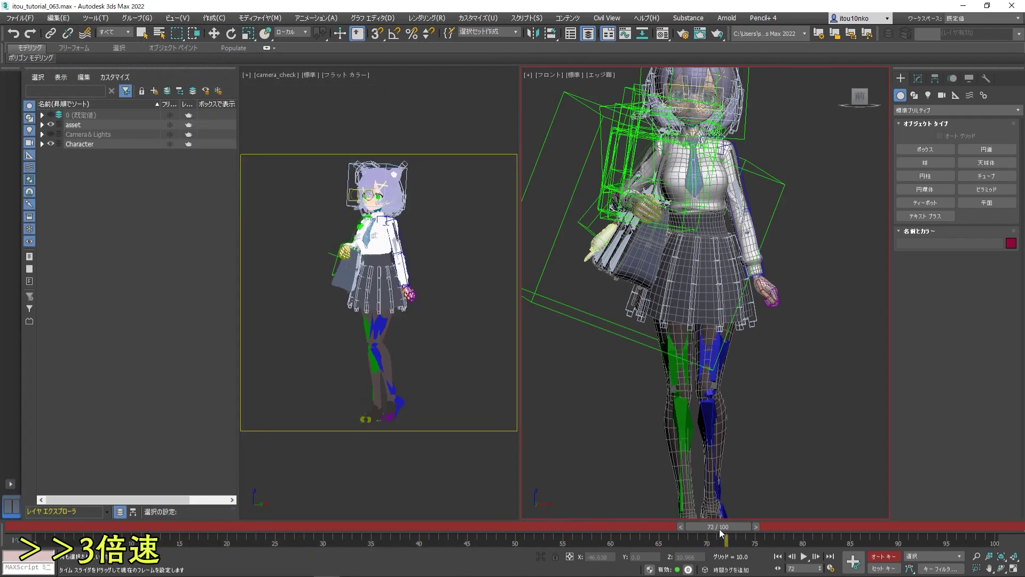
- Render the camera view at frame 72 and nudge the left foot's position from the side view
click(717, 34)
scroll(740, 326, down, 3)
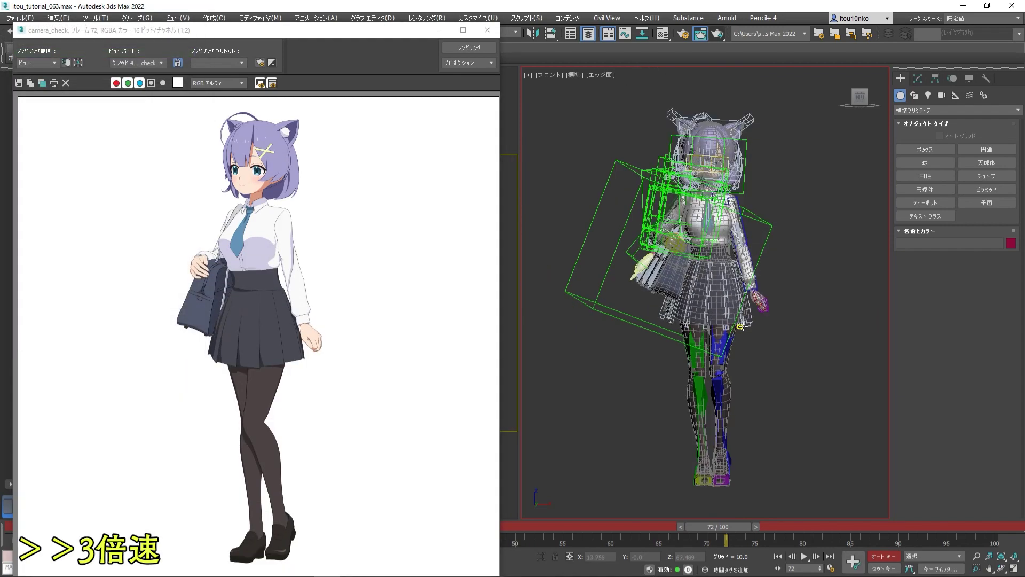
click(868, 96)
click(729, 449)
scroll(737, 448, up, 3)
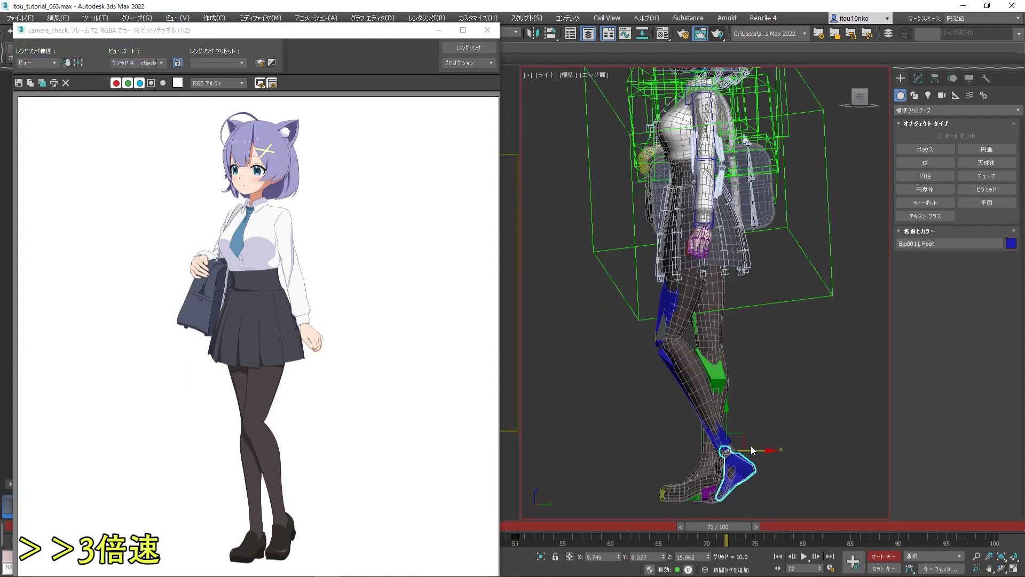
drag(775, 452, 777, 460)
click(833, 321)
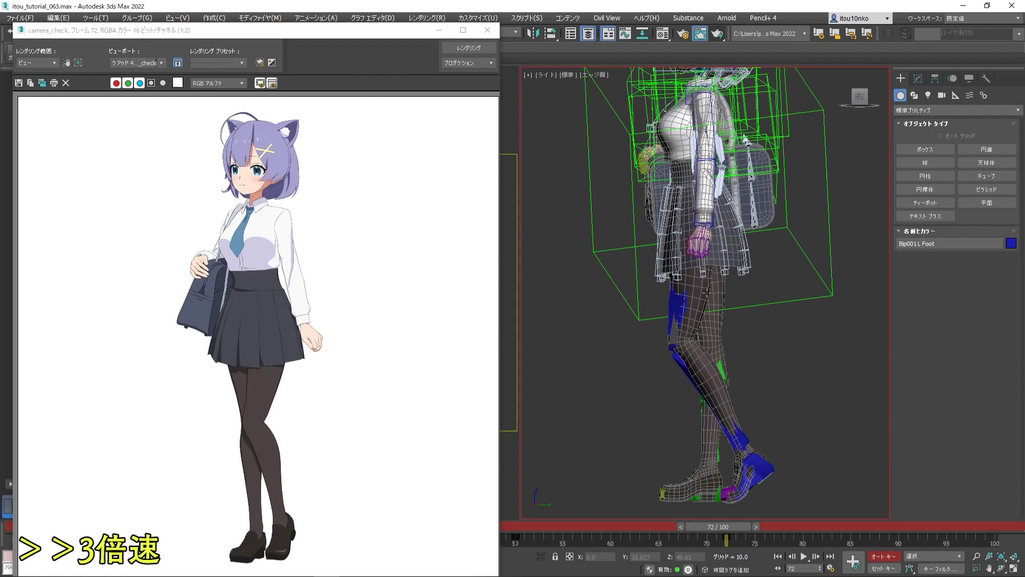
click(854, 98)
click(704, 422)
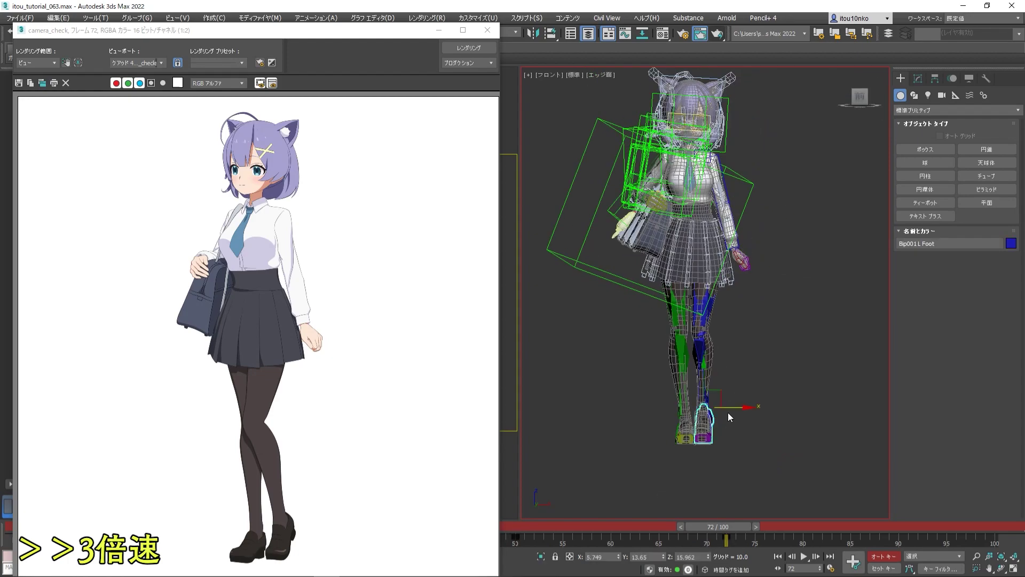
- Go to frame 50, render the camera view, and undo the foot's earlier tilt
click(488, 30)
drag(720, 526, 520, 532)
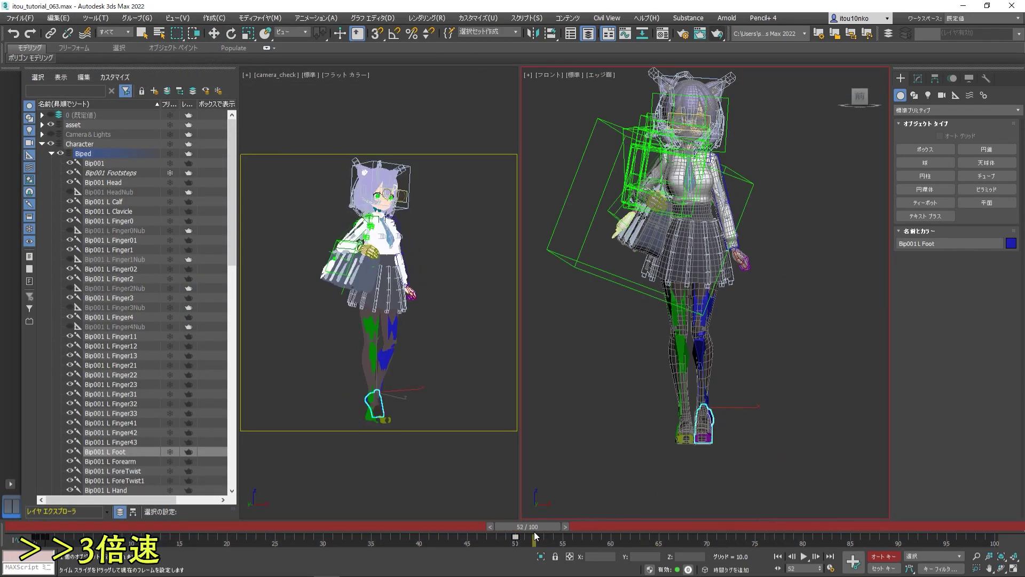
click(717, 34)
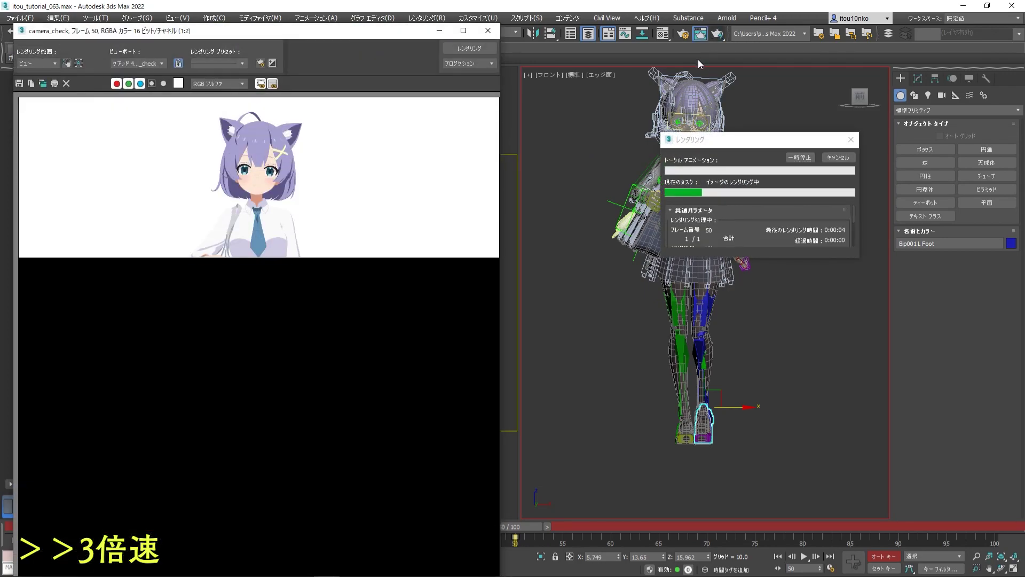
scroll(744, 411, up, 5)
key(e)
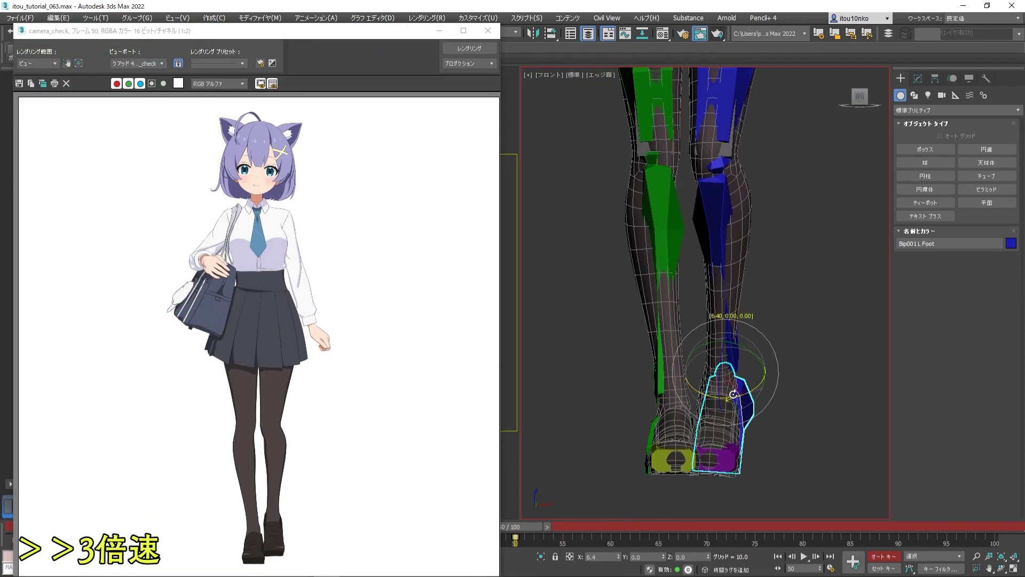
key(ctrl+z)
click(488, 30)
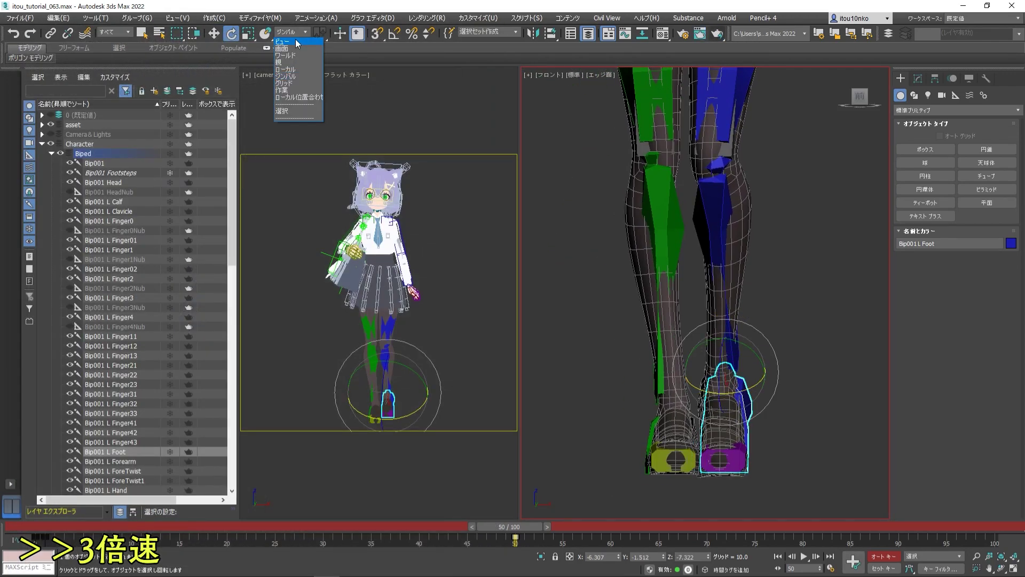
- Tilt Bip001 L Foot by -5° in View coordinates and render to check it
click(297, 42)
drag(733, 368, 736, 373)
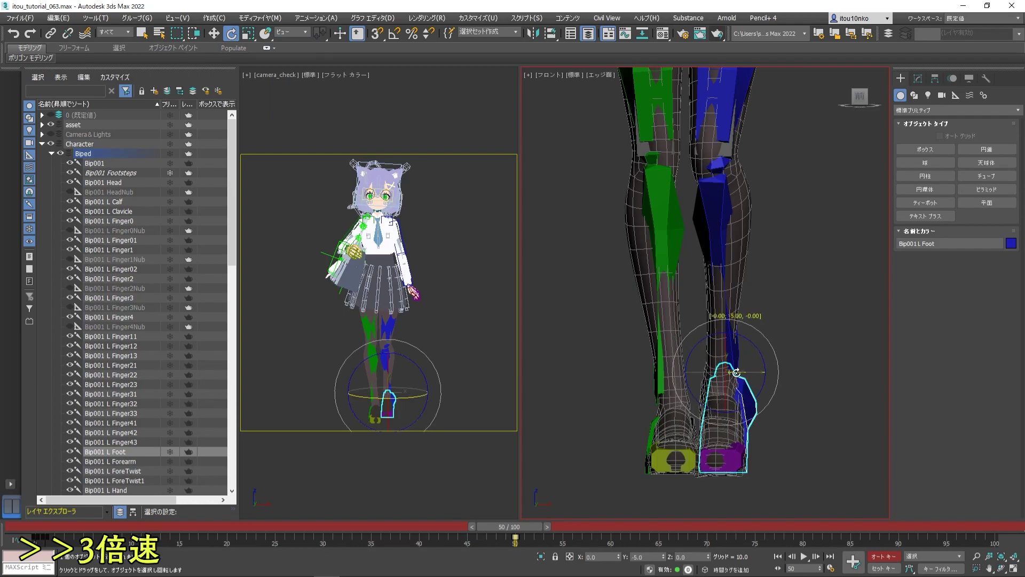
click(718, 34)
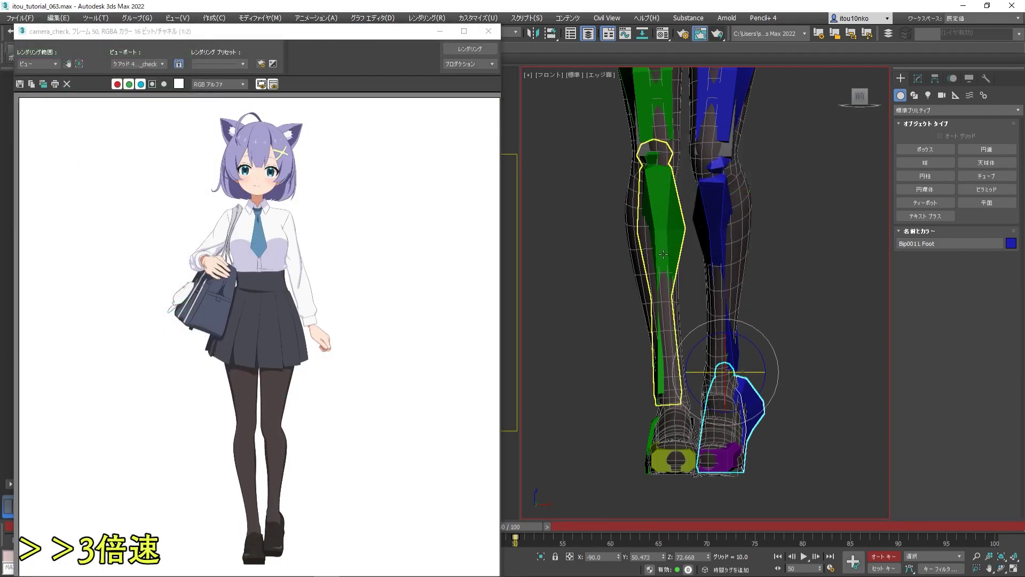
mouse_move(744, 367)
alt+middle_down()
mouse_move(694, 396)
mouse_move(731, 407)
mouse_move(774, 352)
alt+middle_up()
key(w)
scroll(718, 382, down, 5)
mouse_move(717, 383)
alt+middle_down()
mouse_move(821, 367)
mouse_move(719, 376)
mouse_move(695, 321)
mouse_move(708, 248)
mouse_move(736, 224)
alt+middle_up()
scroll(708, 248, up, 5)
- Rotate a skirt bone, return to the front view, and re-render the camera view
click(485, 31)
click(291, 32)
click(291, 75)
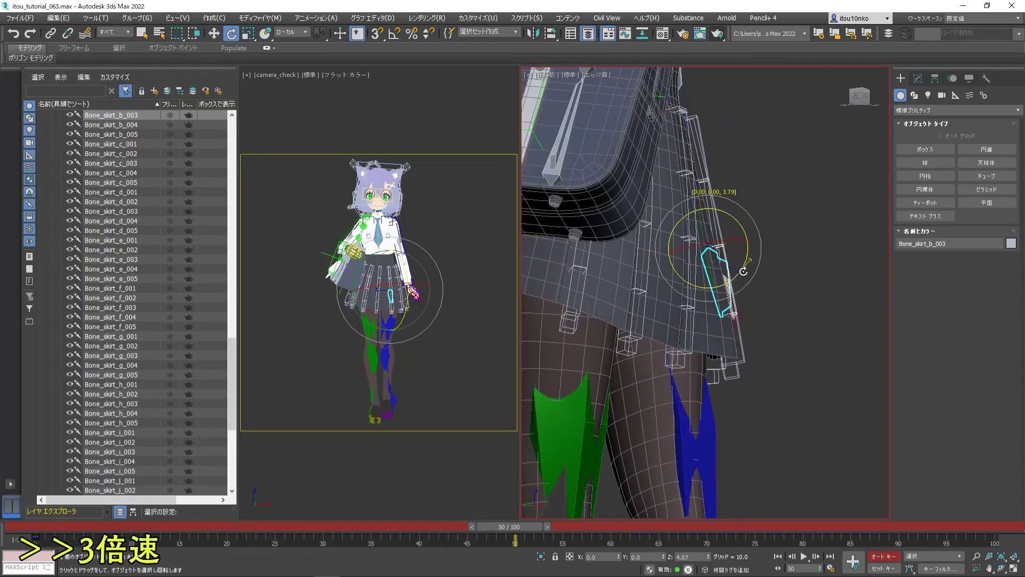
drag(742, 257, 735, 306)
alt+middle_drag(735, 306, 694, 320)
key(f)
scroll(774, 278, down, 4)
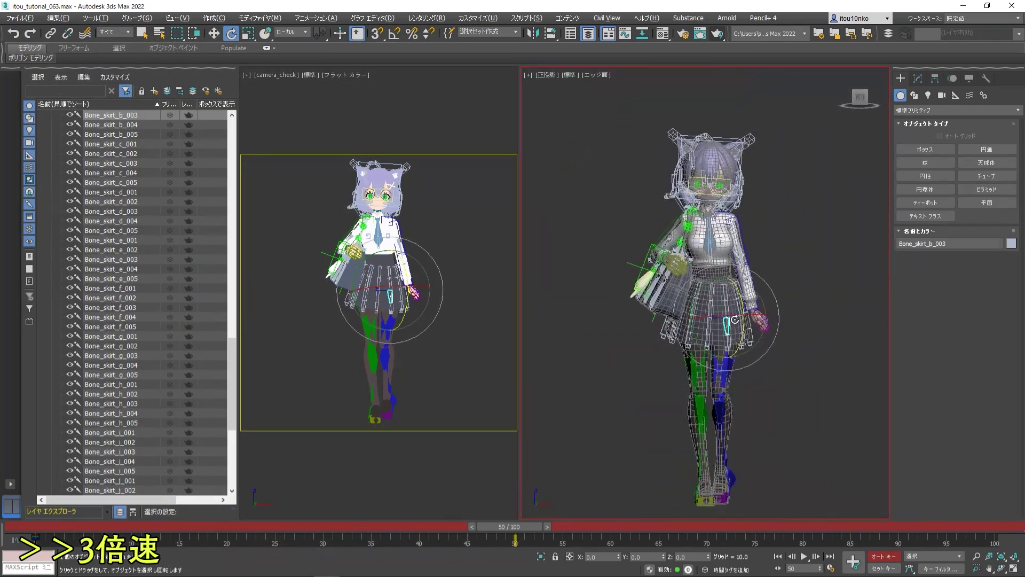
scroll(815, 258, down, 2)
click(815, 257)
click(717, 35)
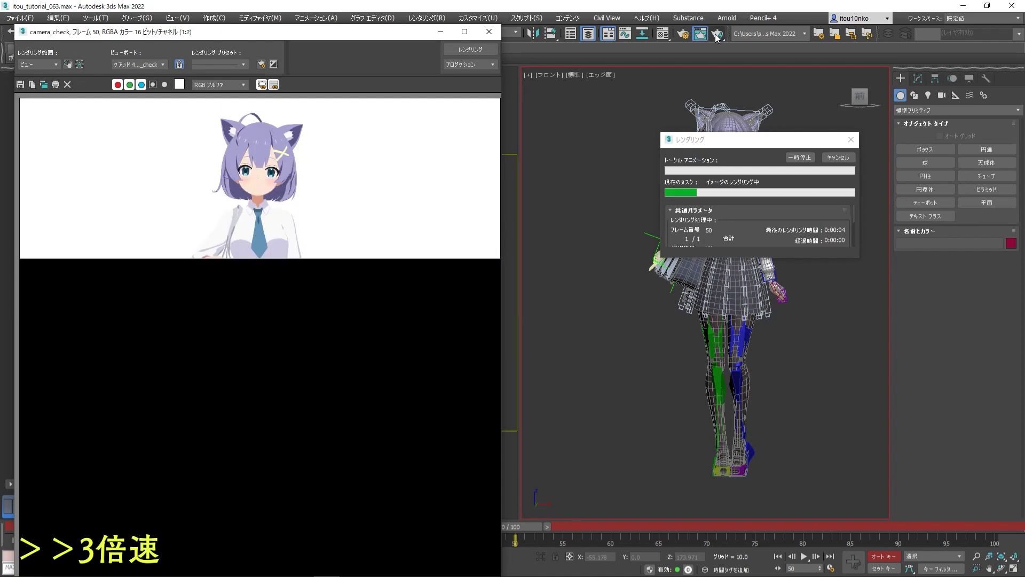
- Close the render and select the left foot in the front view
scroll(300, 362, up, 2)
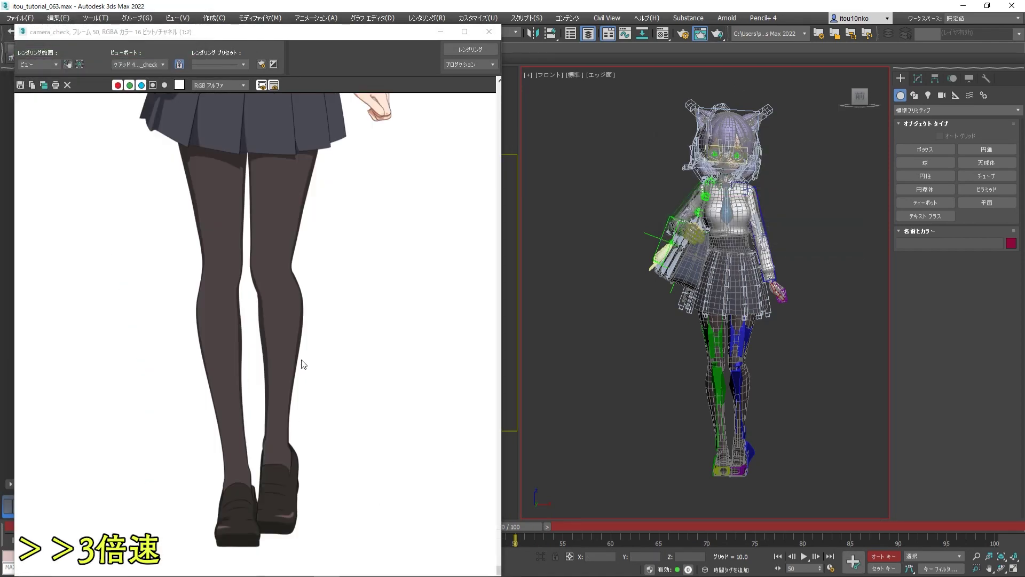
scroll(417, 302, down, 2)
middle_drag(602, 217, 623, 238)
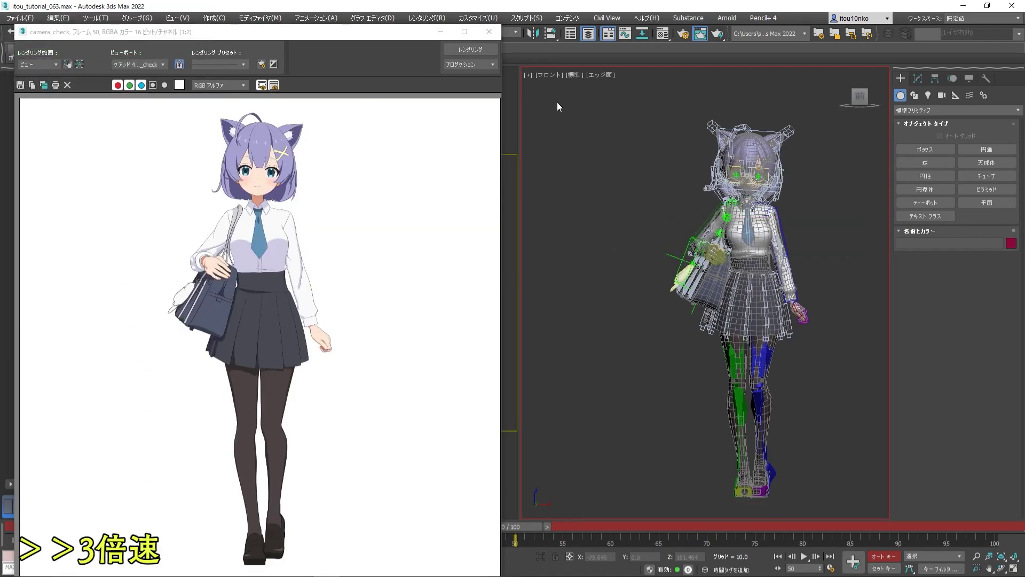
click(490, 32)
scroll(753, 480, up, 5)
click(863, 375)
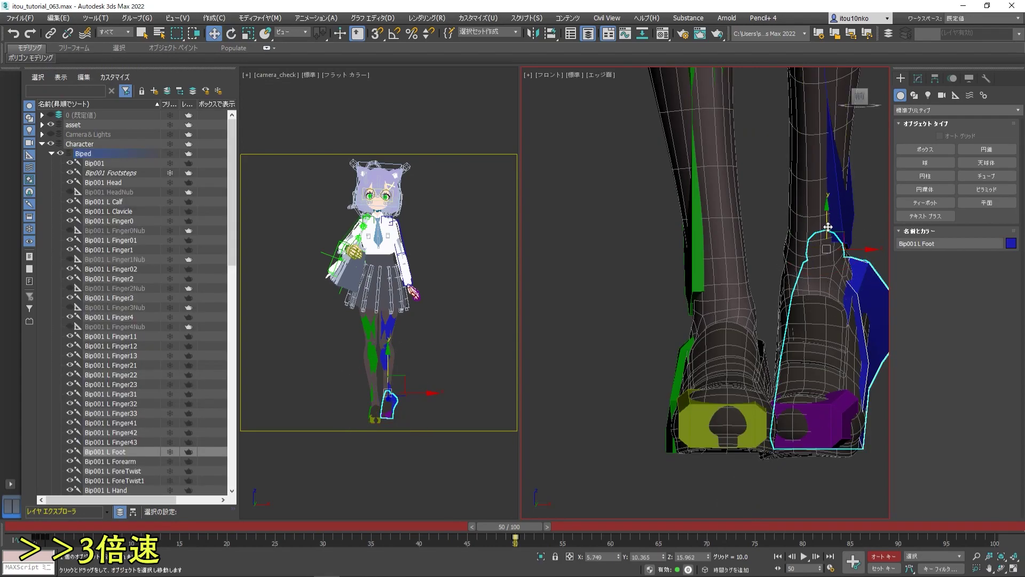
scroll(827, 227, down, 3)
scroll(698, 274, down, 2)
- Show the front-view grid, then render frame 50 and move the render window aside
click(528, 75)
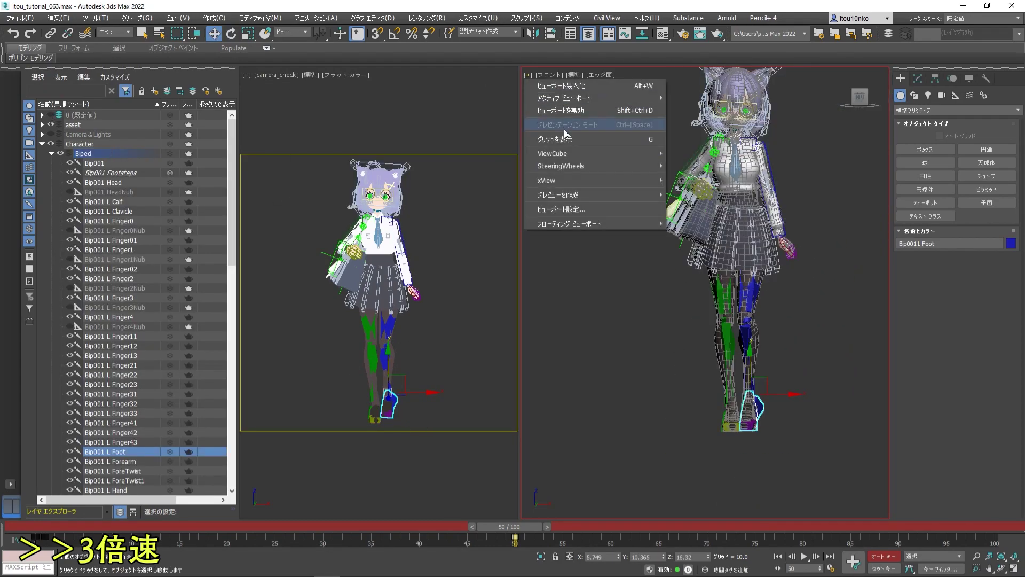
click(565, 133)
scroll(736, 374, up, 3)
scroll(706, 214, down, 2)
click(705, 146)
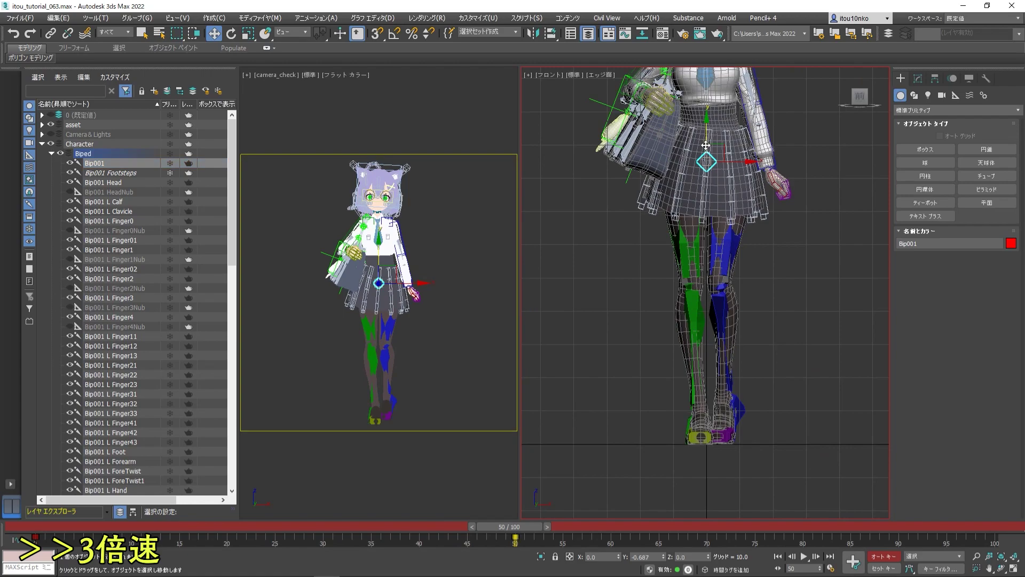
scroll(705, 145, down, 3)
click(292, 256)
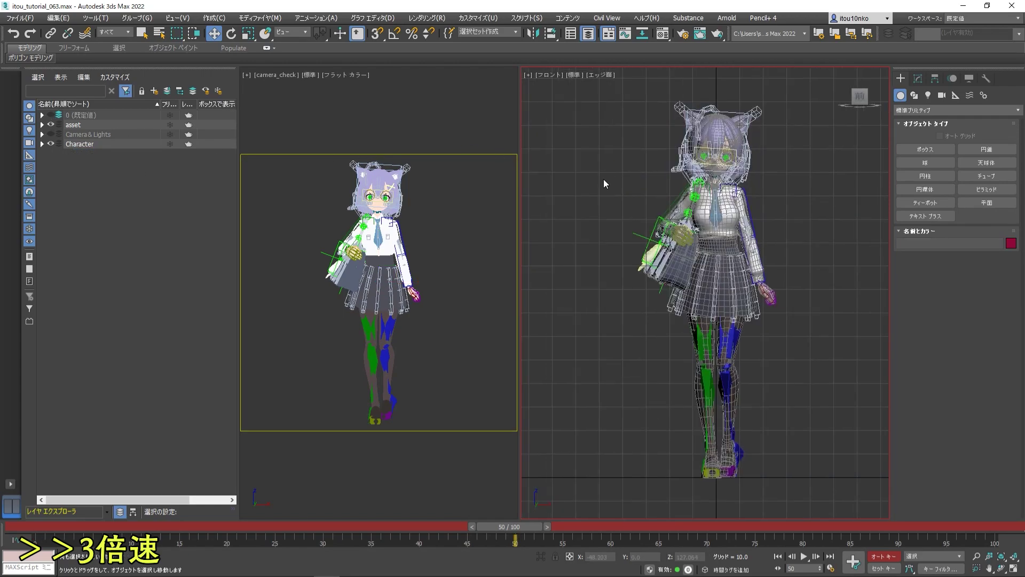
middle_drag(592, 174, 606, 183)
click(718, 33)
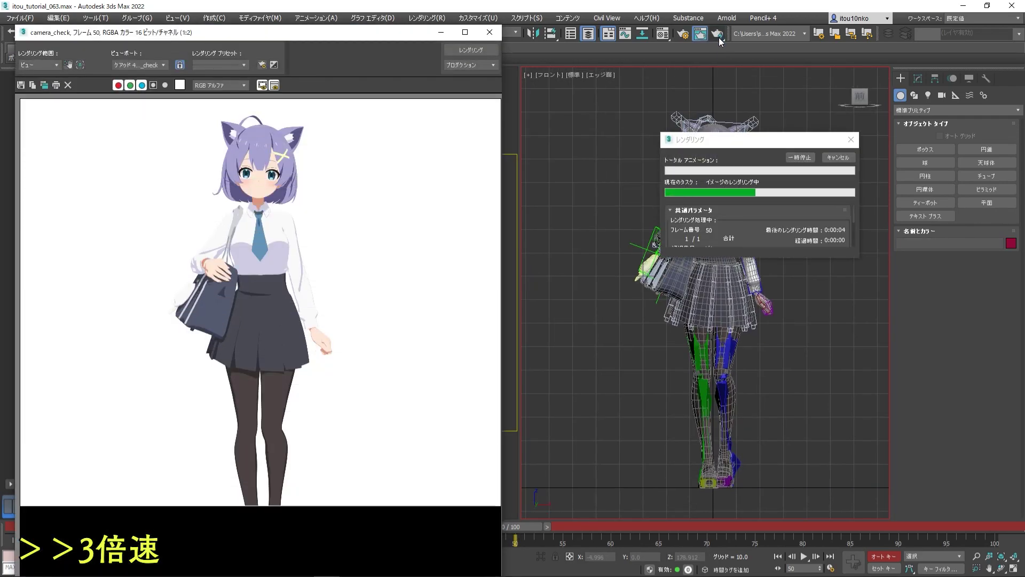
drag(341, 34, 341, 33)
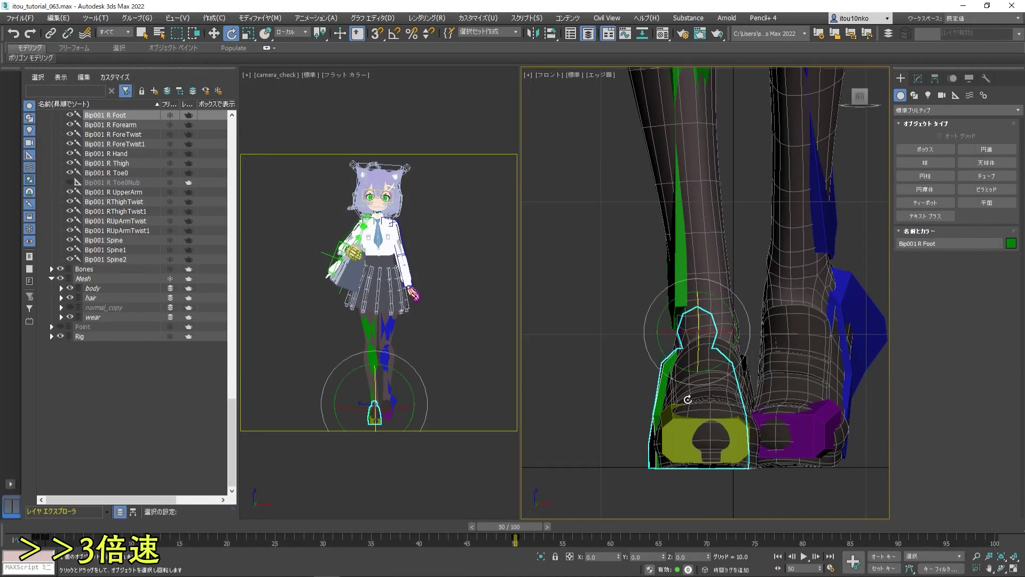
- With Auto Key on, nudge the right foot slightly sideways, then turn Auto Key off
click(895, 558)
scroll(735, 364, down, 3)
scroll(735, 363, down, 3)
key(w)
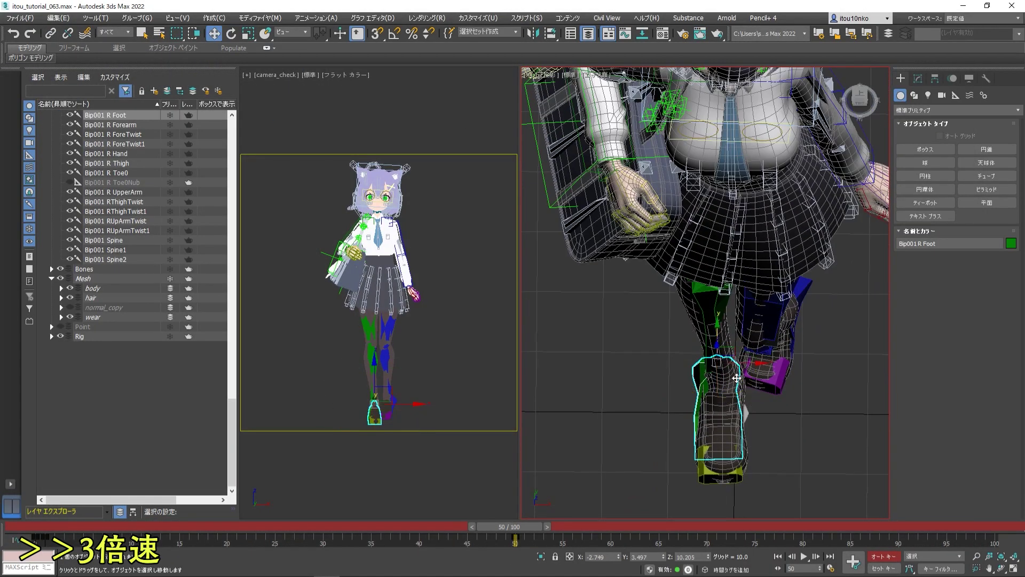
drag(737, 362, 740, 361)
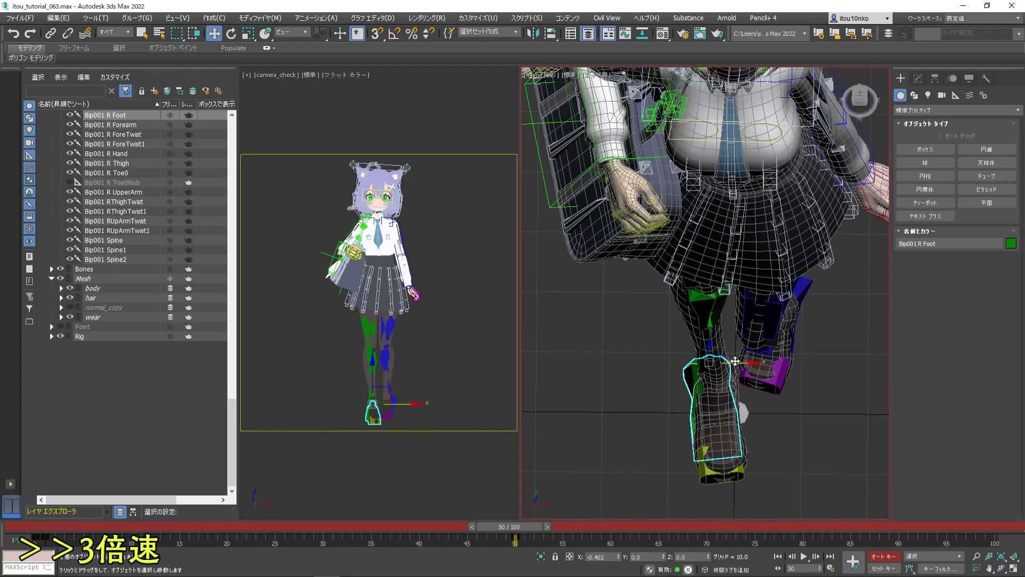
alt+middle_drag(740, 362, 752, 395)
scroll(752, 395, down, 5)
key(f)
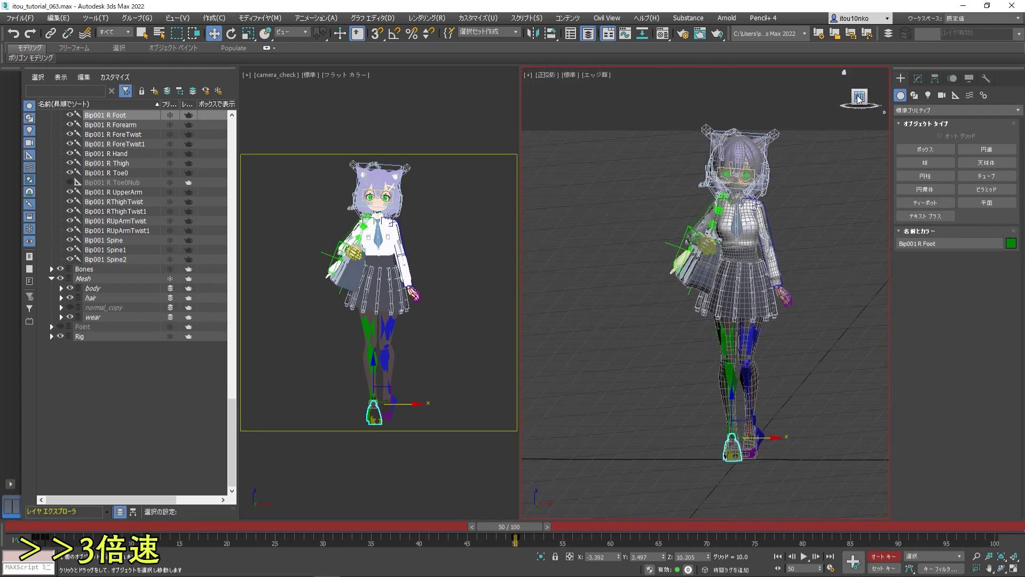
key(n)
click(581, 155)
- Render frame 50, then move to frame 54 and render it
click(717, 34)
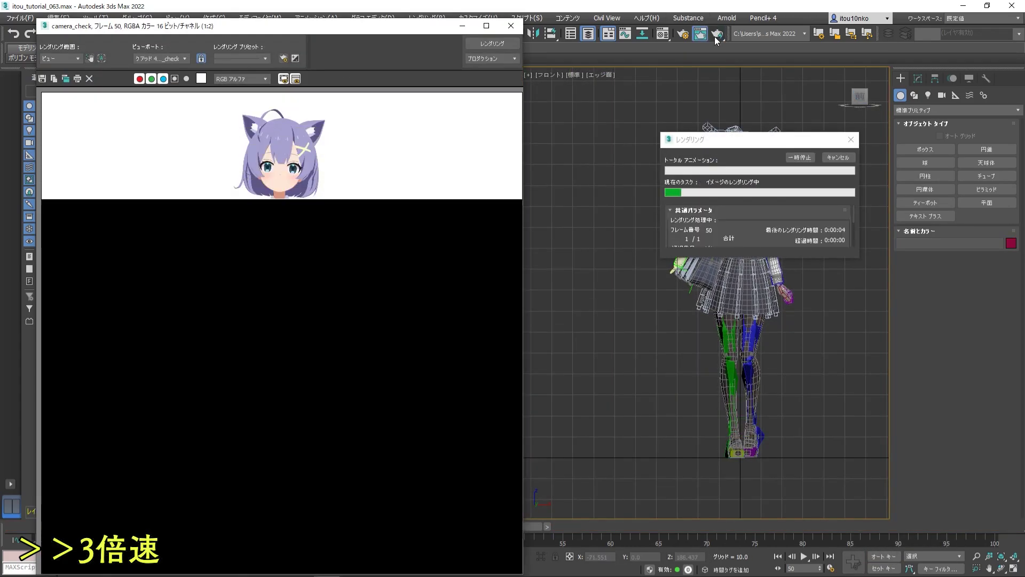
click(510, 25)
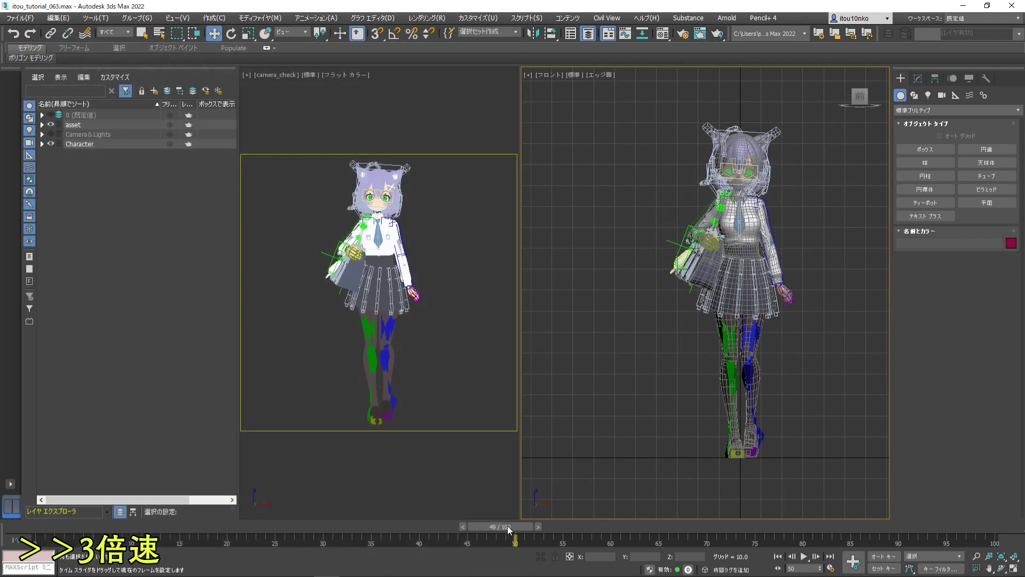
drag(507, 526, 547, 526)
click(717, 33)
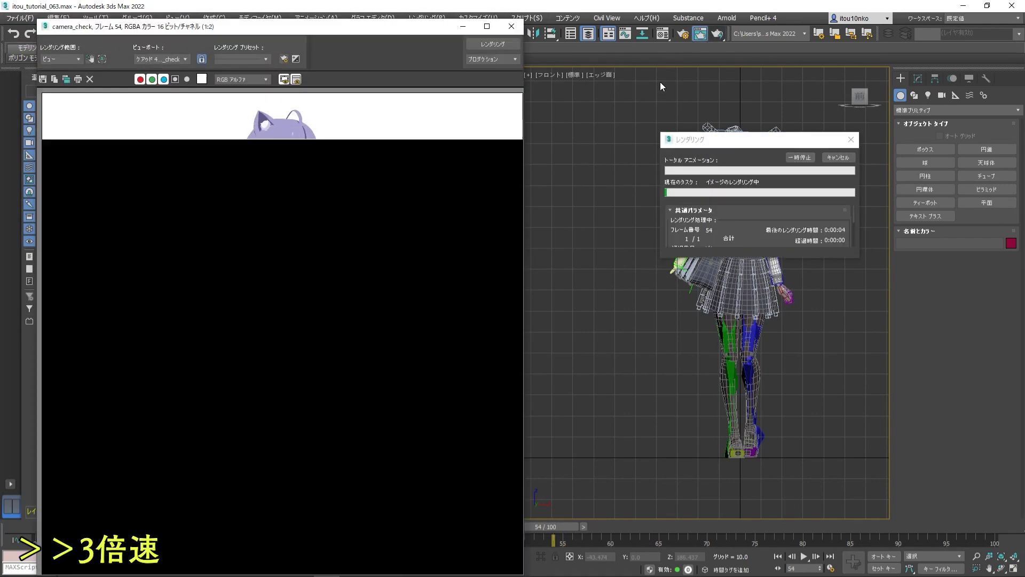
click(871, 101)
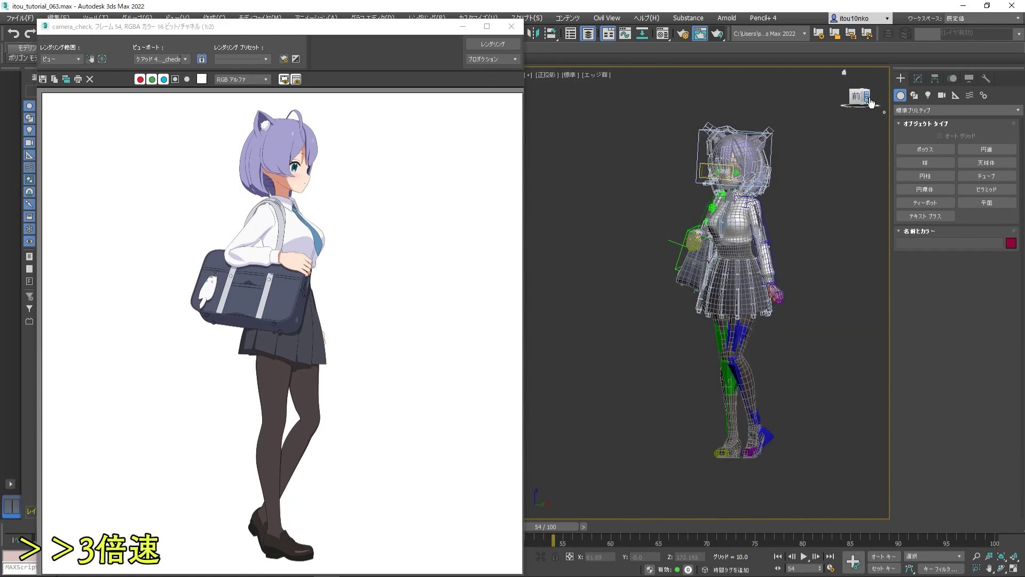
scroll(706, 260, up, 5)
scroll(706, 259, up, 2)
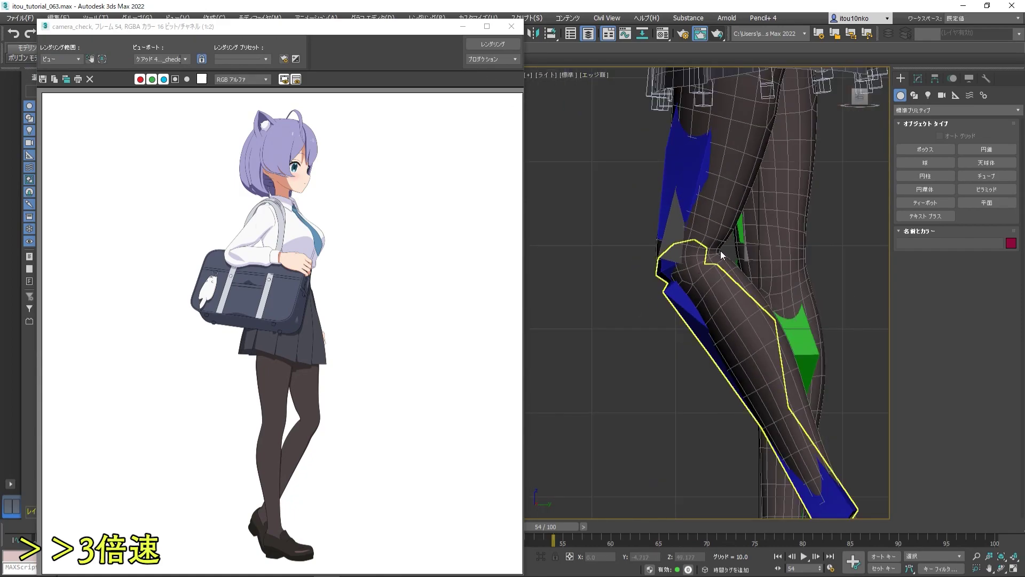
scroll(721, 254, down, 3)
scroll(721, 254, down, 3)
key(f)
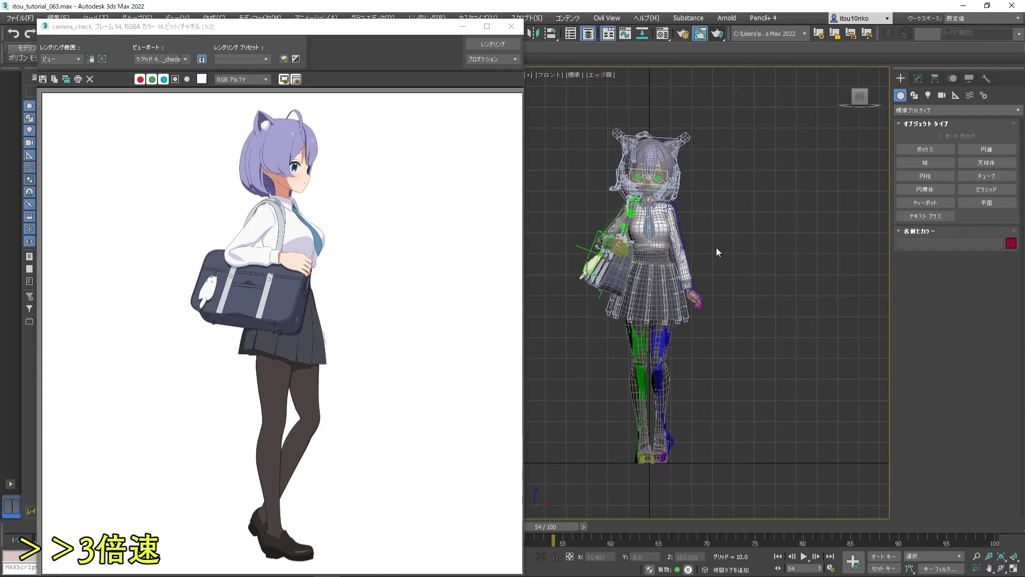
- Render frame 56, then move to frame 64 and render it
key(period)
key(period)
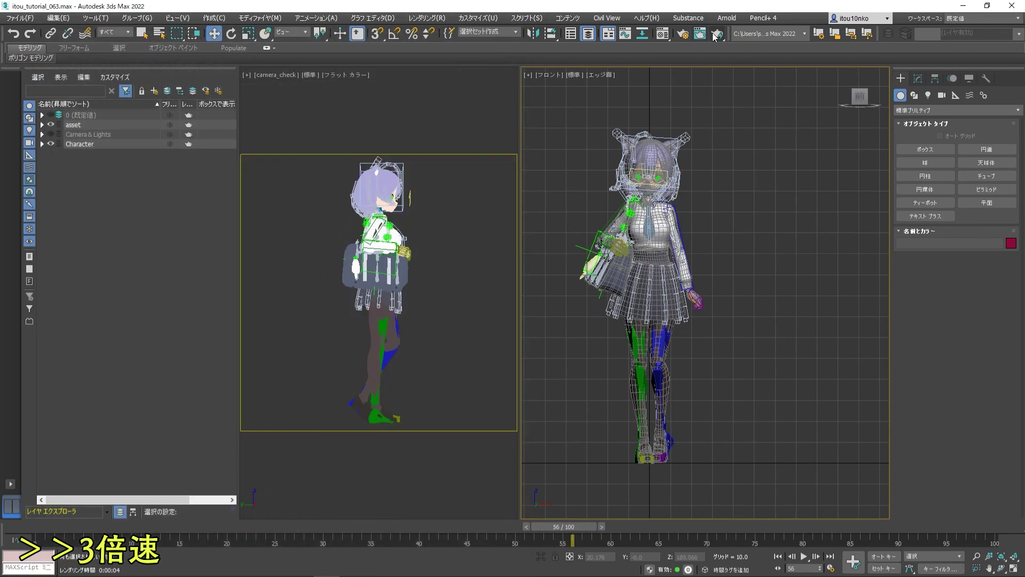
click(715, 35)
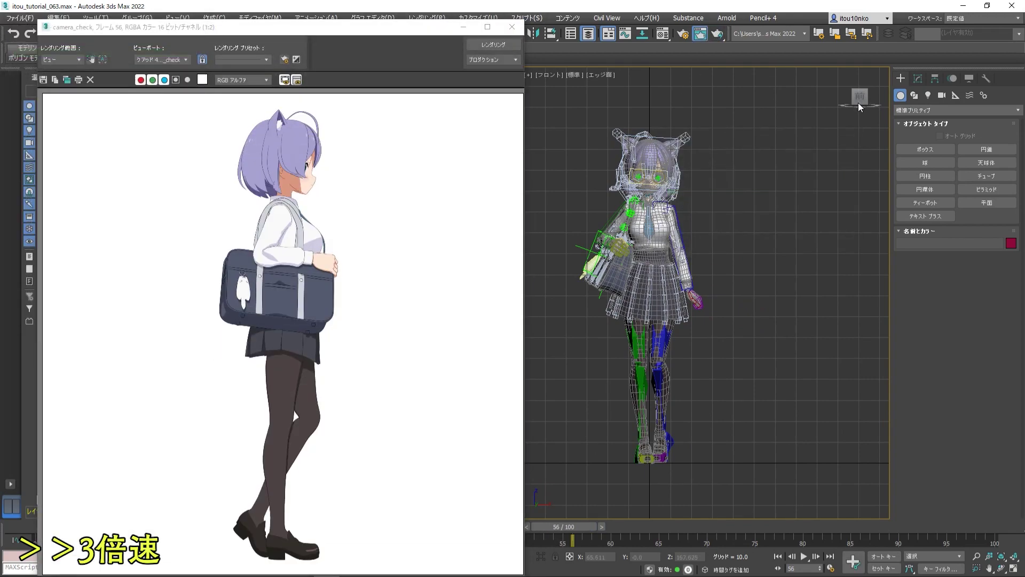
click(860, 100)
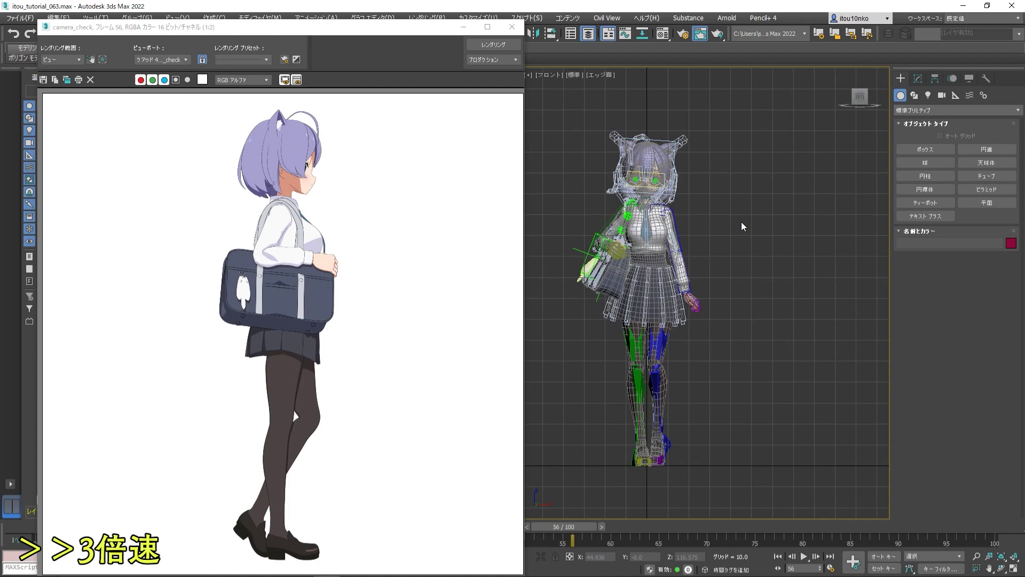
click(514, 28)
mouse_move(544, 520)
mouse_down()
mouse_move(669, 514)
mouse_move(646, 527)
mouse_up()
click(704, 34)
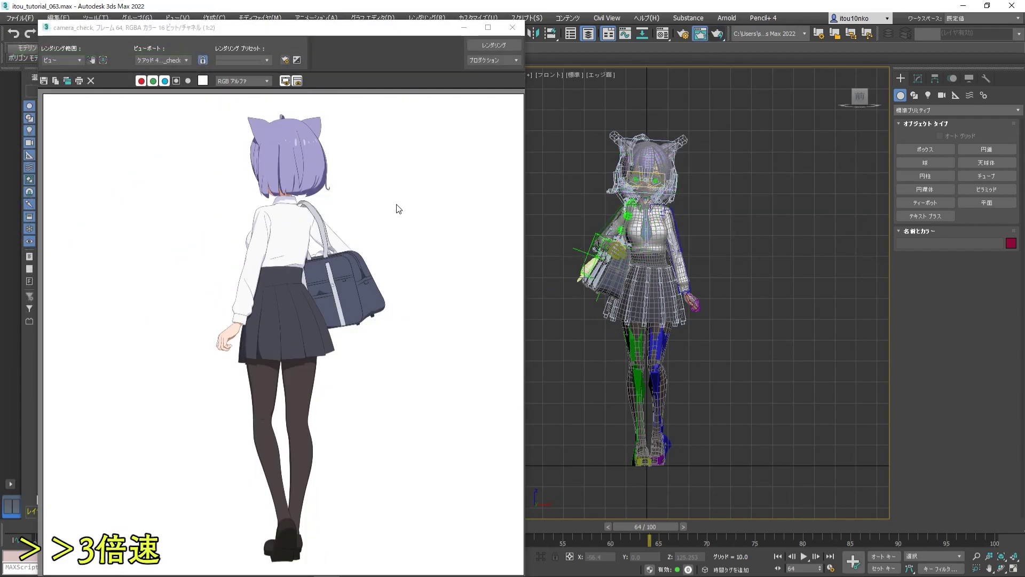
- Select the leg mesh, enter Skin envelope editing with the Weight Tool, and orbit to the left knee
scroll(696, 371, up, 5)
click(512, 27)
click(42, 145)
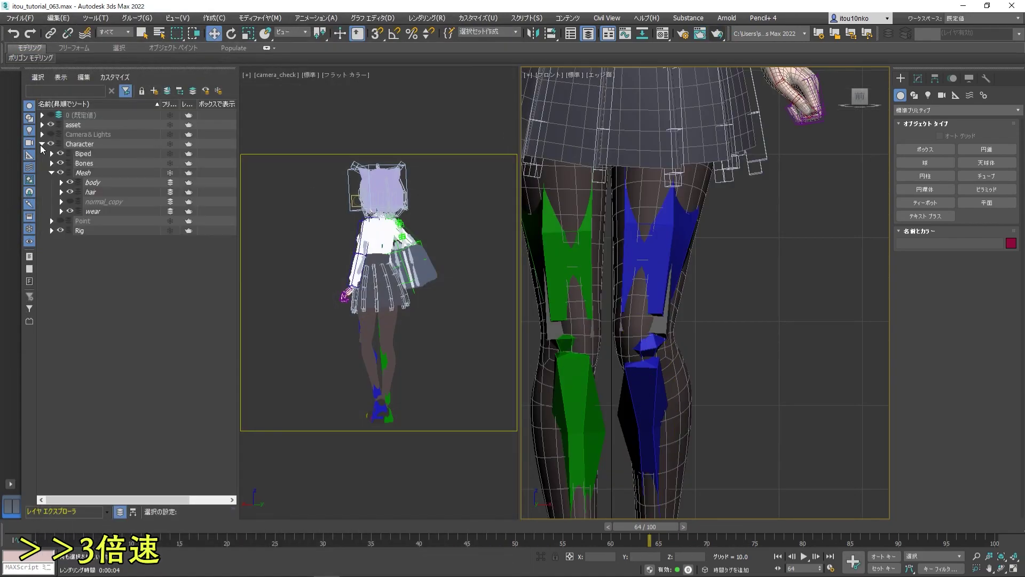
click(678, 372)
click(917, 79)
click(956, 238)
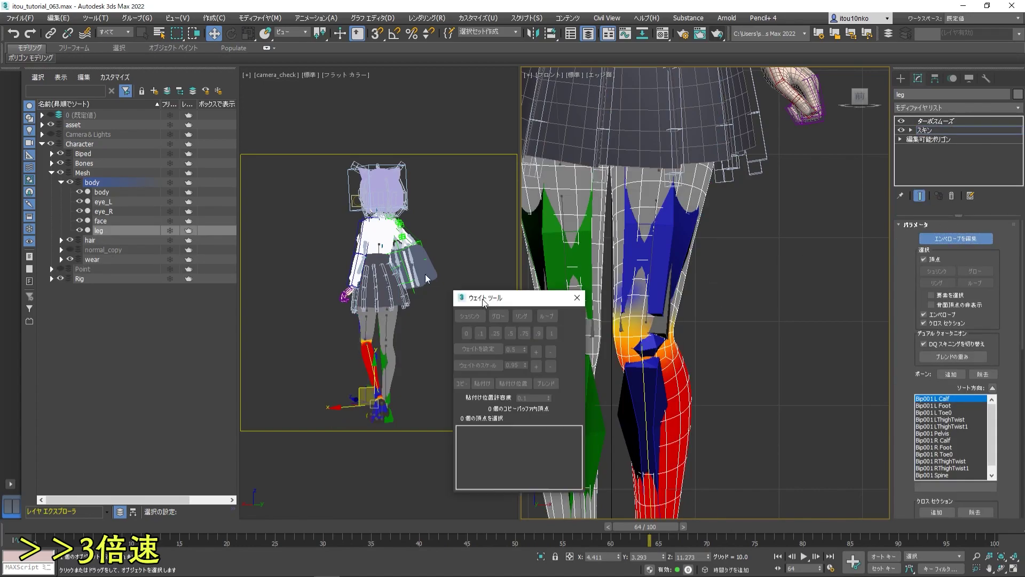
drag(526, 297, 395, 264)
scroll(724, 342, down, 3)
scroll(723, 341, up, 6)
alt+middle_drag(694, 321, 723, 342)
scroll(694, 320, up, 3)
- Raise Bip001 Calf weights on both knees' vertices, then close the Weight Tool and select TurboSmooth
click(711, 305)
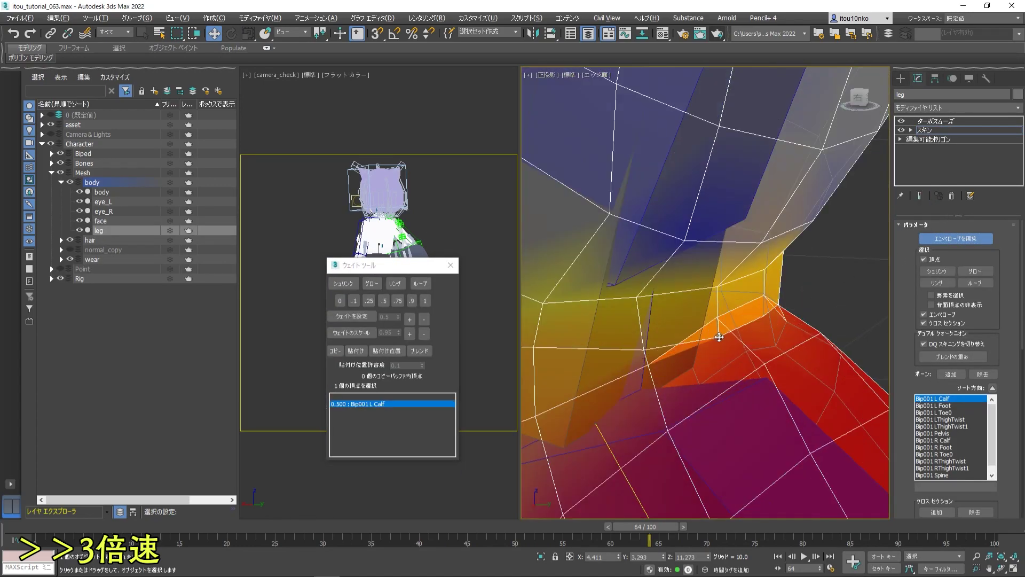
ctrl+click(758, 283)
scroll(598, 323, up, 2)
click(410, 319)
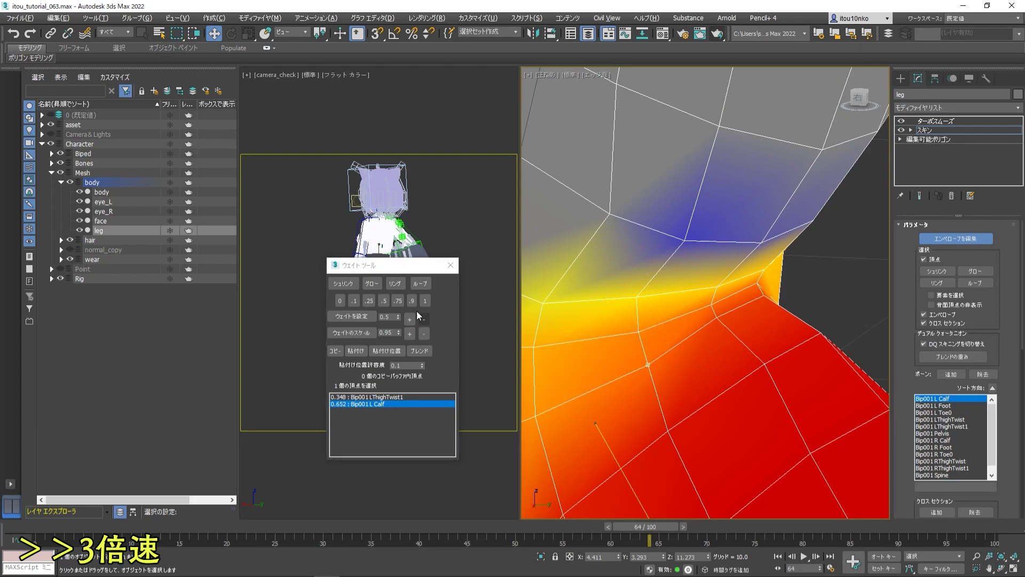
scroll(666, 336, down, 5)
scroll(666, 336, up, 3)
key(ctrl+z)
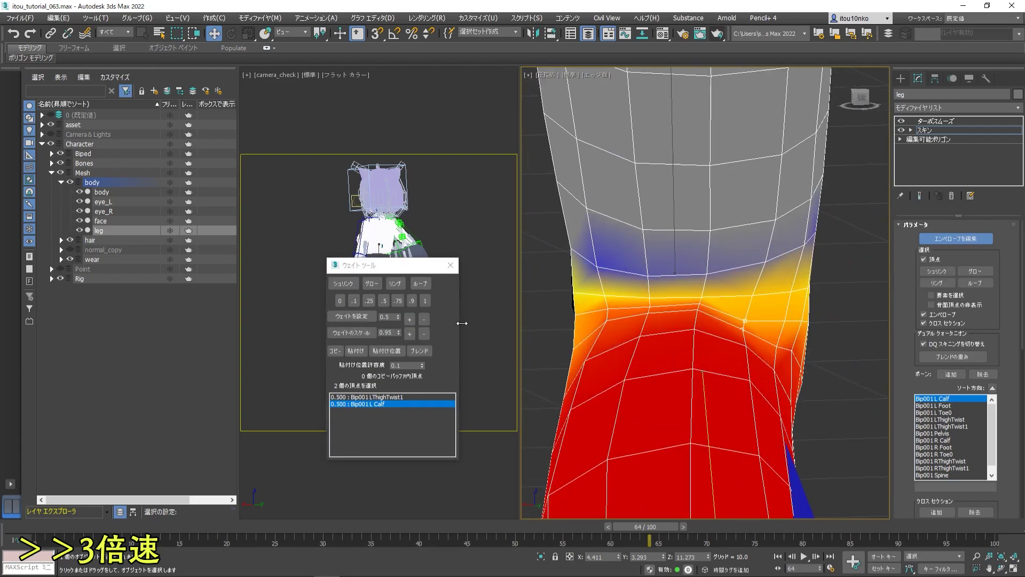
key(ctrl+z)
middle_drag(783, 326, 729, 314)
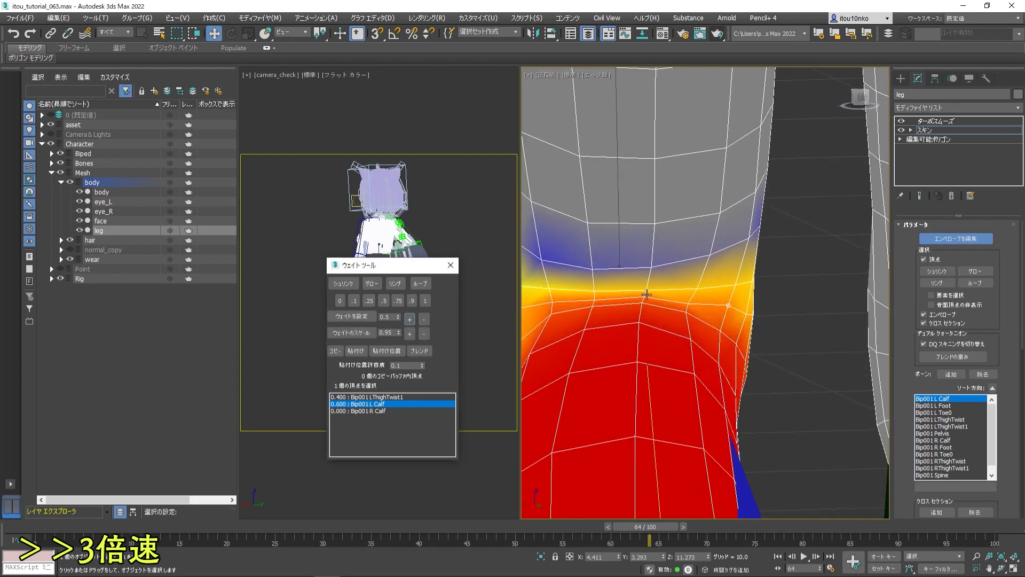
key(ctrl+z)
key(ctrl+z)
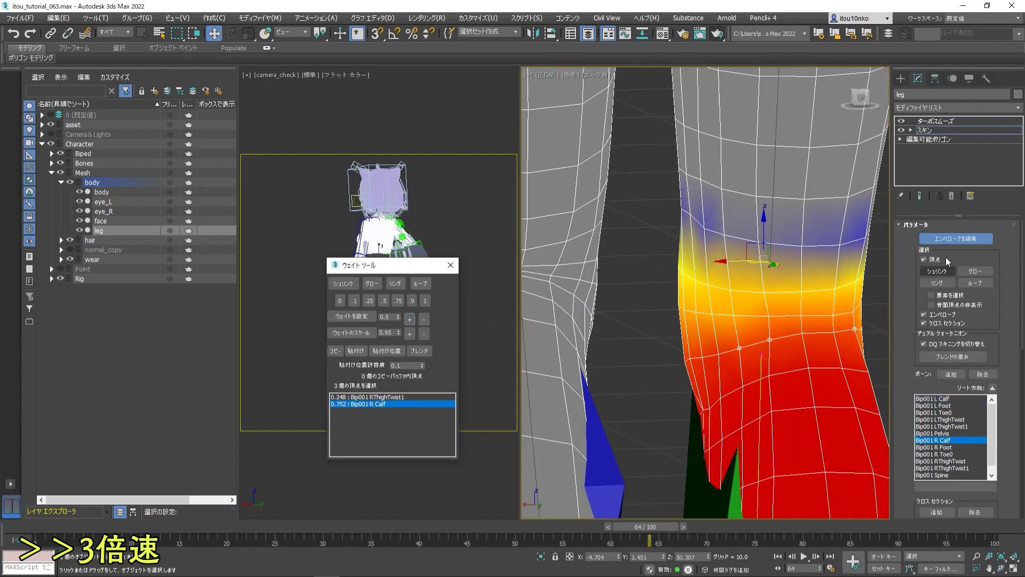
click(936, 121)
click(860, 98)
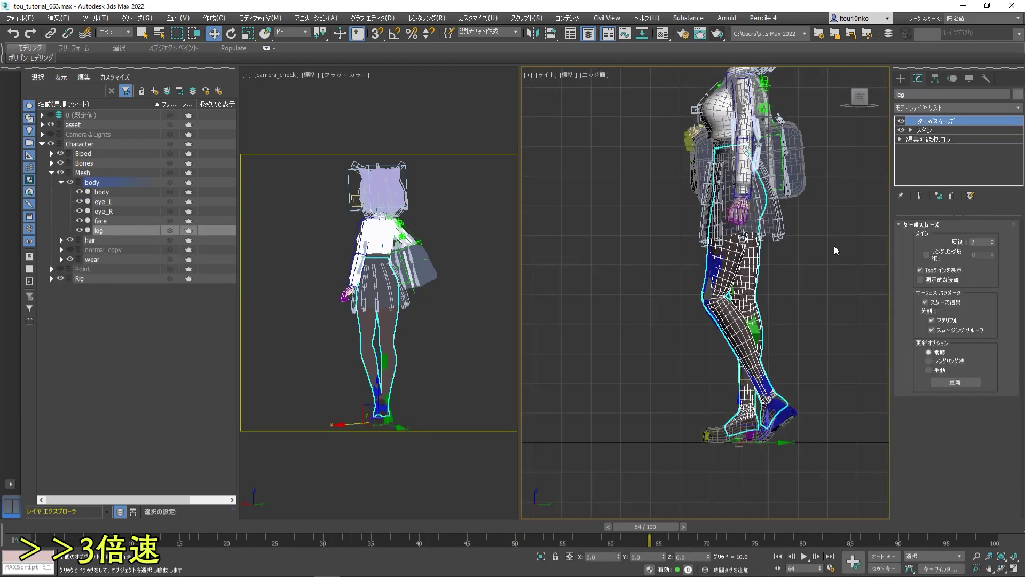
- Deselect everything and test-render frame 64 to check the knees
click(836, 251)
middle_drag(836, 250, 762, 313)
click(719, 35)
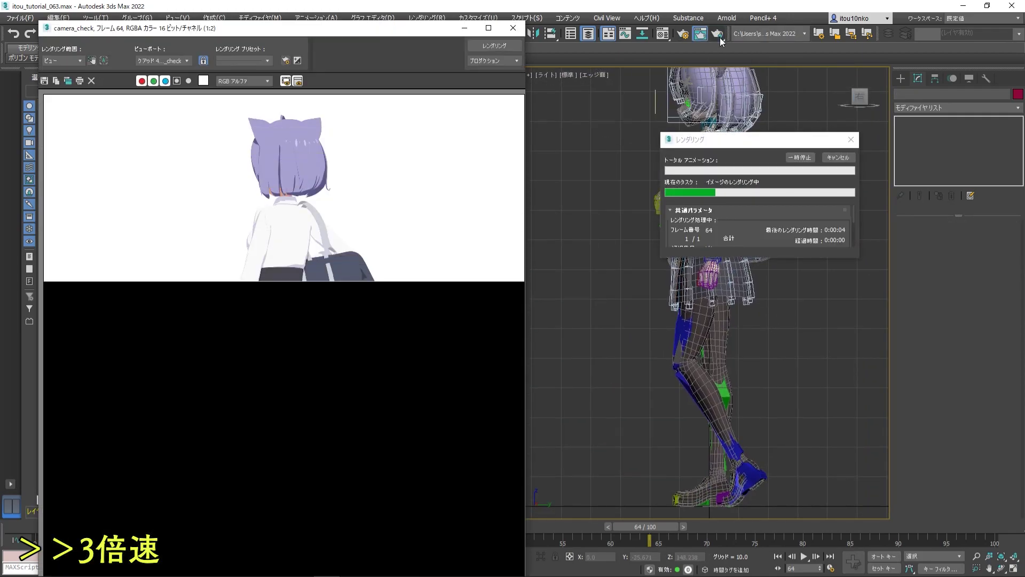
scroll(342, 137, up, 3)
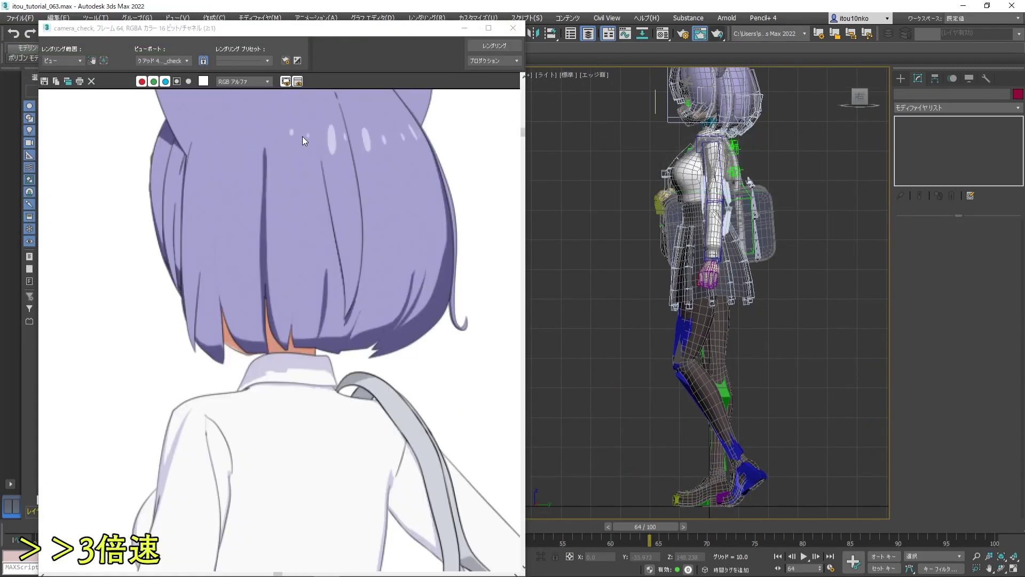
scroll(305, 136, down, 3)
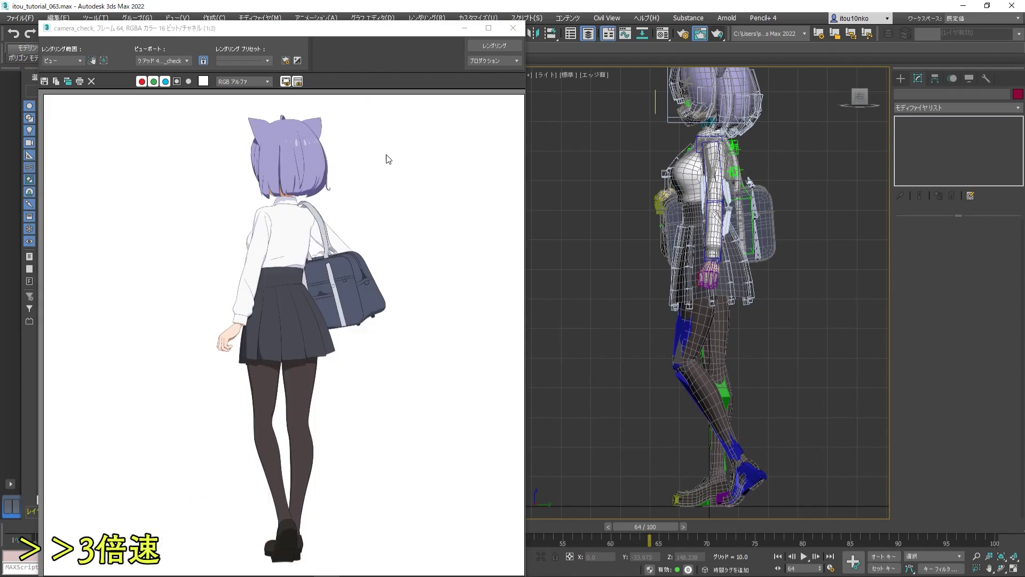
click(507, 32)
- Move to frame 71, render it, and close the Render Frame window
drag(641, 528, 709, 527)
click(720, 33)
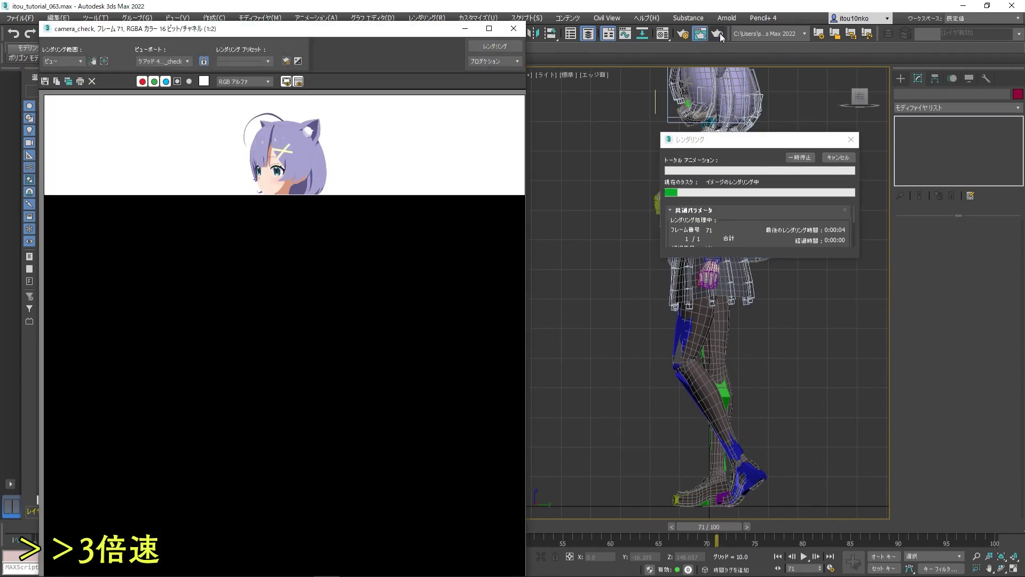
scroll(322, 435, up, 3)
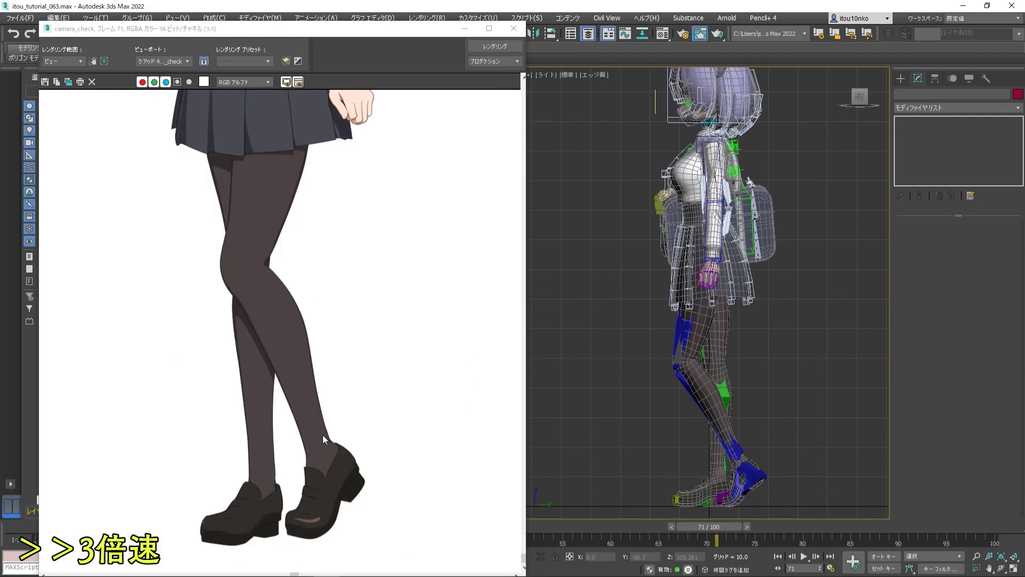
scroll(376, 355, down, 3)
scroll(283, 235, up, 3)
scroll(357, 277, down, 3)
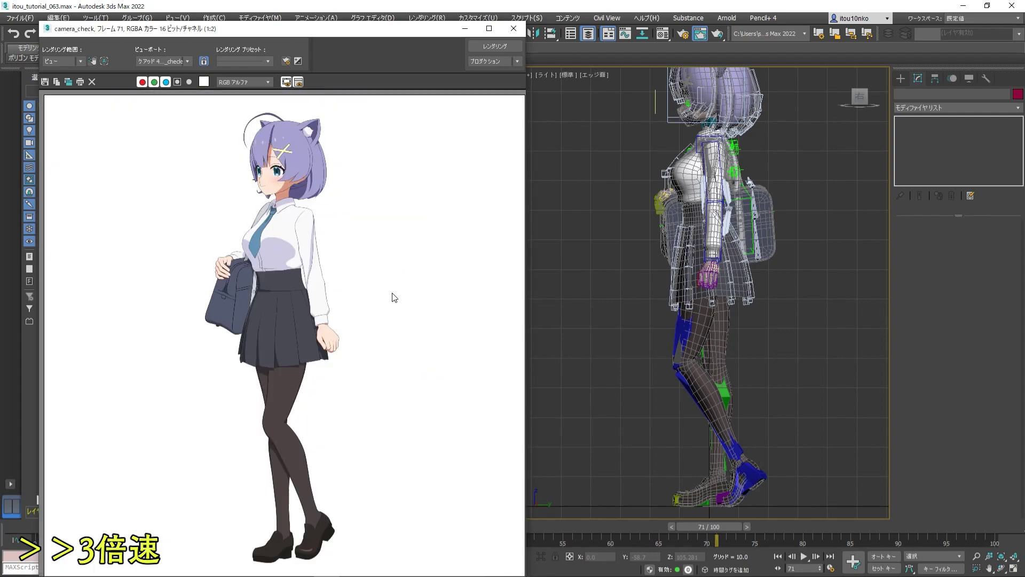
click(514, 29)
scroll(771, 386, down, 2)
- Move the timeline to frame 50 and test-render the camera_check view
scroll(777, 390, up, 2)
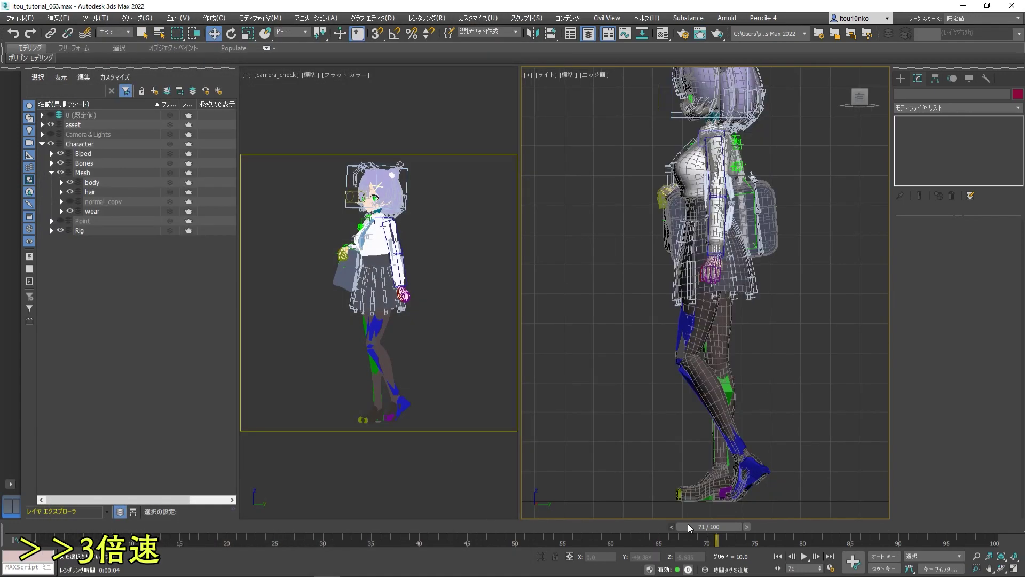
mouse_move(688, 523)
mouse_down()
mouse_move(716, 526)
mouse_move(528, 529)
mouse_move(567, 527)
mouse_move(549, 527)
mouse_up()
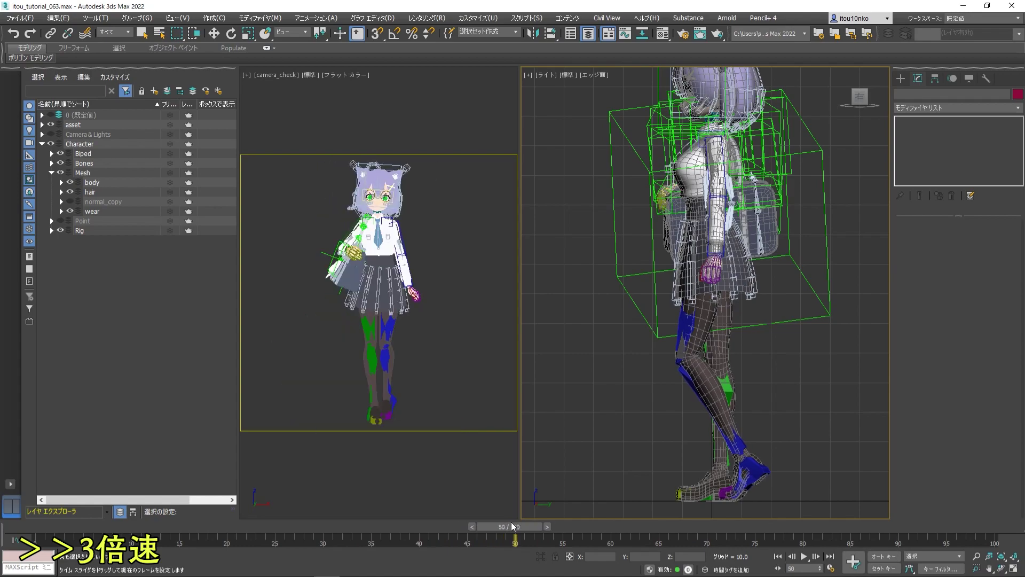
click(717, 34)
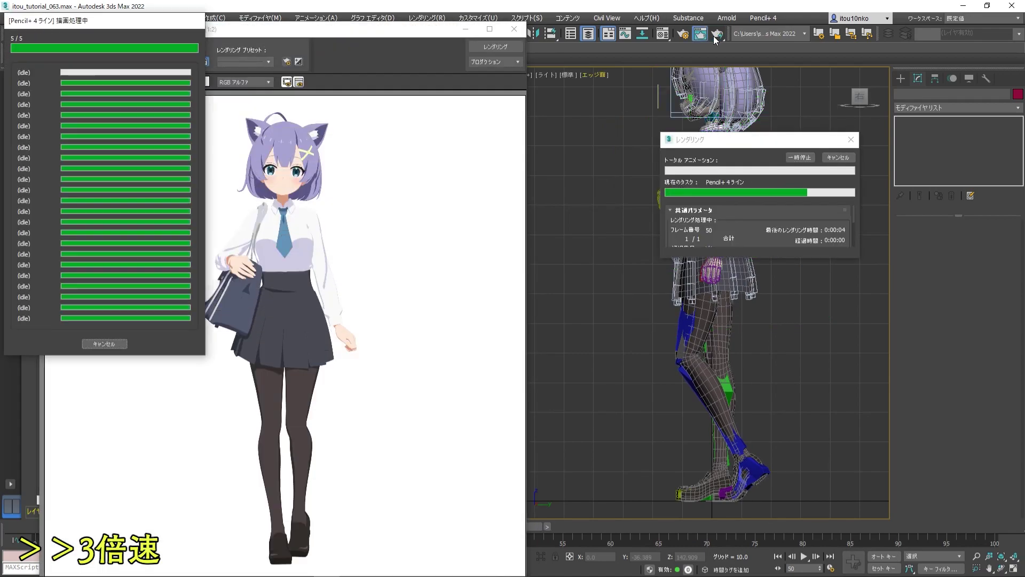
- Tick 一定の画面サイズ on the Point_doll helper so it keeps a constant screen size
alt+middle_drag(711, 160, 771, 151)
key(f)
scroll(658, 191, up, 5)
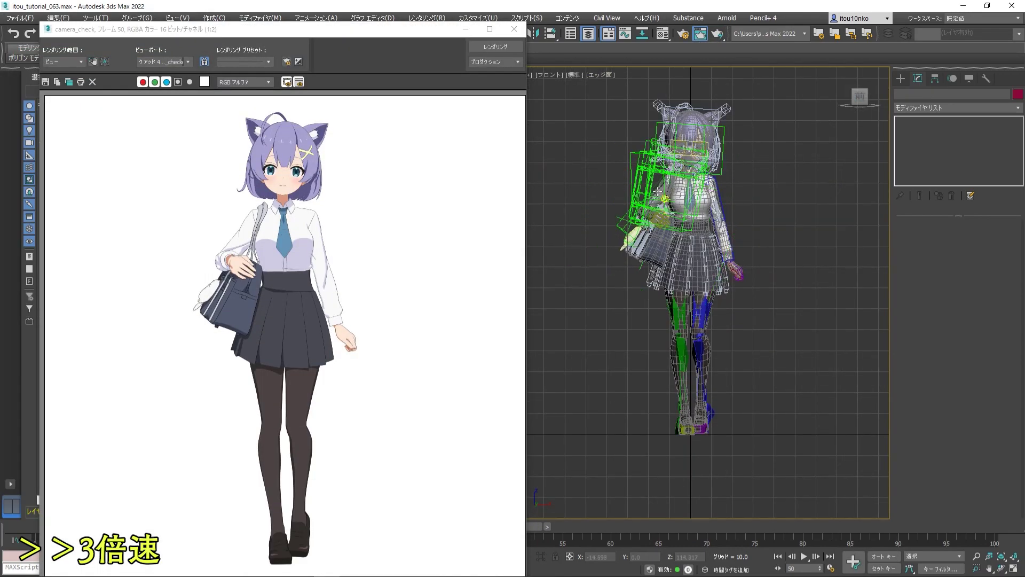
scroll(658, 191, up, 5)
scroll(601, 183, up, 3)
scroll(754, 217, down, 8)
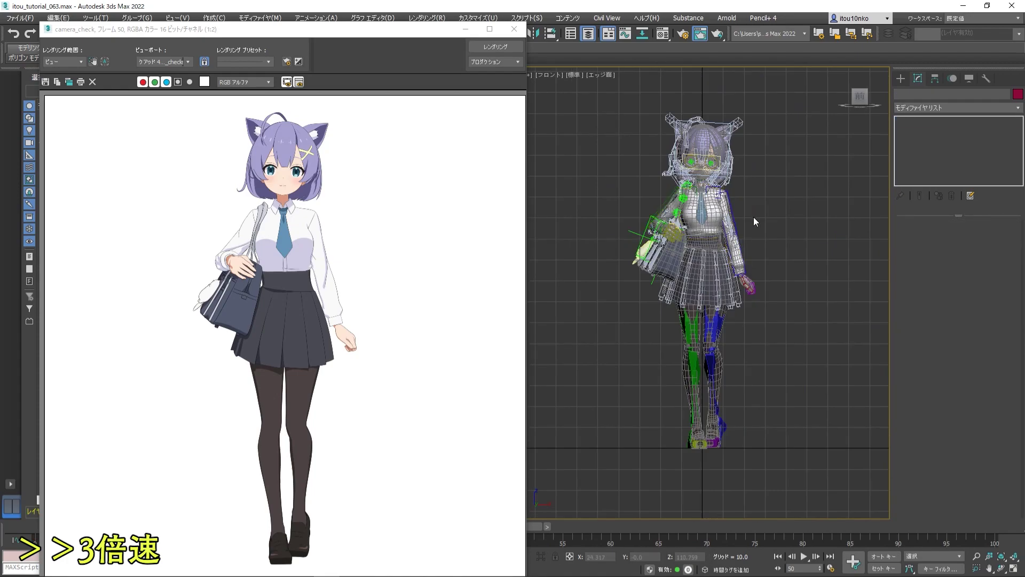
scroll(646, 196, up, 8)
click(646, 196)
scroll(646, 196, up, 2)
scroll(634, 243, down, 8)
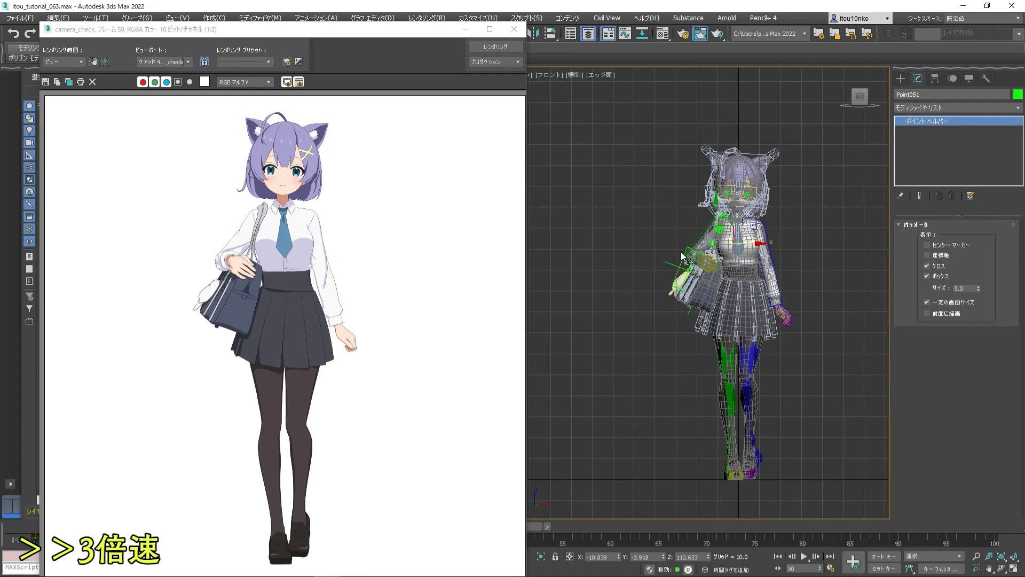
scroll(664, 291, up, 8)
click(664, 291)
scroll(665, 292, up, 4)
click(927, 302)
scroll(694, 294, down, 6)
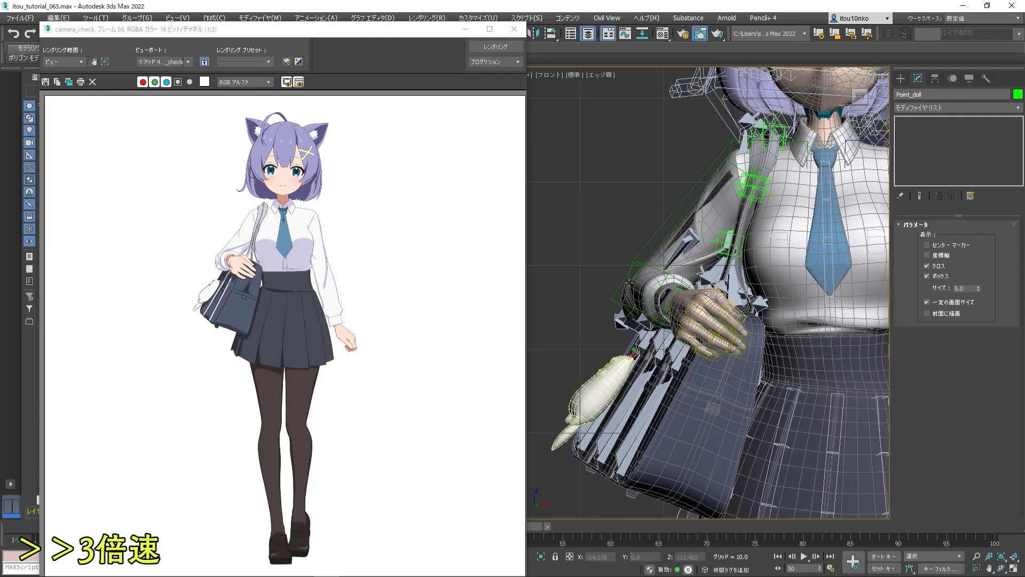
scroll(644, 350, up, 10)
scroll(754, 283, down, 7)
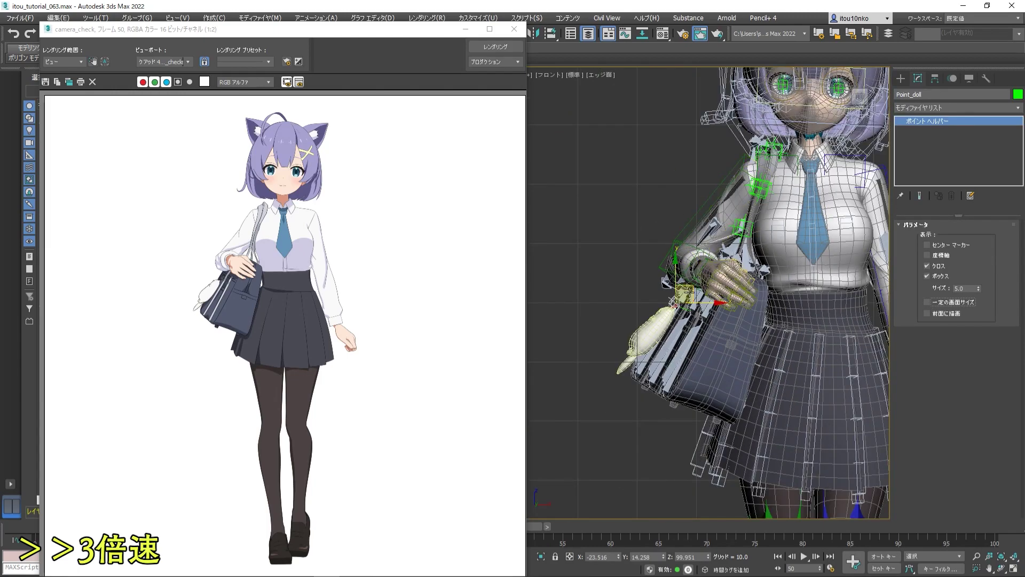
click(638, 227)
scroll(667, 270, down, 8)
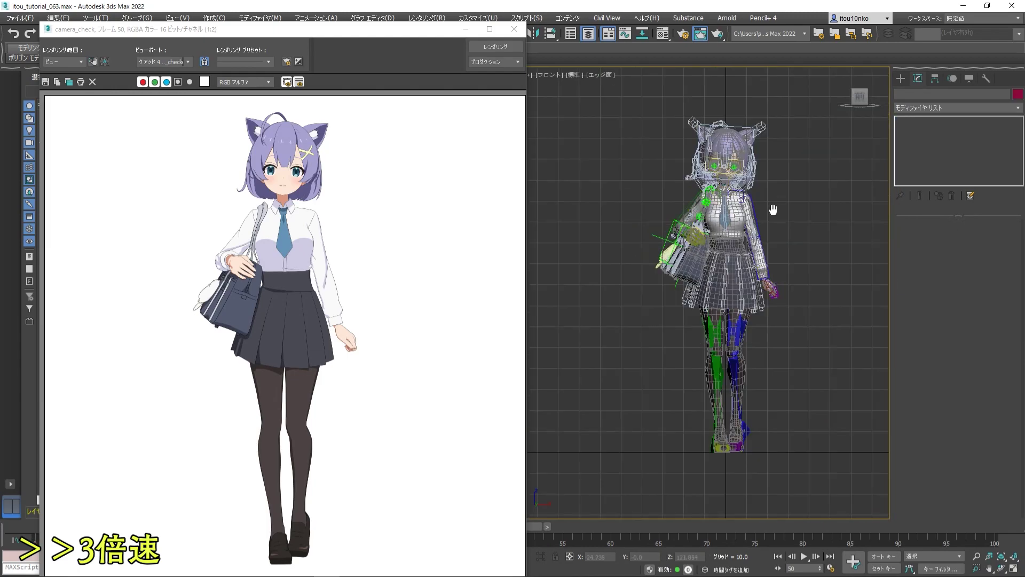
scroll(626, 225, up, 3)
scroll(793, 236, down, 3)
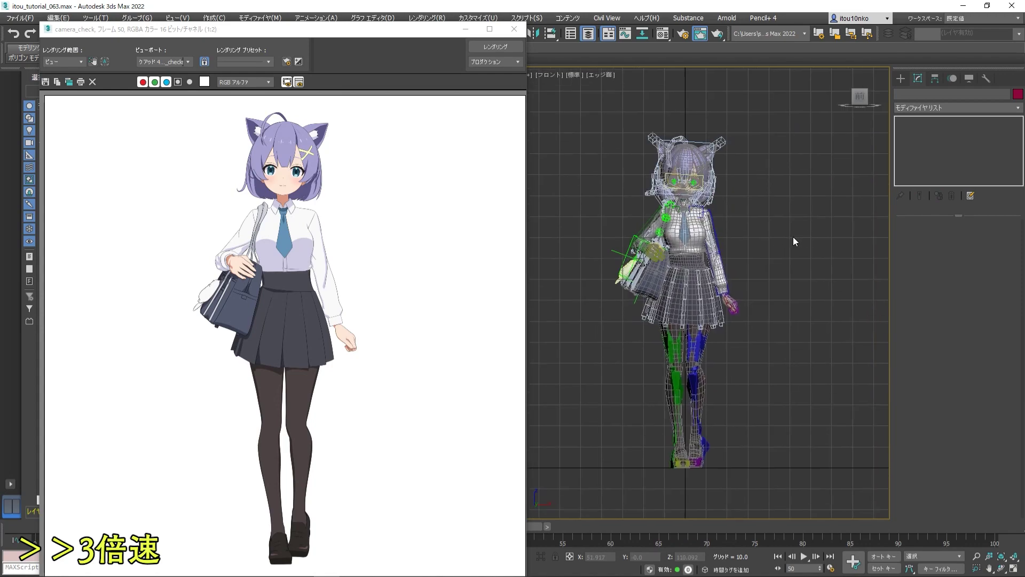
scroll(719, 334, up, 2)
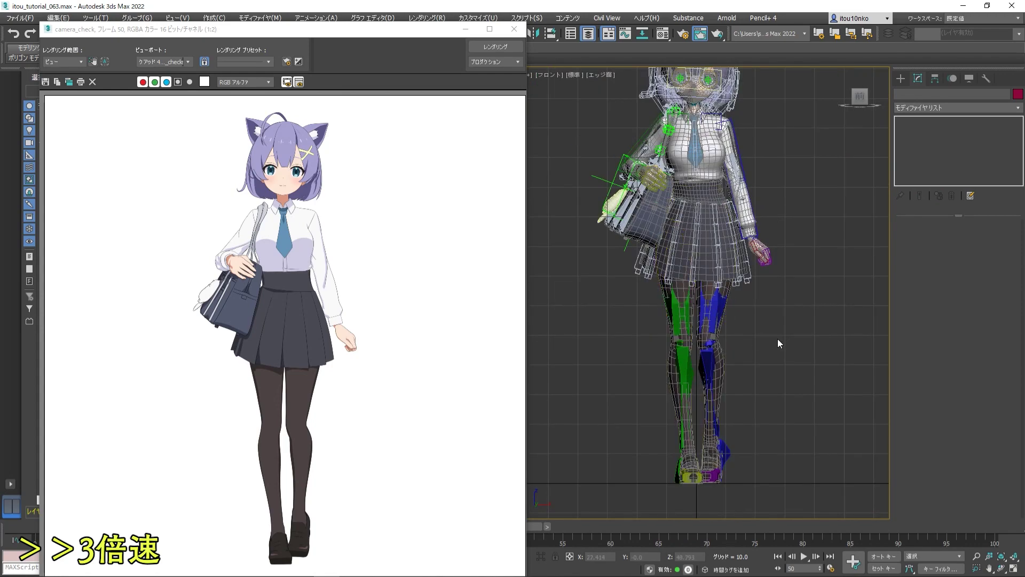
- Close the frame 50 render and test-render the camera_check view at frame 51
click(514, 29)
drag(515, 528, 525, 529)
click(714, 35)
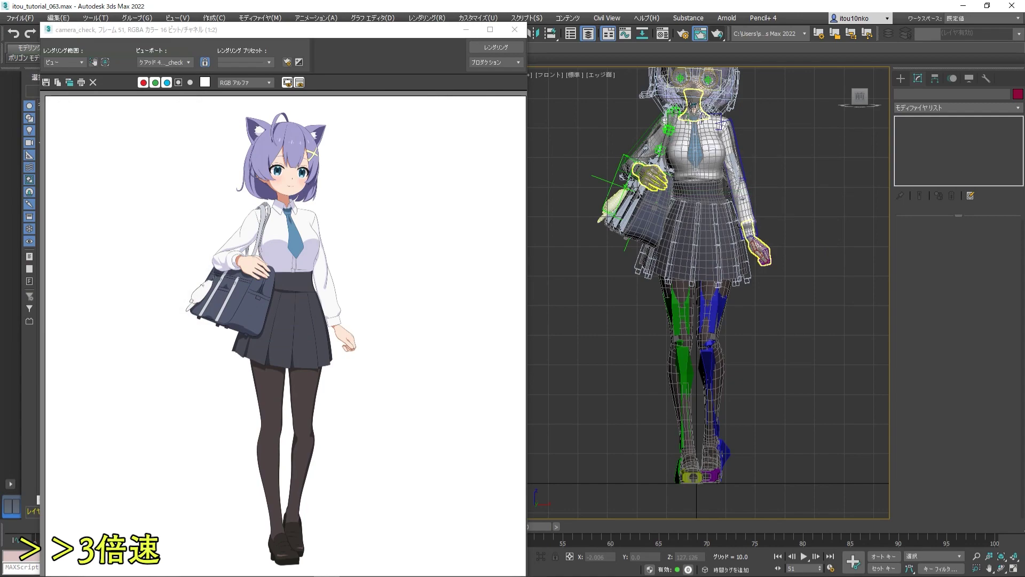
middle_drag(783, 207, 780, 248)
scroll(826, 364, down, 3)
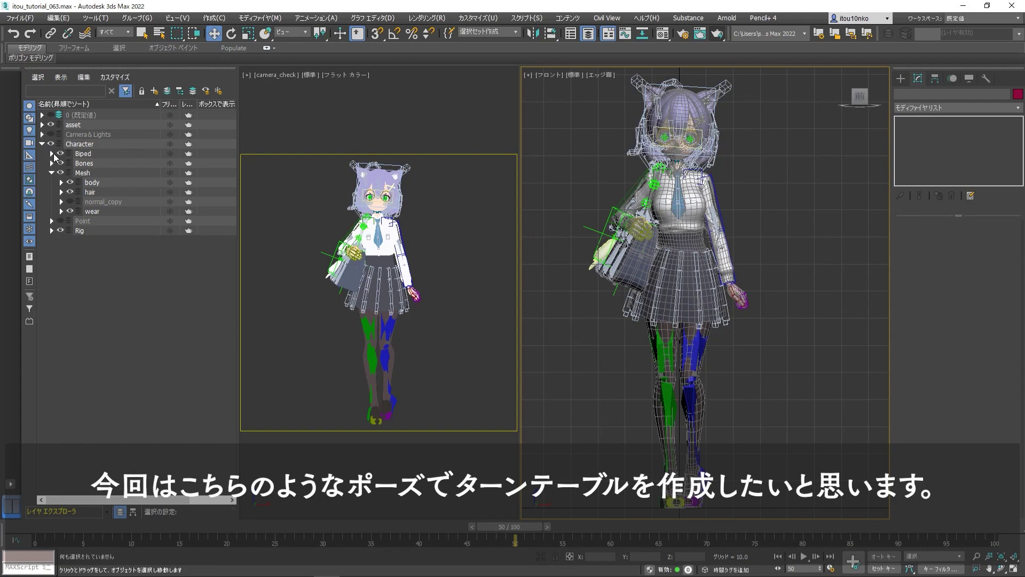
- Hide the Mesh layer, turn on Auto Key and go to frame 25
click(51, 172)
click(60, 172)
click(884, 557)
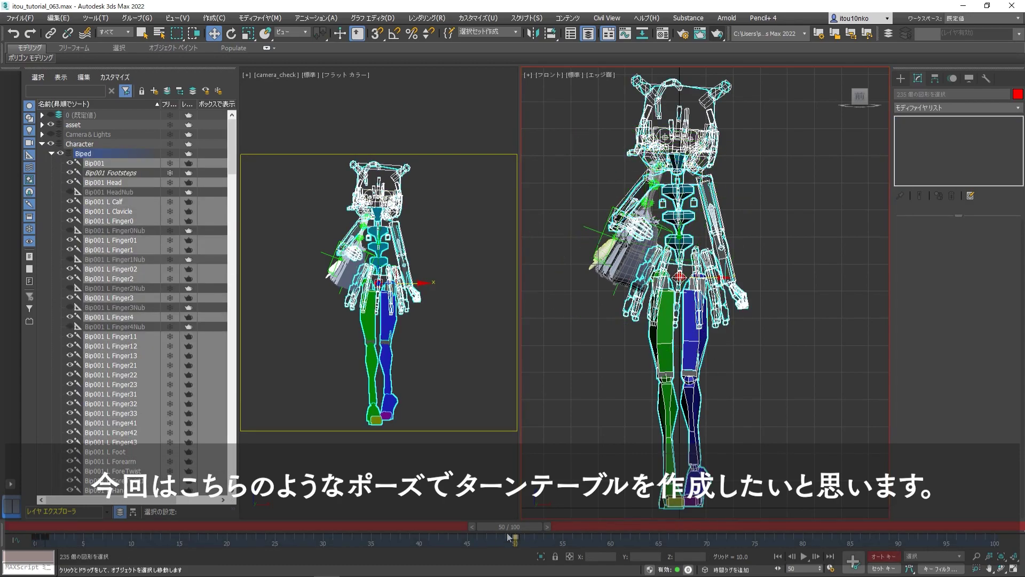
drag(515, 540, 276, 539)
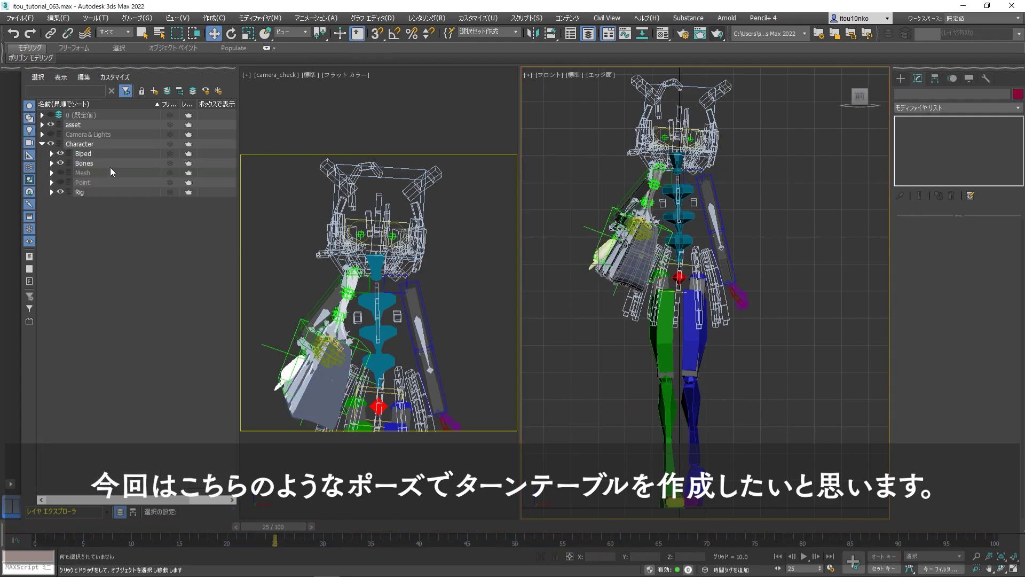
drag(276, 534, 267, 534)
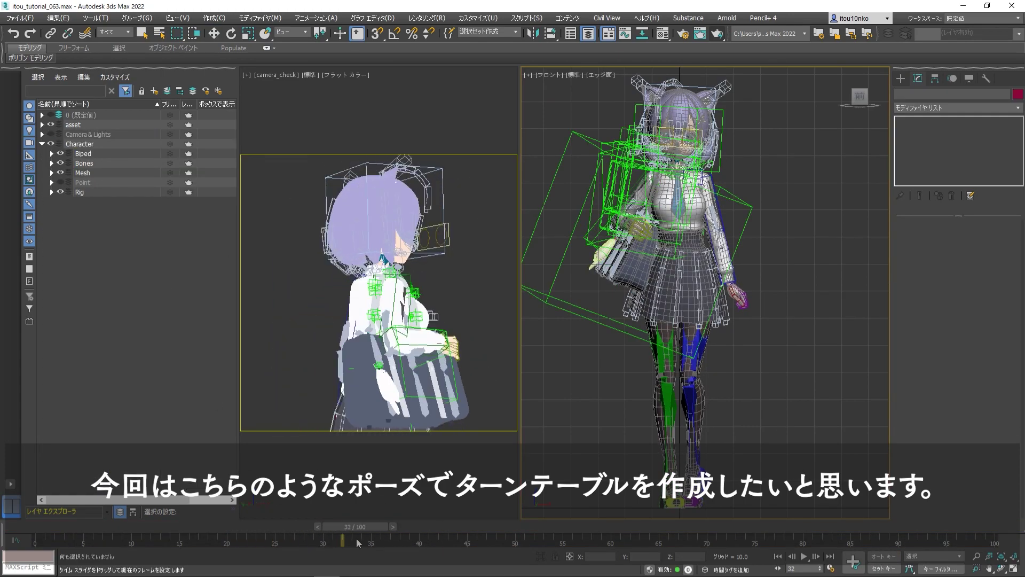
key(w)
key(period)
- Test-render the camera view at frames 25 and 28, closing each frame window
click(717, 33)
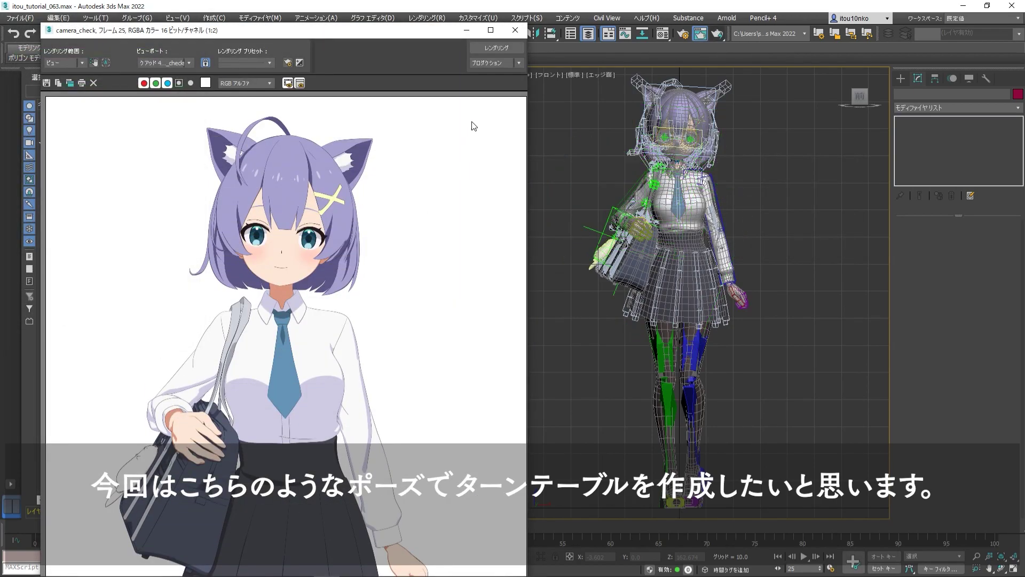
click(514, 31)
key(period)
key(period)
key(period)
click(717, 34)
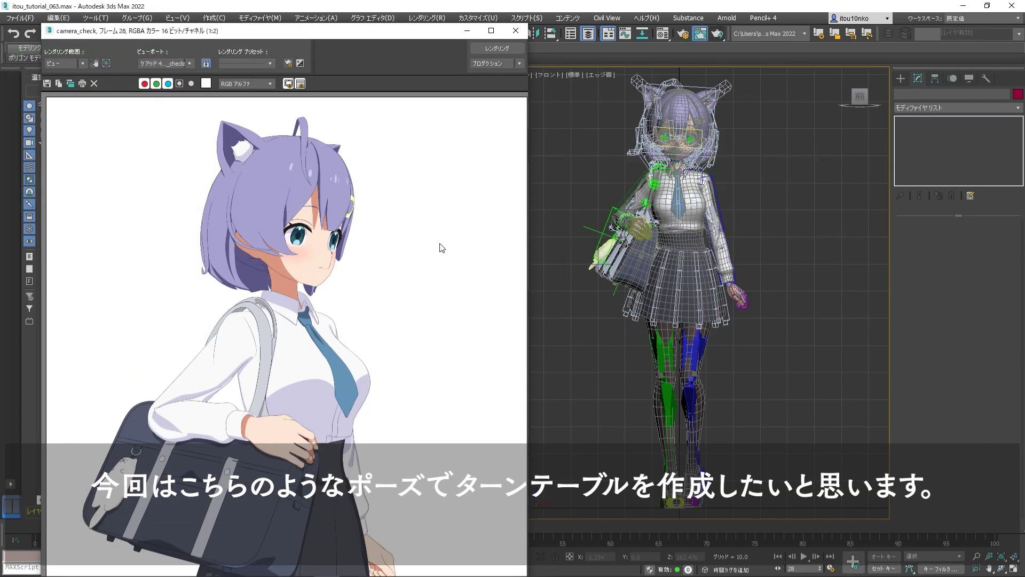
click(516, 30)
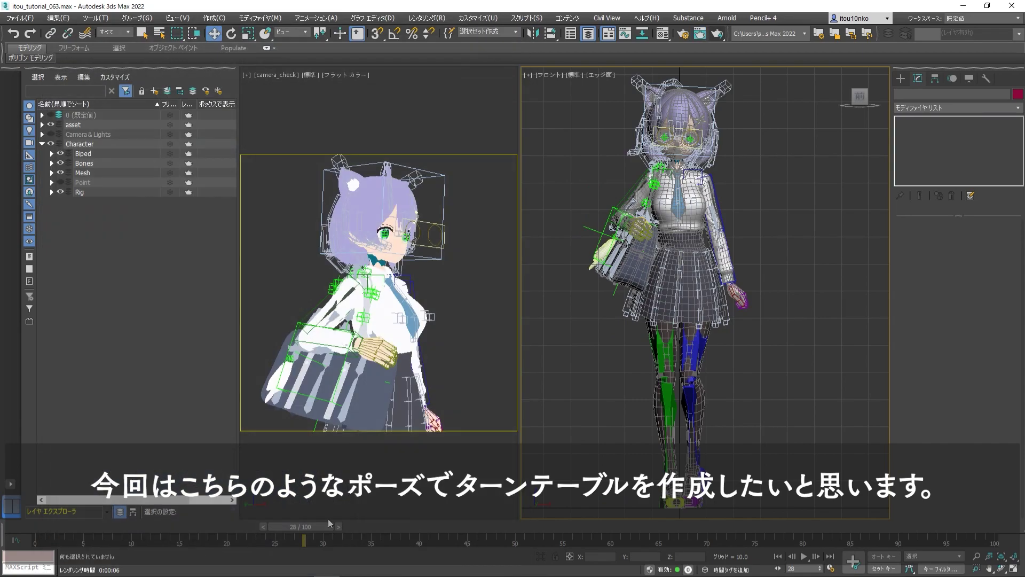
- Test-render the camera view at frames 31 and 35
key(period)
key(period)
key(period)
click(718, 34)
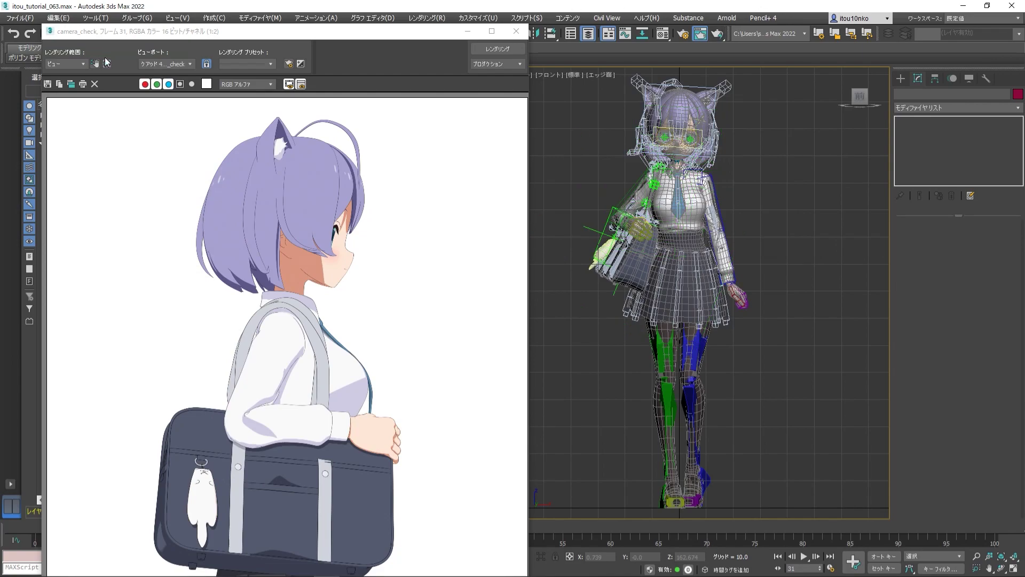
click(516, 31)
click(376, 526)
click(718, 35)
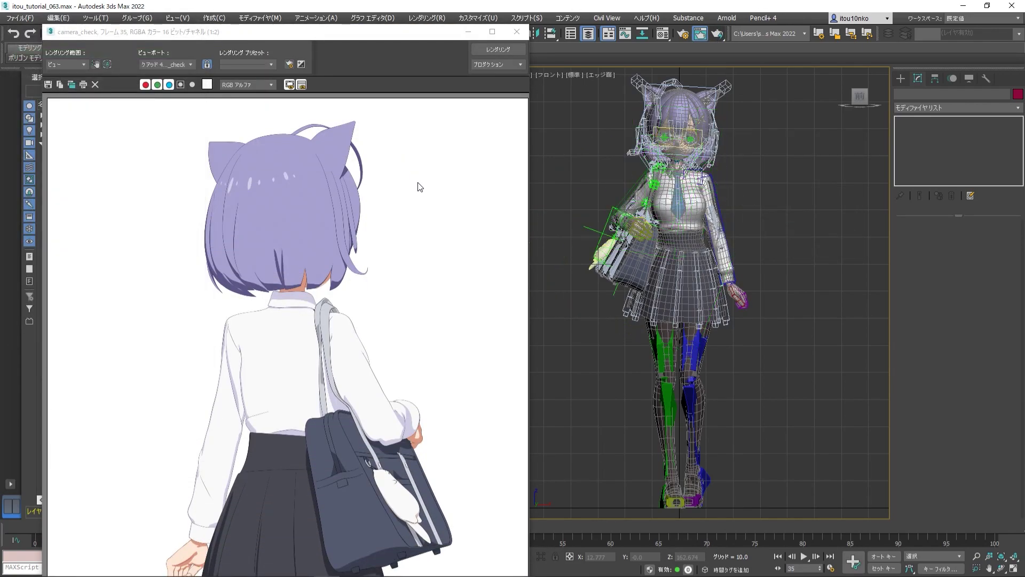
- Close the frame 35 render, turn on Auto Key and return to frame 25
click(516, 31)
scroll(626, 201, up, 10)
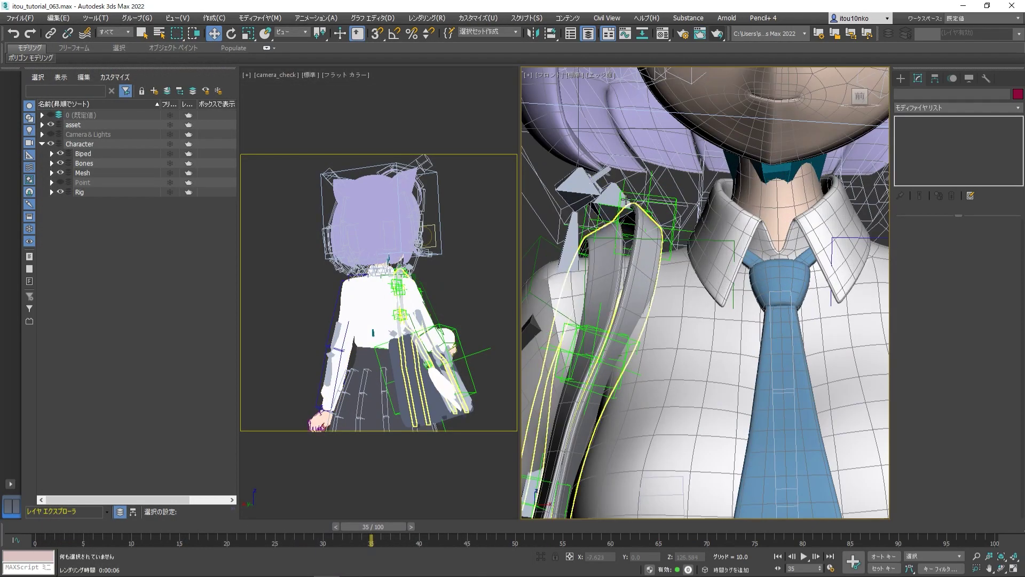
click(626, 200)
alt+middle_drag(626, 200, 694, 240)
key(n)
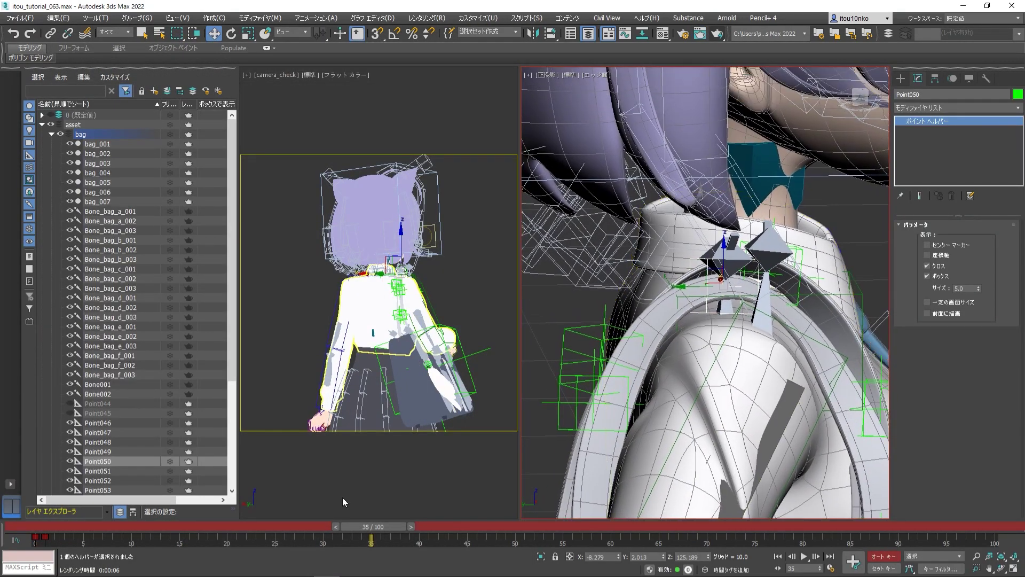
drag(373, 531, 273, 533)
- Lower the Point055 collar helper slightly on Z, then re-render frame 35
scroll(721, 295, up, 2)
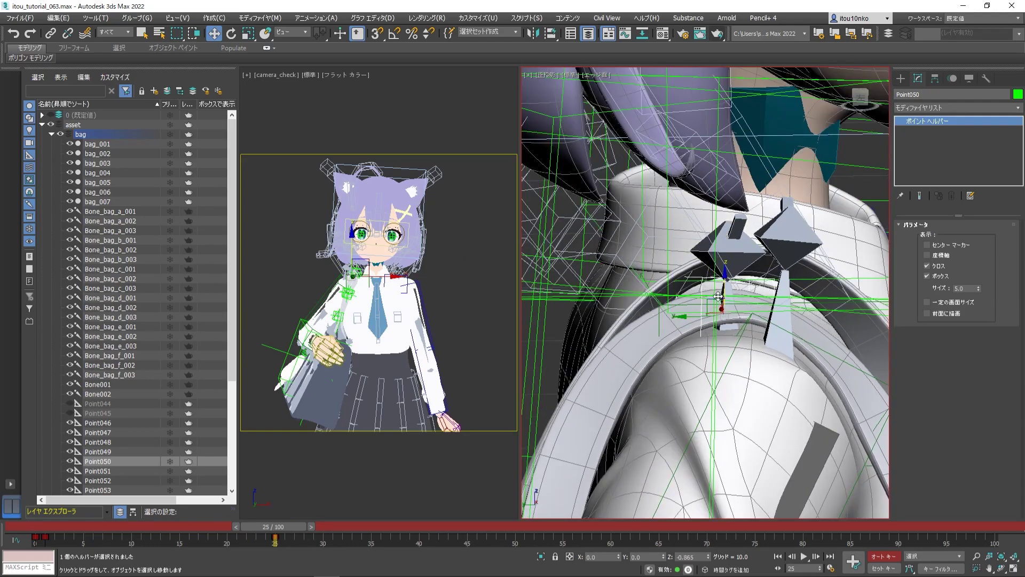
alt+middle_drag(721, 294, 689, 265)
click(695, 267)
drag(688, 265, 687, 274)
alt+middle_drag(687, 274, 576, 332)
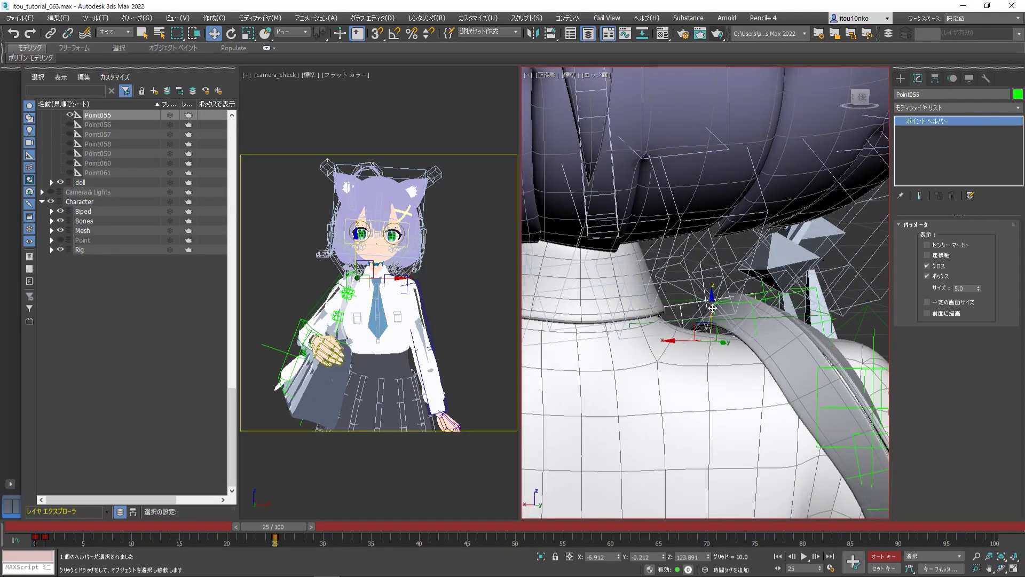
key(f)
click(539, 454)
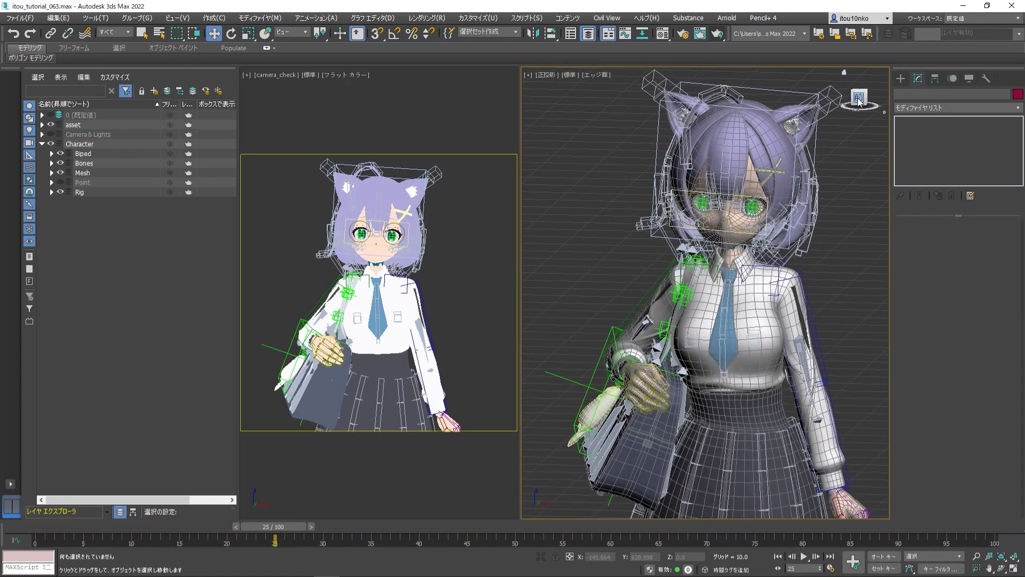
drag(284, 526, 380, 527)
click(715, 35)
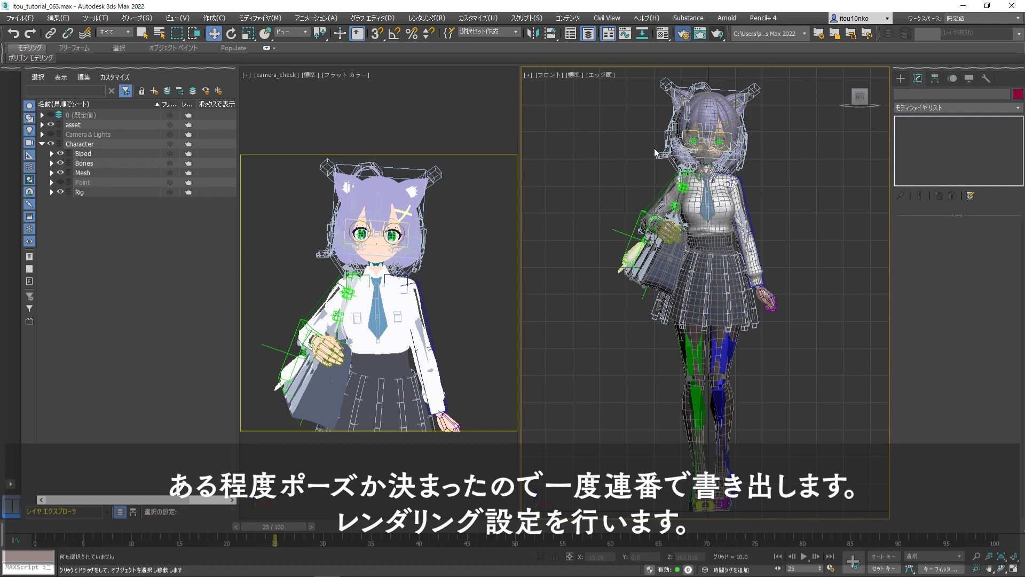
- In Render Setup, set the frame range to 25–80 and output size to 1800 × 1800
click(682, 34)
drag(276, 111, 403, 95)
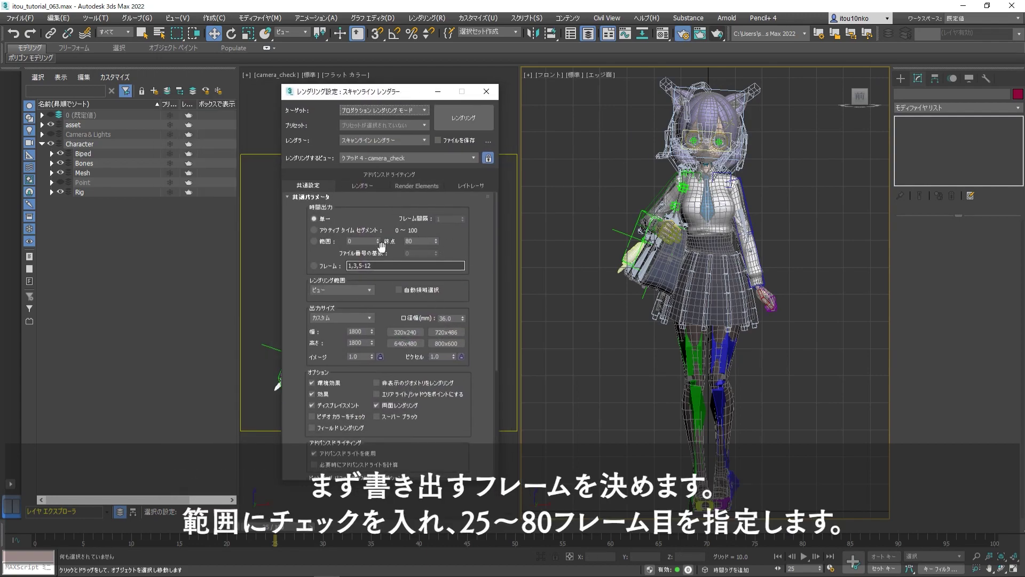
click(315, 241)
click(347, 238)
text(25)
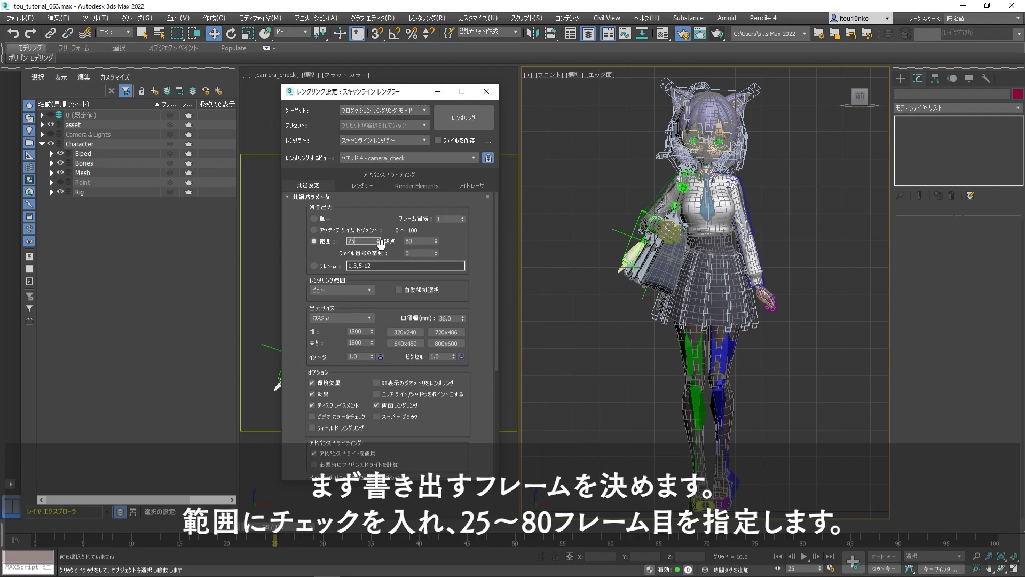
drag(275, 542, 538, 541)
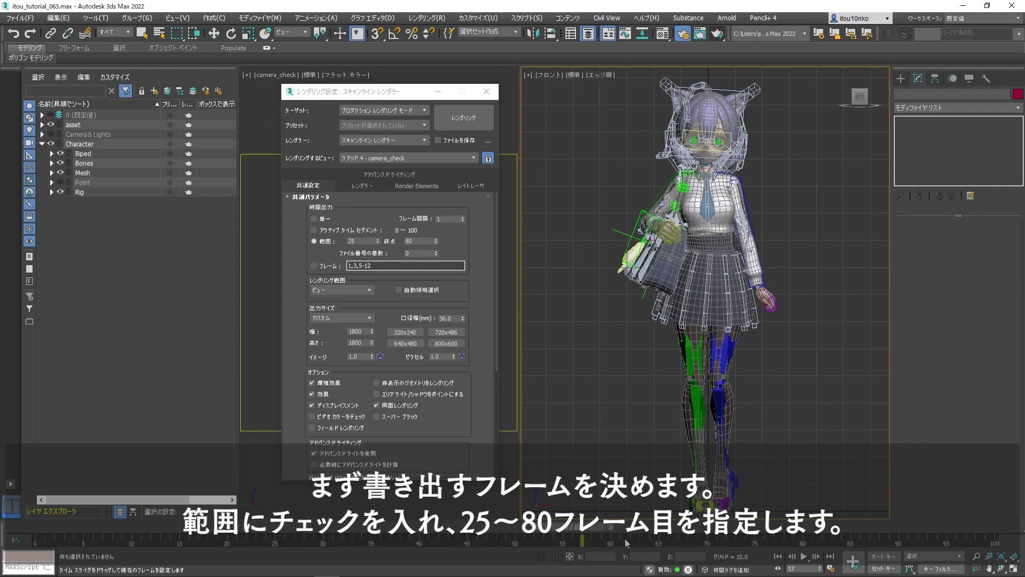
drag(453, 92, 200, 117)
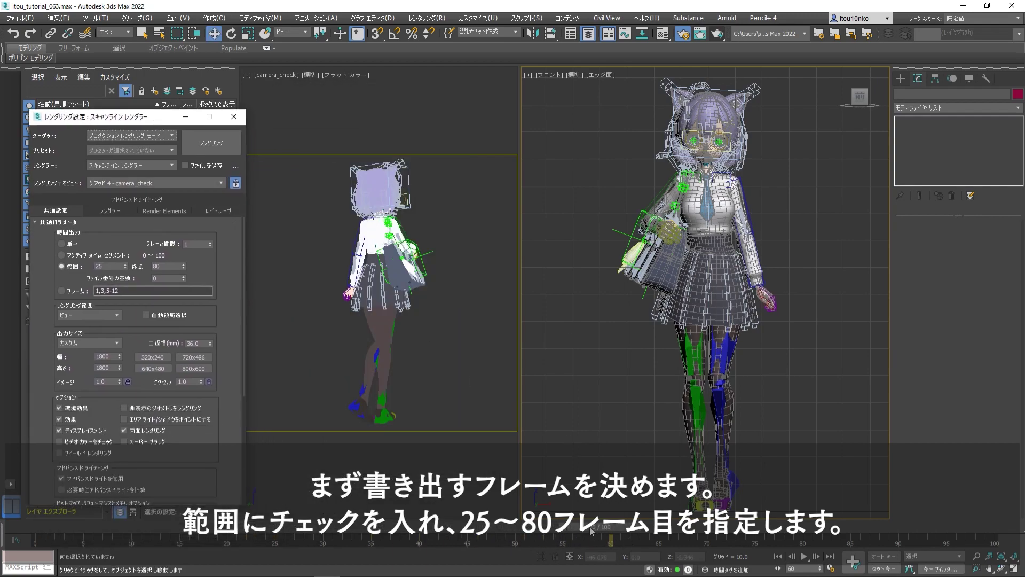
mouse_move(591, 528)
mouse_down()
mouse_move(736, 535)
mouse_move(733, 544)
mouse_up()
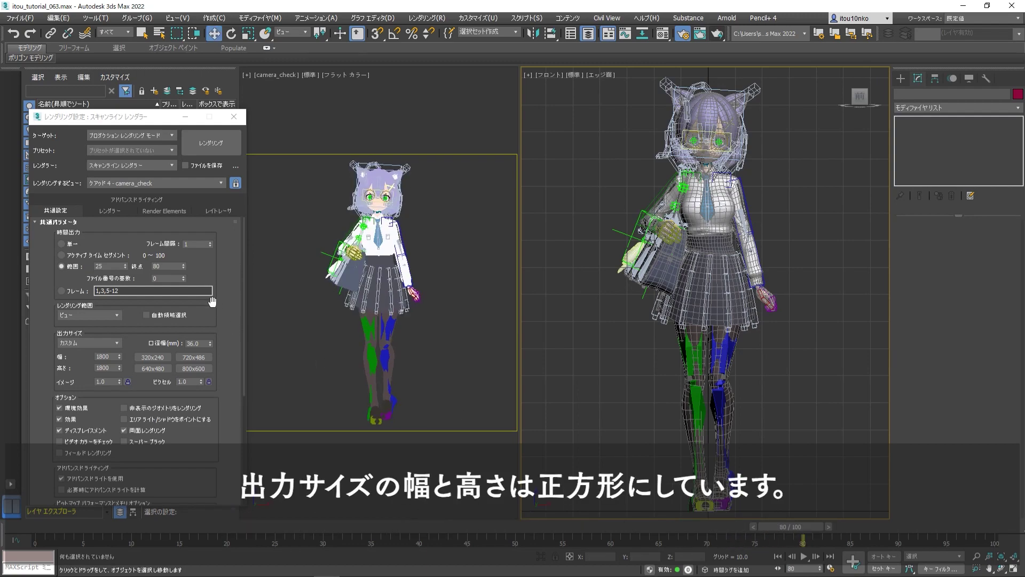
click(283, 527)
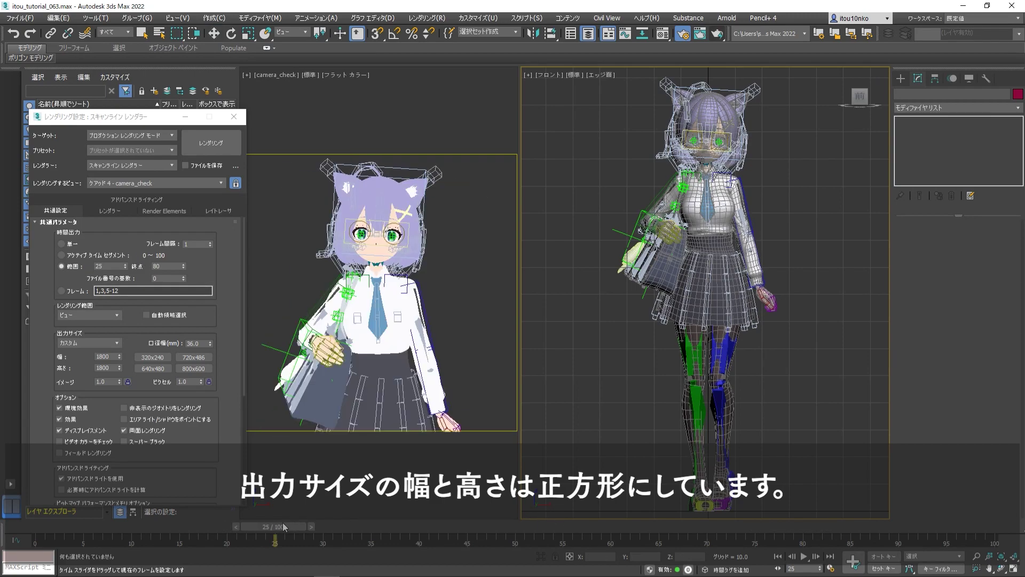
drag(137, 116, 385, 97)
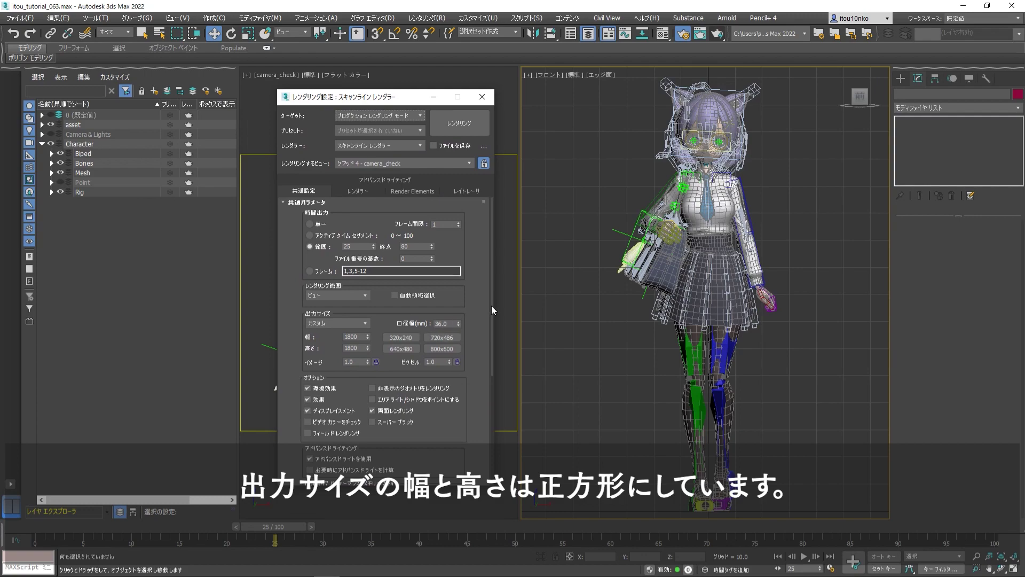
mouse_move(491, 305)
mouse_down()
mouse_move(486, 358)
mouse_move(477, 273)
mouse_move(491, 319)
mouse_move(489, 299)
mouse_up()
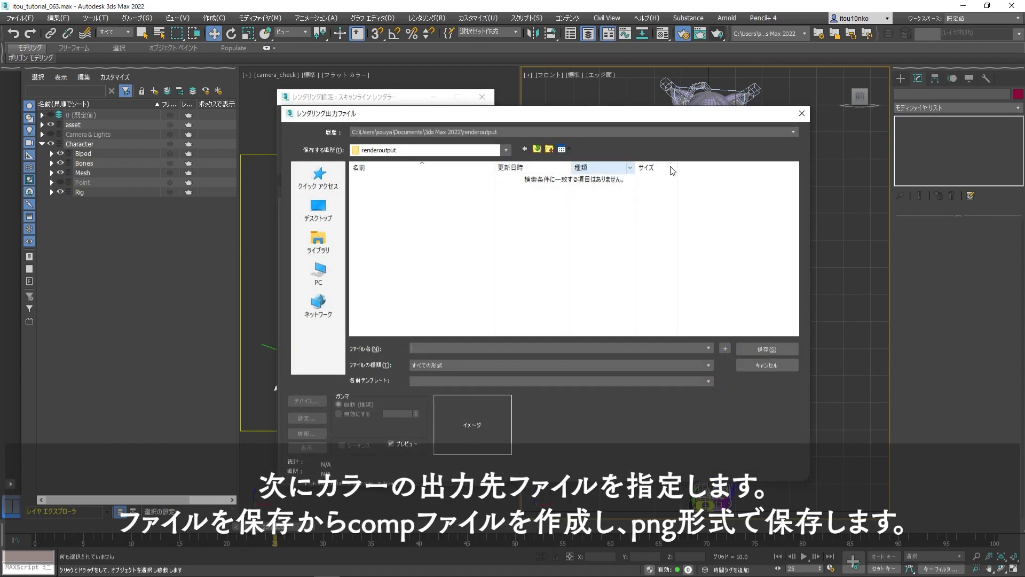
- Create a new col folder inside comp for the colour output
click(781, 365)
drag(492, 285, 483, 408)
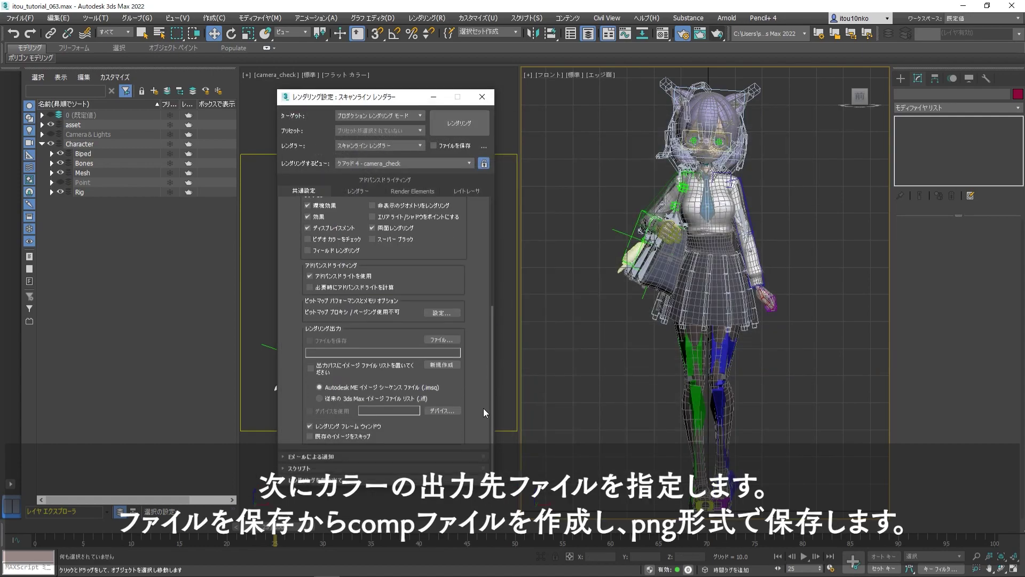
click(437, 340)
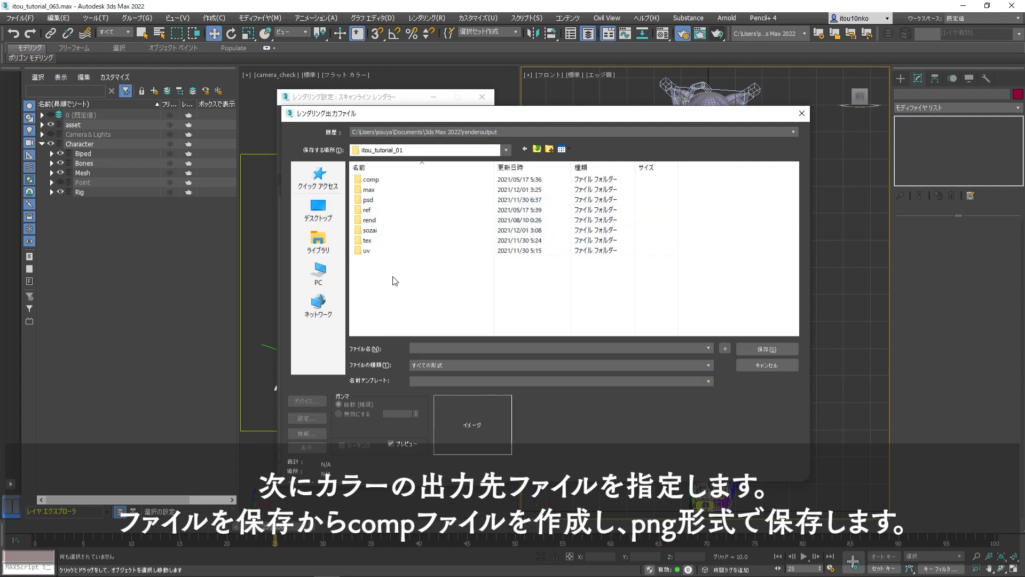
double_click(384, 181)
right_click(386, 198)
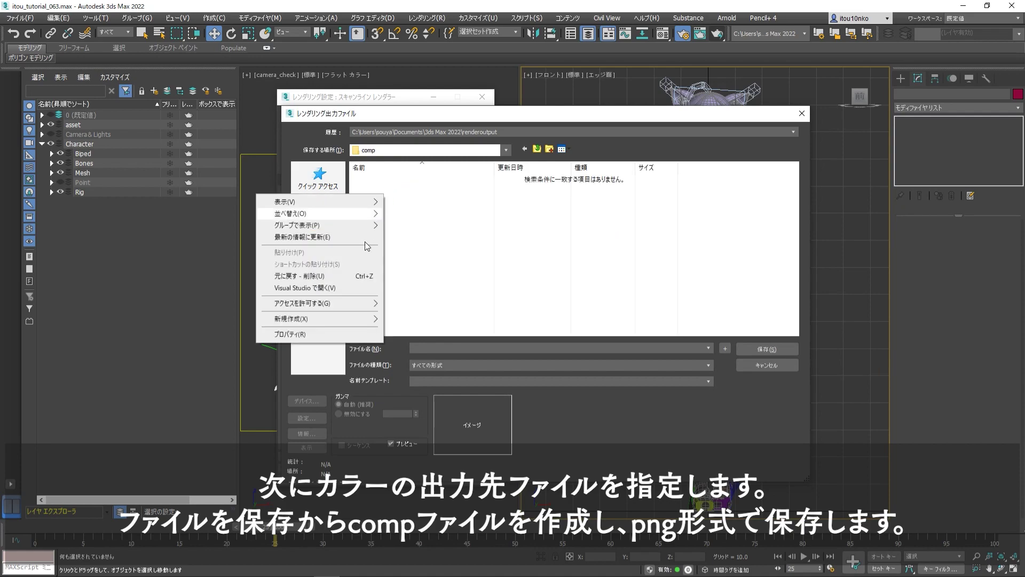
click(411, 319)
text(col)
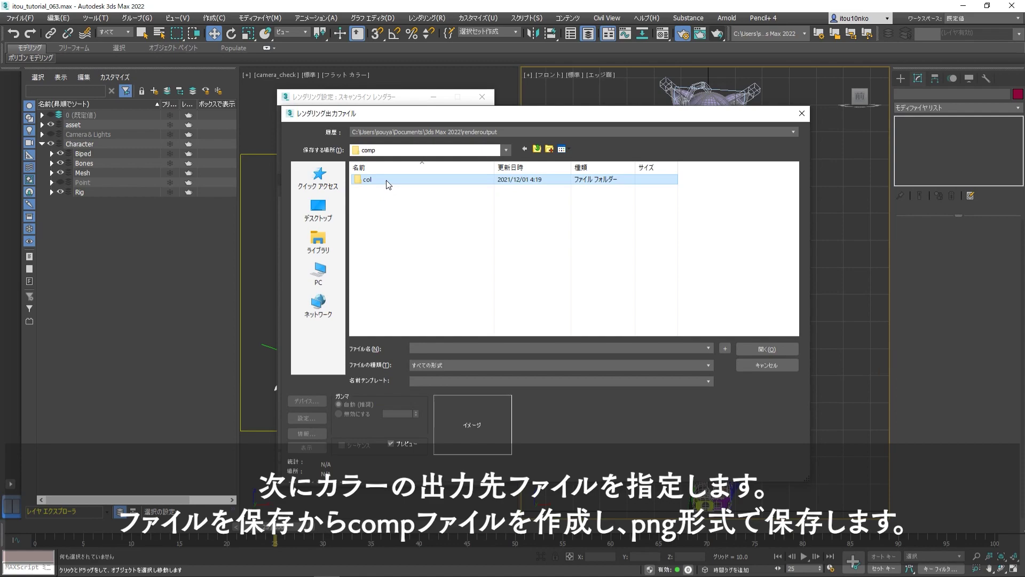
double_click(388, 184)
- Name the output file col_ as PNG and accept the PNG colour/alpha options
text(col_)
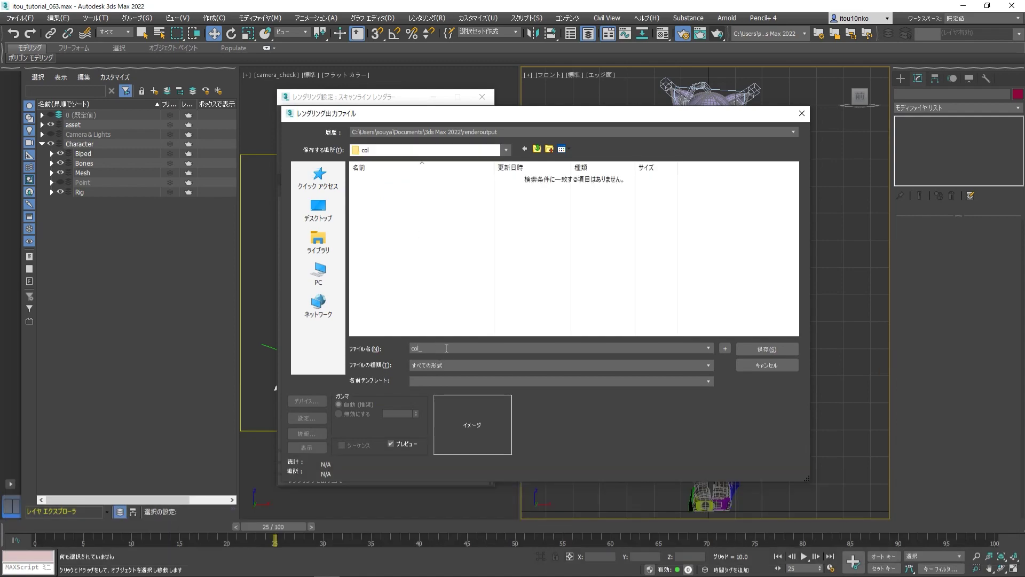
click(450, 365)
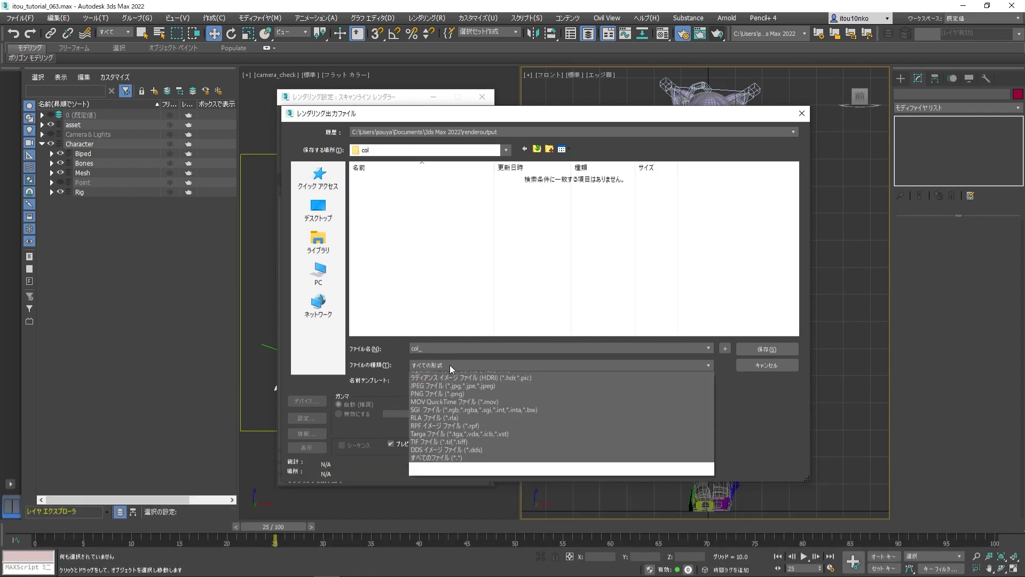
click(422, 416)
click(306, 417)
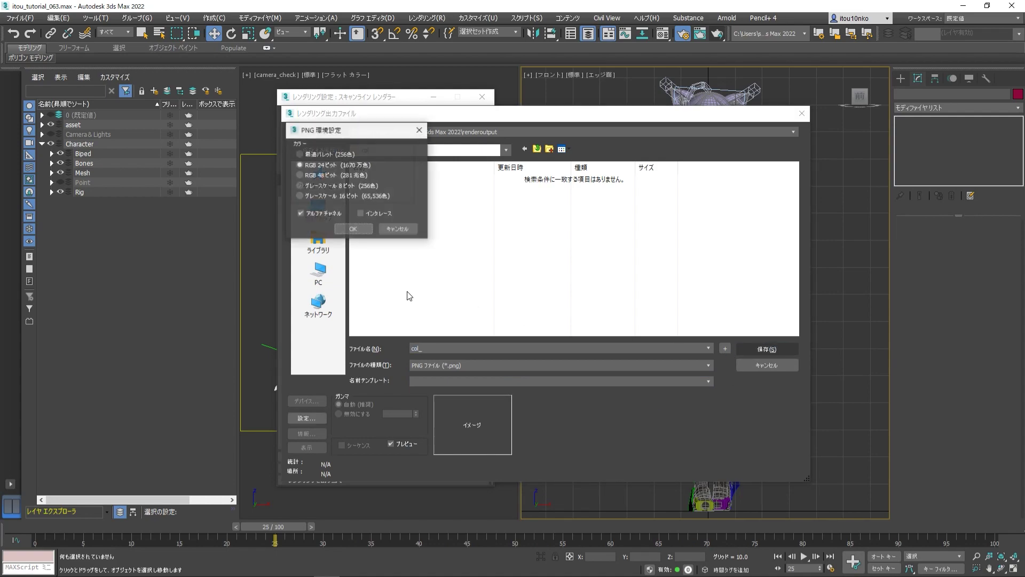
click(353, 229)
key(Return)
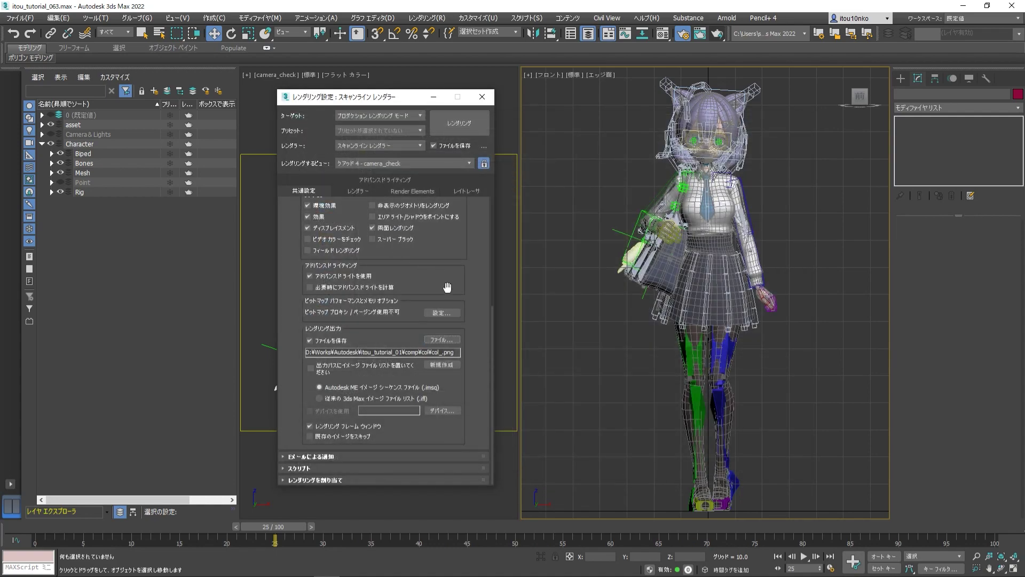
drag(492, 358, 482, 210)
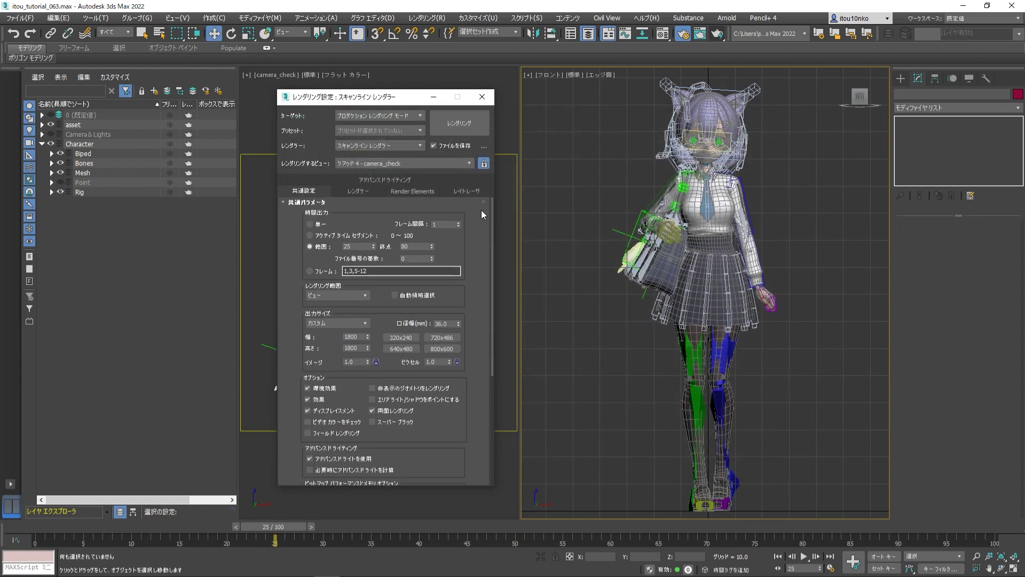
click(358, 190)
- Add a Pencil+4 ライン (Line) render element
click(412, 190)
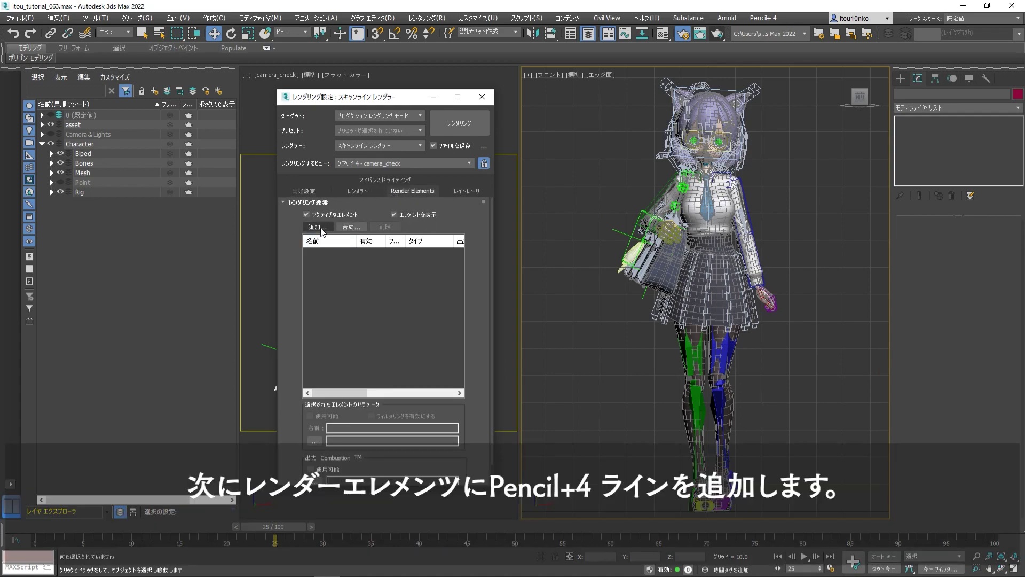
click(310, 192)
scroll(449, 206, down, 2)
scroll(449, 205, down, 2)
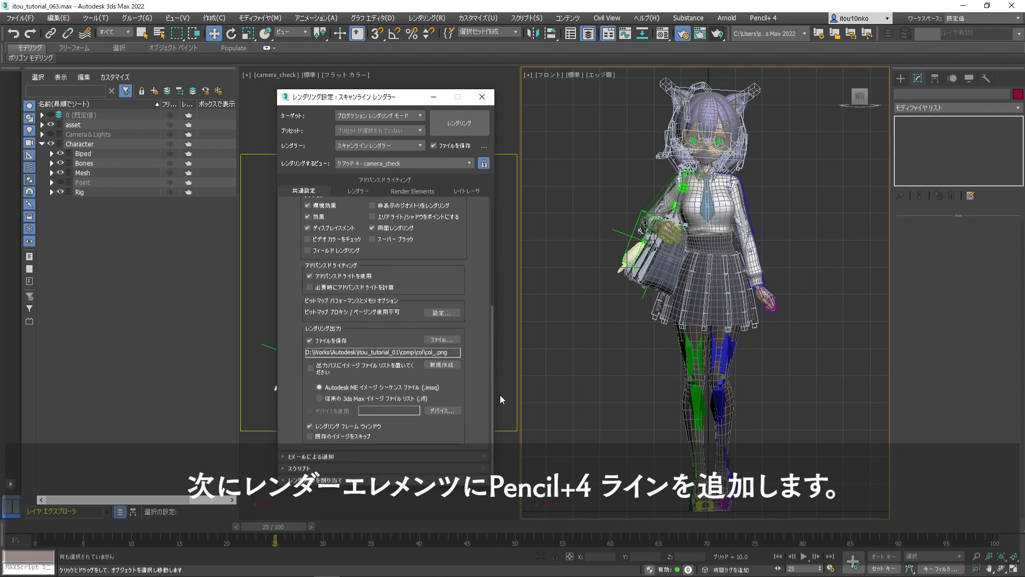
scroll(449, 205, up, 5)
click(360, 193)
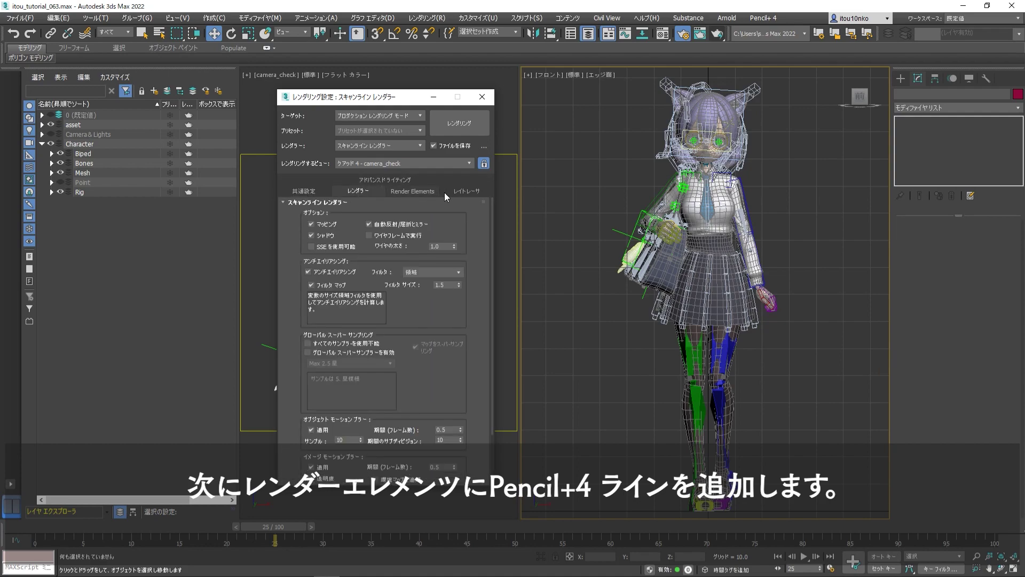
click(410, 193)
click(394, 214)
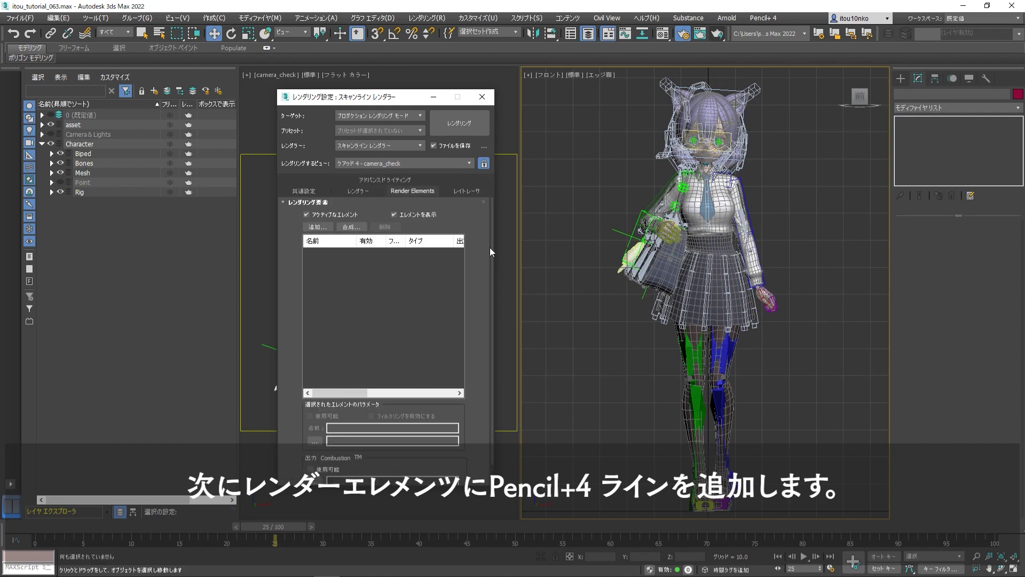
scroll(493, 299, down, 1)
scroll(480, 267, up, 1)
click(329, 226)
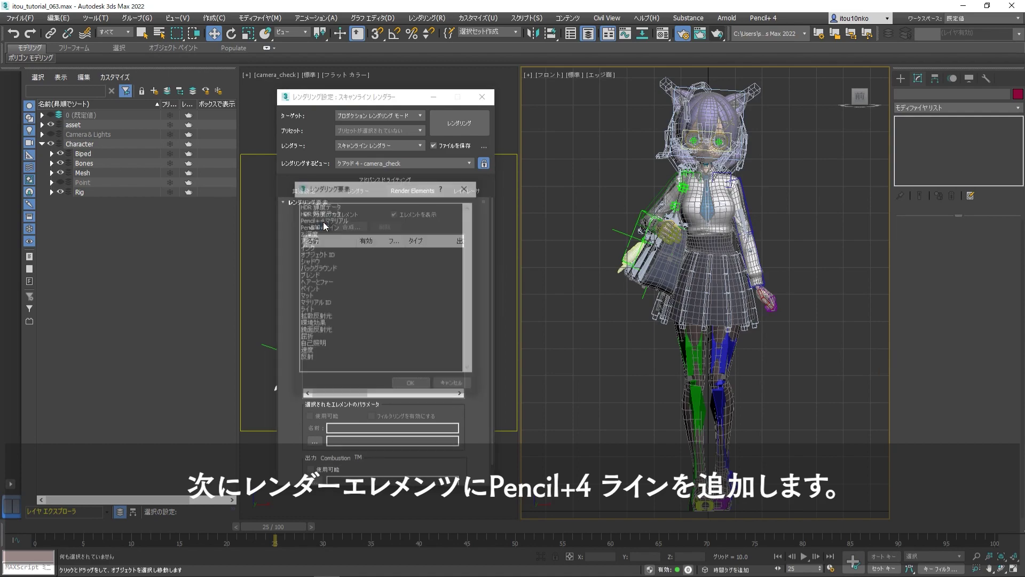
click(325, 227)
click(405, 385)
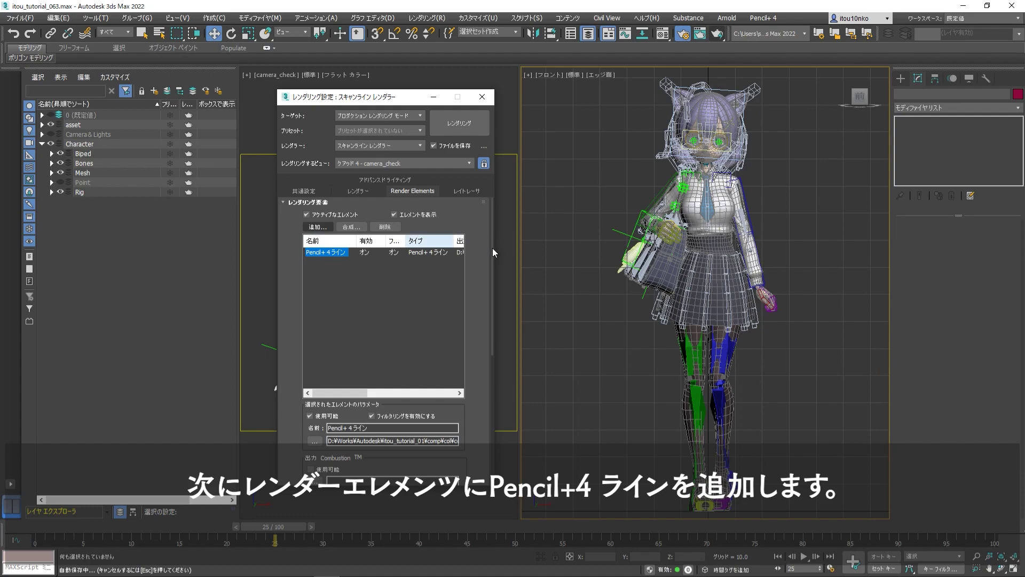
- Set the line pass to save as line_ PNG files in a new comp\line folder
drag(492, 249, 476, 309)
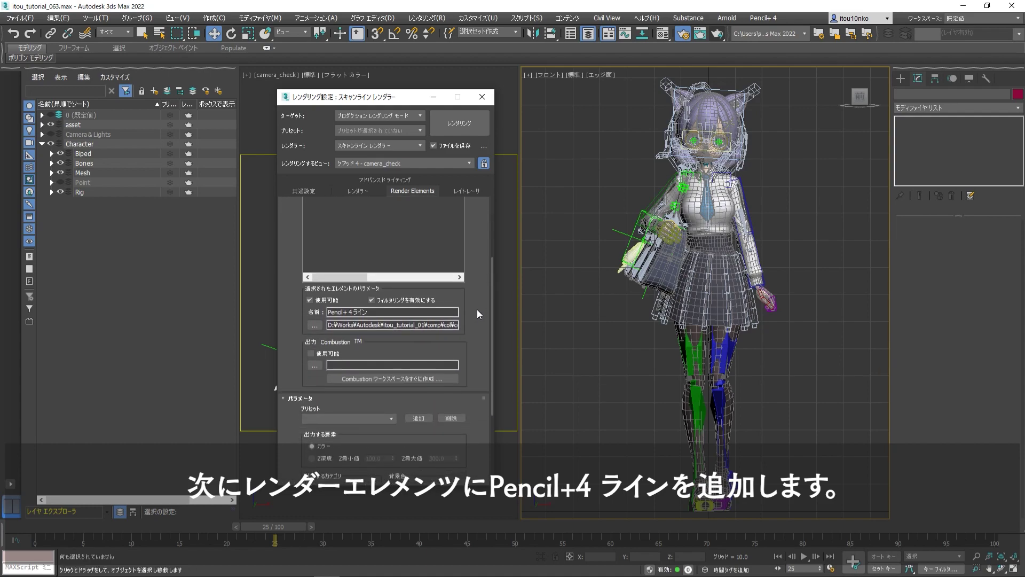
click(315, 313)
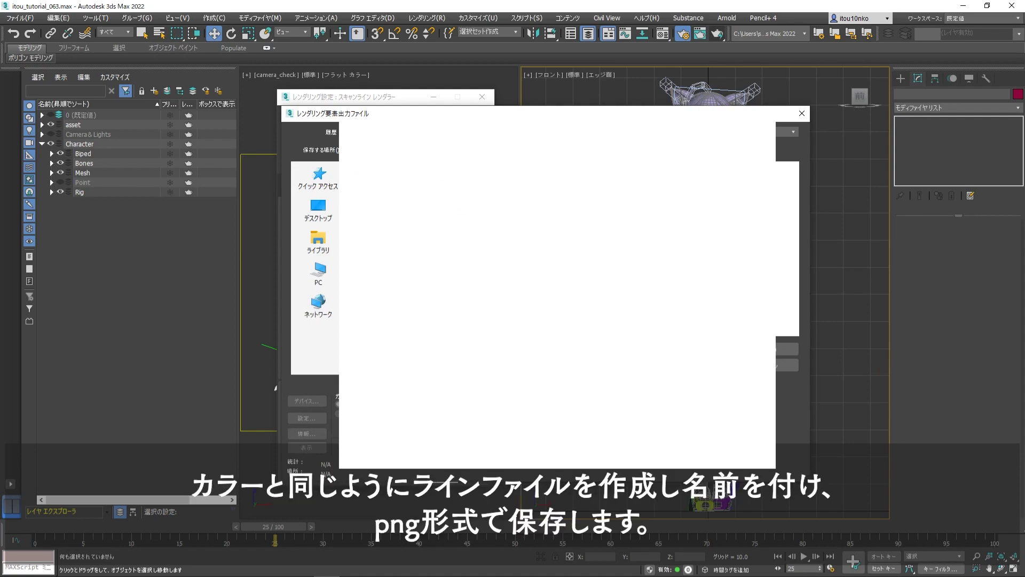
right_click(367, 199)
click(395, 324)
text(line)
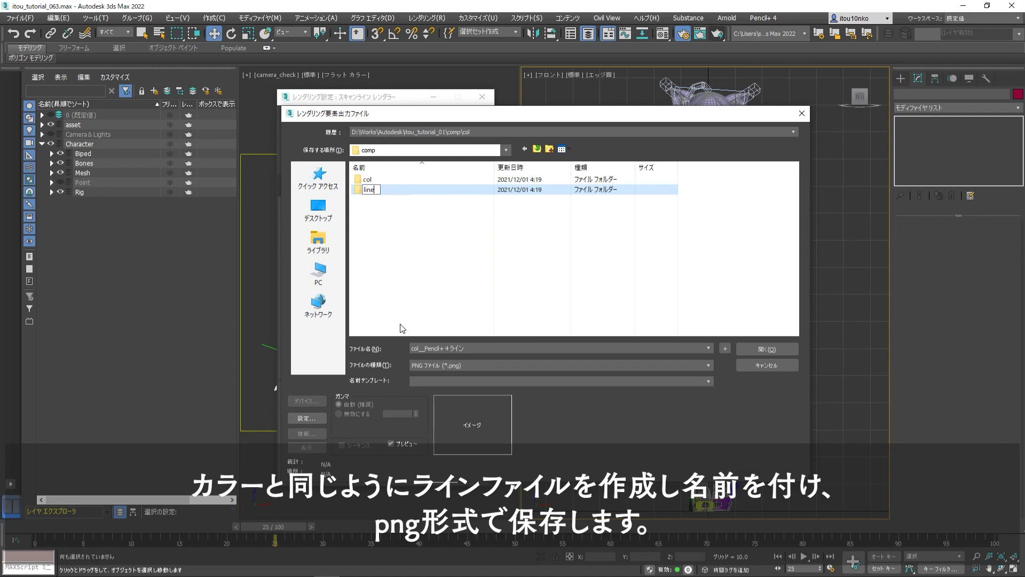
double_click(385, 190)
click(472, 352)
text(line_)
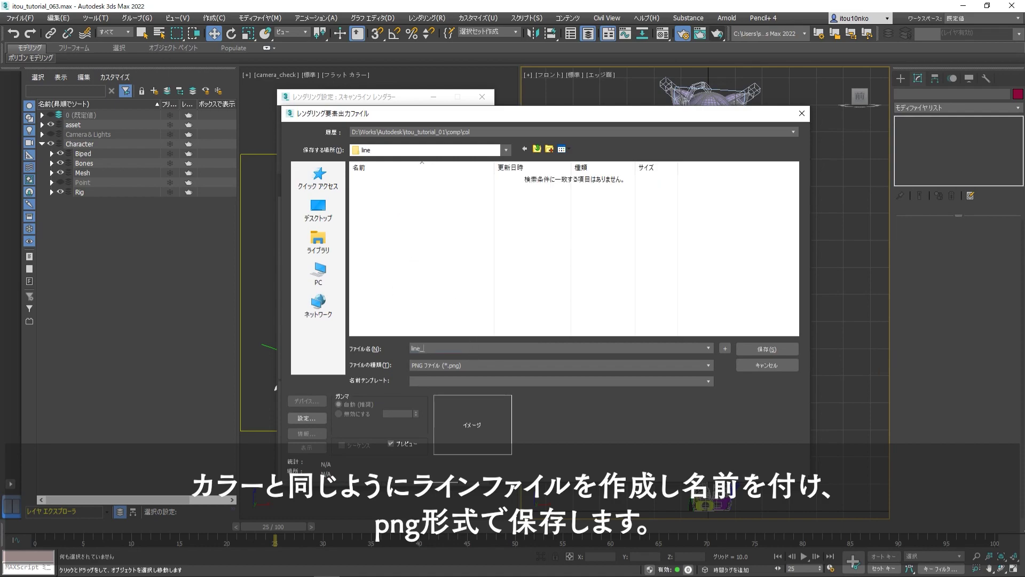
click(760, 350)
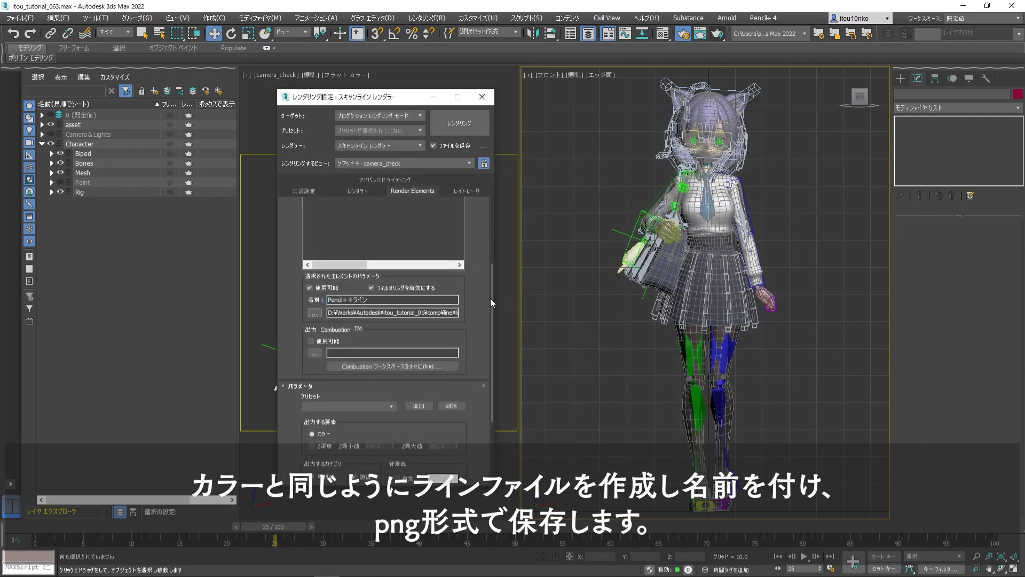
drag(492, 302, 370, 185)
click(304, 191)
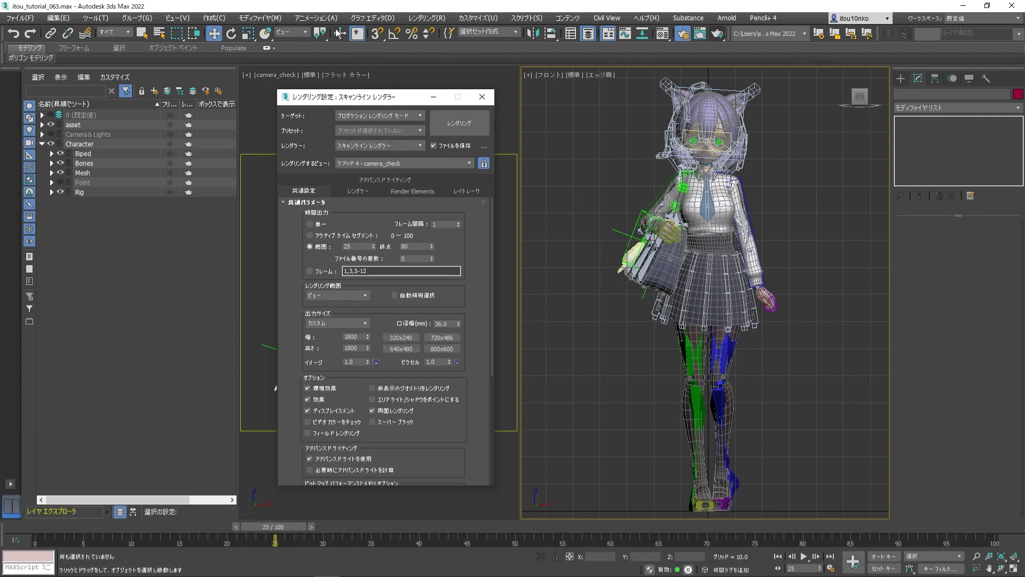
- In Rendering > Effects, set Pencil+4 lines to output to render elements only
click(425, 19)
click(432, 192)
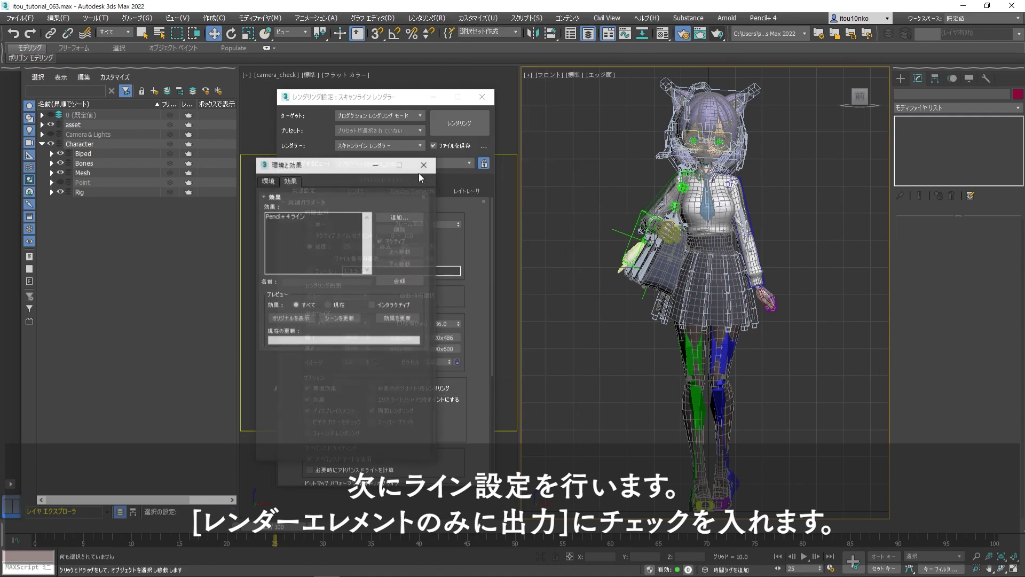
scroll(428, 293, down, 5)
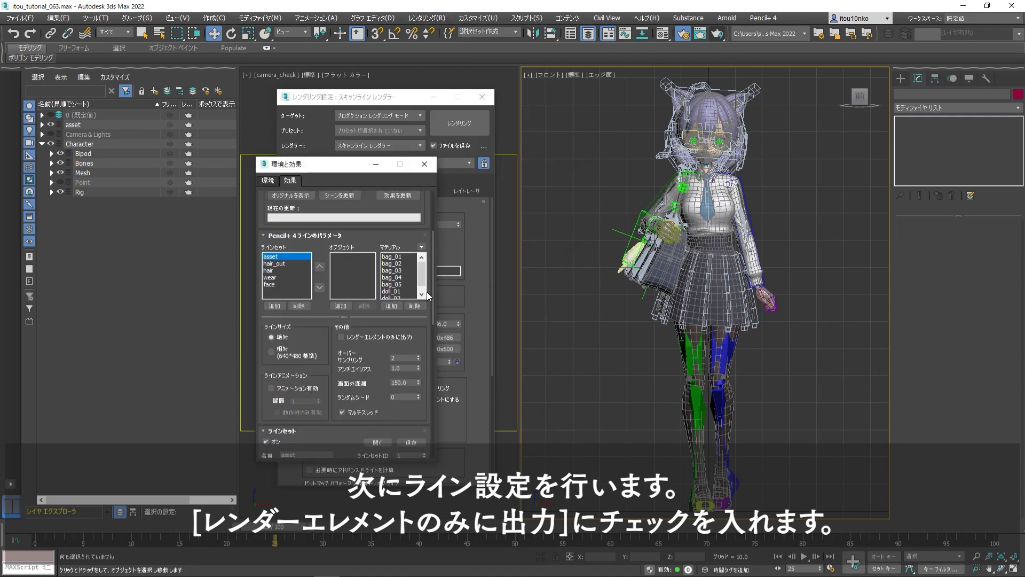
scroll(425, 299, down, 3)
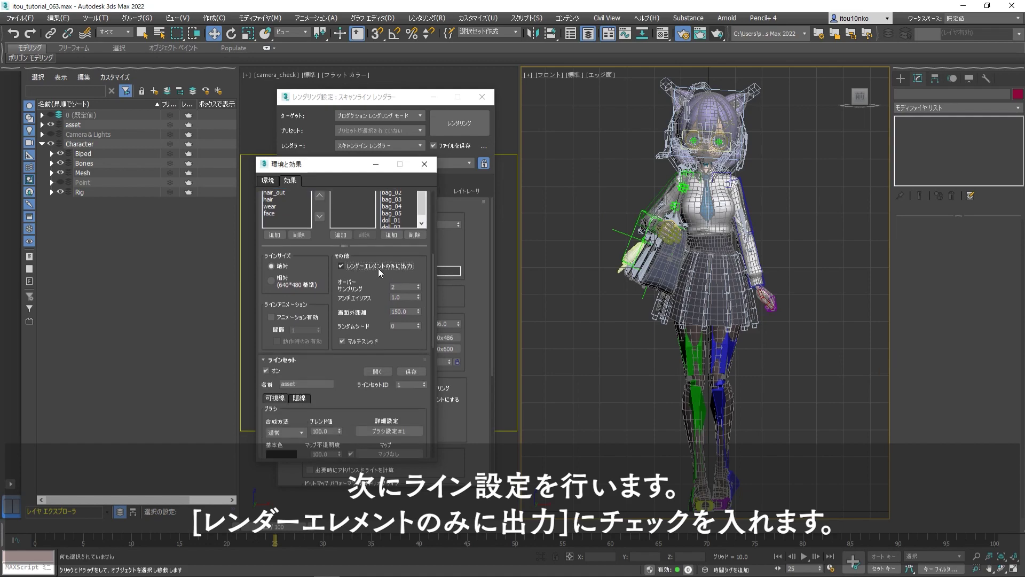
click(424, 164)
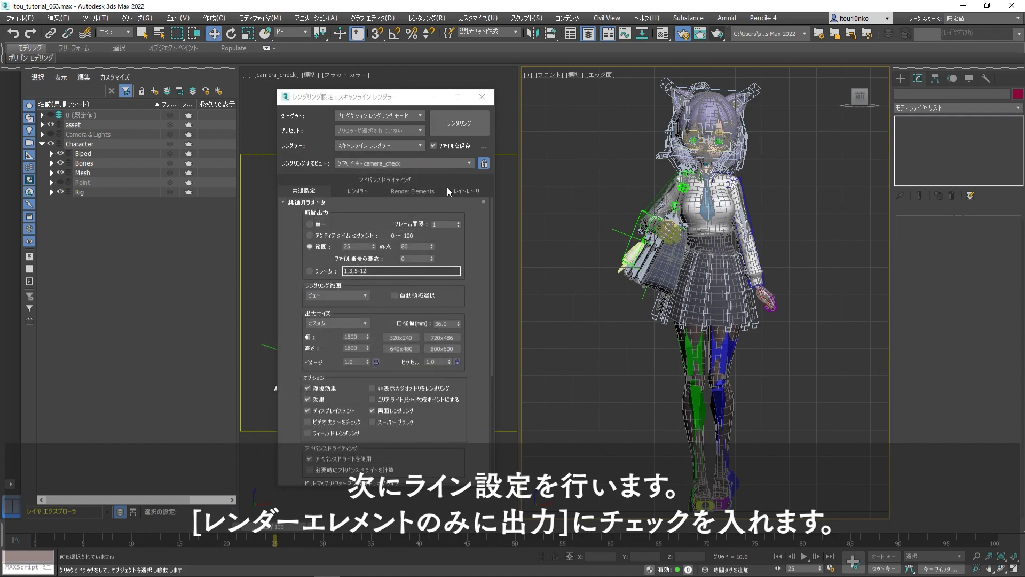
- Start rendering the frame 25–80 sequence from Render Setup
drag(411, 98, 502, 90)
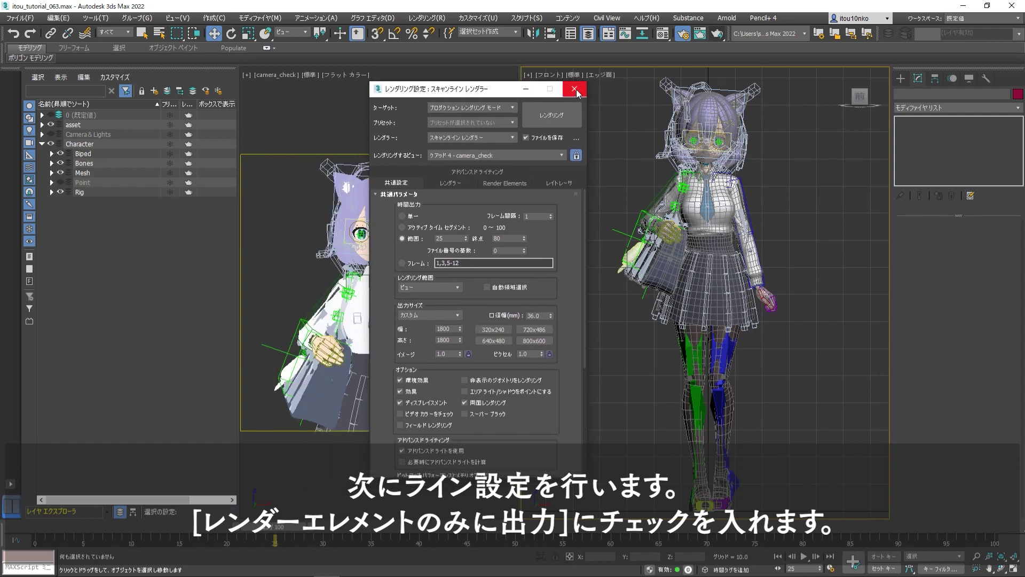
click(580, 95)
key(F10)
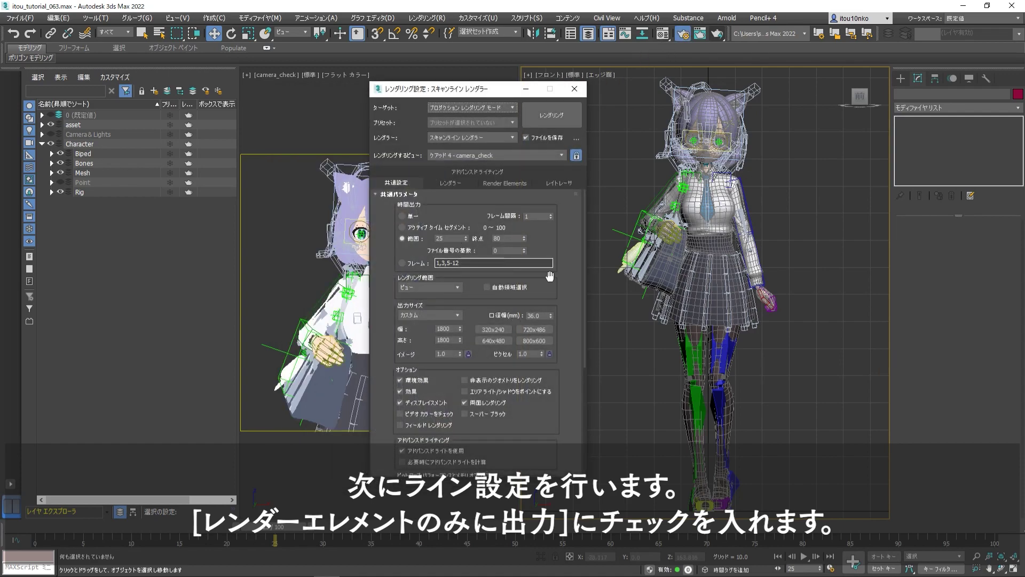
drag(428, 89, 106, 79)
click(240, 107)
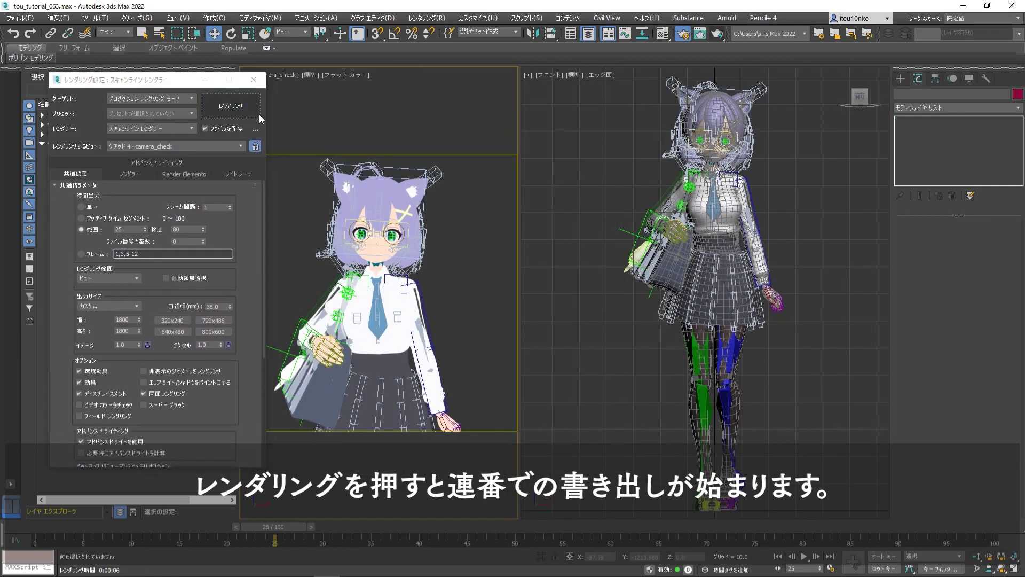
drag(596, 18, 275, 20)
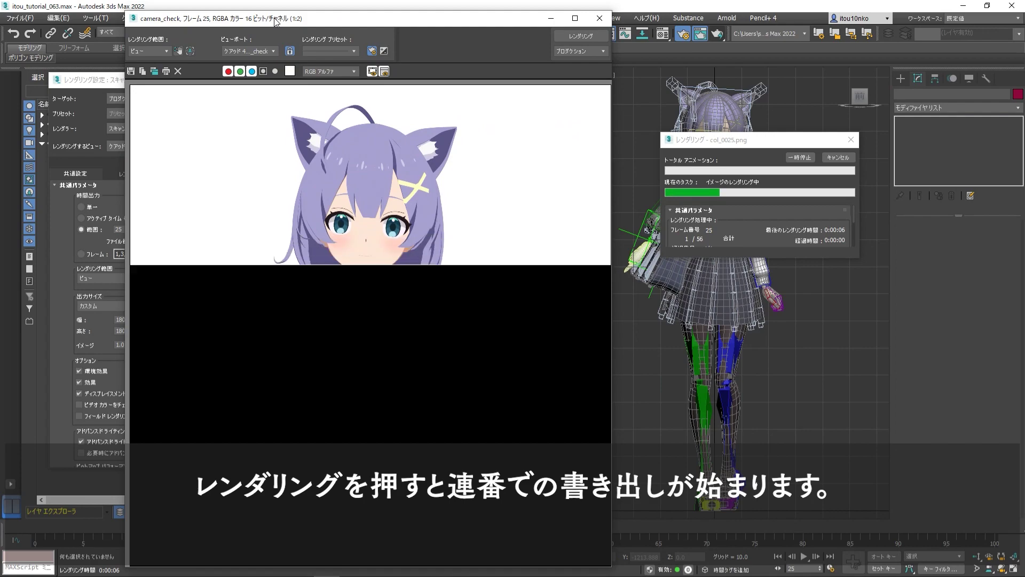
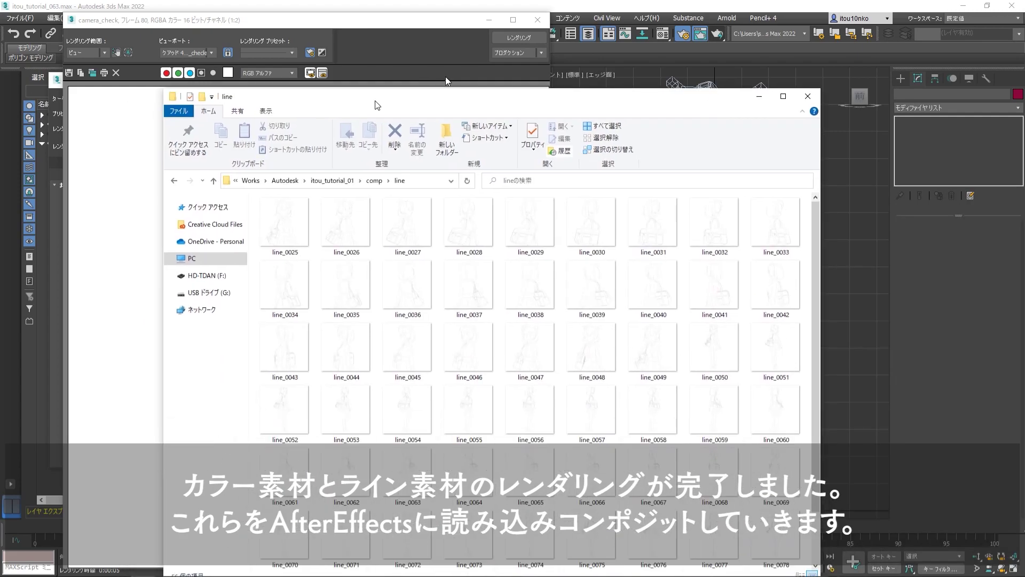
- Preview the line render frames from line_0025 onward in Photo Viewer
click(423, 210)
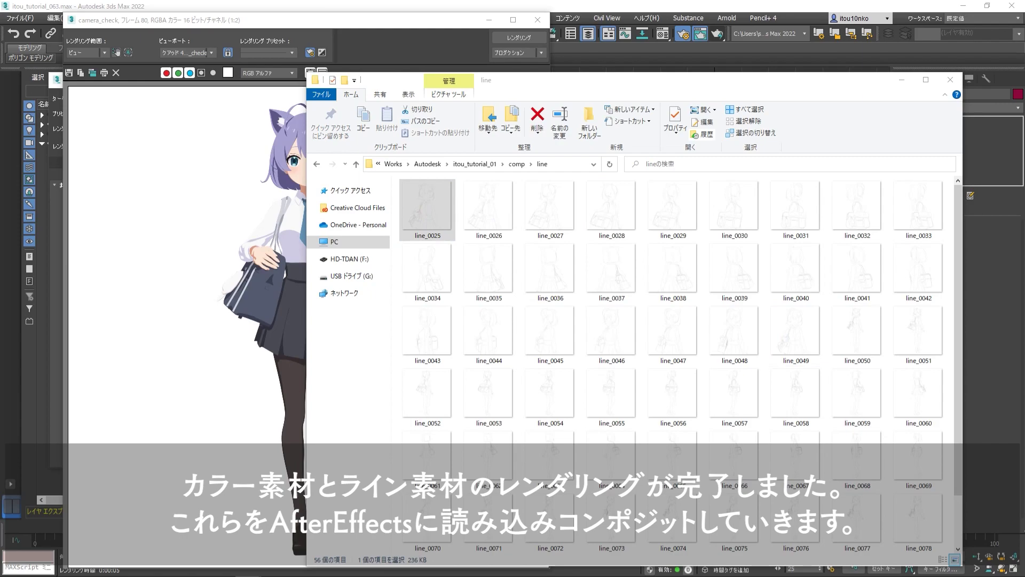
double_click(427, 208)
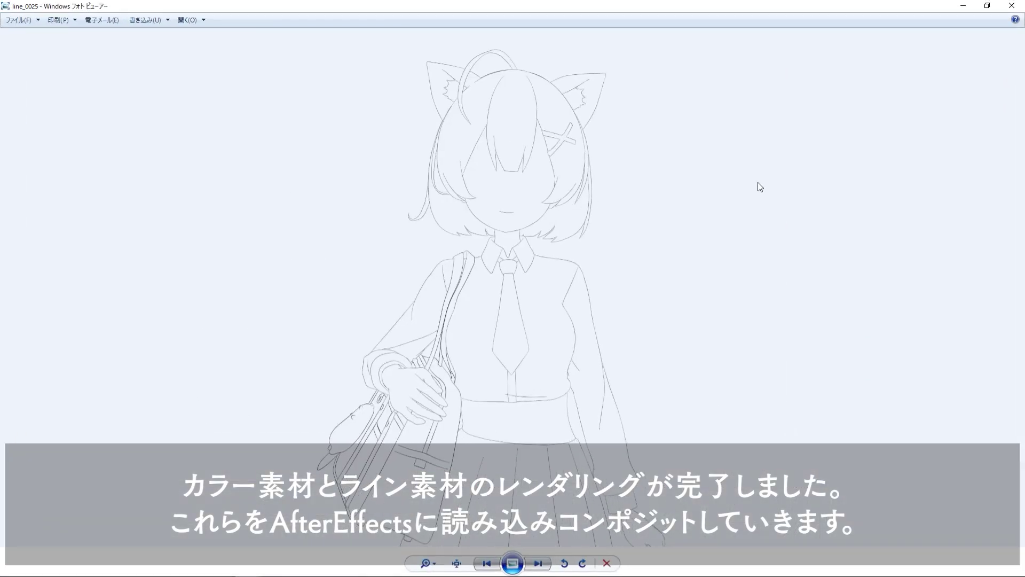
key(Right)
key(Right)
key(Right)
key(Right)
key(Right)
key(Right)
key(Right)
key(Right)
key(Right)
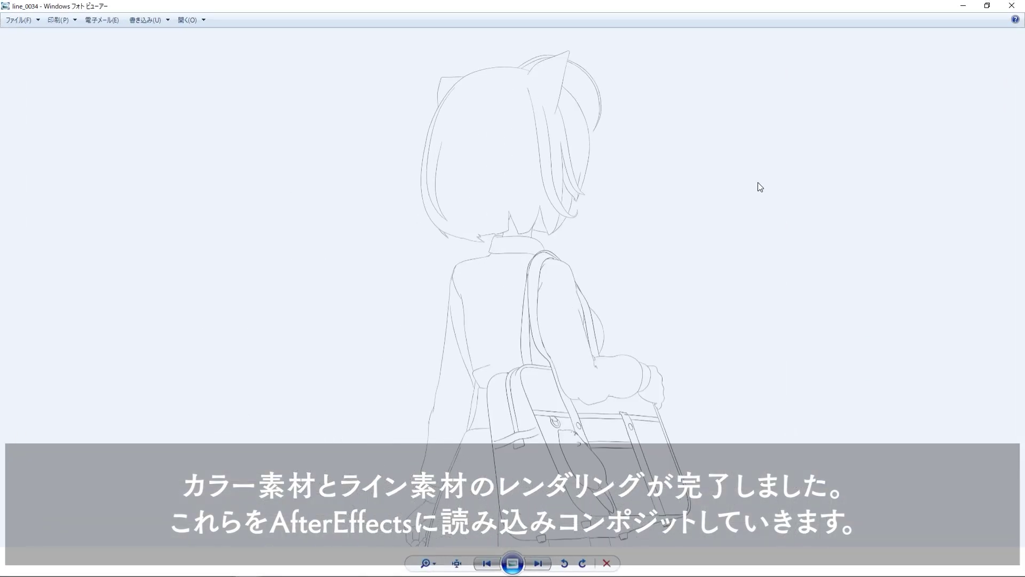
key(Right)
key(Right)
key(Right)
key(Right)
key(Right)
key(Right)
key(Right)
key(Right)
key(Right)
key(Right)
key(Right)
key(Right)
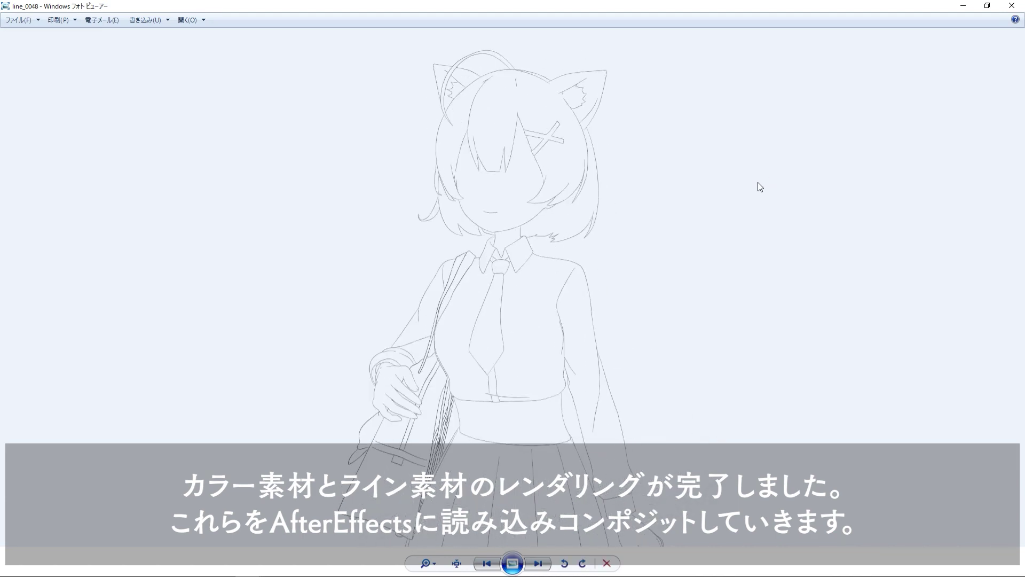
key(Right)
key(Right)
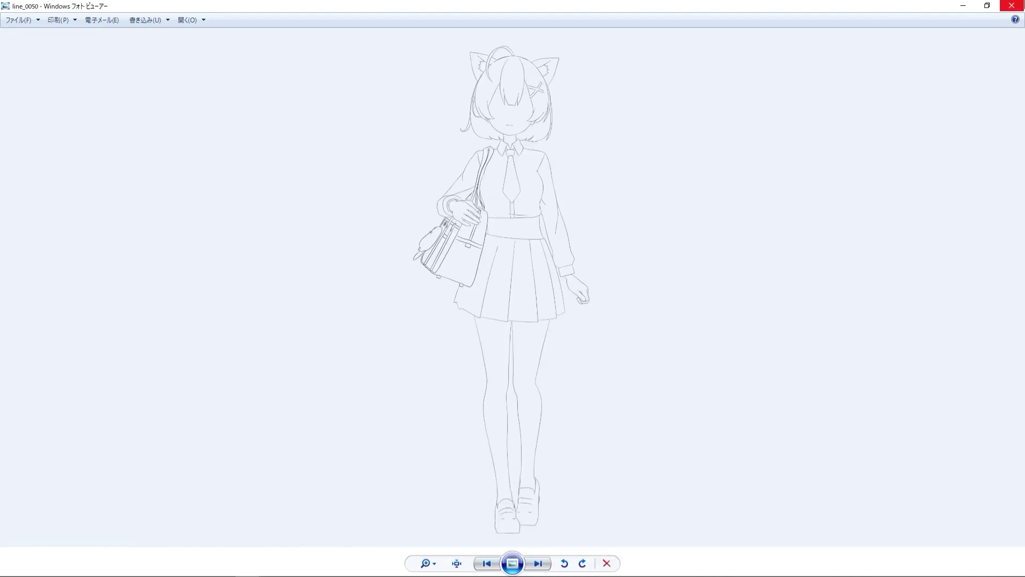
click(1012, 6)
- Review the col colour frames from col_0025 onward, then close the viewer and folder
key(BackSpace)
double_click(412, 197)
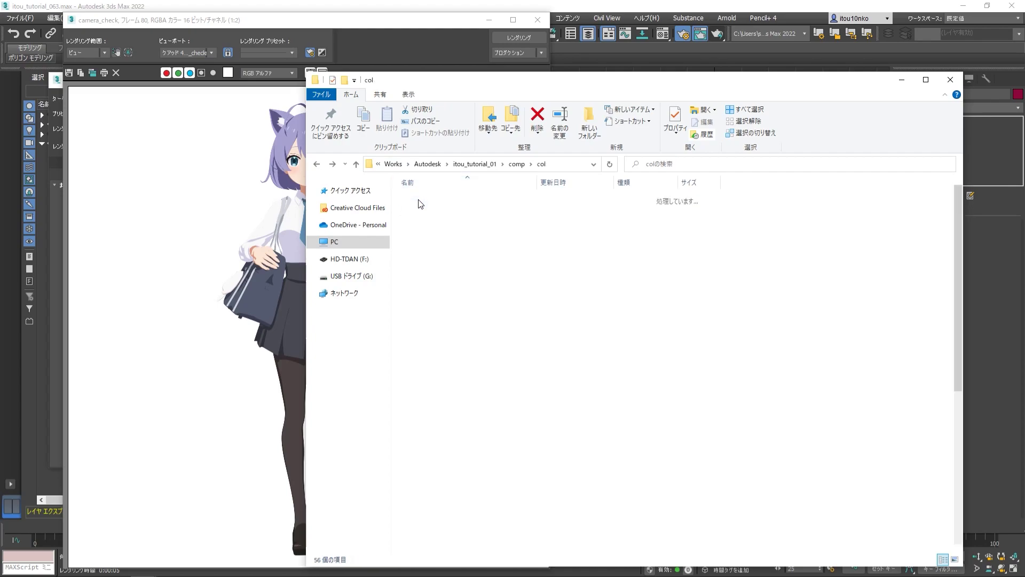
double_click(441, 214)
key(Right)
key(Right)
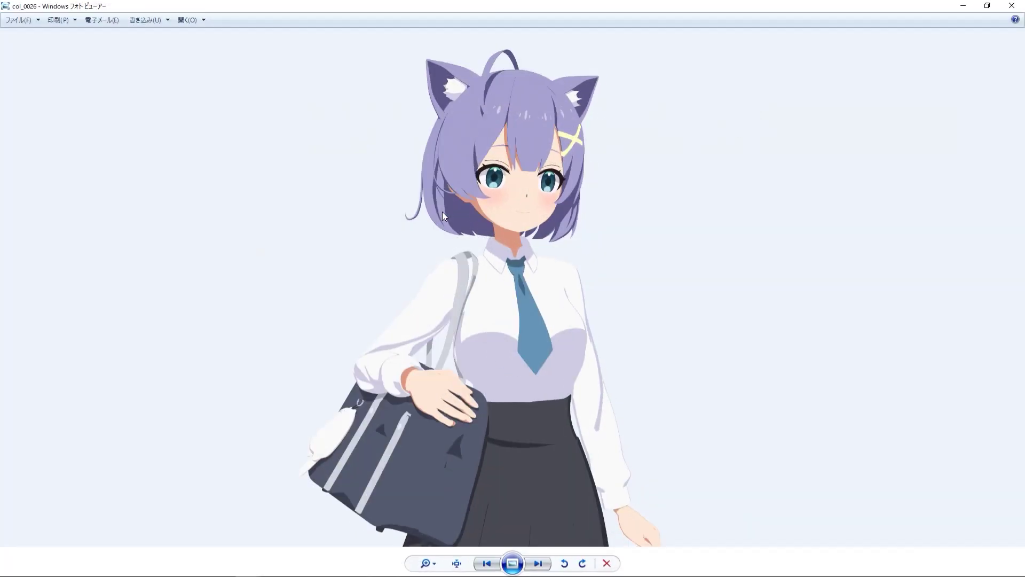
key(Right)
key(Right)
key(Right)
key(Right)
key(Right)
key(Right)
key(Right)
key(Right)
key(Right)
key(Right)
key(Right)
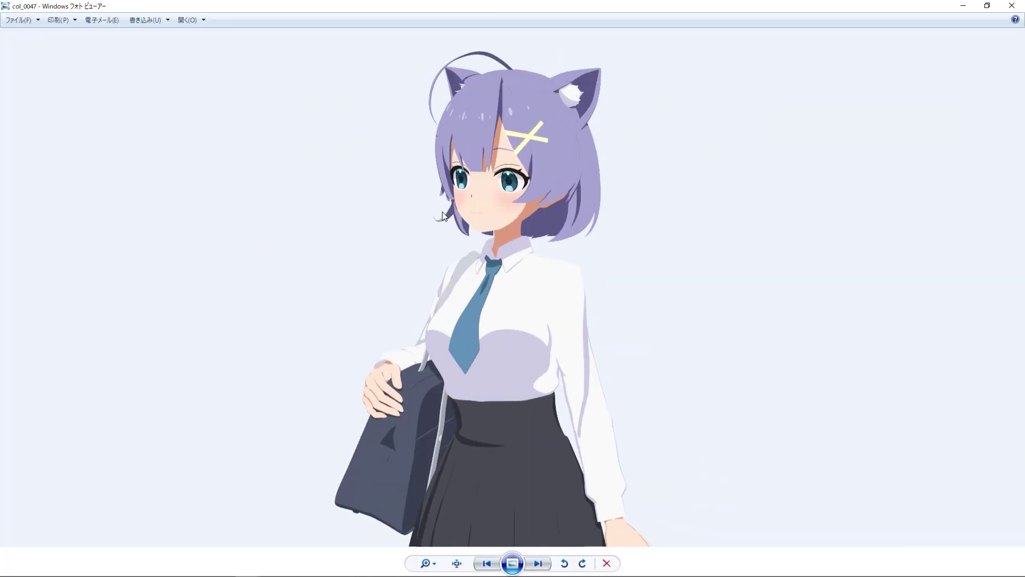
key(Right)
key(Right)
key(Right)
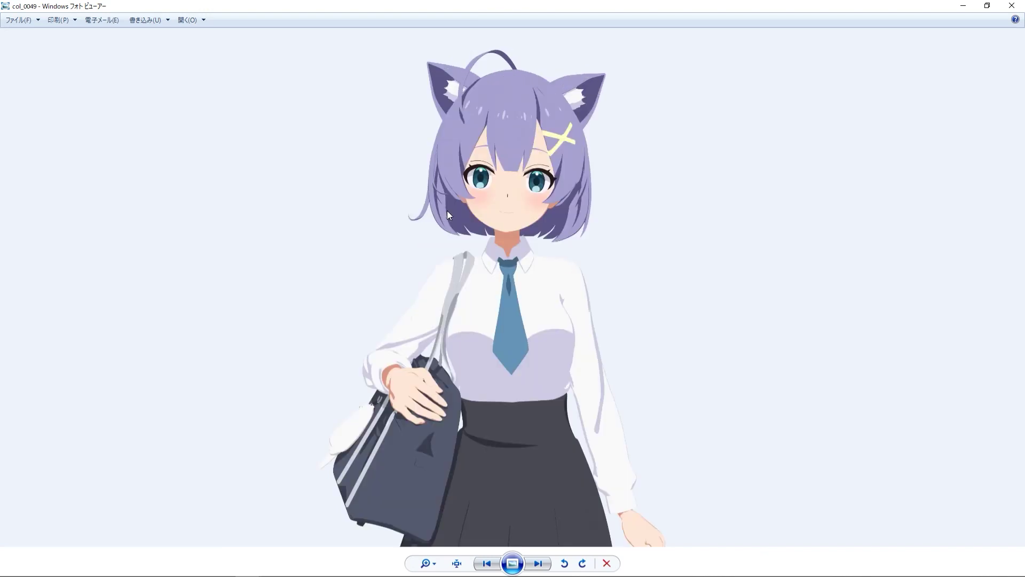
click(1012, 5)
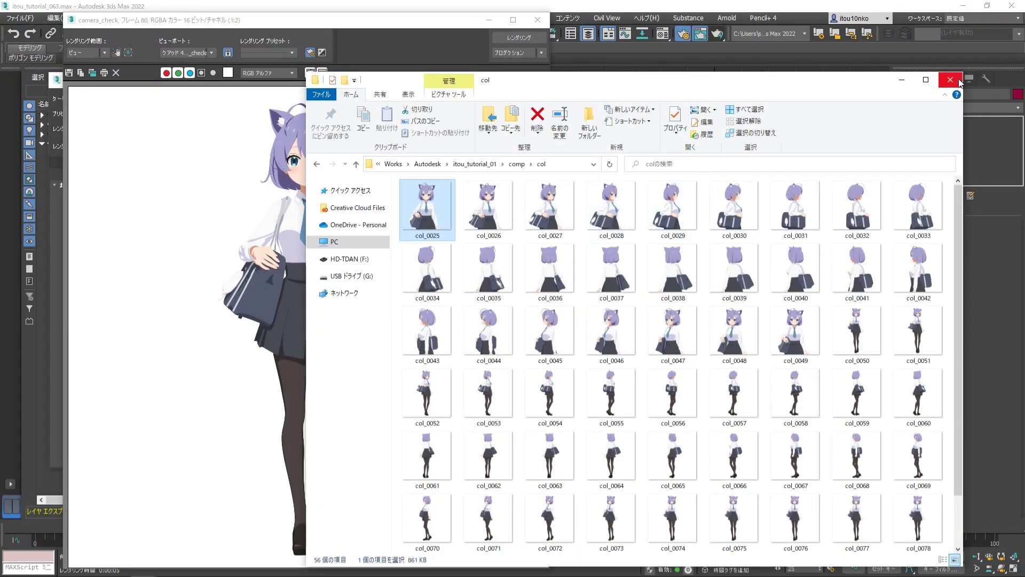
click(959, 79)
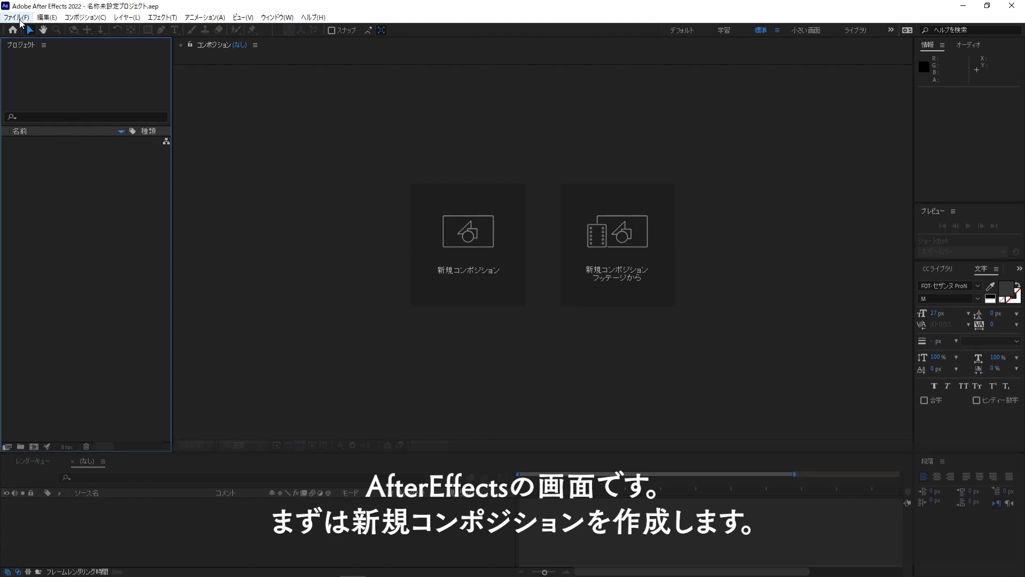
- Create the composition コンポ 1 at 1800×1800 px and 24 fps
click(80, 19)
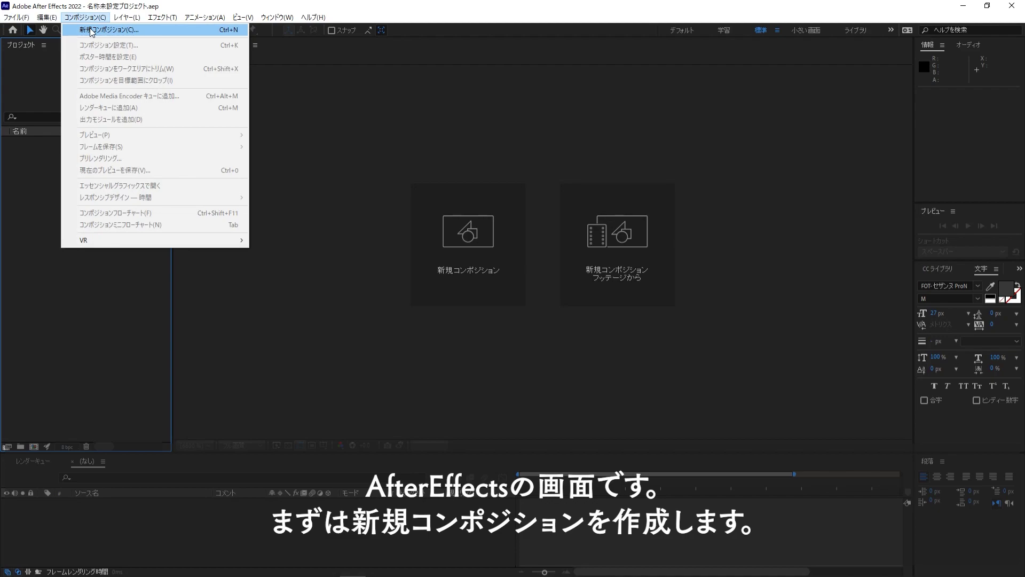
click(272, 297)
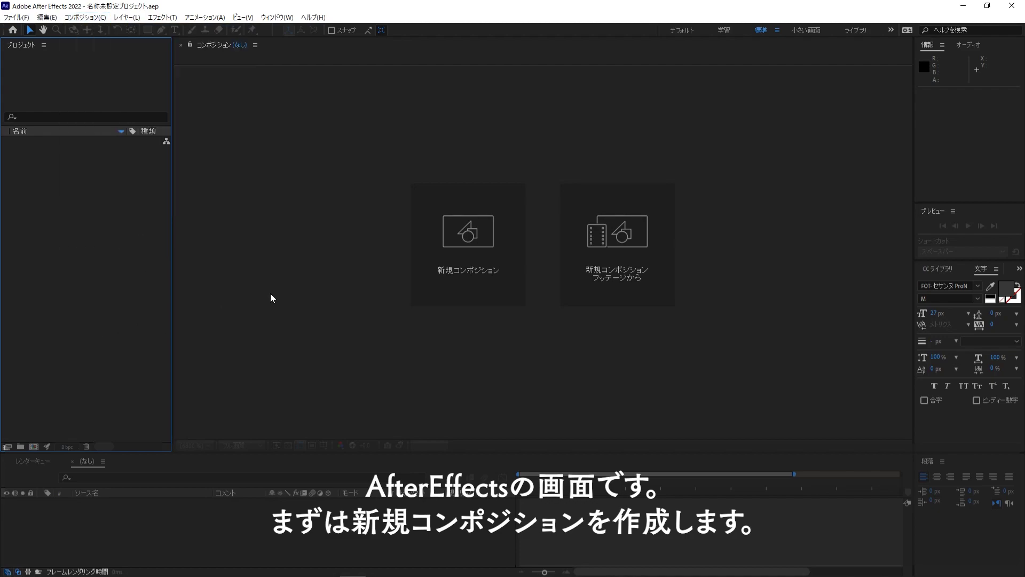
click(447, 246)
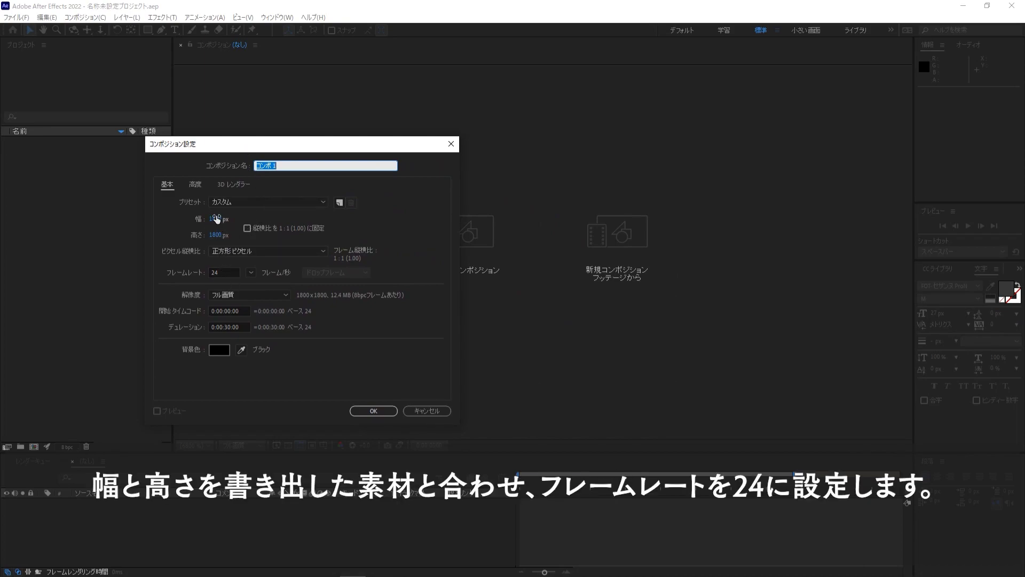
click(374, 411)
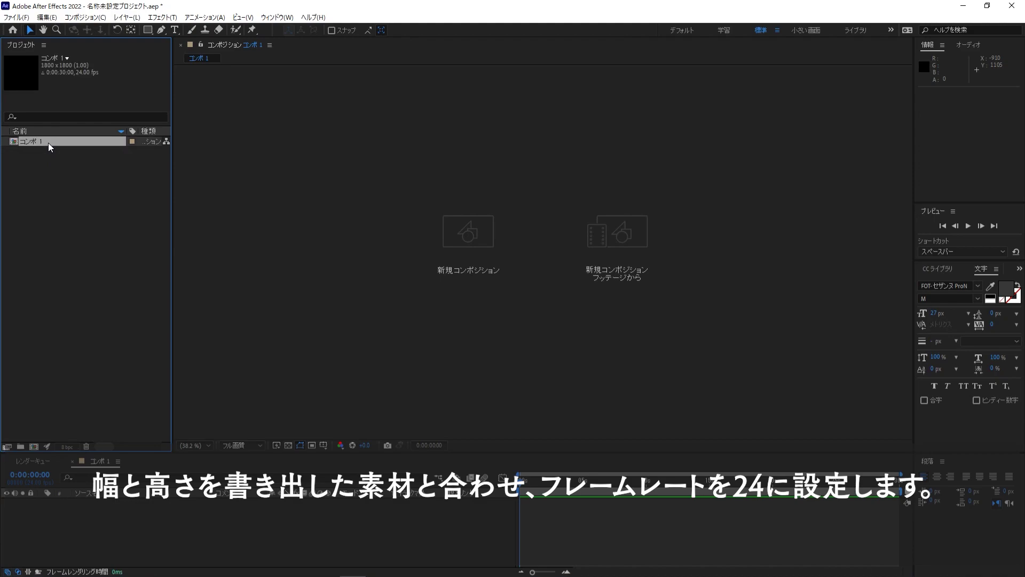
- Import col_0025–col_0080 from the itou_tutorial_01 comp folder as a PNG sequence
right_click(33, 174)
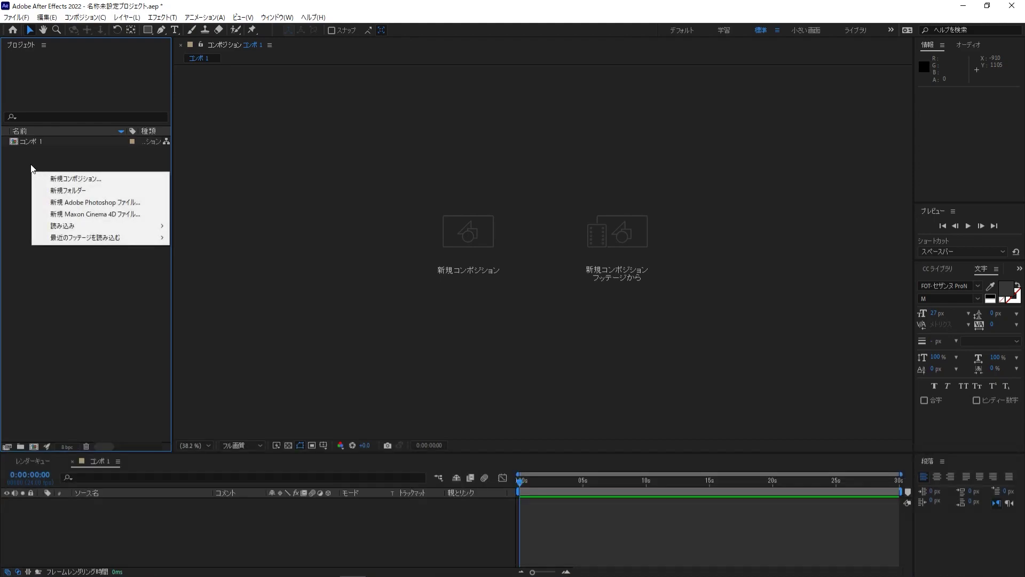
mouse_move(97, 226)
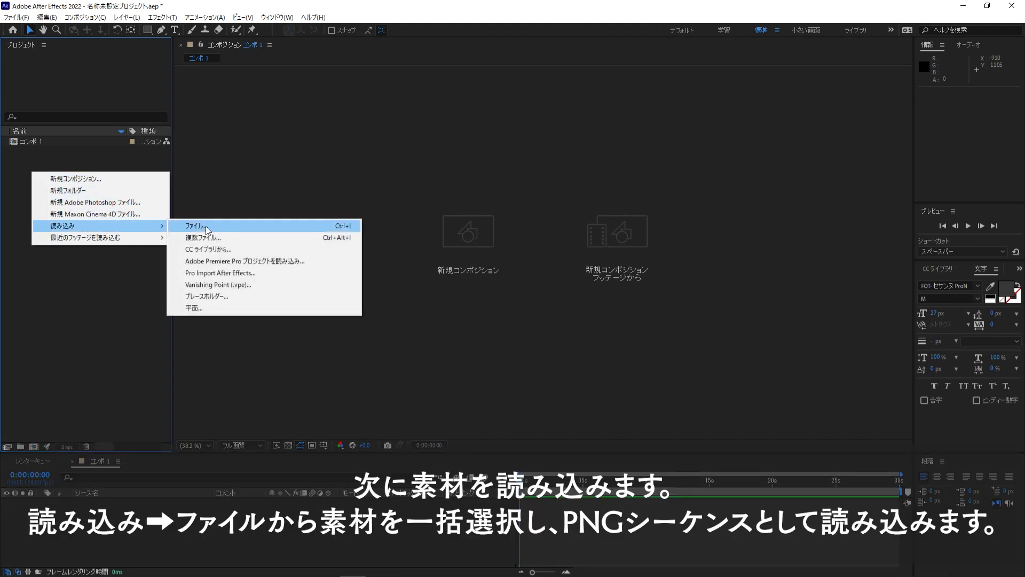
click(210, 229)
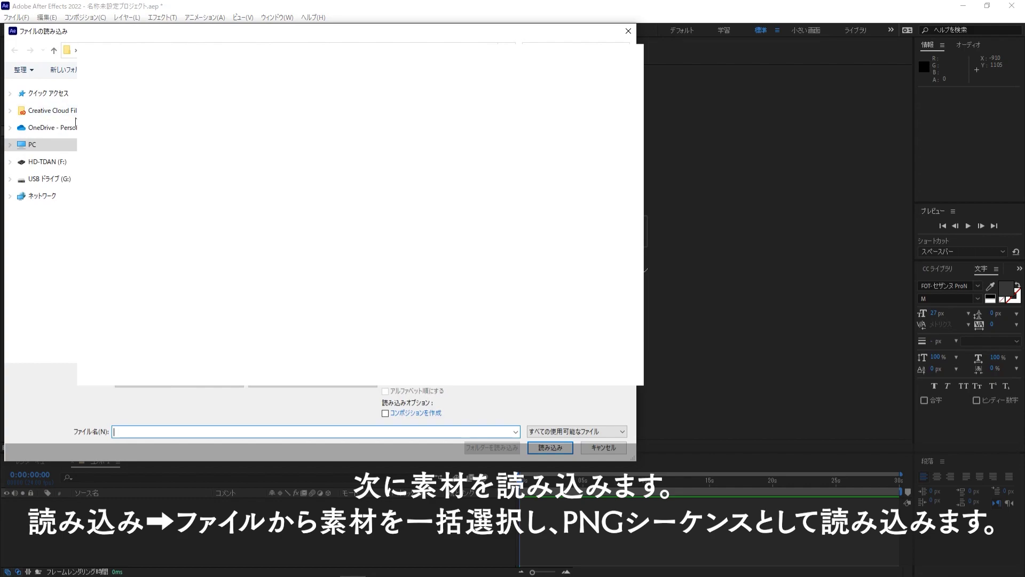
click(15, 95)
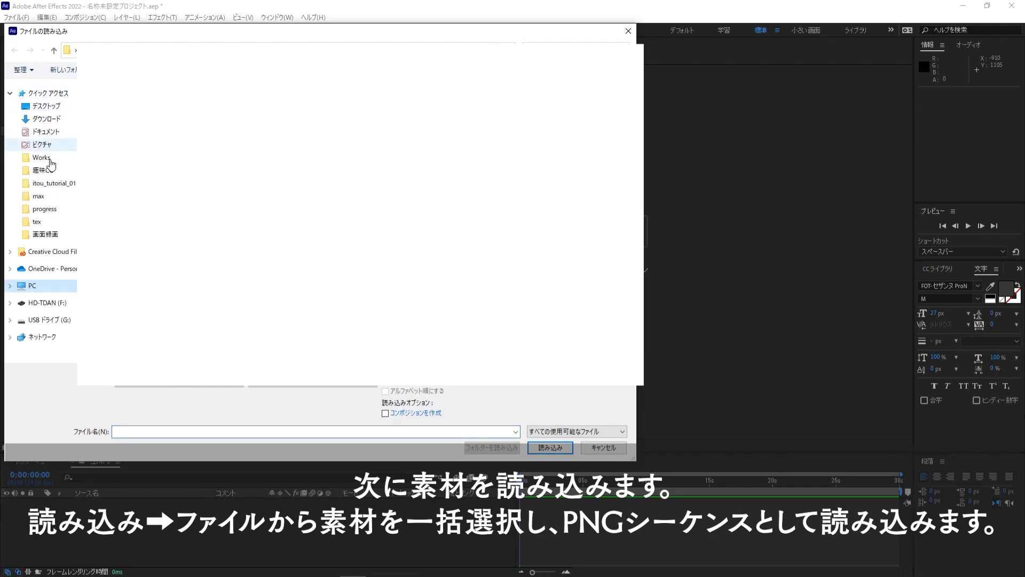
click(62, 186)
double_click(120, 100)
double_click(124, 101)
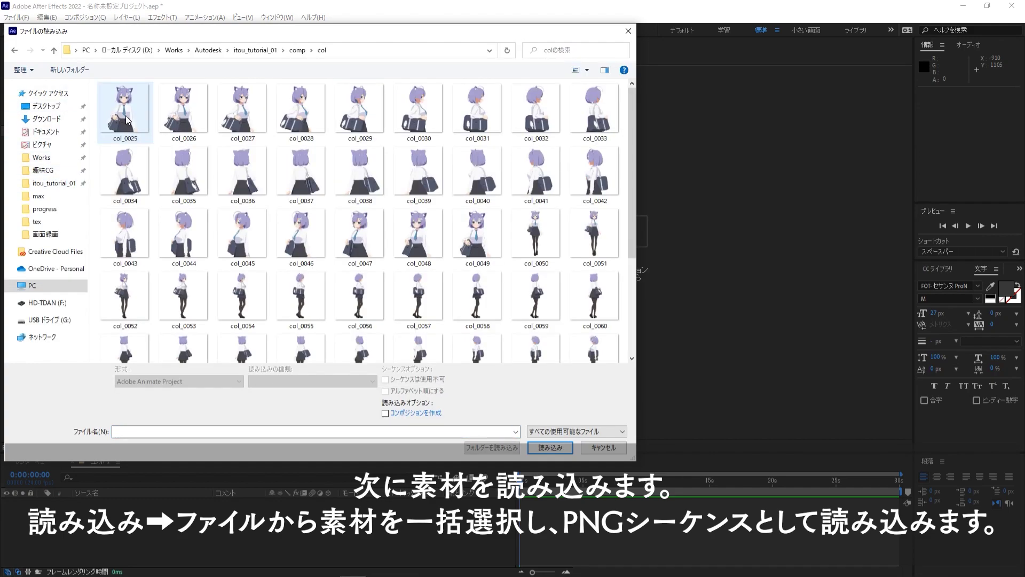
click(128, 119)
key(ctrl+a)
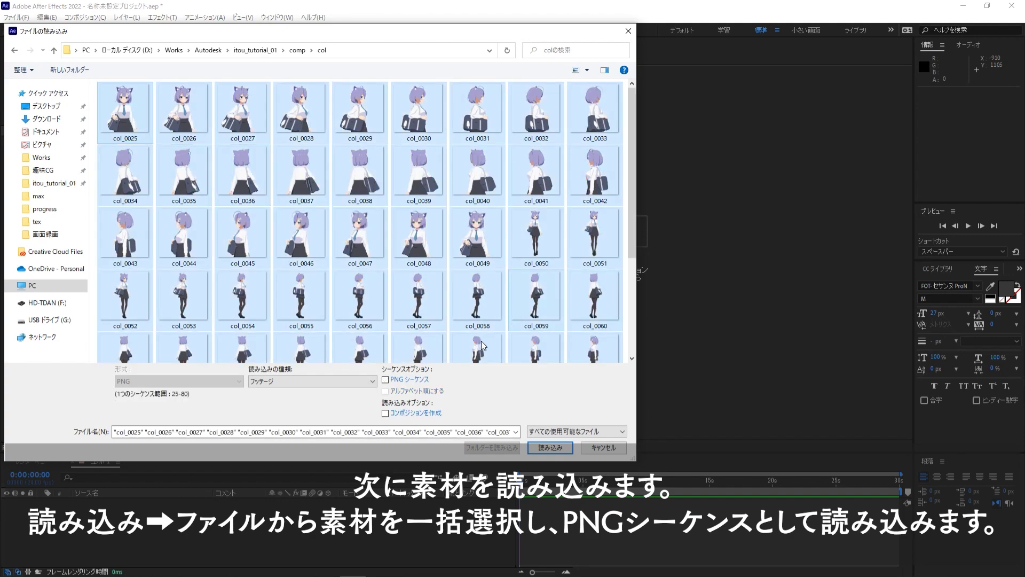
click(386, 380)
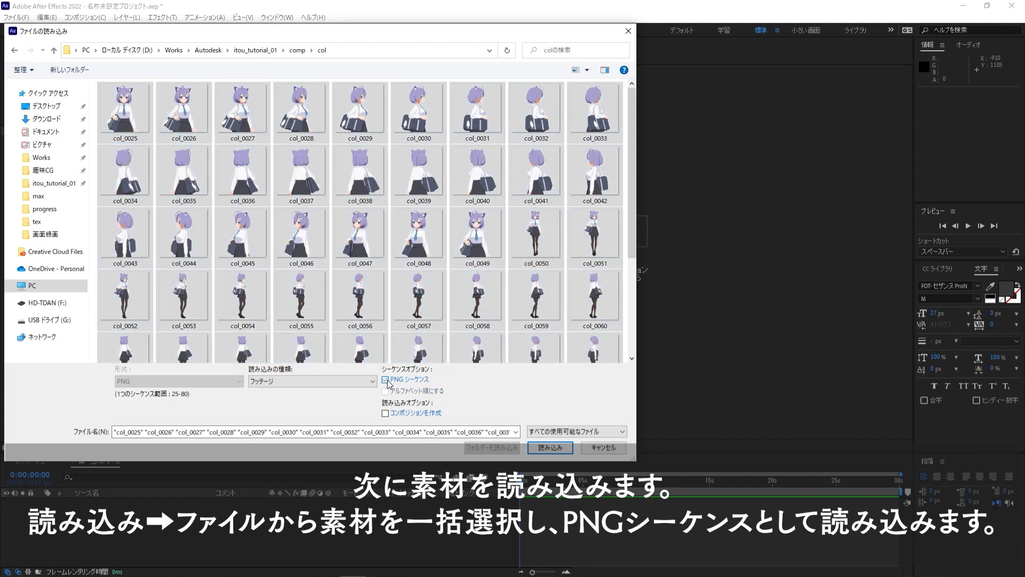
click(552, 448)
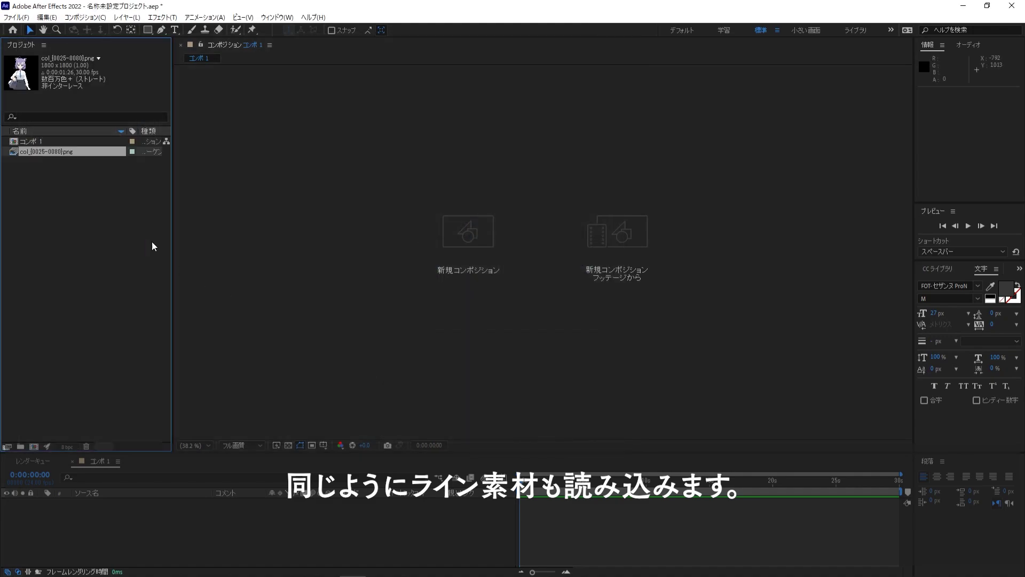
- Import line_0025–line_0080 from the line folder as a PNG sequence
click(73, 188)
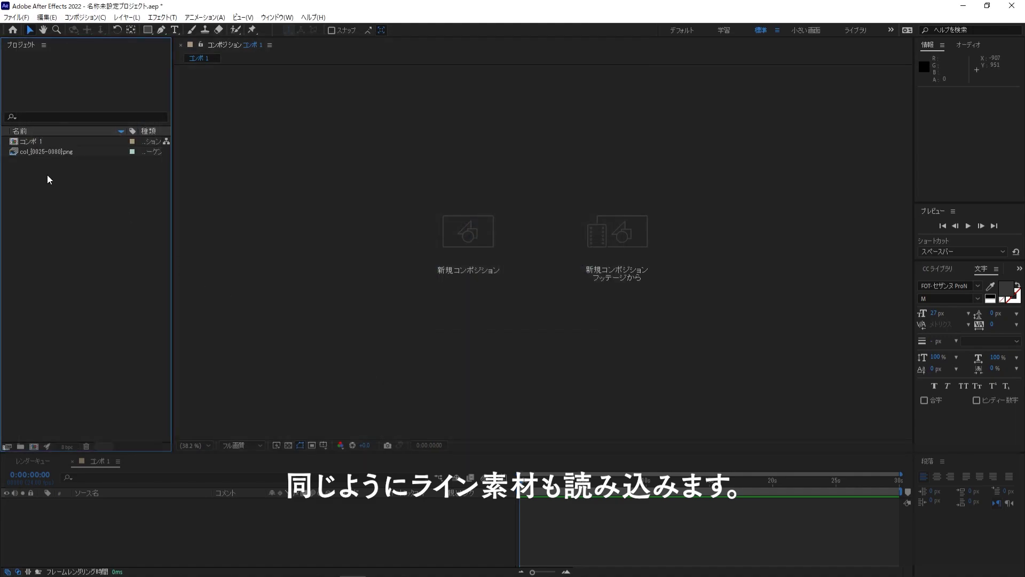
right_click(47, 176)
click(242, 230)
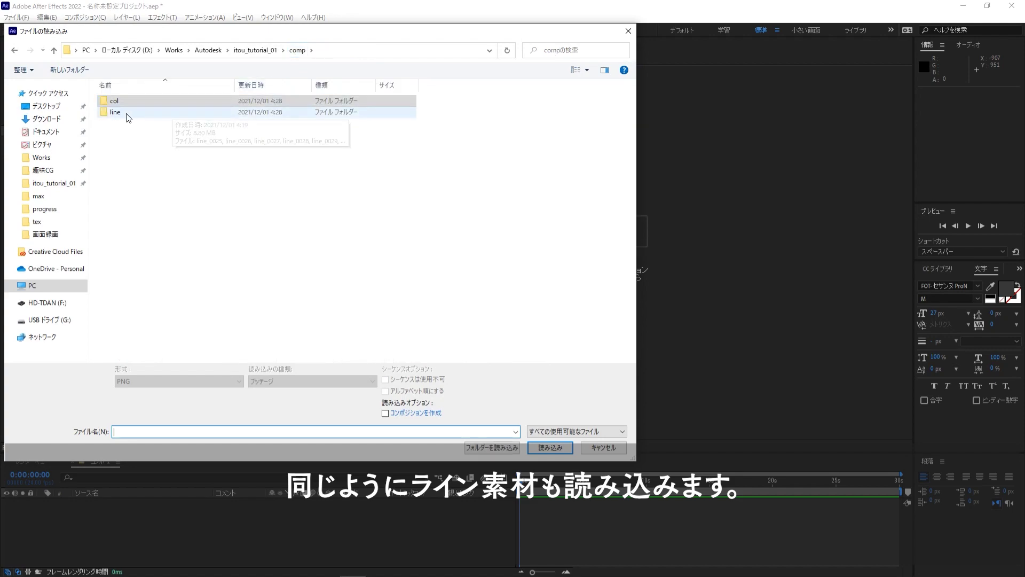
double_click(113, 114)
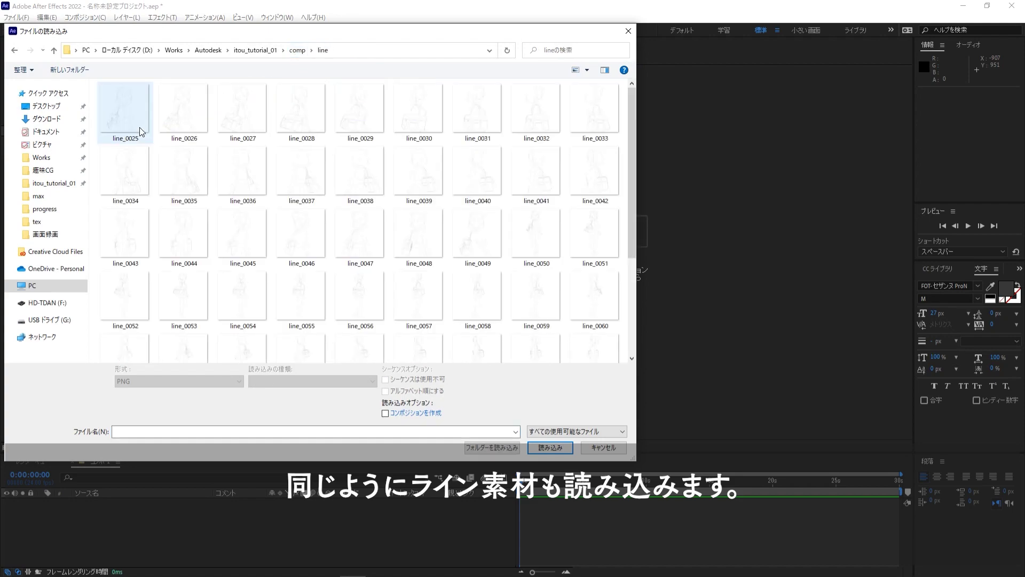
click(137, 124)
key(ctrl+a)
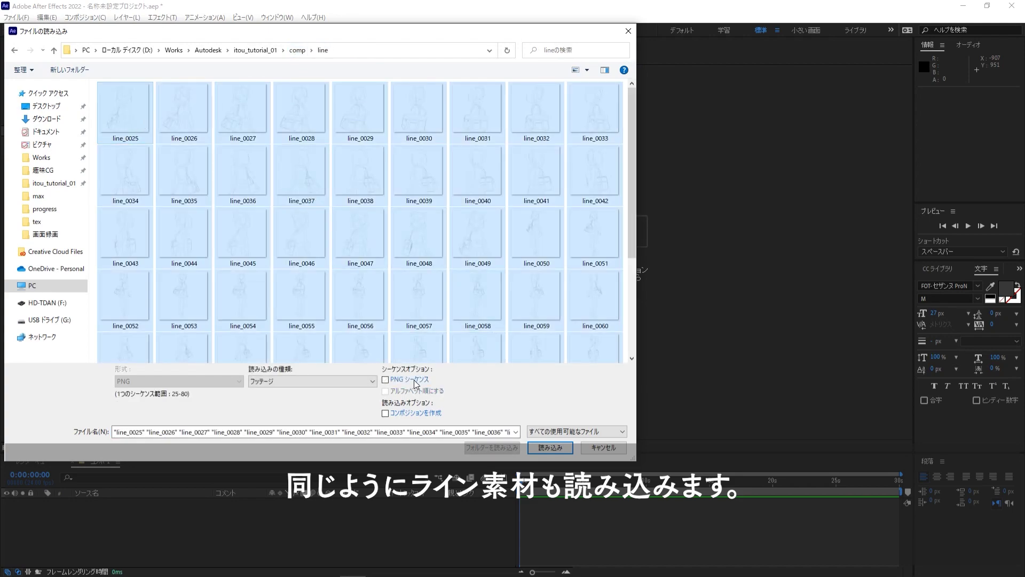
click(416, 382)
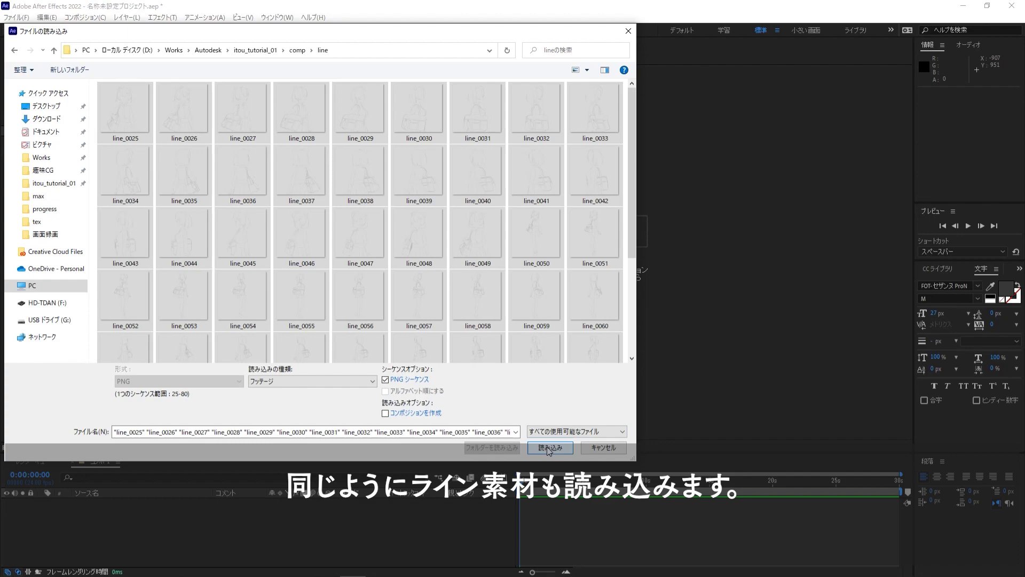
click(549, 449)
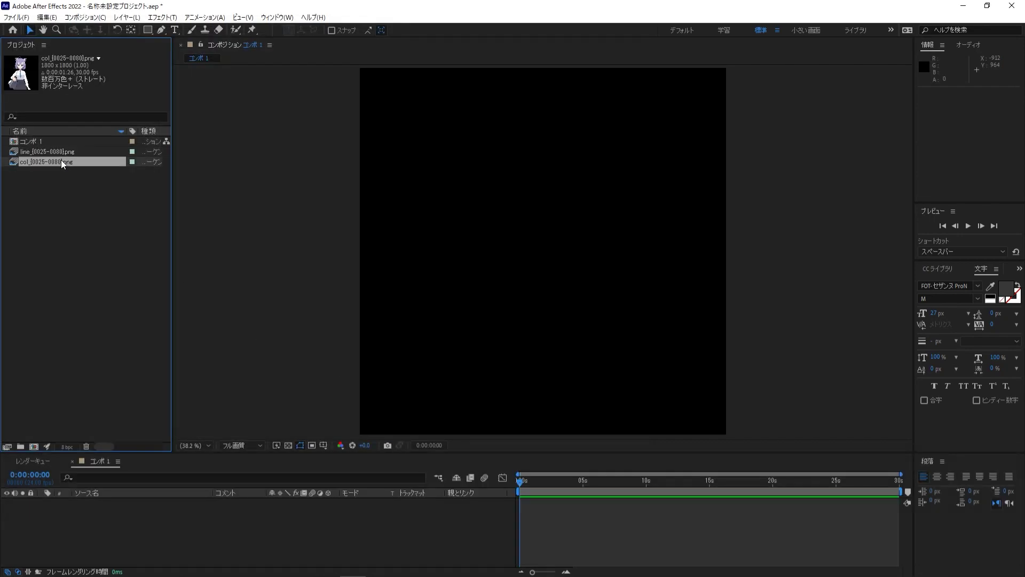
- Add the col sequence to コンポ 1 with the line sequence layered above it
drag(61, 161, 70, 182)
drag(128, 518, 128, 517)
click(80, 264)
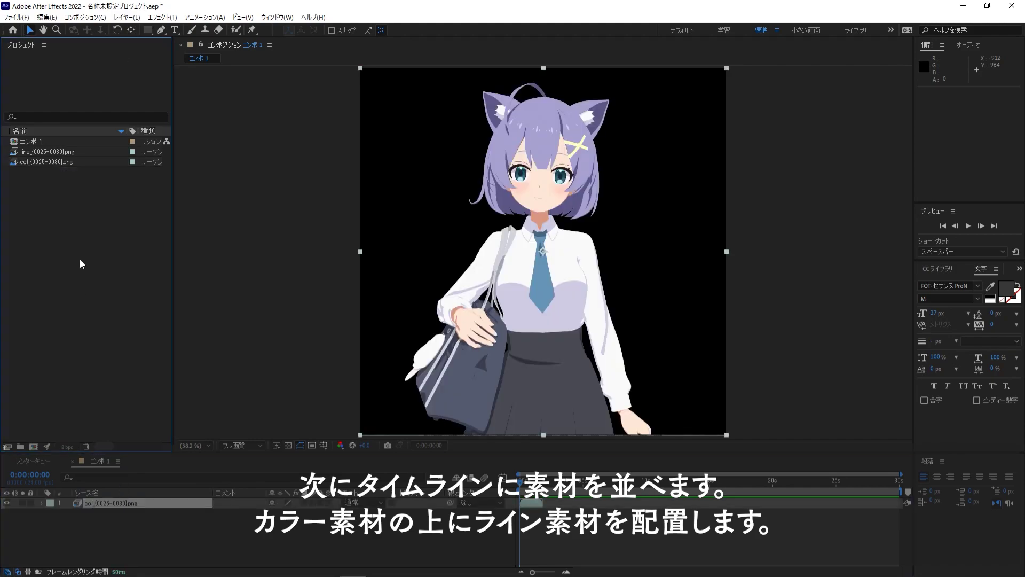
click(48, 153)
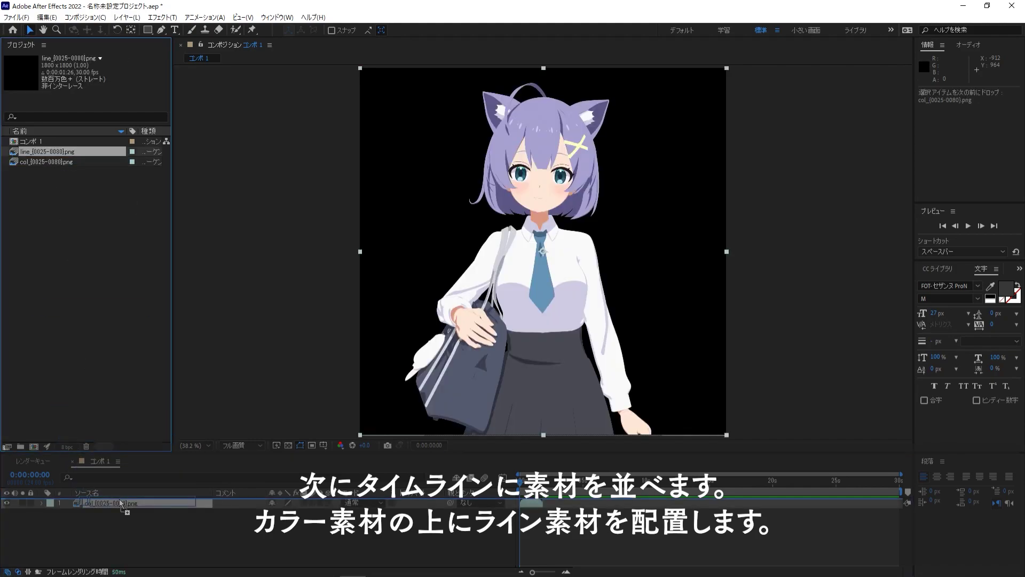
drag(121, 503, 121, 503)
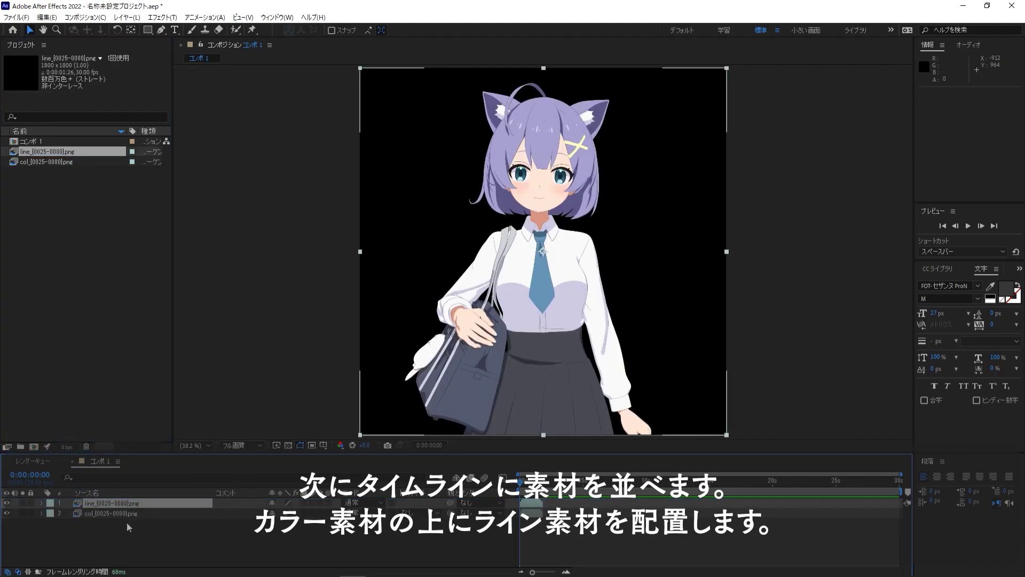
- Add a white solid and move it beneath the character layers
right_click(103, 536)
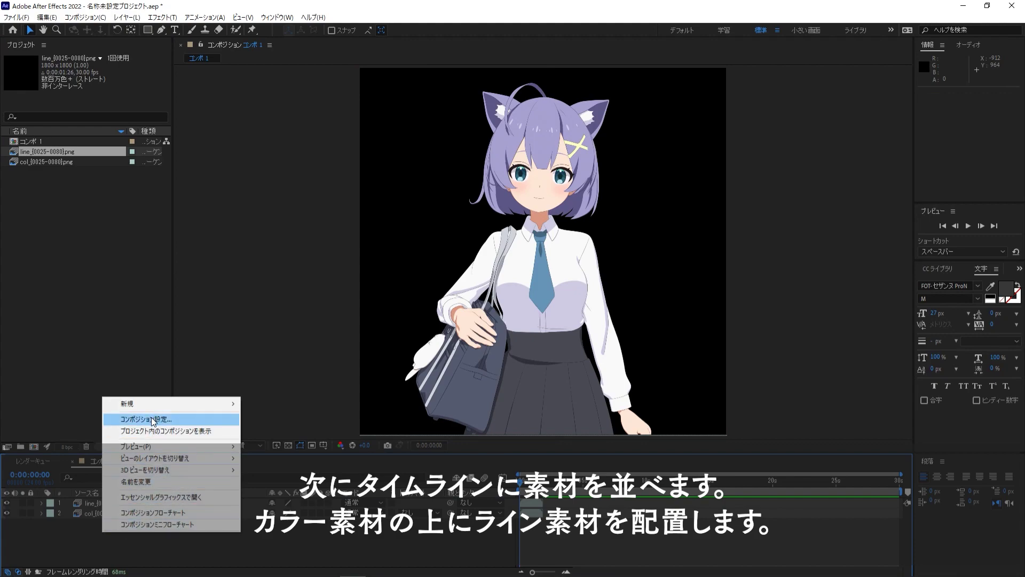
mouse_move(200, 373)
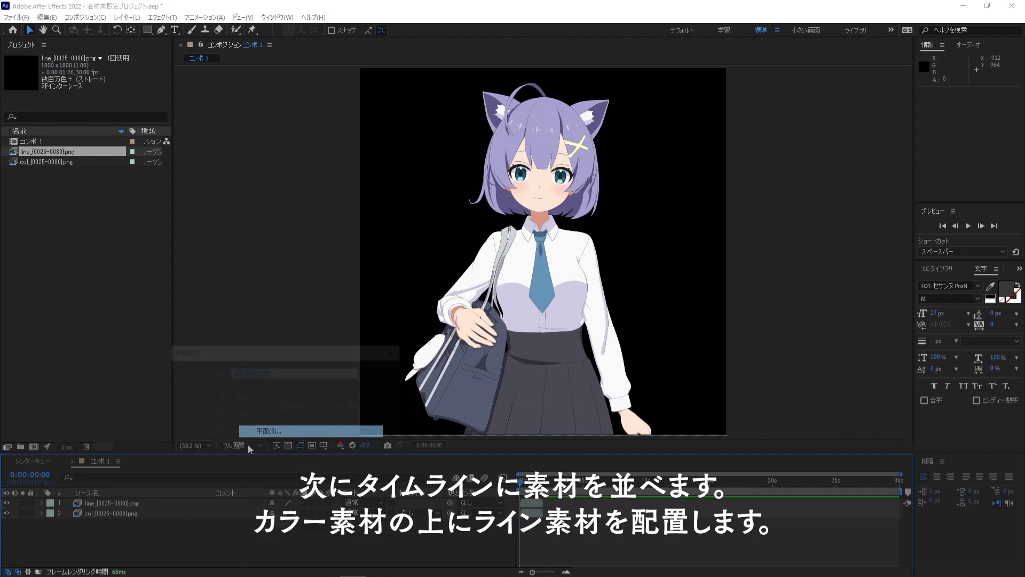
click(272, 427)
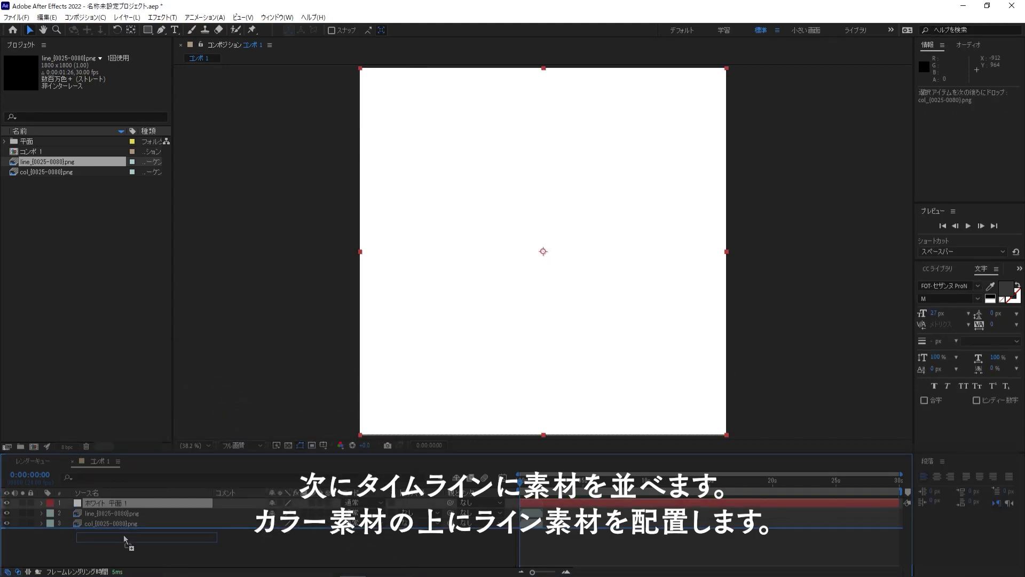
drag(125, 539, 127, 540)
click(71, 250)
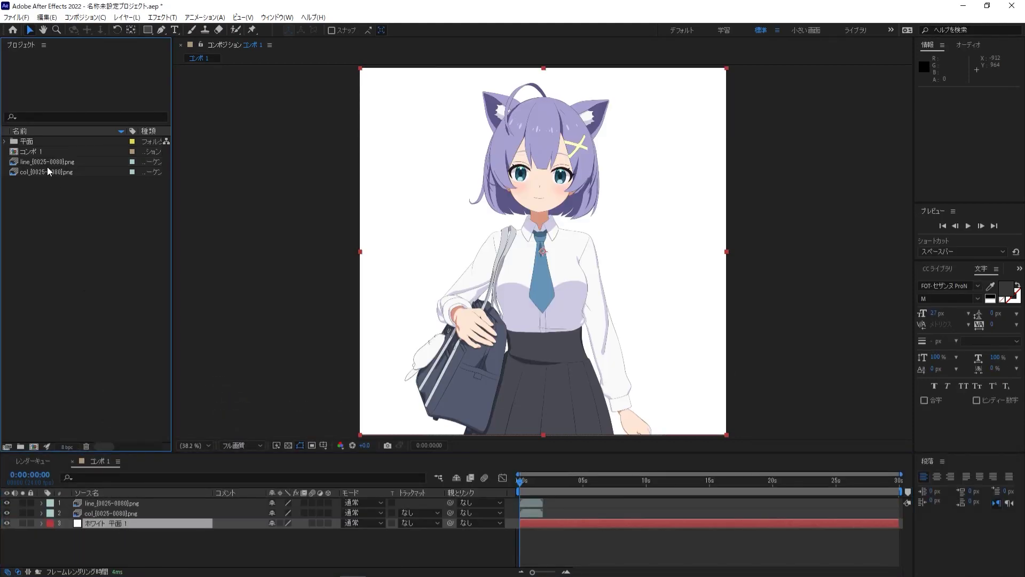
- Interpret the col footage at an assumed frame rate of 8 fps
right_click(45, 174)
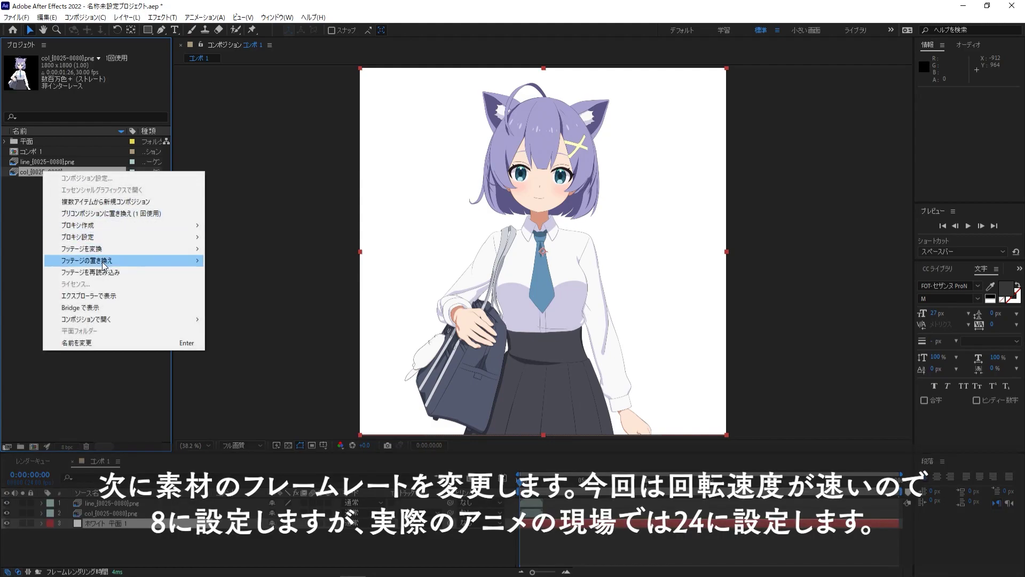
click(30, 180)
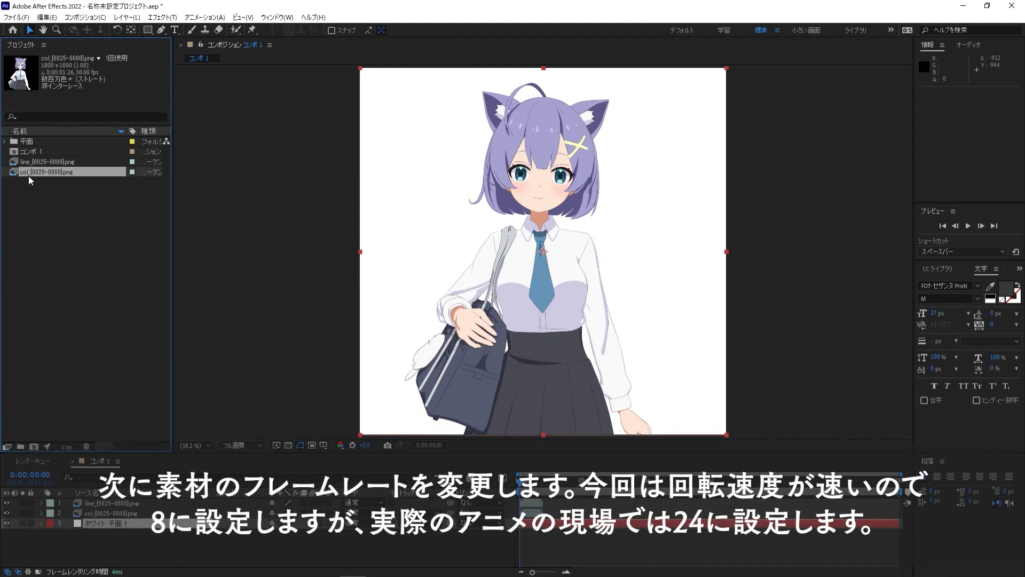
right_click(49, 173)
mouse_move(88, 249)
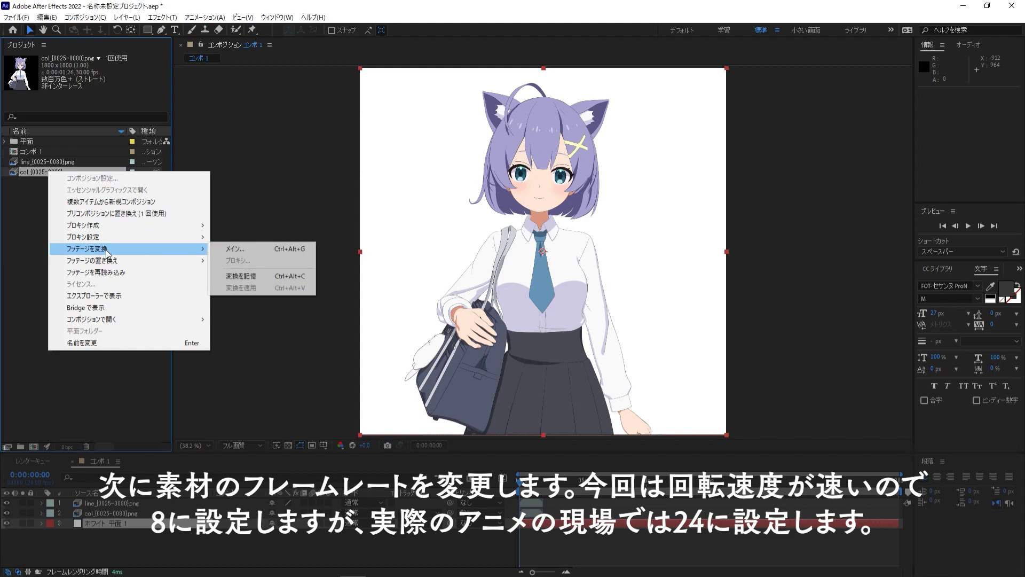
click(231, 252)
text(8)
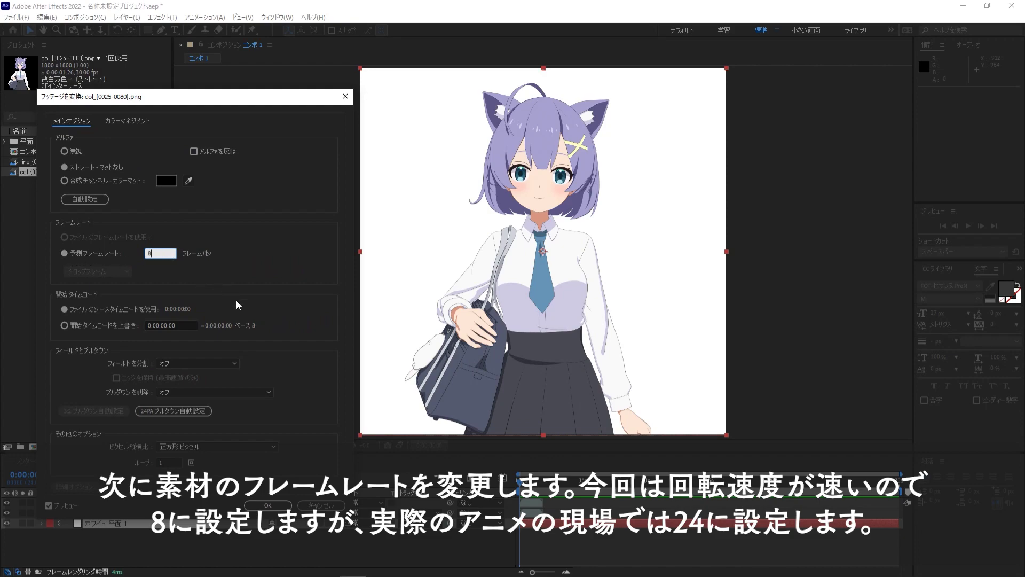
click(268, 506)
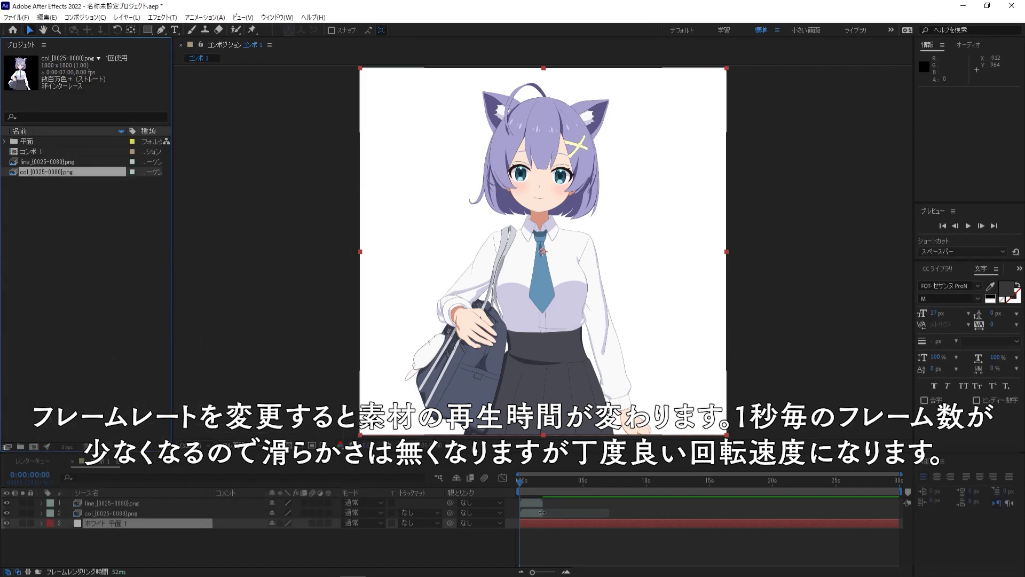
click(542, 513)
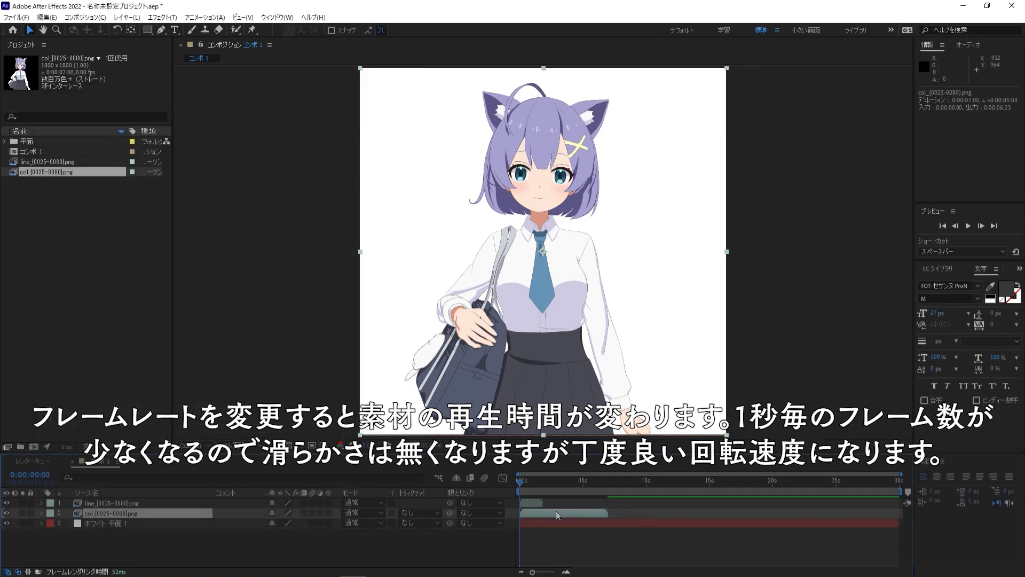
- Interpret the line footage at 8 fps as well
right_click(60, 163)
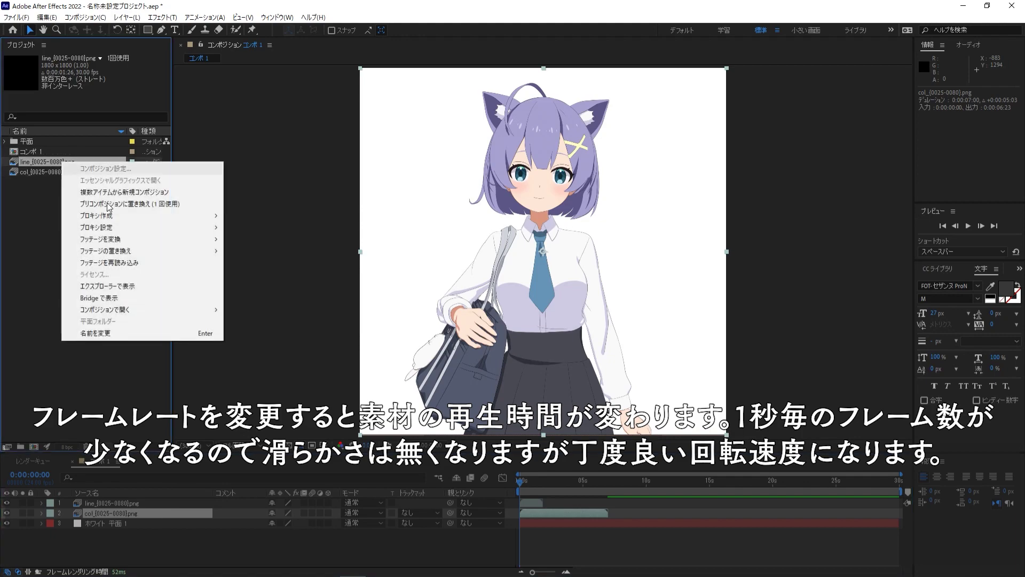
mouse_move(121, 239)
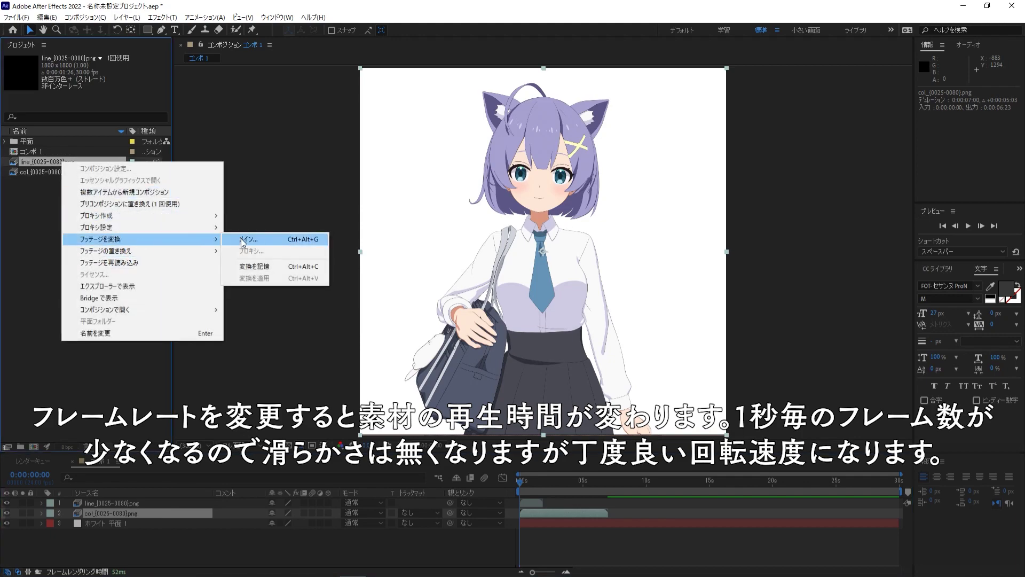
click(241, 239)
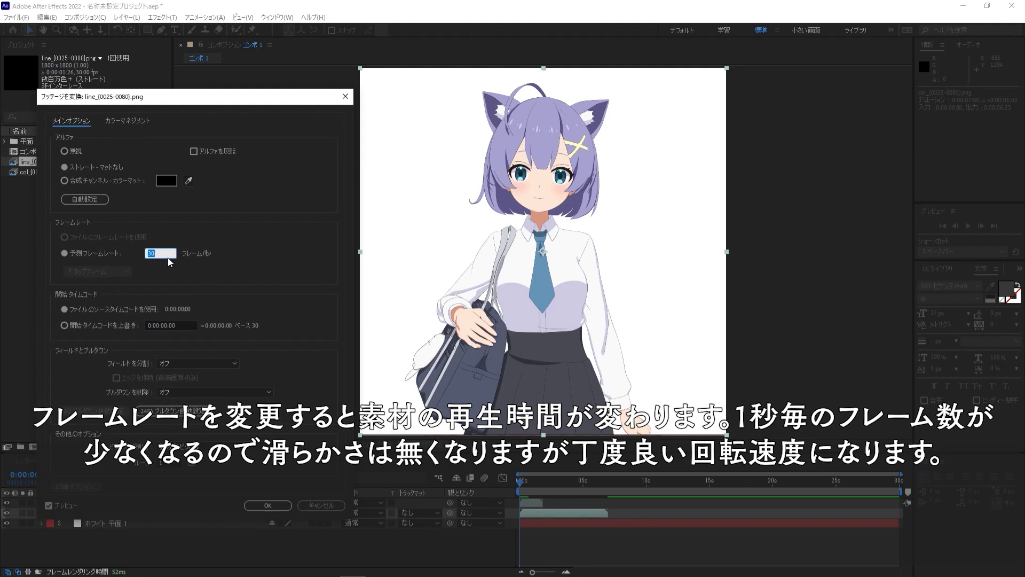
text(8)
click(266, 505)
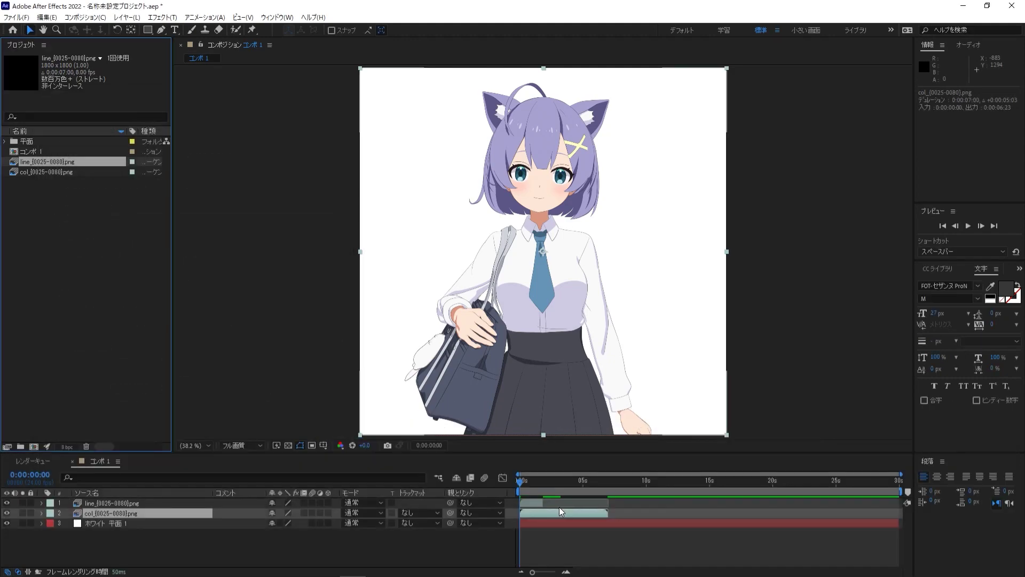
- End the work area at the 7-second footage length and preview the turnaround
click(543, 505)
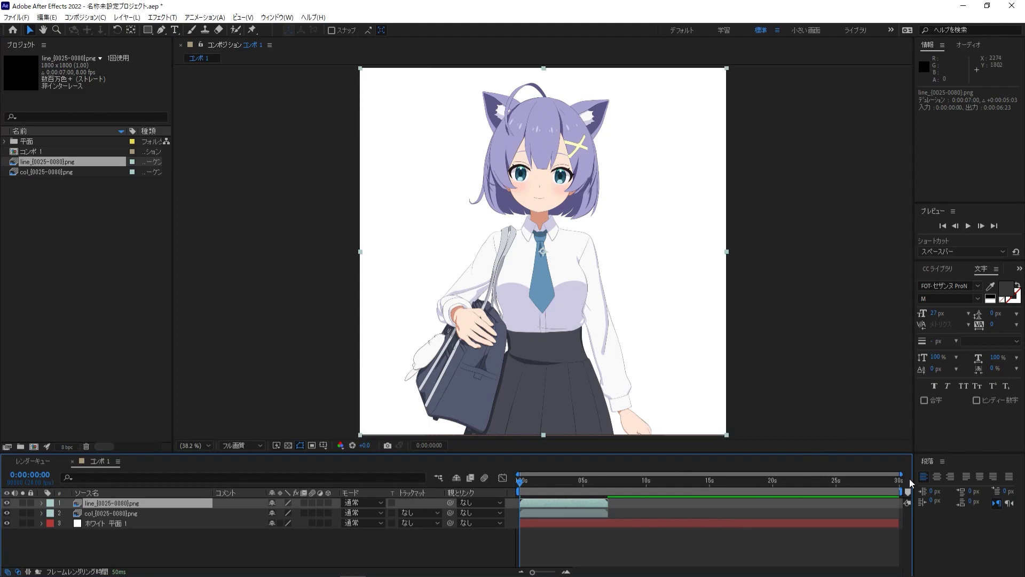
drag(902, 491, 601, 492)
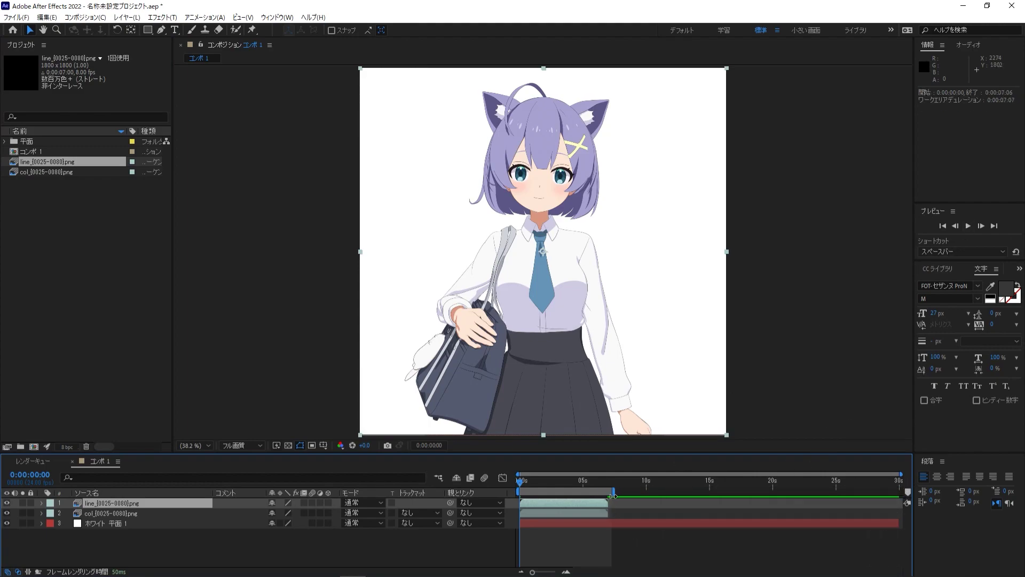
click(565, 574)
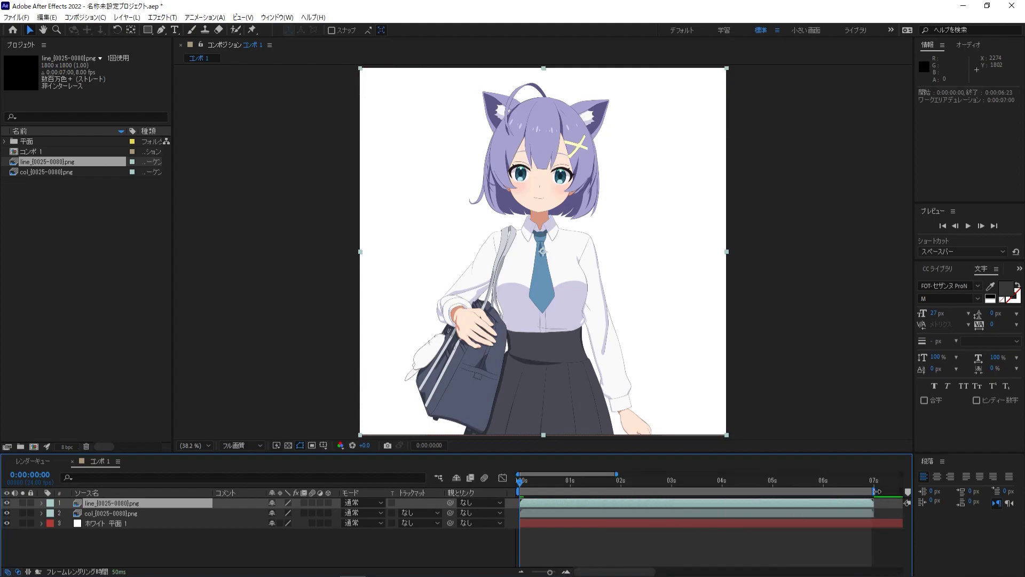
click(523, 572)
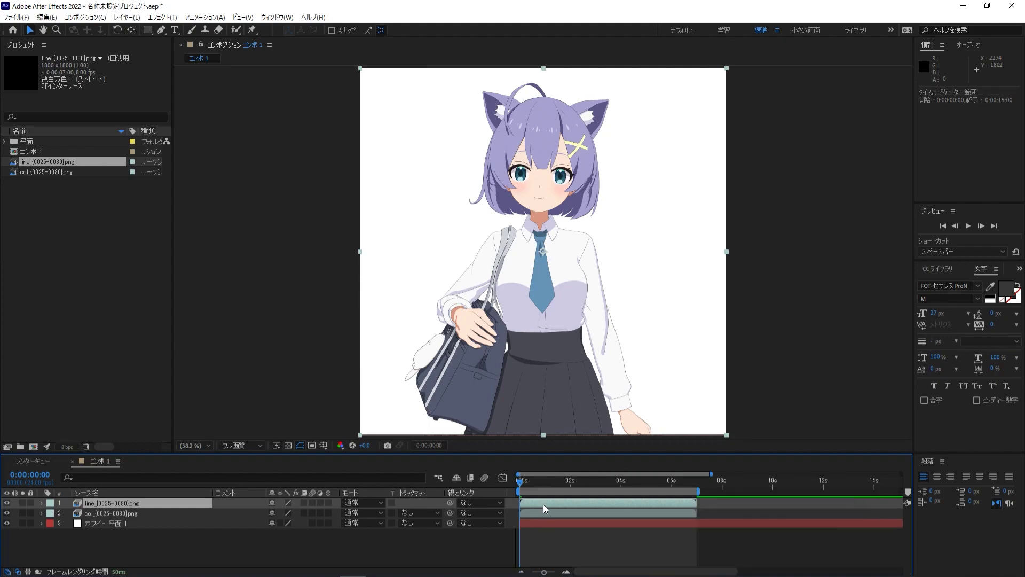
click(970, 227)
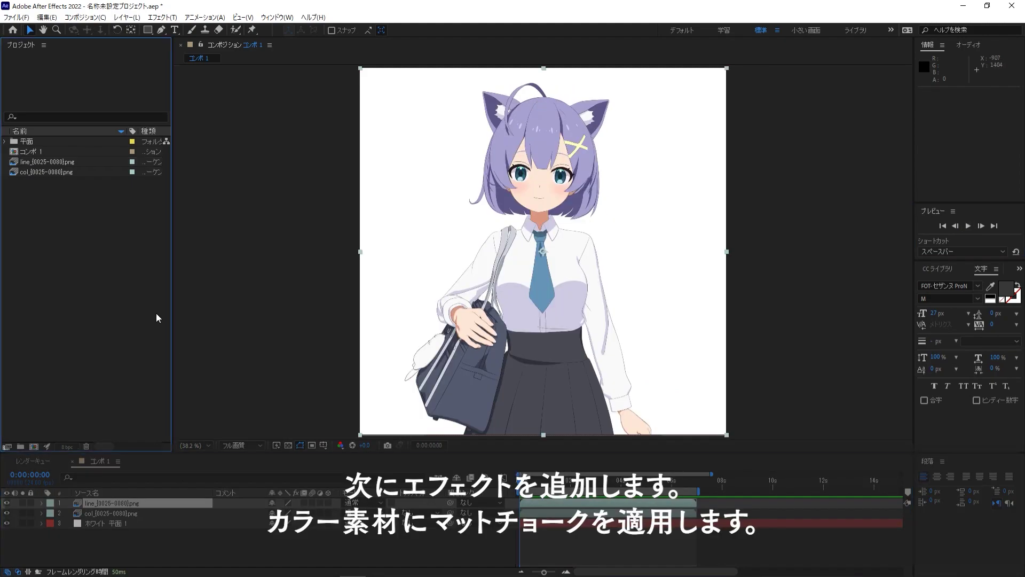
- Apply Matte Choker to the col layer: geometric softness 15.3, choke 113, gray softness 92%
click(120, 514)
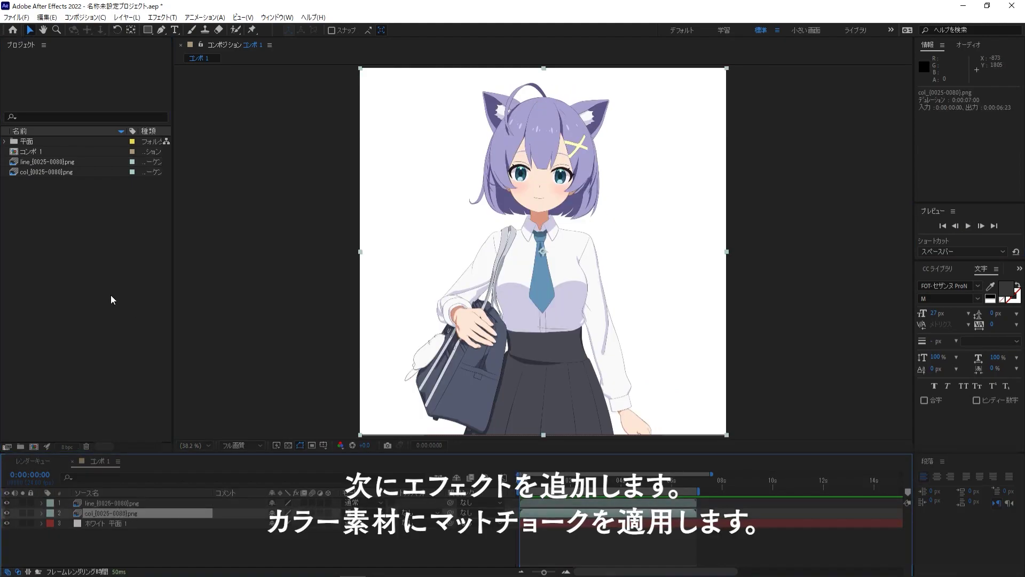
click(159, 17)
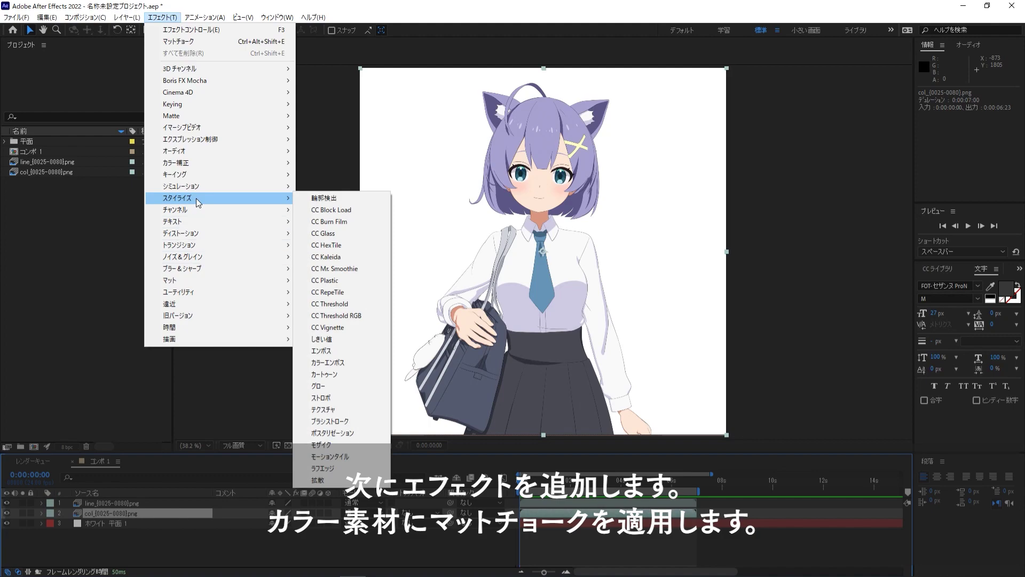
mouse_move(208, 280)
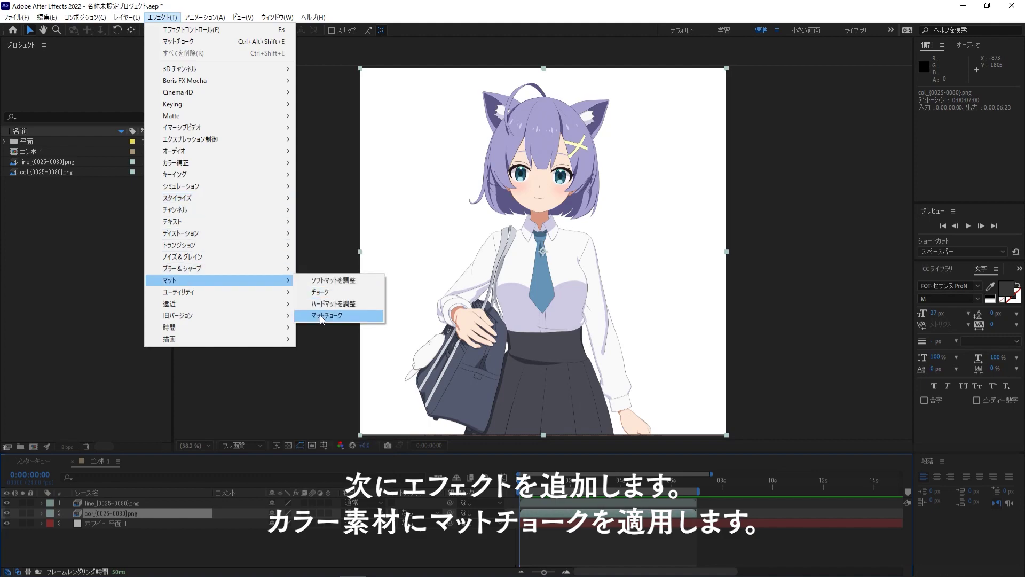
click(321, 315)
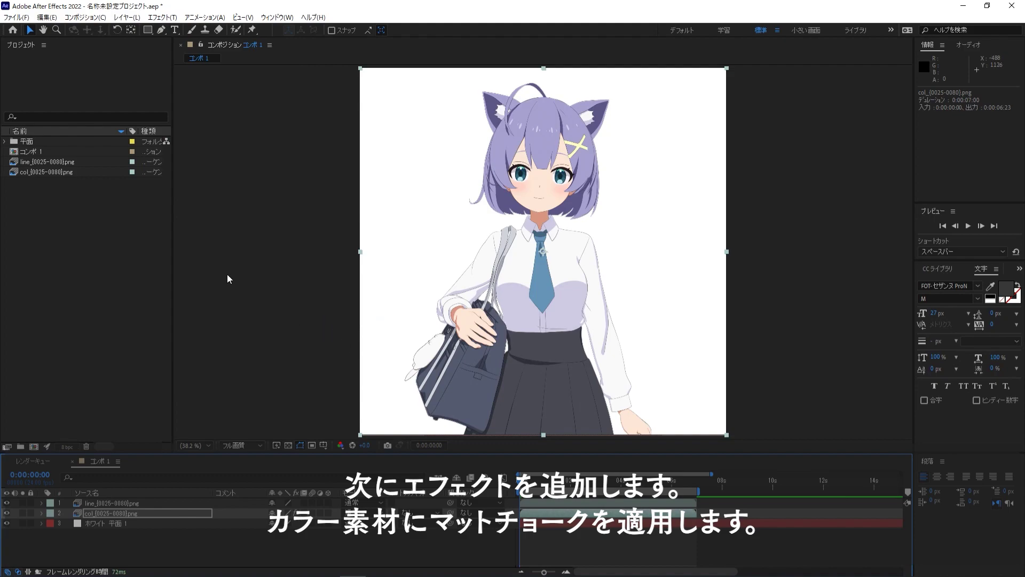
click(162, 17)
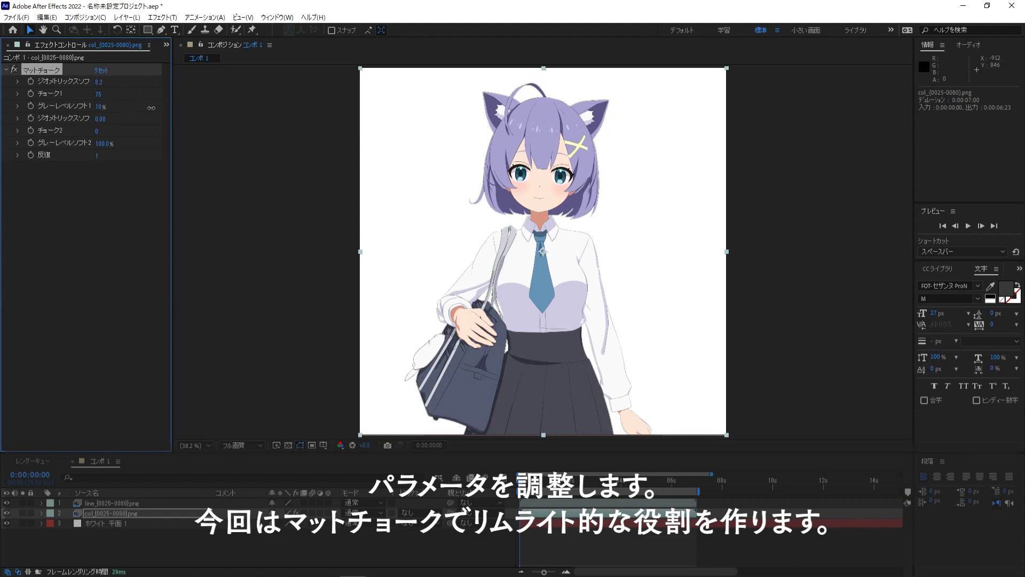
drag(126, 114, 179, 116)
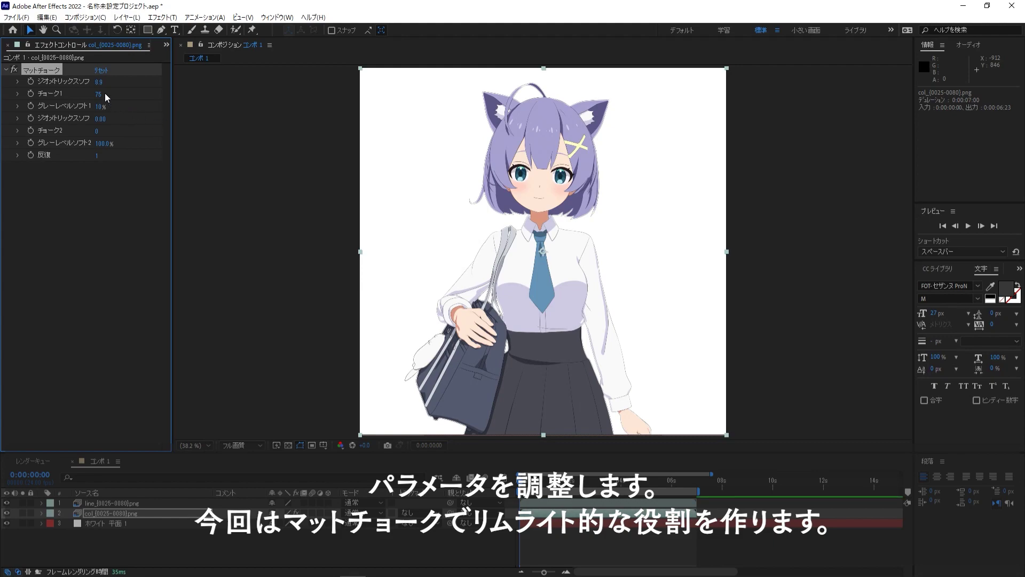
drag(119, 93, 118, 106)
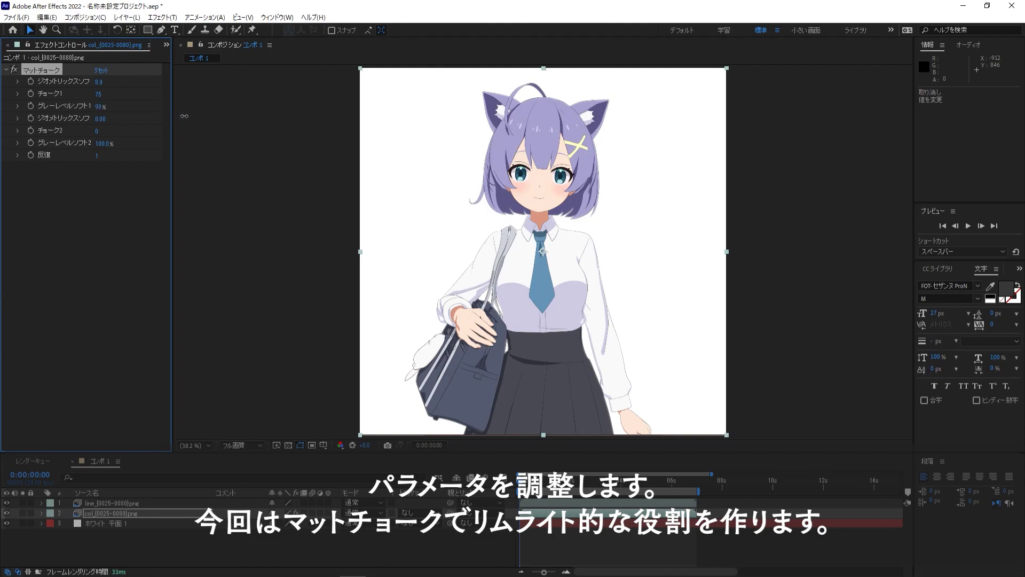
drag(171, 113, 177, 115)
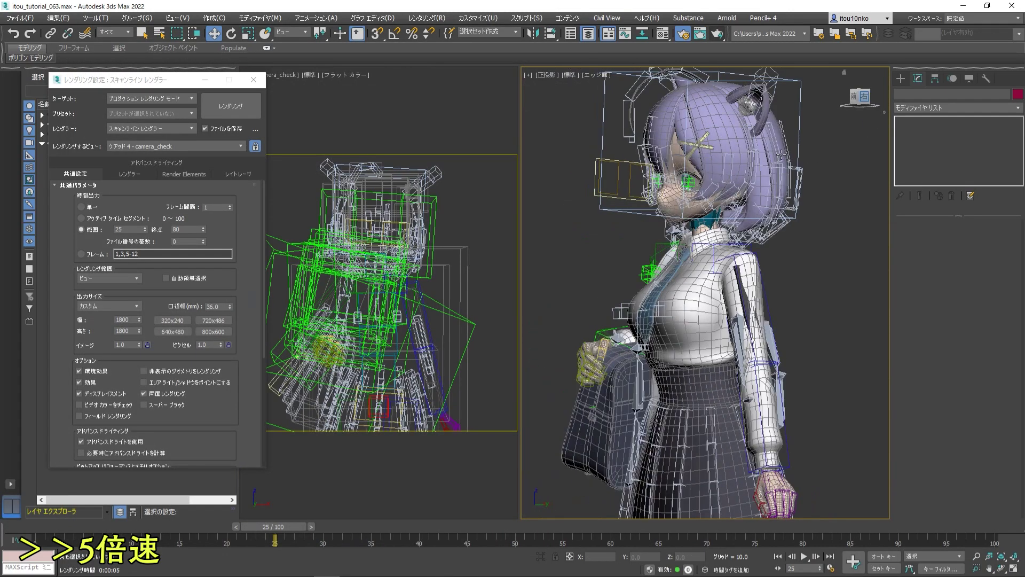
- Rotate Bip001 Head in Local coordinates while checking the front view
key(e)
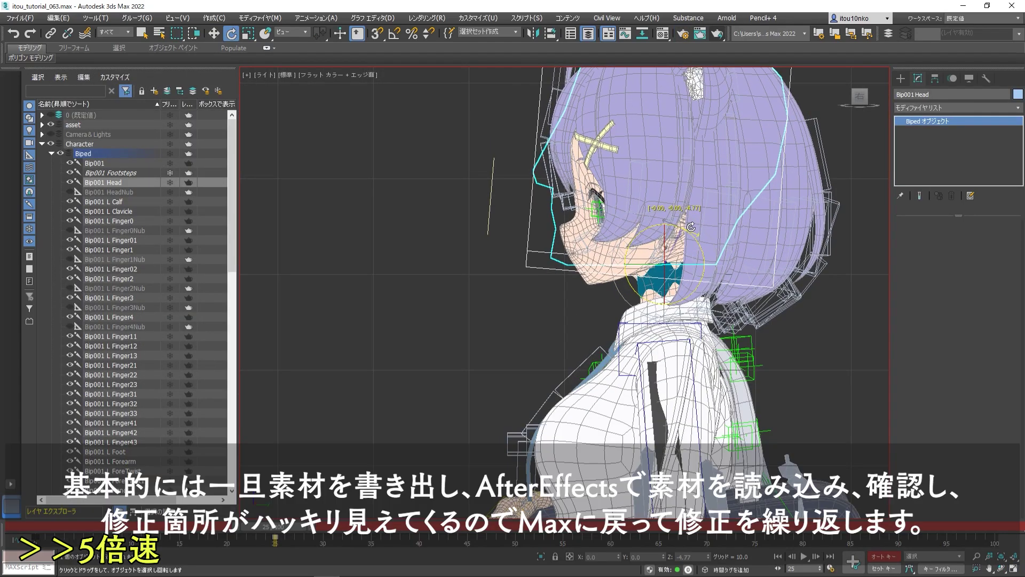
click(291, 32)
click(288, 75)
key(f)
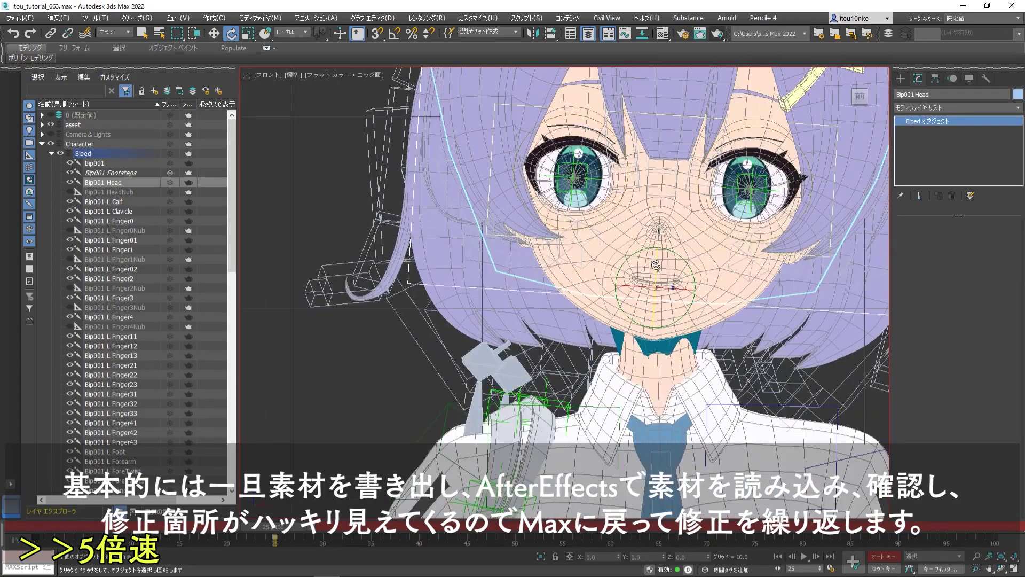
scroll(656, 266, down, 5)
key(alt+w)
scroll(691, 279, up, 5)
key(w)
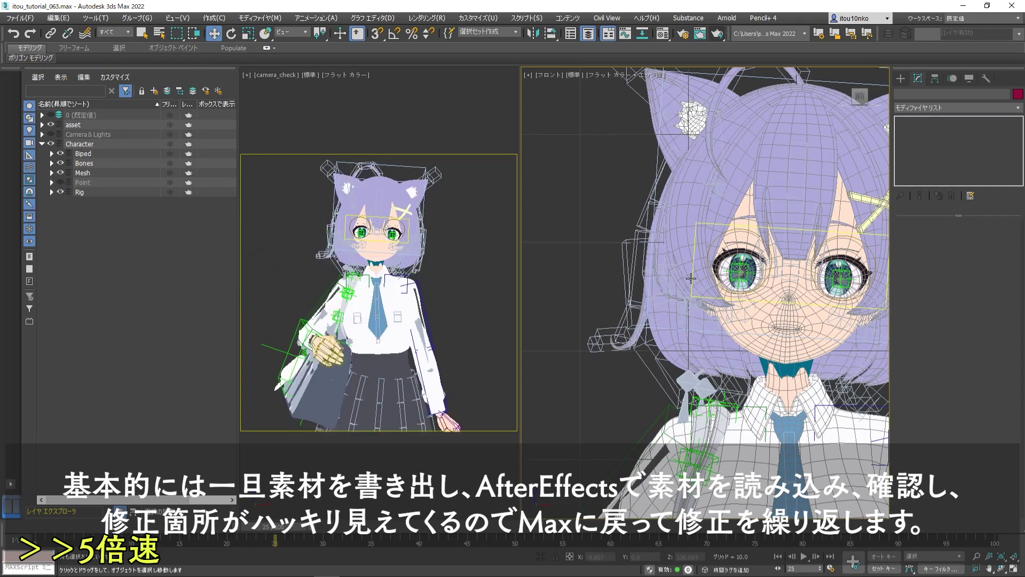
- Select the Rig_eye controls Rectangle001 and Circle_R using local axes
click(691, 278)
key(z)
click(291, 32)
click(288, 75)
scroll(705, 267, down, 2)
scroll(718, 257, up, 2)
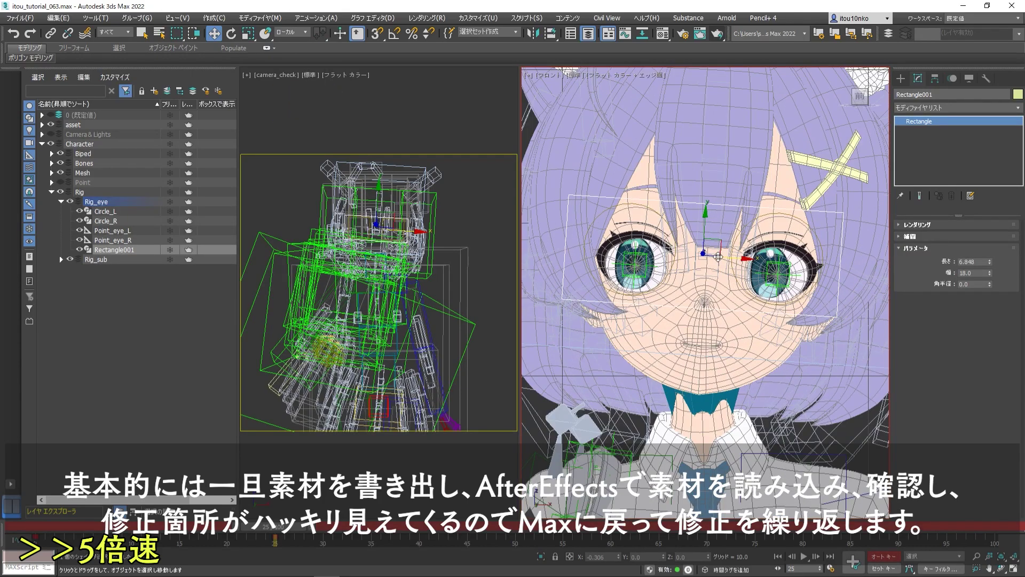
click(654, 252)
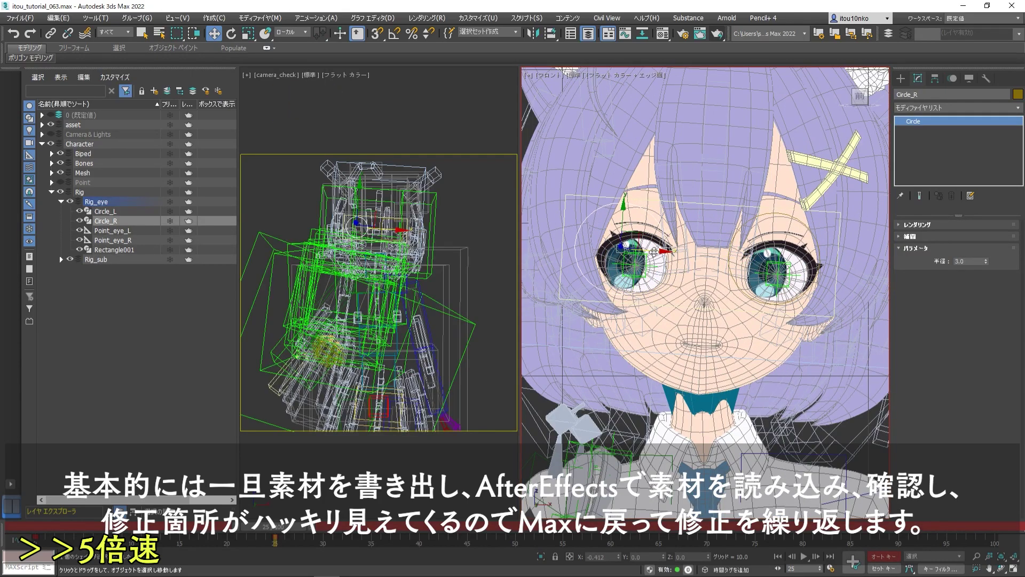
scroll(669, 257, down, 5)
scroll(694, 241, down, 3)
scroll(694, 240, up, 2)
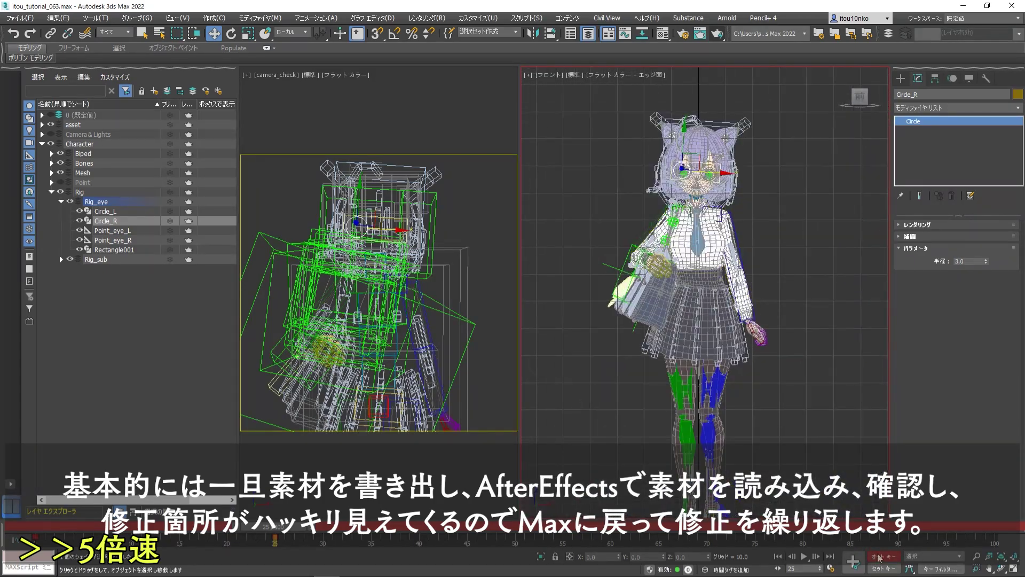
- Re-render the image sequence from the camera_check view
click(355, 107)
scroll(696, 150, up, 5)
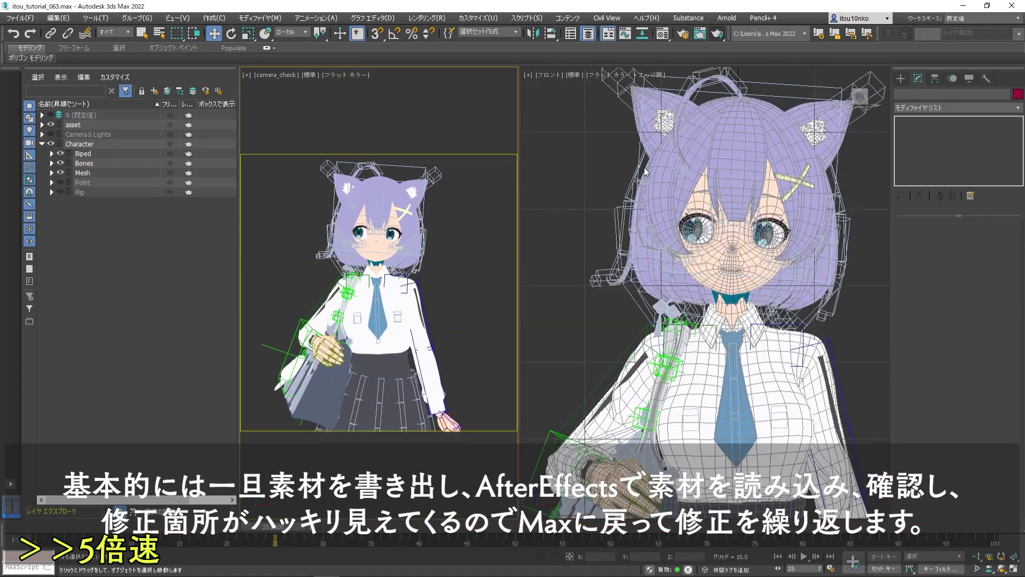
scroll(696, 149, up, 2)
scroll(697, 150, down, 2)
key(shift+q)
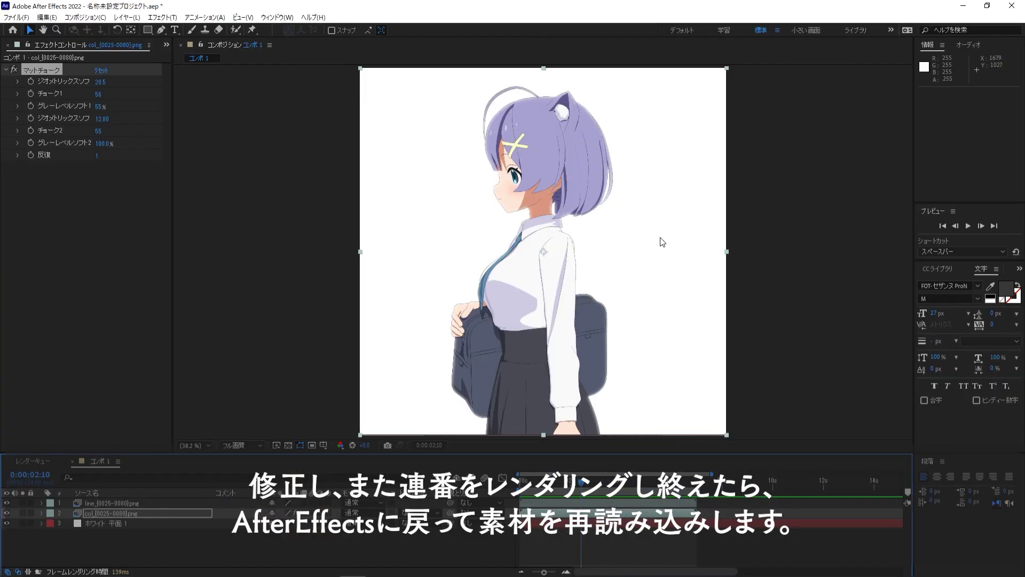
- Return to the comp start and reload both col_[0025-0080].png and line_[0025-0080].png
click(483, 541)
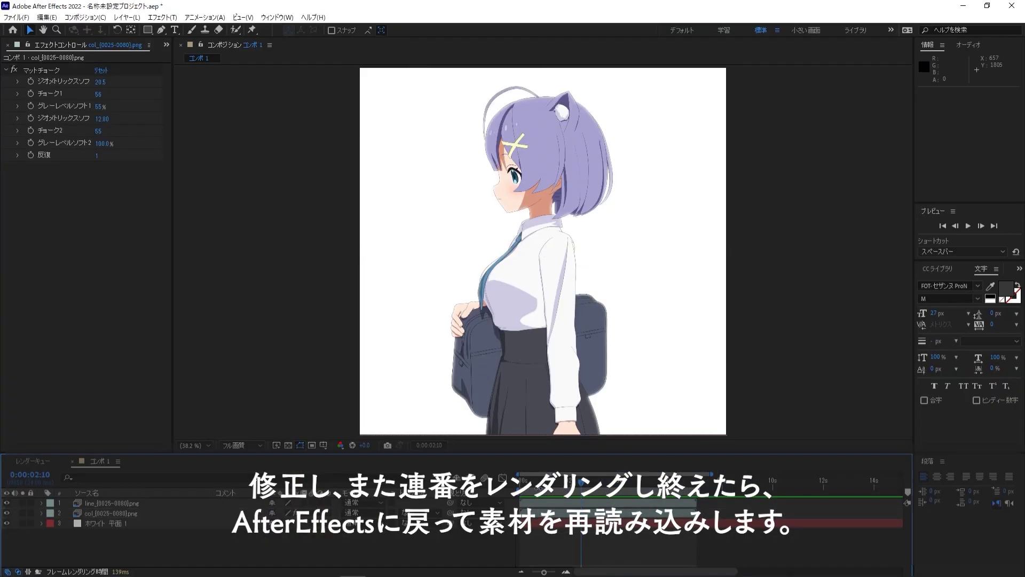
key(Home)
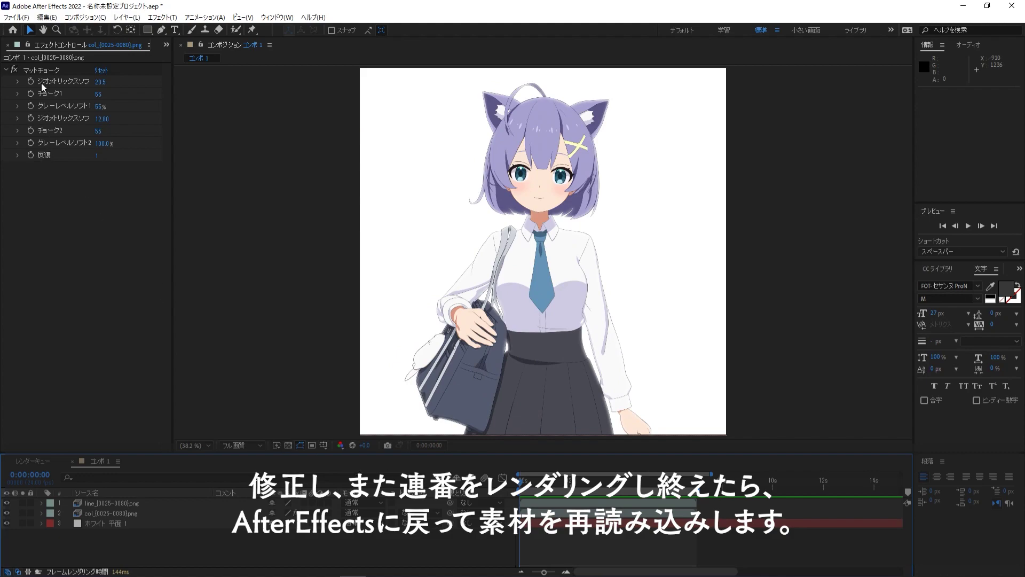
click(8, 45)
right_click(56, 171)
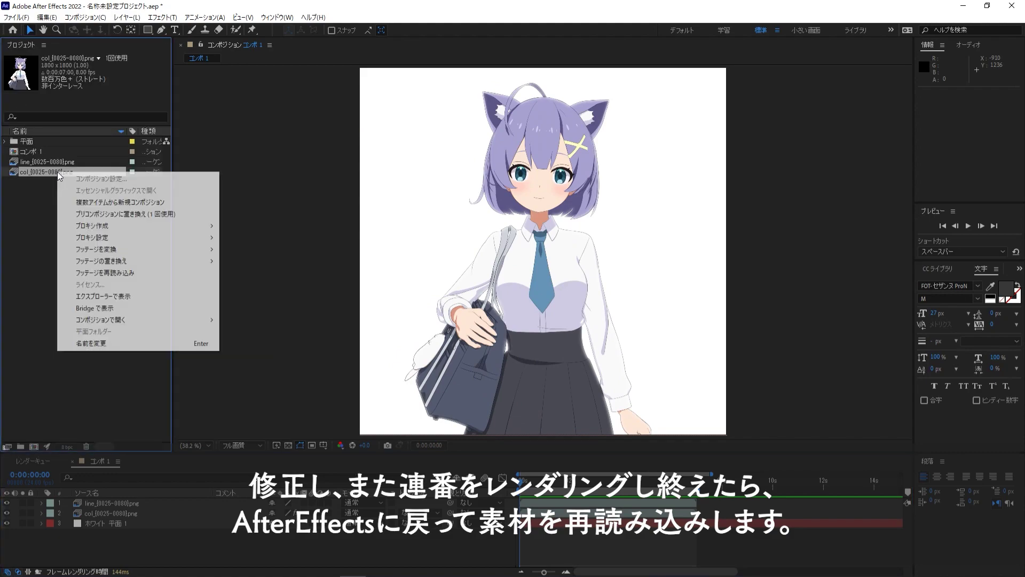
click(148, 276)
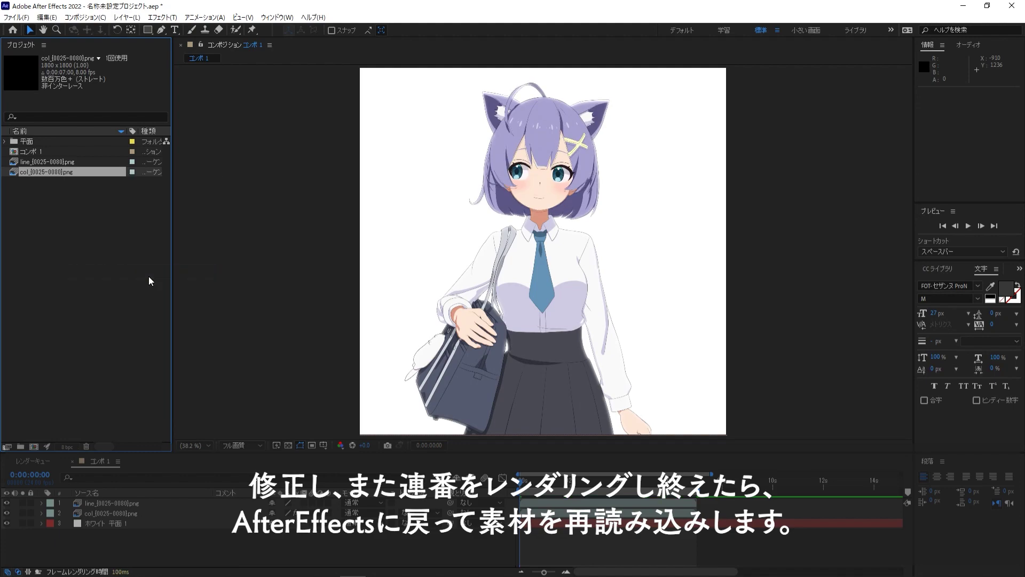
right_click(51, 162)
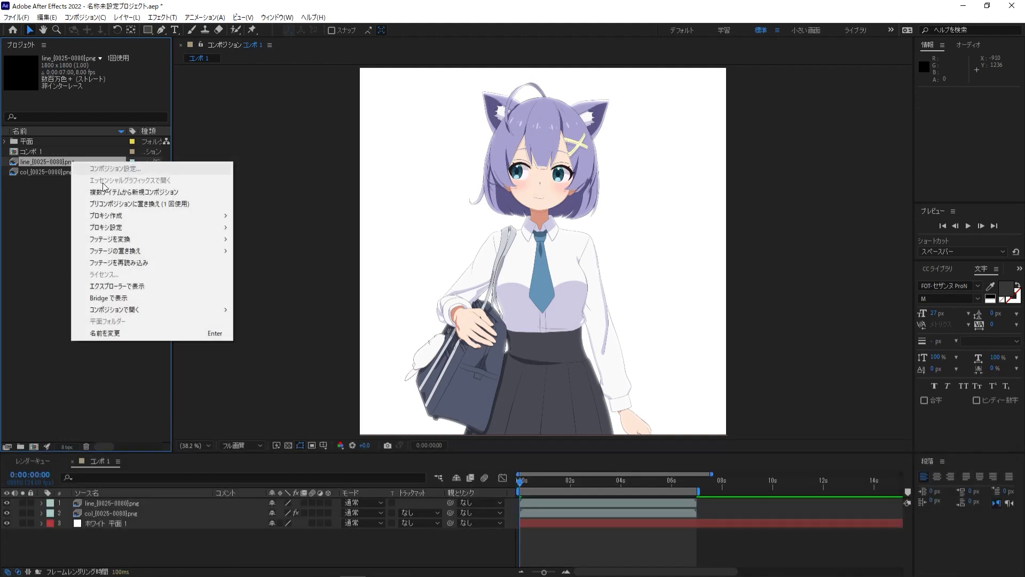
click(127, 262)
click(95, 264)
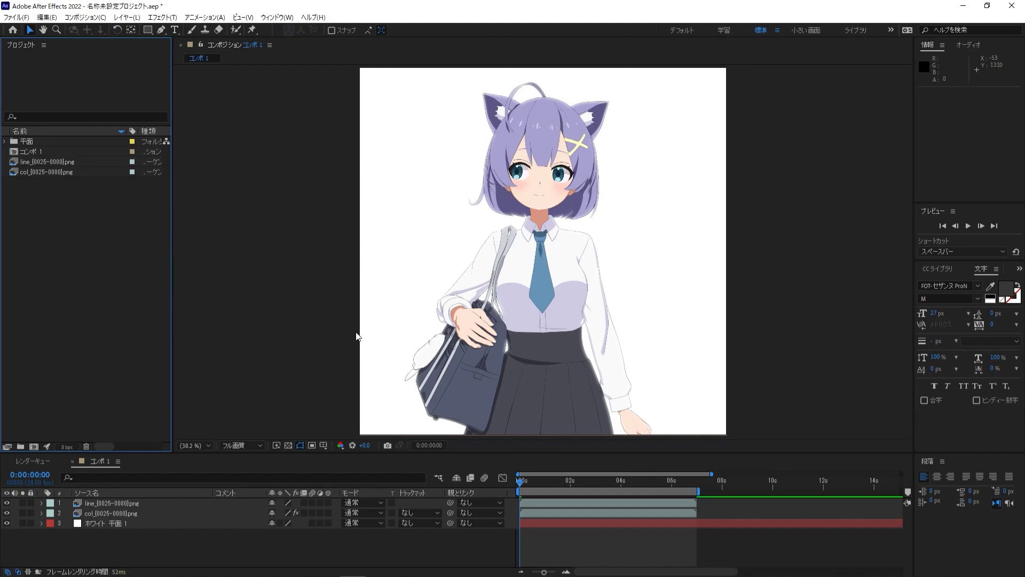
click(967, 225)
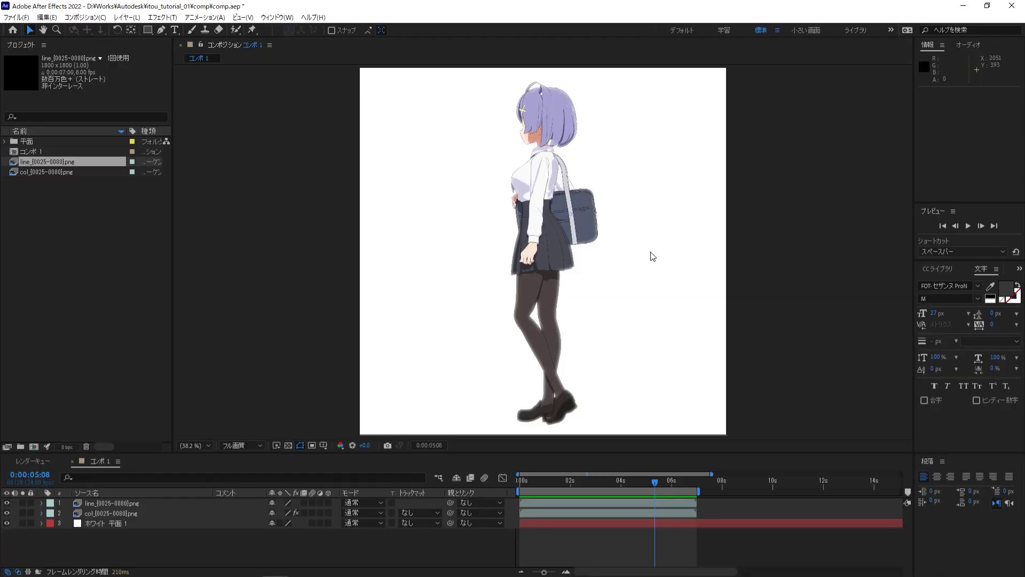
click(968, 227)
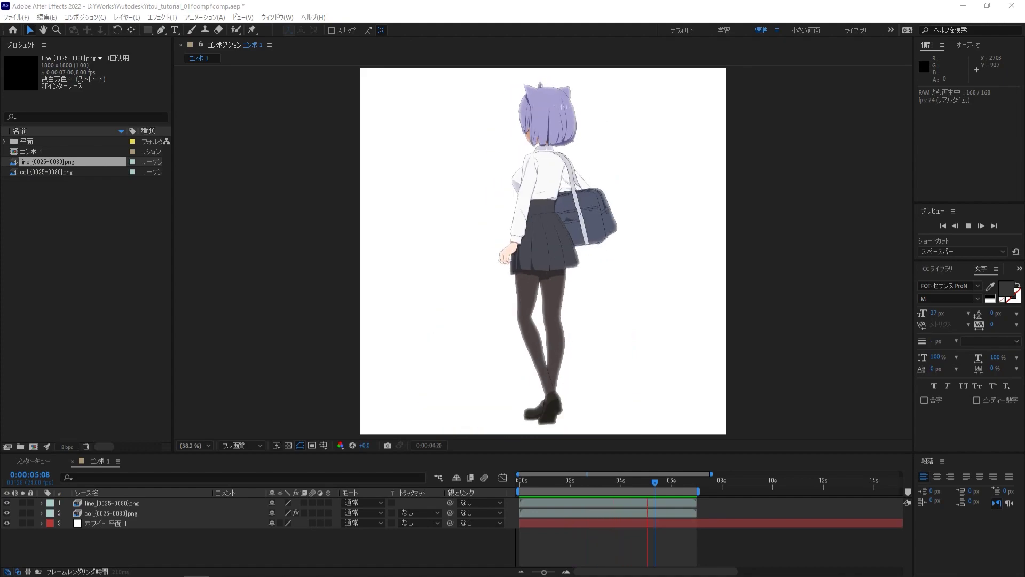
- Queue コンポ 1 for rendering and open its Output Module settings for AVI
click(36, 466)
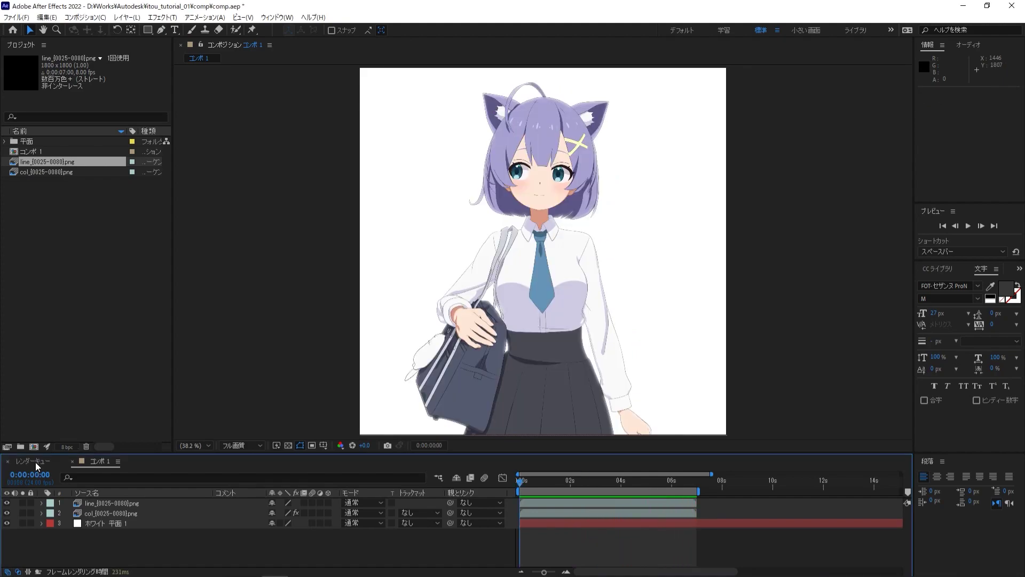
click(36, 463)
click(95, 462)
click(48, 152)
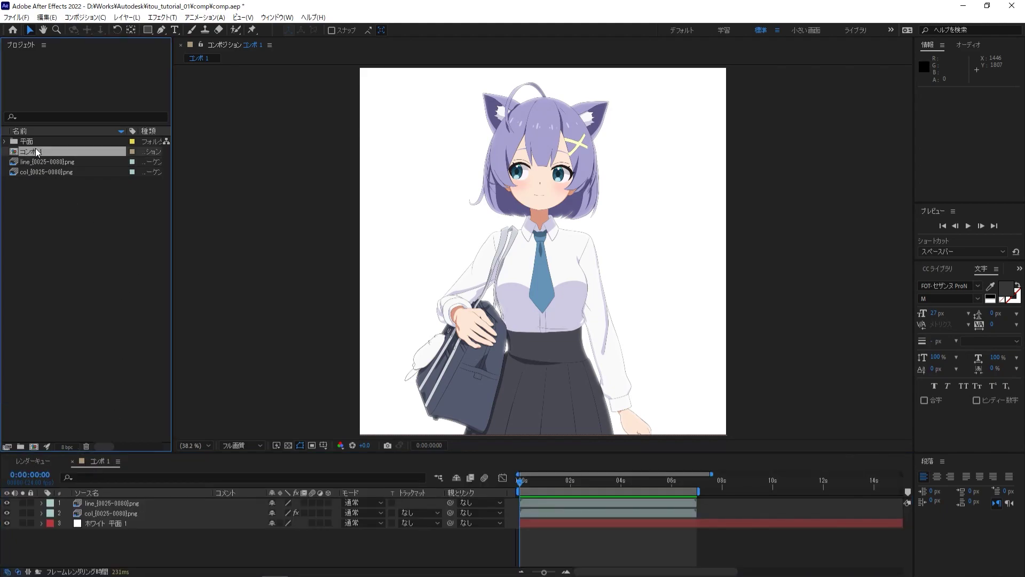
click(24, 18)
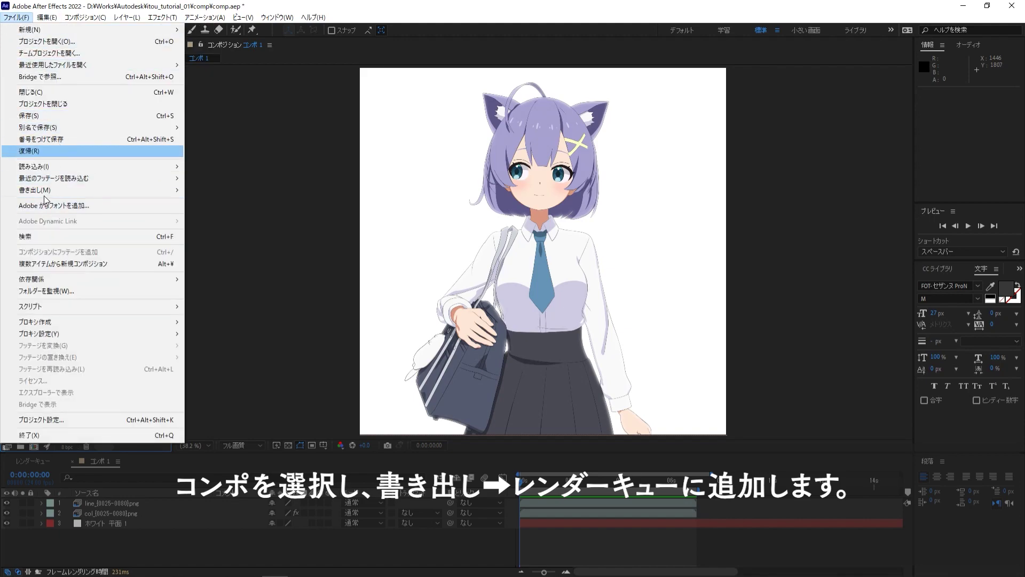
mouse_move(88, 191)
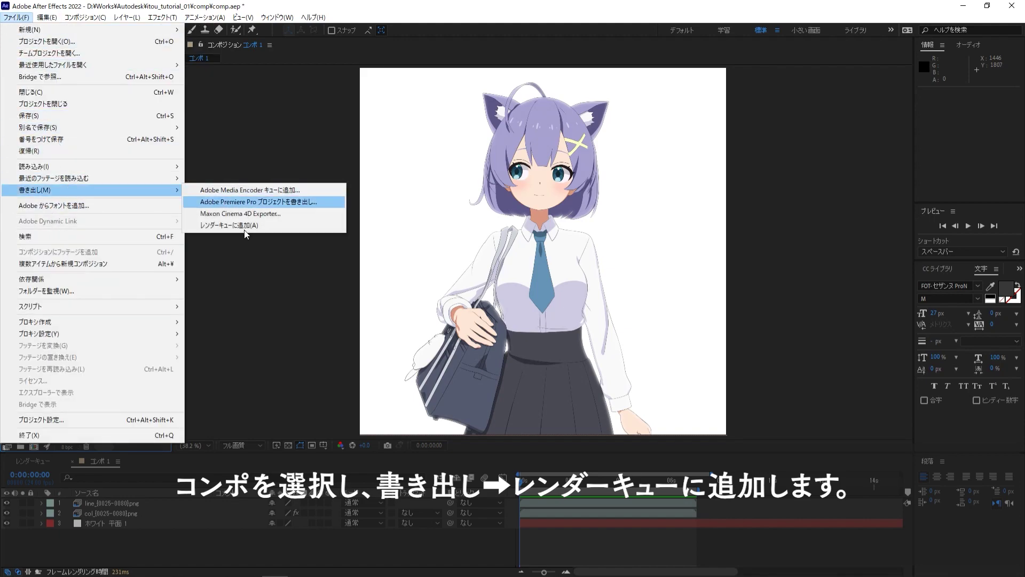
click(274, 225)
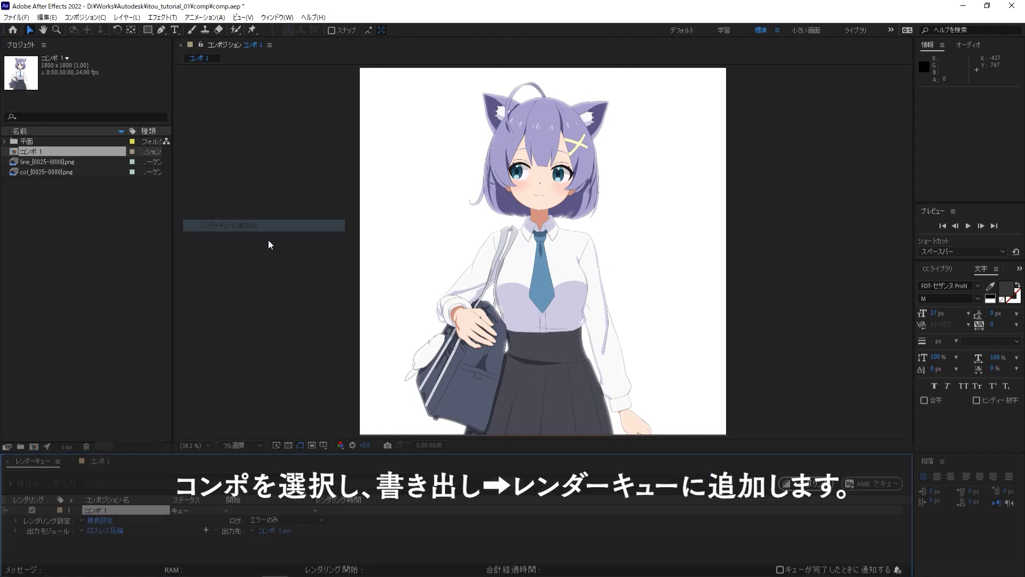
click(111, 532)
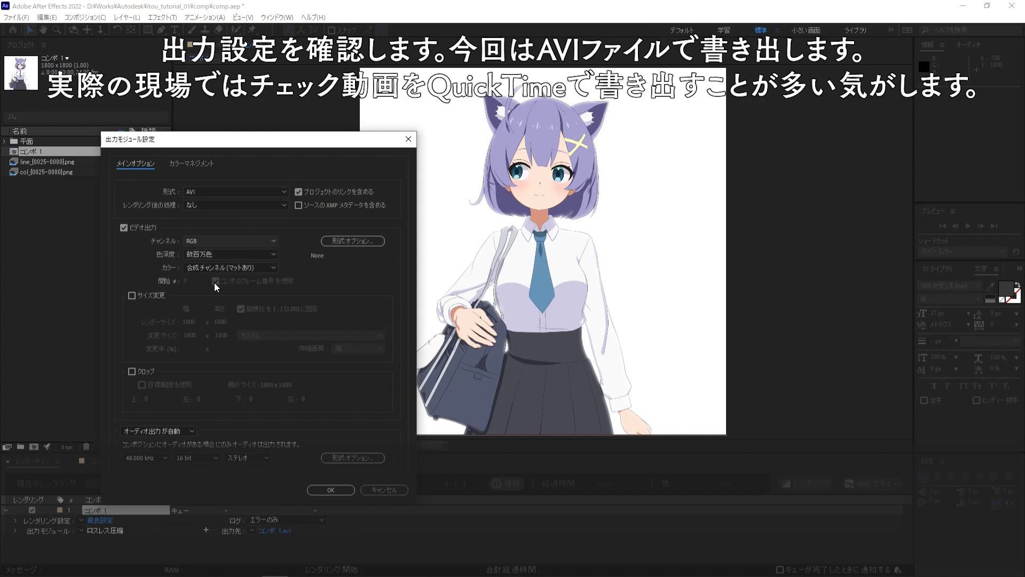
- Keep the queued コンポ 1 output module on Lossless AVI, rendering to コンポ 1.avi
click(326, 488)
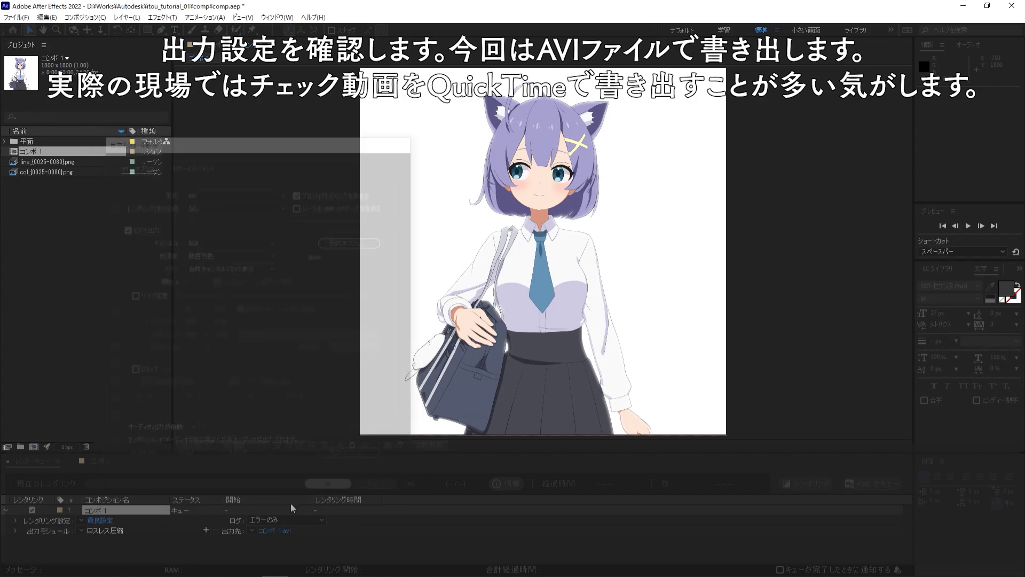
click(110, 531)
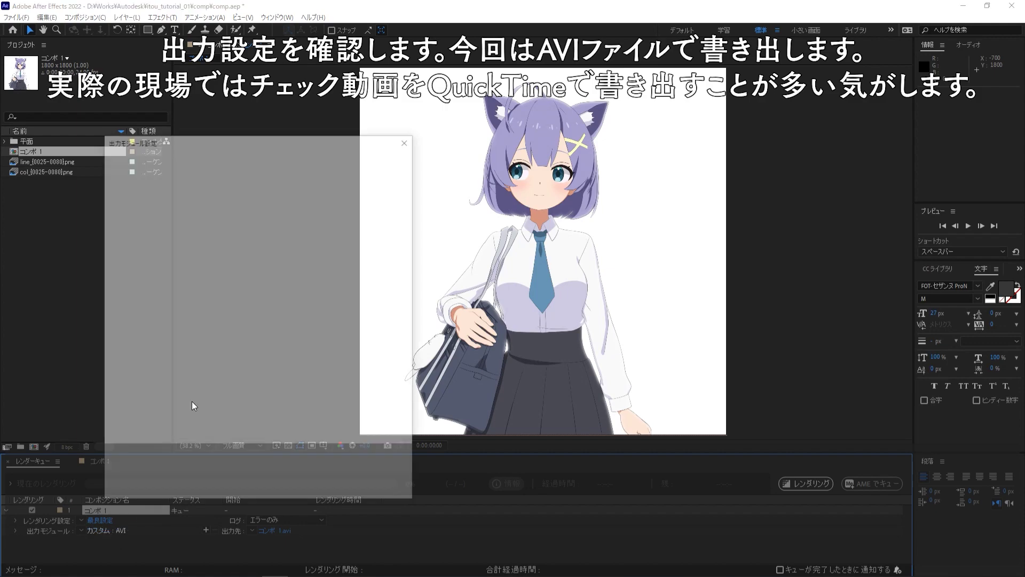
click(372, 492)
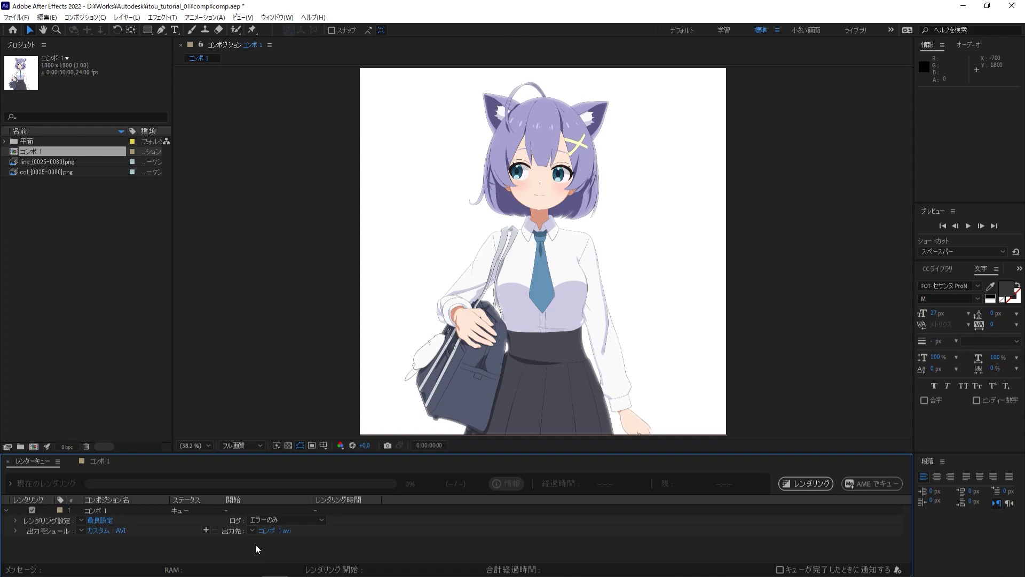
key(ctrl+z)
click(109, 531)
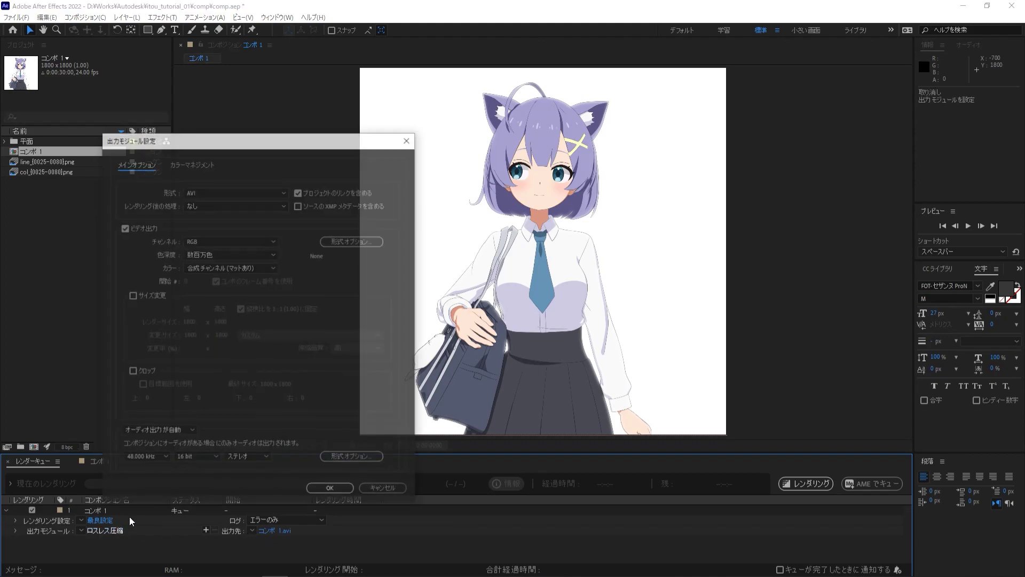
click(380, 489)
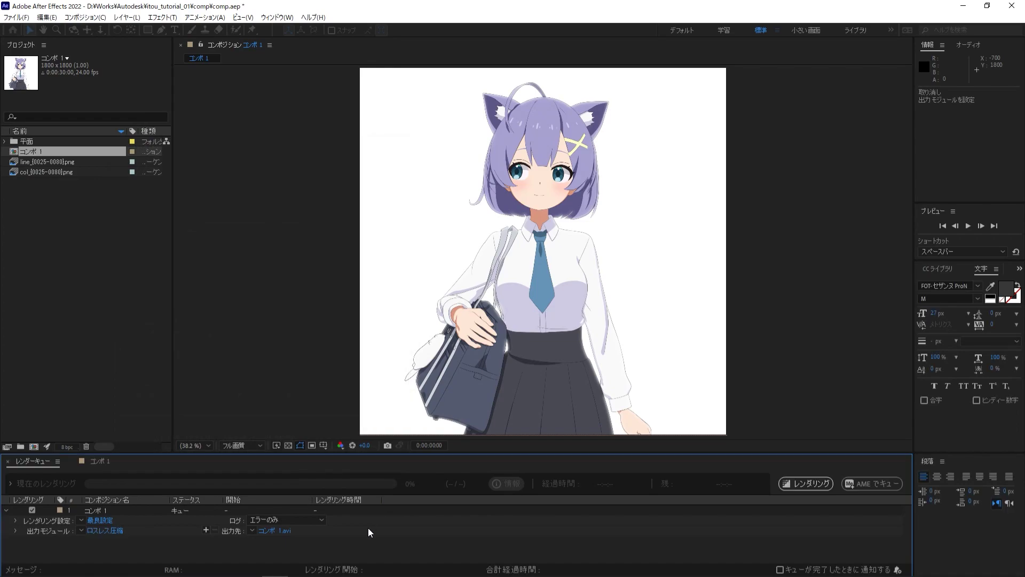
click(275, 531)
- Create a new folder named mov in itou_tutorial_01 and open it
right_click(280, 249)
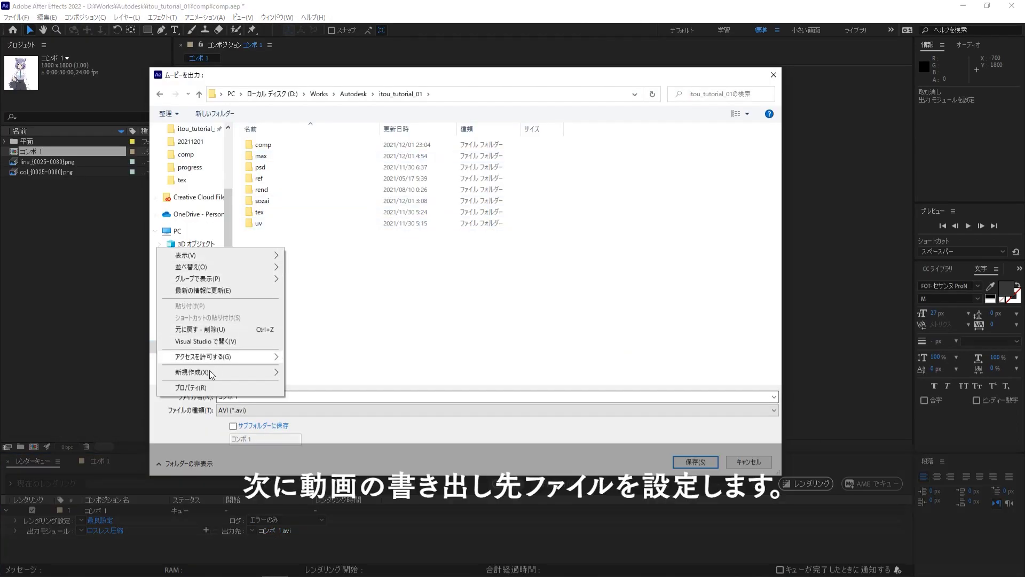
mouse_move(192, 372)
click(310, 168)
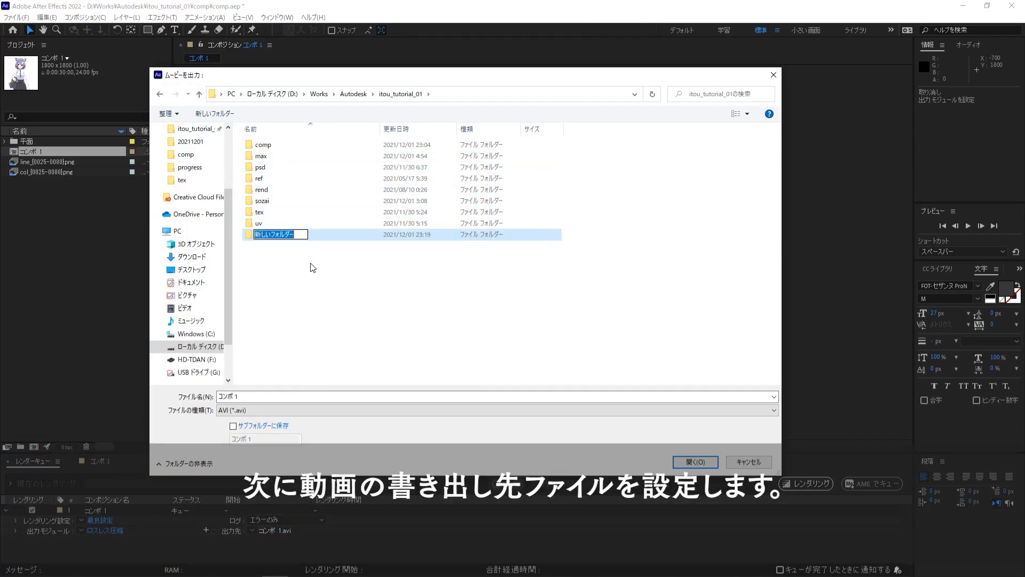
text(mov)
key(Return)
click(325, 267)
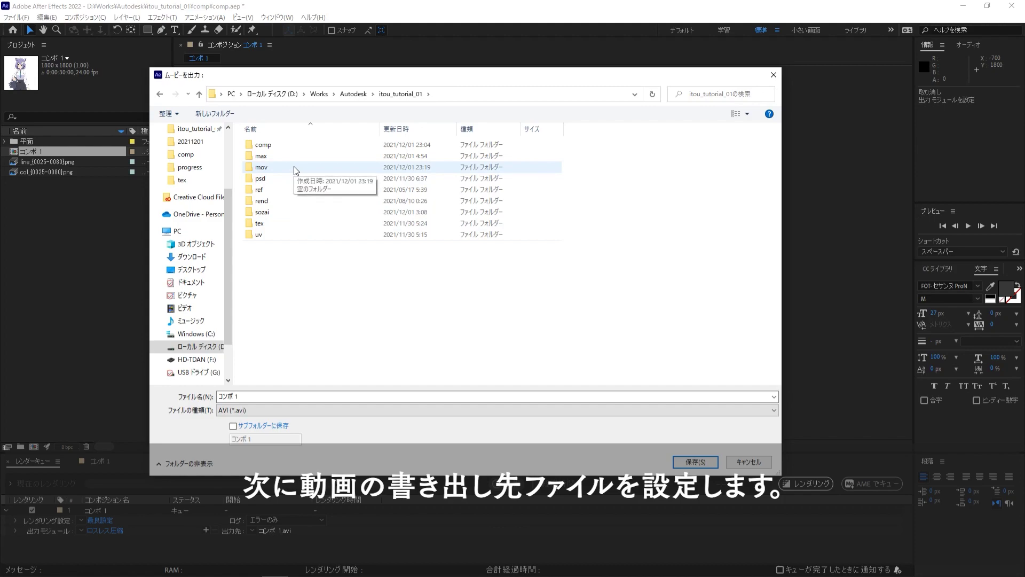
double_click(295, 170)
- Save the render output as fix.avi in the mov folder
click(270, 399)
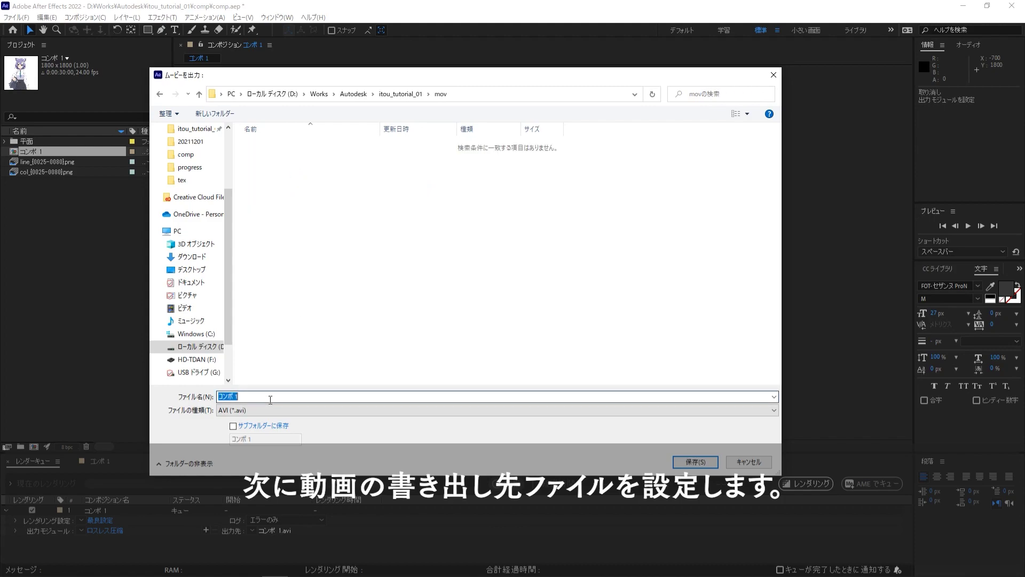
text(fix)
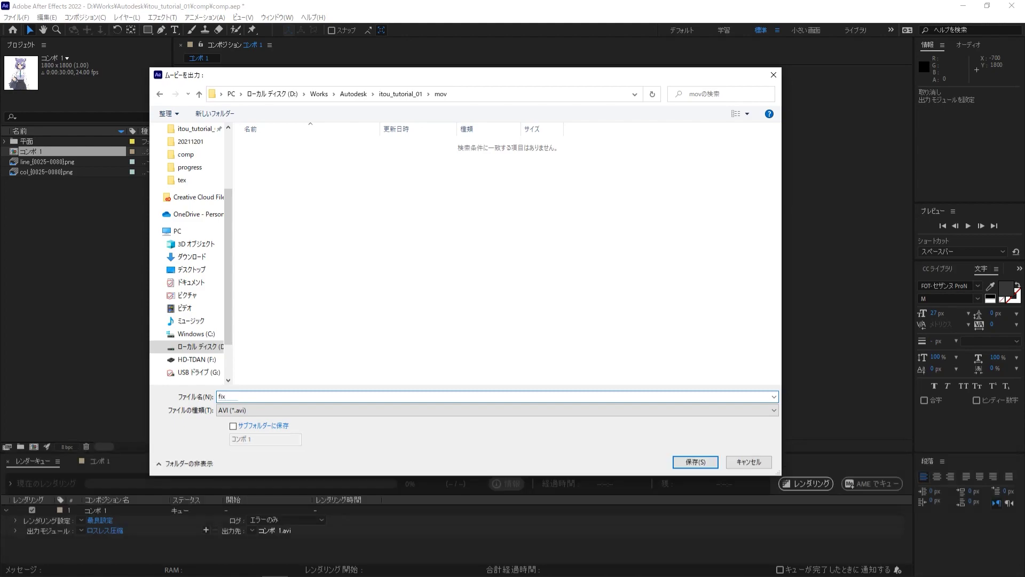
key(Return)
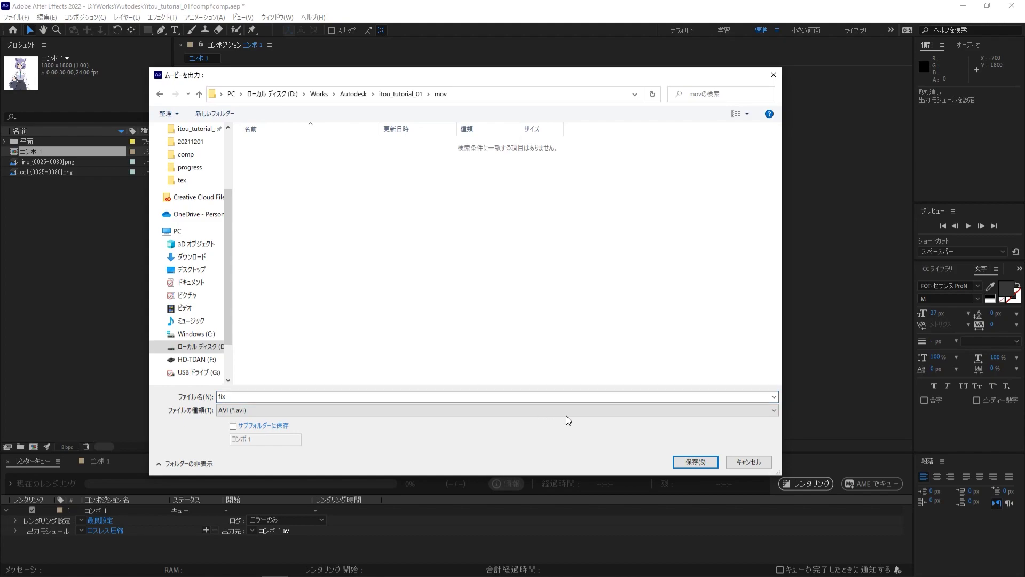
click(686, 463)
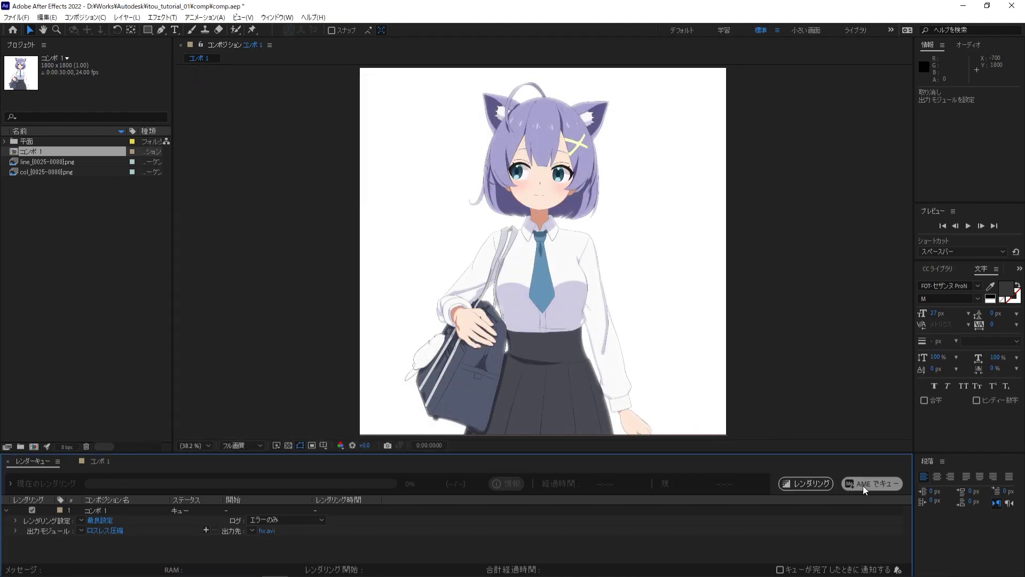
- Render コンポ 1 to fix.avi in the mov folder
click(807, 484)
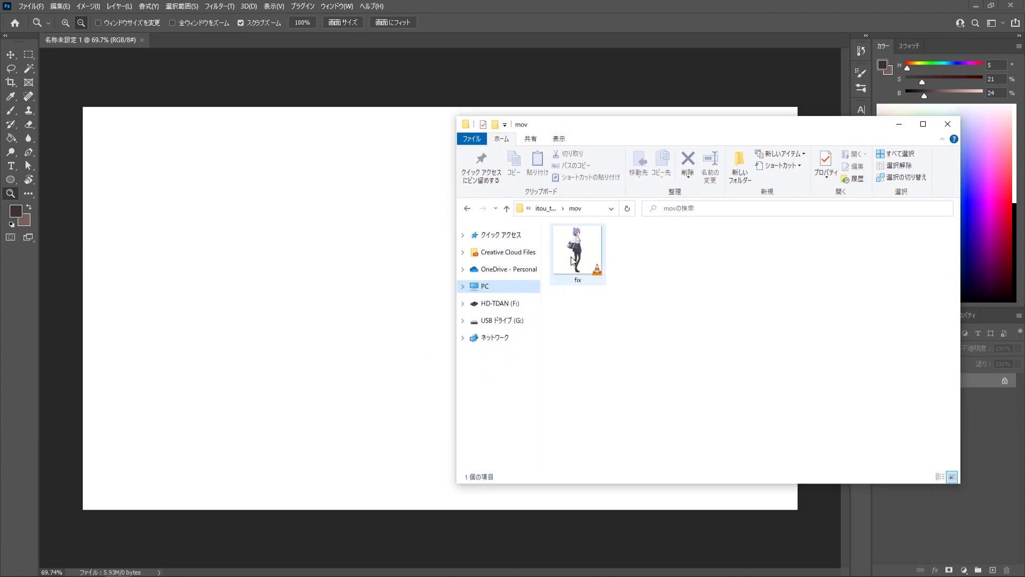
- Dock the Timeline panel under the canvas and drag fix.avi from Explorer onto it
click(476, 6)
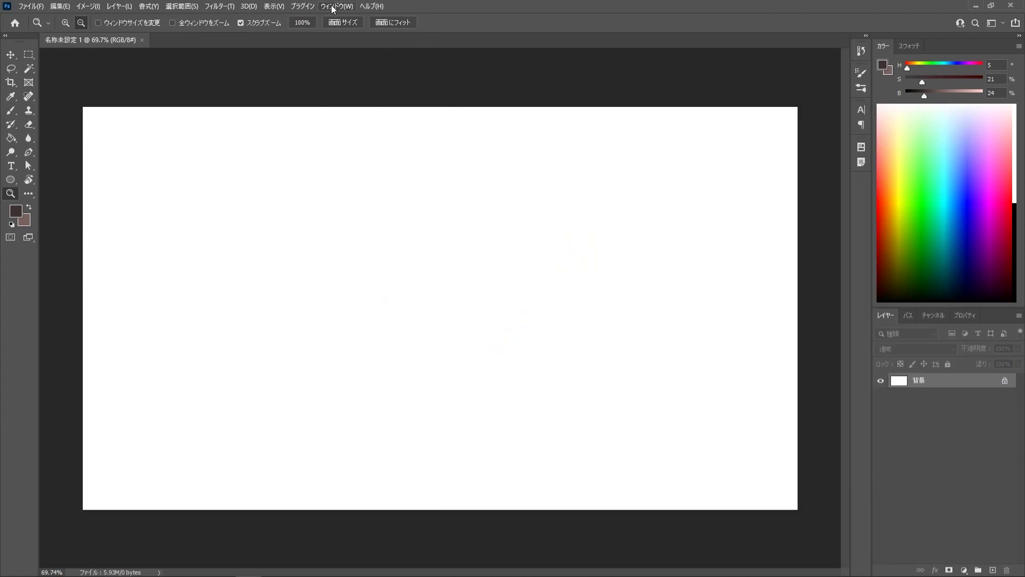
click(336, 6)
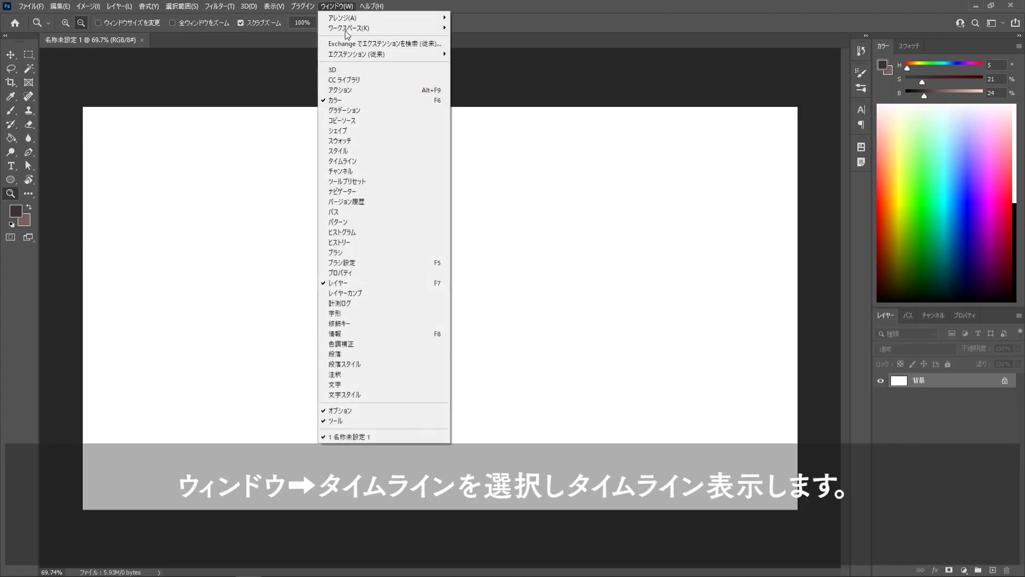
click(364, 163)
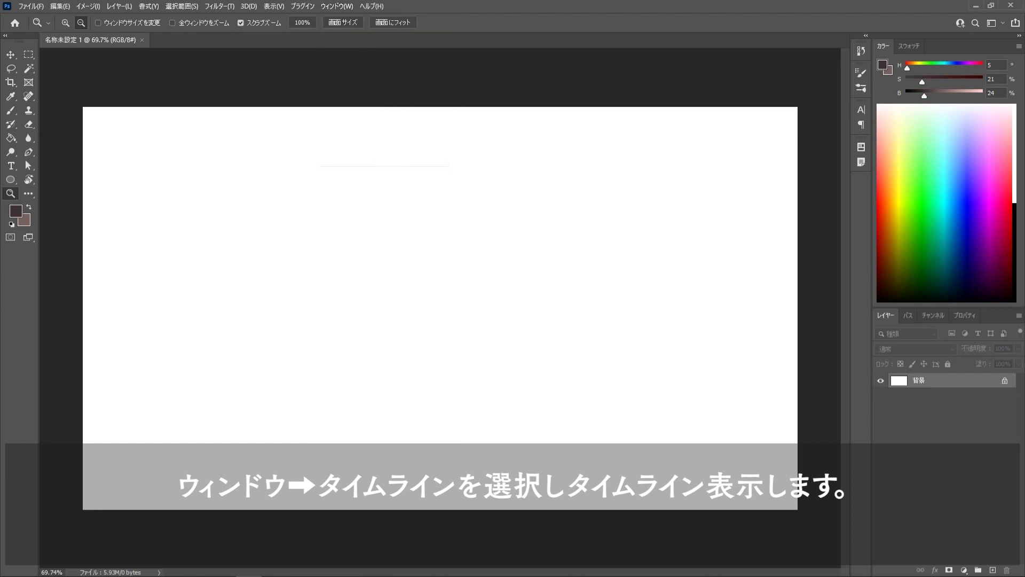
mouse_move(434, 262)
mouse_down()
mouse_move(388, 441)
mouse_move(375, 570)
mouse_move(382, 558)
mouse_up()
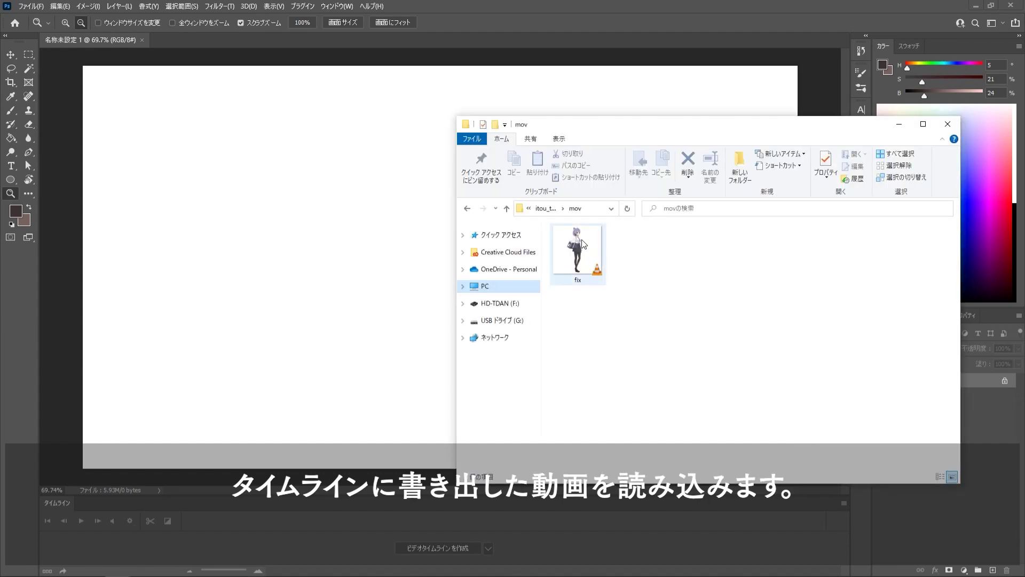
click(581, 244)
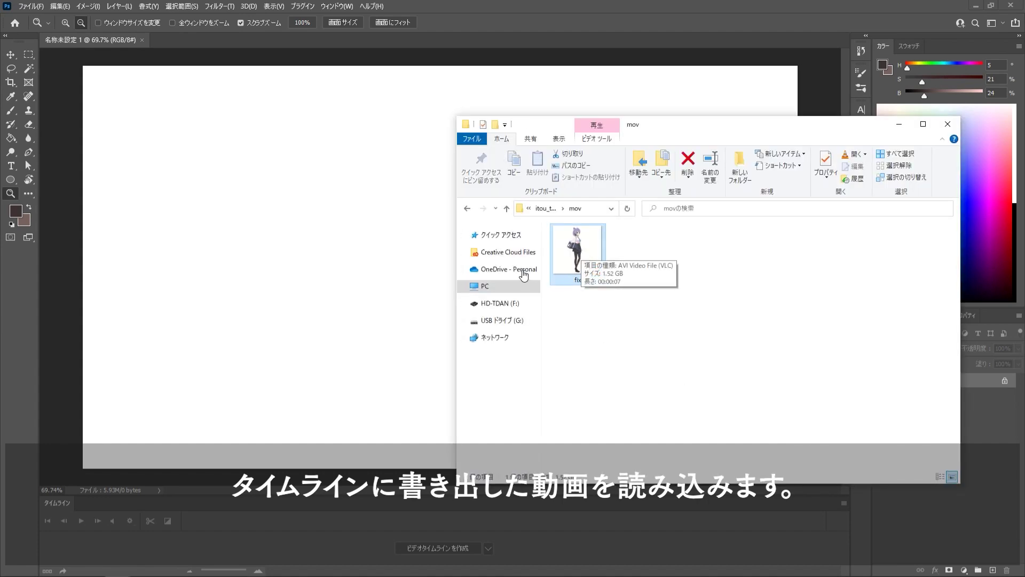
drag(581, 252, 353, 550)
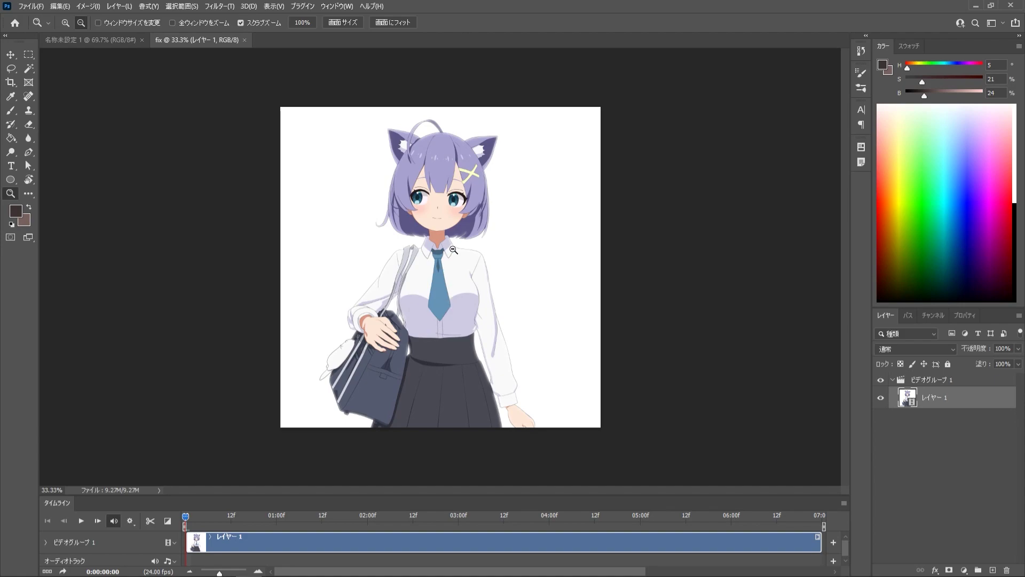
- Open File > Export > Save for Web (Legacy) for fix as a GIF
click(34, 6)
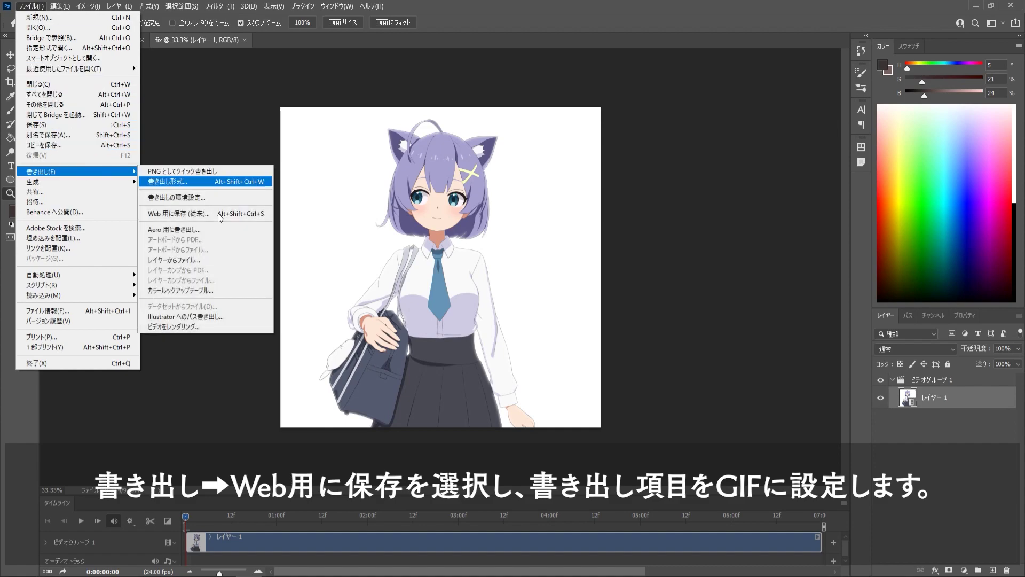
mouse_move(48, 172)
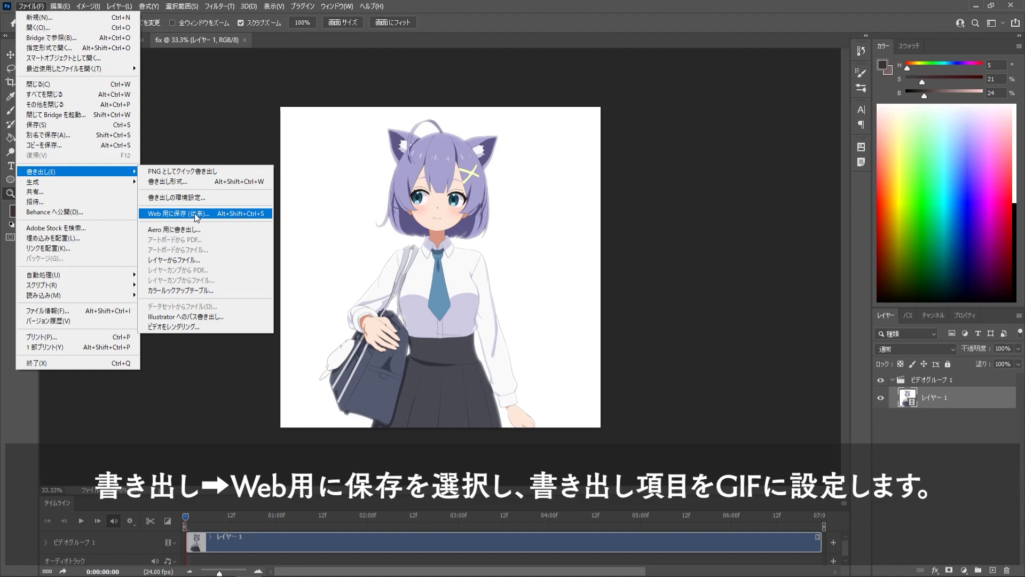
click(235, 212)
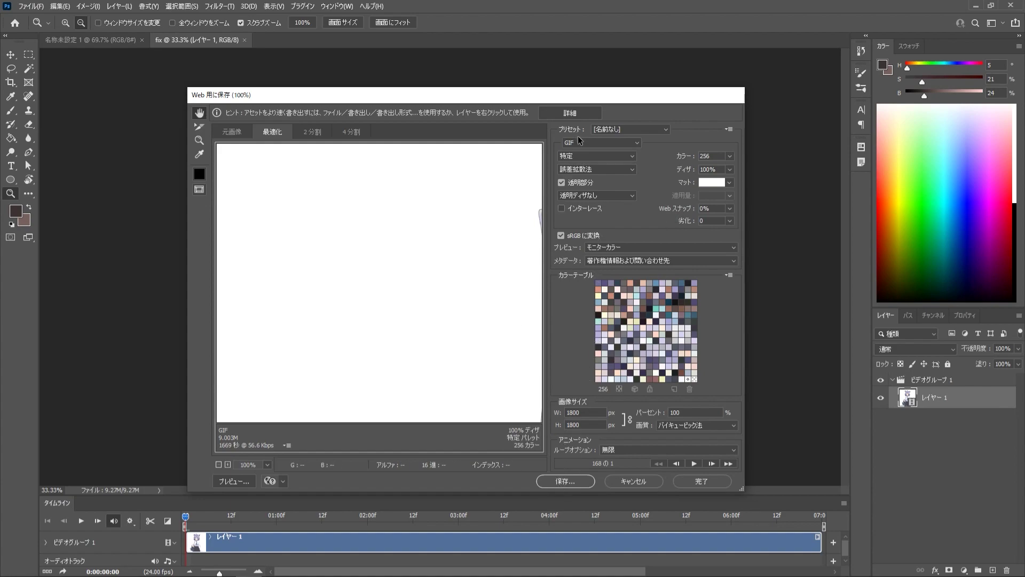
- Save the GIF as fix.gif in the itou_tutorial_01 mov folder
click(564, 481)
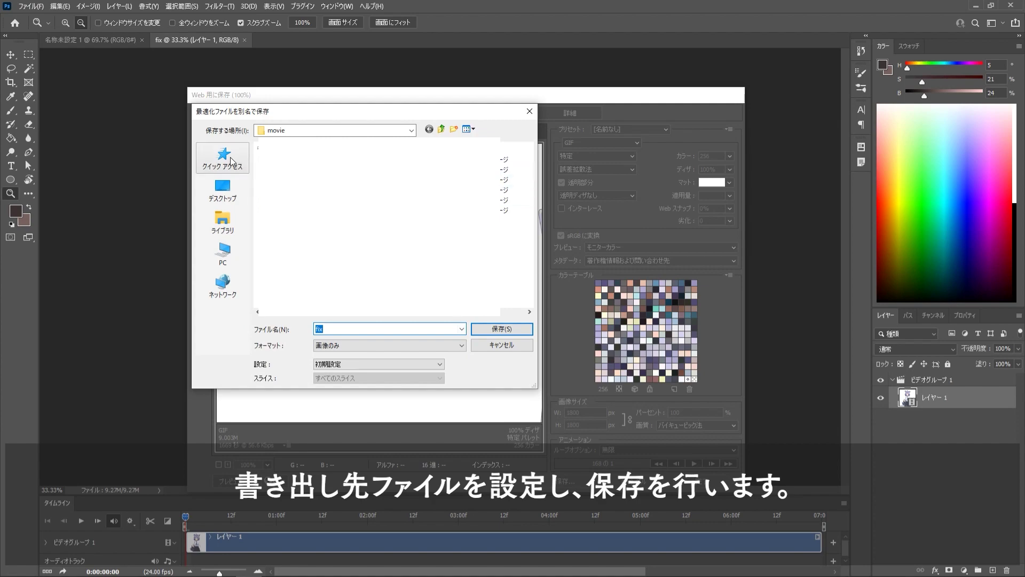
click(223, 158)
double_click(287, 188)
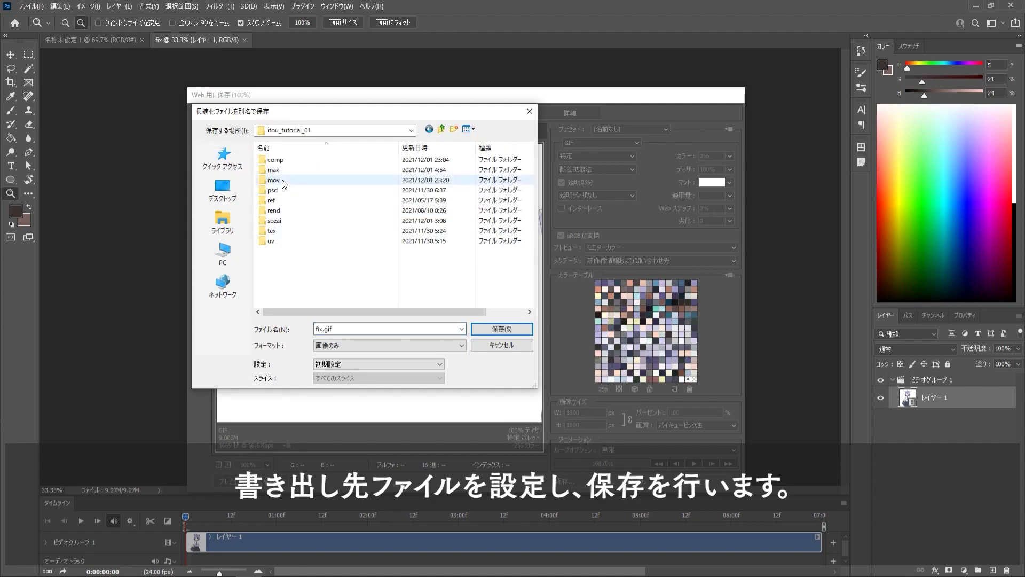
mouse_move(273, 180)
double_click(284, 182)
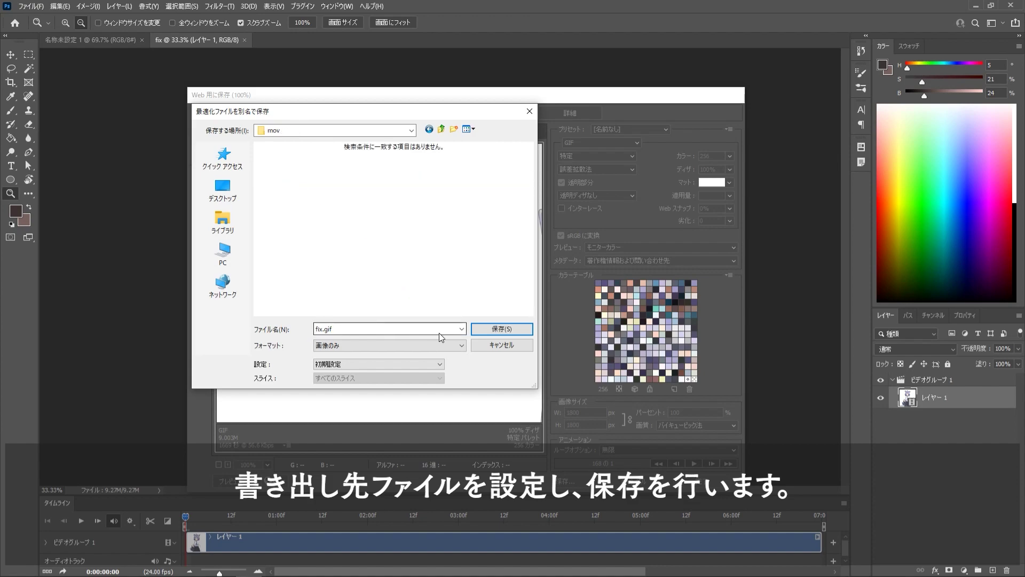
click(494, 329)
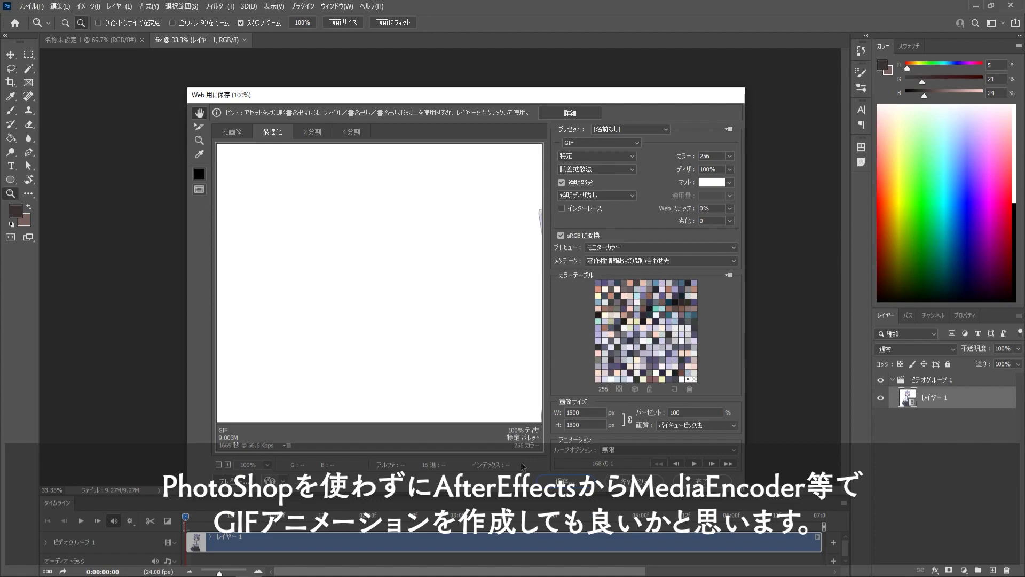
- Close Save for Web and adjust the zoom on the character image
key(Escape)
alt+click(595, 436)
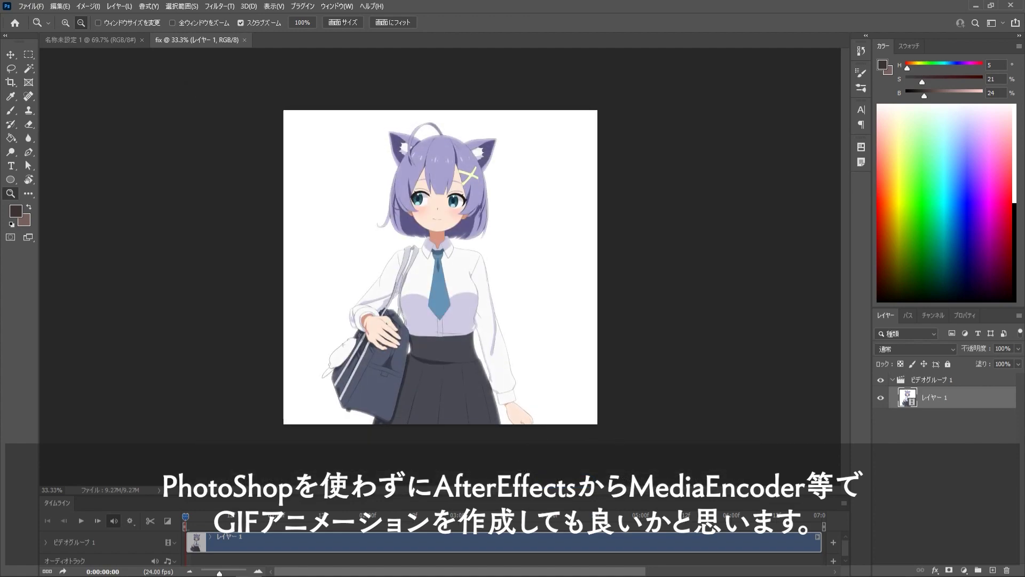
drag(485, 293, 534, 294)
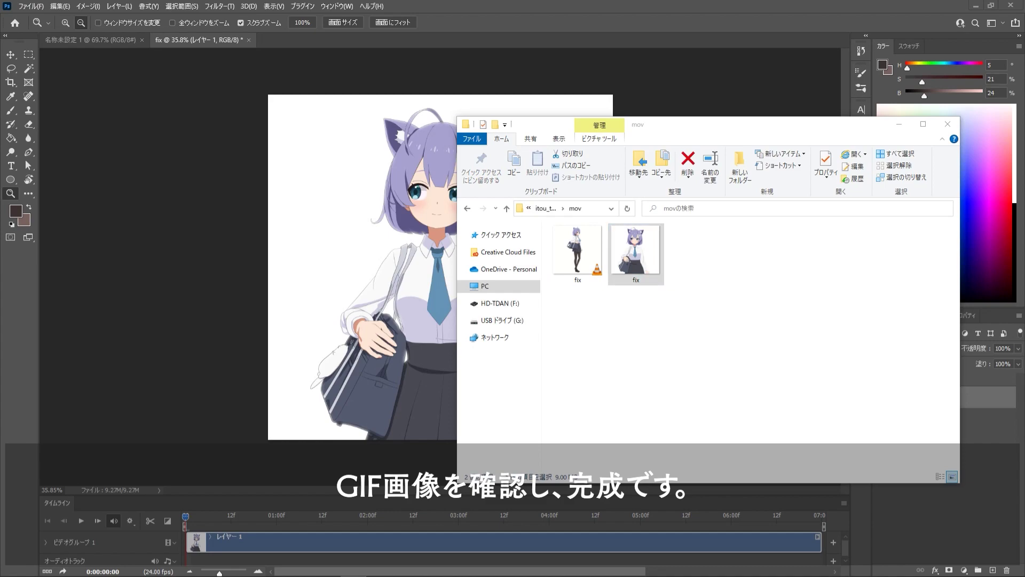
- Play fix.gif in Internet Explorer, arranging the windows to watch the turnaround loop
key(Return)
drag(401, 75, 341, 38)
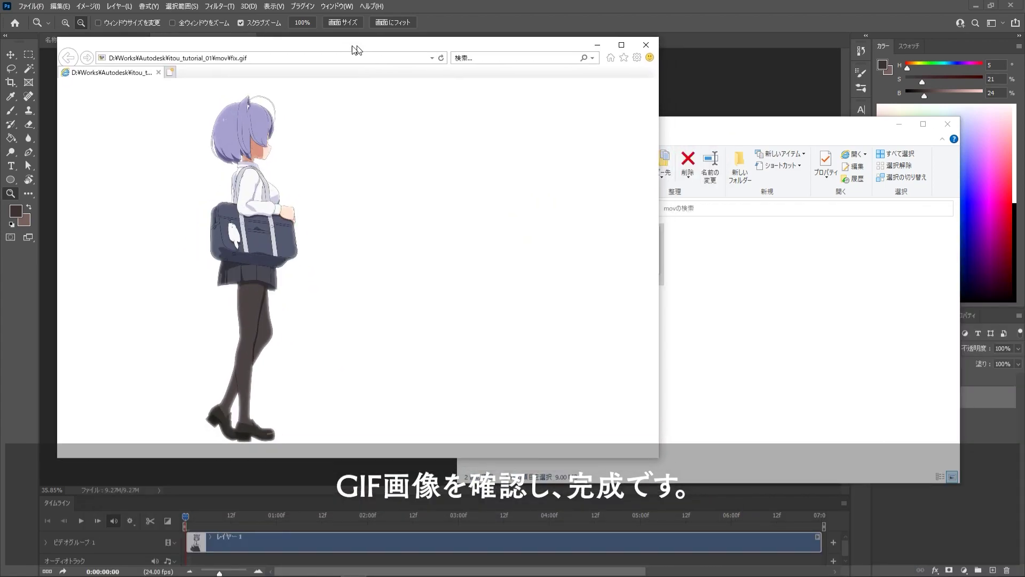
drag(790, 124, 852, 157)
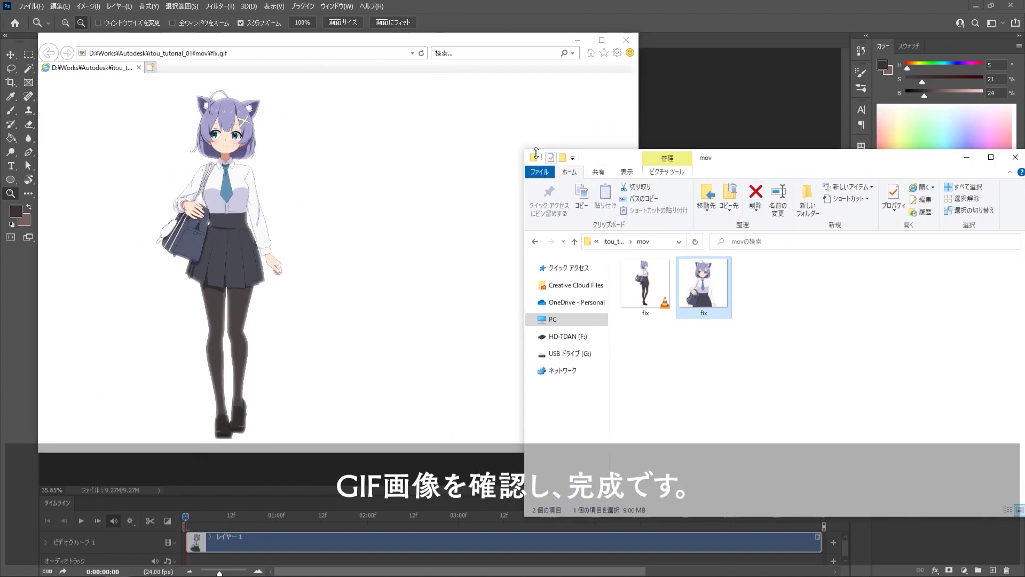
drag(549, 165, 739, 247)
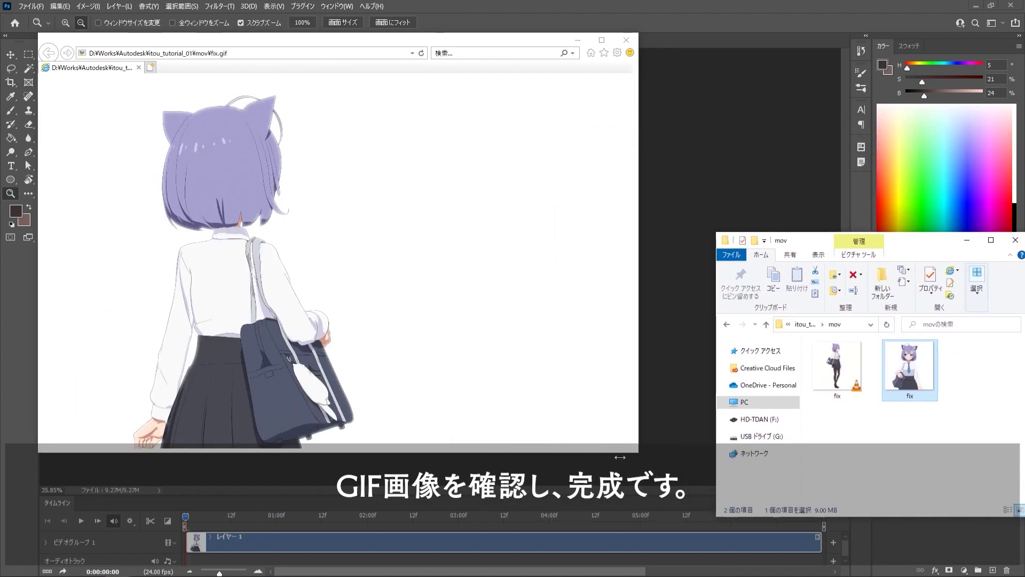
double_click(620, 452)
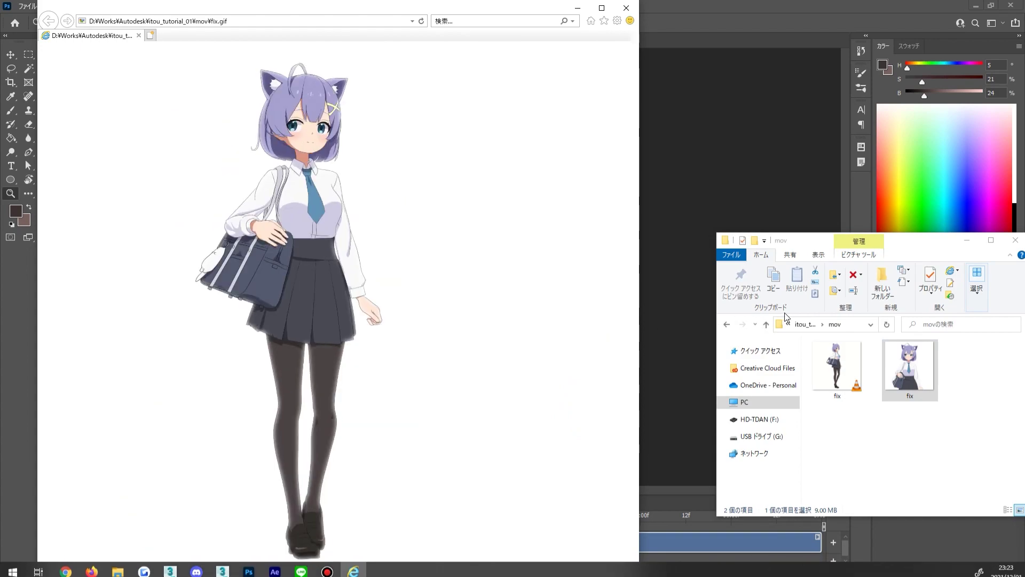
click(854, 458)
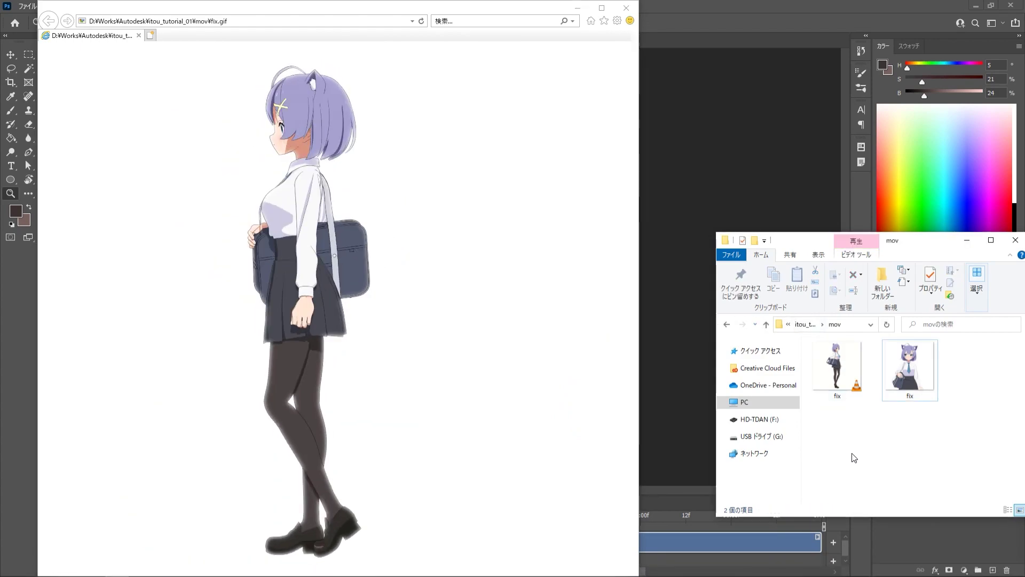